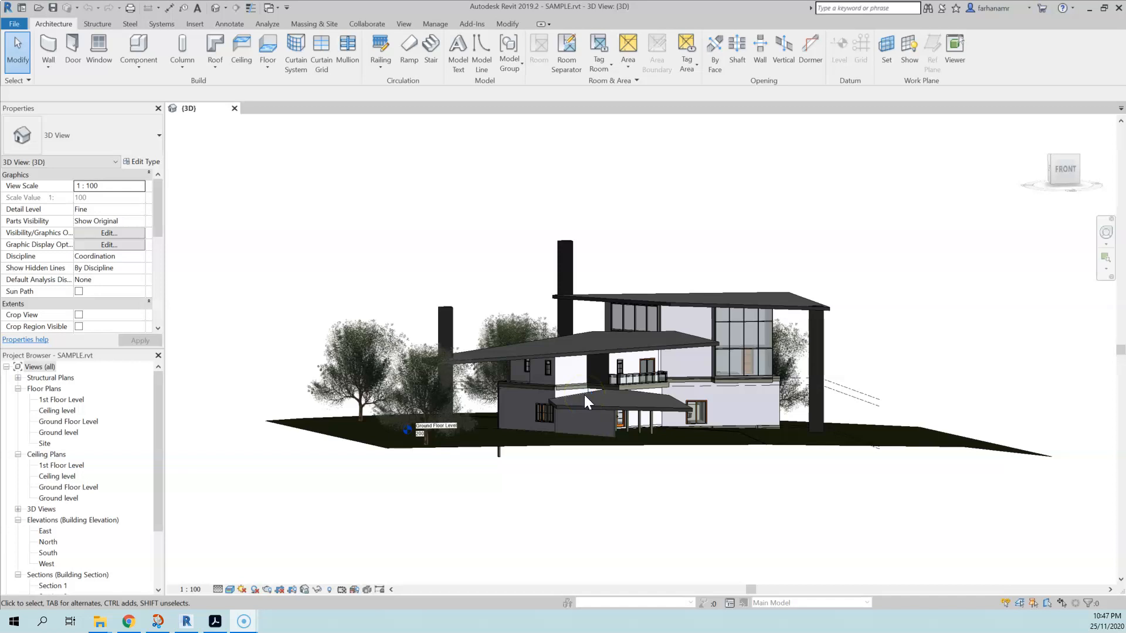
Set the 3D view's visual style to Shaded
scroll(585, 396, up, 5)
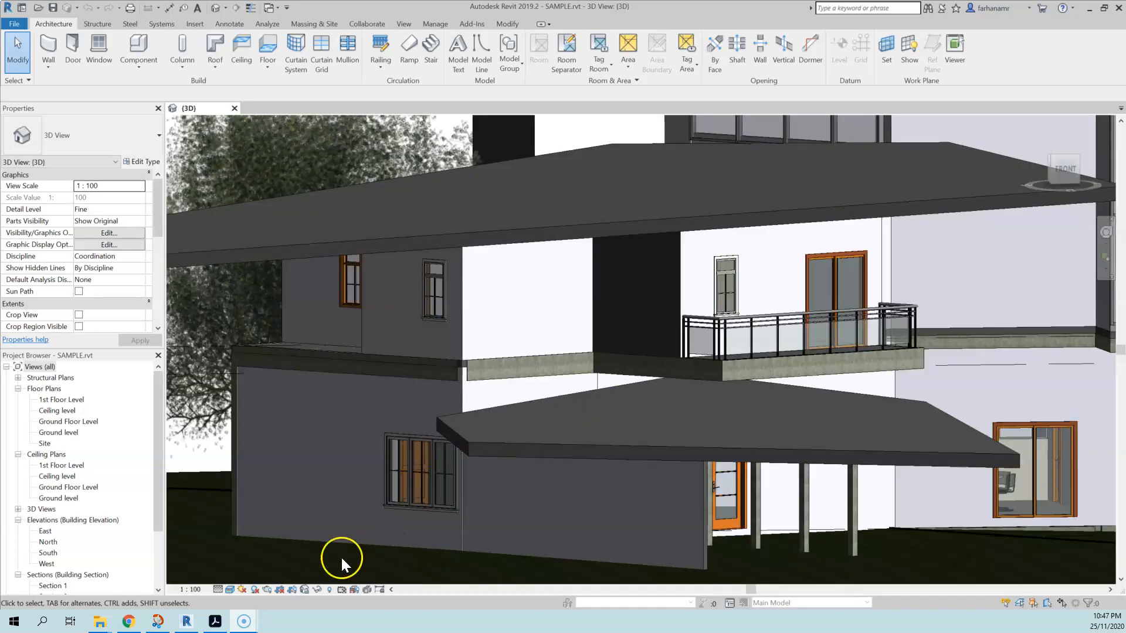
click(230, 591)
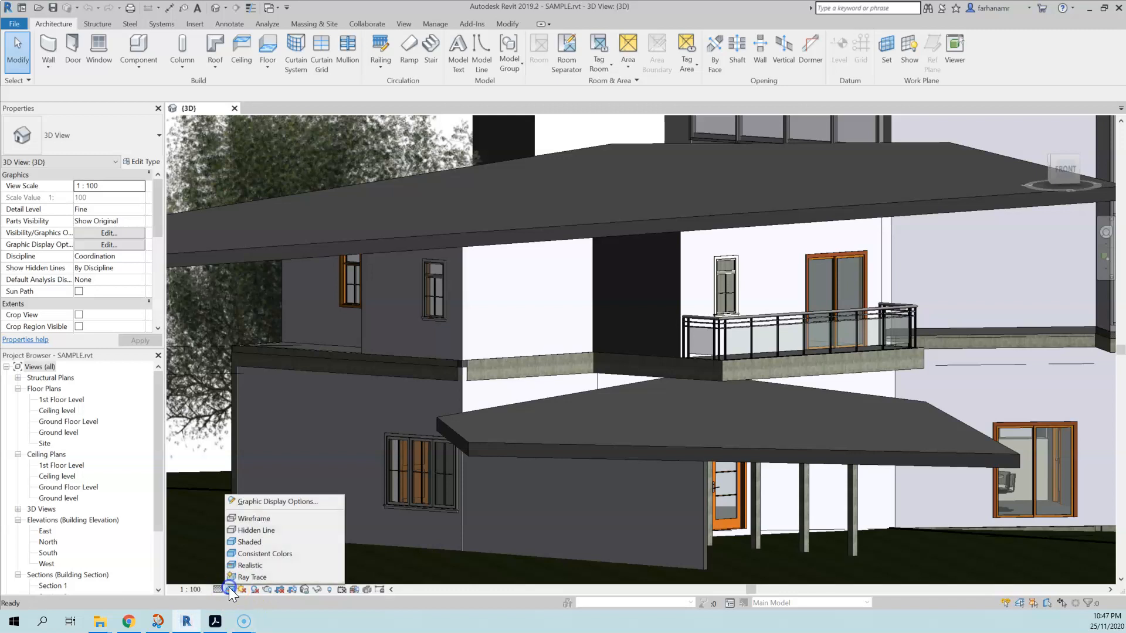
click(265, 553)
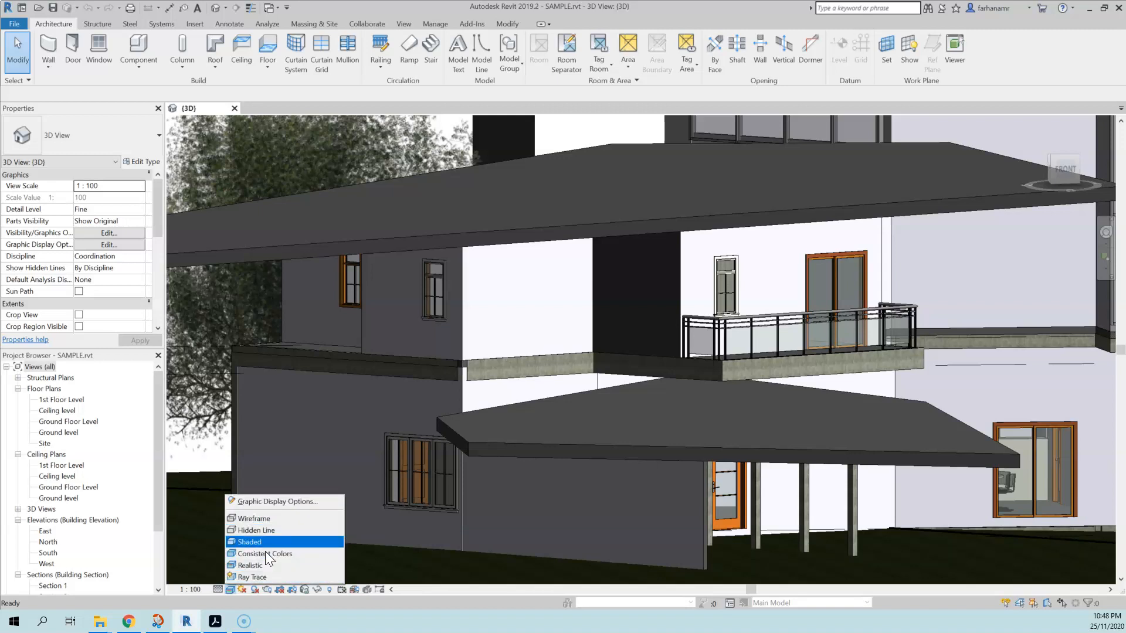
click(273, 542)
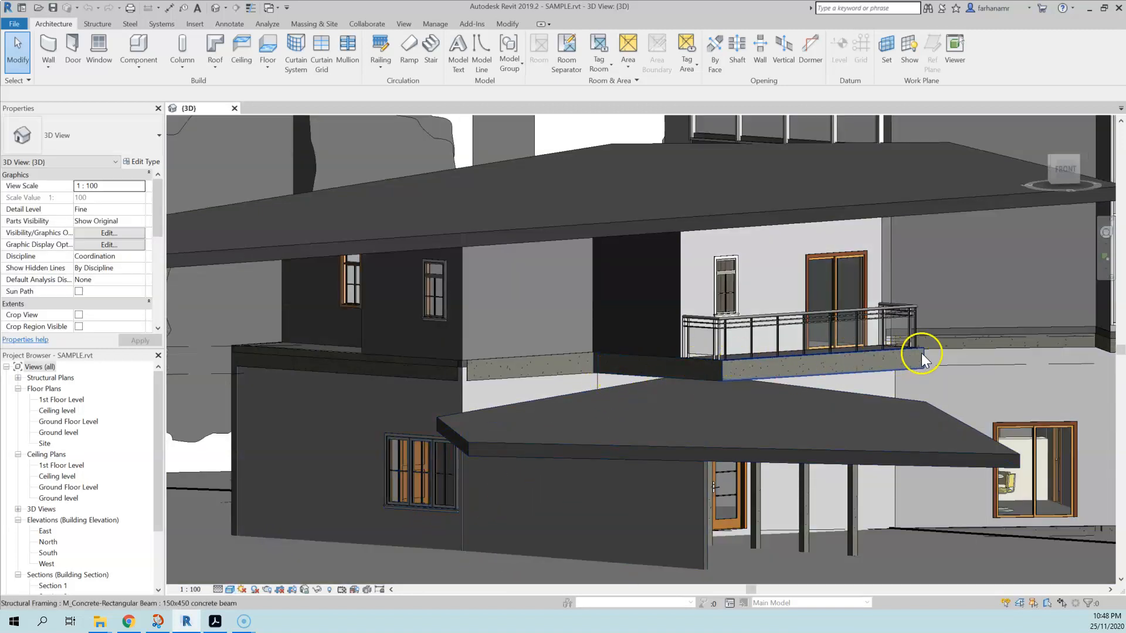
Select the 150x450 concrete beam beneath the balcony railing and orbit the view around it
scroll(874, 361, up, 4)
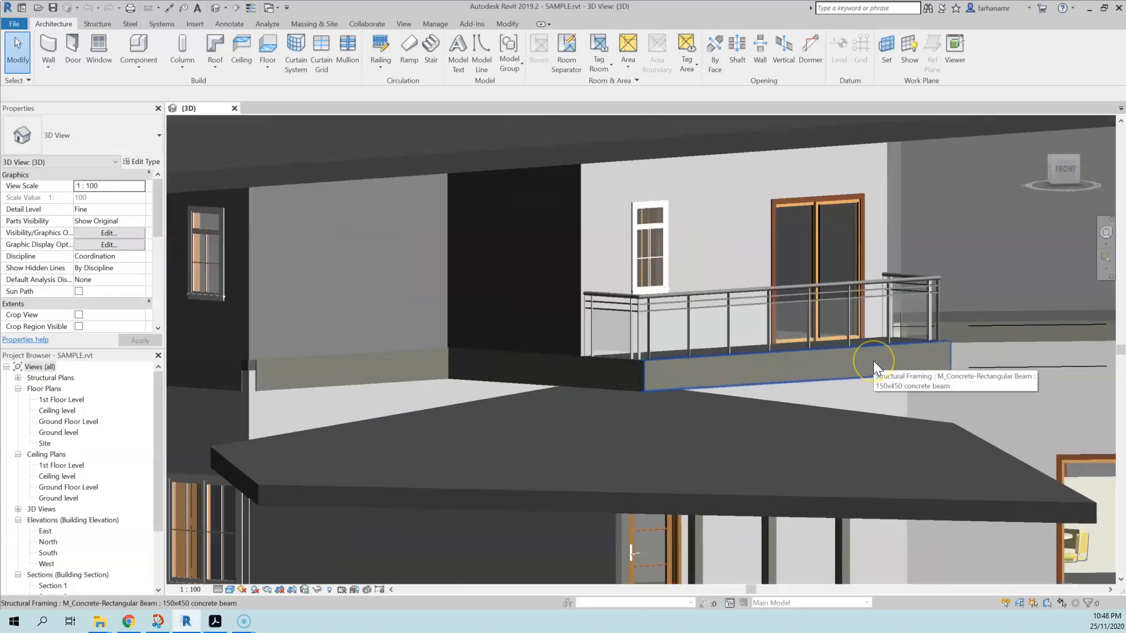
scroll(874, 361, up, 2)
shift+middle_drag(834, 453, 799, 430)
click(799, 431)
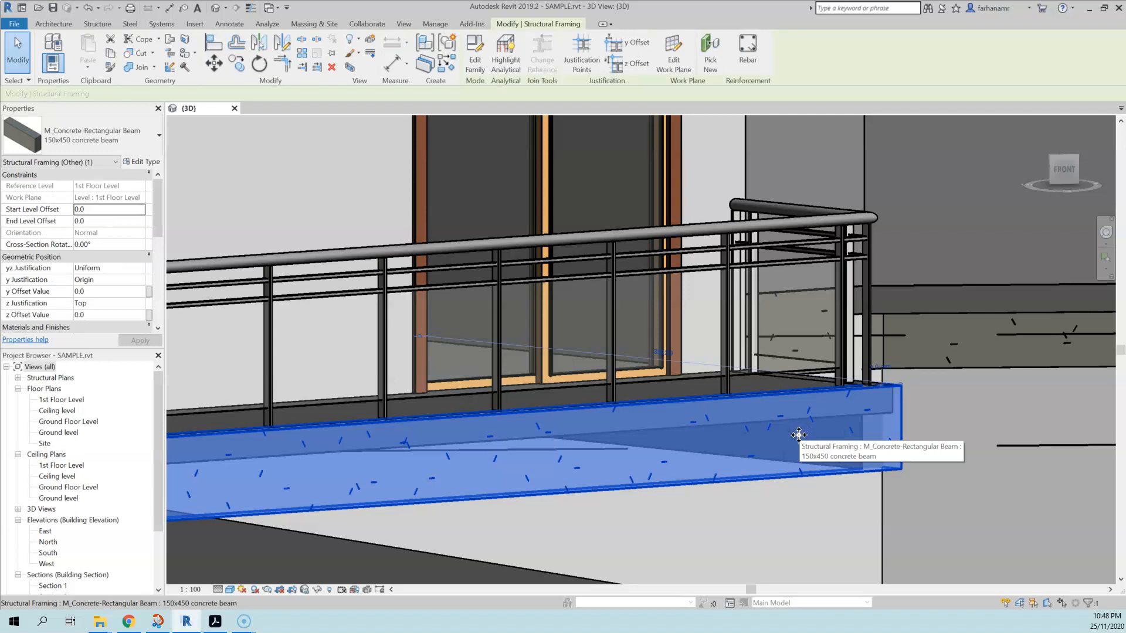
shift+middle_drag(803, 438, 938, 448)
Select the ground-floor double sliding door beside the balcony and orbit the view around it
click(978, 410)
scroll(978, 410, down, 4)
middle_drag(740, 498, 780, 463)
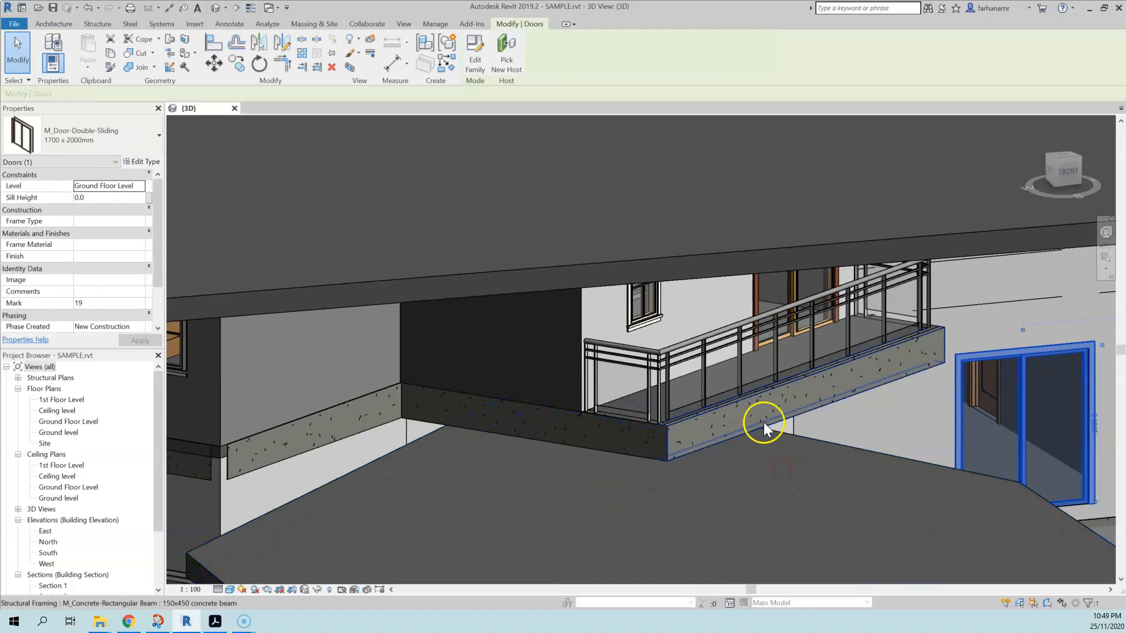
scroll(821, 393, up, 5)
scroll(822, 394, down, 6)
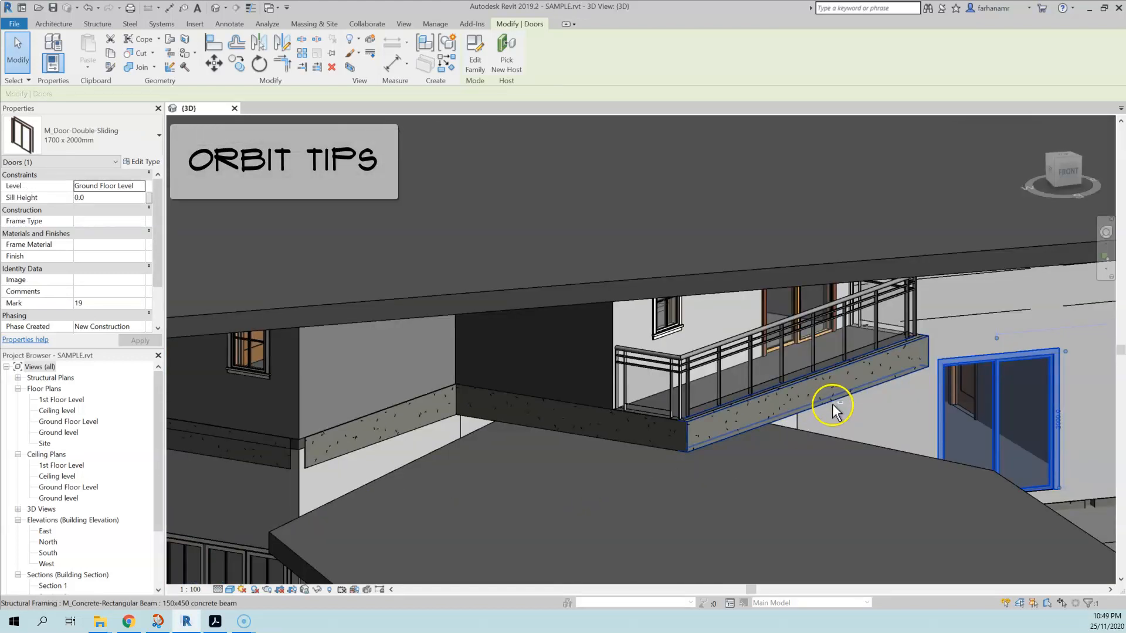
shift+middle_drag(845, 414, 857, 444)
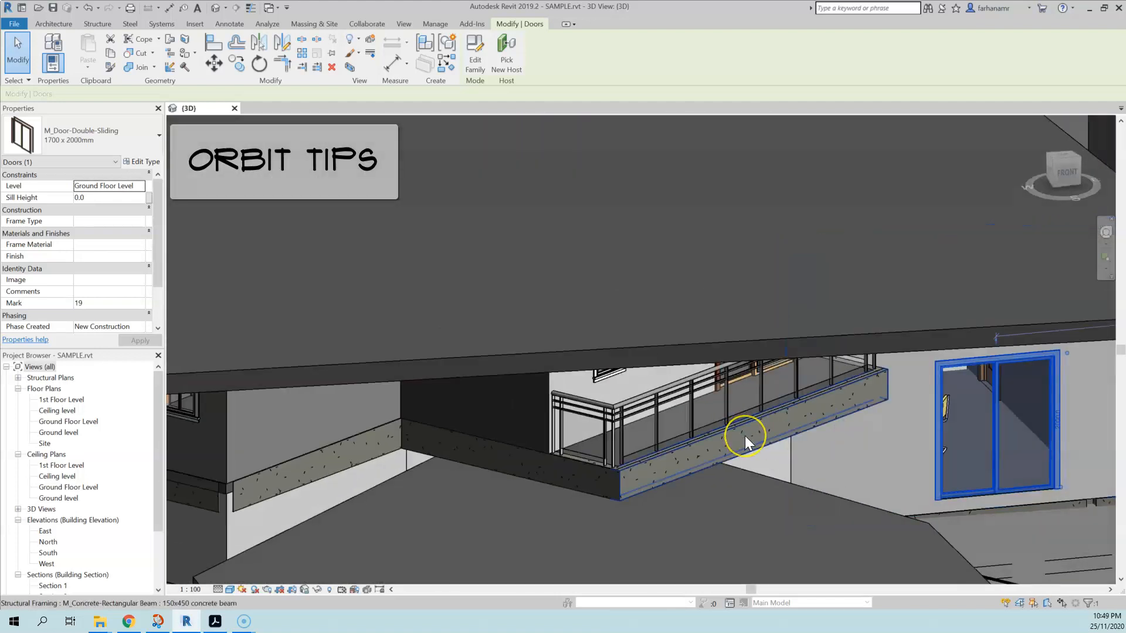
Reselect the concrete beam beneath the balcony, orbit closely around it, and clear the selection
click(783, 491)
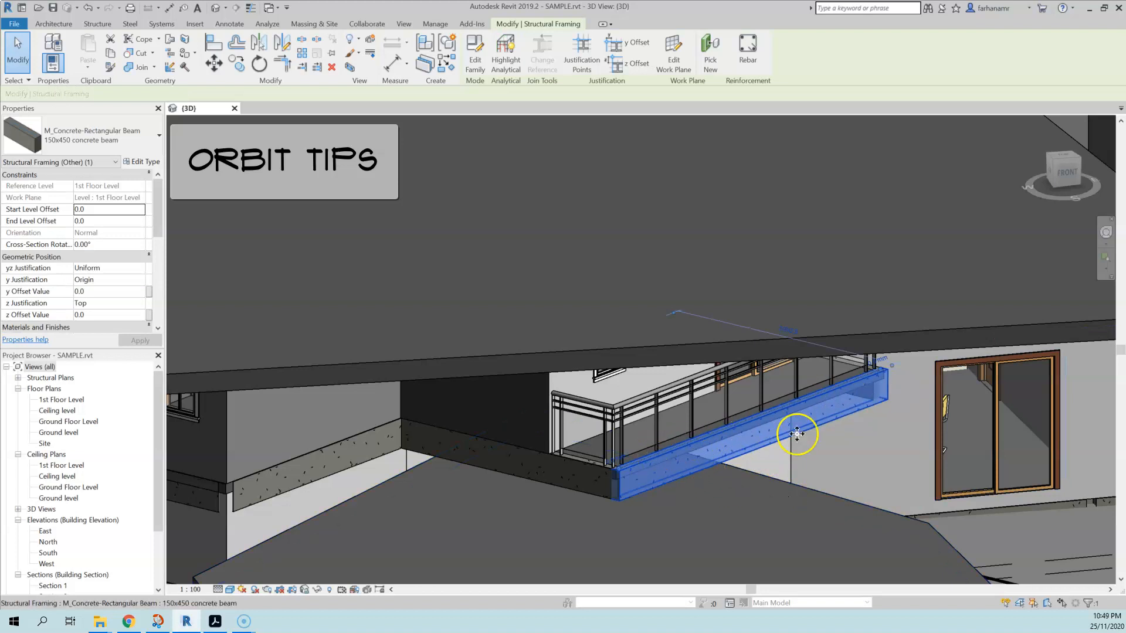
scroll(744, 437, up, 3)
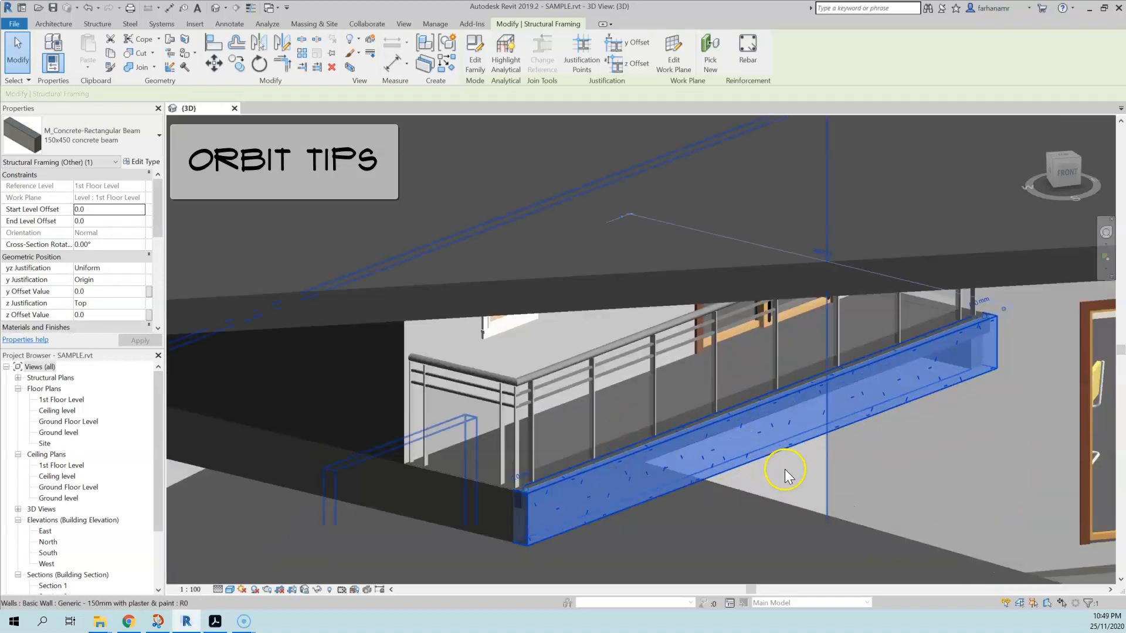
shift+middle_drag(795, 482, 813, 498)
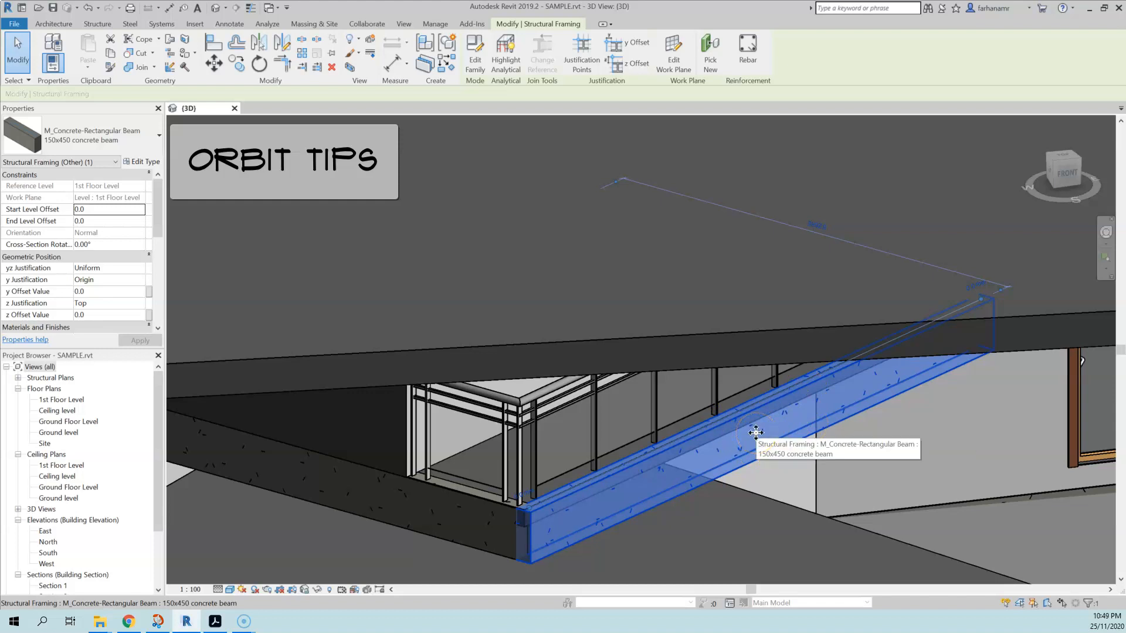
key(Escape)
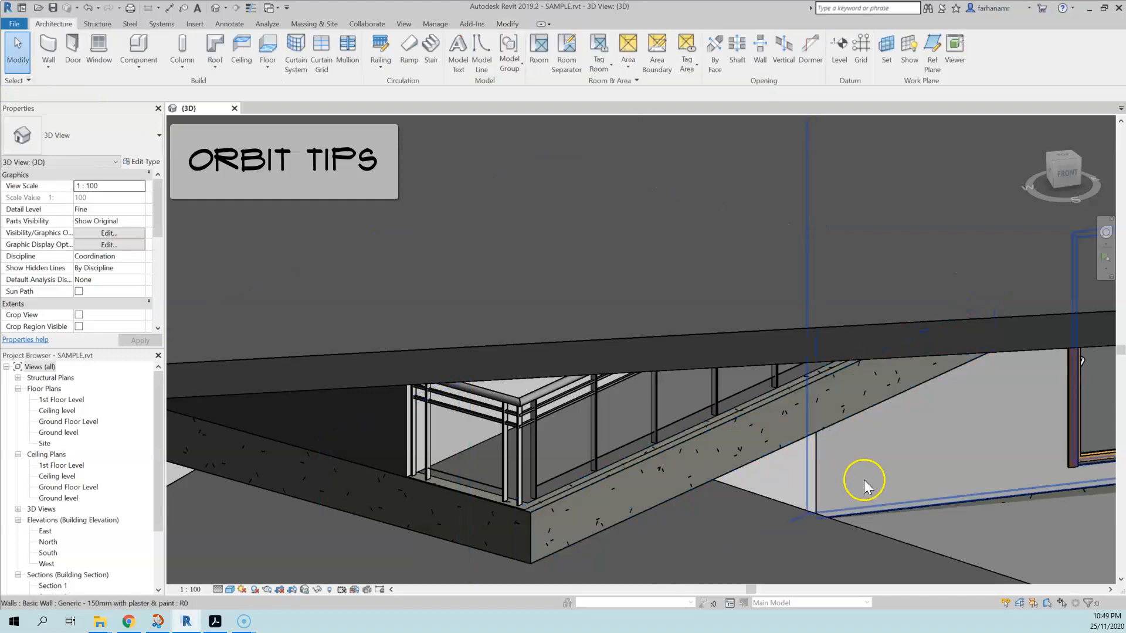
Examine the house exterior and first-floor beams from several sides, using the selected balcony beam as the orbit centre
shift+middle_drag(865, 508, 757, 514)
click(906, 374)
shift+middle_drag(979, 427, 1108, 352)
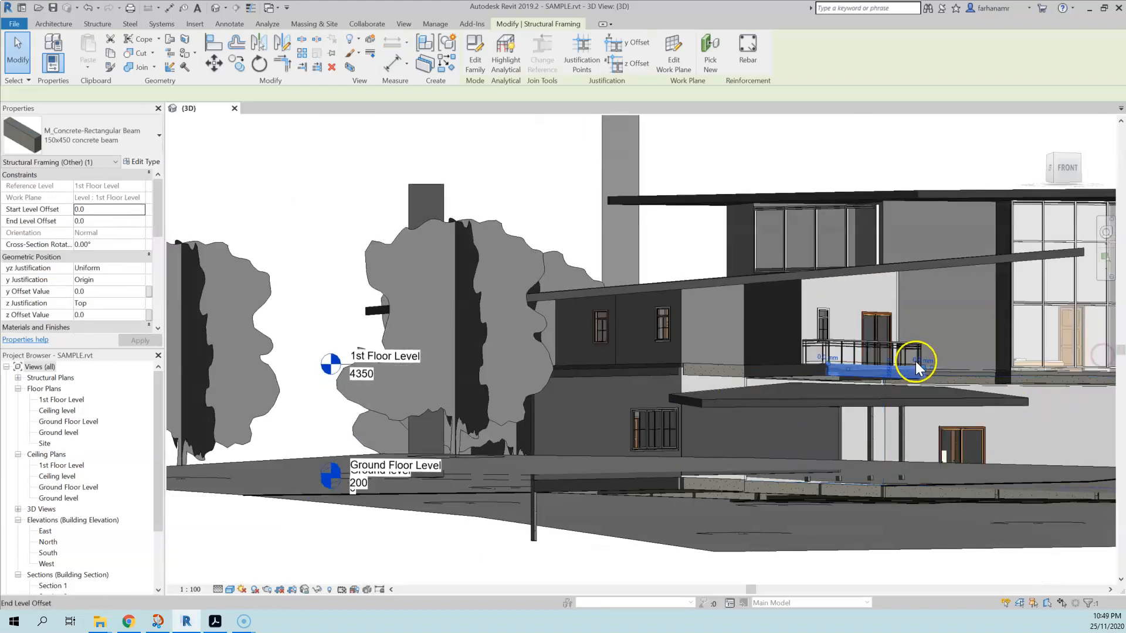
scroll(845, 380, up, 5)
shift+middle_drag(844, 382, 867, 551)
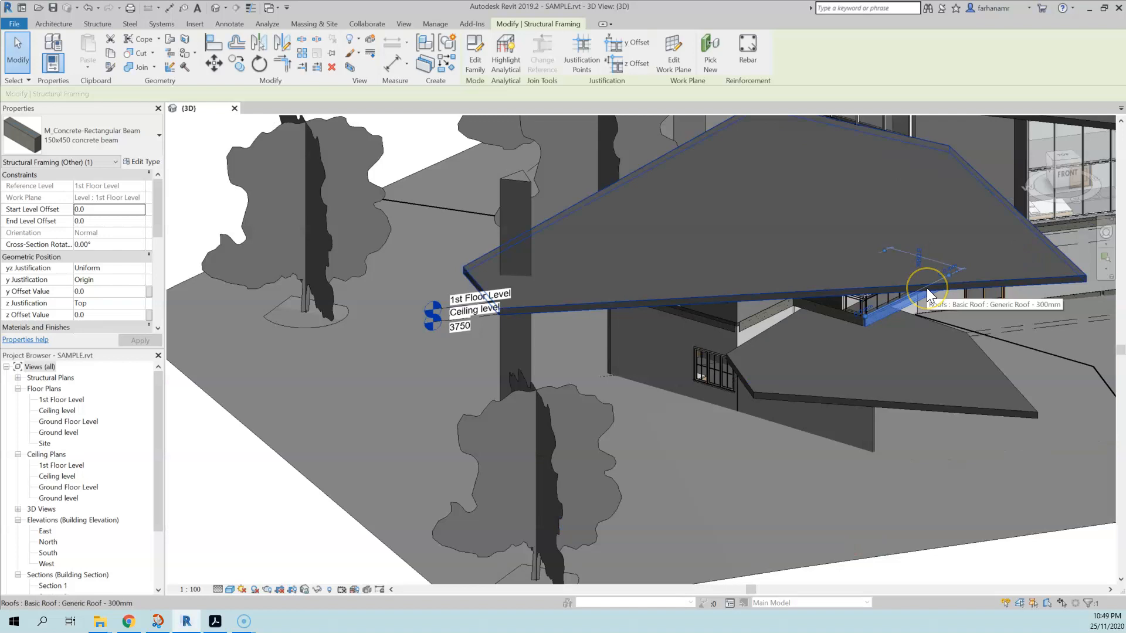
scroll(905, 318, up, 4)
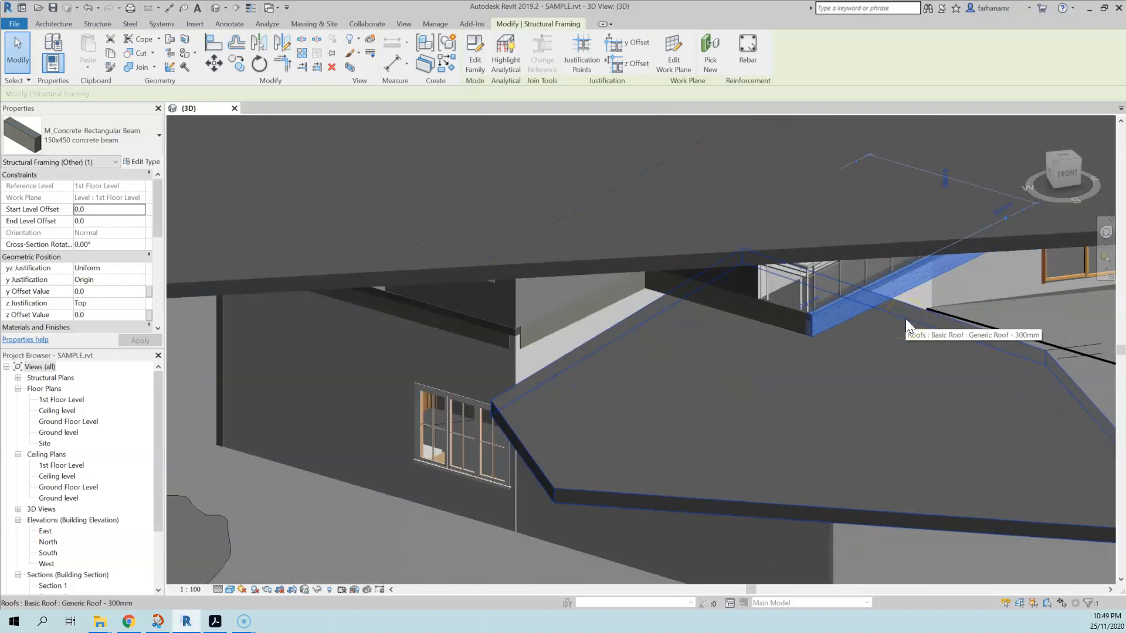
shift+middle_drag(974, 396, 716, 372)
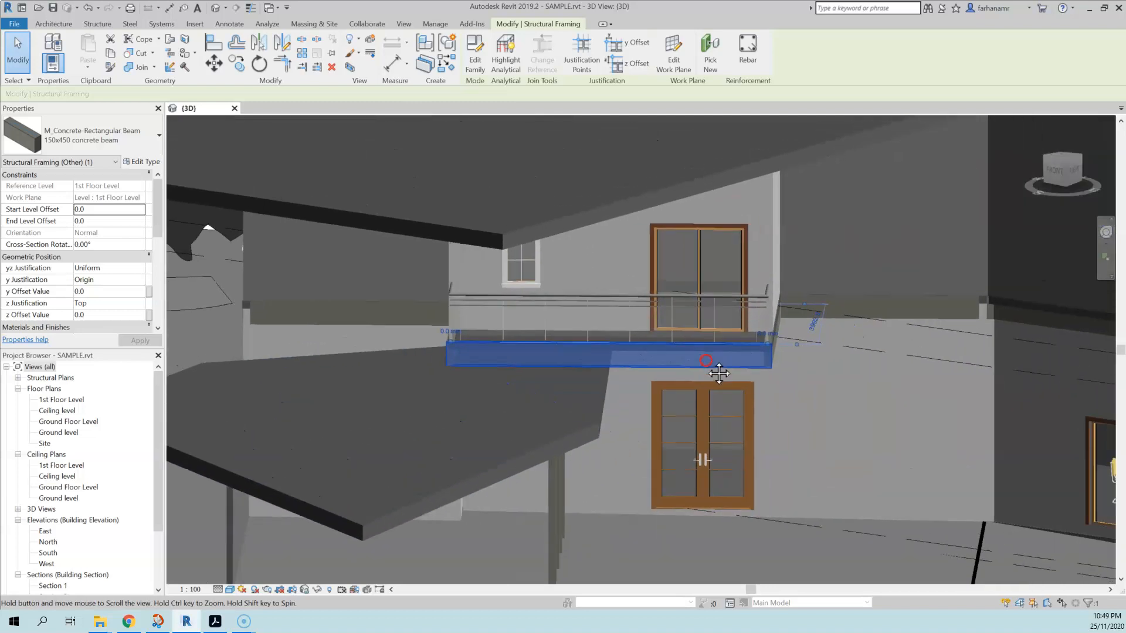
middle_drag(831, 405, 628, 397)
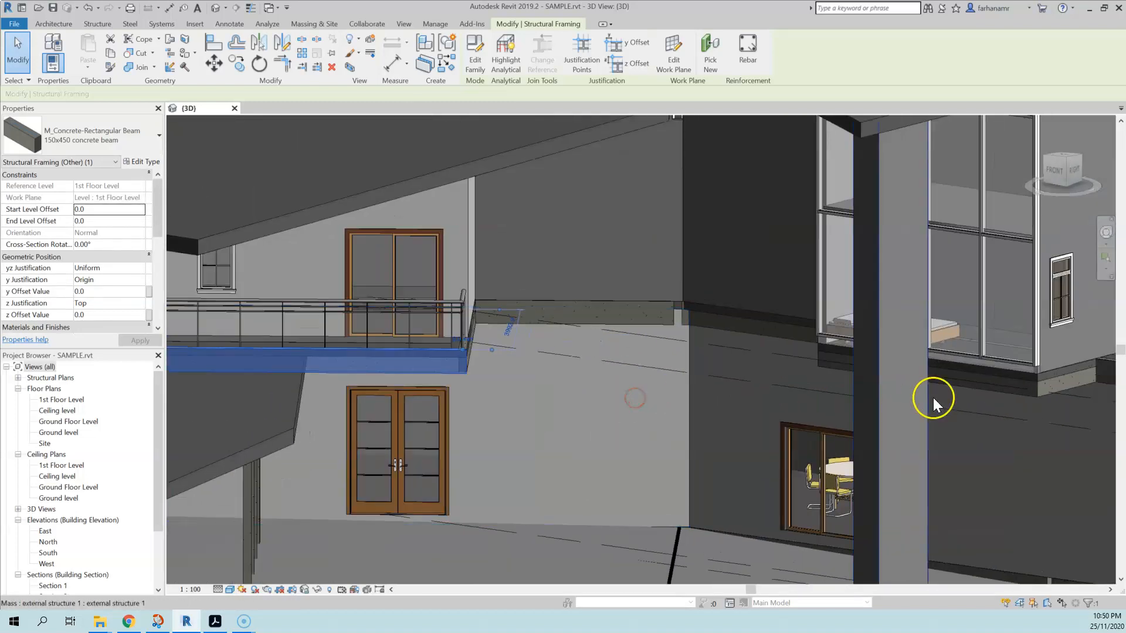
middle_drag(1032, 407, 868, 305)
middle_drag(996, 412, 746, 472)
middle_drag(961, 455, 852, 515)
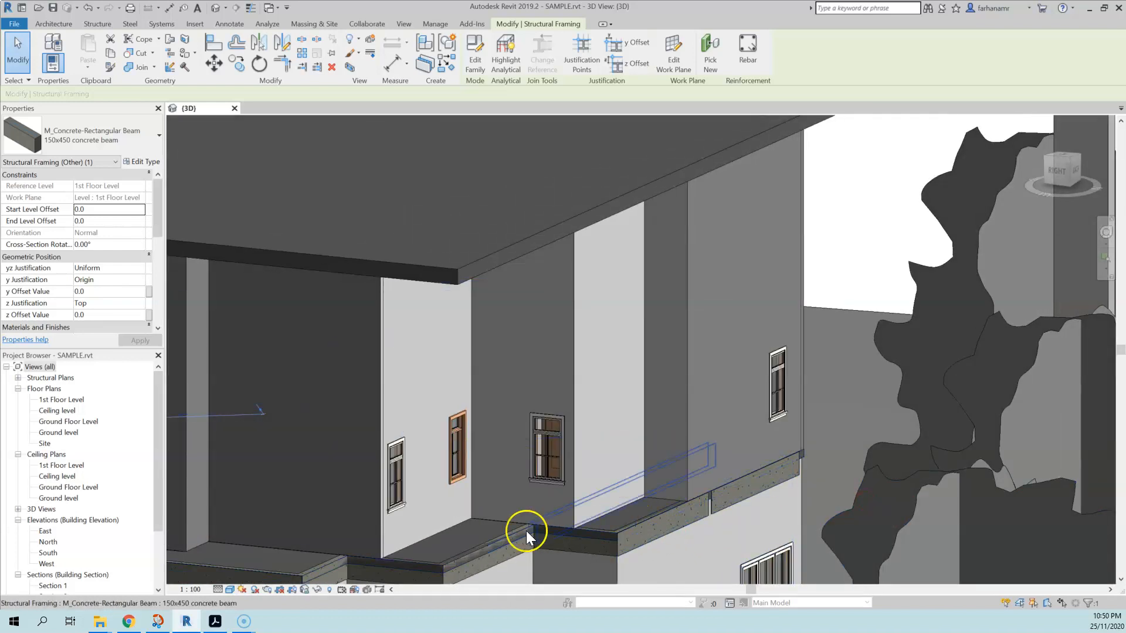
shift+middle_drag(892, 450, 575, 437)
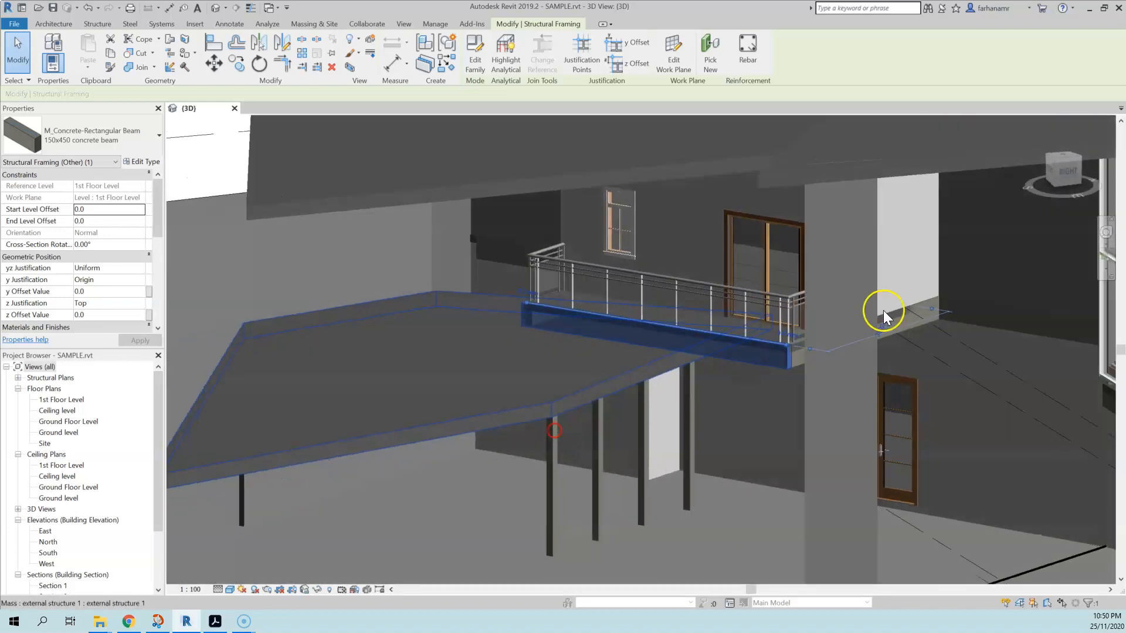
Select all instances of the 150x450 concrete beam visible in the 3D view and delete them
scroll(804, 338, up, 3)
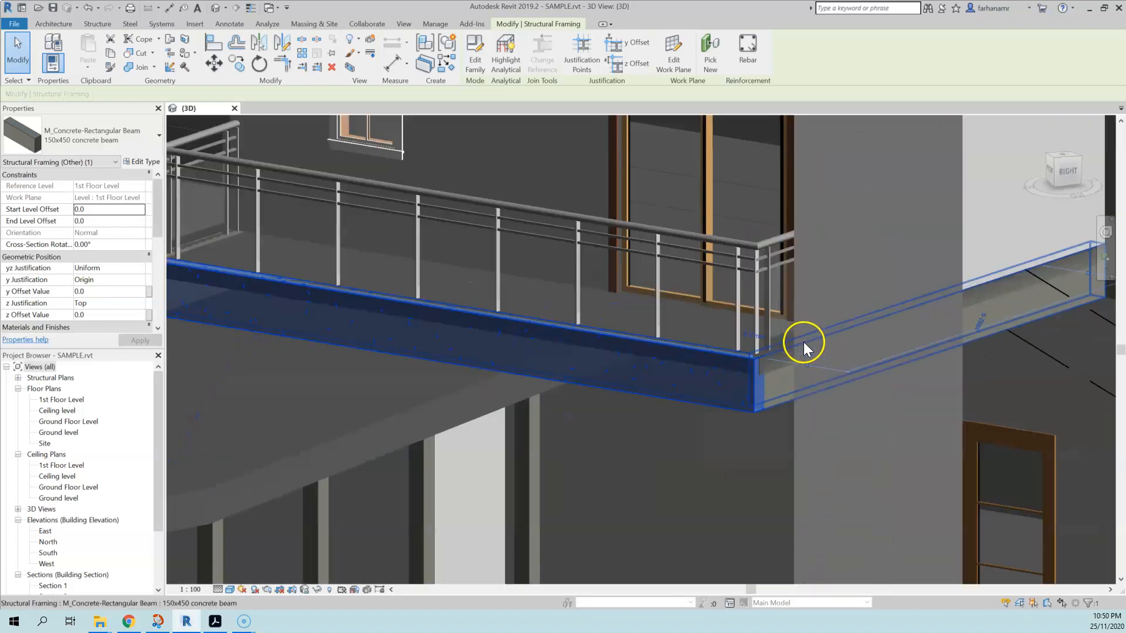
right_click(736, 377)
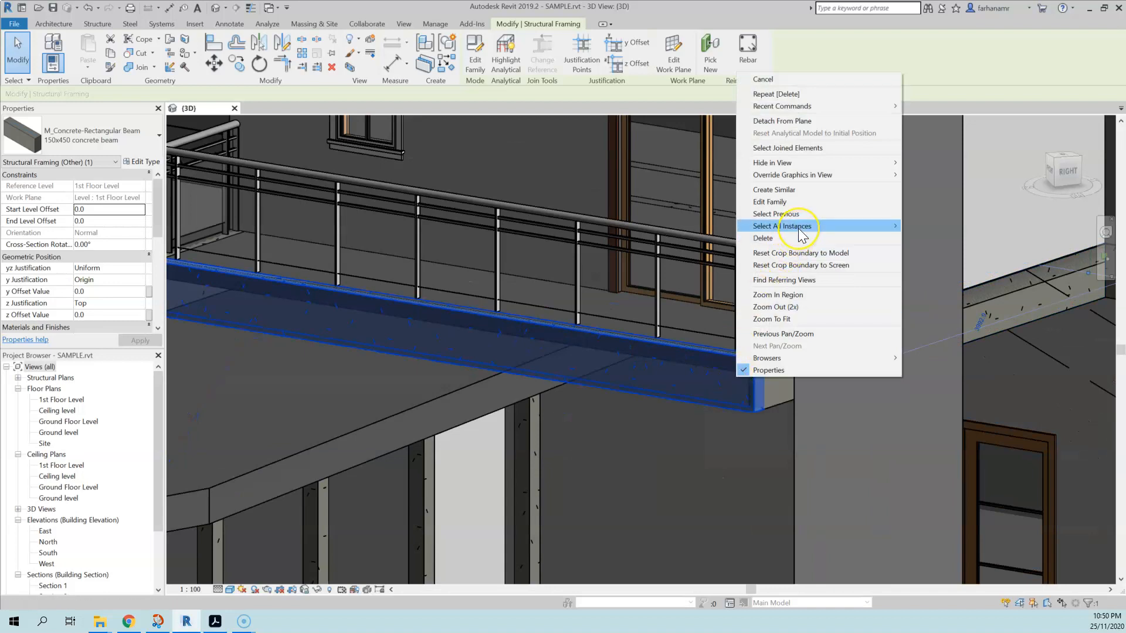
mouse_move(801, 234)
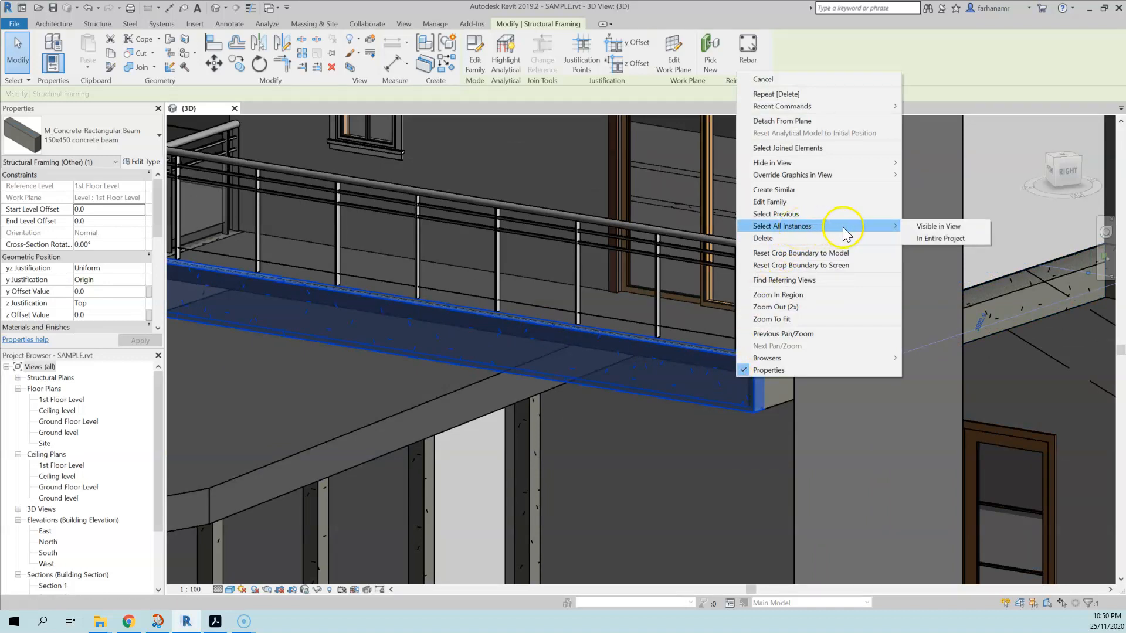
click(916, 226)
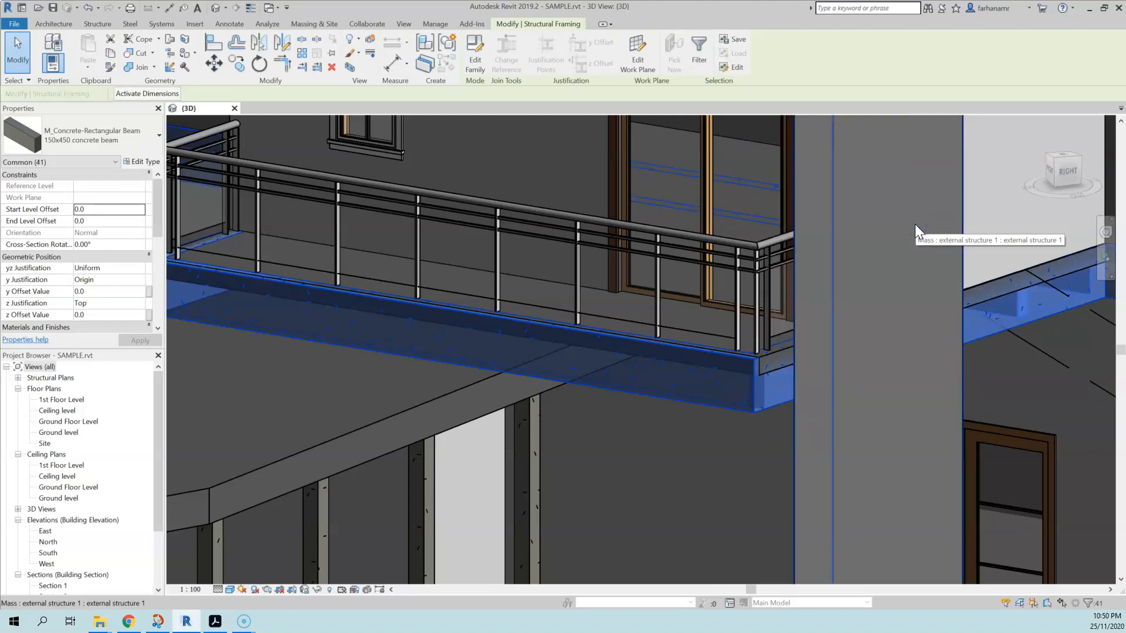
key(Escape)
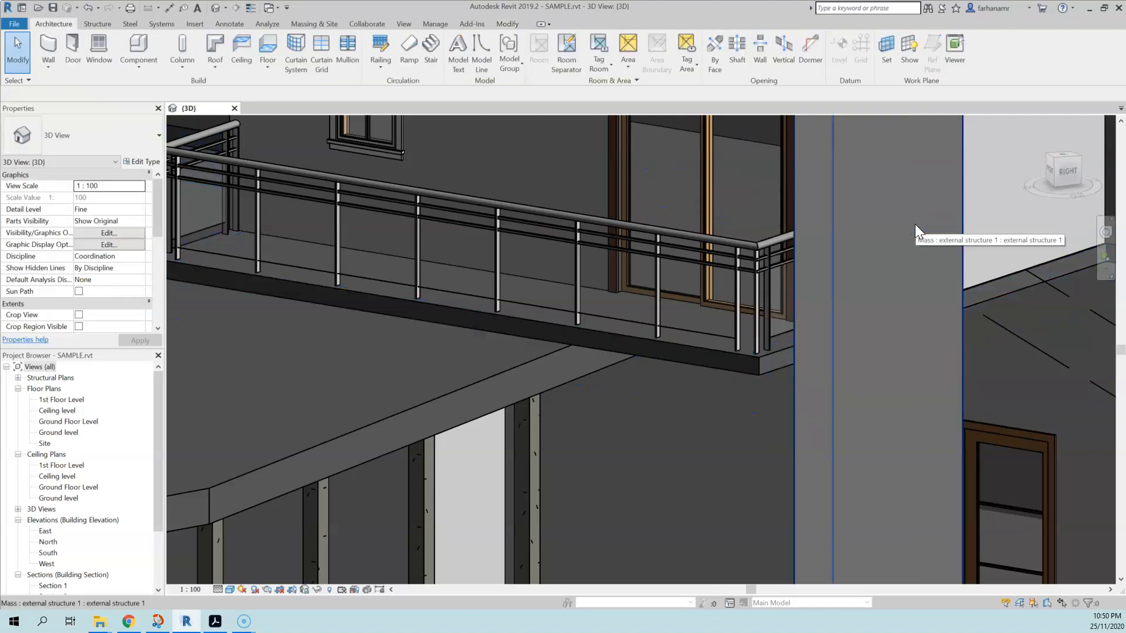
Open the 1st Floor Level floor plan
middle_drag(954, 368, 832, 367)
scroll(775, 322, down, 5)
scroll(763, 350, up, 4)
scroll(783, 276, up, 2)
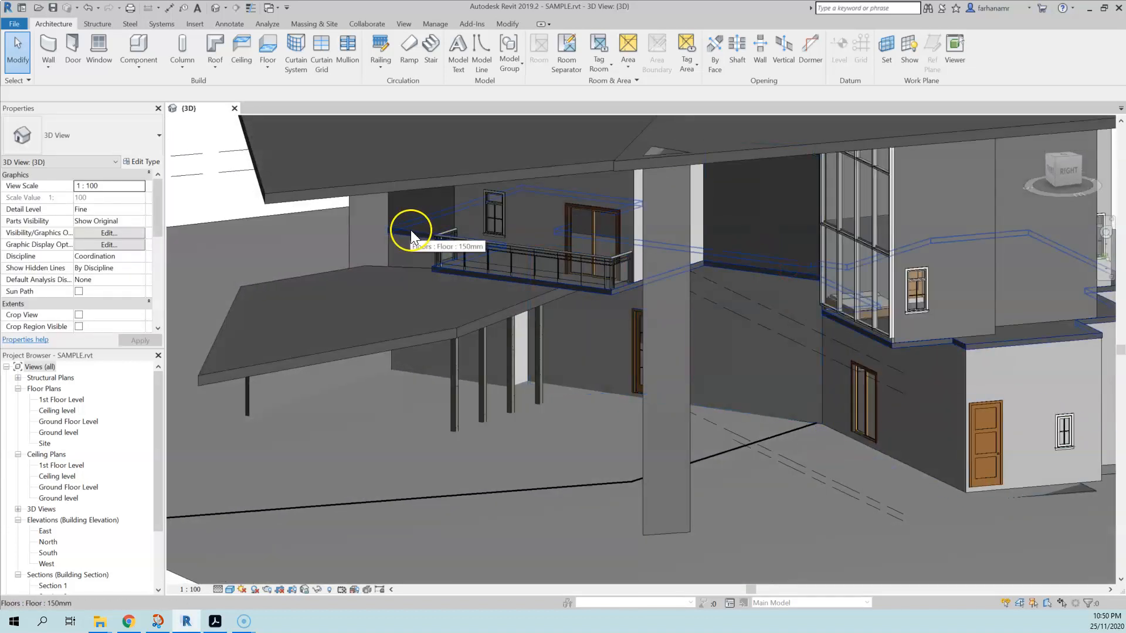
double_click(61, 399)
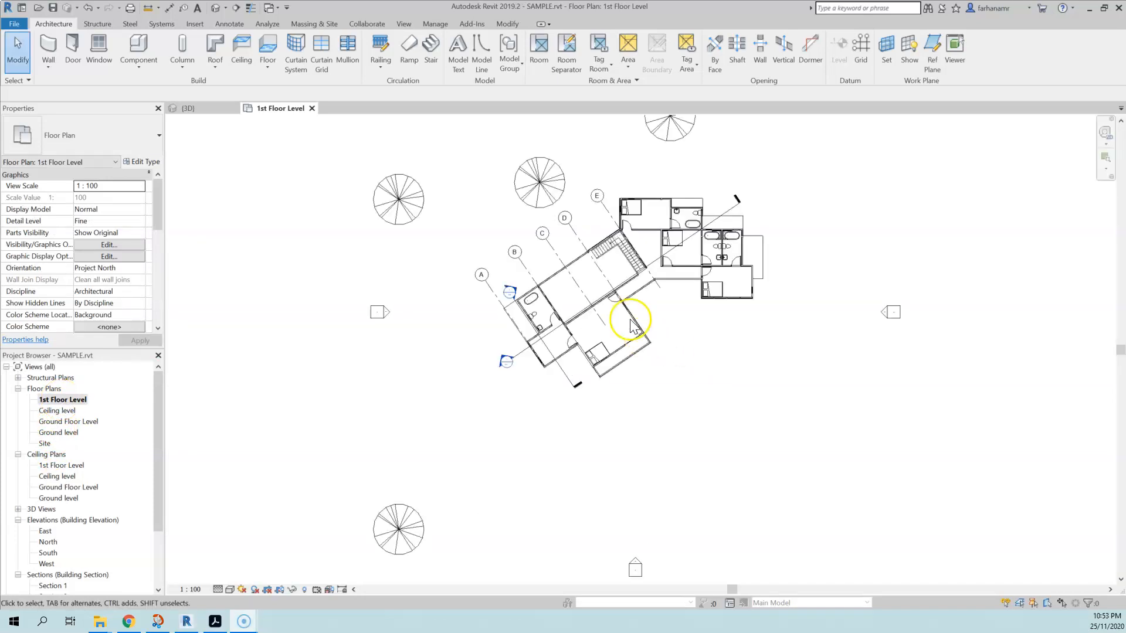
scroll(631, 325, up, 2)
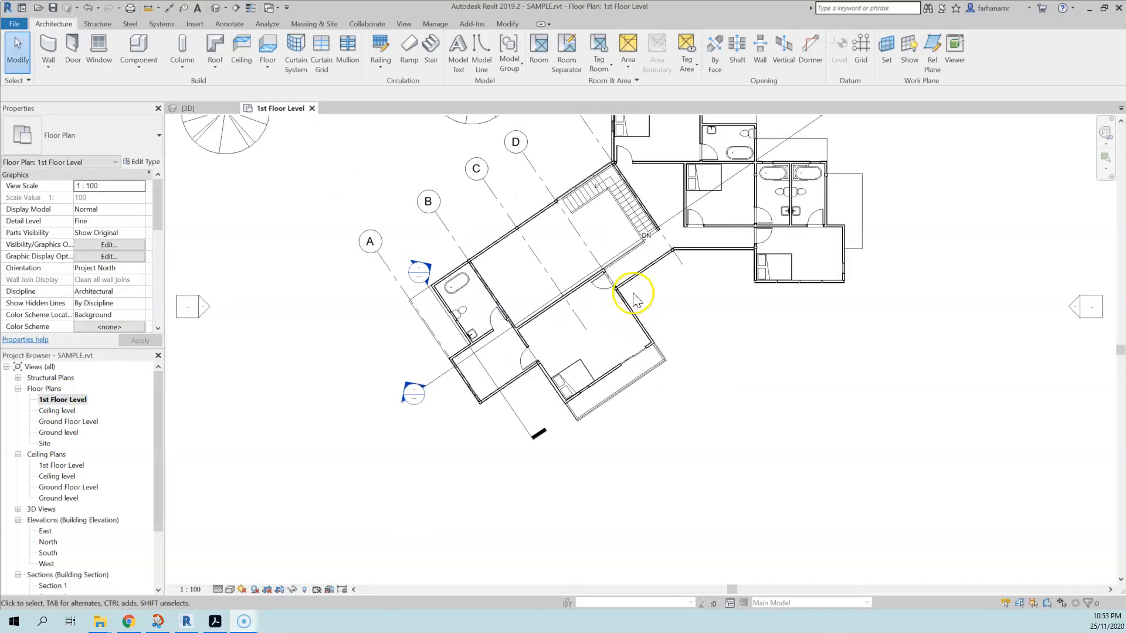
middle_drag(658, 360, 616, 389)
Select the first-floor 150 mm floor slab and open its boundary sketch for editing
click(562, 403)
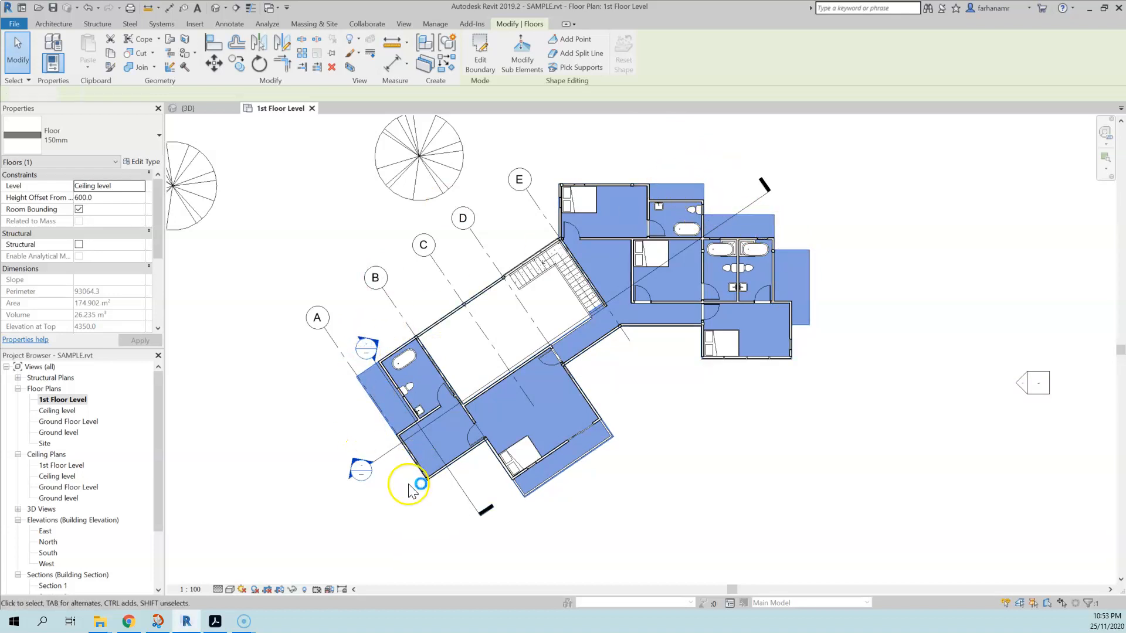
click(453, 440)
scroll(452, 434, up, 3)
double_click(451, 420)
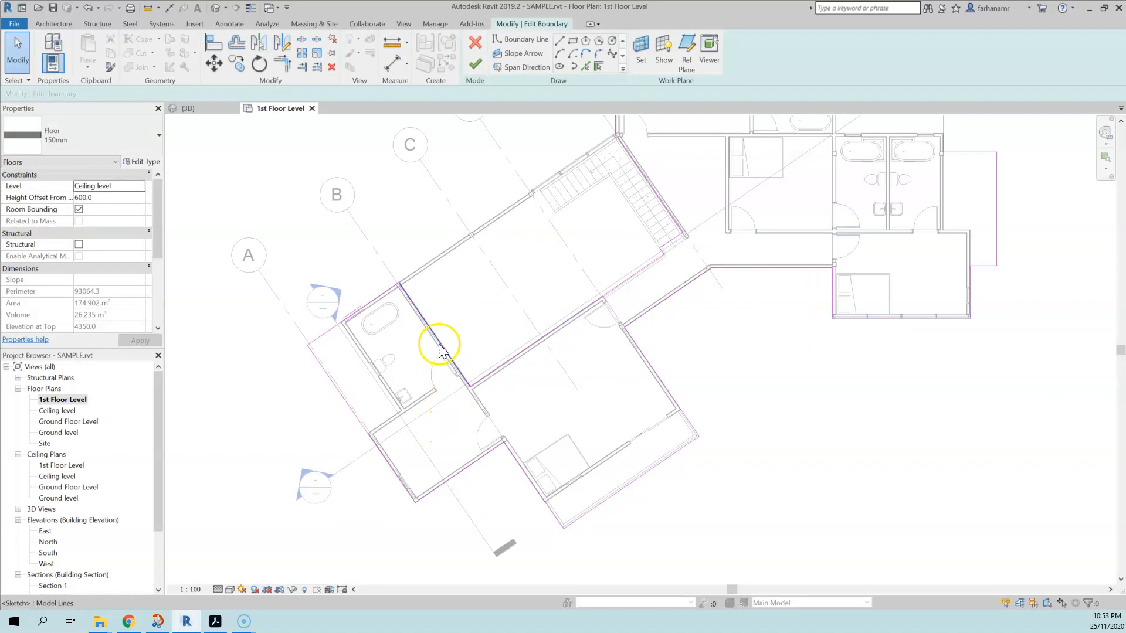
Examine the floor's boundary lines around the bathroom, selecting the outer edge that carries the span direction mark
scroll(410, 396, up, 2)
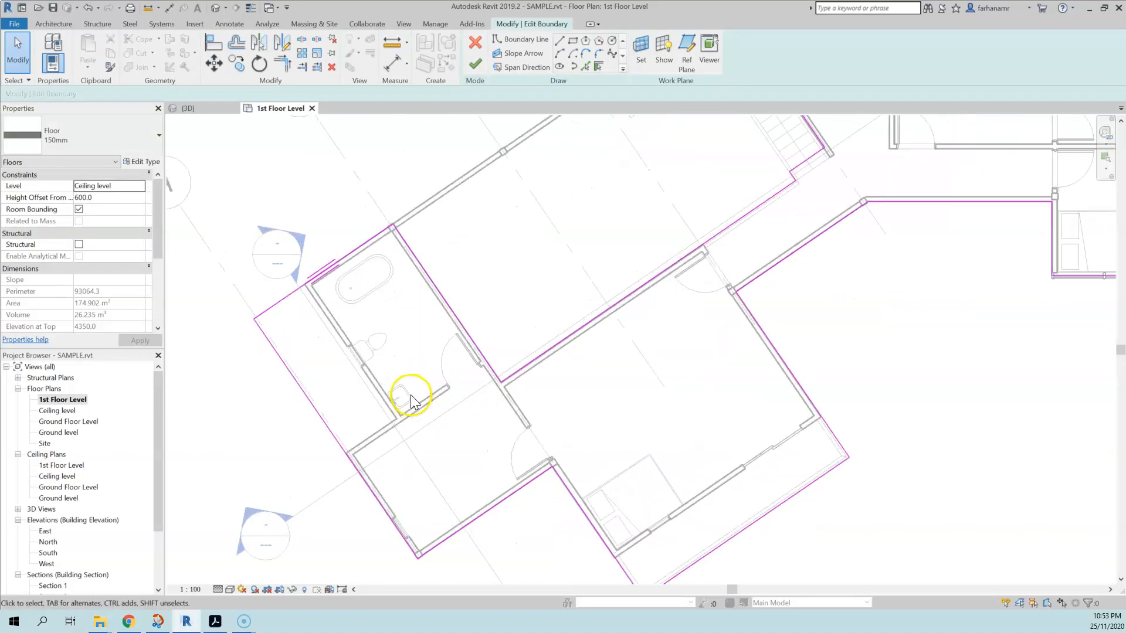
click(319, 418)
click(369, 244)
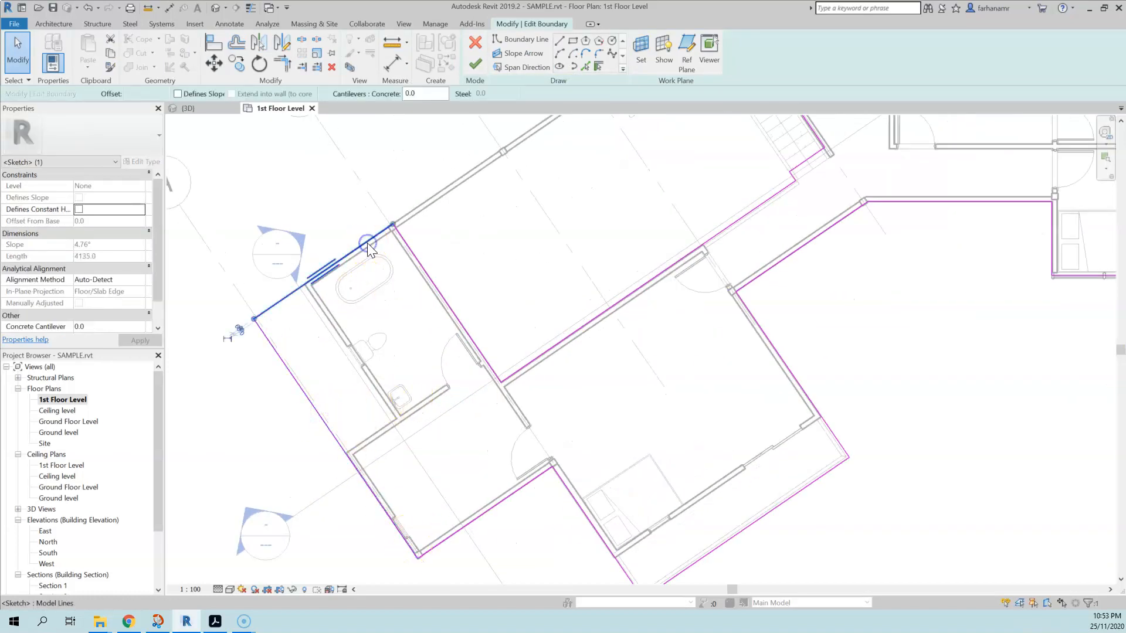
scroll(368, 244, down, 3)
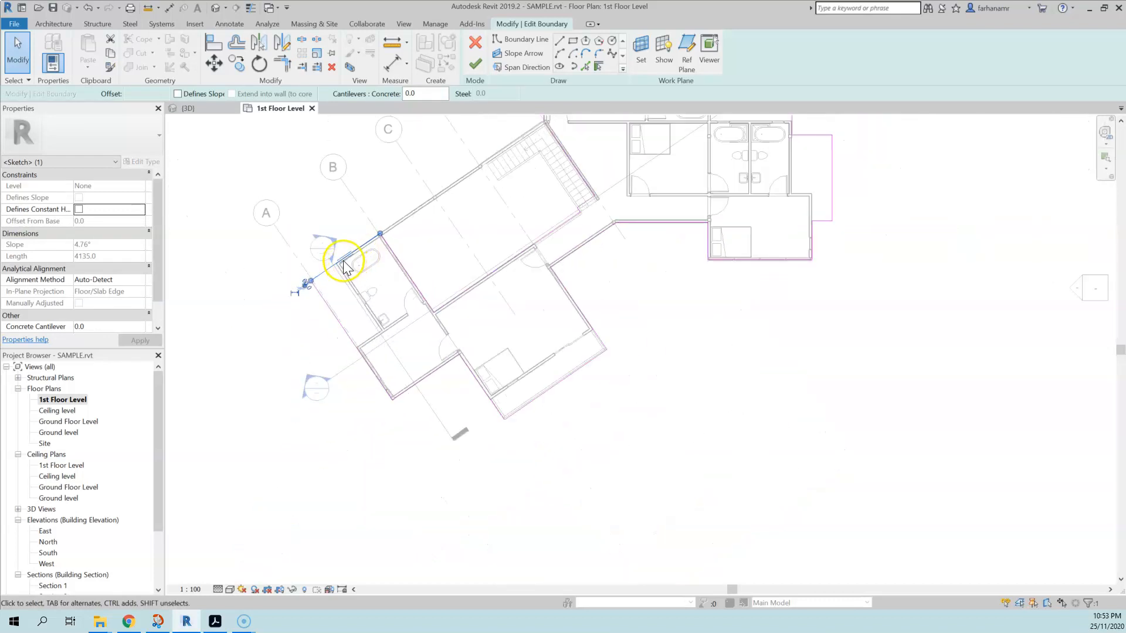
scroll(347, 251, up, 2)
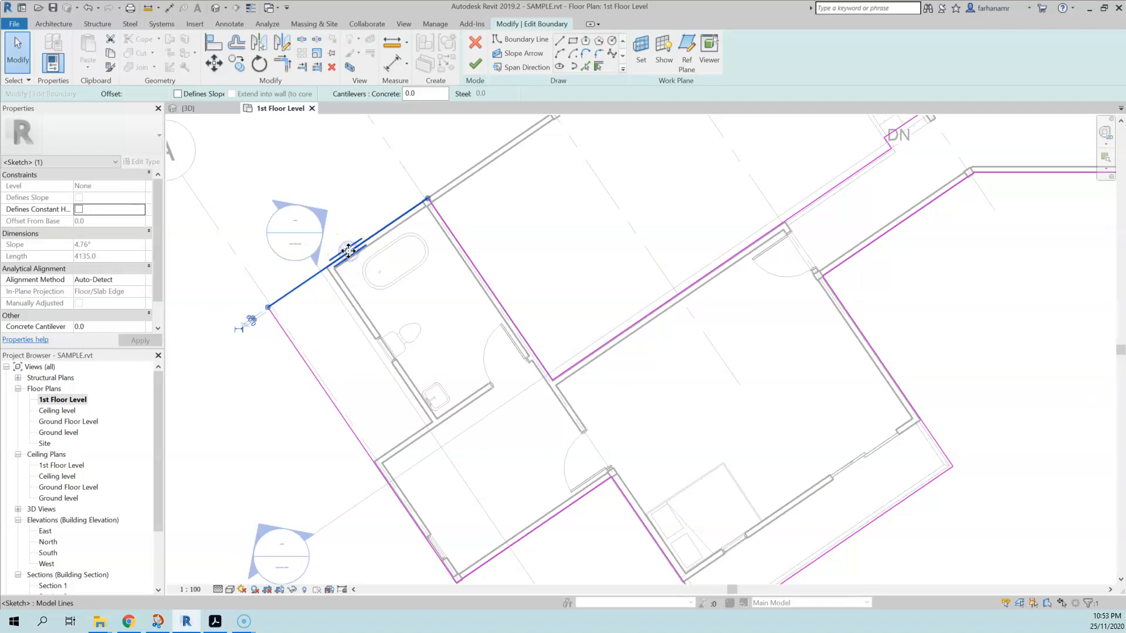
scroll(351, 247, up, 3)
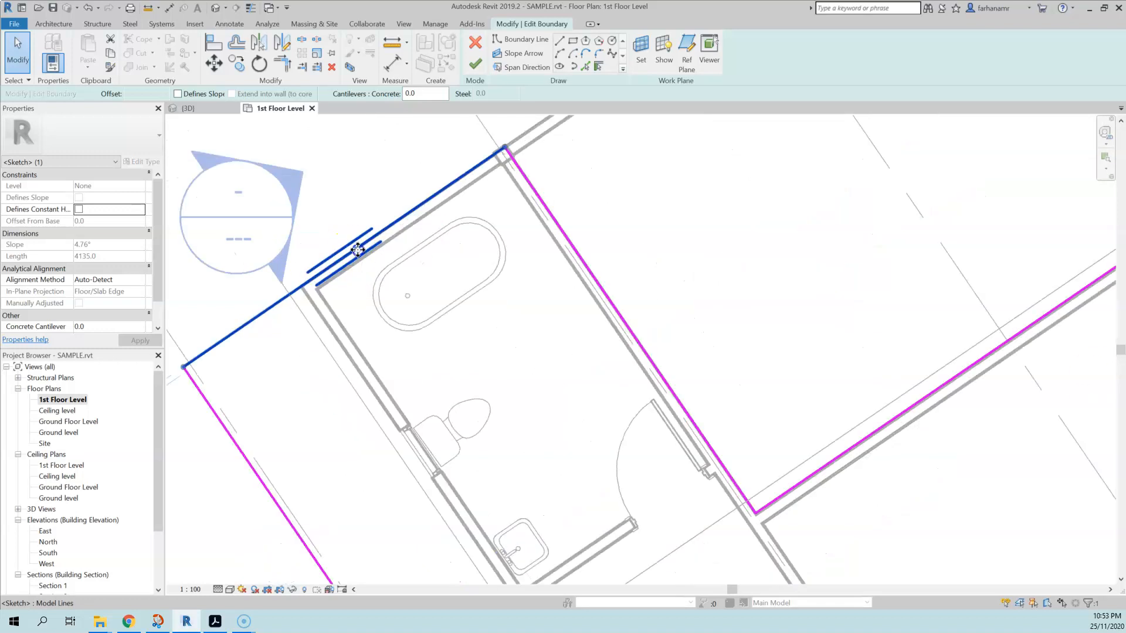
Delete all of the floor's existing boundary lines from the sketch
scroll(363, 256, down, 5)
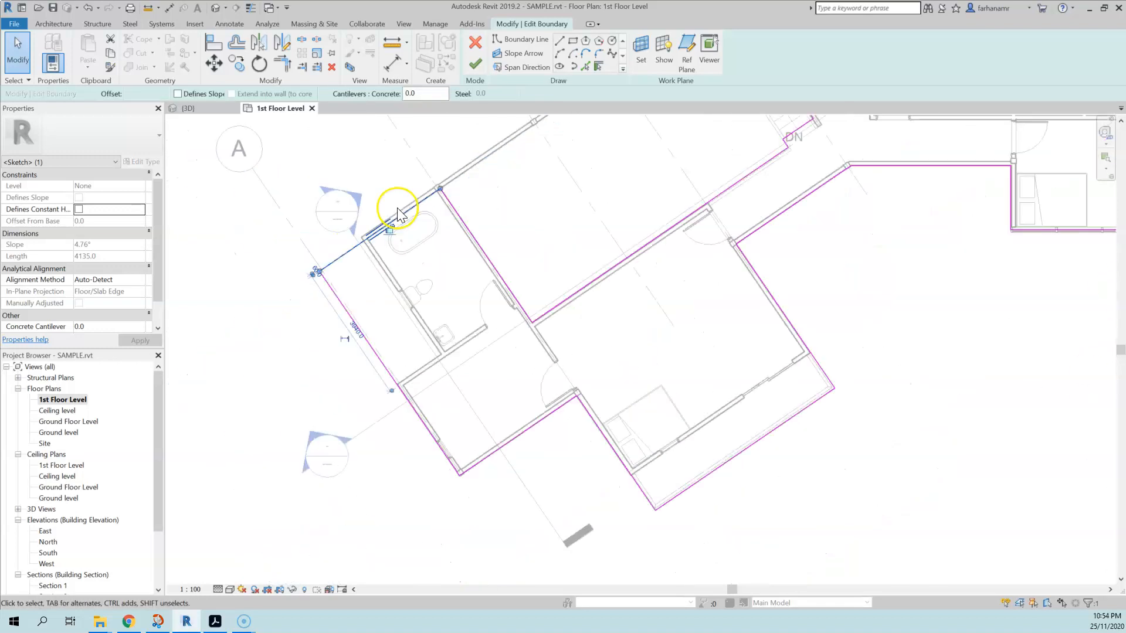
scroll(397, 207, down, 3)
mouse_move(478, 315)
middle_down()
mouse_move(491, 328)
mouse_move(366, 366)
middle_up()
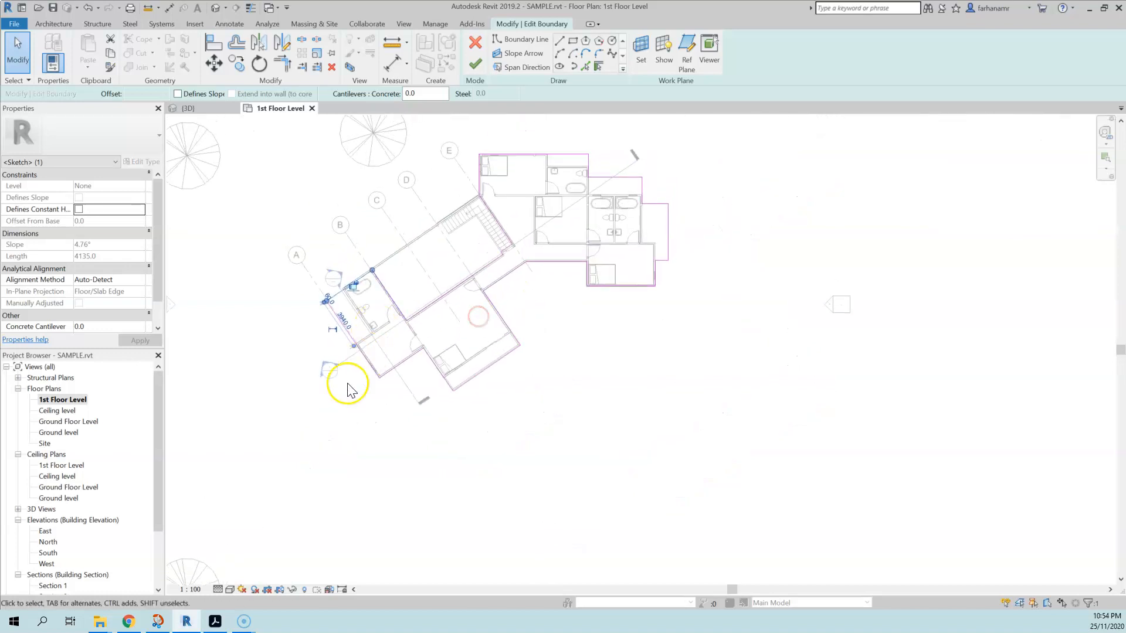
drag(289, 479, 728, 123)
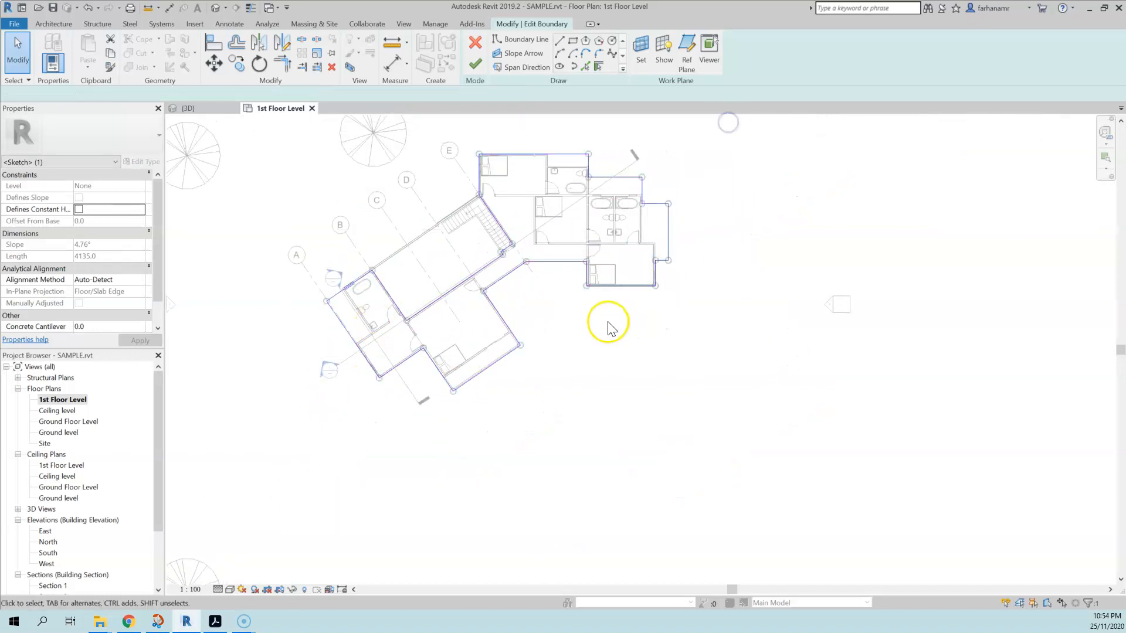
click(410, 301)
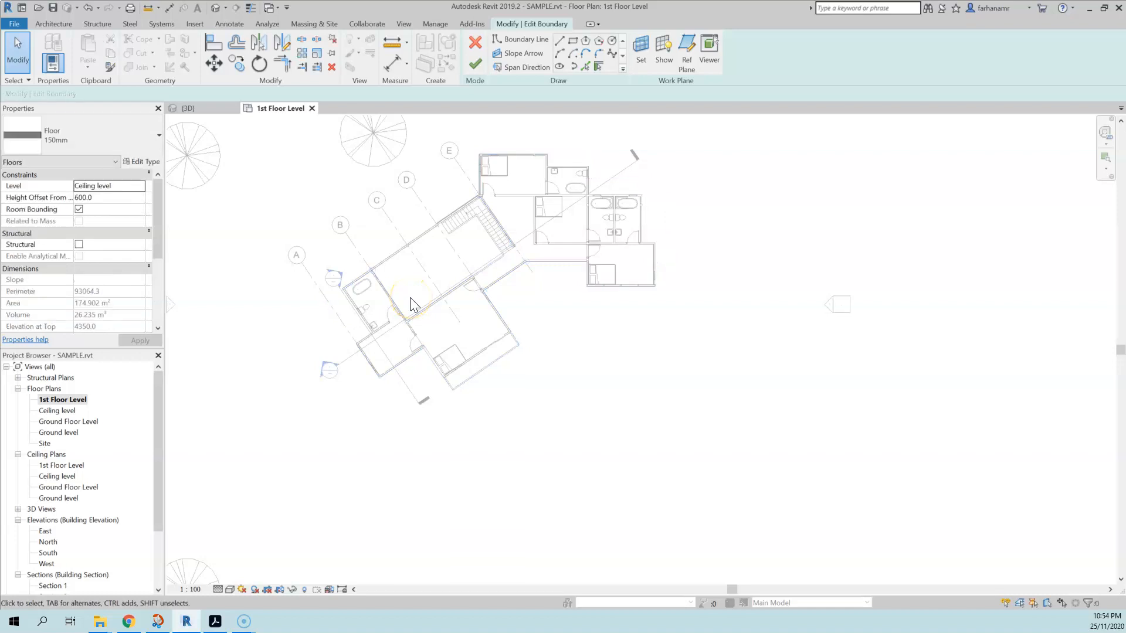
scroll(410, 297, up, 4)
middle_drag(343, 325, 362, 317)
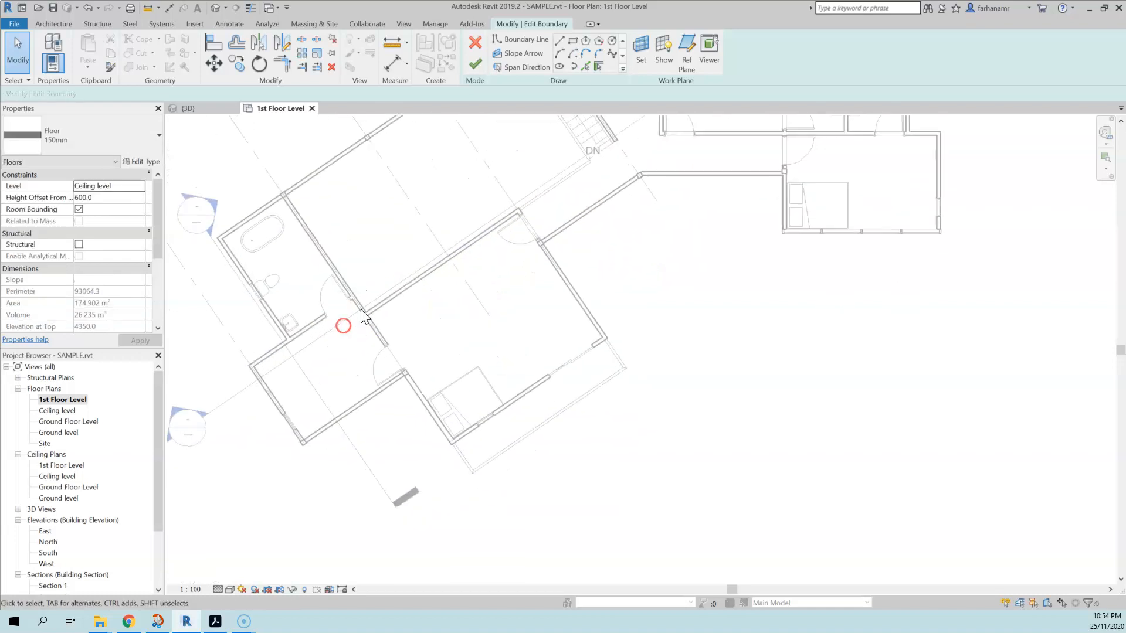
click(600, 68)
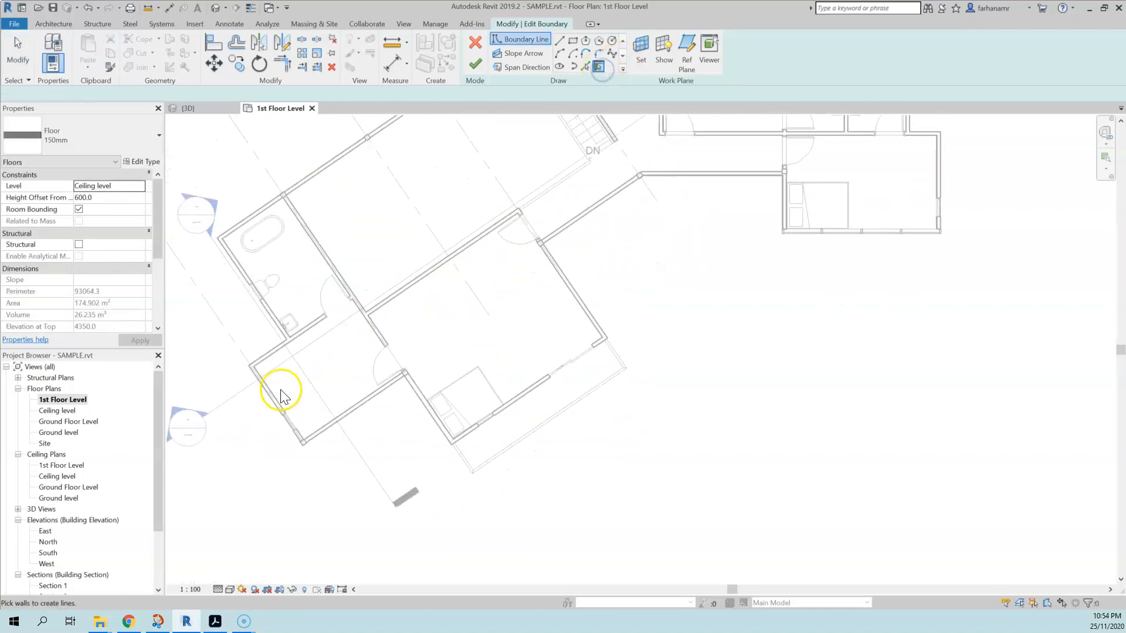
key(Tab)
middle_drag(272, 393, 411, 439)
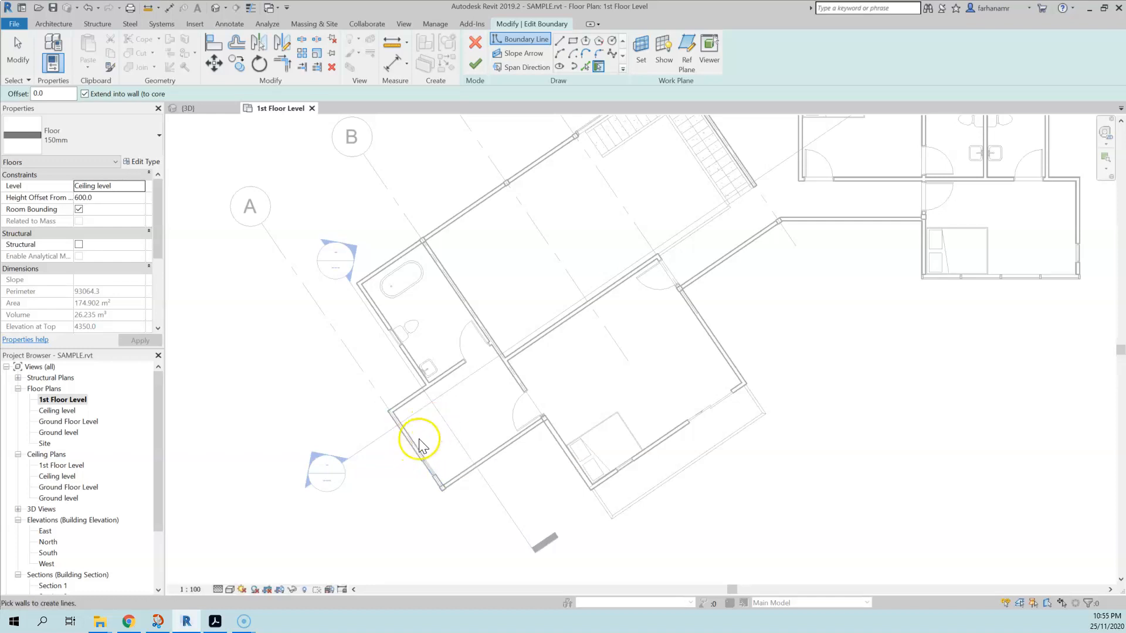
key(Tab)
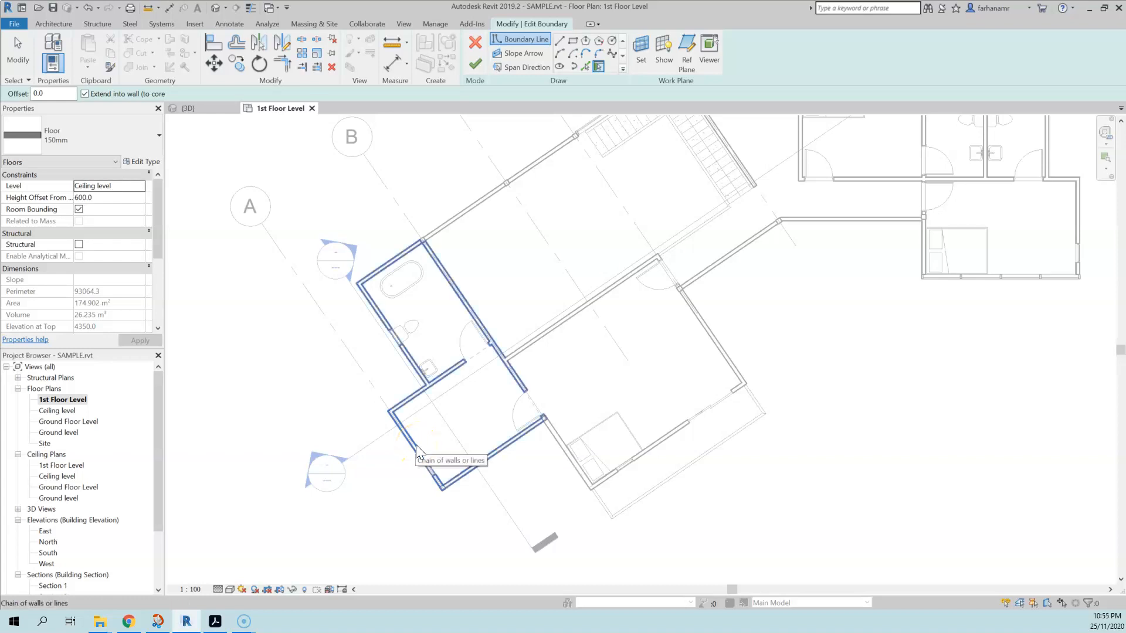
key(Tab)
key(Tab)
key(Tab)
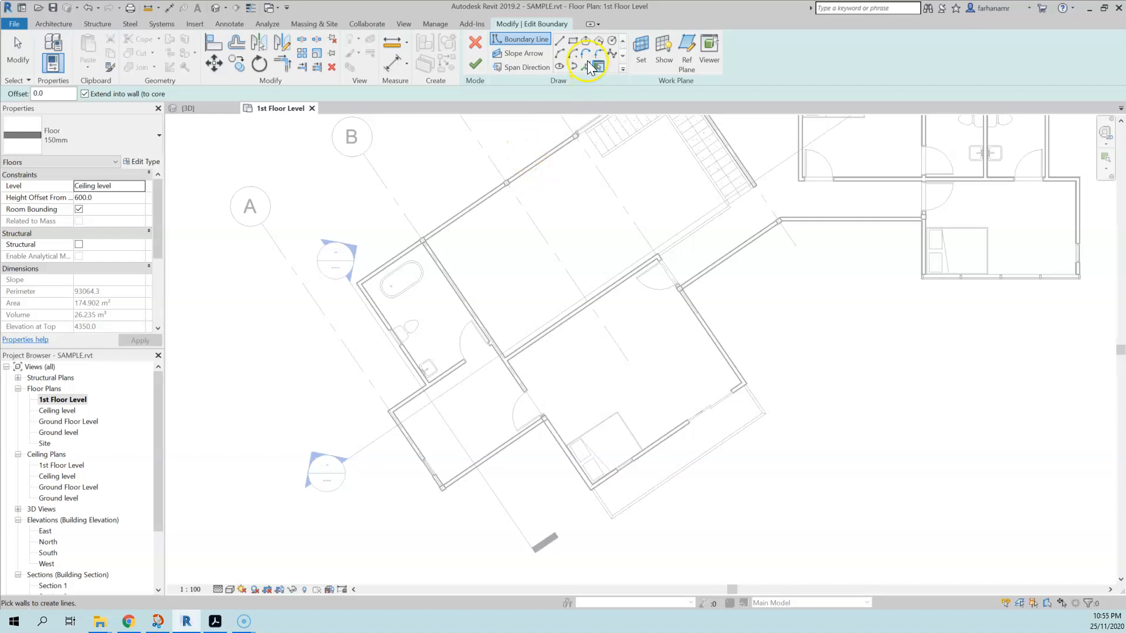
Pick boundary lines along the inner wall faces of the small room below the bathroom and the adjoining large bedroom
scroll(466, 462, up, 5)
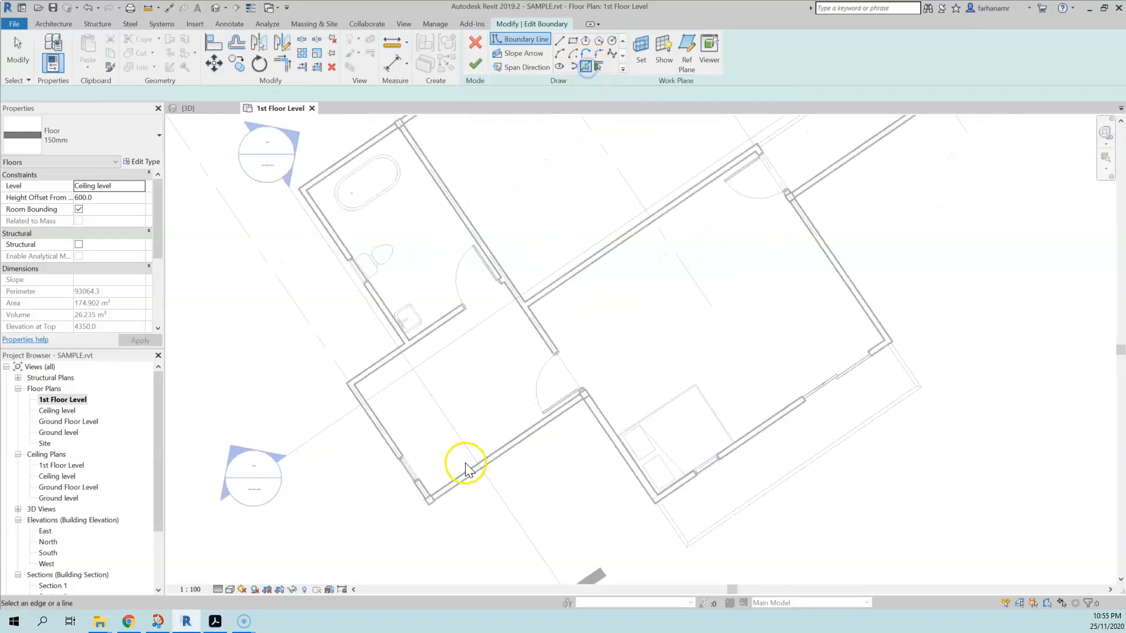
middle_drag(437, 412, 401, 409)
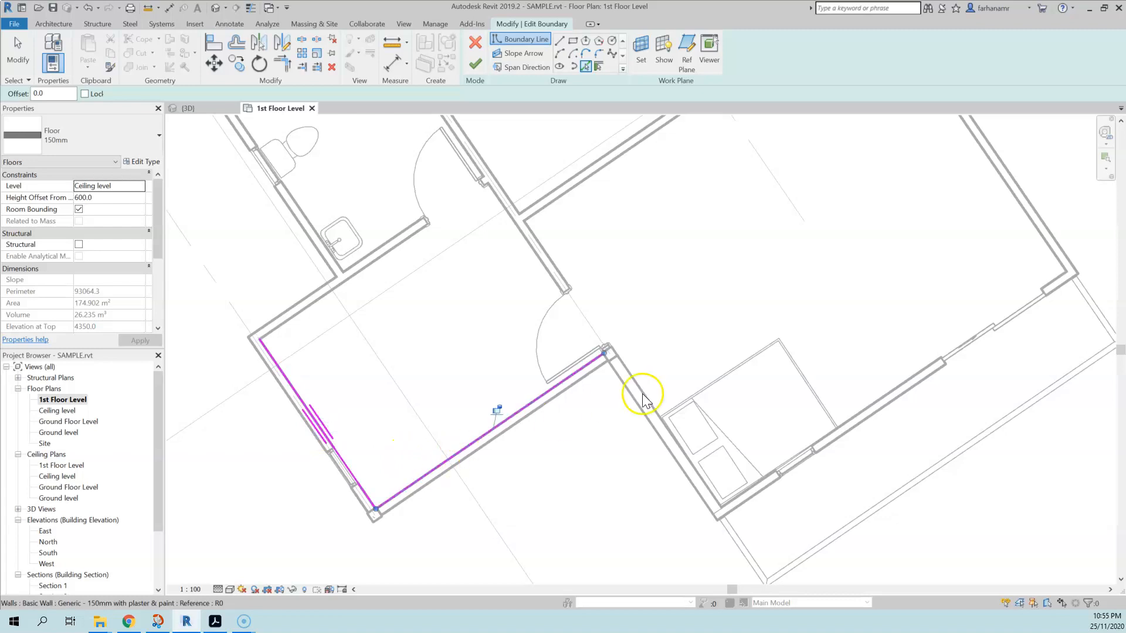
scroll(938, 364, down, 2)
scroll(799, 315, up, 3)
scroll(862, 270, down, 4)
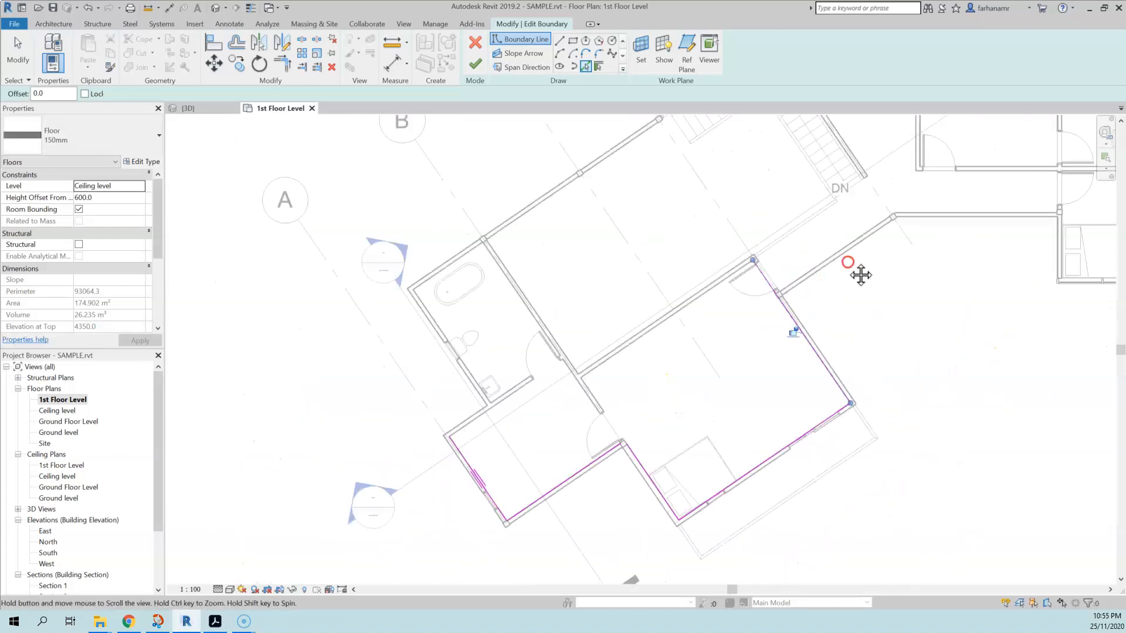
Pick boundary lines along the corridor and room walls of the northeast wing, undoing one wrong pick
scroll(750, 374, up, 4)
click(1108, 356)
click(1092, 316)
click(1073, 261)
key(ctrl+z)
click(934, 290)
middle_drag(967, 321, 1023, 478)
click(937, 336)
click(868, 279)
click(803, 227)
click(697, 308)
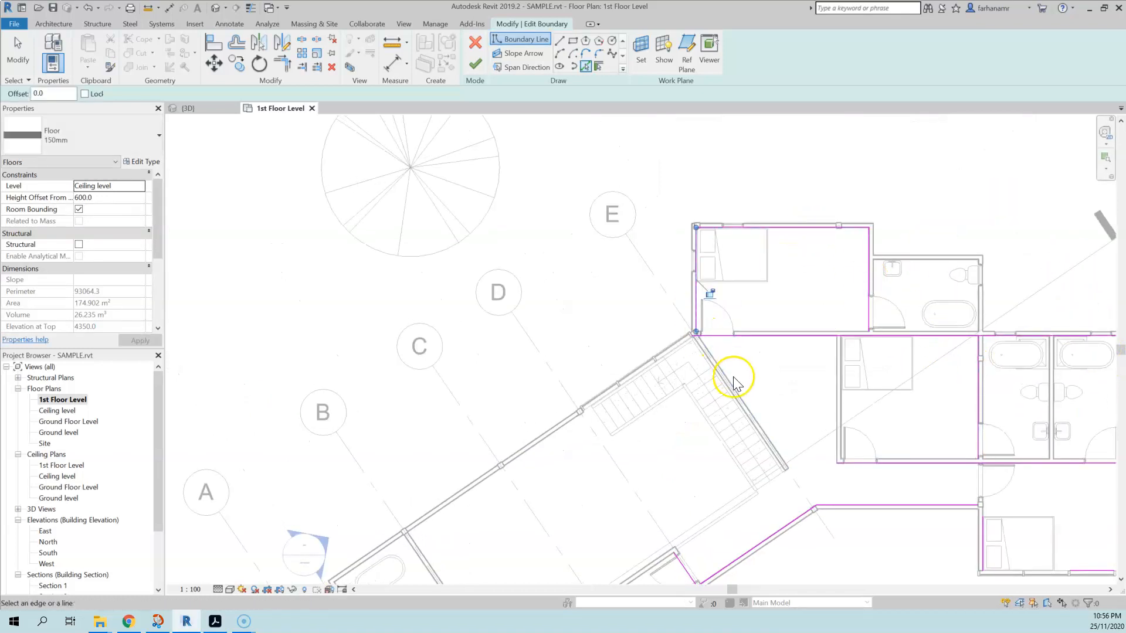
Pick boundary lines along the wall beside the staircase and the edges at the stair's upper end
click(734, 382)
scroll(792, 472, up, 5)
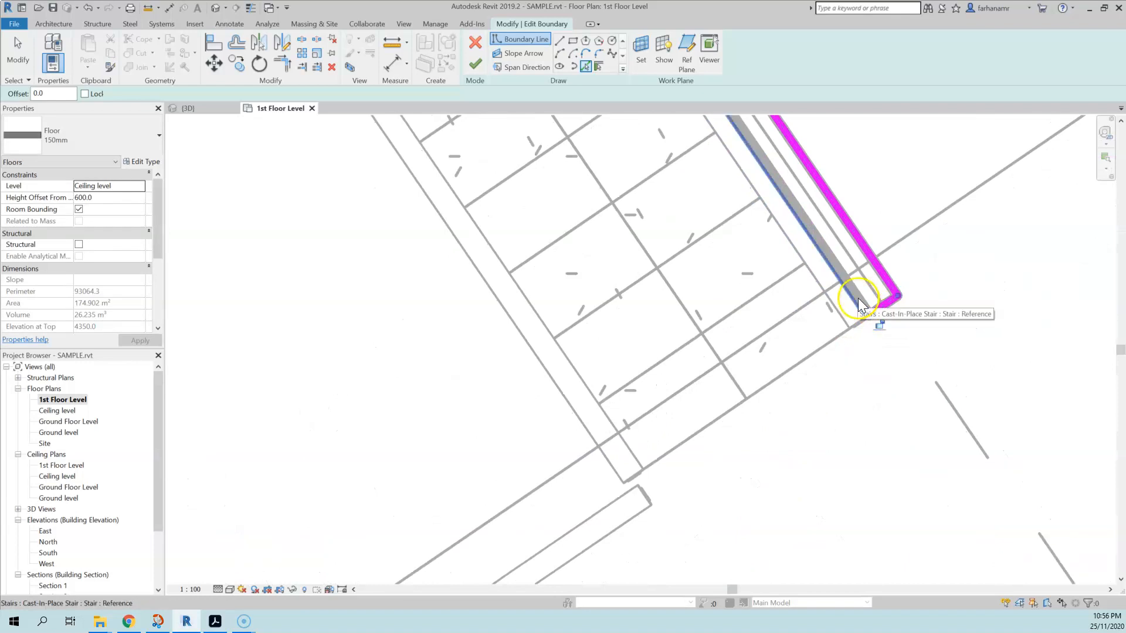
click(857, 298)
click(838, 339)
scroll(610, 276, down, 6)
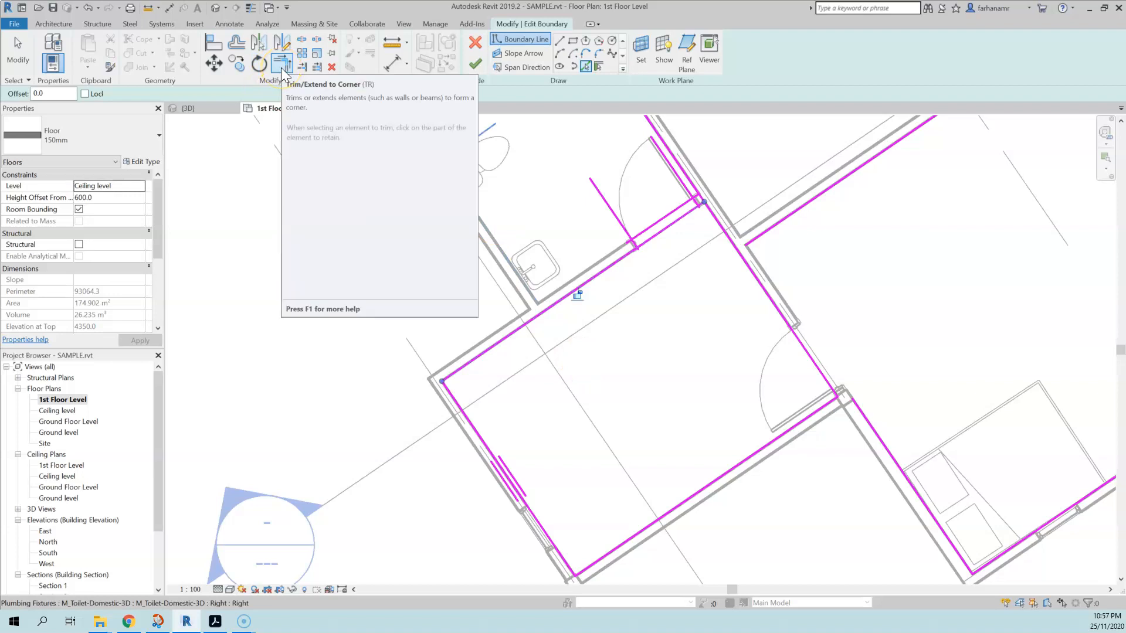
Draw boundary lines around the doorway between the northeast wing's middle bedroom and its bathroom
middle_drag(650, 357, 380, 566)
middle_drag(886, 203, 518, 407)
middle_drag(763, 214, 499, 420)
middle_drag(750, 263, 603, 229)
scroll(503, 363, up, 7)
scroll(502, 364, up, 3)
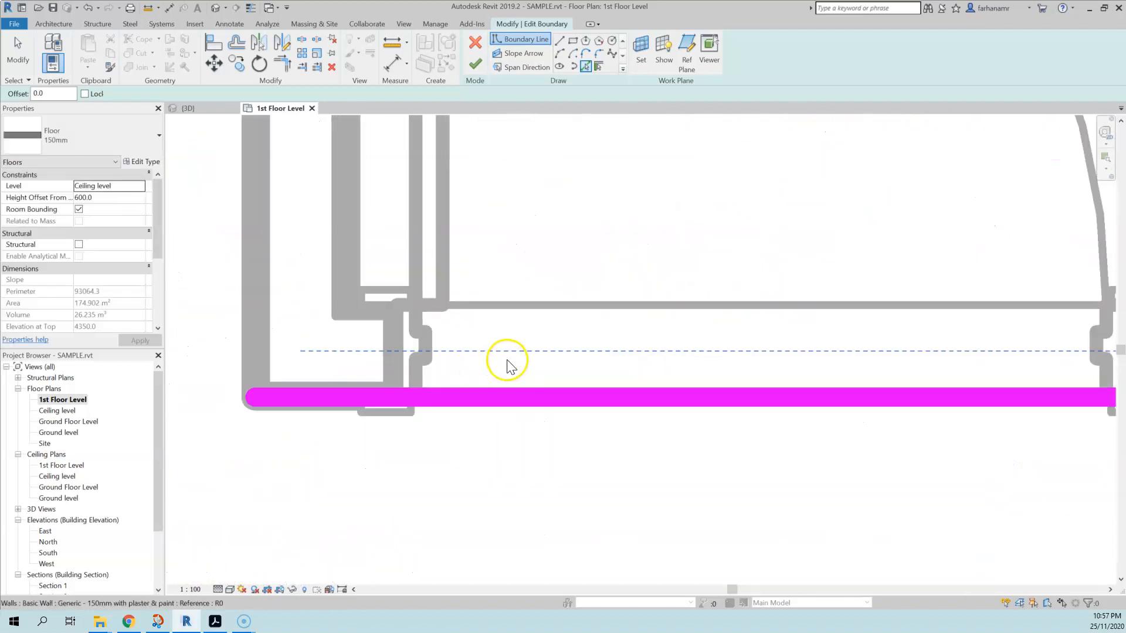
middle_drag(515, 312, 497, 309)
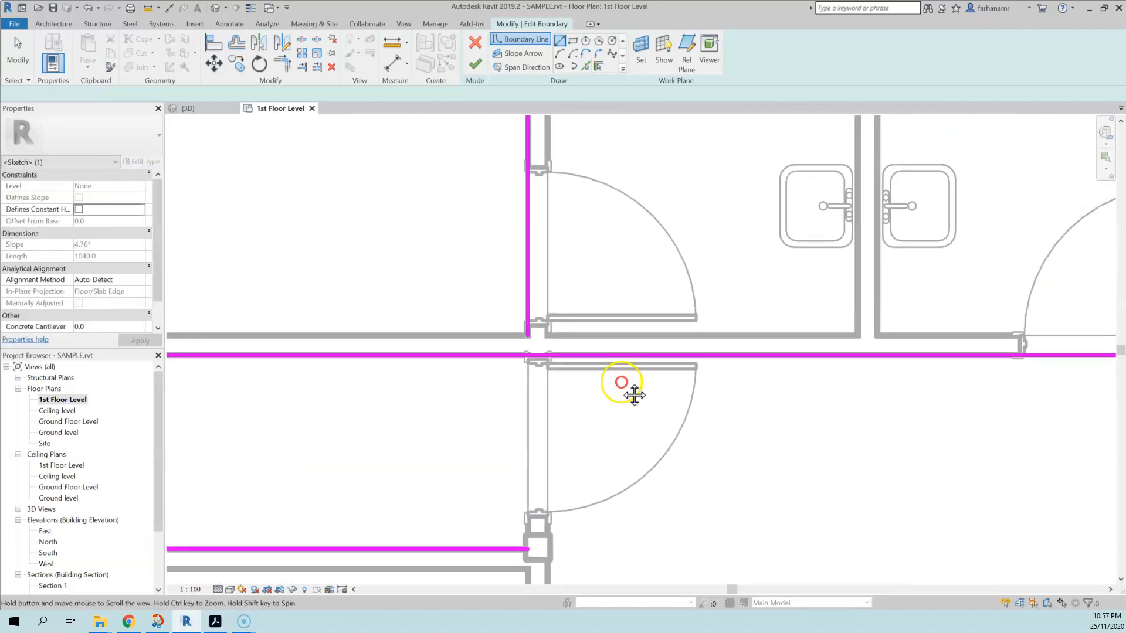
middle_drag(621, 381, 647, 409)
scroll(576, 226, up, 3)
click(550, 173)
click(584, 172)
click(579, 490)
click(540, 478)
Draw a 900 mm wide boundary recess around the doorway from the corridor into the adjacent eastern bathroom
middle_drag(825, 465, 352, 322)
middle_drag(948, 343, 346, 381)
scroll(524, 442, up, 3)
click(418, 452)
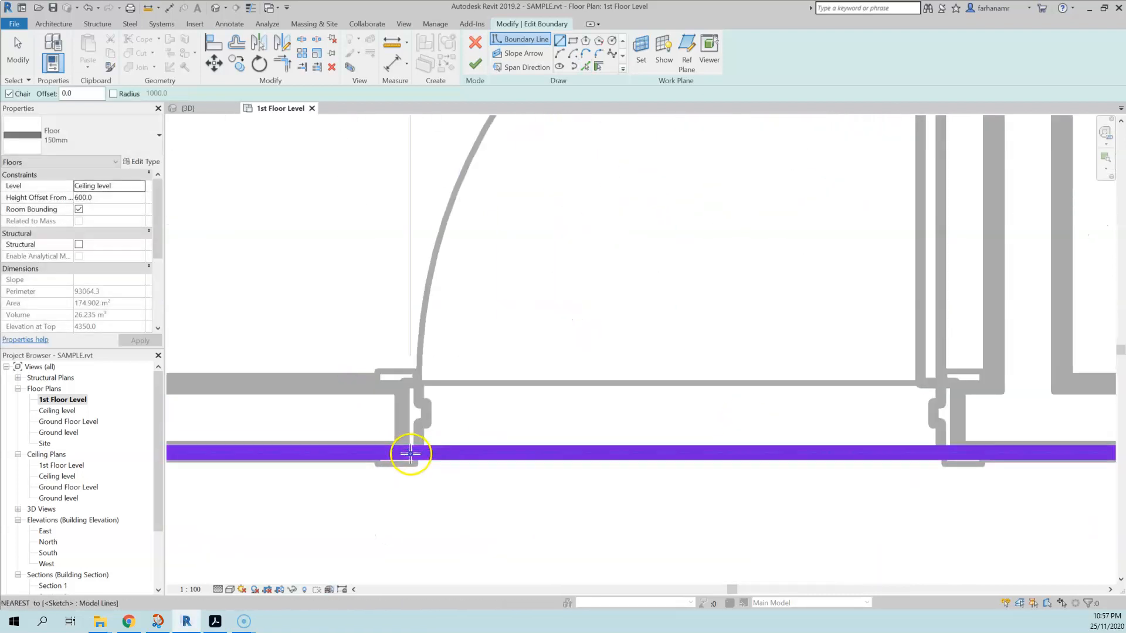
click(418, 384)
click(940, 384)
click(946, 453)
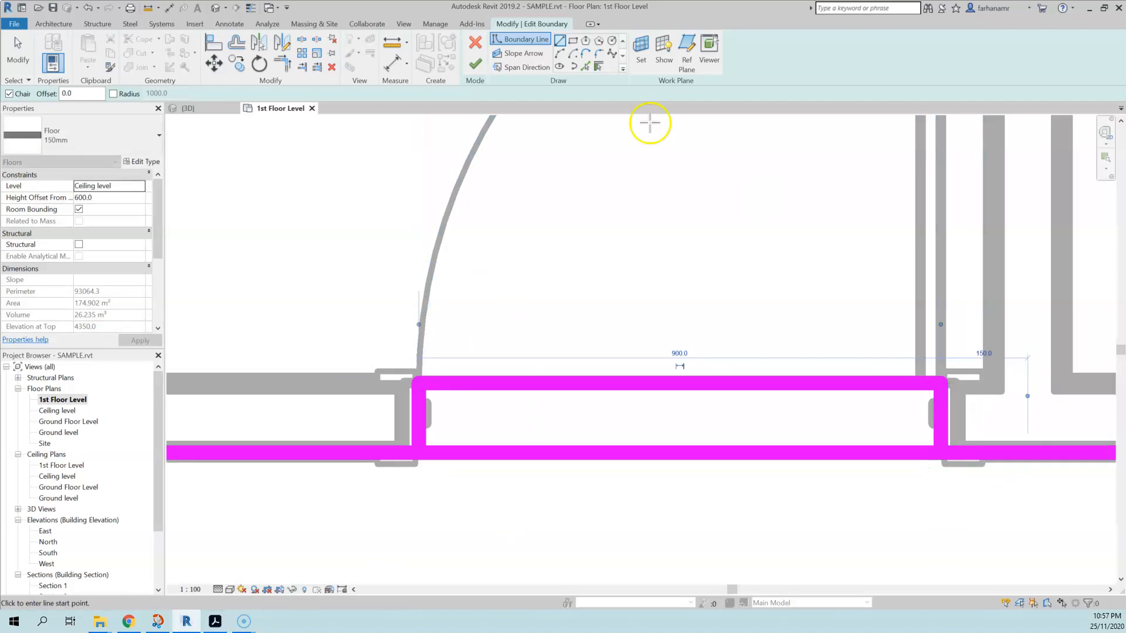
Split the boundary lines crossing the eastern bathroom's doorway and the middle bedroom's bathroom doorway
click(301, 41)
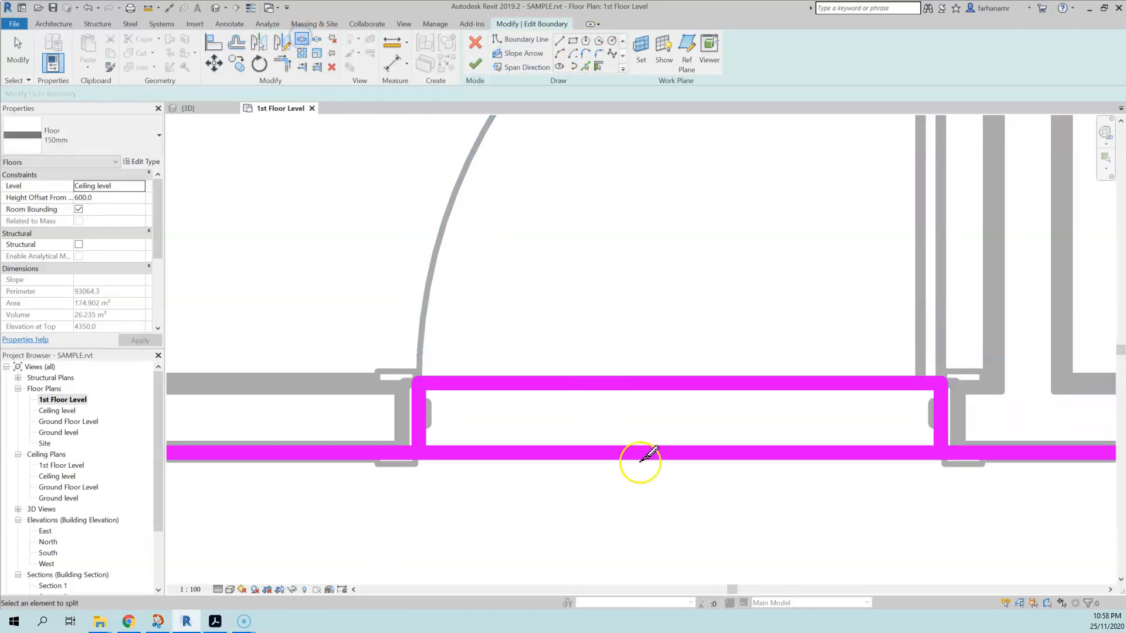
click(657, 453)
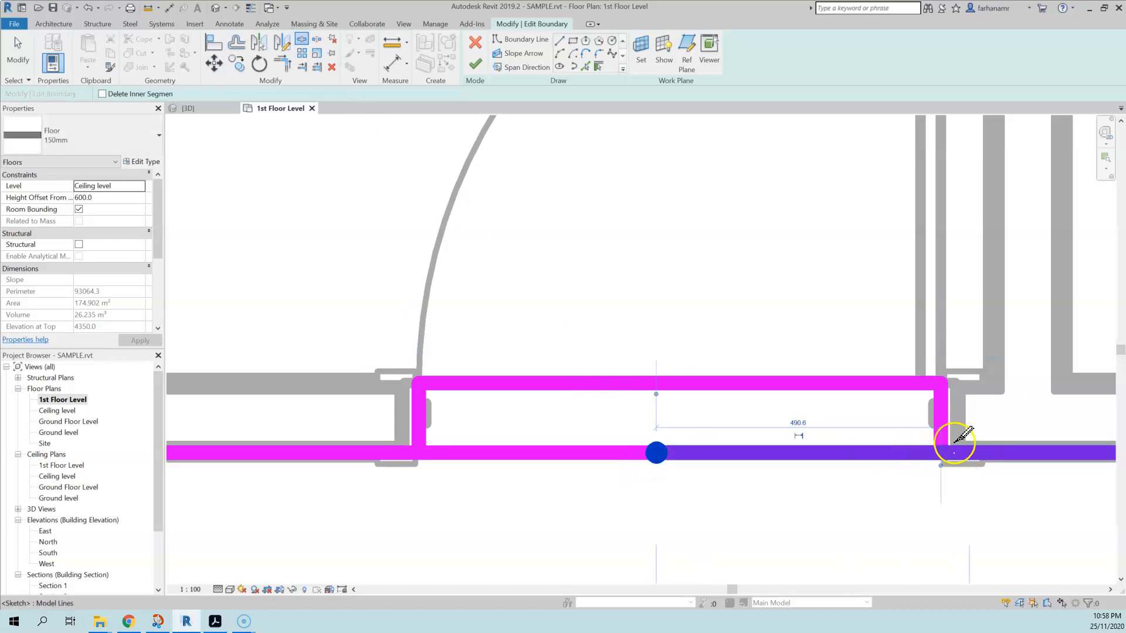
scroll(741, 401, down, 2)
middle_drag(386, 360, 761, 357)
middle_drag(397, 380, 631, 392)
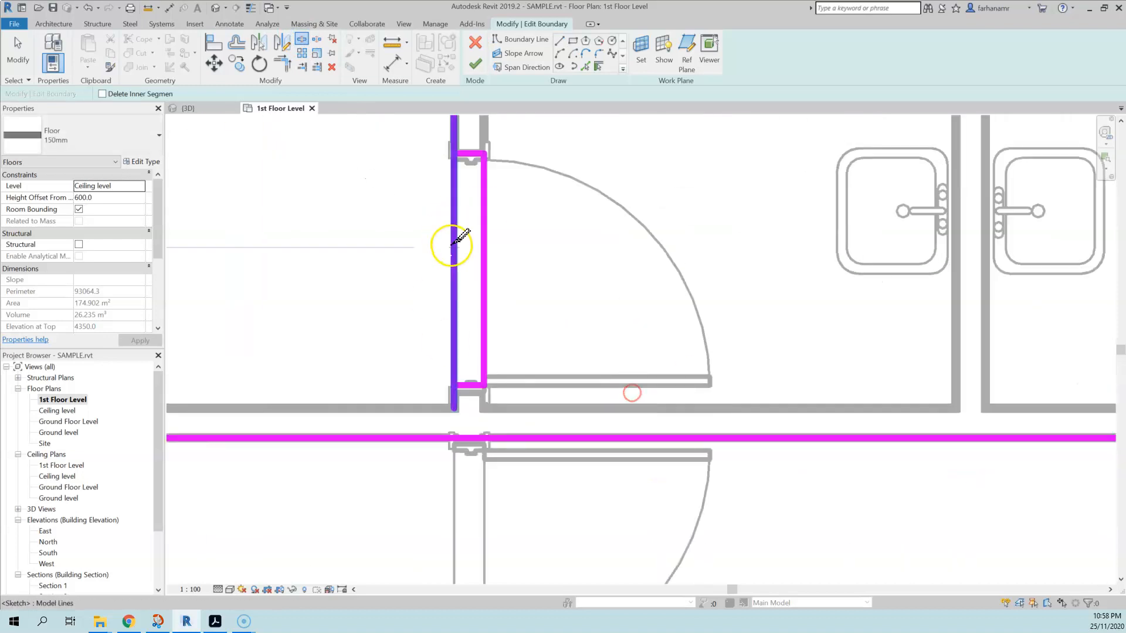
scroll(453, 246, down, 3)
Split the boundary lines at the north bedroom's bathroom doorway and at the southwest bathroom's doorway
key(l)
key(i)
middle_drag(461, 252, 618, 319)
middle_drag(558, 352, 684, 445)
middle_drag(661, 314, 671, 427)
click(580, 291)
middle_drag(497, 360, 843, 165)
middle_drag(770, 222, 528, 371)
click(301, 39)
middle_drag(305, 505, 692, 223)
middle_drag(322, 540, 573, 271)
click(516, 402)
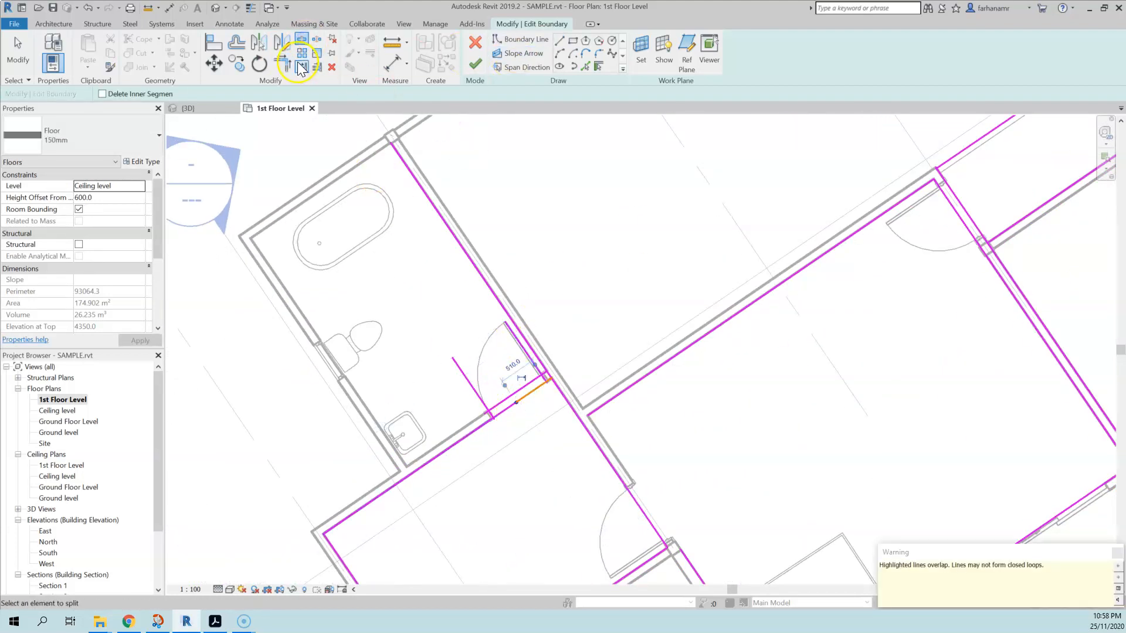
Trim the boundary lines around the southwest bathroom's doorway into corners with Trim/Extend to Corner
click(282, 63)
scroll(528, 362, up, 4)
click(635, 453)
click(610, 437)
click(591, 431)
click(566, 426)
Trim the remaining lines at the southwest bathroom's doorway, undoing one wrong trim, and delete the leftover segment
middle_drag(560, 520, 692, 299)
click(514, 359)
click(532, 362)
key(ctrl+z)
click(509, 356)
click(531, 322)
click(511, 359)
click(497, 386)
key(Escape)
click(585, 326)
key(Delete)
Trim the boundary lines into corners at the small southwest room's doorway to the large bedroom
middle_drag(487, 489, 785, 141)
middle_drag(282, 559, 443, 261)
scroll(722, 364, down, 4)
middle_drag(796, 383, 557, 408)
scroll(723, 346, up, 2)
middle_drag(721, 344, 679, 450)
click(282, 64)
click(491, 213)
click(548, 208)
middle_drag(782, 468, 663, 307)
click(614, 374)
click(546, 344)
Trim the boundary lines into corners on both sides of the large bedroom's doorway to the corridor
middle_drag(870, 437, 985, 252)
middle_drag(457, 387, 608, 563)
scroll(608, 563, up, 2)
click(671, 452)
click(671, 359)
middle_drag(564, 233, 608, 370)
click(528, 351)
click(560, 317)
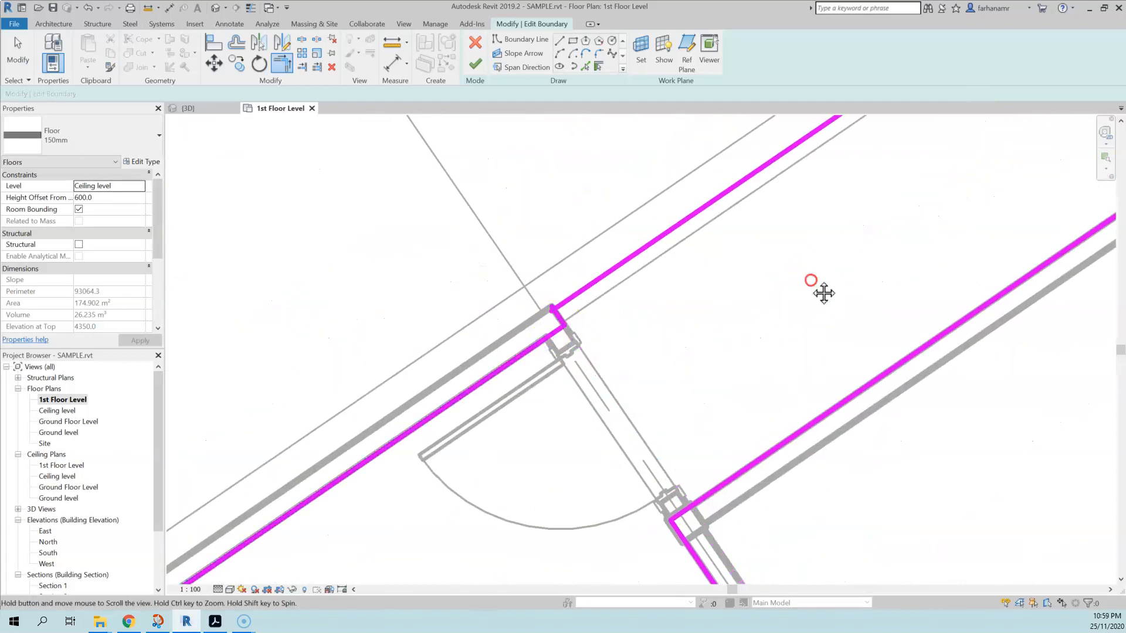
Trim the boundary lines into corners along the open corridor edge leading to the stair landing
middle_drag(809, 279, 620, 405)
click(509, 377)
scroll(598, 310, up, 3)
scroll(611, 291, up, 1)
click(597, 345)
click(648, 290)
click(602, 347)
middle_drag(810, 155, 460, 463)
middle_drag(786, 246, 517, 435)
click(531, 427)
middle_drag(670, 337, 651, 427)
scroll(647, 405, down, 4)
key(Escape)
key(Escape)
Delete the two extra boundary lines at the stair wall's end and trim the remaining lines into a corner
scroll(647, 406, up, 2)
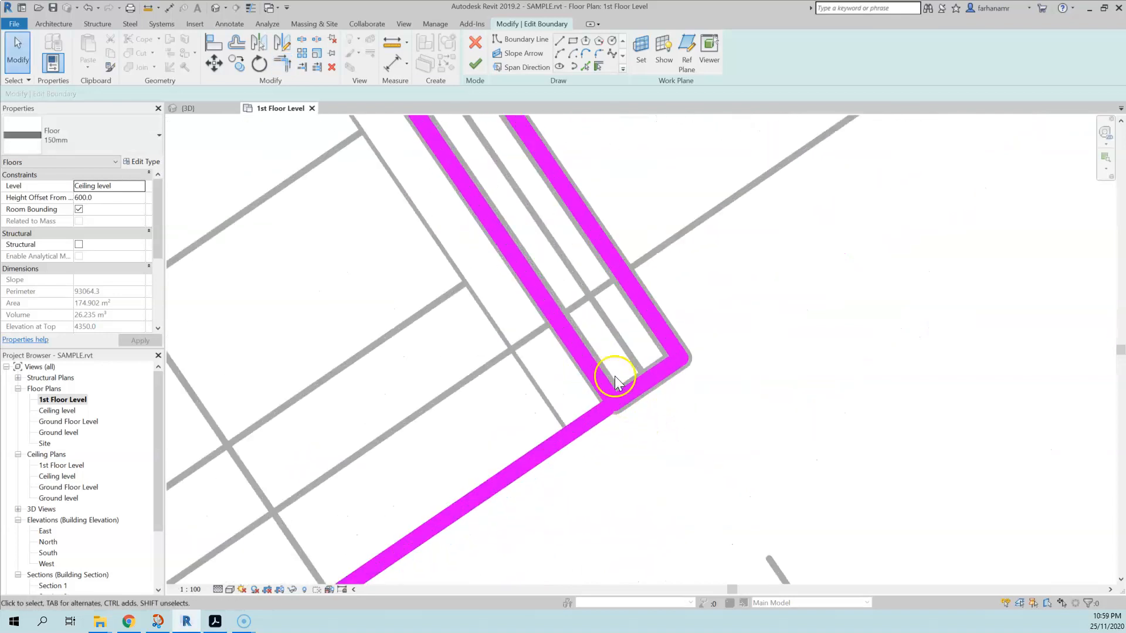
click(598, 374)
key(Delete)
click(614, 407)
key(Delete)
click(282, 61)
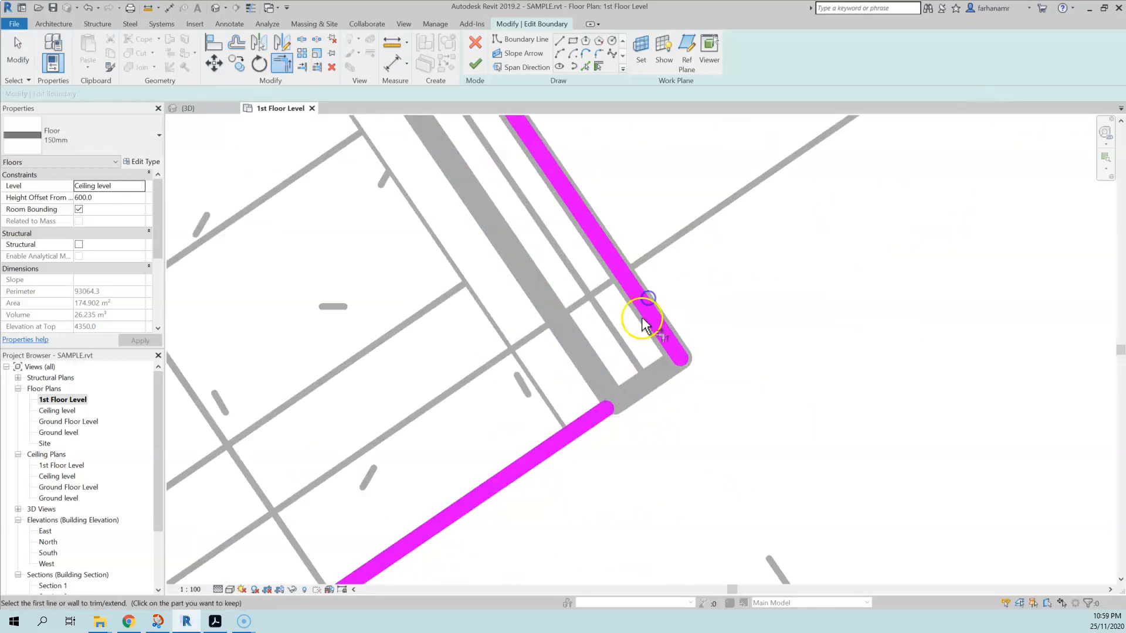
click(643, 315)
click(584, 422)
Examine the boundary lines at the northeast wing's doorways for segments that still need trimming
scroll(578, 410, down, 3)
middle_drag(754, 471, 680, 476)
scroll(681, 476, down, 8)
scroll(767, 444, up, 2)
scroll(770, 439, down, 3)
middle_drag(856, 442, 661, 531)
scroll(563, 299, up, 5)
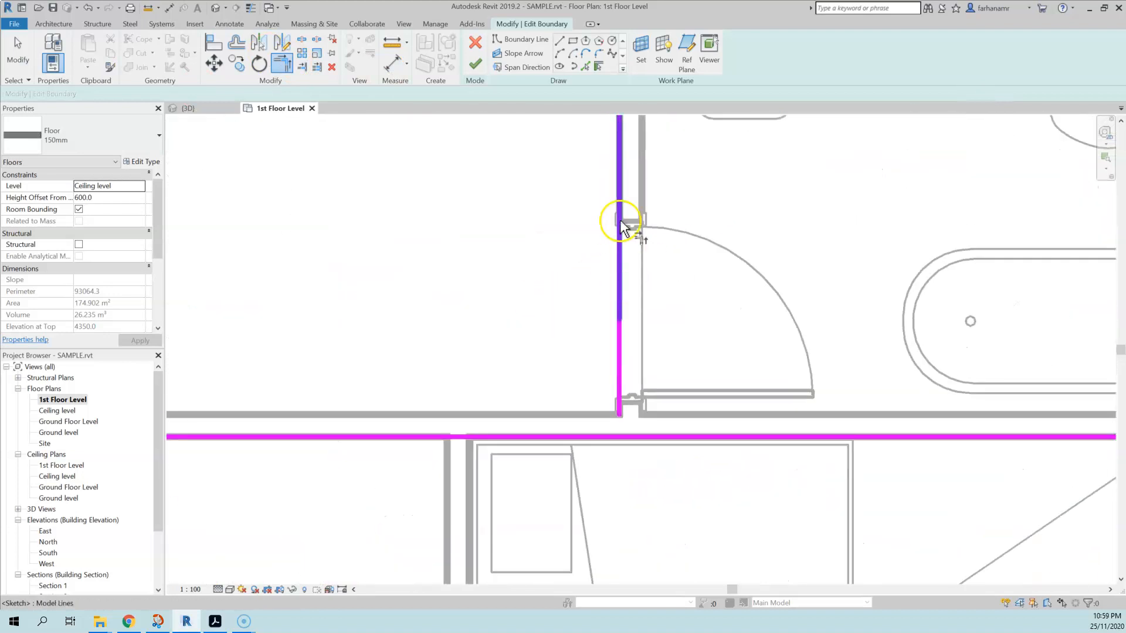
scroll(623, 228, down, 4)
scroll(578, 355, up, 2)
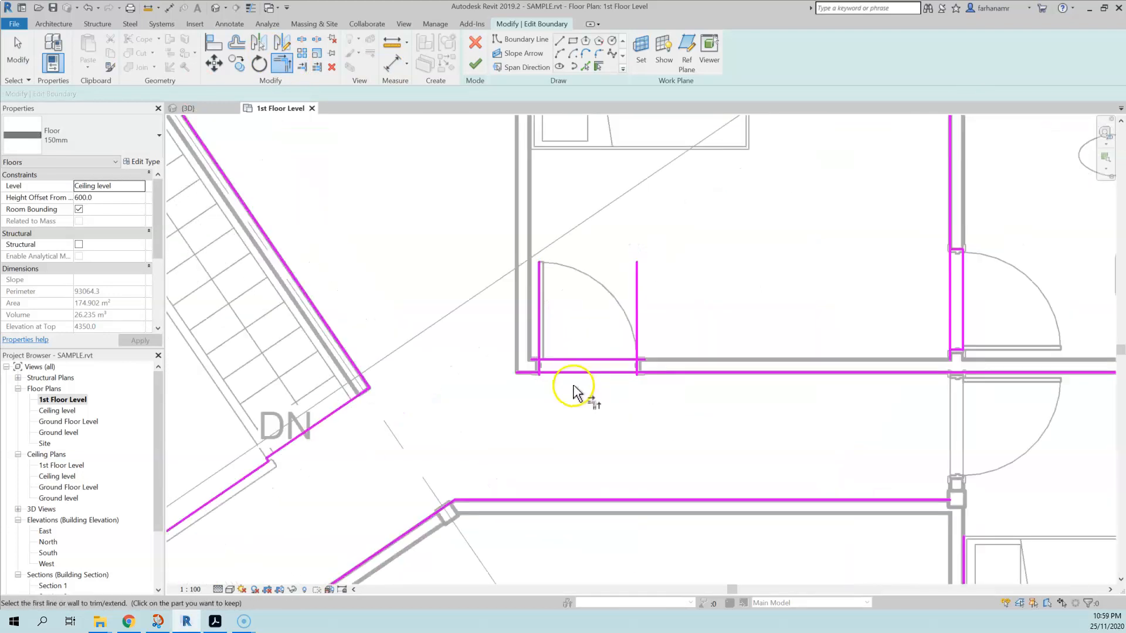
middle_drag(895, 312, 332, 422)
scroll(464, 455, up, 3)
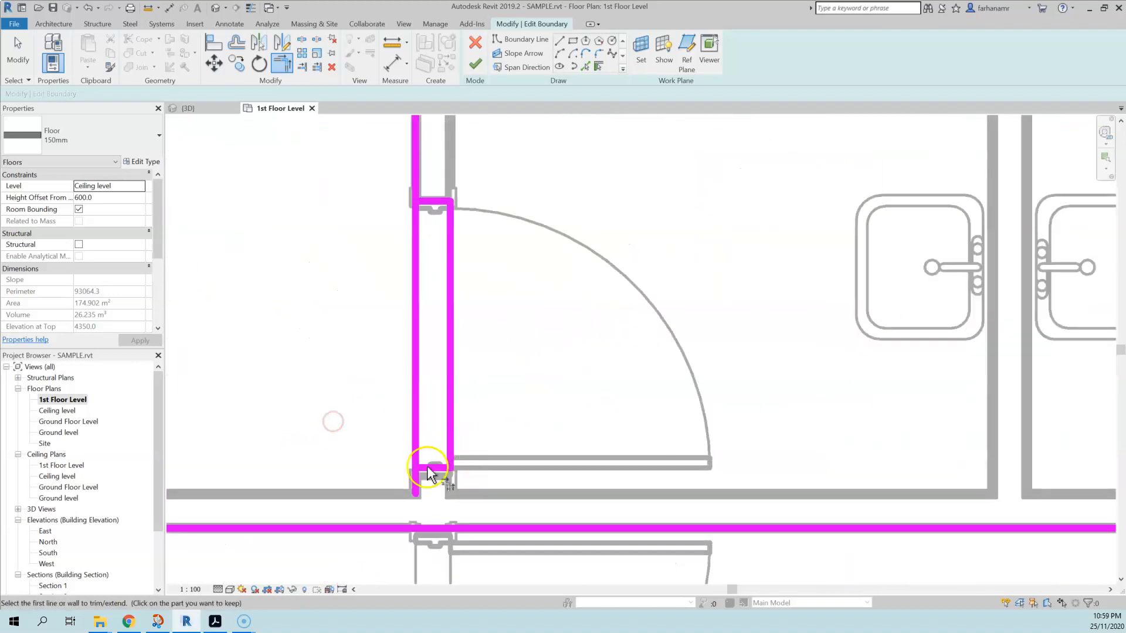
Trim the corridor boundary lines to both sides of the recess at the eastern bathroom's doorway
middle_drag(430, 495, 235, 451)
middle_drag(714, 452, 379, 385)
click(919, 416)
click(828, 402)
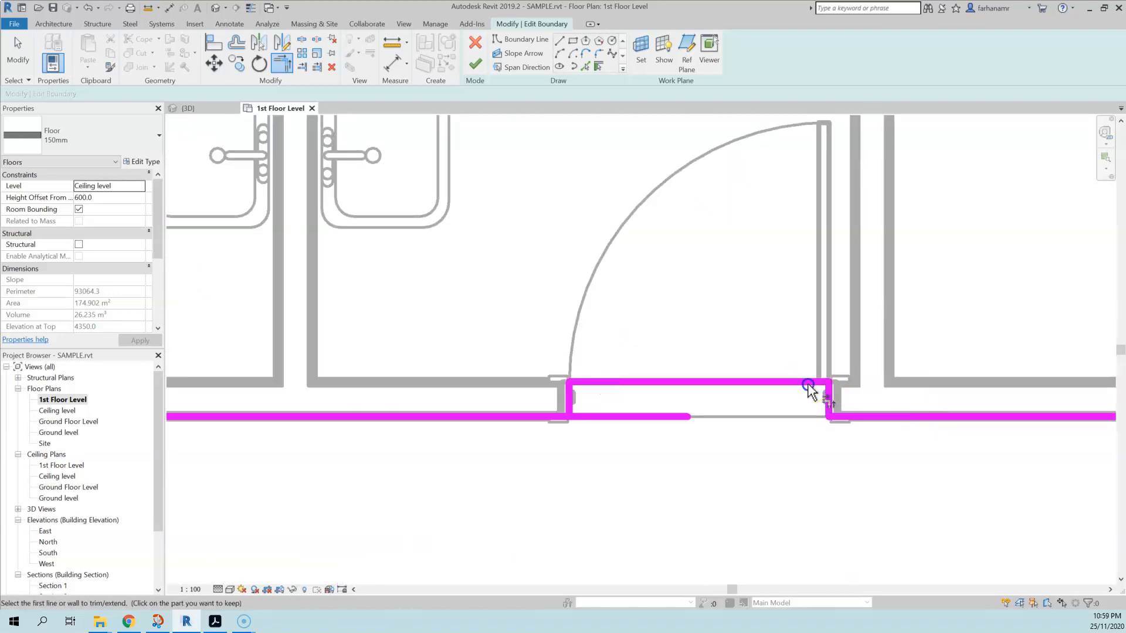
click(568, 402)
click(528, 416)
middle_drag(508, 450, 882, 435)
scroll(882, 435, down, 3)
scroll(610, 447, up, 2)
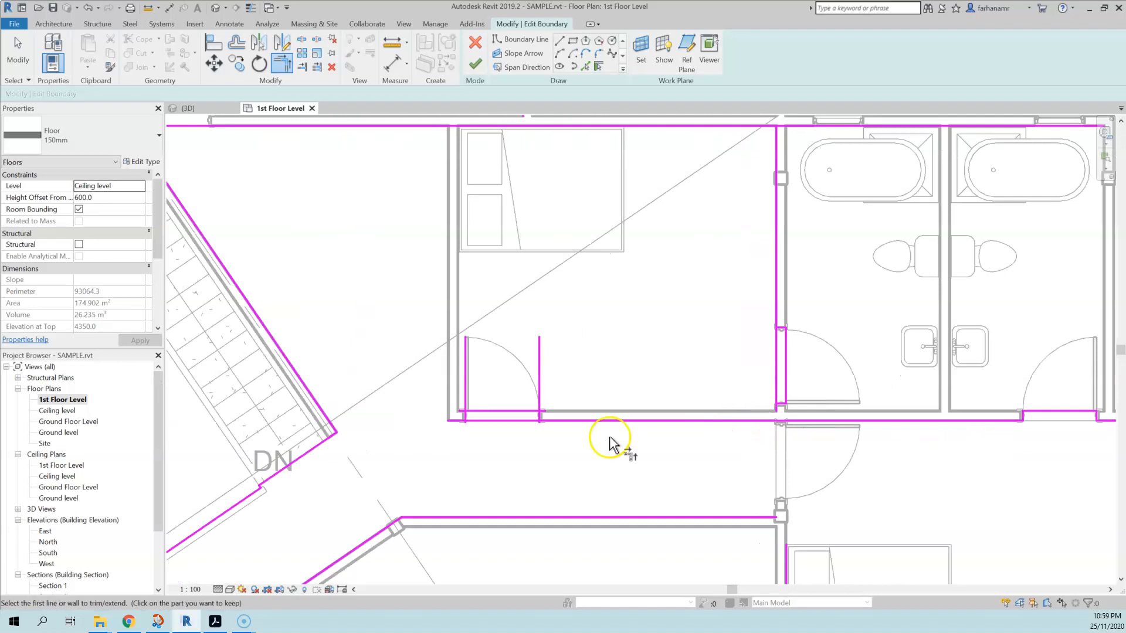
Split the eastern bedroom's boundary line at its bathroom doorway and trim the pieces to the doorway recess
middle_drag(611, 447, 628, 480)
scroll(794, 456, up, 3)
click(765, 421)
click(789, 460)
middle_drag(769, 360, 700, 443)
click(690, 456)
click(302, 40)
click(691, 362)
click(282, 64)
click(690, 517)
click(708, 487)
click(709, 219)
click(690, 187)
Trim the bedroom's east and north boundary lines into a corner, and join the north line to the adjacent northern bedroom's east line
scroll(690, 193, down, 2)
middle_drag(692, 194, 702, 510)
click(703, 512)
click(663, 332)
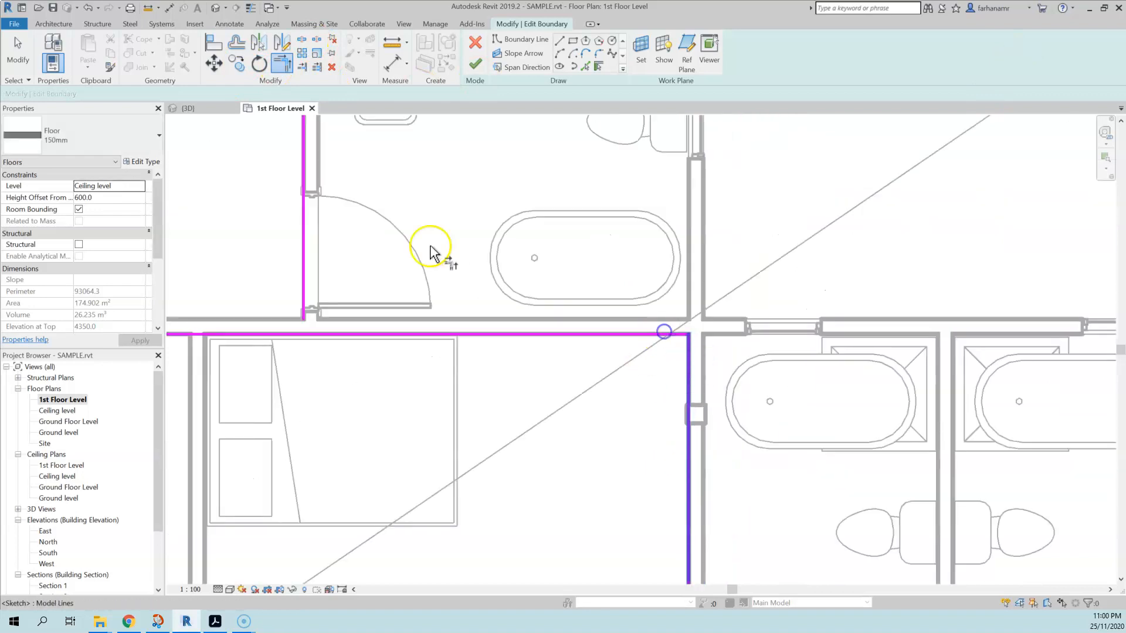
scroll(432, 252, up, 1)
middle_drag(352, 281, 516, 390)
click(444, 424)
click(462, 469)
scroll(450, 386, up, 1)
click(918, 593)
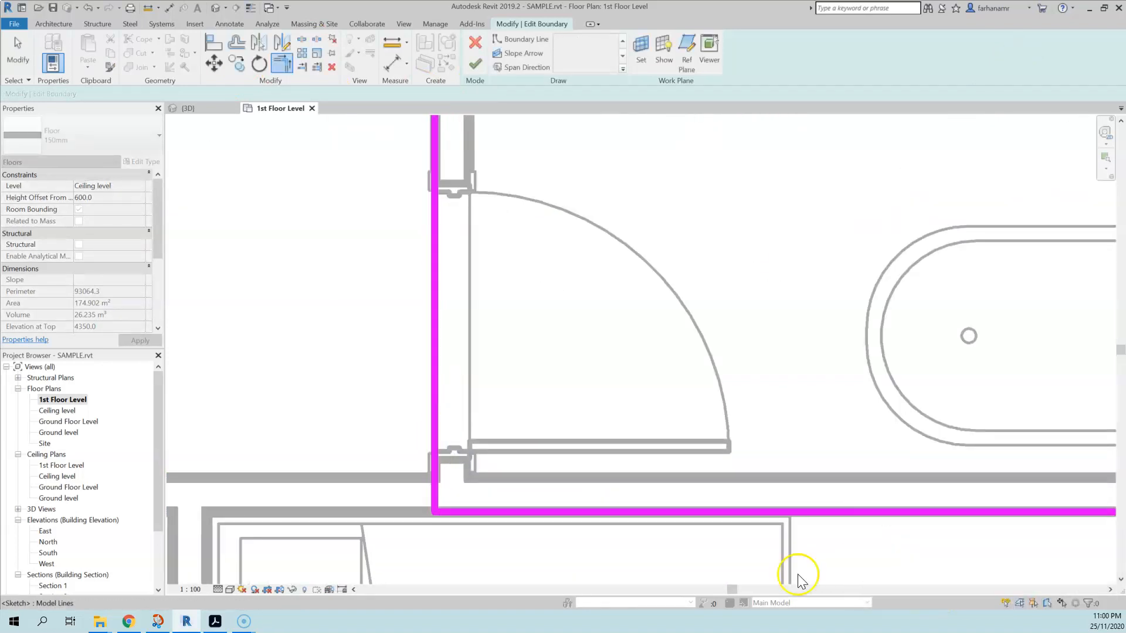
Pick boundary lines along both jambs and the inner edge of the northern bathroom's doorway
middle_drag(398, 478, 482, 458)
scroll(505, 205, up, 1)
click(585, 66)
click(554, 166)
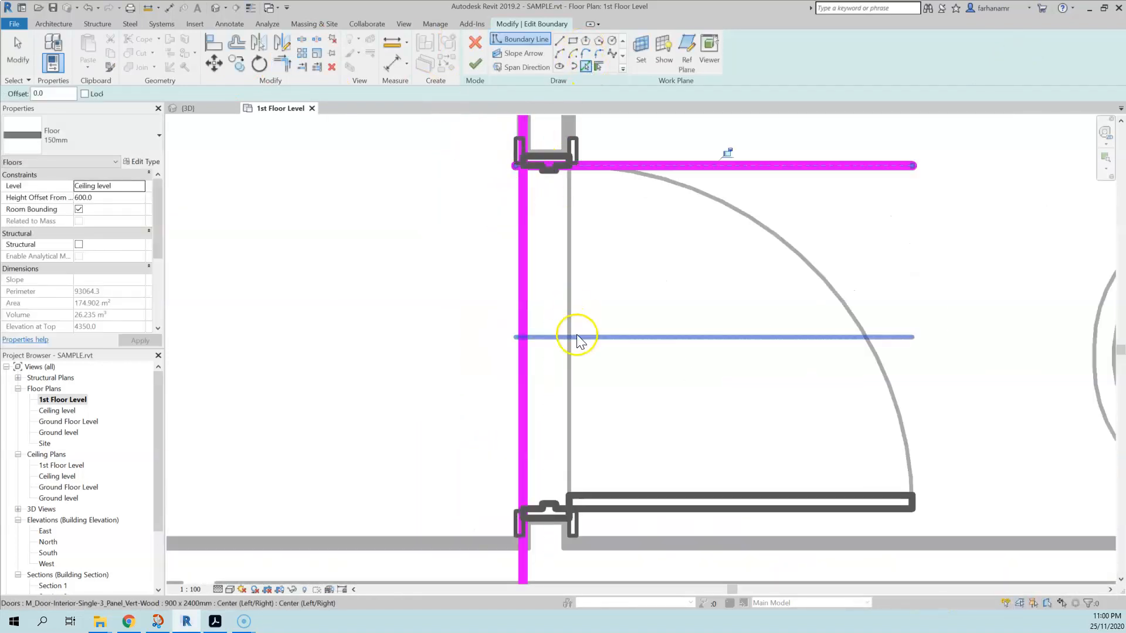
click(573, 332)
click(550, 507)
Trim the wall and jamb lines into corners to form the recess at the northern bathroom's doorway
click(281, 63)
click(523, 143)
click(541, 166)
click(564, 203)
click(523, 531)
click(540, 509)
click(546, 509)
click(567, 481)
click(566, 294)
click(548, 166)
scroll(659, 272, down, 6)
middle_drag(628, 304, 649, 276)
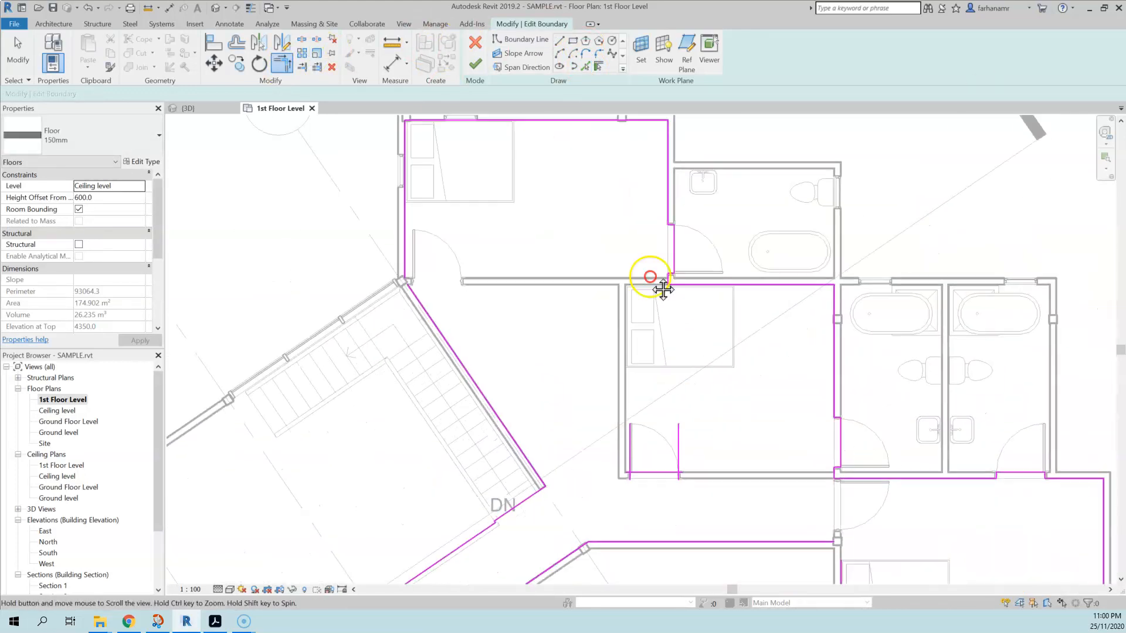
Remove the leftover lines at the eastern bedroom's corridor doorway and trim the southeastern bedroom's boundary lines into corners
middle_drag(676, 419, 631, 266)
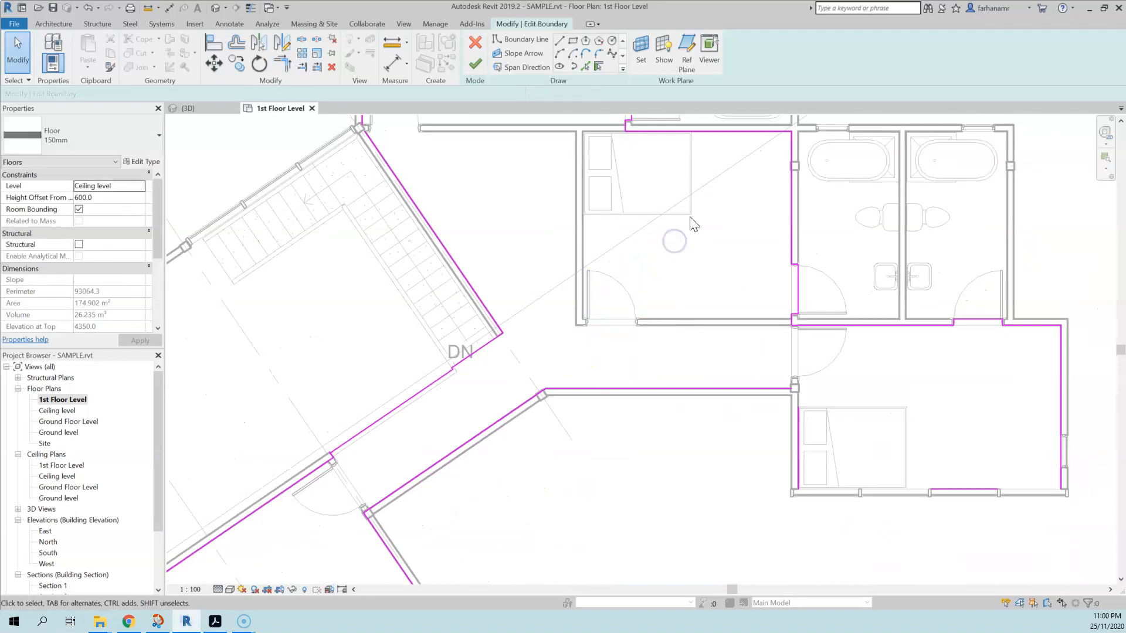
scroll(744, 384, up, 3)
click(527, 288)
click(593, 357)
middle_drag(705, 434, 538, 359)
click(427, 384)
click(874, 447)
Try to finish the slab boundary and locate the lines flagged by the error
middle_drag(985, 200, 927, 492)
scroll(692, 373, down, 4)
middle_drag(492, 332, 880, 246)
middle_drag(774, 475, 786, 233)
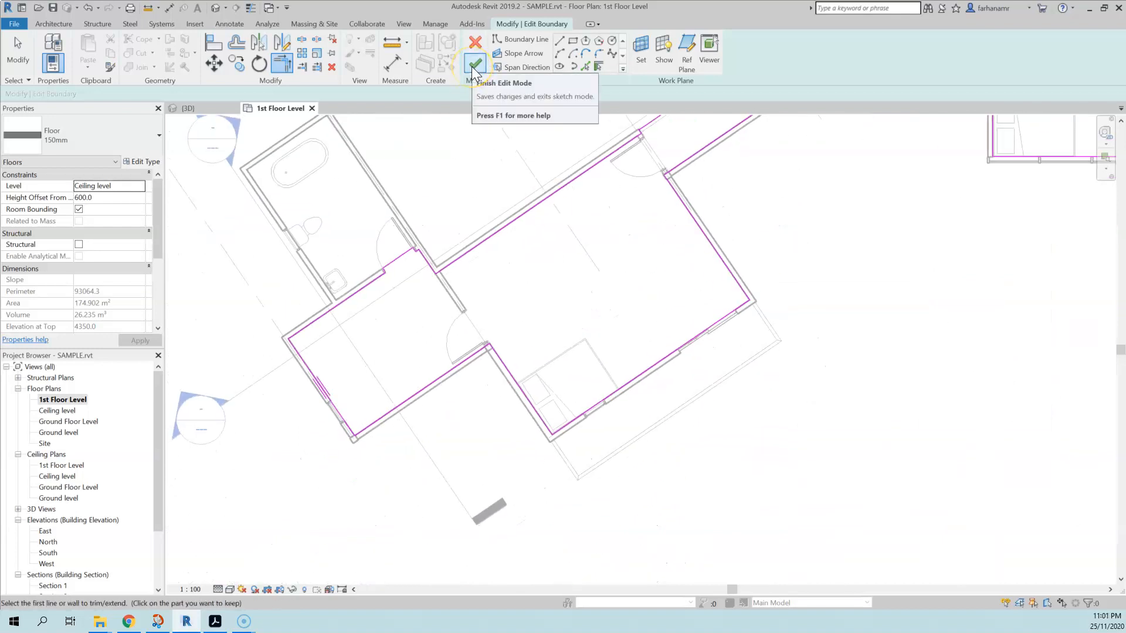
click(472, 65)
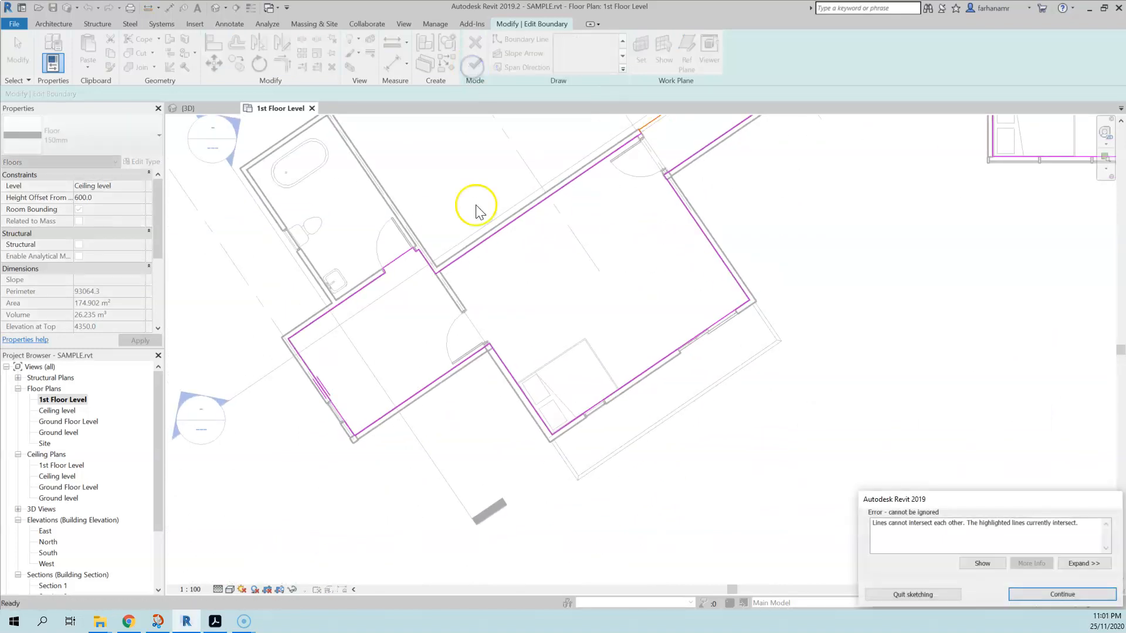
click(962, 563)
click(635, 361)
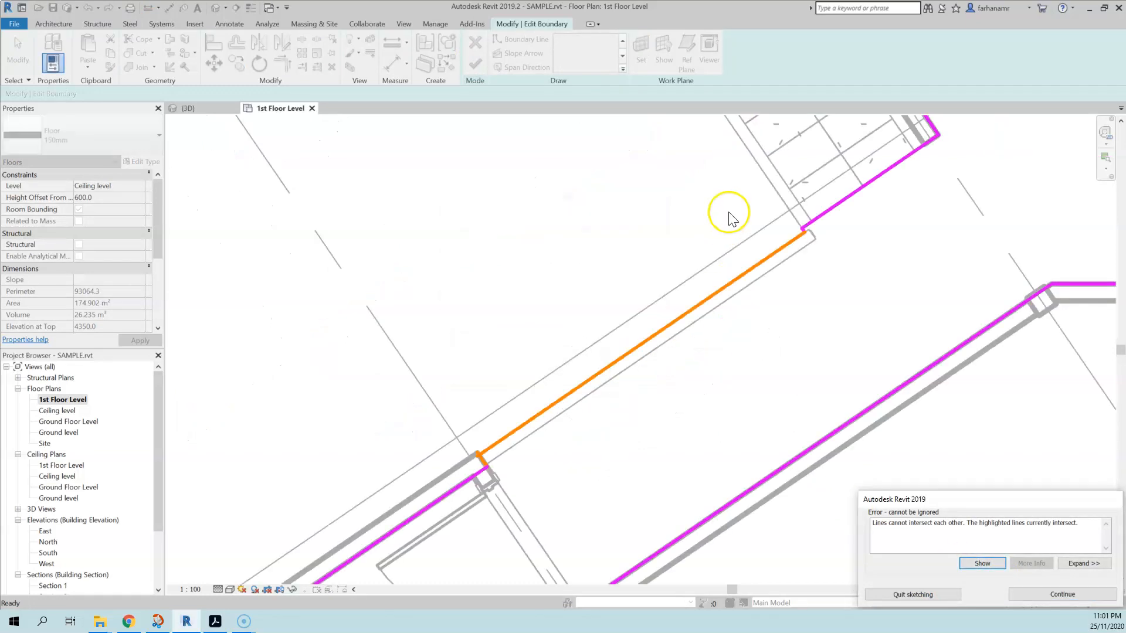
Examine the flagged lines along the open corridor edge up close and in the other views that show them
middle_drag(728, 213, 669, 397)
scroll(758, 451, up, 3)
middle_drag(759, 455, 784, 180)
middle_drag(428, 432, 577, 362)
scroll(527, 328, up, 3)
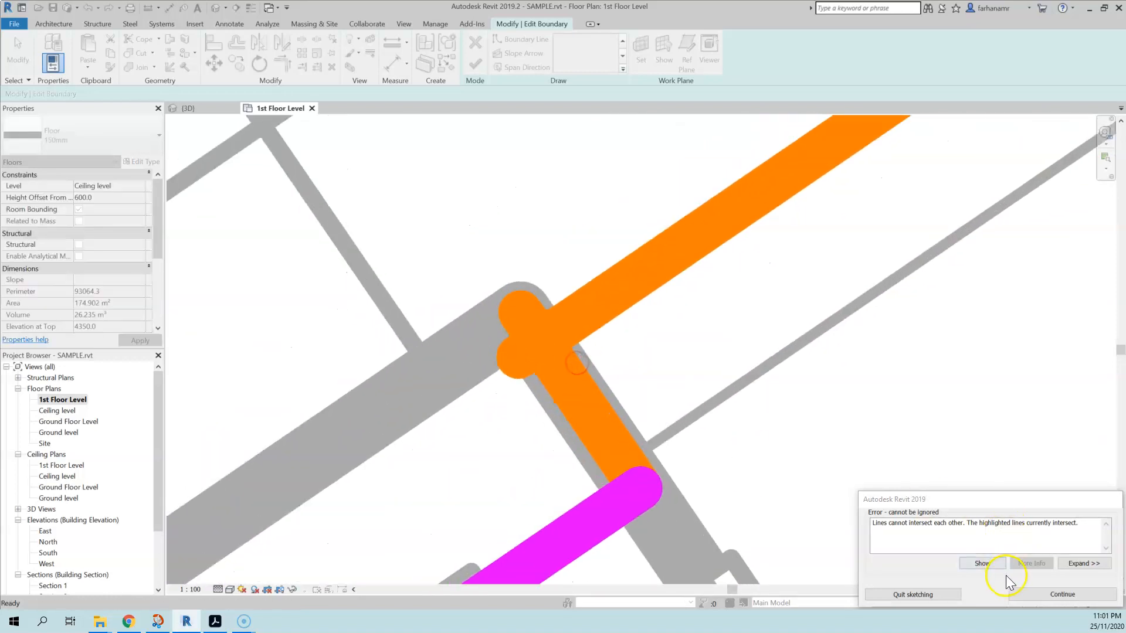
scroll(722, 399, down, 3)
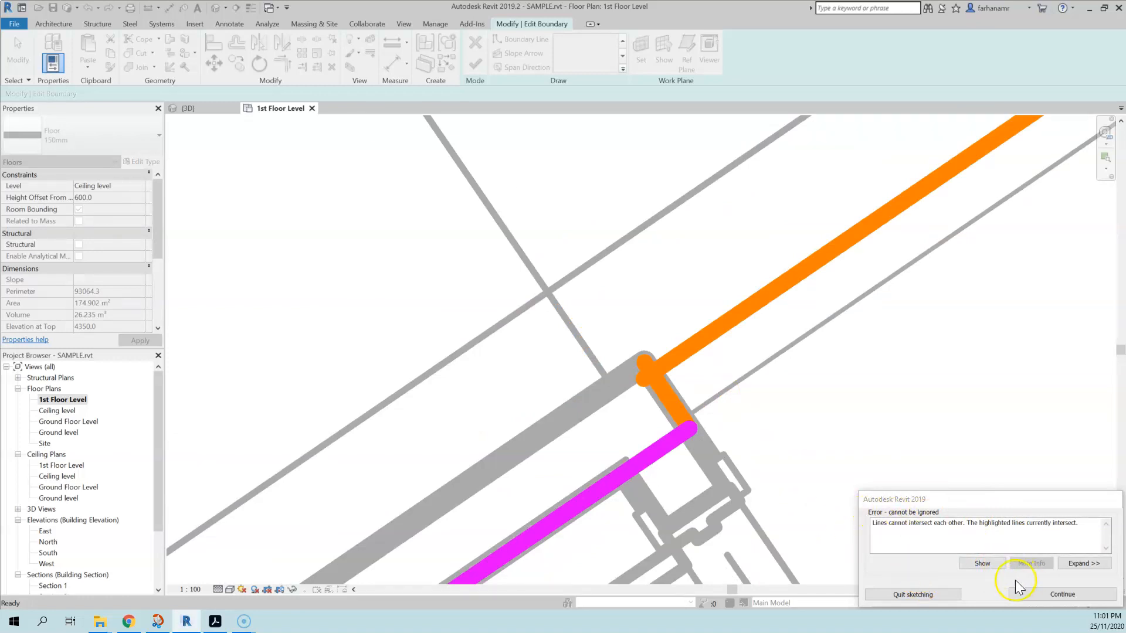
click(987, 566)
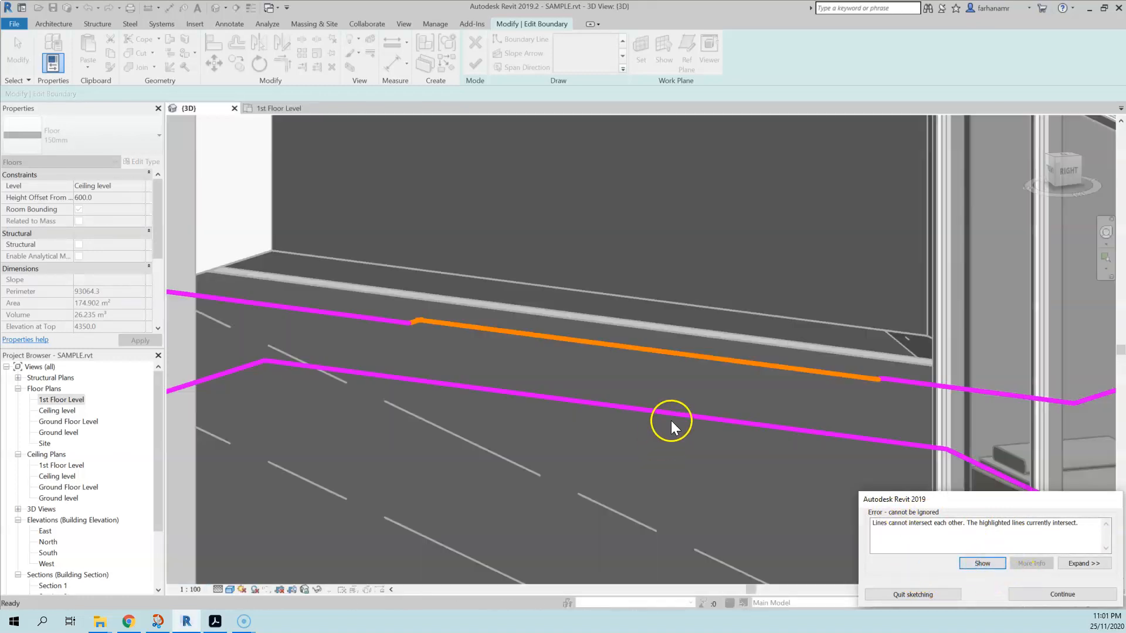
click(983, 563)
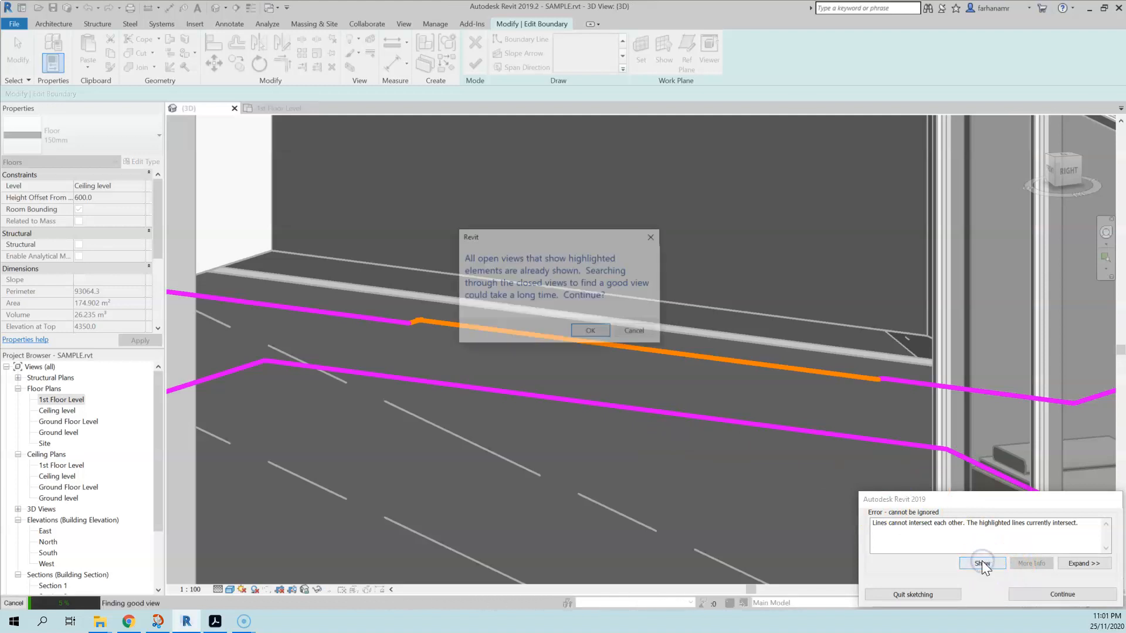
click(588, 331)
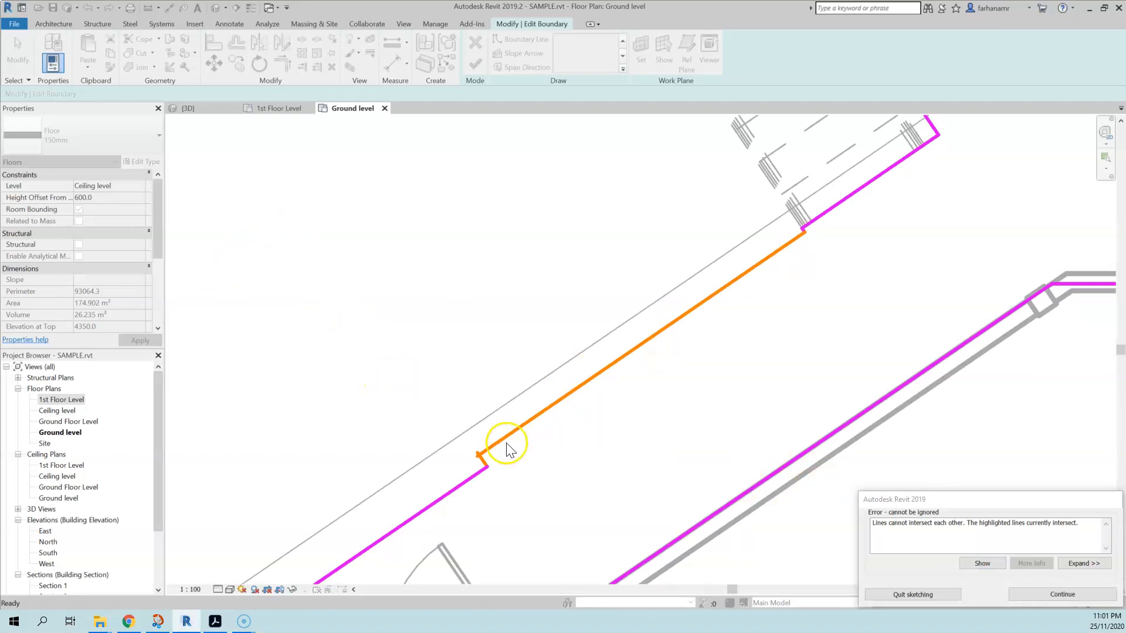
Trim the overlapping lines at the small notch on the open corridor edge into a clean corner
click(1062, 595)
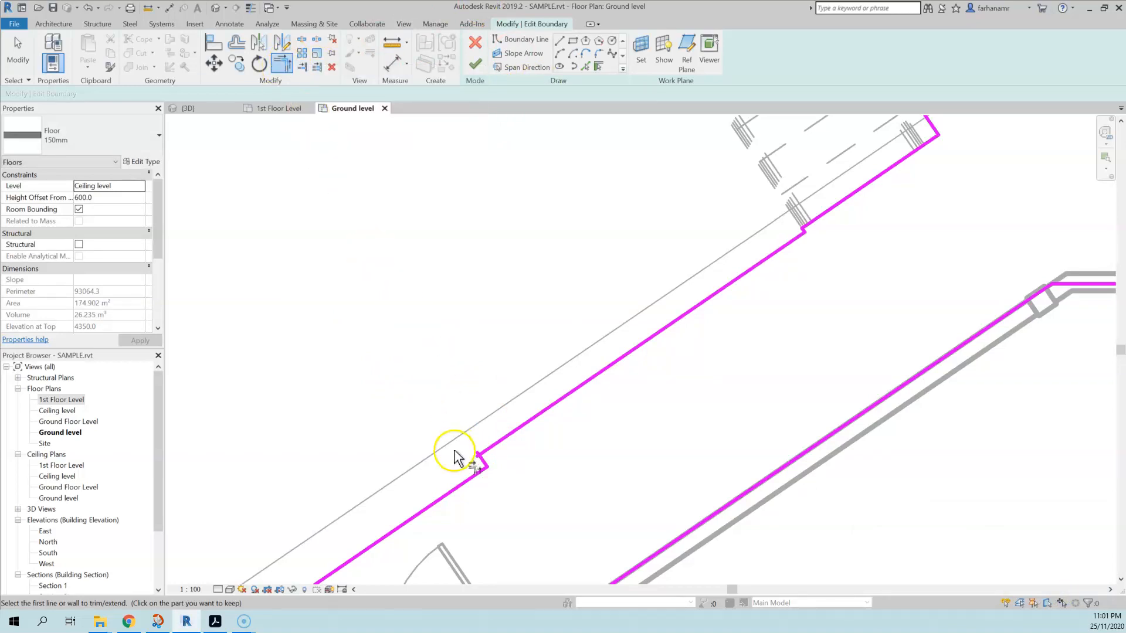
scroll(480, 460, up, 3)
scroll(479, 460, down, 5)
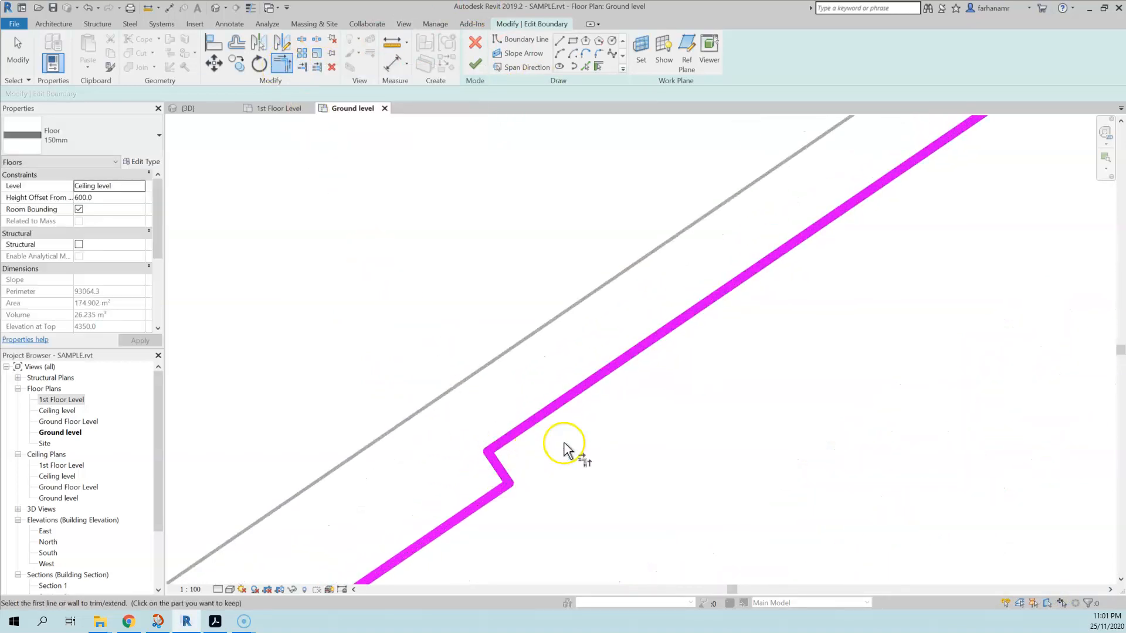
Try to finish the boundary again and locate the open-ended lines flagged by the error
click(476, 63)
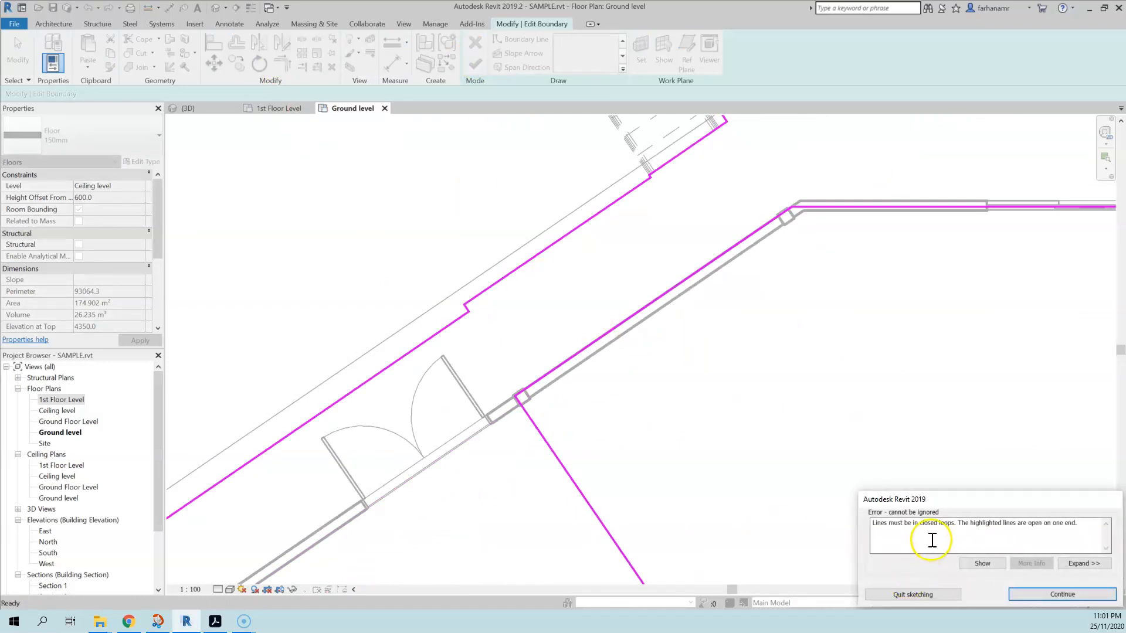
click(982, 564)
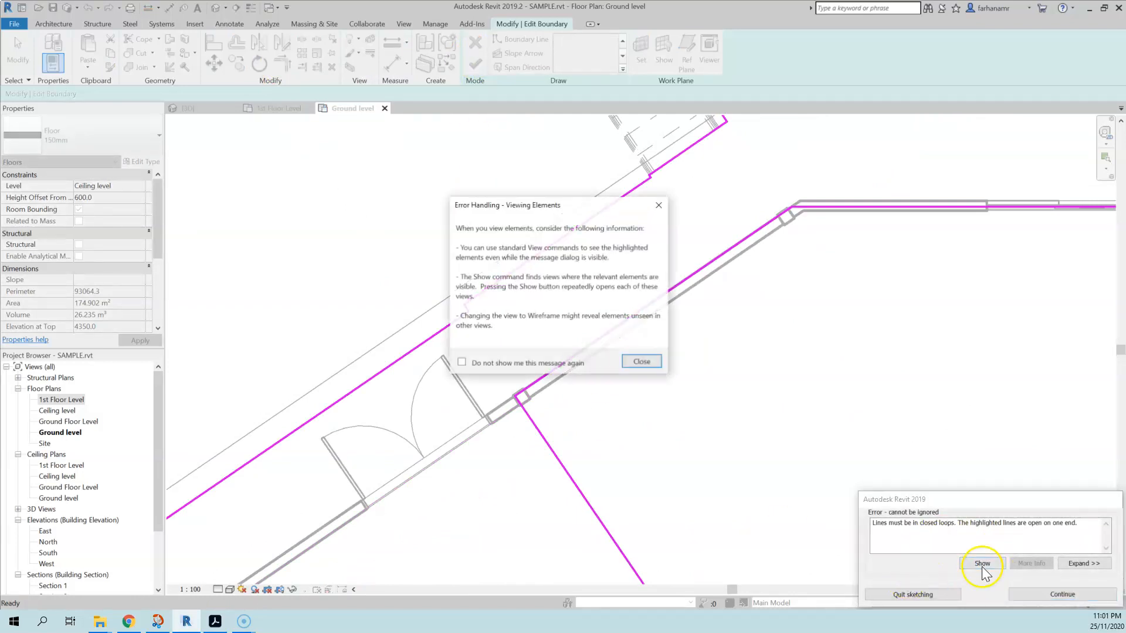
click(641, 362)
scroll(592, 323, up, 5)
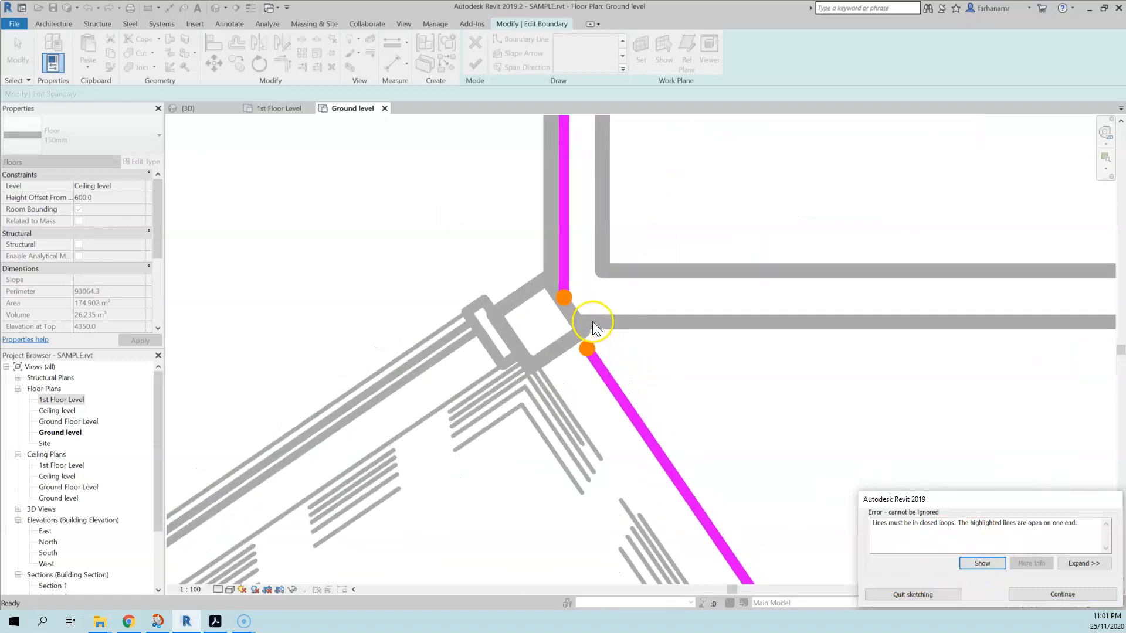
Trim the stair-edge line and the northern room's west line into a corner at the column by the stair
click(1055, 595)
click(282, 63)
click(550, 253)
click(603, 409)
scroll(457, 285, down, 4)
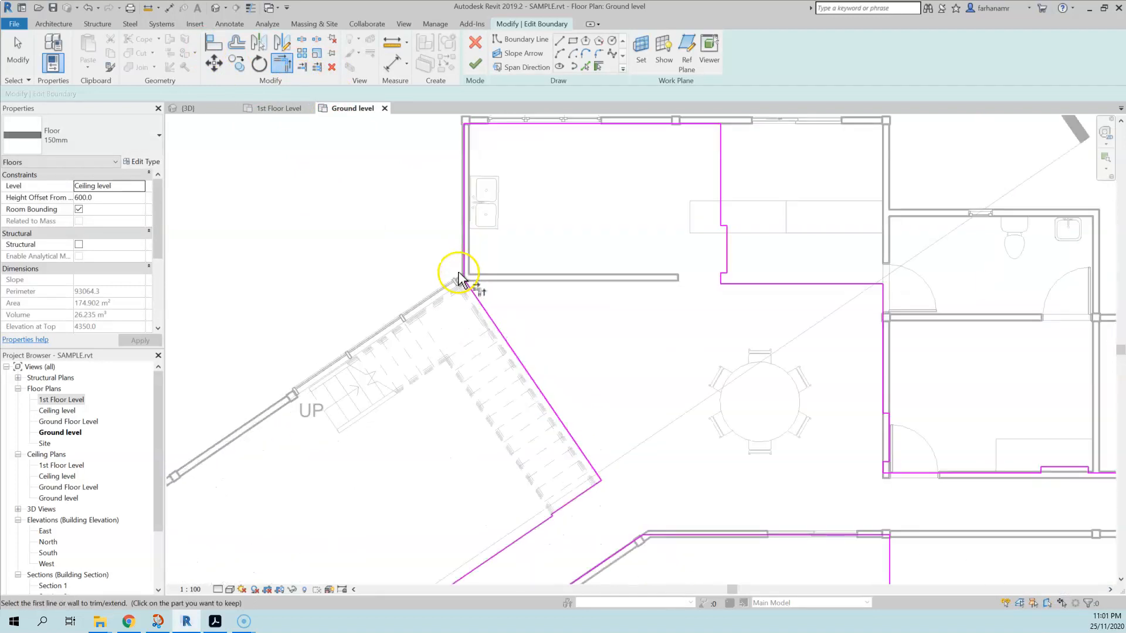
Finish the slab boundary and unjoin the walls that cannot stay joined to the floor
click(478, 59)
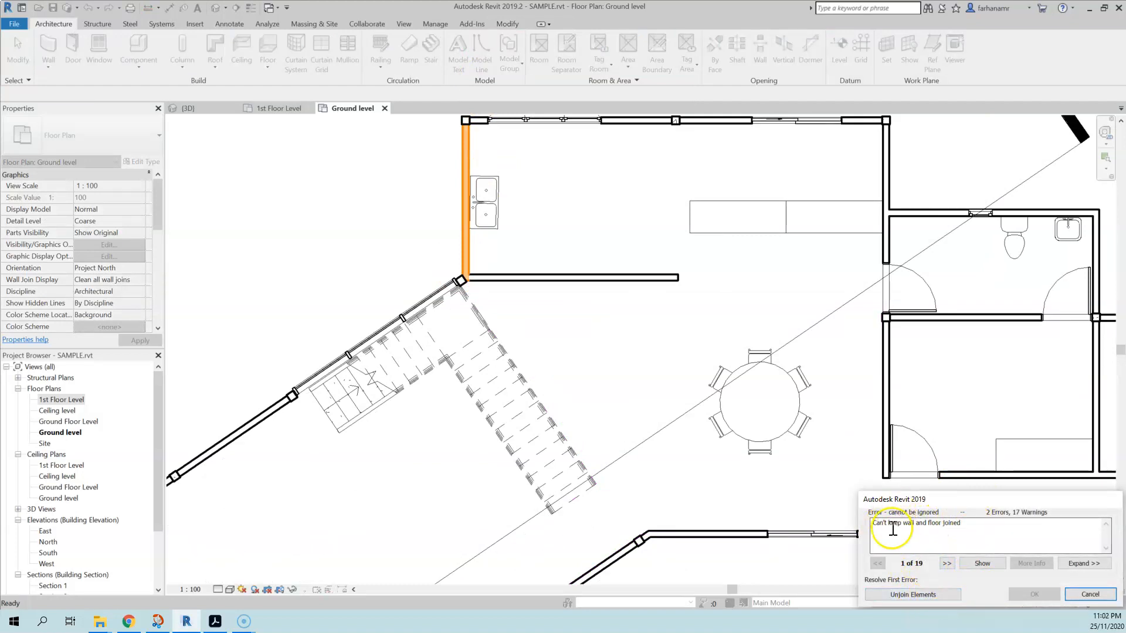
click(912, 595)
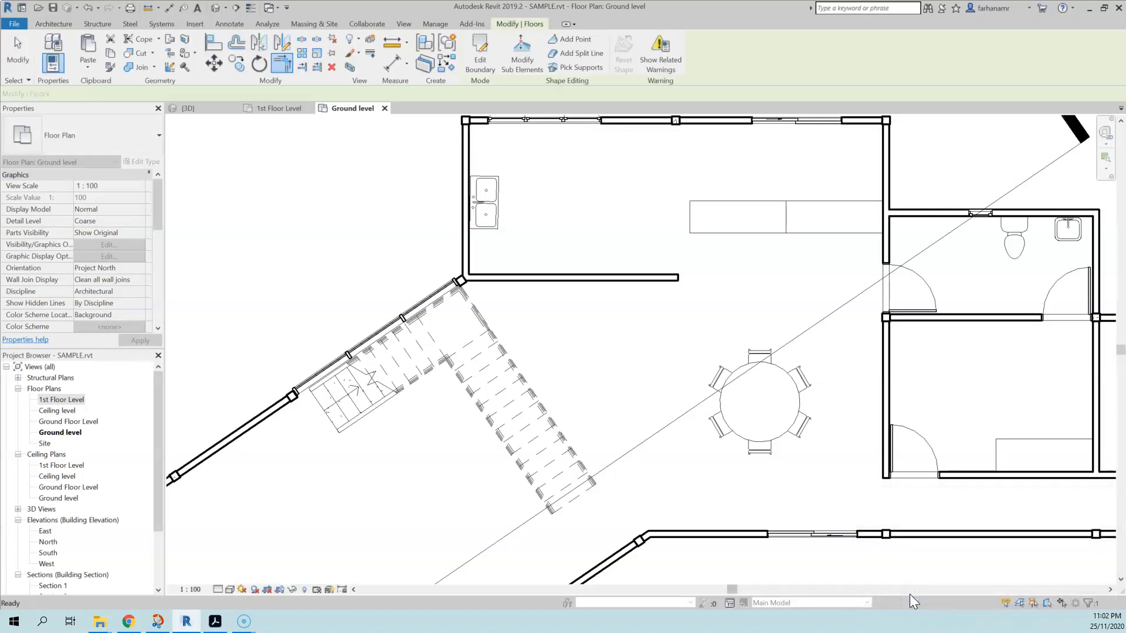
Inspect the edited slab in the ground level plan, Section 1 and the 3D view
middle_drag(528, 330, 713, 446)
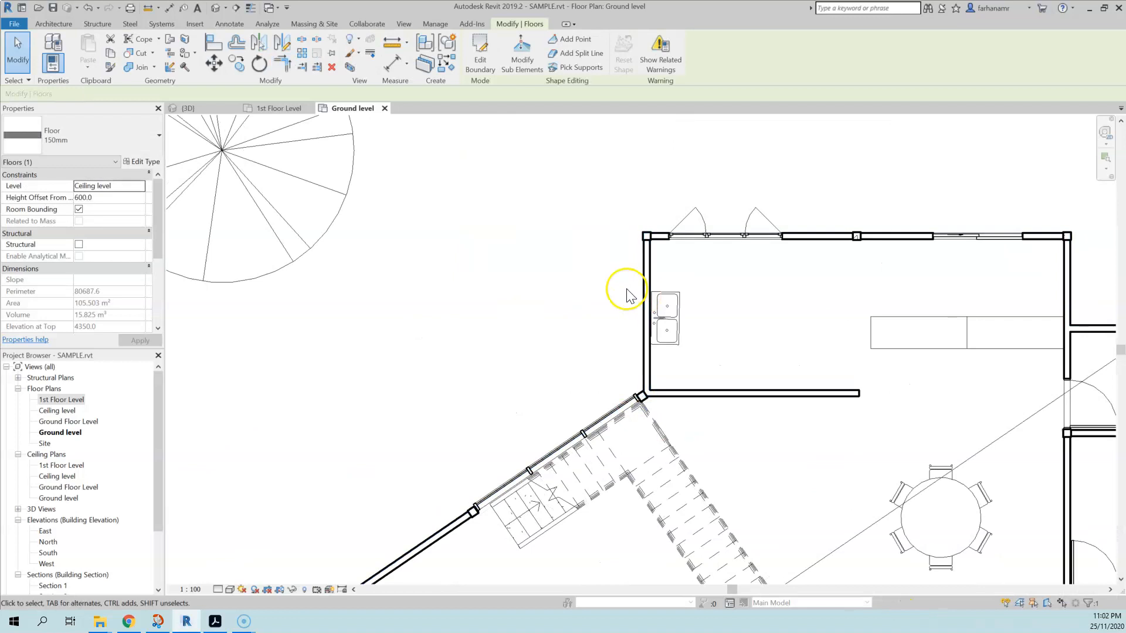
scroll(699, 360, down, 3)
middle_drag(727, 387, 723, 204)
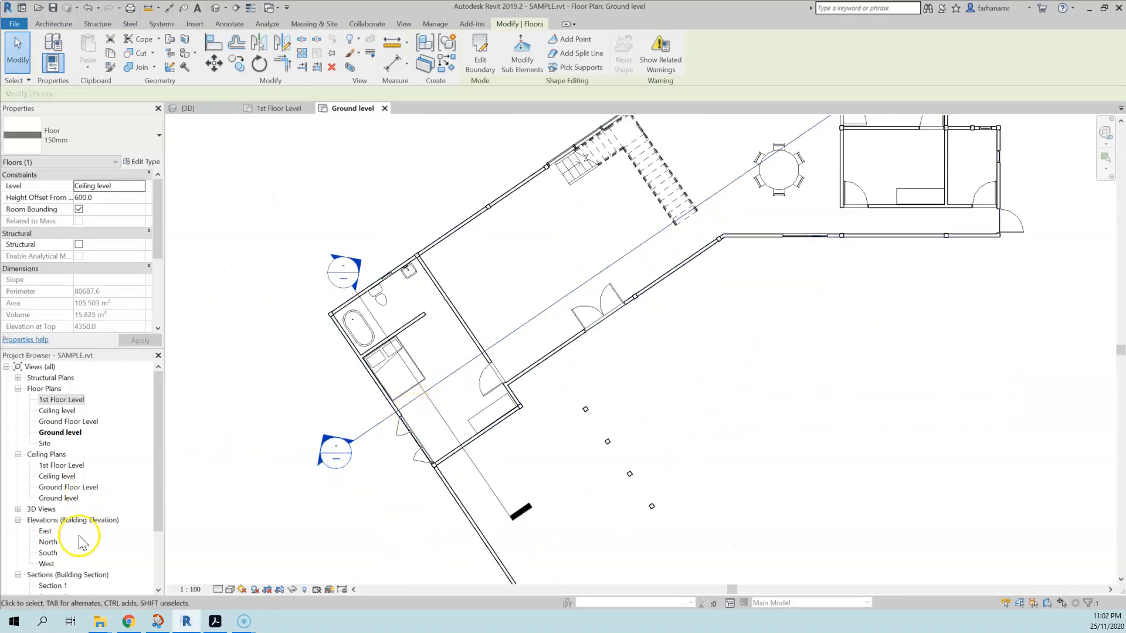
scroll(73, 542, down, 1)
double_click(59, 556)
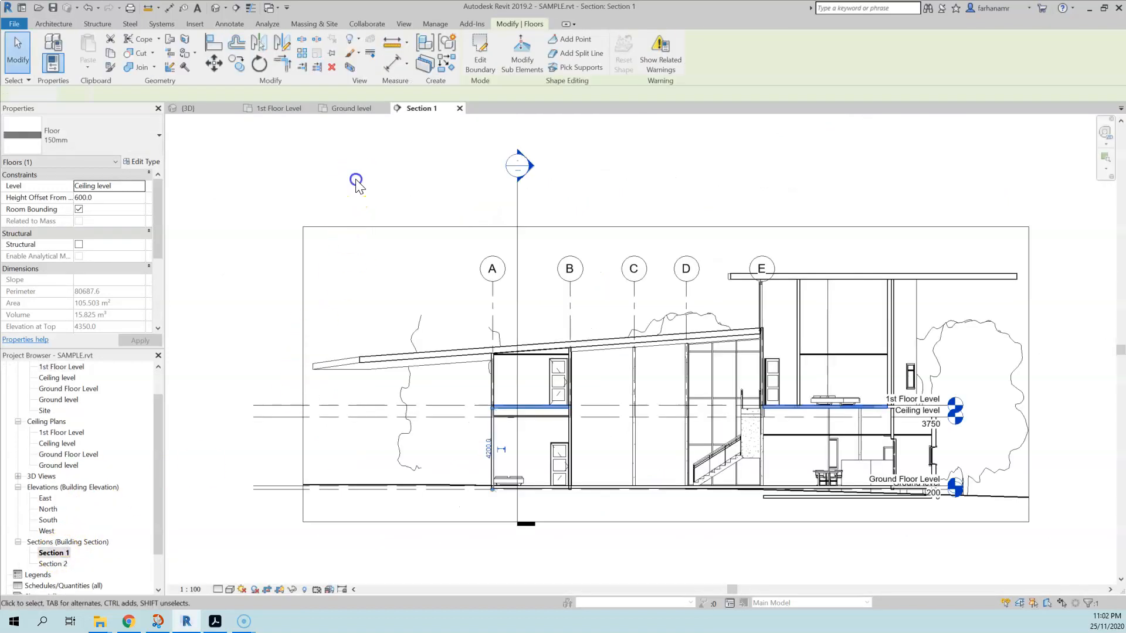
click(356, 183)
scroll(529, 408, up, 5)
click(206, 109)
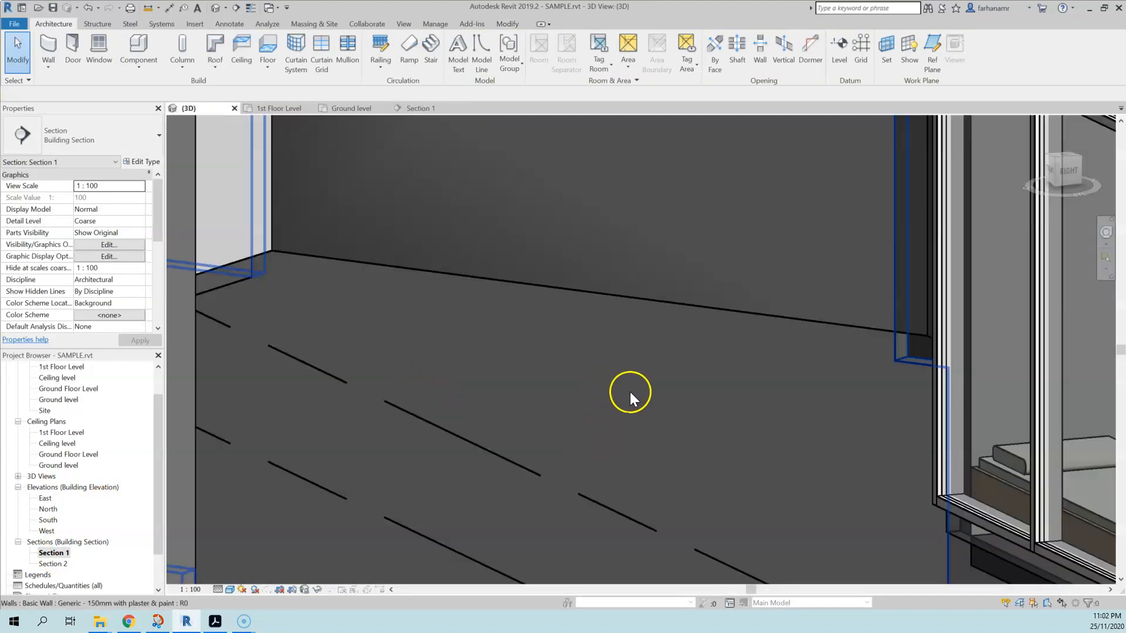
scroll(630, 391, down, 10)
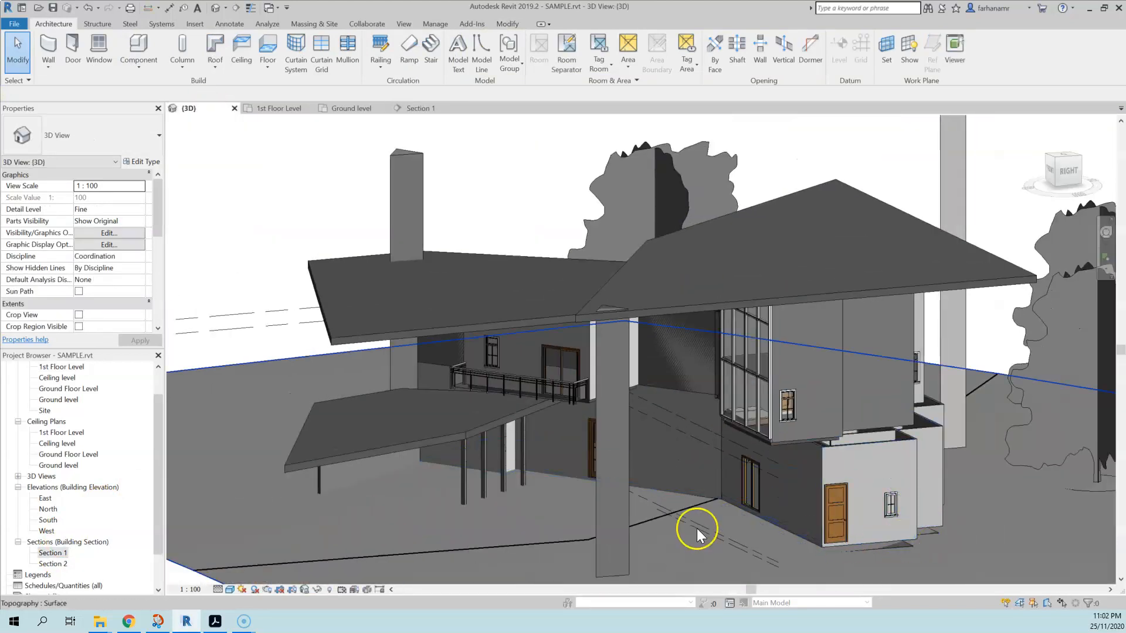
shift+middle_drag(701, 492, 420, 423)
scroll(410, 411, up, 8)
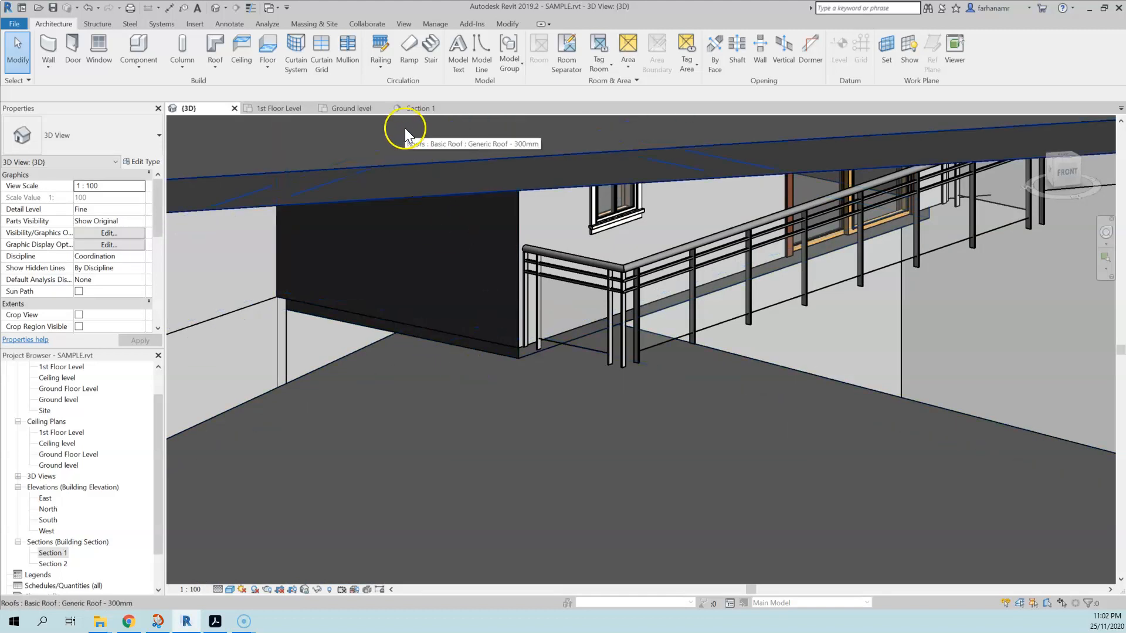
Start a new 150mm floor in the 1st Floor Level plan and pick boundary lines along the southwestern bathroom's inner wall faces
click(279, 108)
scroll(598, 302, up, 3)
scroll(598, 302, down, 5)
scroll(692, 317, up, 4)
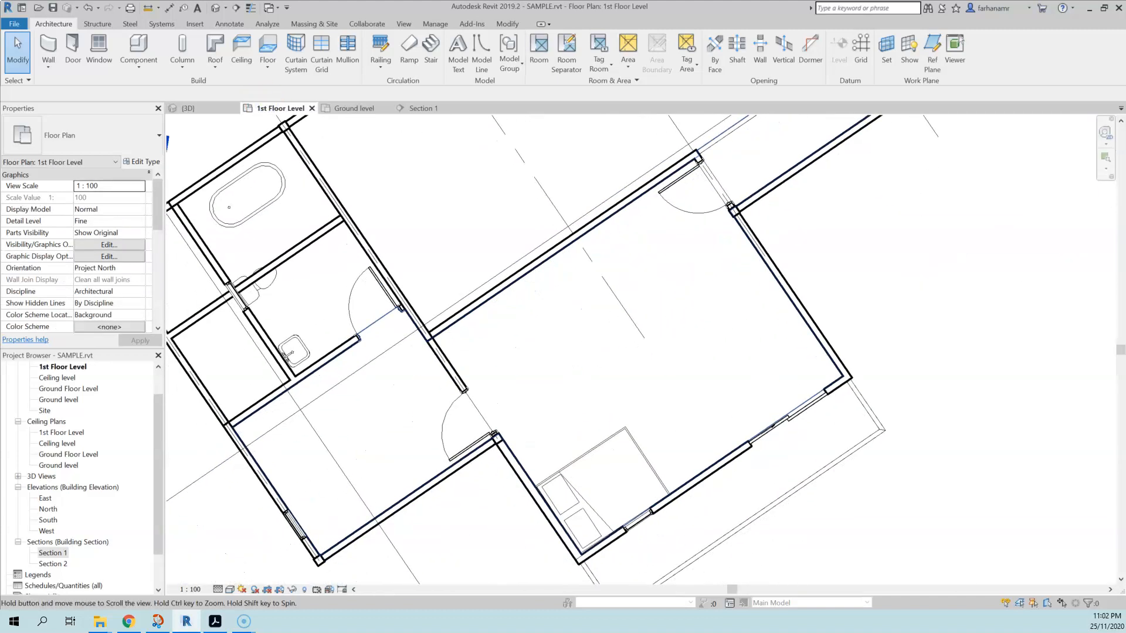
middle_drag(693, 290, 659, 352)
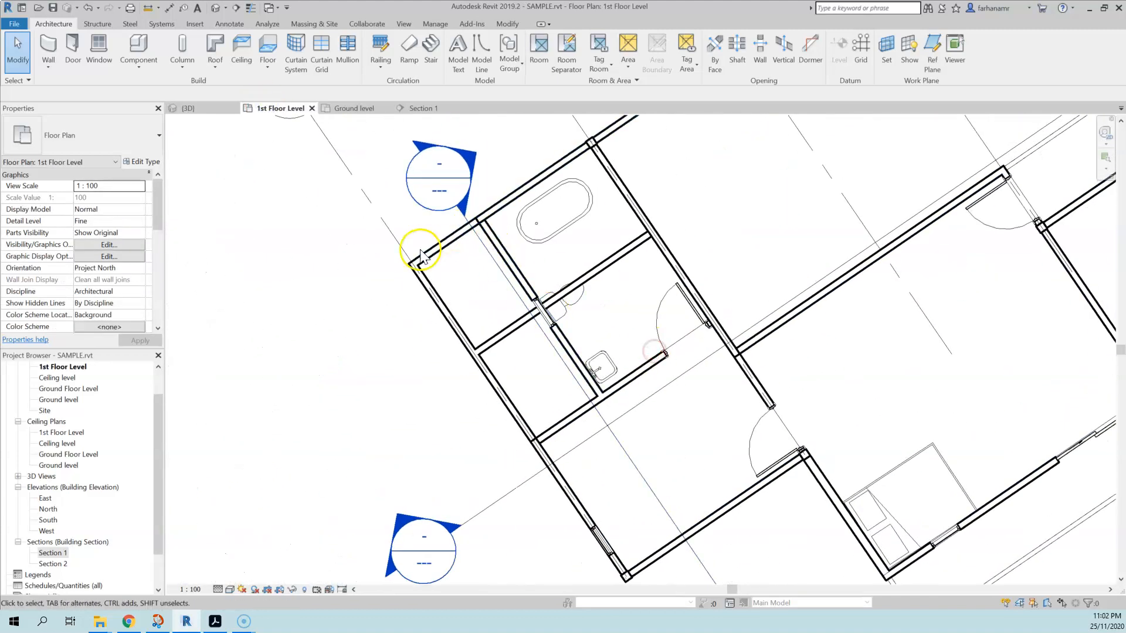
scroll(604, 316, up, 2)
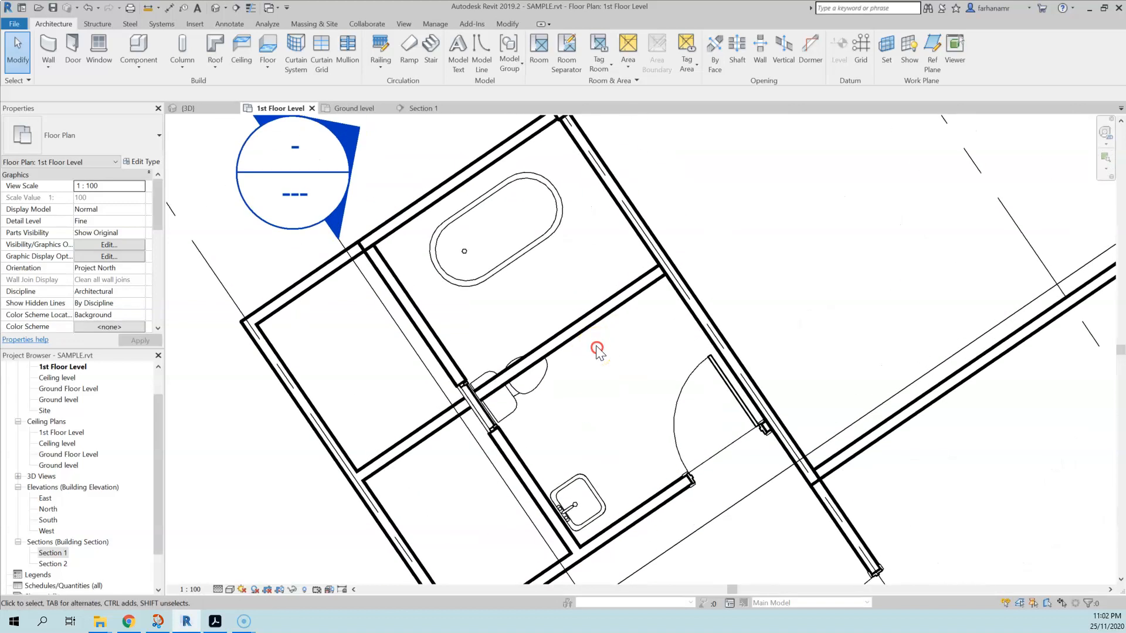
click(261, 43)
click(585, 67)
click(528, 141)
click(465, 380)
click(633, 510)
click(700, 328)
Trim the picked lines into a closed rectangle around the southwestern bathroom
click(282, 63)
click(535, 135)
click(579, 149)
click(555, 508)
click(613, 524)
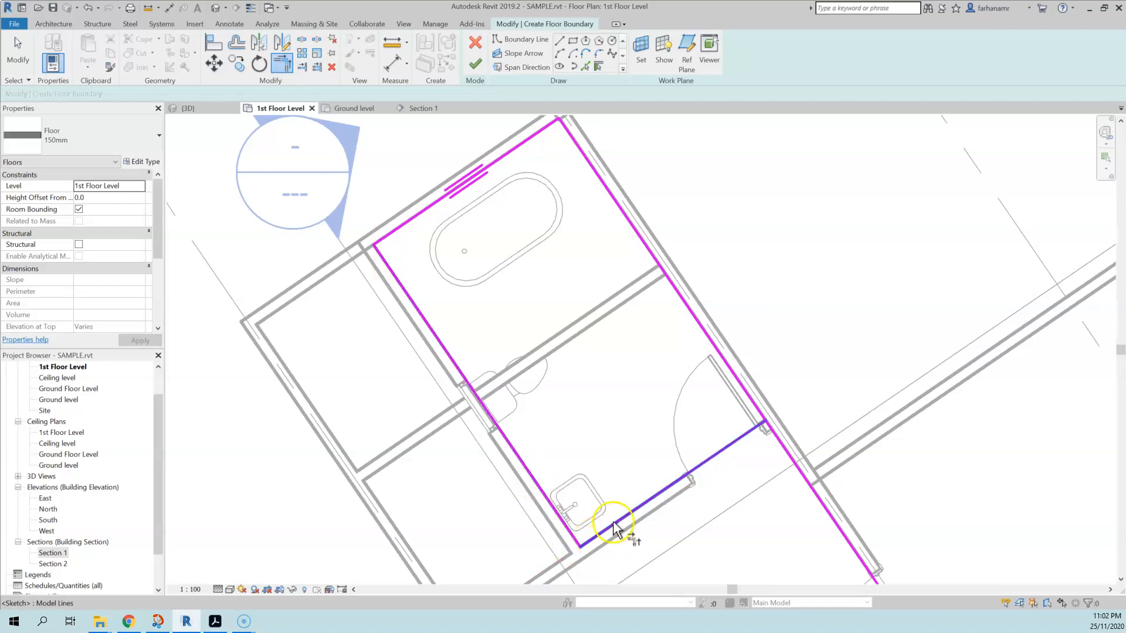
click(741, 387)
scroll(680, 429, down, 2)
Set the bathroom floor's height offset from level to -50 and finish its boundary
drag(89, 198, 19, 203)
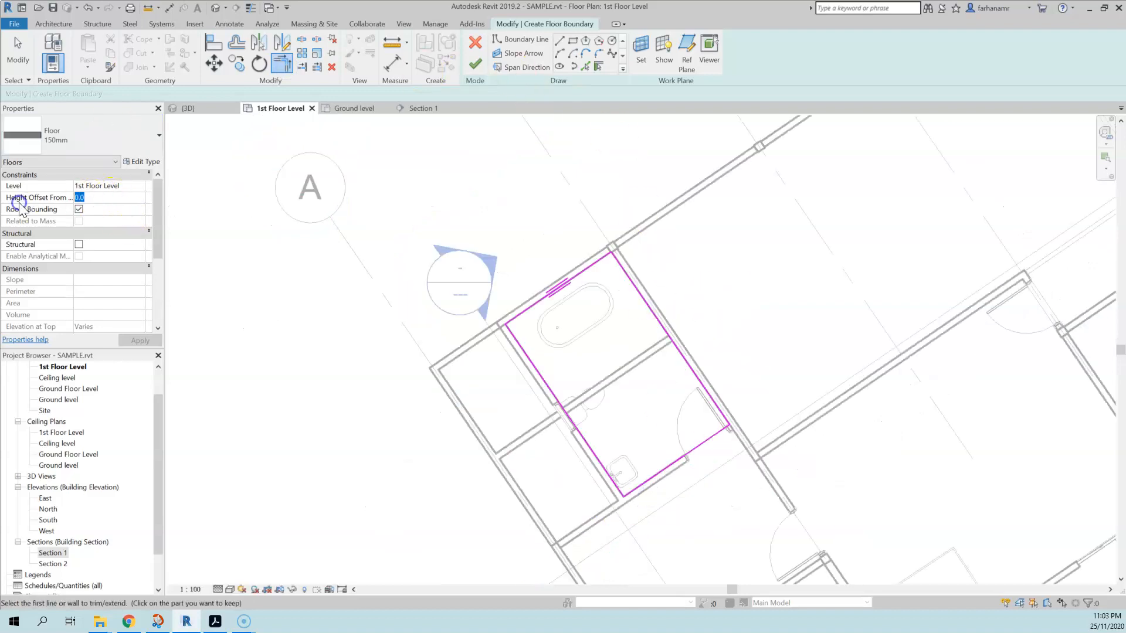
text(-50)
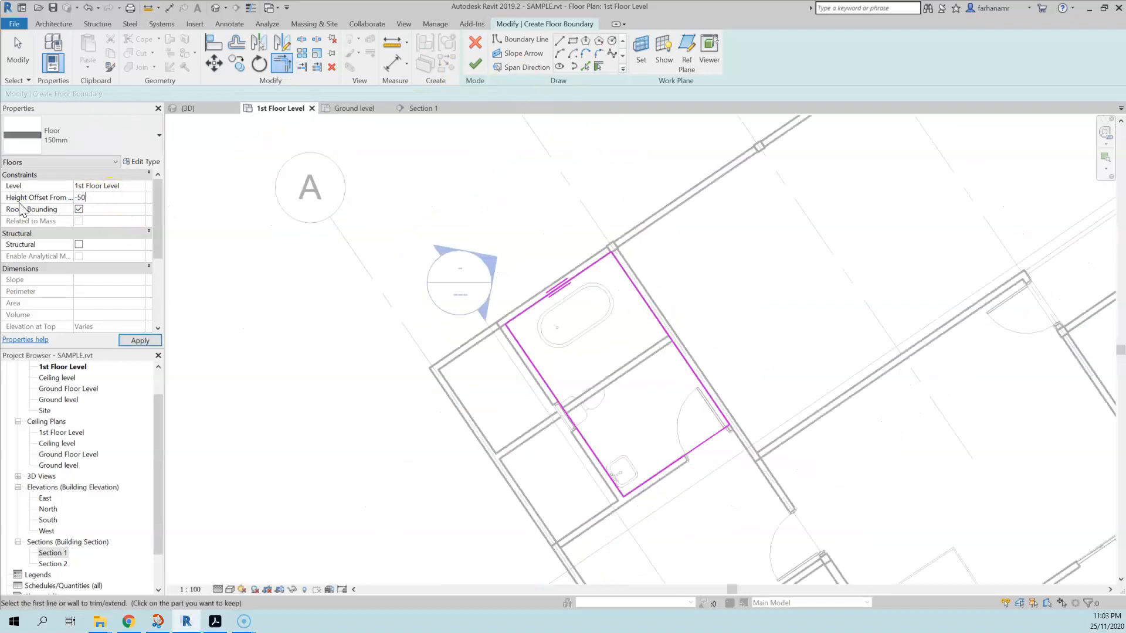
click(134, 340)
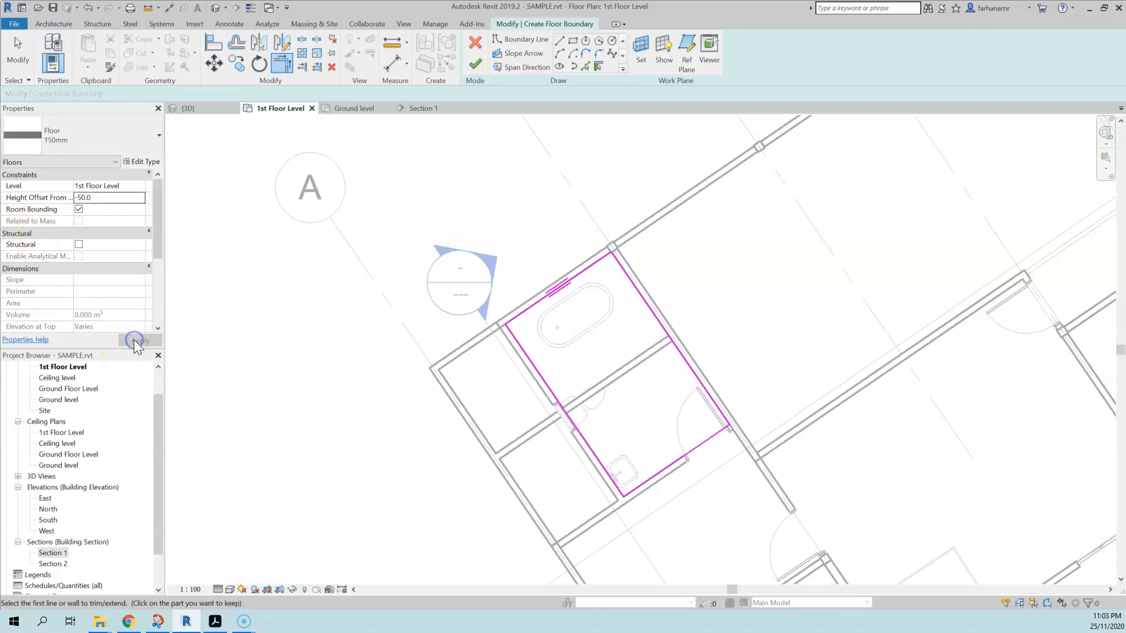
click(475, 64)
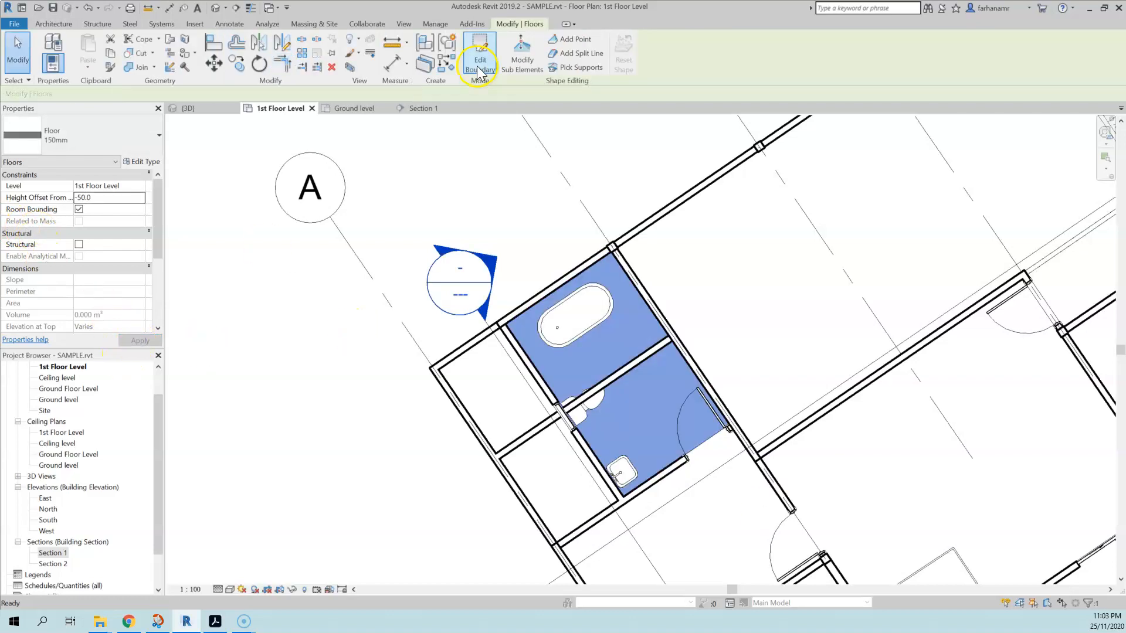
Select the tub, toilet and sink in the southwestern bathroom and check their level, host and offset properties
click(17, 66)
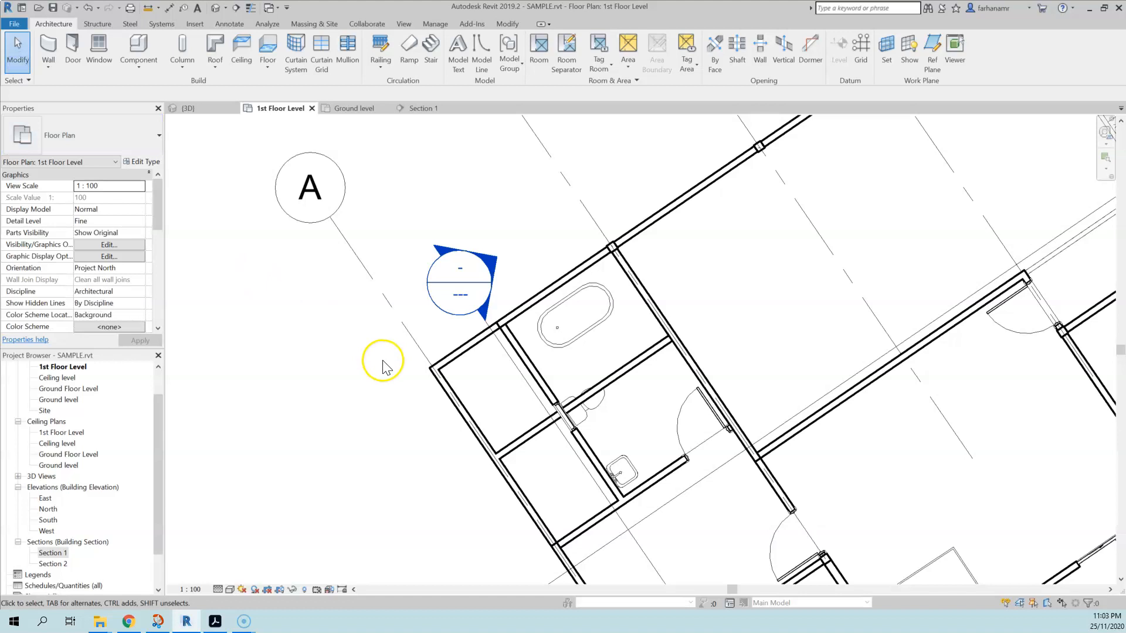
scroll(384, 366, down, 2)
scroll(540, 335, up, 5)
click(541, 328)
middle_drag(588, 446, 565, 297)
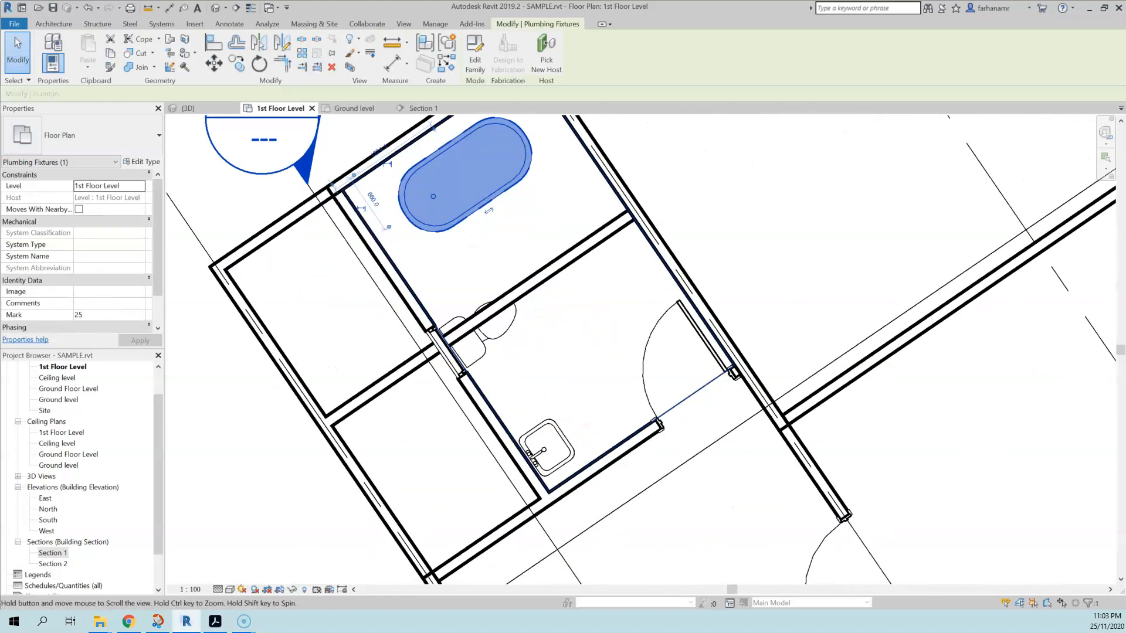
click(481, 351)
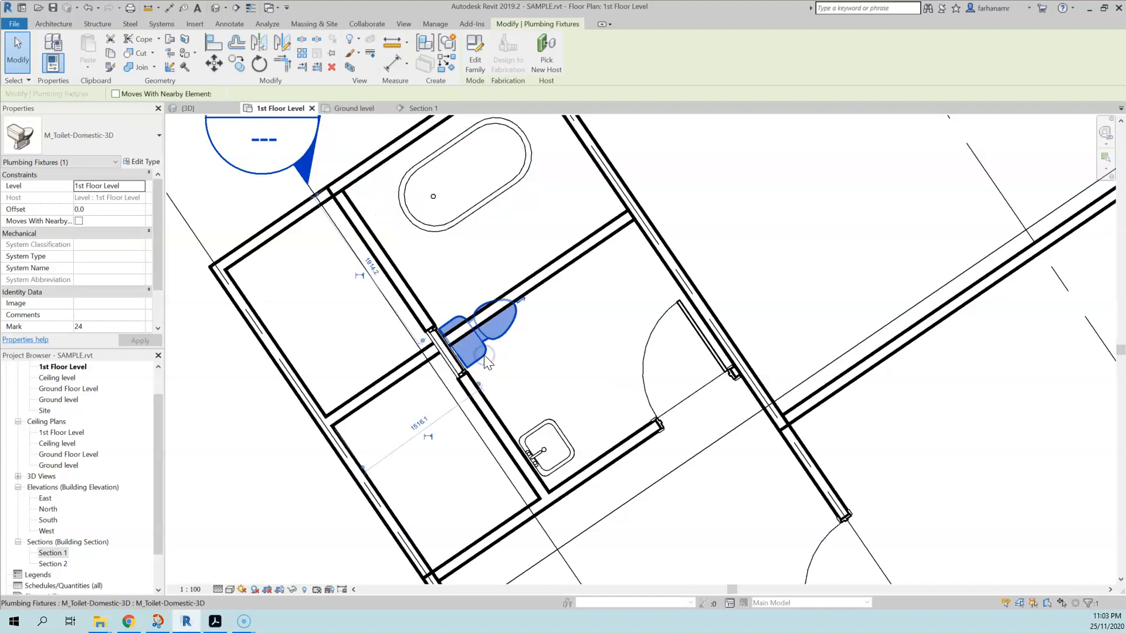
ctrl+click(557, 437)
ctrl+click(465, 205)
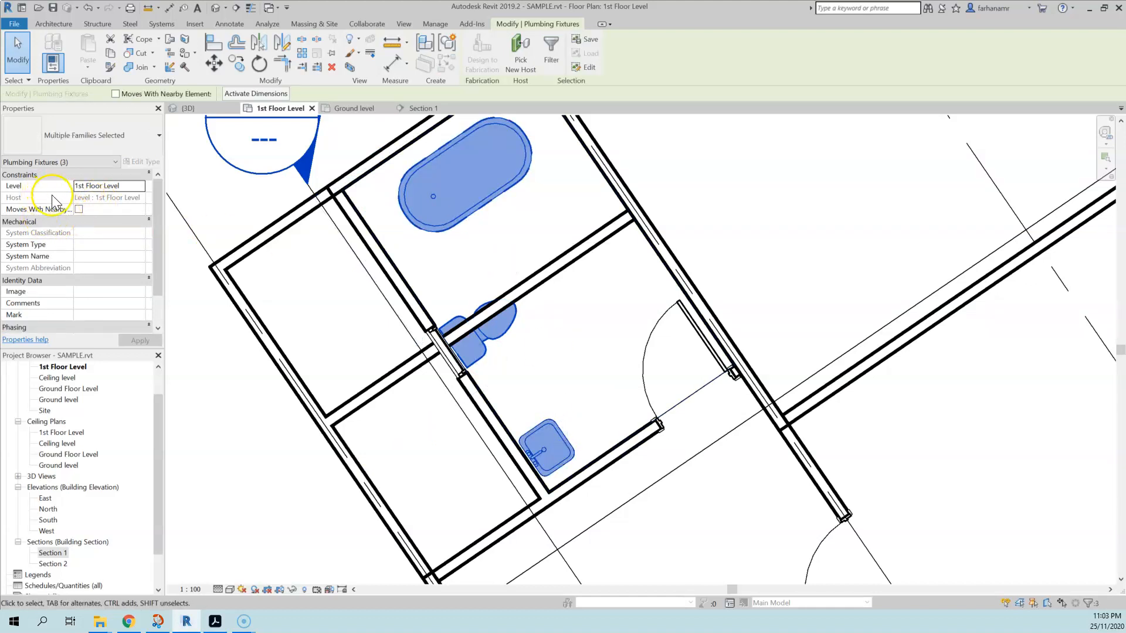
scroll(122, 259, down, 2)
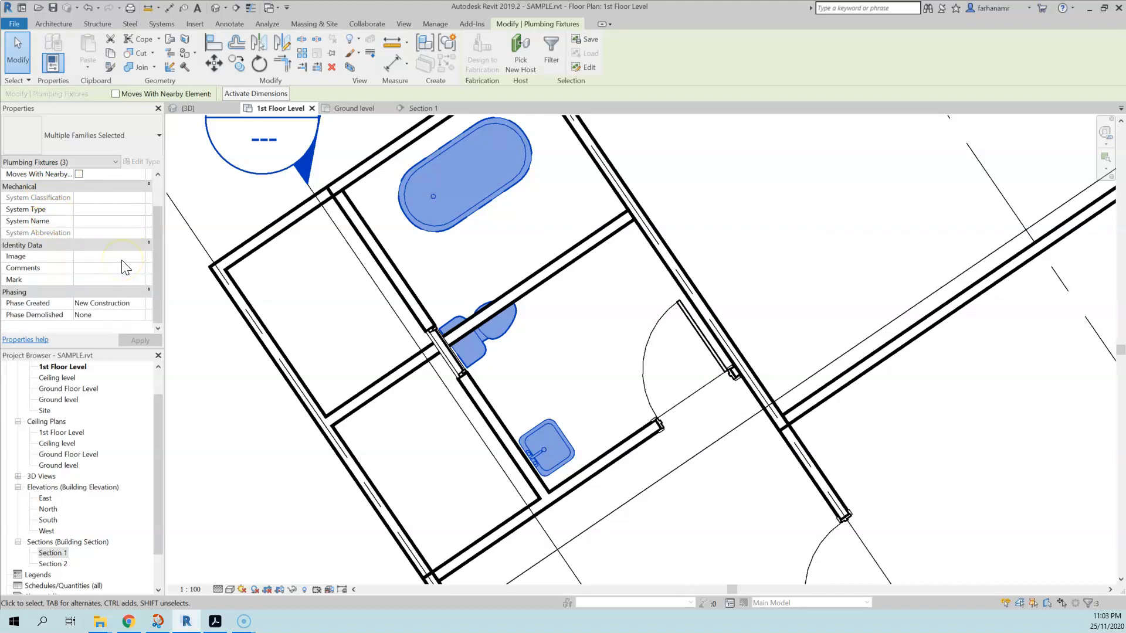
scroll(123, 261, up, 2)
click(241, 368)
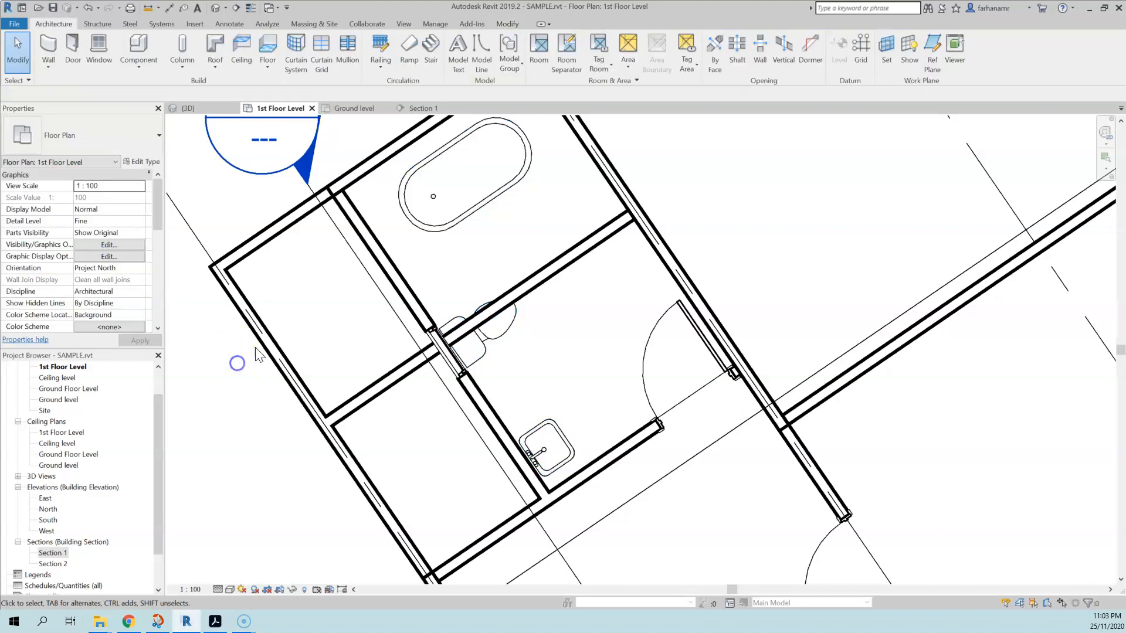
Rehost the free-standing tub and the toilet in the southwestern bathroom onto the lowered 150mm floor
click(438, 207)
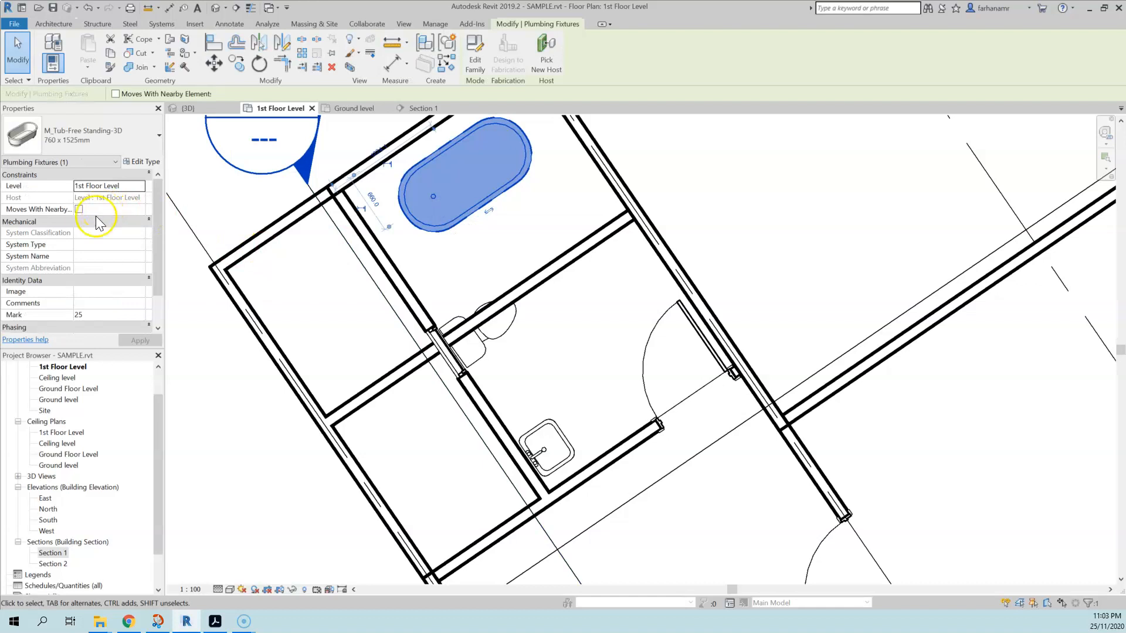
click(553, 64)
click(556, 204)
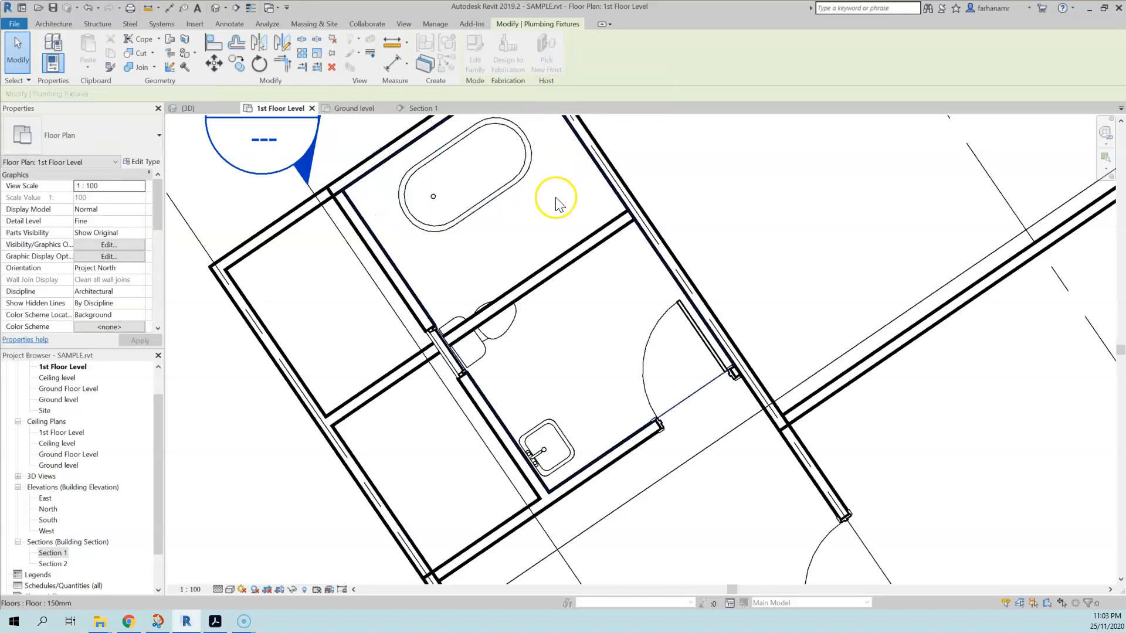
click(21, 80)
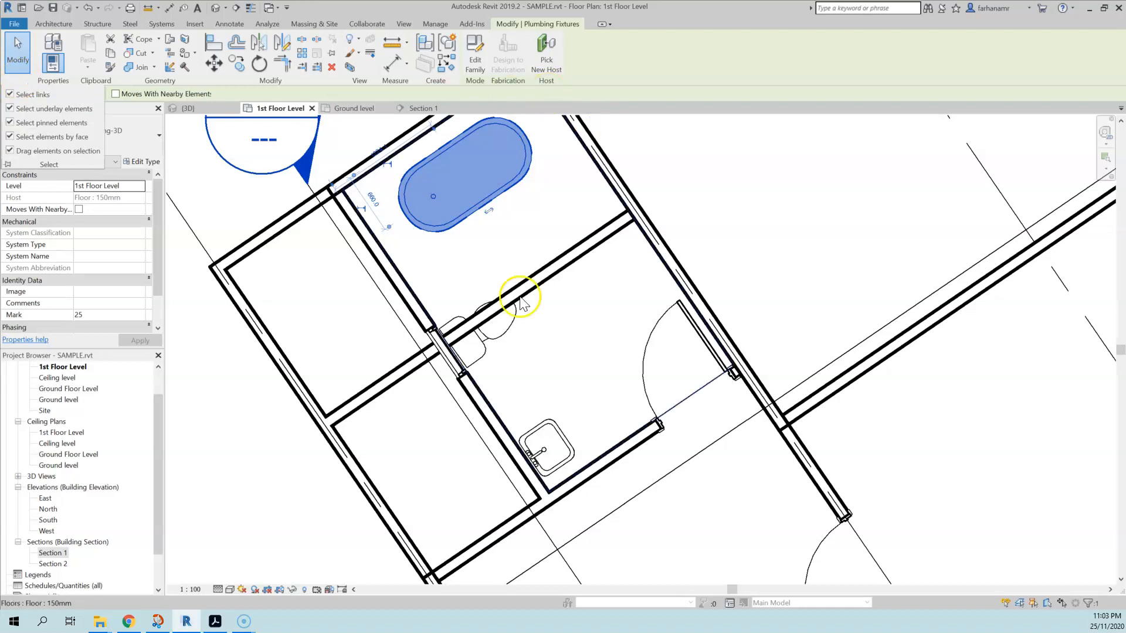
click(494, 336)
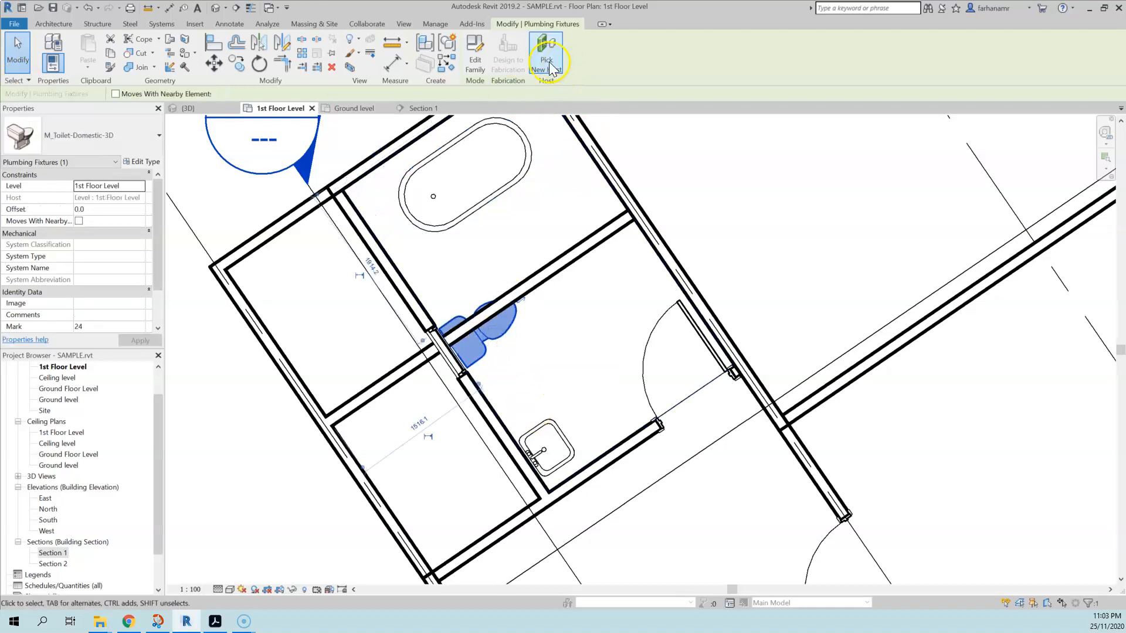
click(549, 61)
click(553, 347)
Rehost the square vanity sink in the southwestern bathroom onto the lowered 150mm floor
click(551, 448)
click(547, 58)
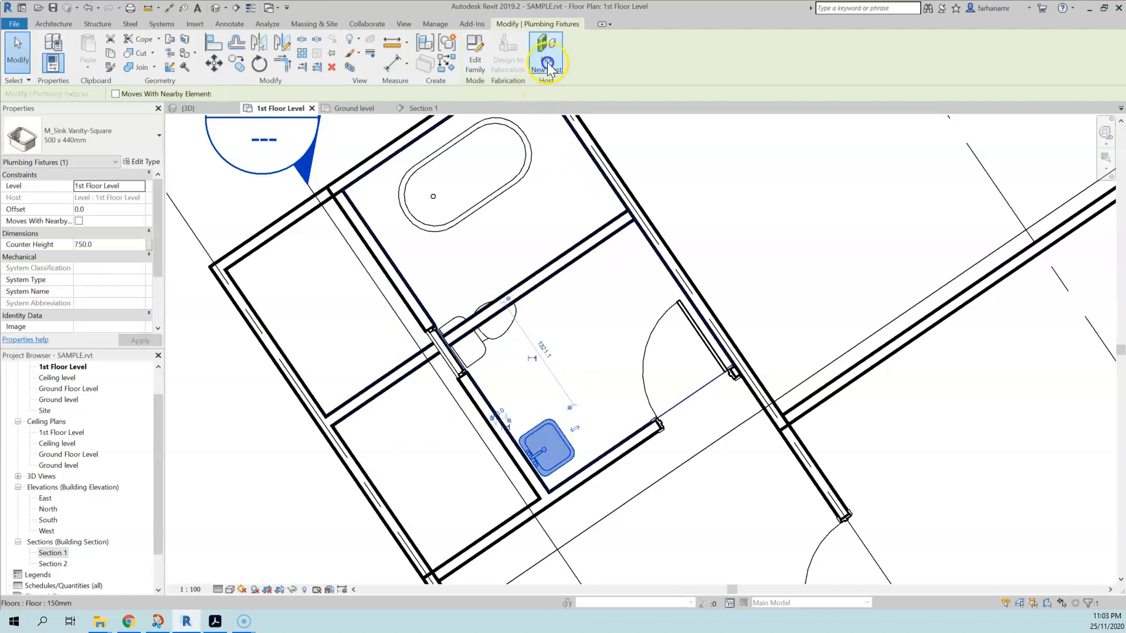
click(588, 417)
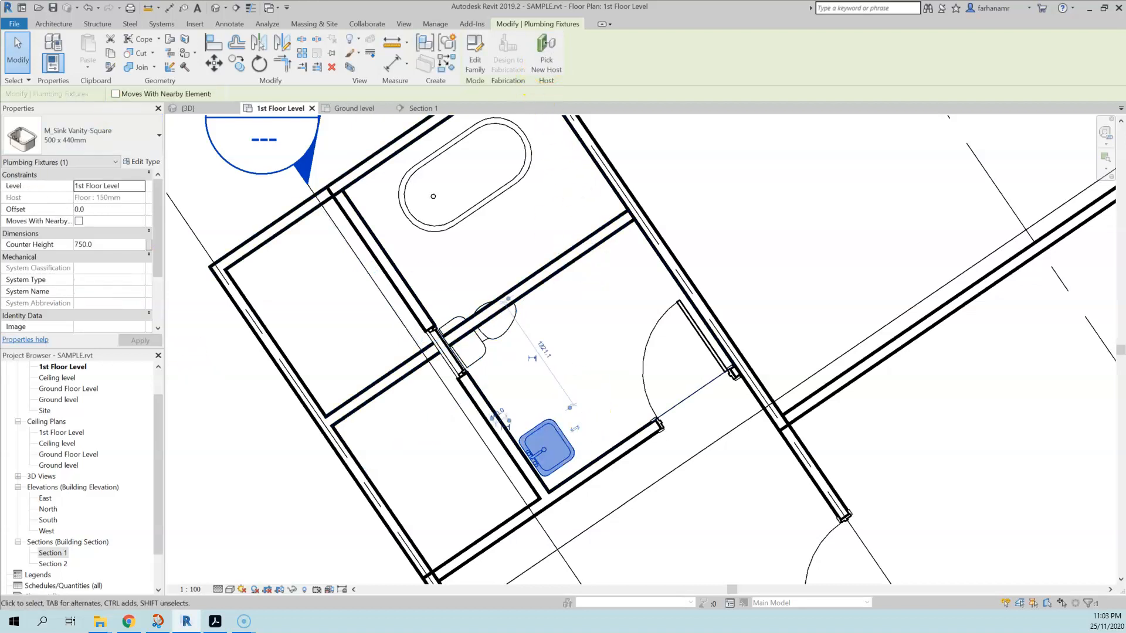
key(Escape)
click(461, 210)
key(Escape)
scroll(373, 335, down, 2)
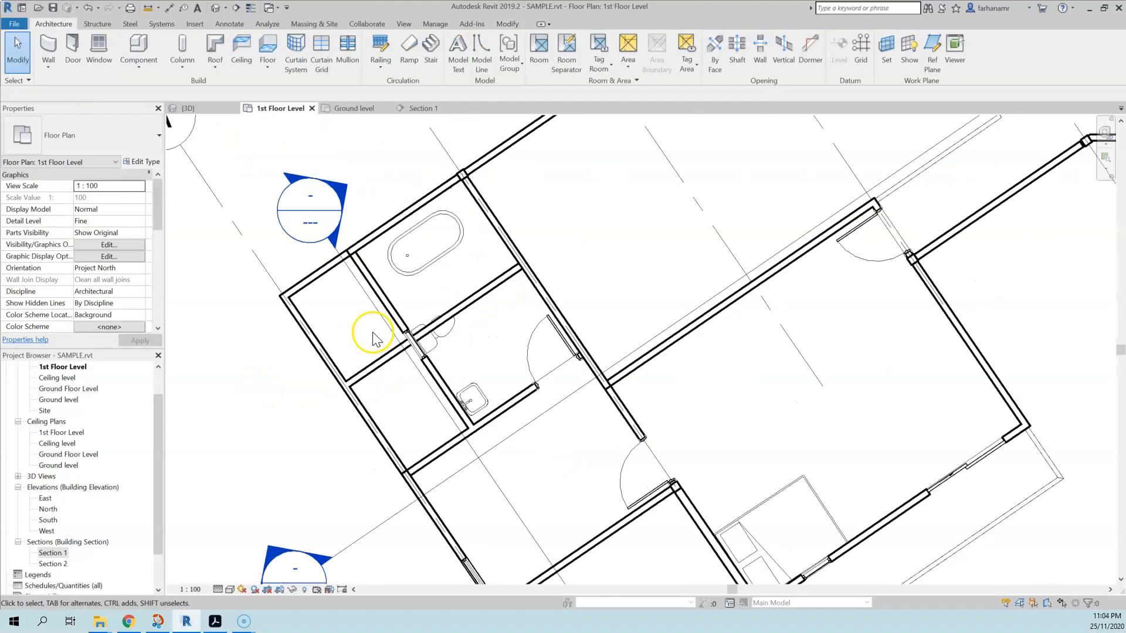
Create a section through the southwestern bathroom and open it to inspect how the tub sits on the lowered slab
click(235, 8)
click(287, 390)
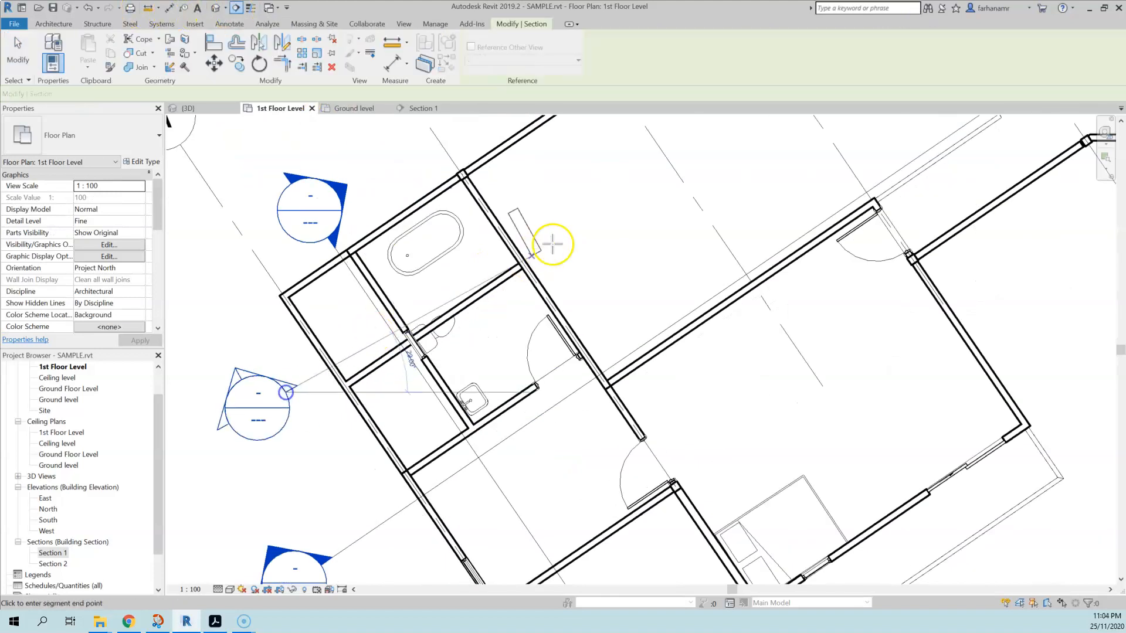
click(554, 216)
double_click(52, 574)
scroll(681, 411, up, 8)
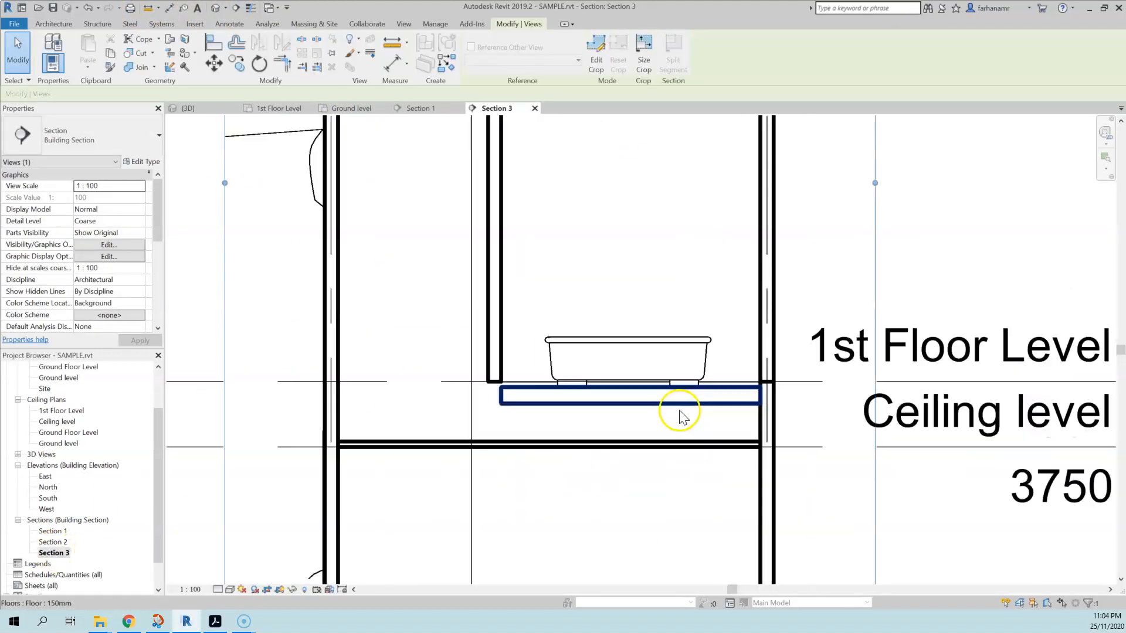
scroll(685, 395, up, 3)
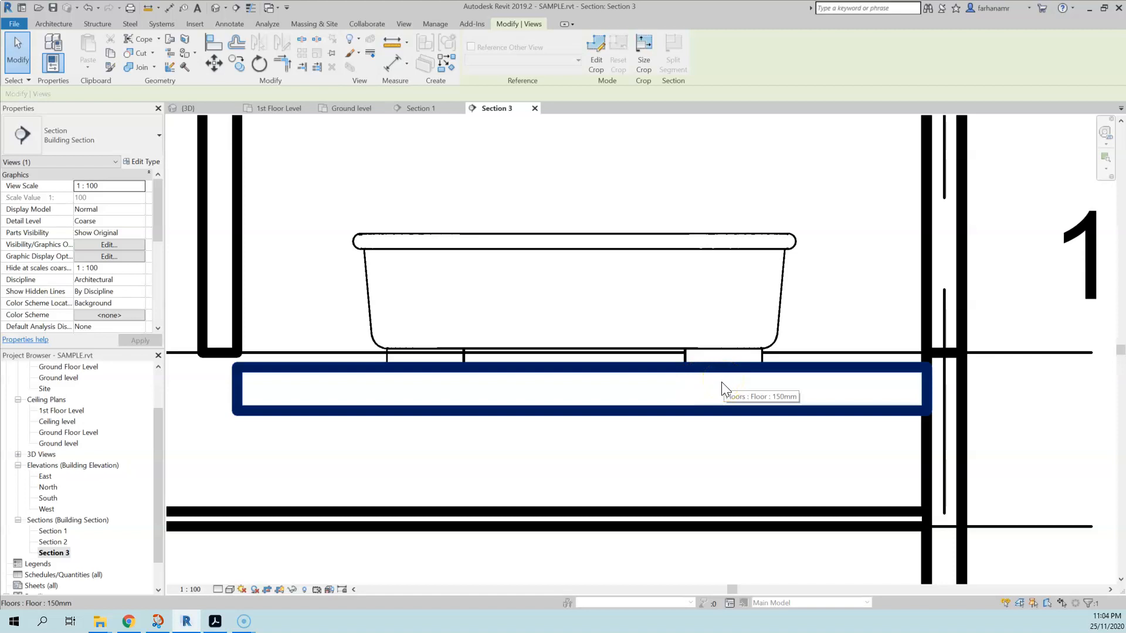
scroll(462, 398, down, 4)
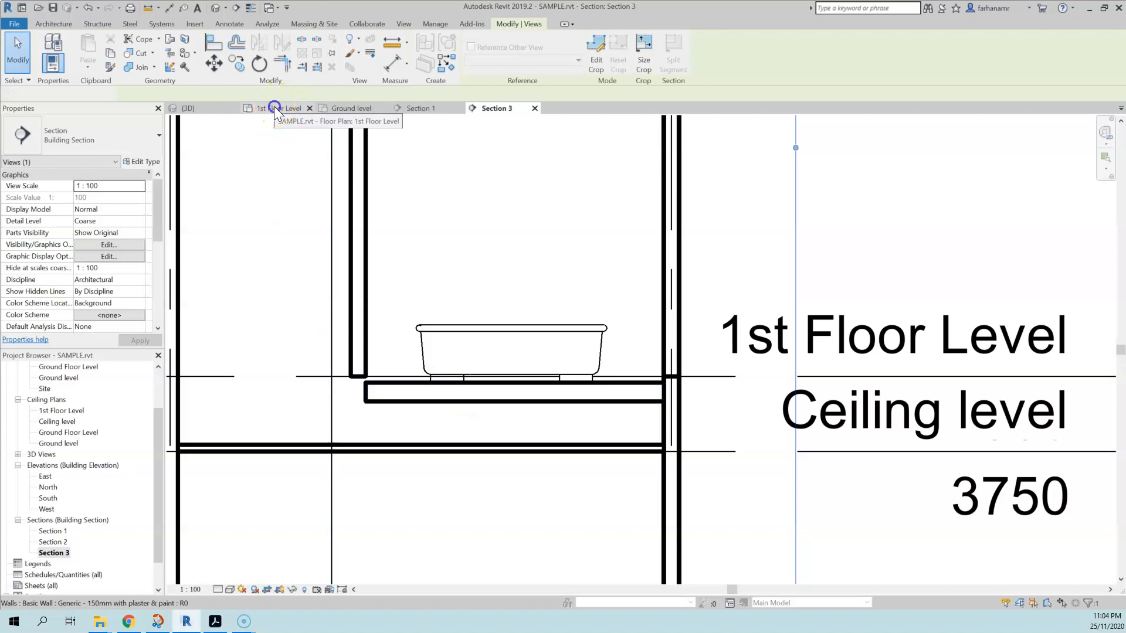
In the 1st Floor Level plan, create a rectangular 150mm floor offset -50 along the northeastern bathroom's inner wall faces
click(275, 109)
middle_drag(416, 403, 257, 516)
middle_drag(663, 217, 384, 389)
middle_drag(618, 238, 553, 398)
middle_drag(706, 386, 595, 303)
scroll(559, 225, up, 4)
click(64, 25)
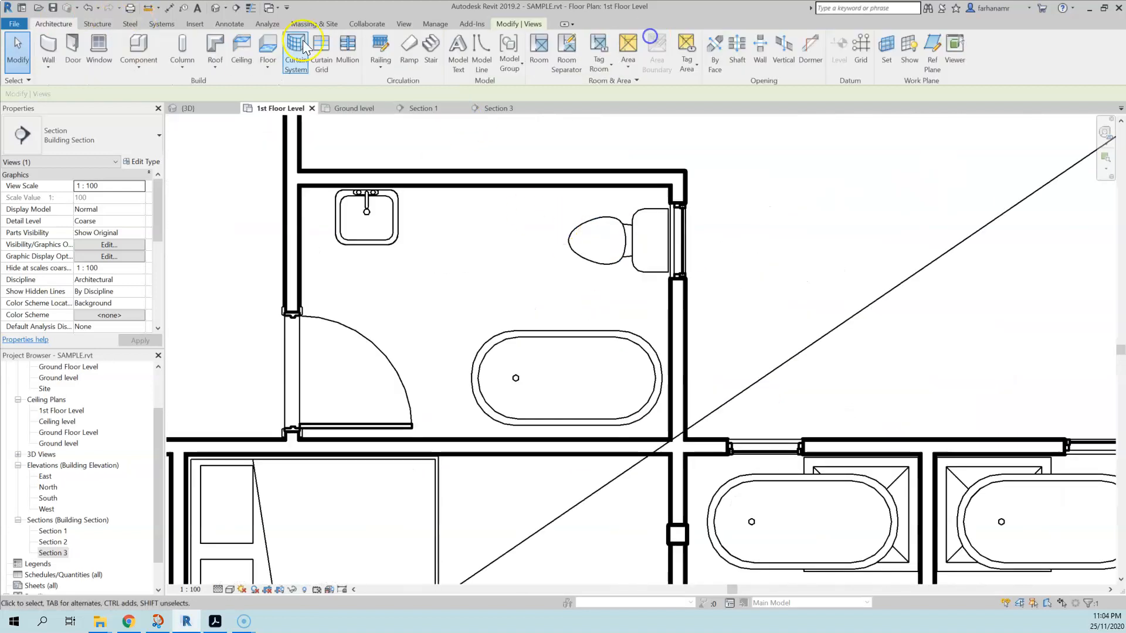
click(268, 47)
click(572, 40)
click(299, 188)
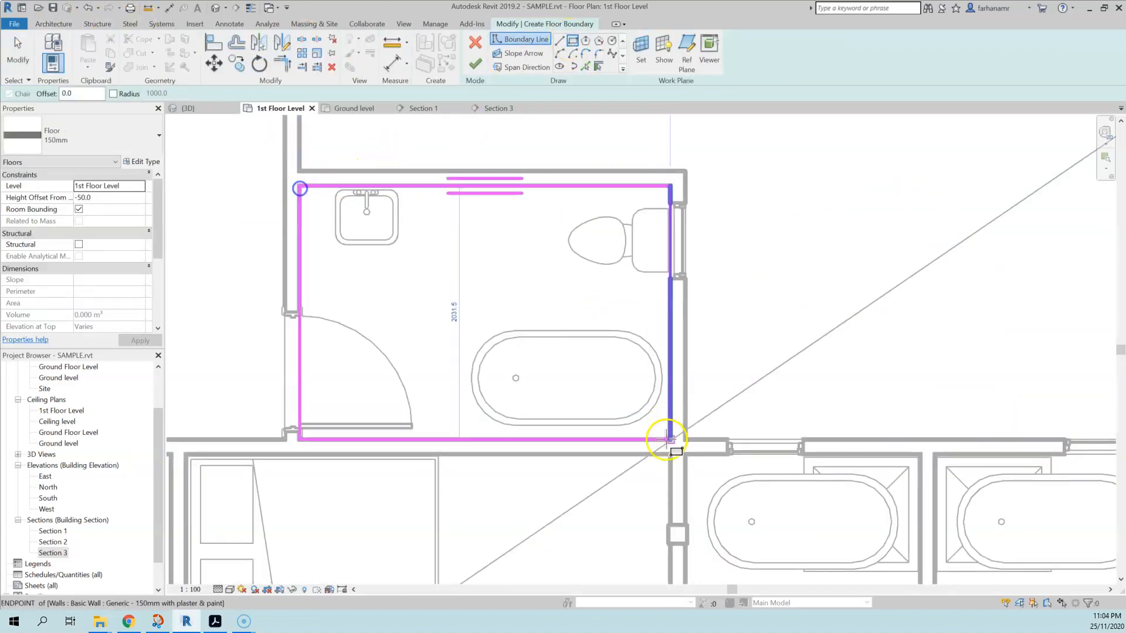
click(669, 440)
click(475, 63)
key(Escape)
Rehost the sink, toilet and tub of the northeastern bathroom onto its lowered floor
scroll(483, 237, down, 2)
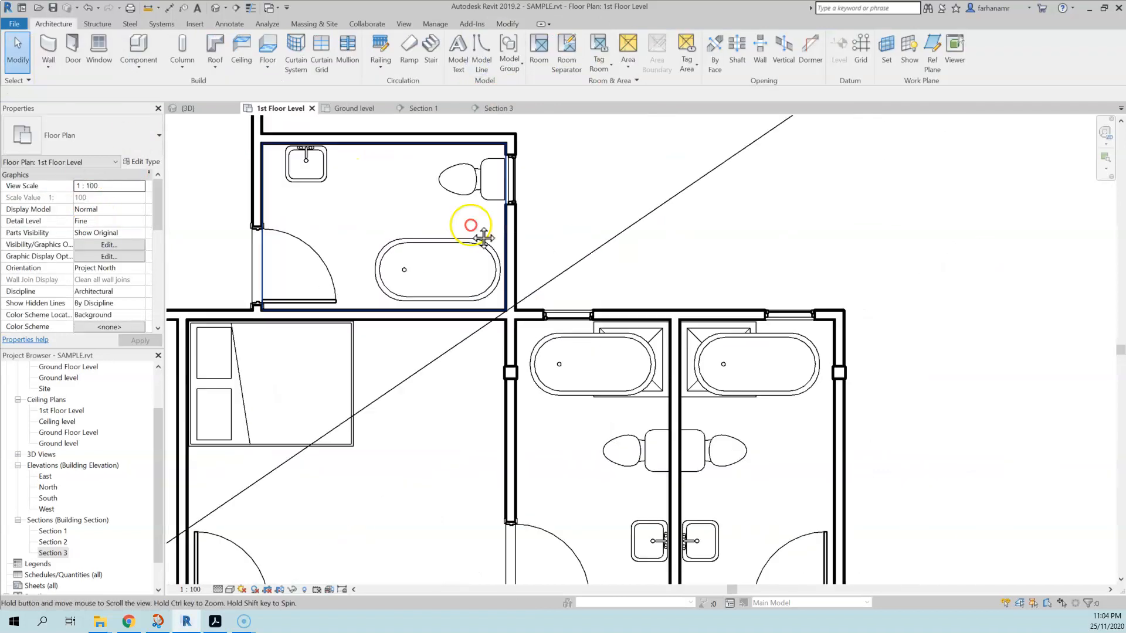
middle_drag(484, 237, 432, 237)
click(256, 164)
ctrl+click(404, 178)
ctrl+click(385, 269)
click(522, 72)
click(365, 188)
click(365, 188)
click(532, 185)
click(255, 164)
Create one rectangular 150mm floor offset -50 spanning both adjoining twin bathrooms within their outer walls' inner faces
middle_drag(754, 289, 614, 206)
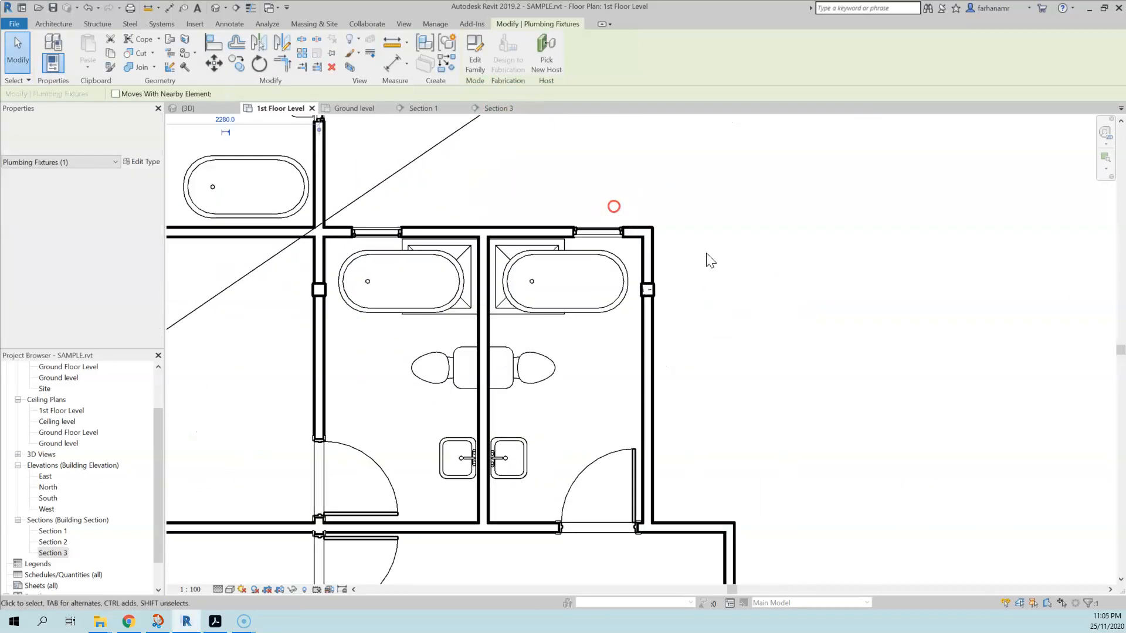
click(711, 261)
middle_drag(620, 352, 681, 299)
click(271, 43)
click(386, 185)
click(704, 470)
click(476, 65)
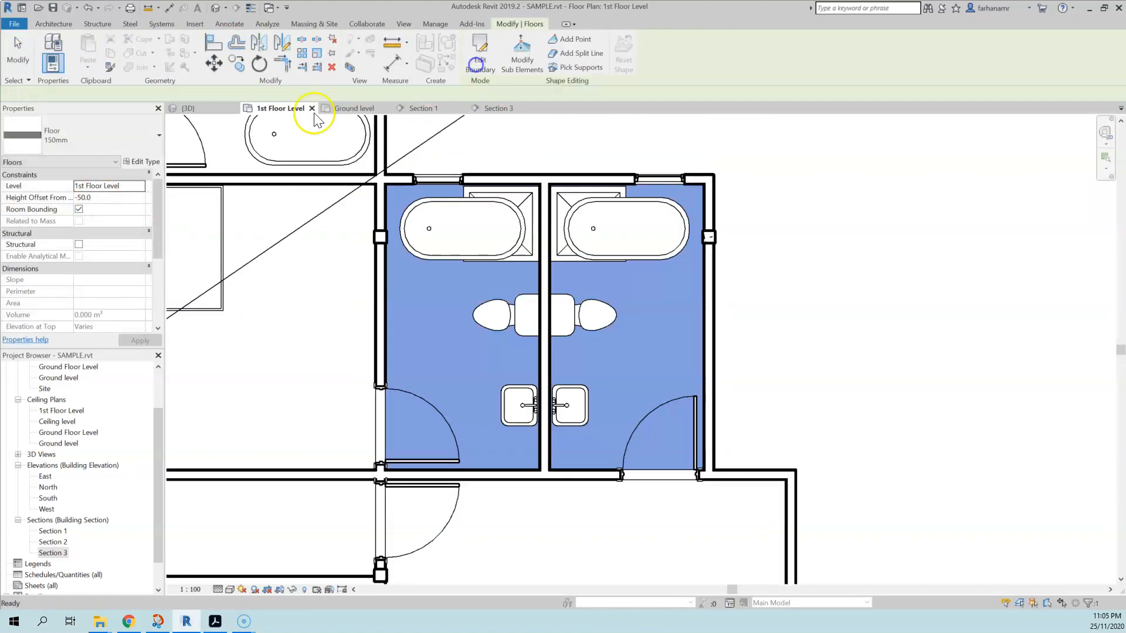
Delete the shower stall that overlaps the tub in the eastern twin bathroom
click(452, 231)
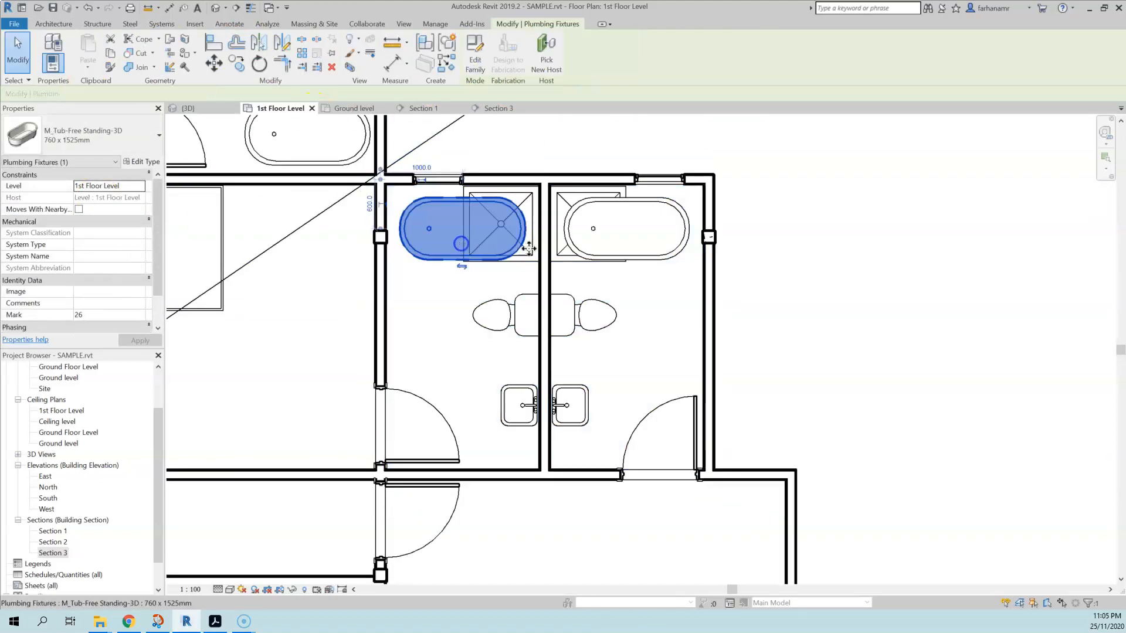
click(561, 258)
click(562, 261)
click(662, 252)
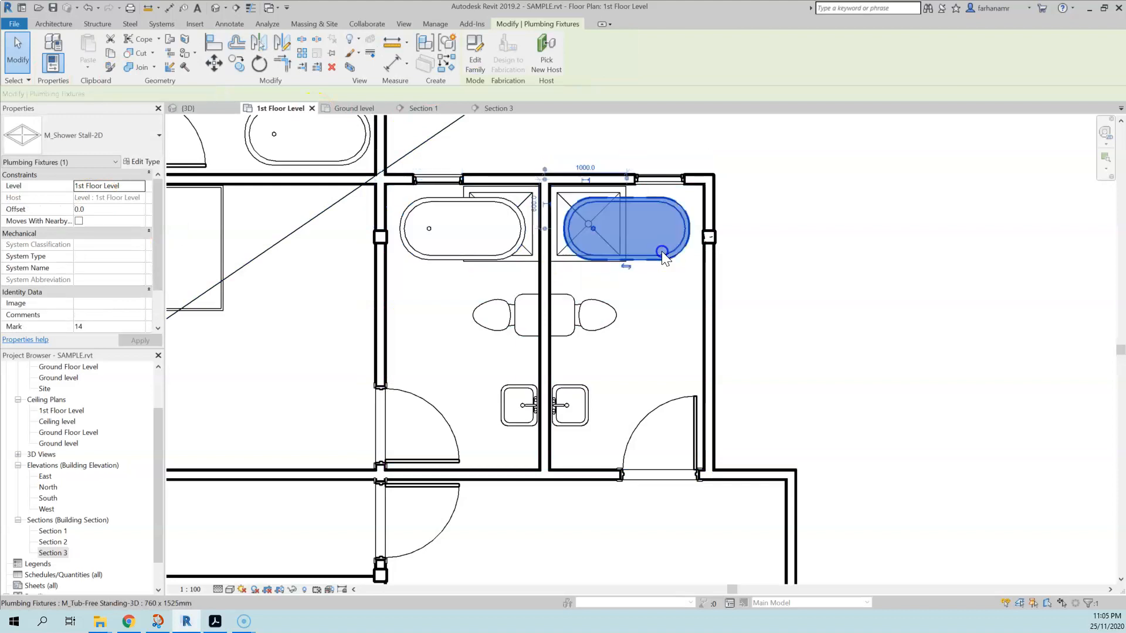
click(557, 262)
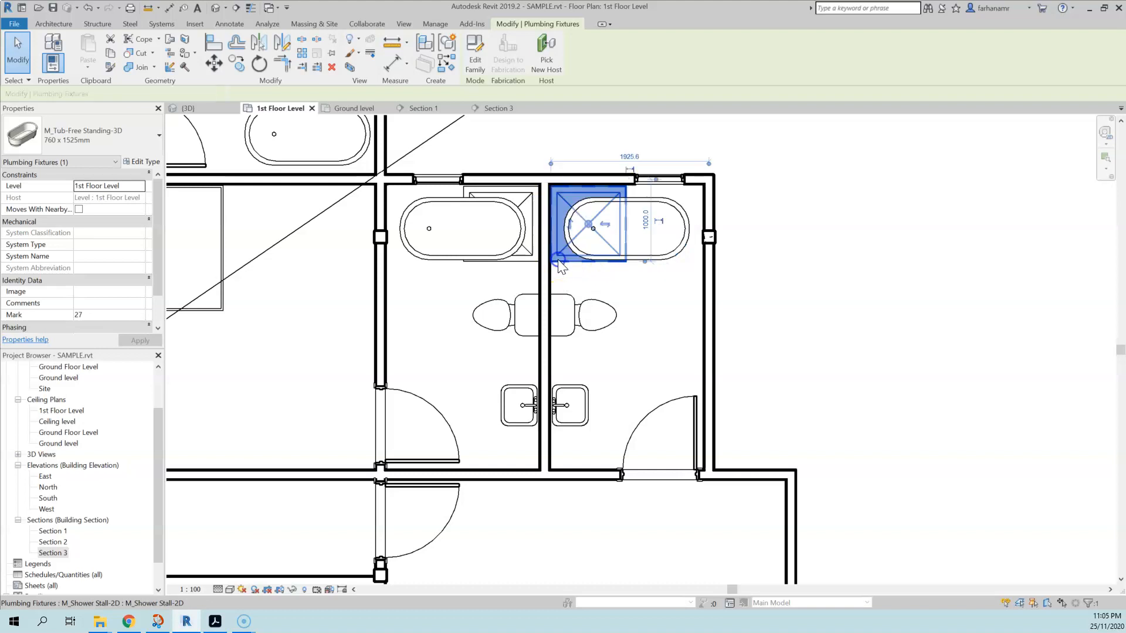
key(Delete)
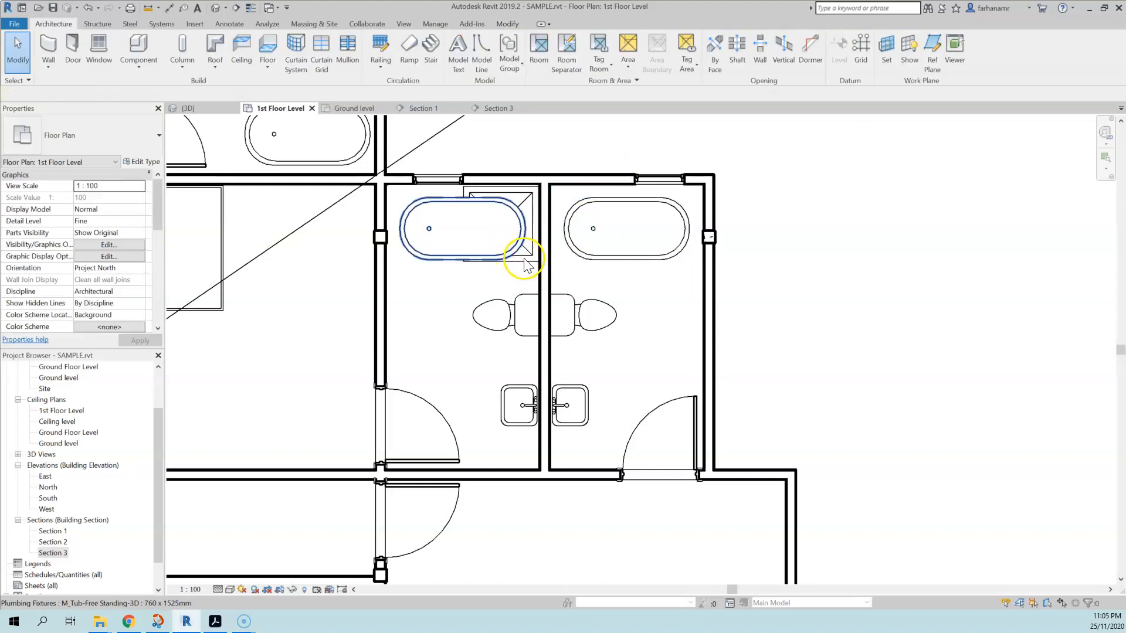
Delete the tub in the western twin bathroom and rehost the remaining fixtures of both rooms onto their shared floor
click(425, 256)
key(Delete)
click(526, 258)
ctrl+click(627, 257)
ctrl+click(523, 314)
ctrl+click(572, 315)
ctrl+click(529, 404)
ctrl+click(565, 405)
click(452, 317)
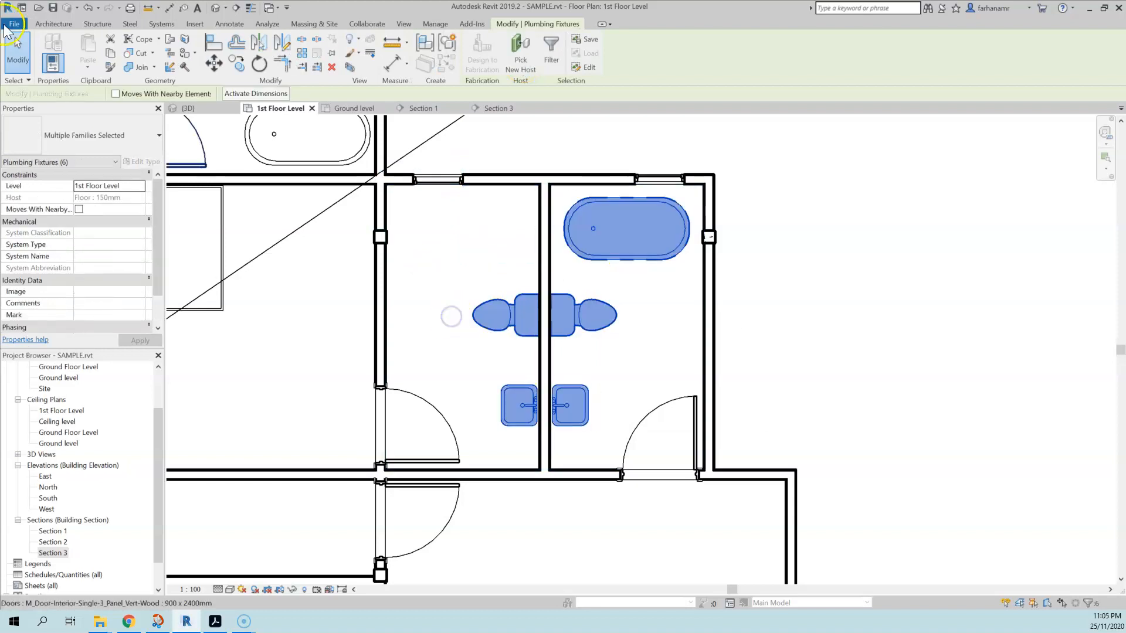
click(452, 316)
scroll(419, 319, down, 2)
middle_drag(432, 214, 456, 241)
scroll(471, 283, up, 2)
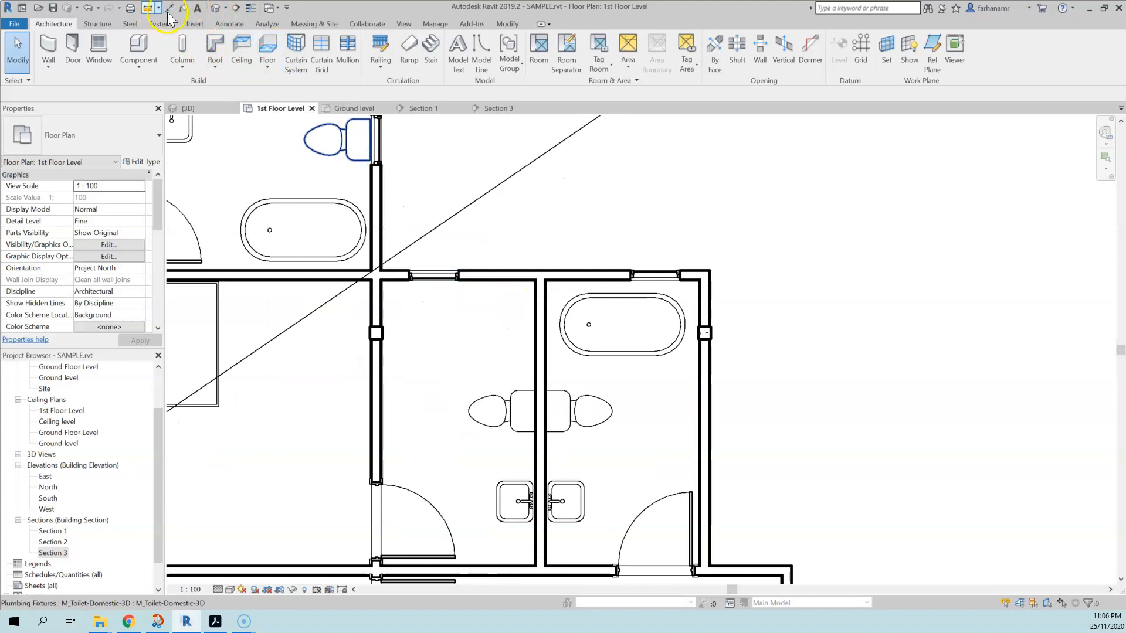
Create a horizontal section across both twin bathrooms and open it to inspect the fixtures on the lowered slab
click(237, 11)
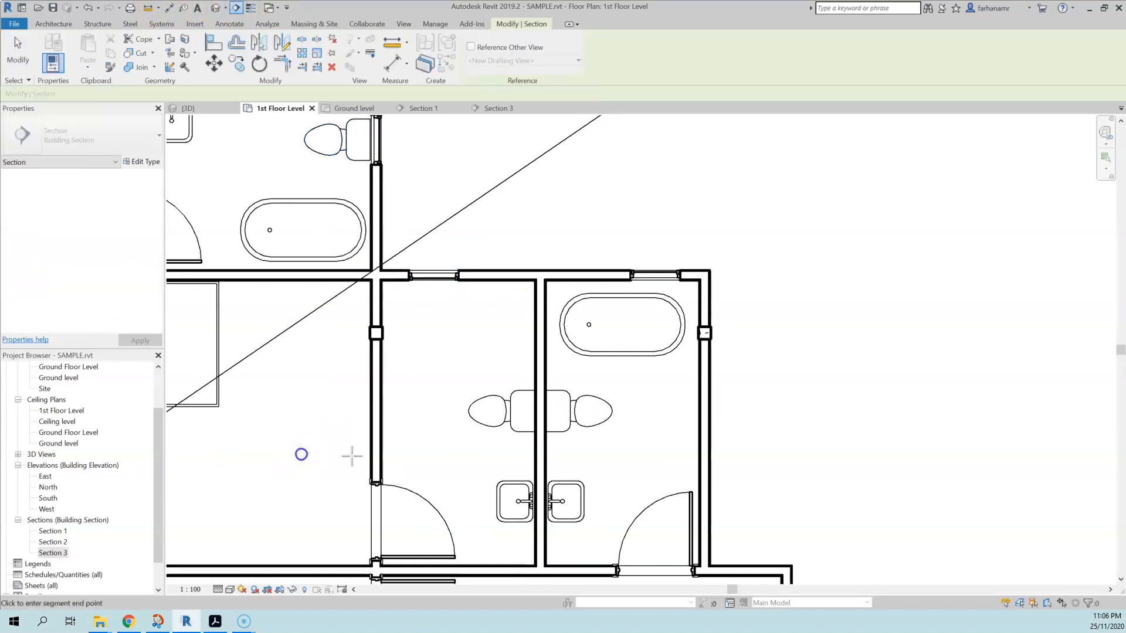
click(299, 454)
click(758, 455)
double_click(54, 566)
scroll(671, 434, up, 3)
middle_drag(667, 439, 623, 406)
middle_drag(572, 376, 591, 254)
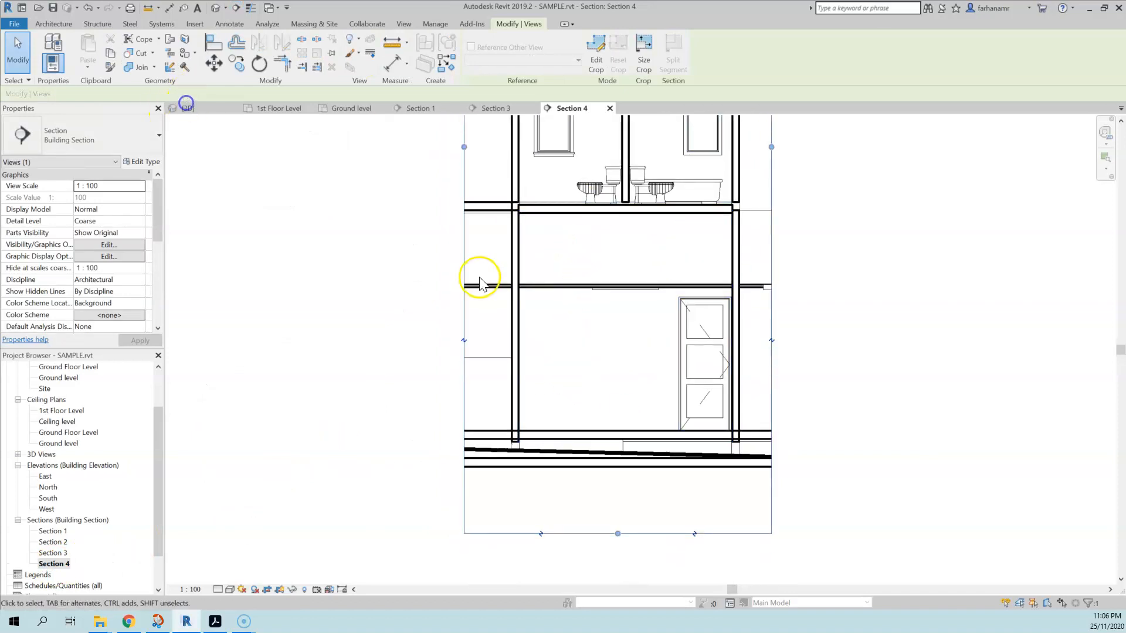
Select the twin bathrooms' back wall in the section and examine that part of the building in the 3D view
click(188, 109)
click(569, 108)
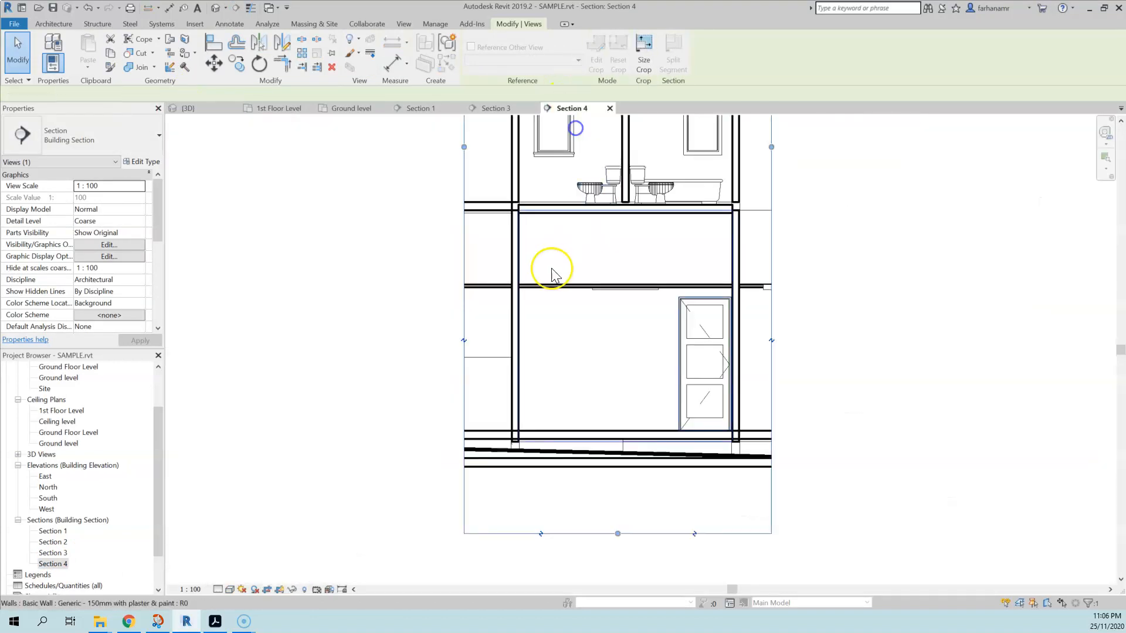
click(597, 146)
click(187, 109)
shift+middle_drag(379, 275, 544, 252)
scroll(474, 332, up, 5)
scroll(533, 289, up, 4)
middle_drag(538, 360, 561, 176)
middle_drag(572, 366, 575, 314)
scroll(574, 352, down, 5)
Return to the 1st Floor Level plan and undo the new section, the fixture rehosting and the tub deletion
click(281, 108)
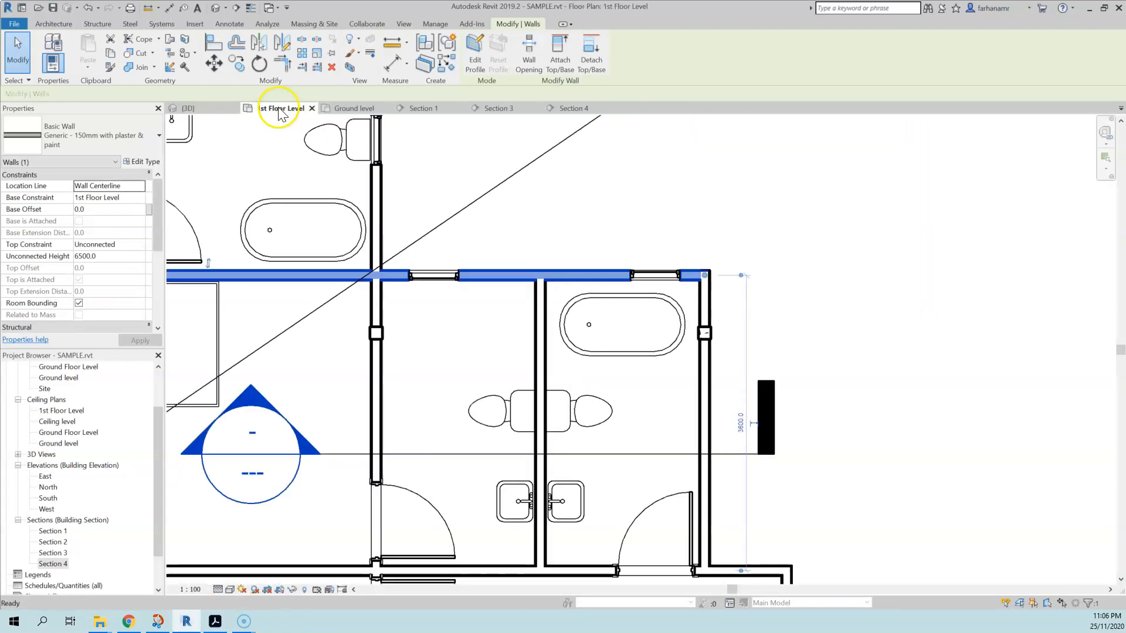
key(ctrl+z)
key(ctrl+z)
key(ctrl+z)
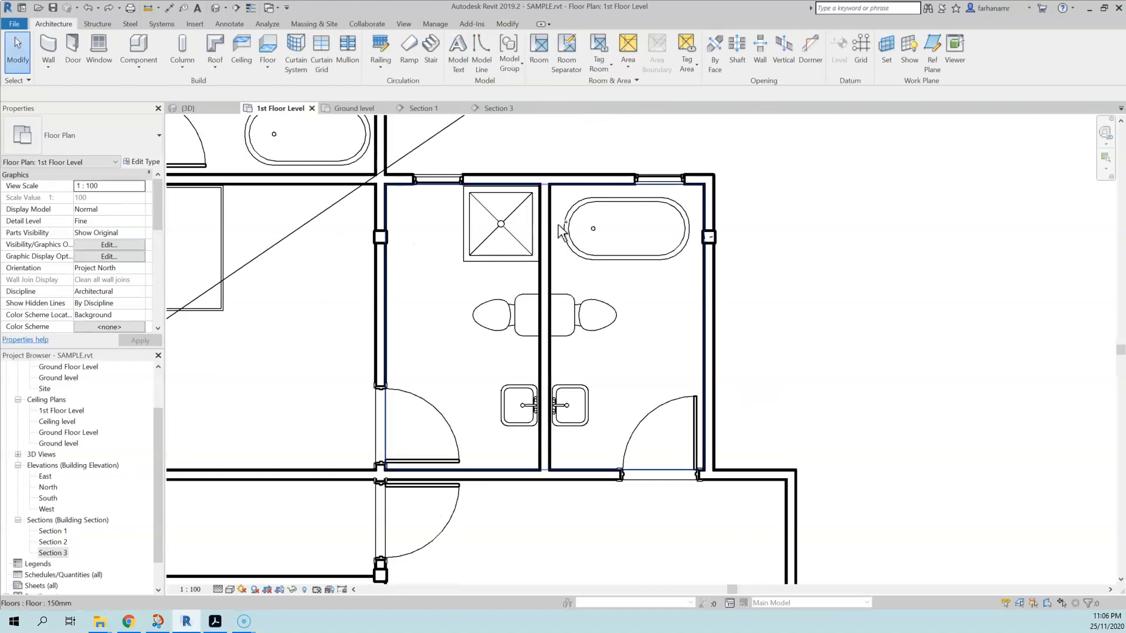
Delete the shower stall in the western twin bathroom and rehost that room's tub onto the 150mm bathroom floor
click(629, 216)
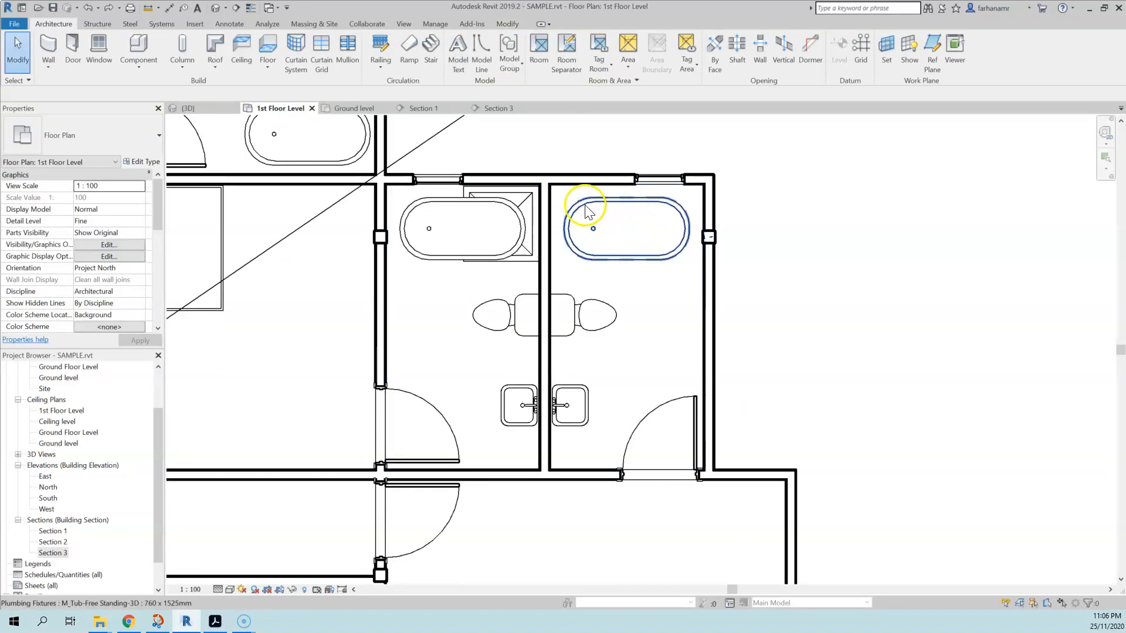
click(530, 196)
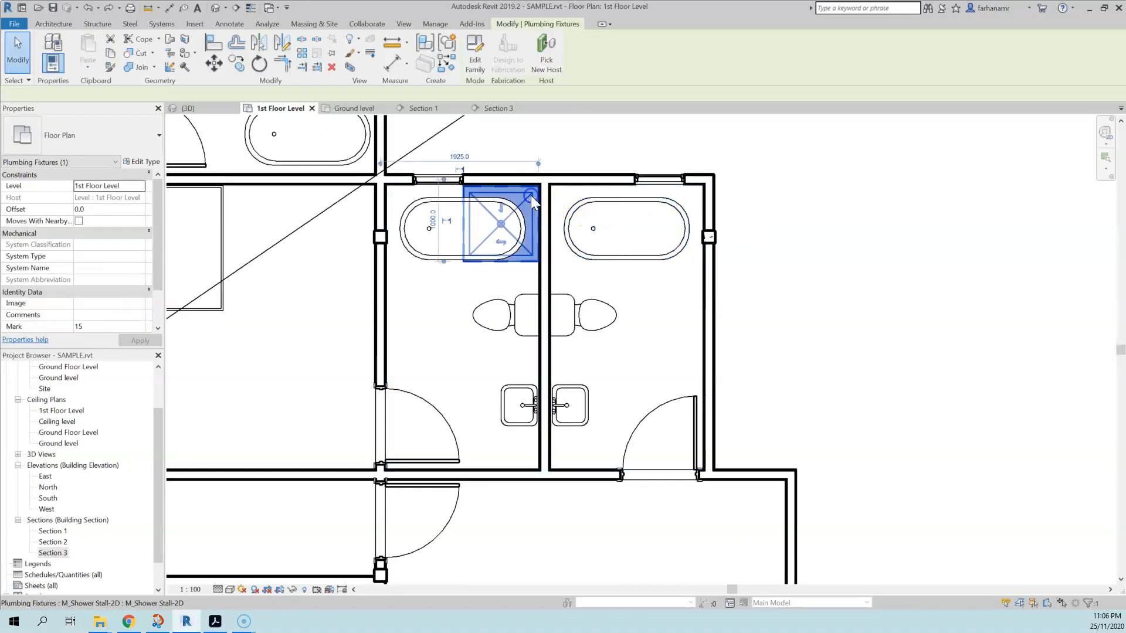
key(Delete)
click(503, 226)
click(541, 52)
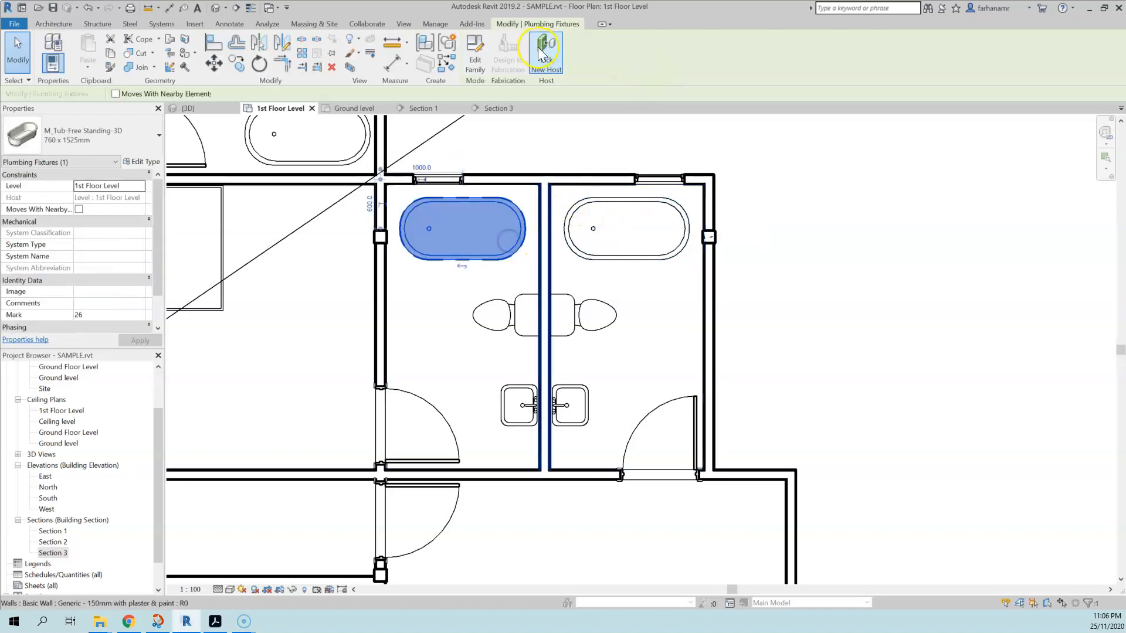
click(444, 286)
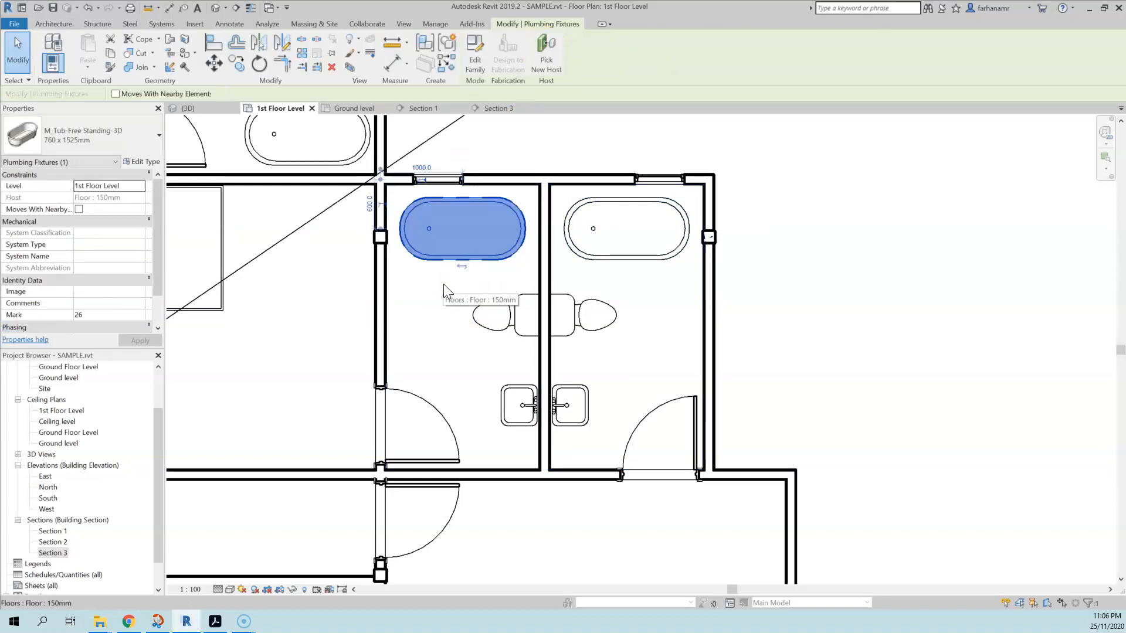
Check the properties of the twin bathrooms' shared floor and of the northern bathroom's floor
click(433, 304)
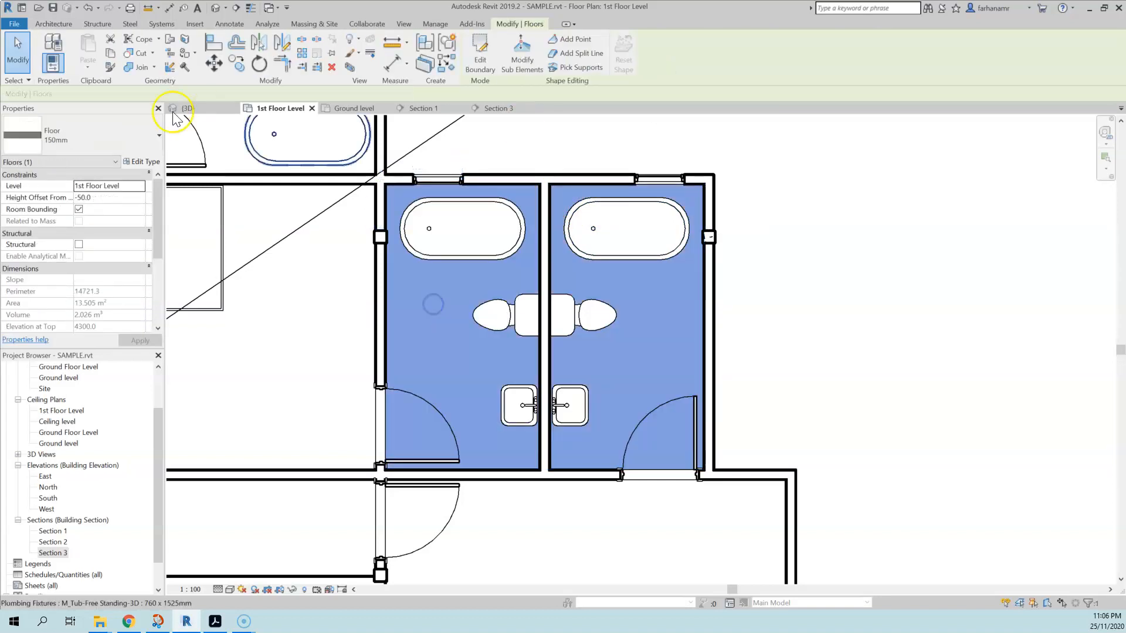
click(24, 61)
middle_drag(759, 416, 803, 224)
scroll(680, 317, down, 3)
middle_drag(596, 188, 712, 390)
click(505, 220)
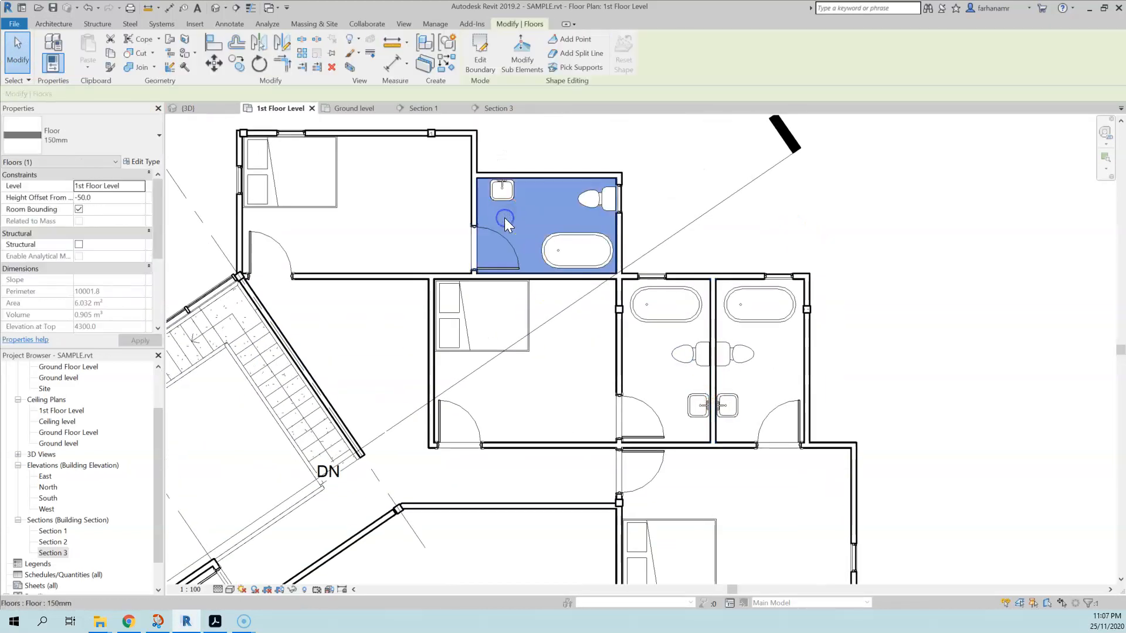
Start a roof by footprint at the angled bathroom and choose the type Generic Roof - 150mm 3
middle_drag(553, 376, 840, 324)
middle_drag(497, 497, 633, 266)
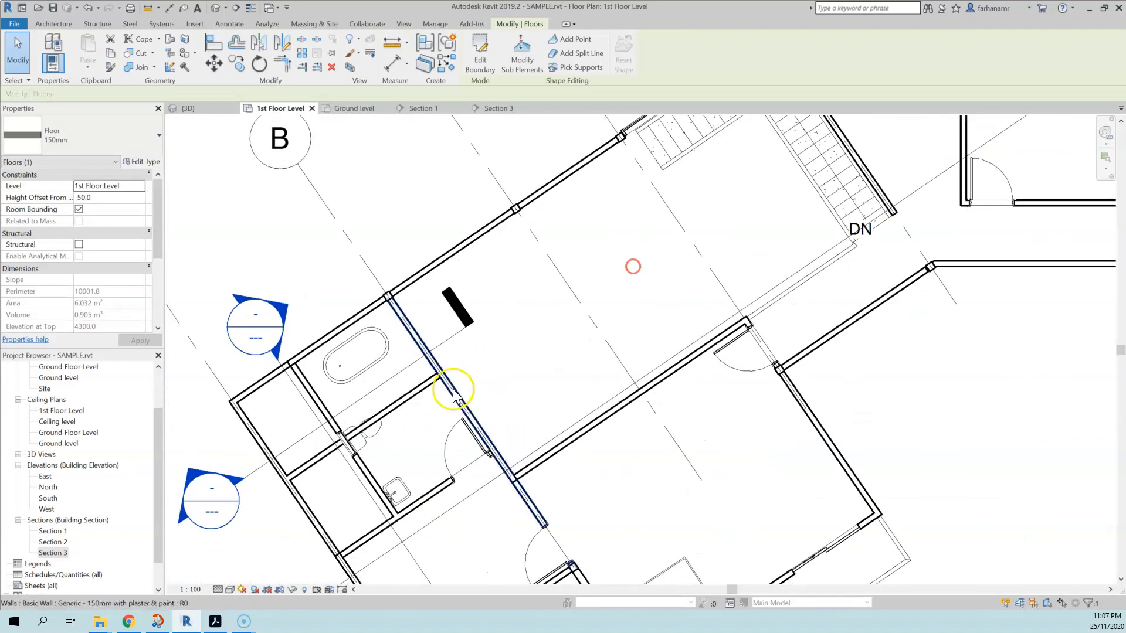
middle_drag(419, 440, 486, 307)
scroll(363, 333, up, 3)
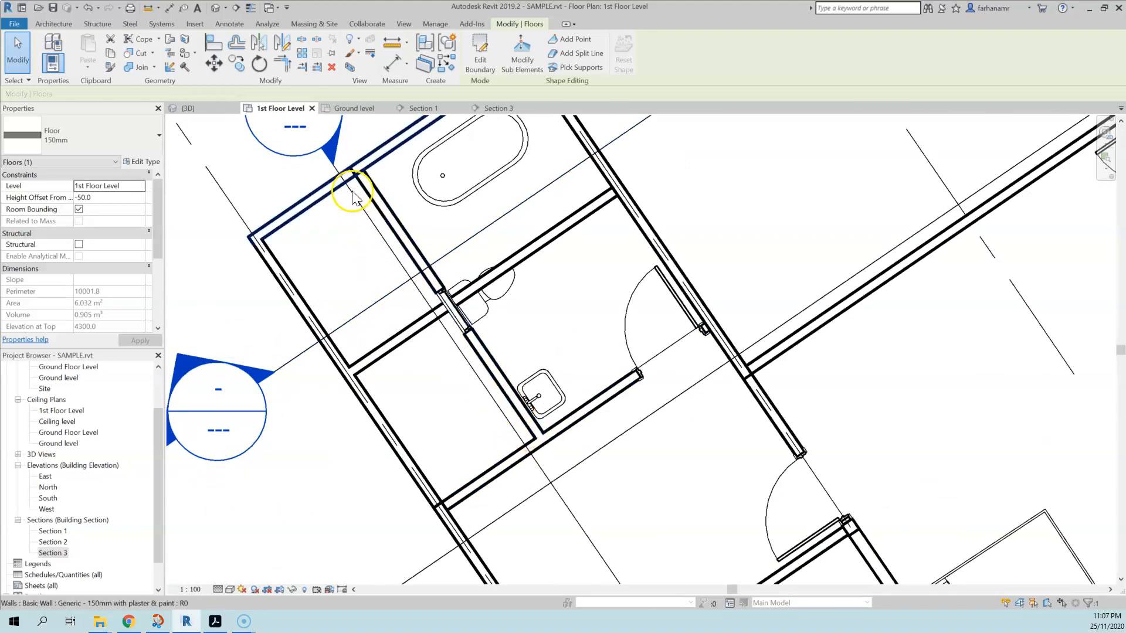
click(54, 24)
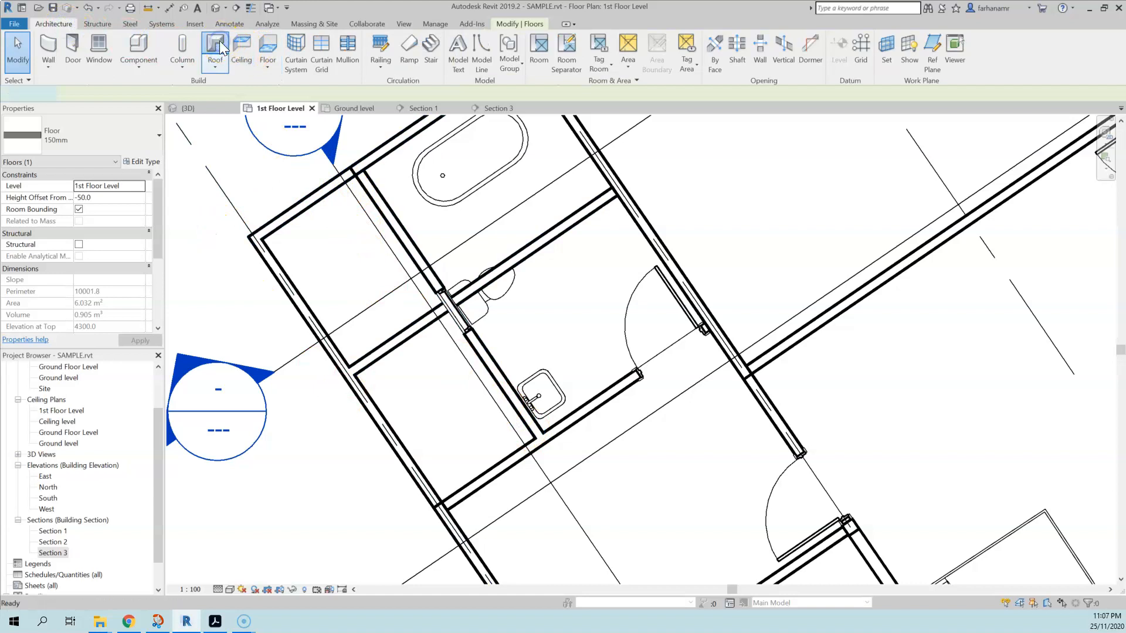
click(215, 44)
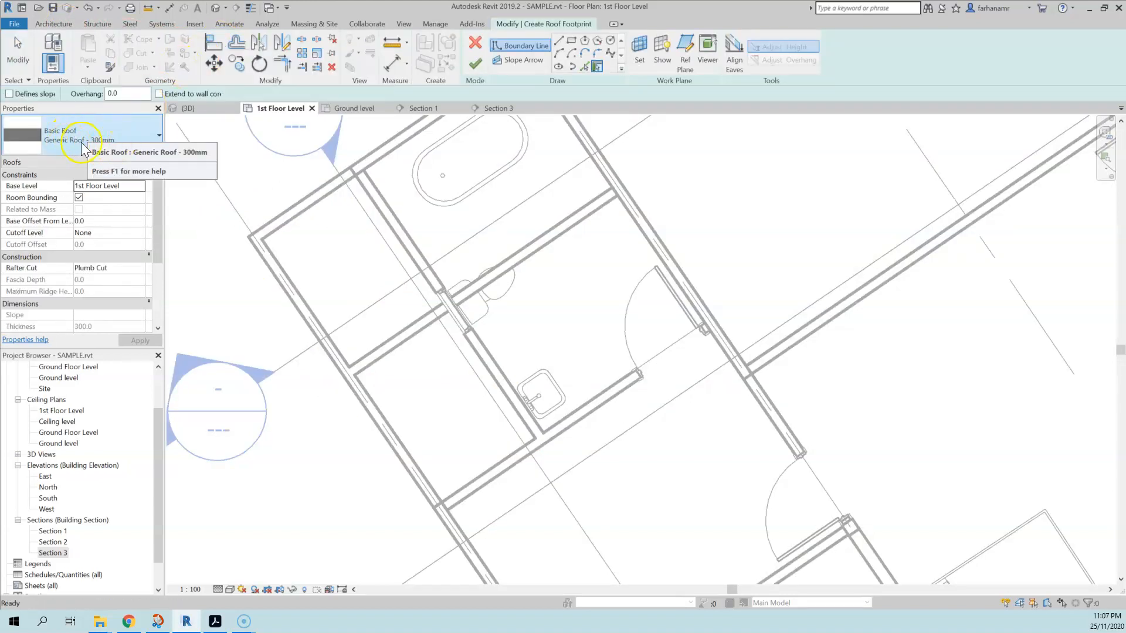
click(114, 139)
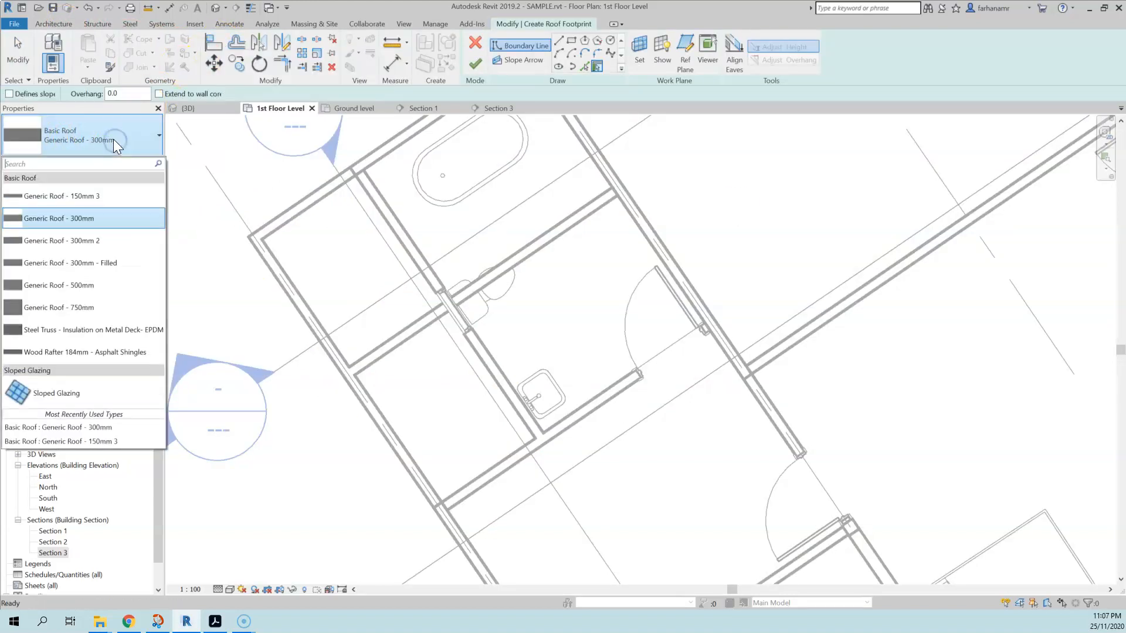
click(107, 202)
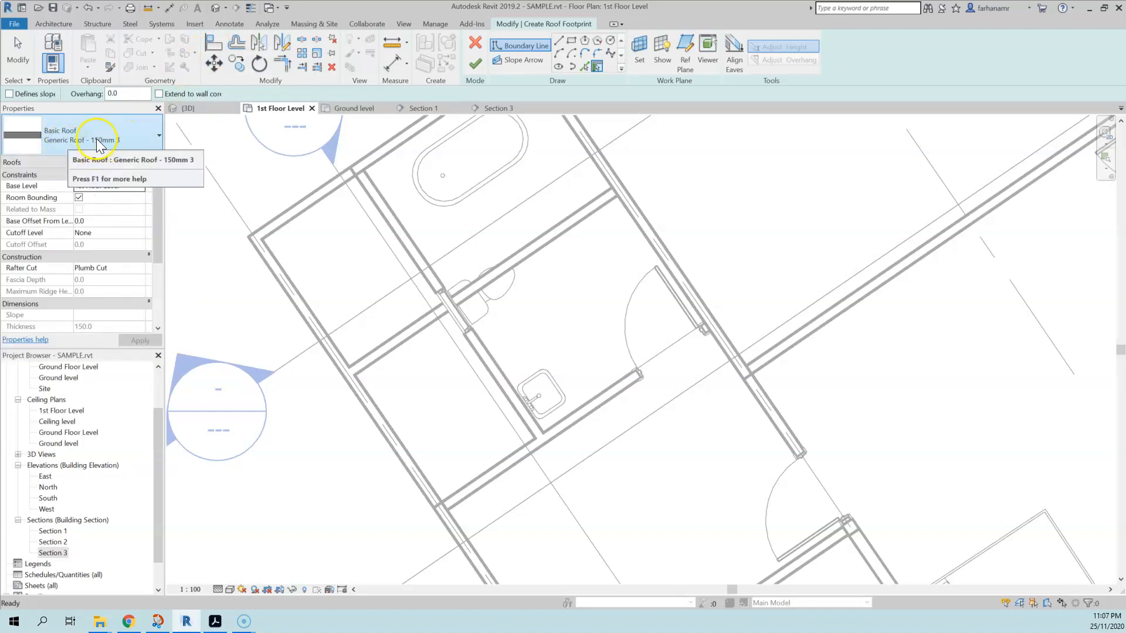
Inspect the layer structure of the chosen roof type and leave it without edits
click(150, 163)
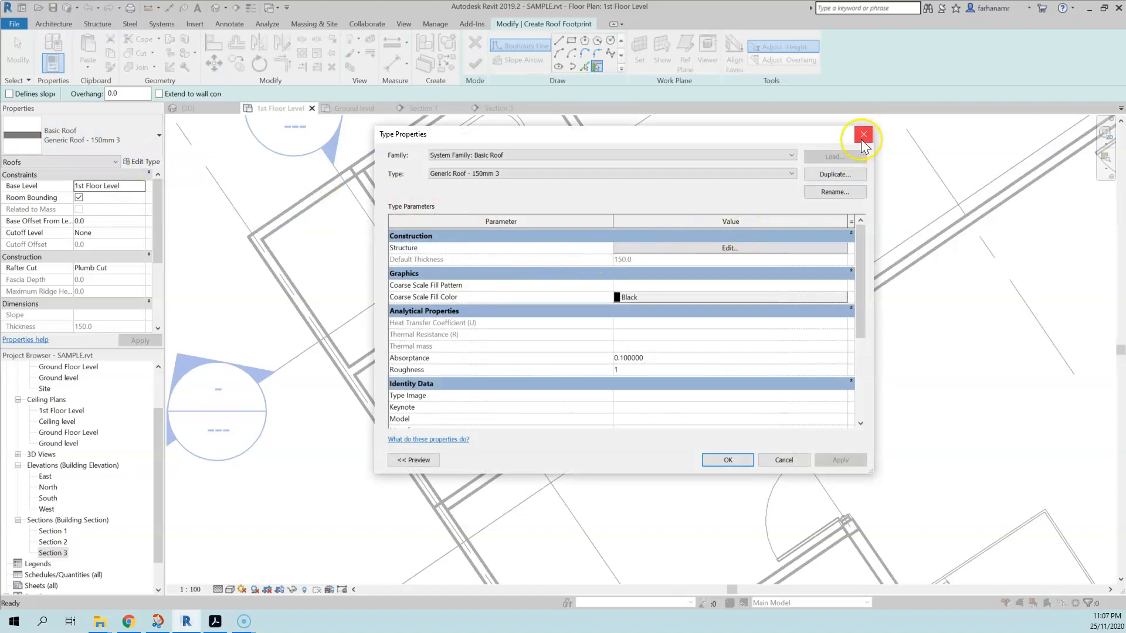
click(790, 248)
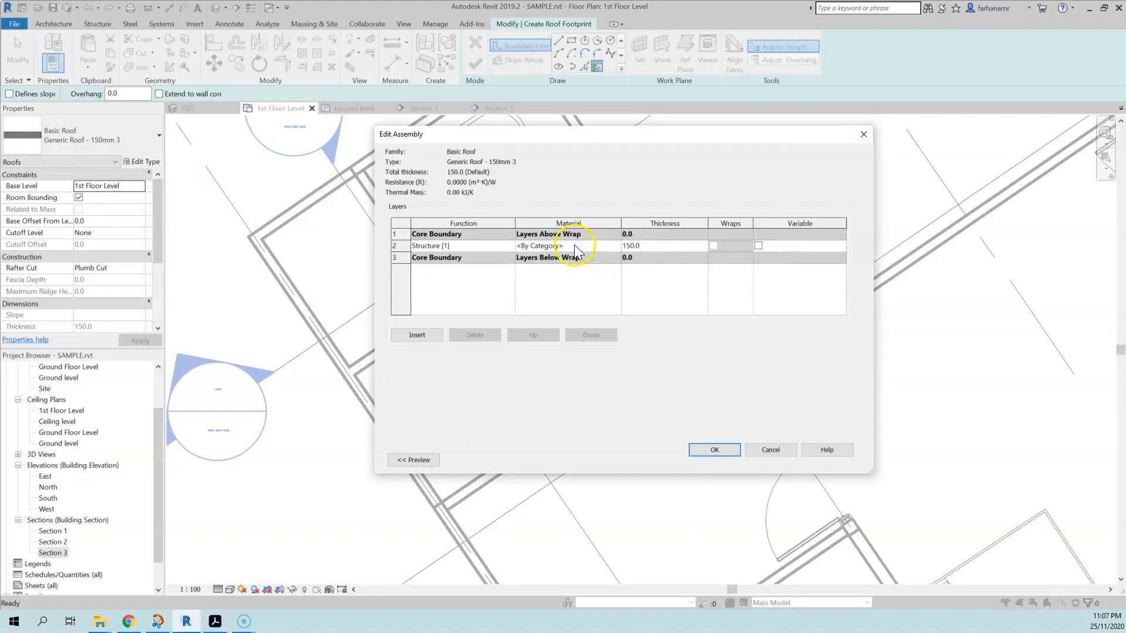
click(863, 134)
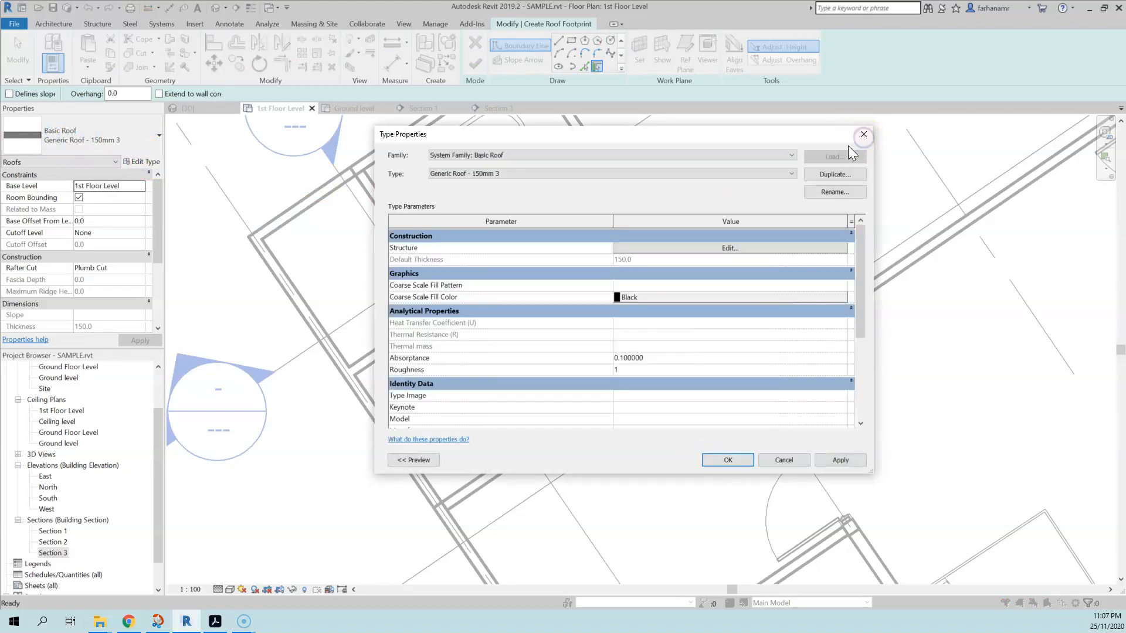
click(860, 139)
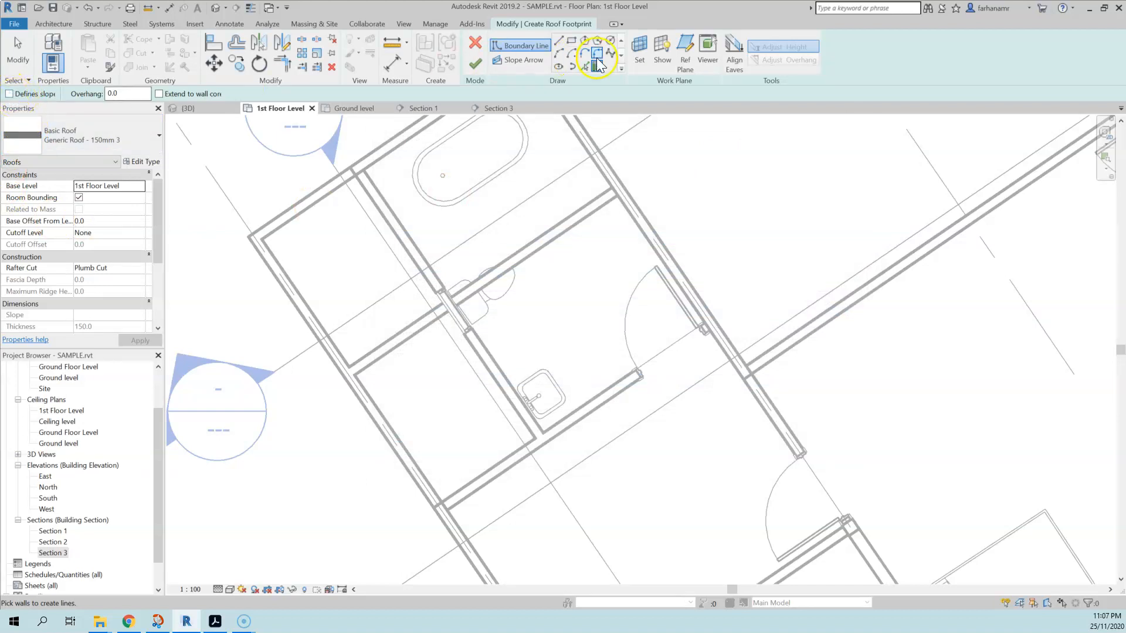
Sketch a four-sided flat roof boundary along the walls enclosing the two compartments west of the angled bathroom, and finish the roof
click(560, 42)
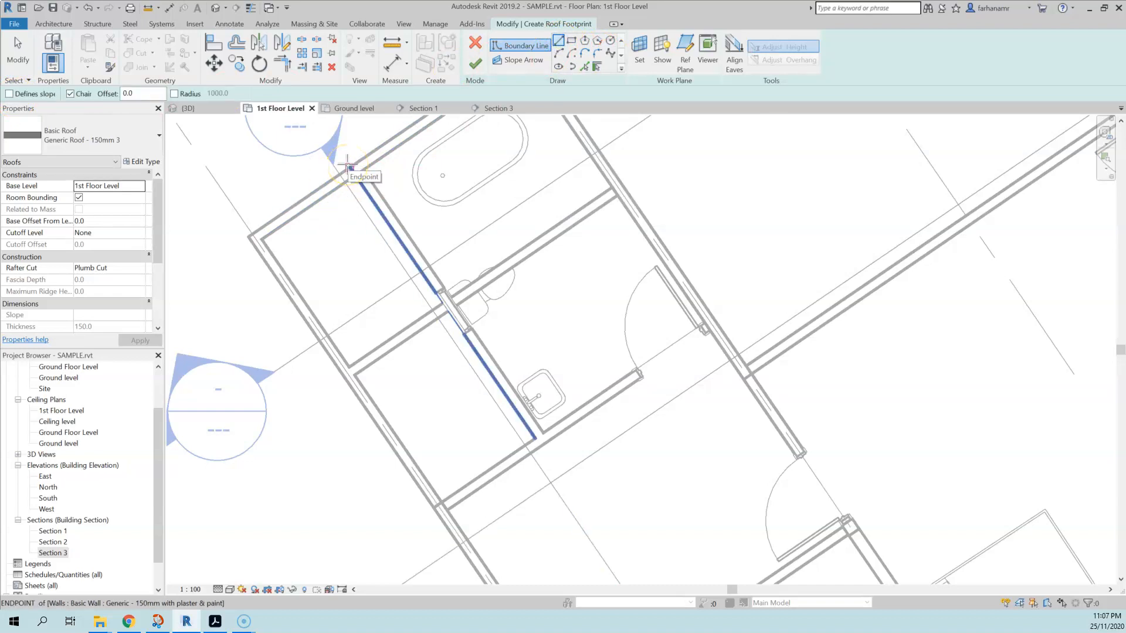
click(354, 176)
click(353, 174)
click(256, 237)
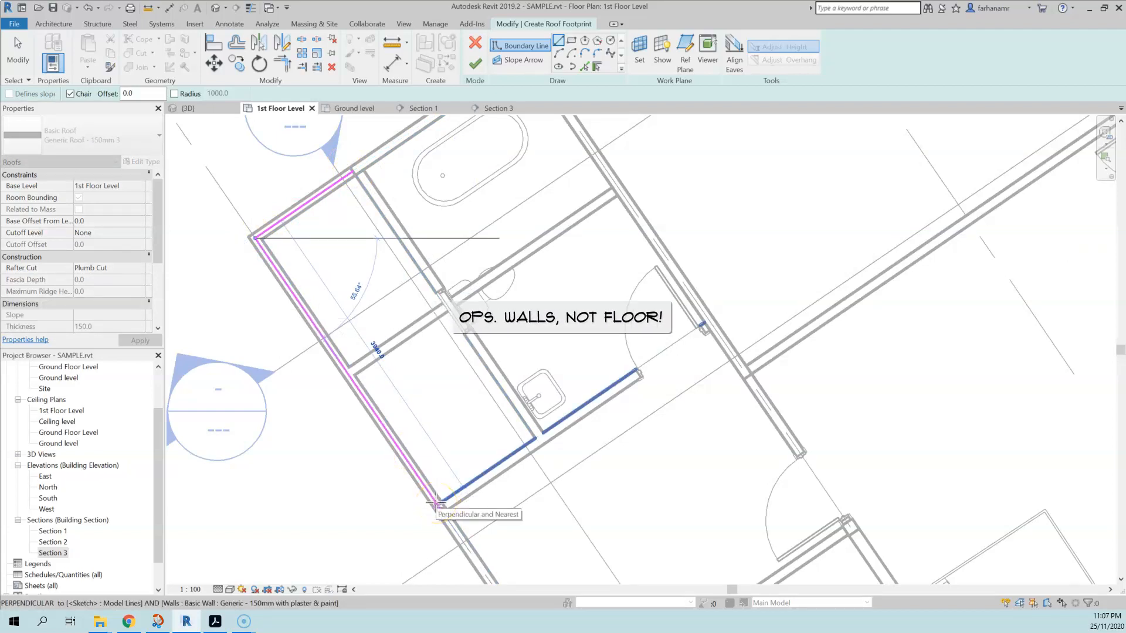
scroll(437, 502, up, 3)
click(437, 502)
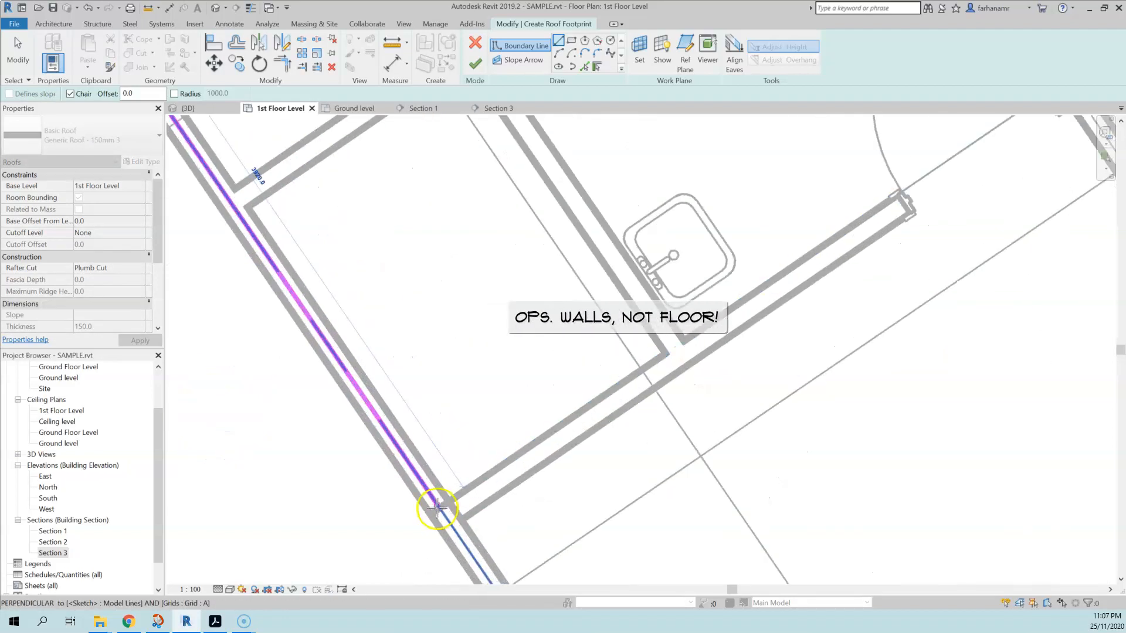
click(665, 352)
scroll(665, 352, down, 3)
click(414, 296)
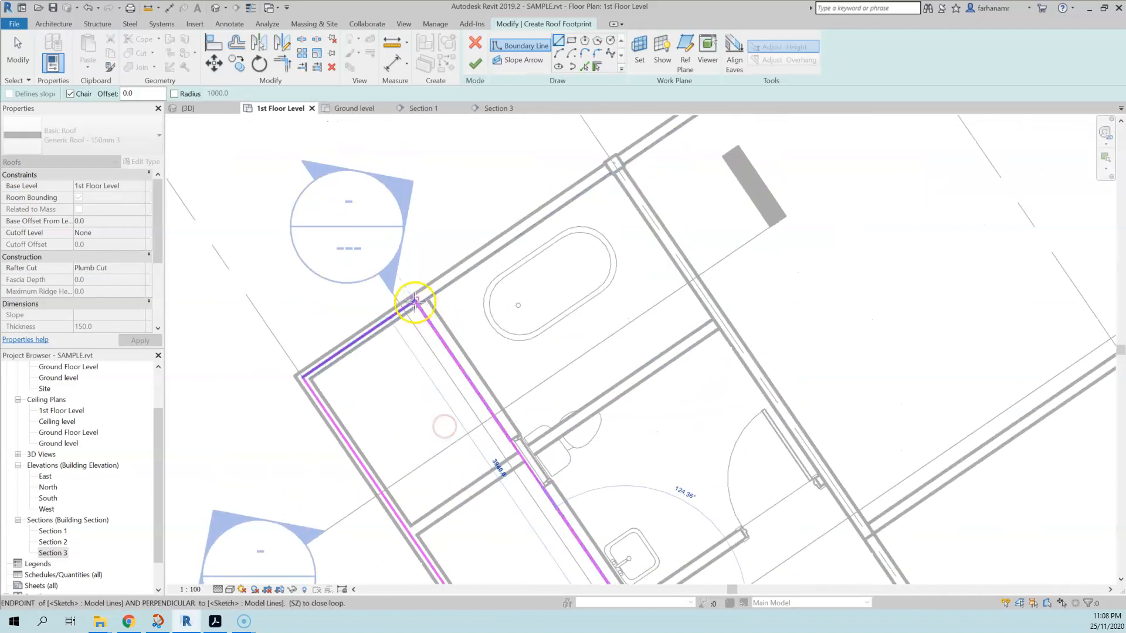
click(475, 63)
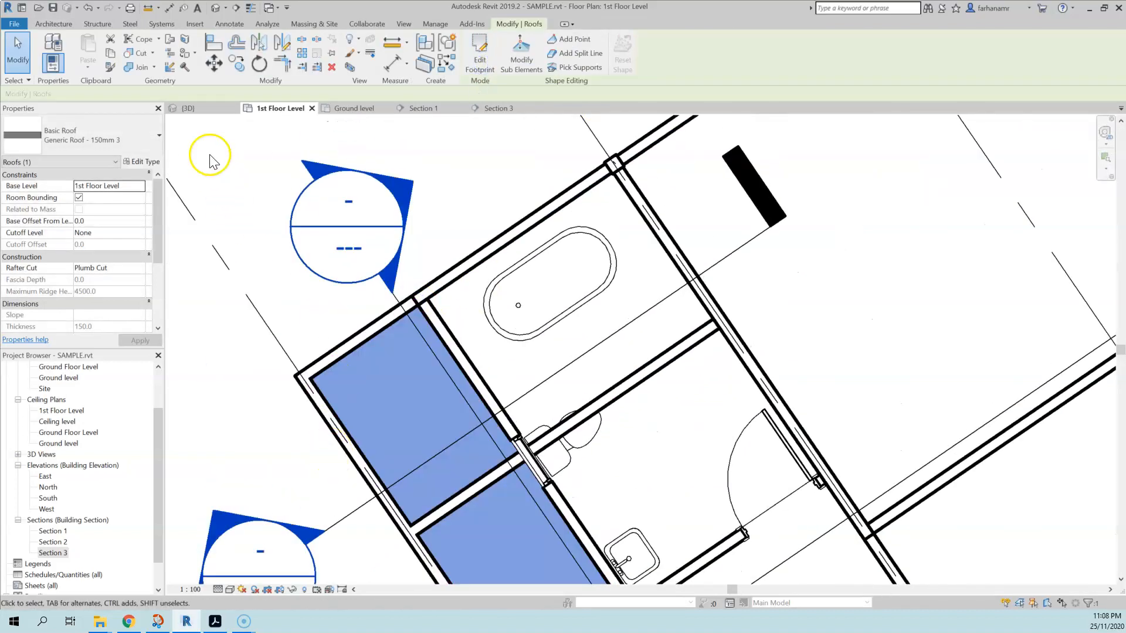
Examine the new roof and the walls around it, comparing the 3D view with the 1st Floor Level plan
click(200, 107)
shift+middle_drag(522, 492, 798, 353)
click(279, 109)
click(315, 371)
scroll(427, 395, down, 2)
click(402, 377)
click(176, 106)
shift+middle_drag(565, 381, 535, 192)
scroll(534, 194, up, 5)
scroll(543, 213, down, 6)
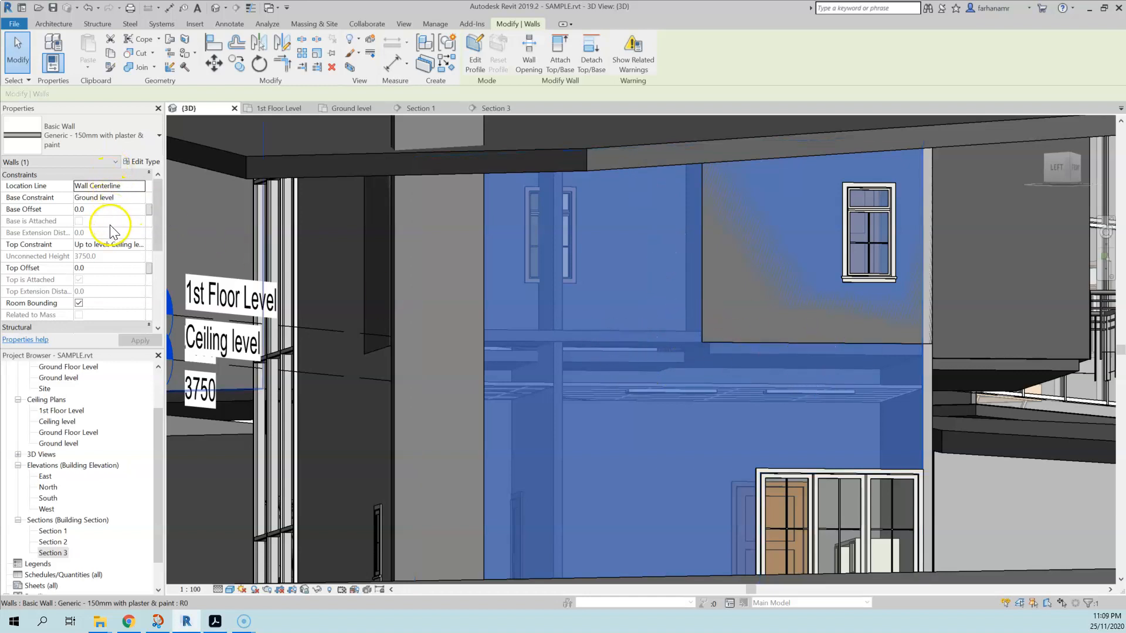
Set the ground-level wall's top constraint to Up to level: 1st Floor Level and detach its top from the upper roof
click(142, 244)
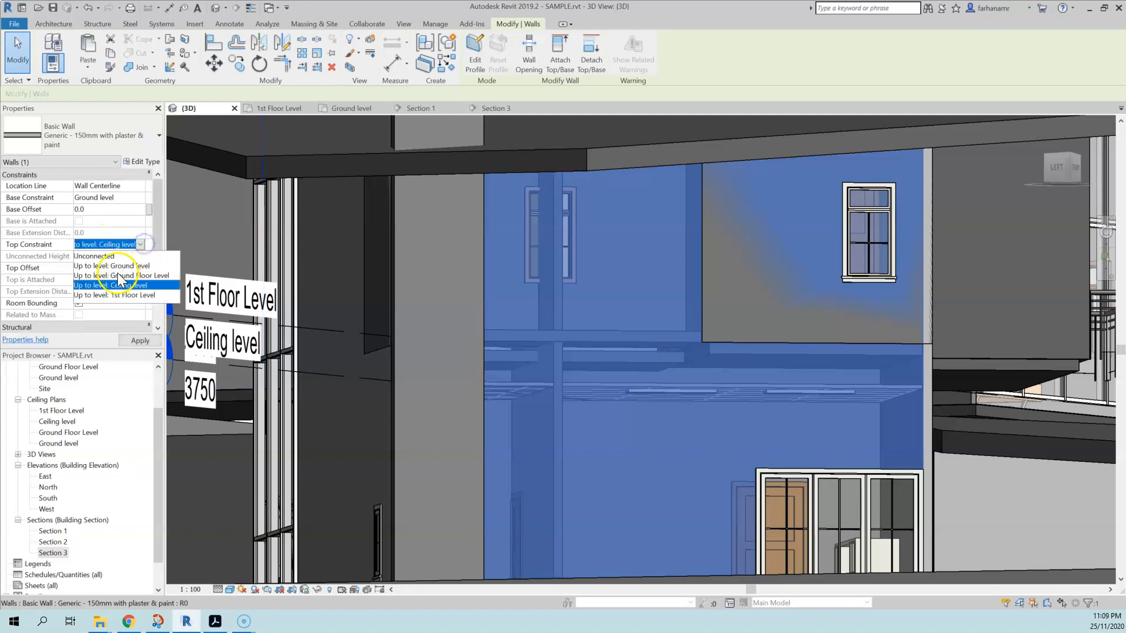
click(146, 295)
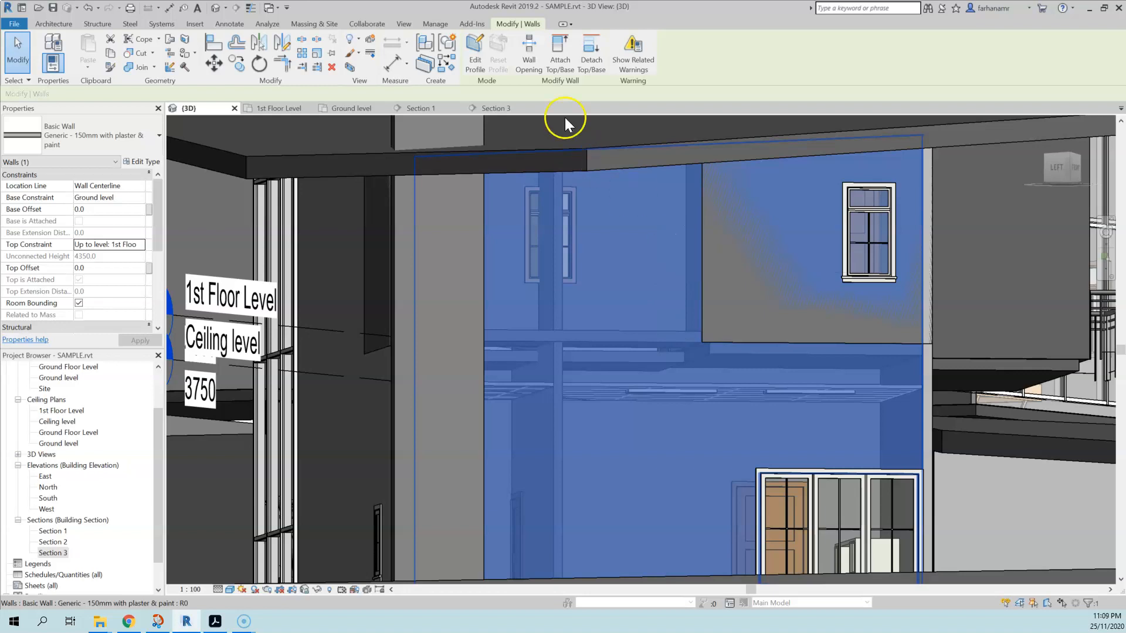
click(596, 69)
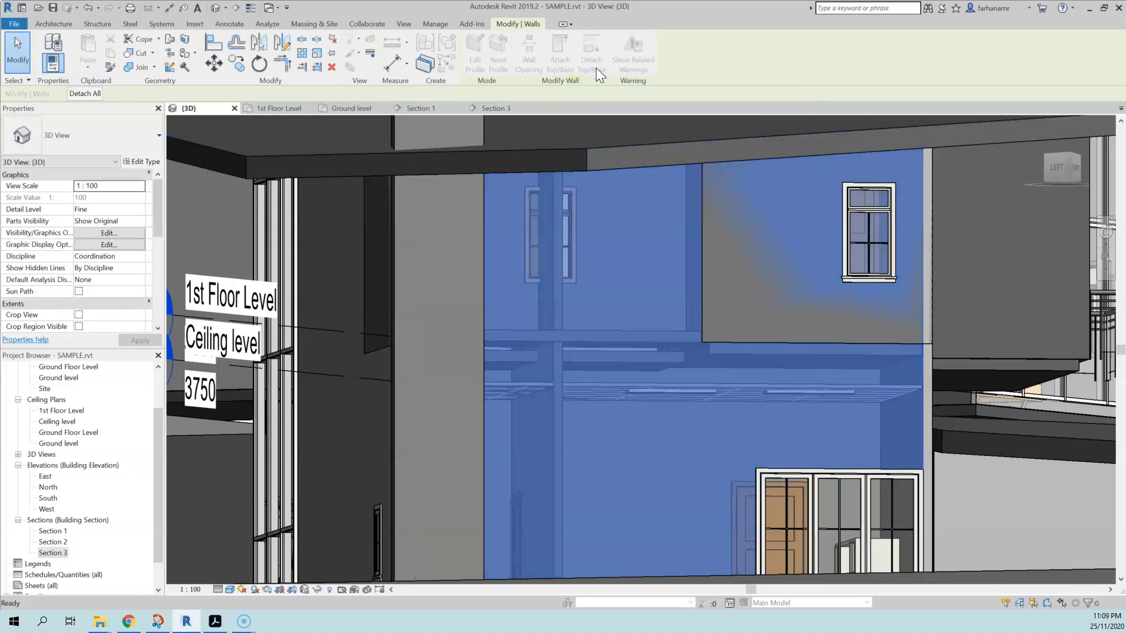
click(693, 147)
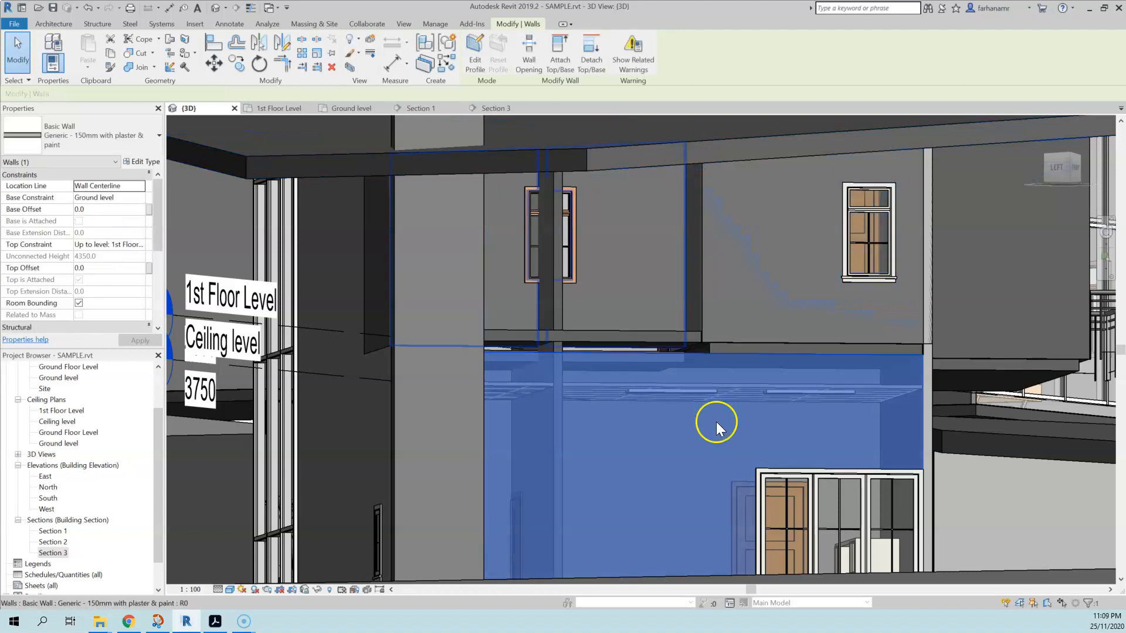
click(119, 246)
click(141, 245)
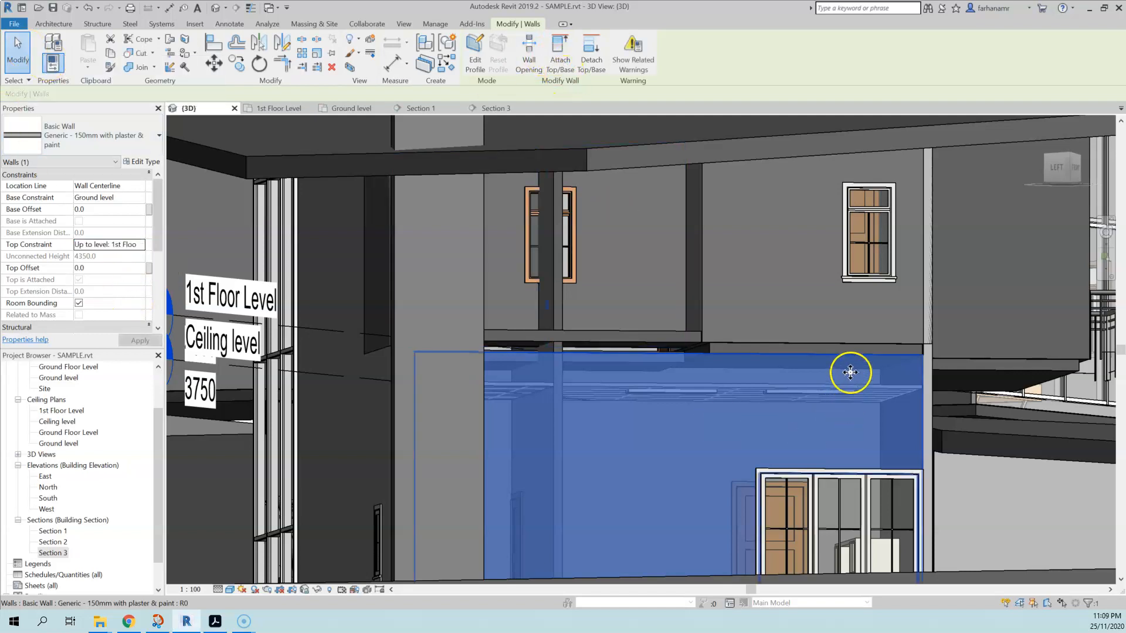
Detach the top of the same ground-level wall from the 150mm first-floor slab
scroll(851, 373, up, 2)
scroll(851, 373, down, 1)
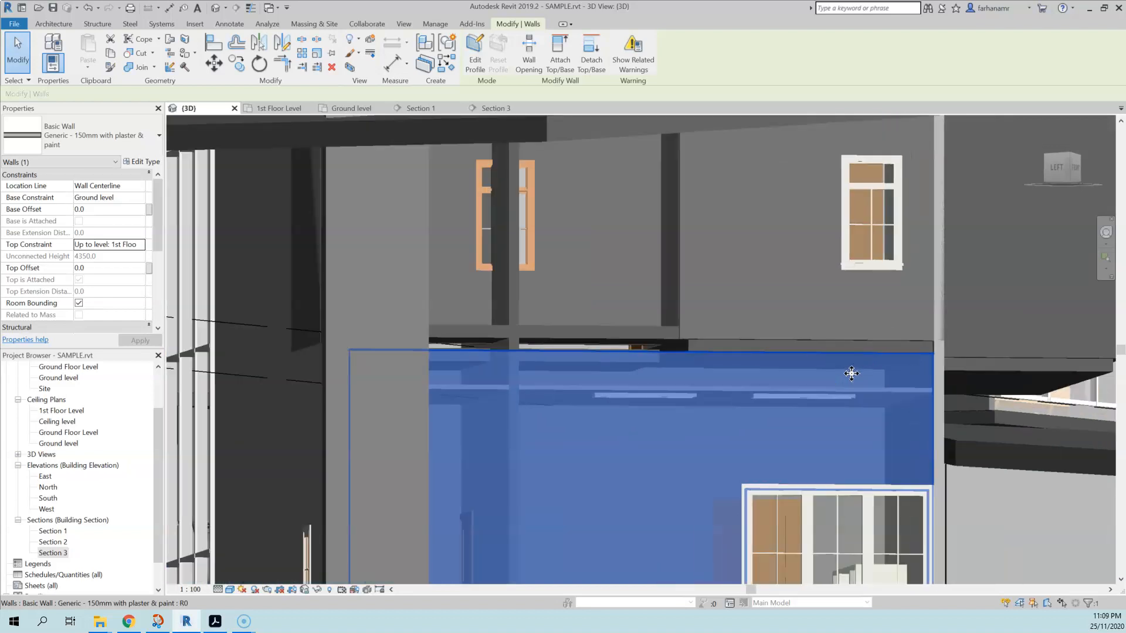
middle_drag(844, 367, 839, 388)
click(778, 420)
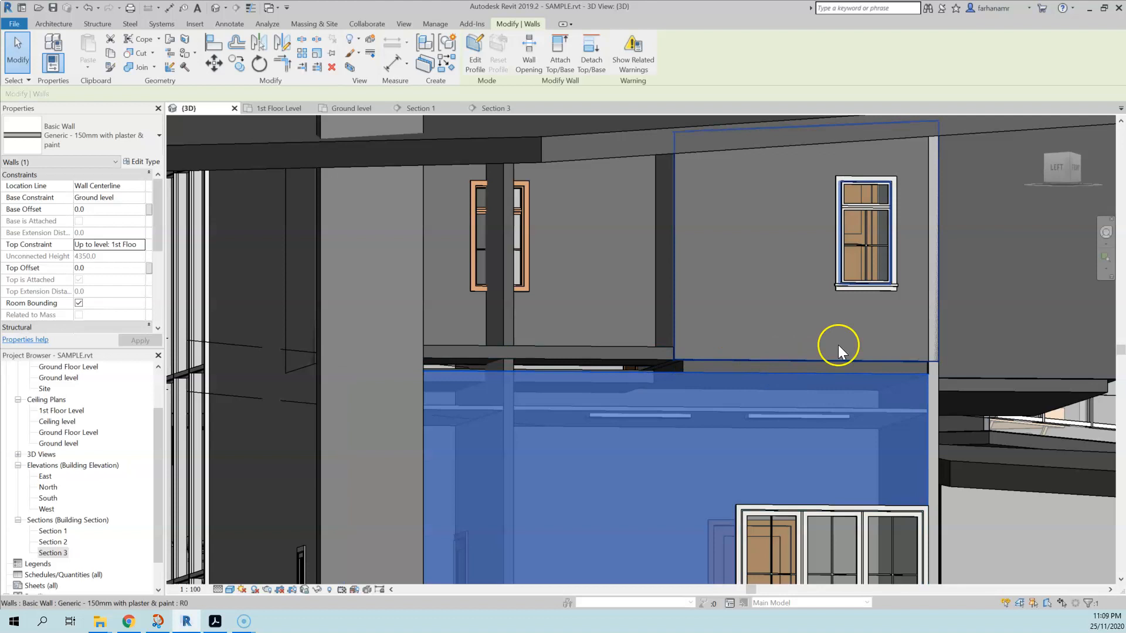
click(598, 69)
click(719, 369)
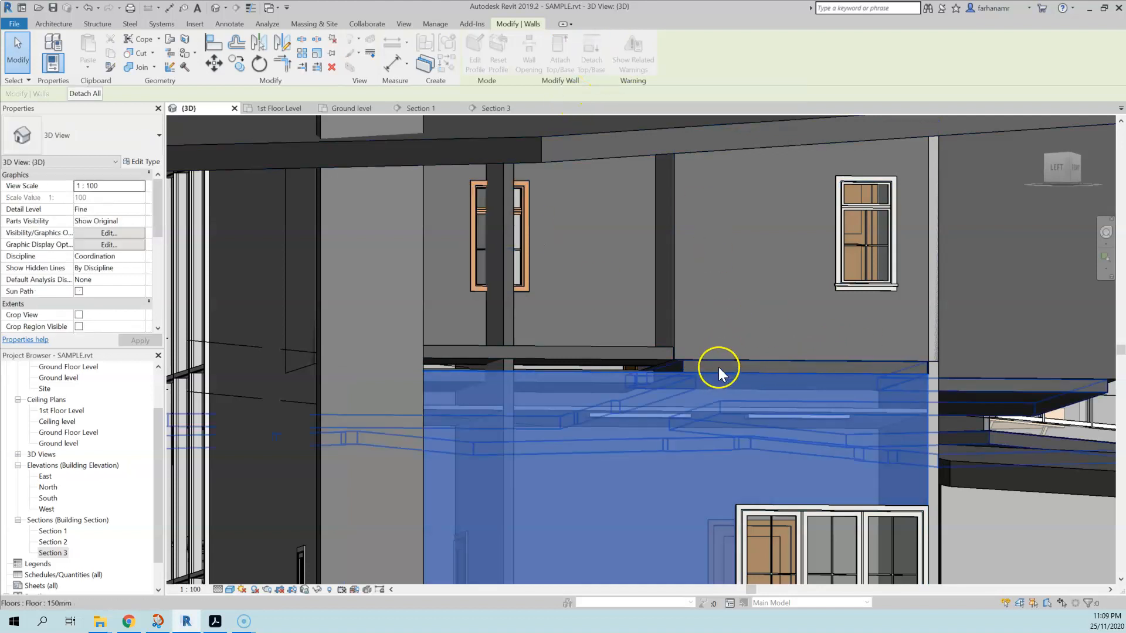
click(731, 434)
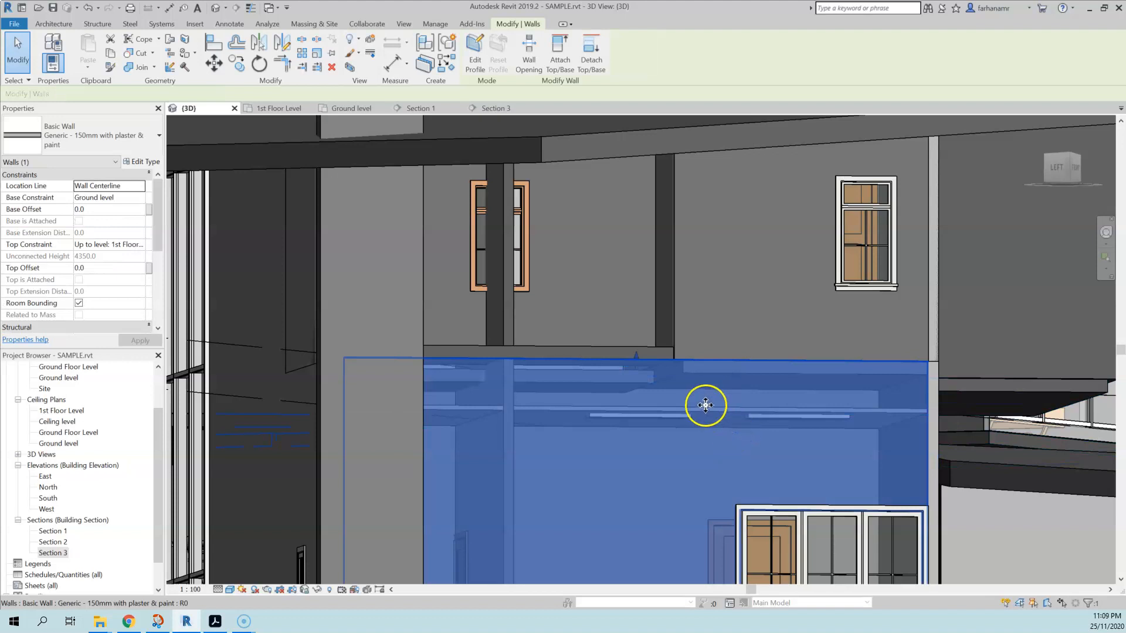
Set the base offset of the flat 150mm roof beside the angled bathroom to -150 from 1st Floor Level
shift+middle_drag(762, 384, 591, 390)
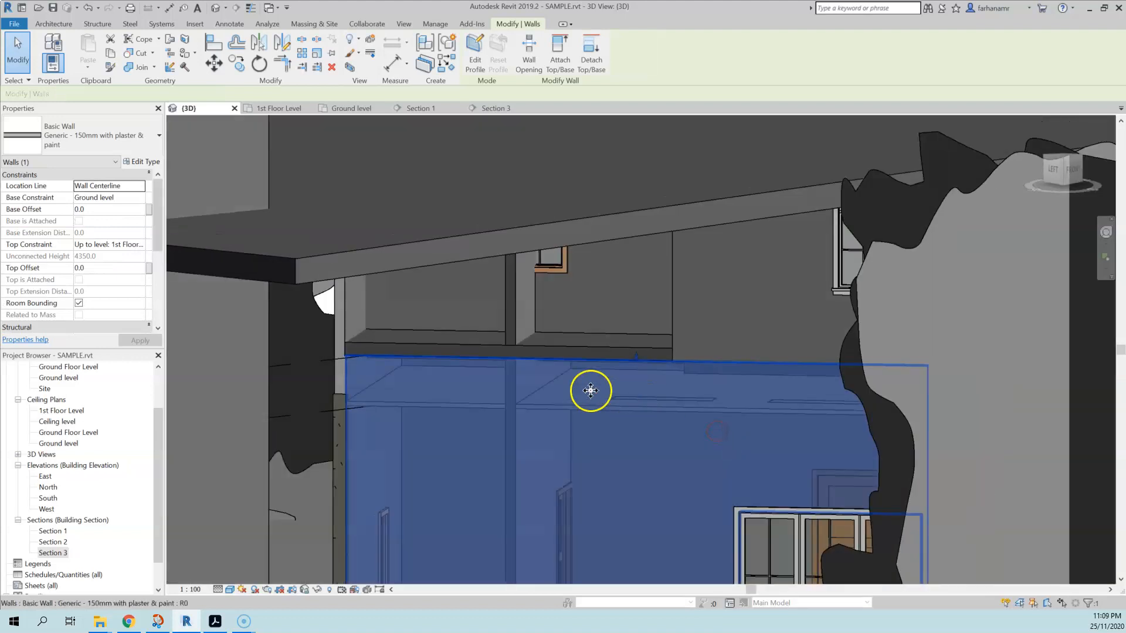
scroll(596, 377, up, 5)
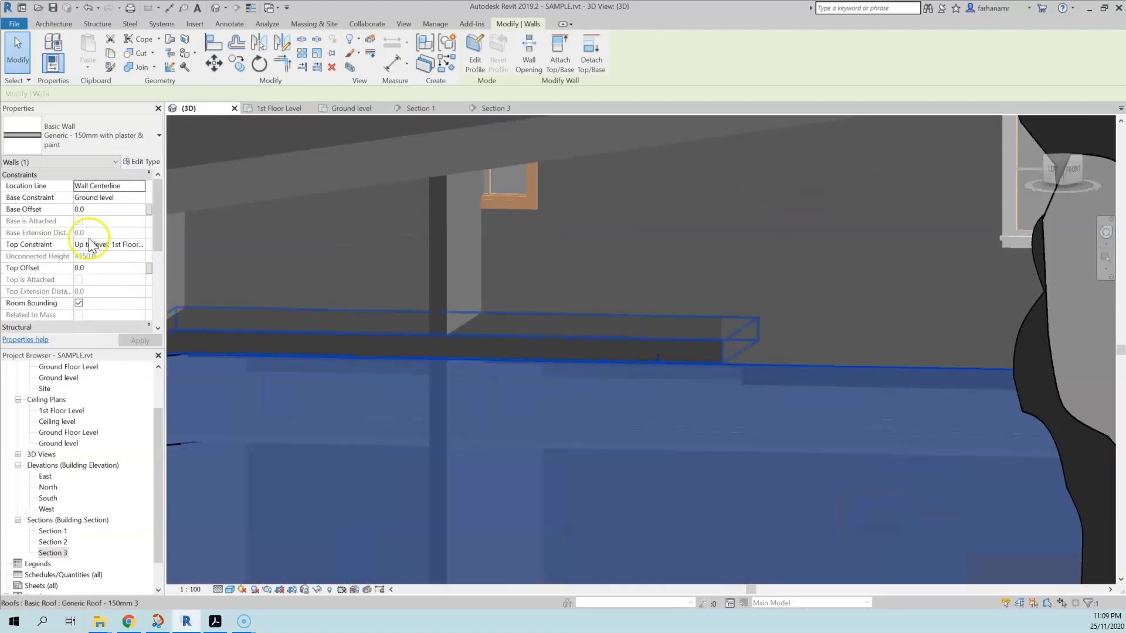
key(Escape)
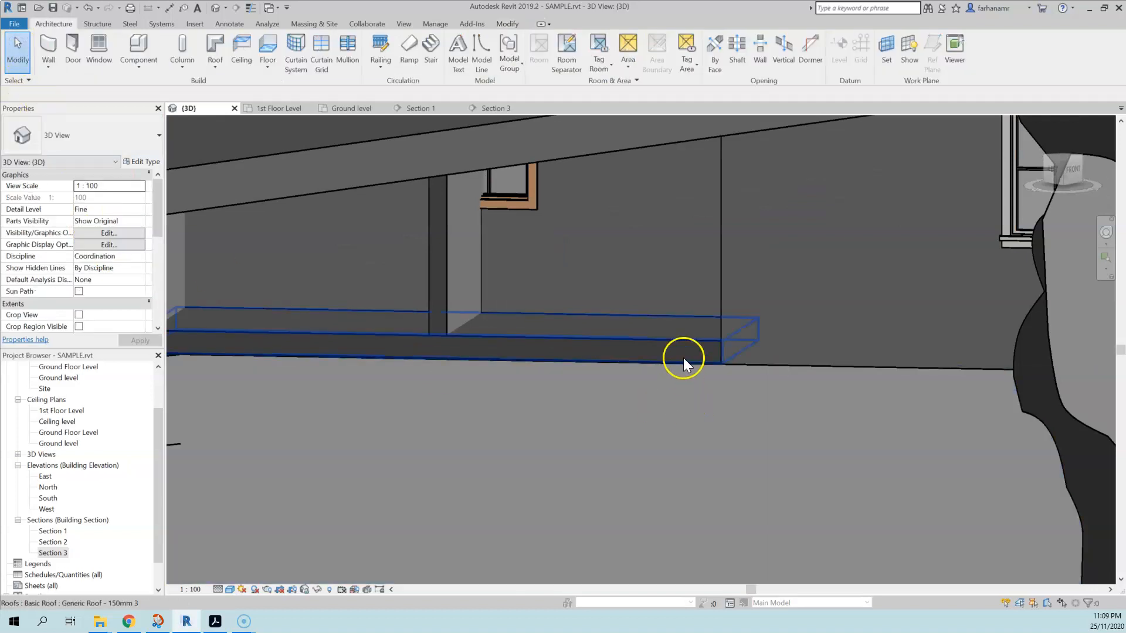
click(709, 344)
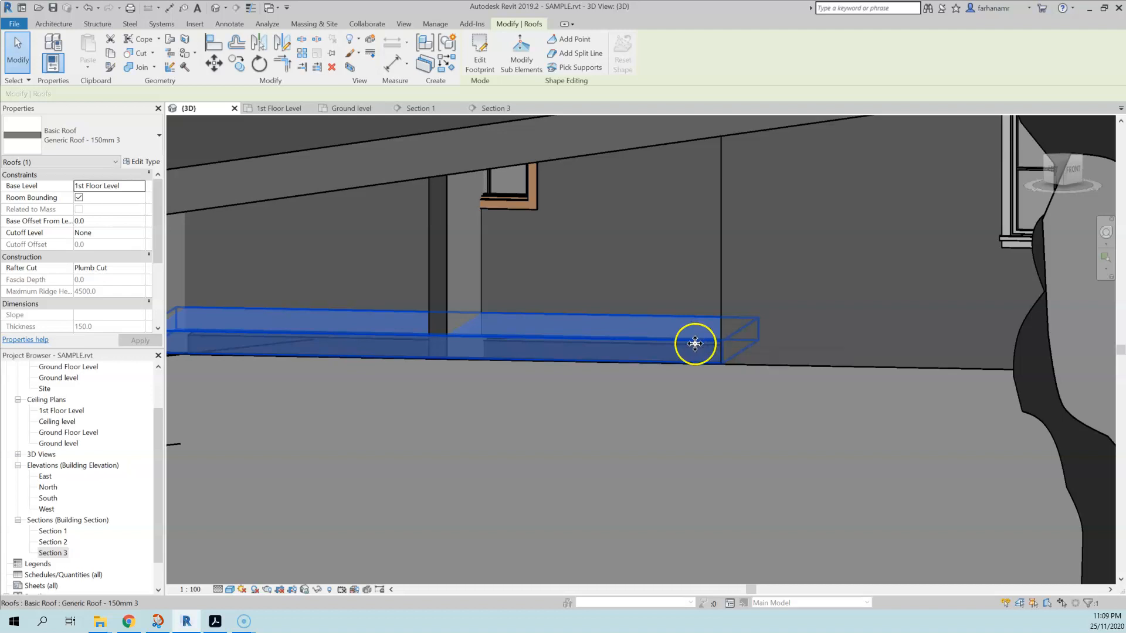
click(89, 218)
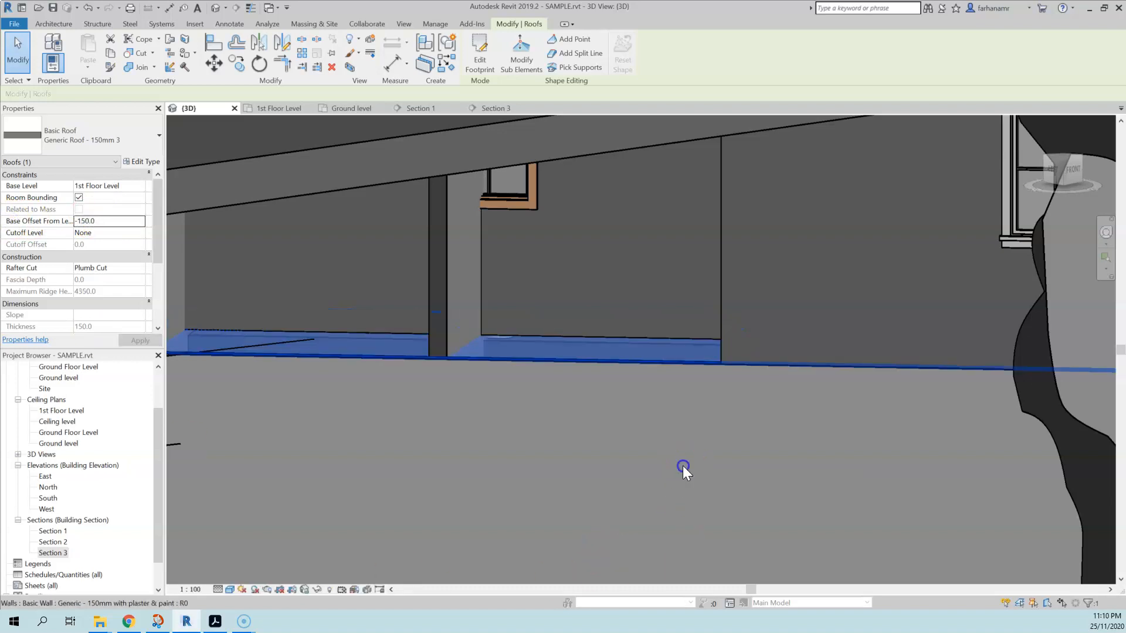
click(744, 562)
Examine the exterior walls around the lowered flat roof and stair glazing, from close up and from outside the house
scroll(744, 410, down, 2)
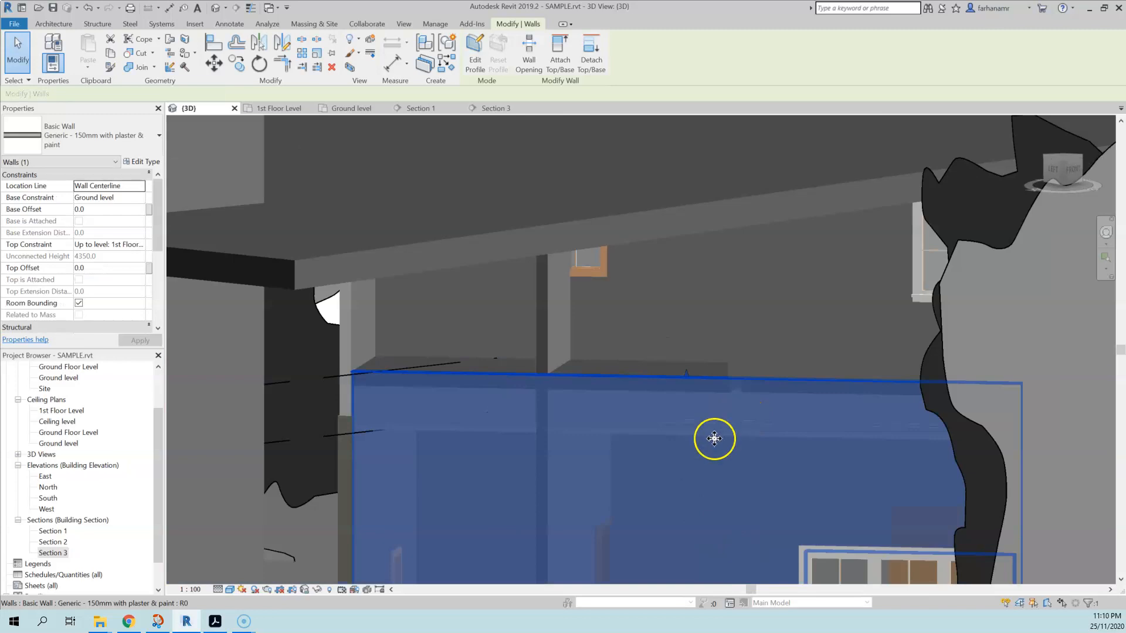
click(228, 177)
shift+middle_drag(598, 467, 659, 420)
shift+middle_drag(453, 384, 641, 423)
click(467, 409)
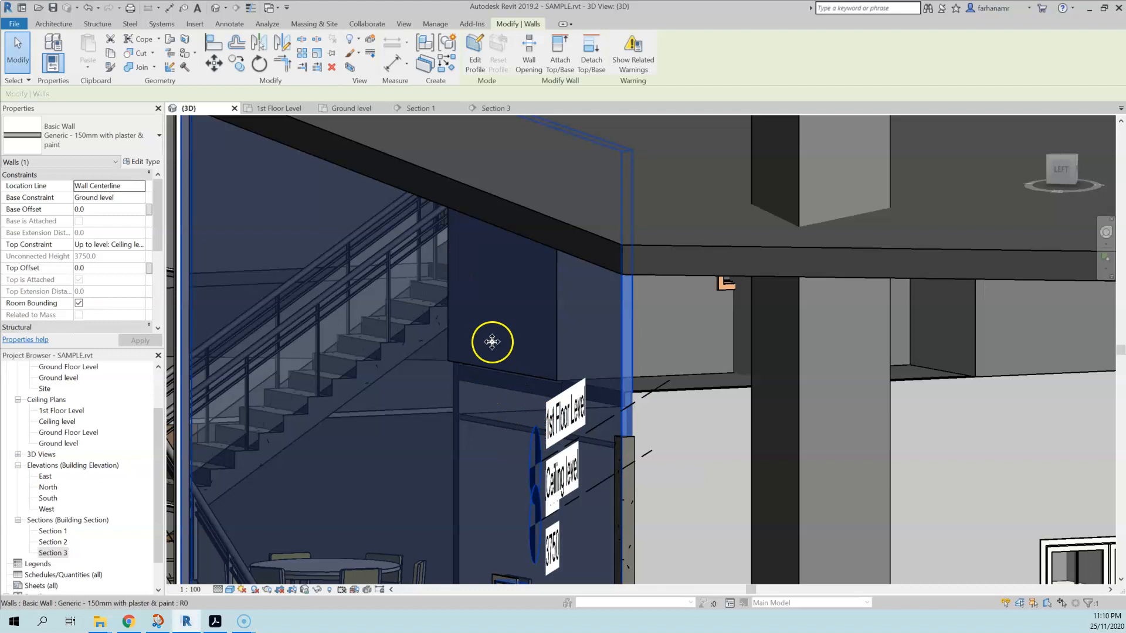
scroll(515, 494, down, 2)
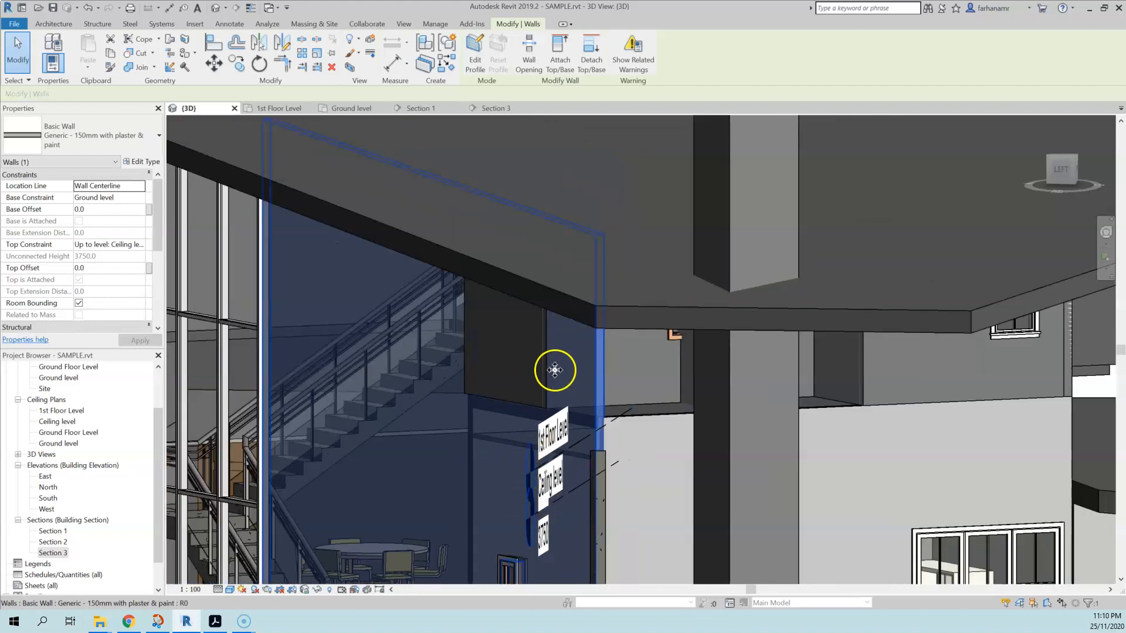
middle_drag(597, 502, 808, 565)
click(809, 566)
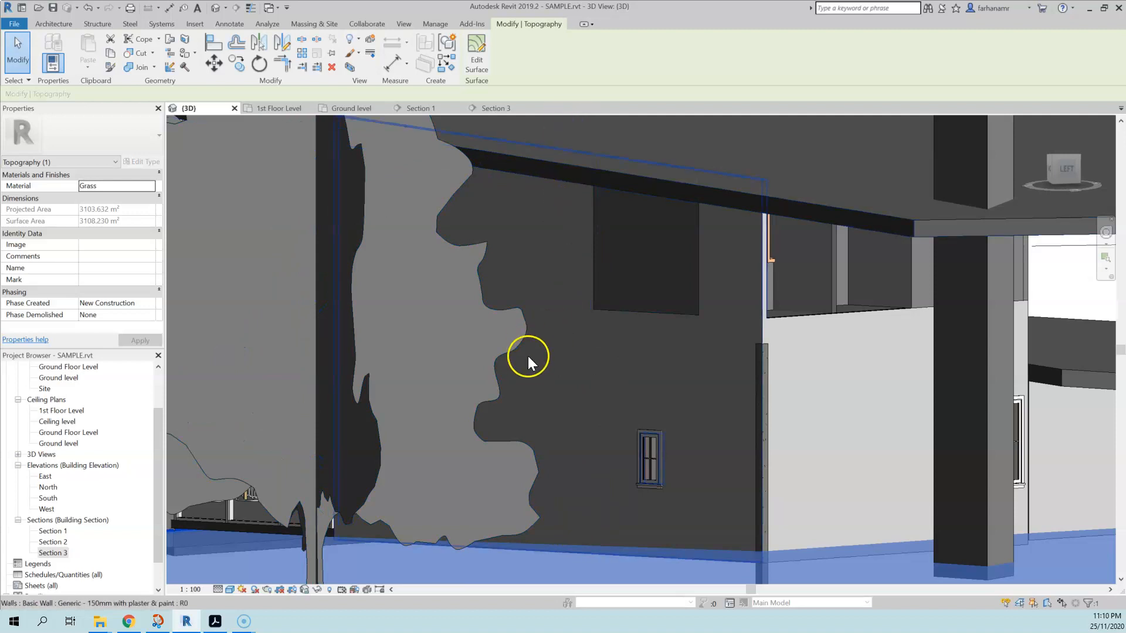
scroll(528, 370, down, 5)
click(423, 379)
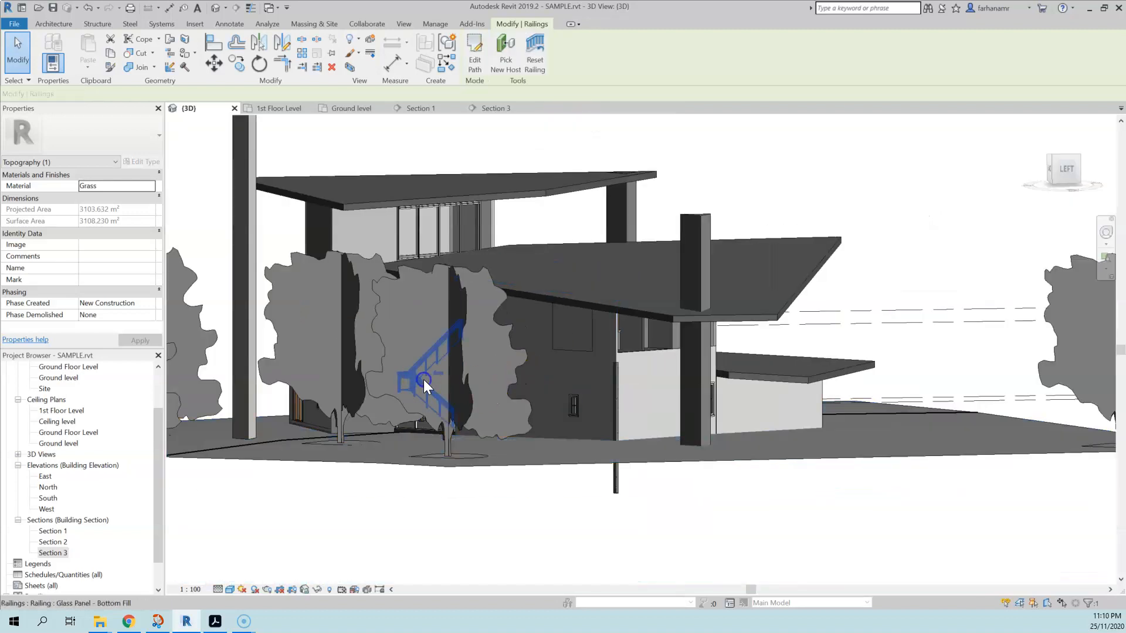
click(416, 317)
Hide the Shumard Oak trees around the house in the 3D view
middle_drag(478, 399, 490, 422)
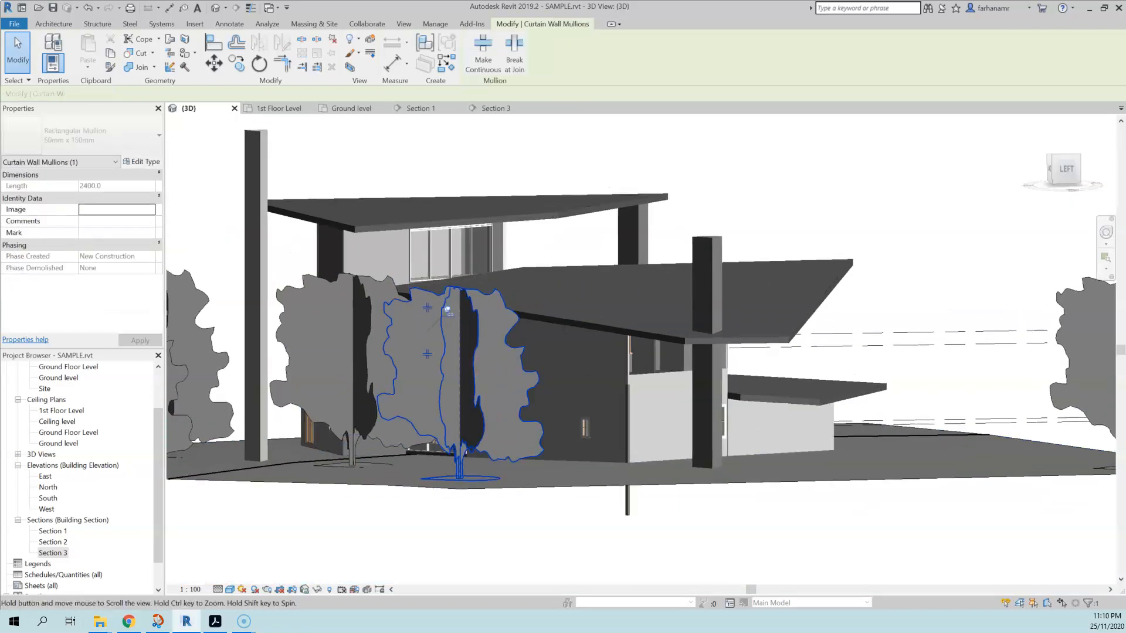
click(471, 453)
ctrl+click(289, 423)
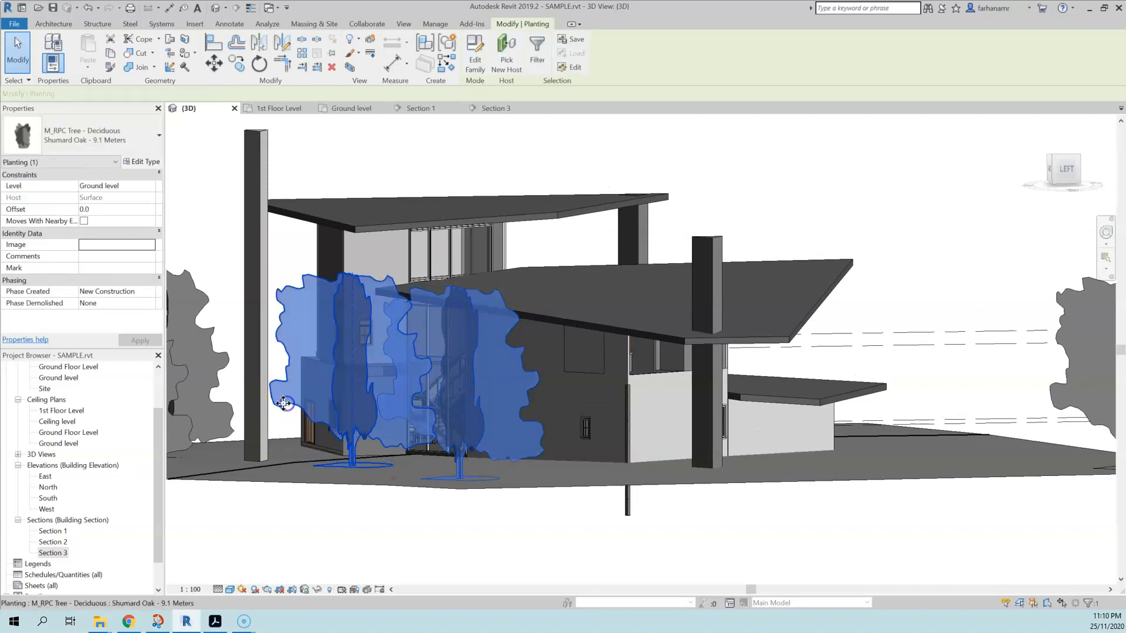
ctrl+click(184, 454)
ctrl+click(1099, 414)
right_click(501, 376)
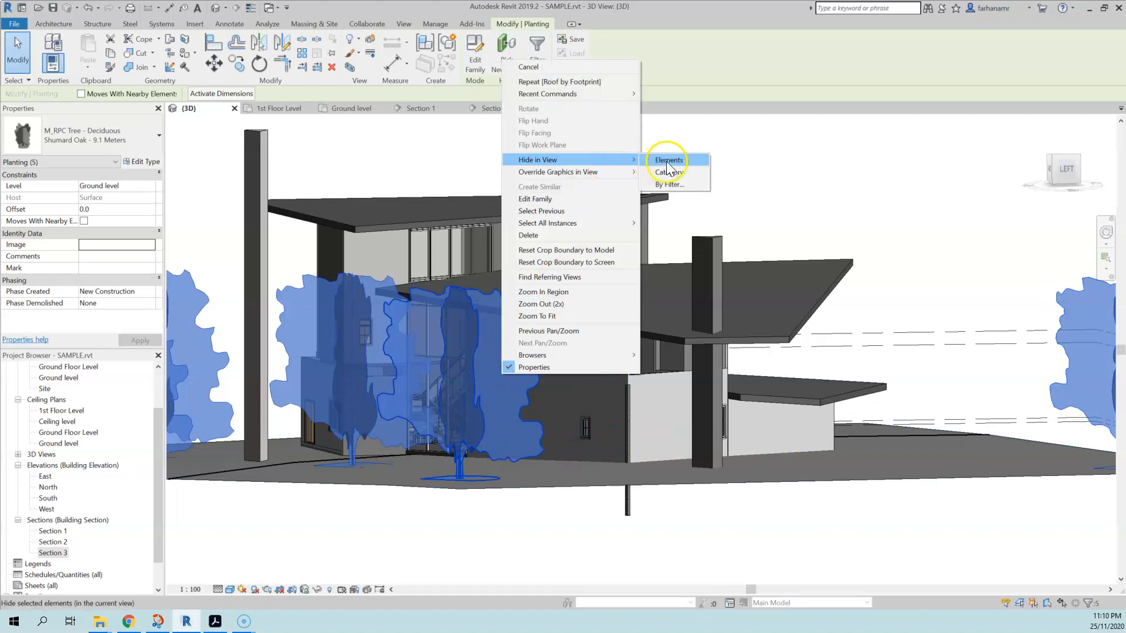
click(668, 161)
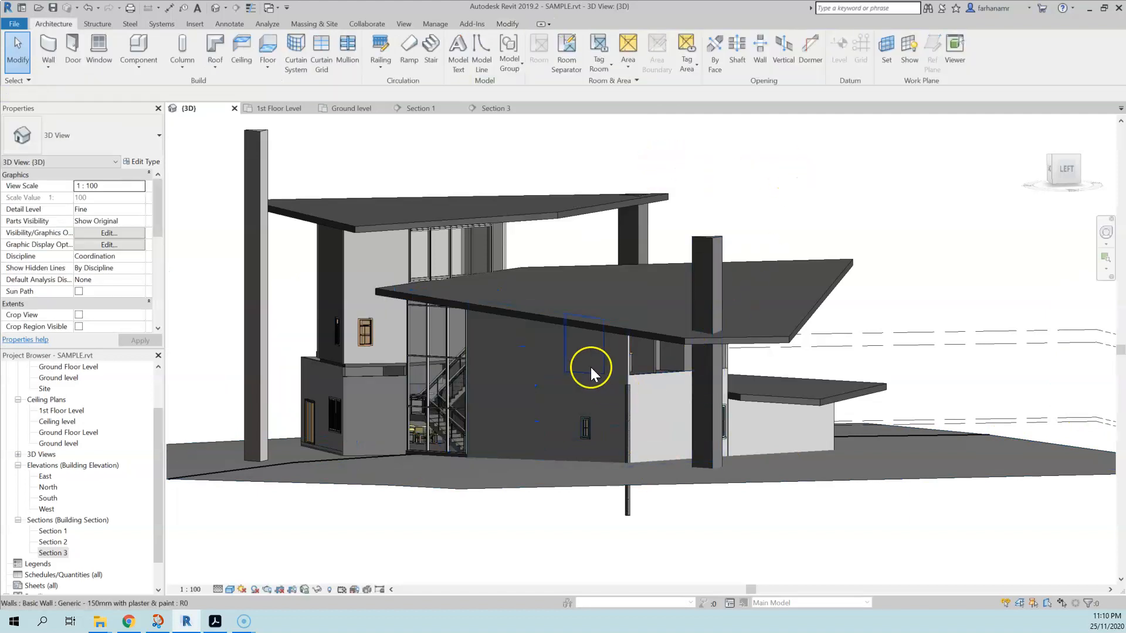
Open the profile of the tall exterior wall beside the stair glazing for editing, accepting the removal of its top and base attachments
scroll(590, 367, up, 5)
shift+middle_drag(671, 394, 772, 393)
middle_drag(762, 309, 799, 367)
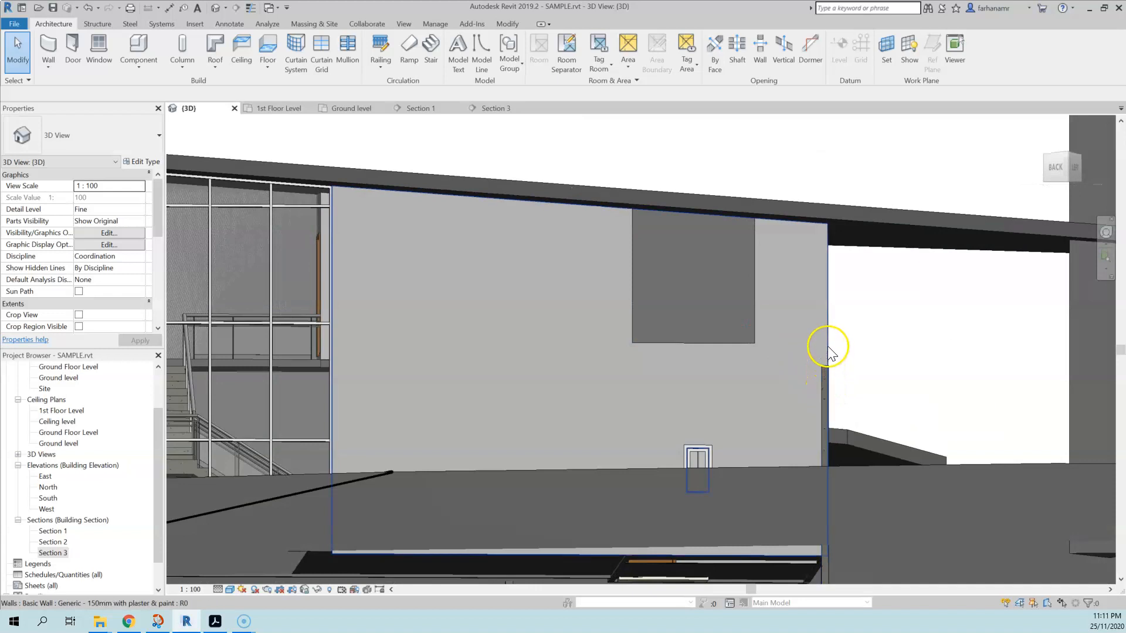
double_click(769, 386)
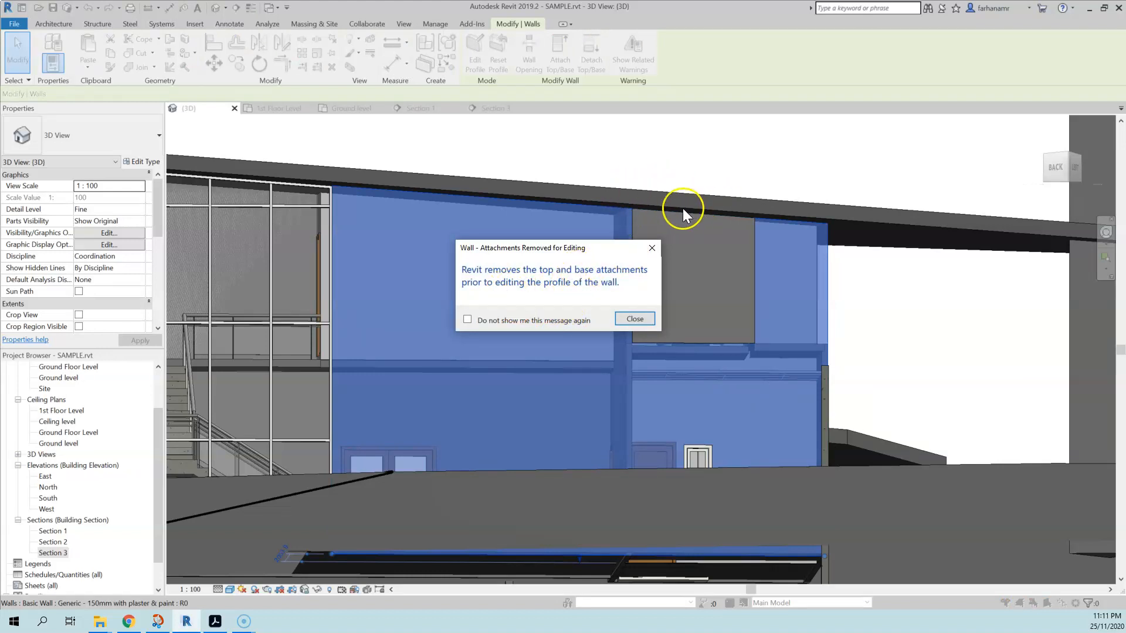
click(637, 321)
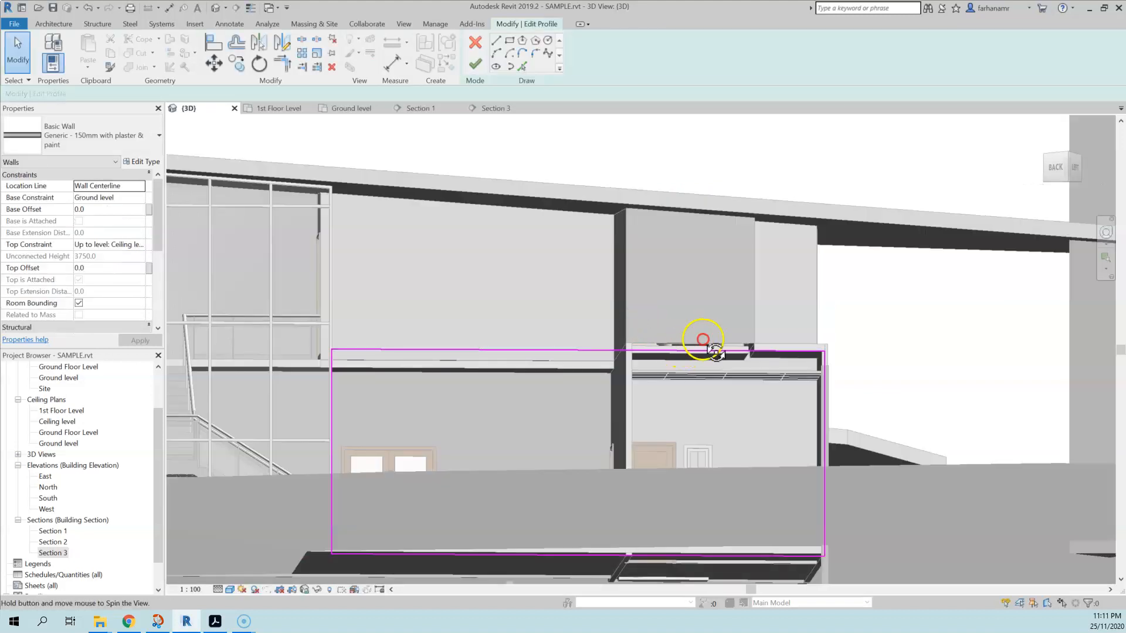
Raise the top line of the wall profile to the upper edge of the first-floor compartment base, removing the conflicting constraints
shift+middle_drag(716, 352, 663, 333)
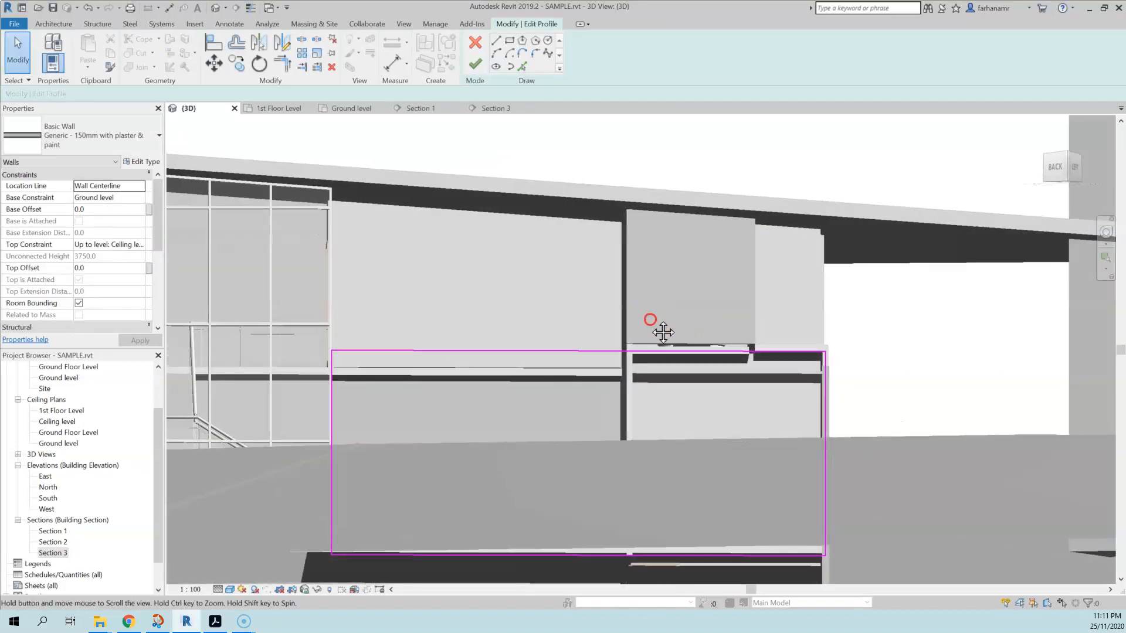
scroll(663, 333, up, 2)
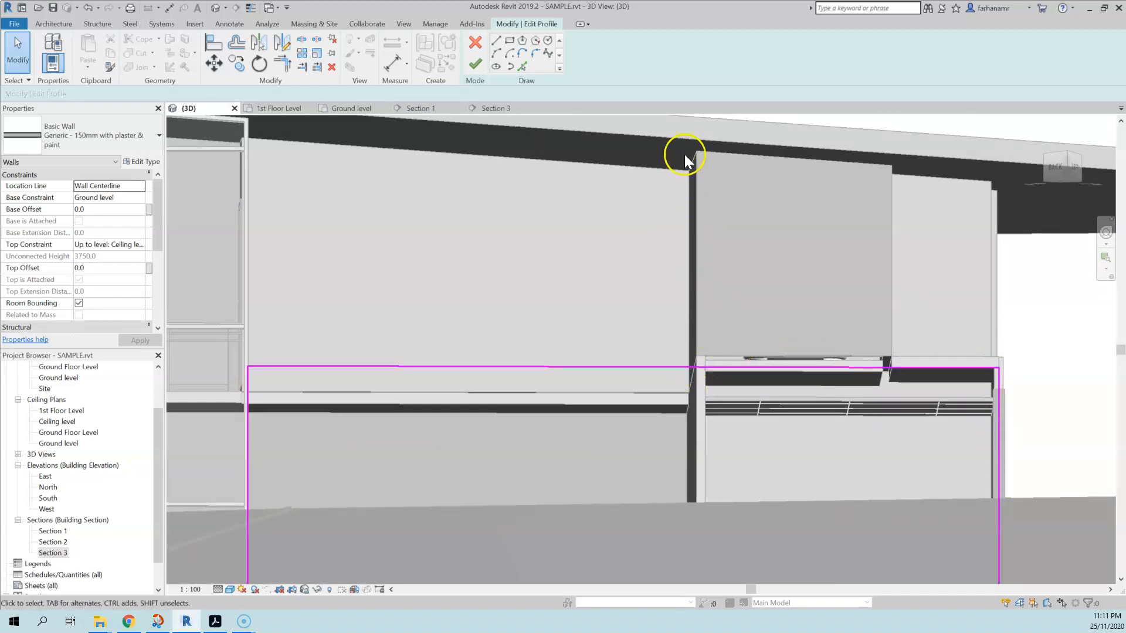
scroll(997, 404, up, 4)
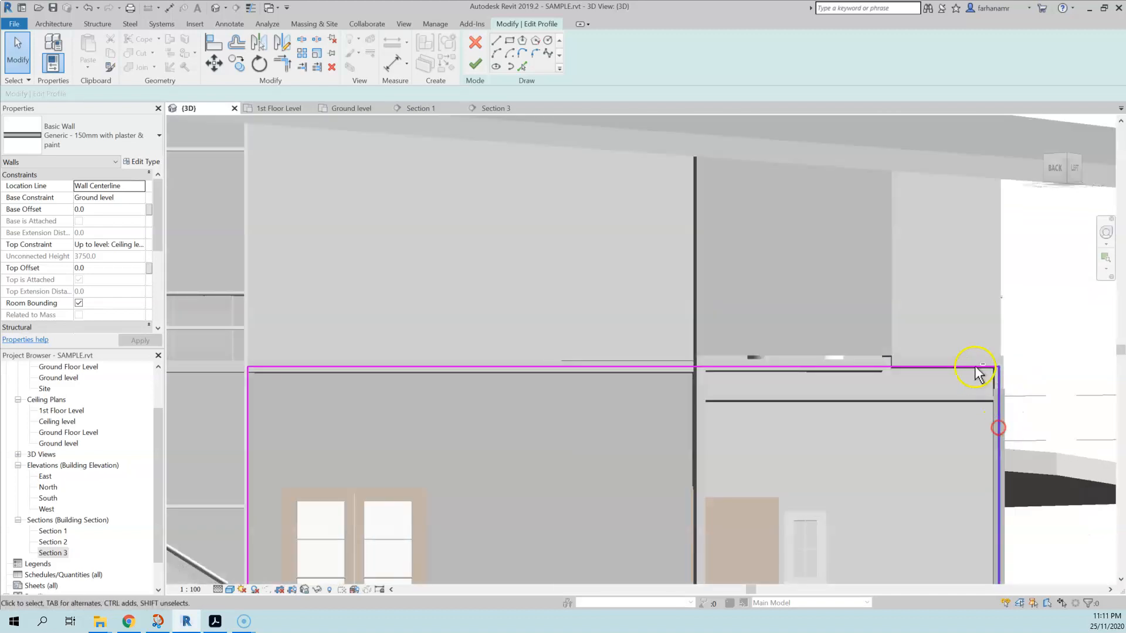
scroll(973, 371, up, 2)
click(991, 368)
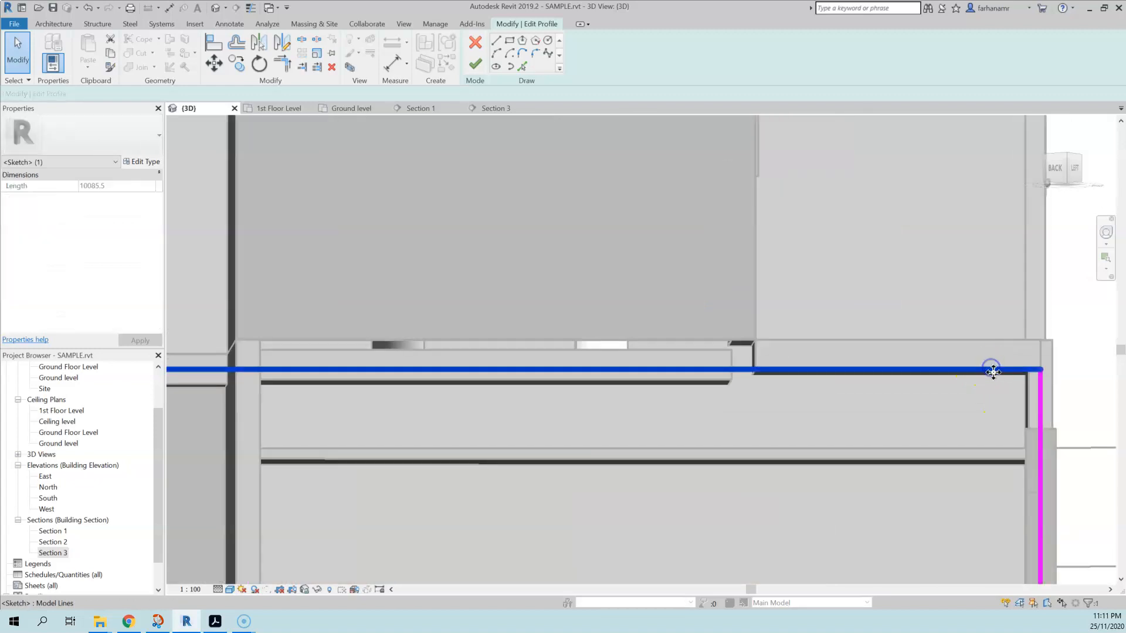
drag(992, 367, 992, 339)
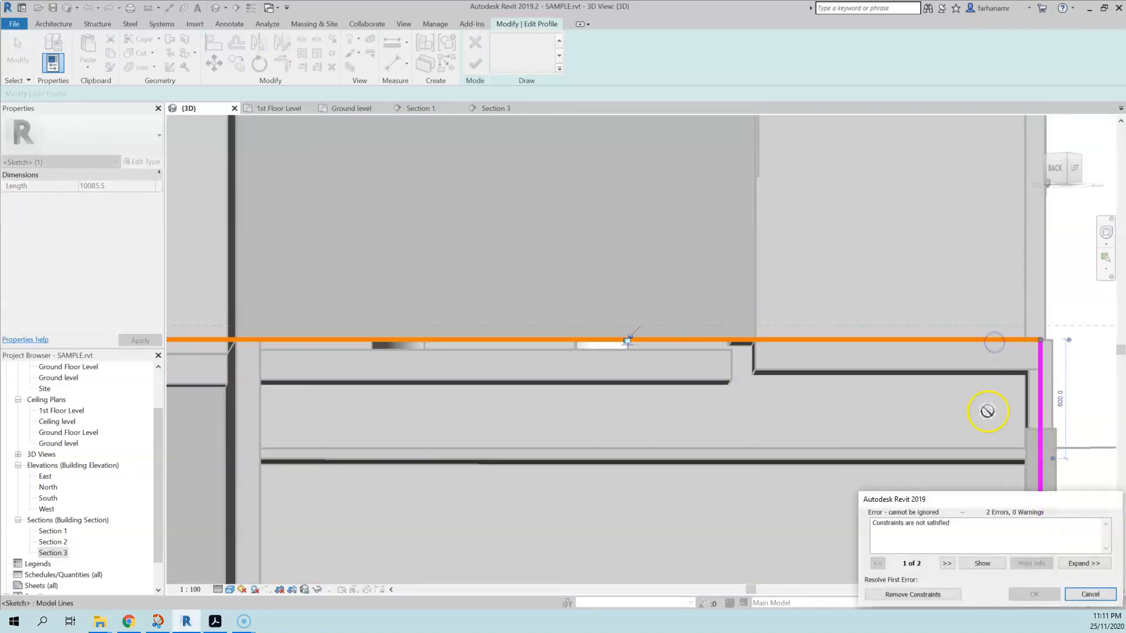
click(934, 595)
Draw a vertical profile line from the top line up the compartment's edge to the sloped roof, and a line following the roof's underside
mouse_move(650, 453)
shift+middle_down()
mouse_move(661, 301)
mouse_move(692, 282)
mouse_move(684, 222)
mouse_move(745, 369)
shift+middle_up()
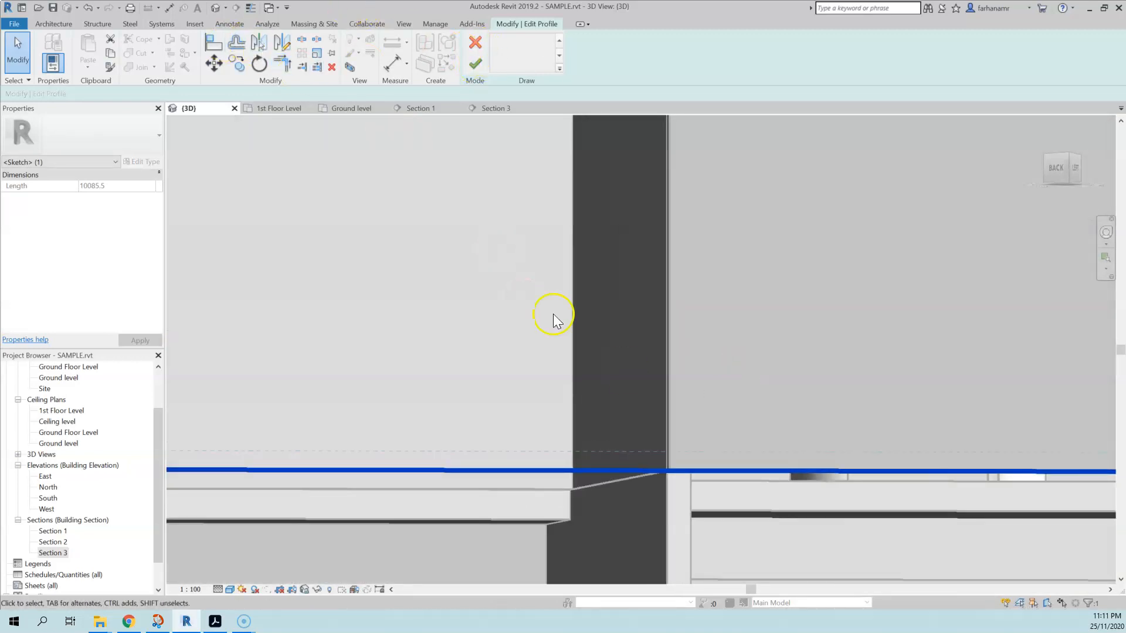
scroll(570, 411, down, 3)
click(638, 472)
click(497, 41)
shift+middle_drag(688, 430, 611, 384)
click(605, 433)
click(604, 233)
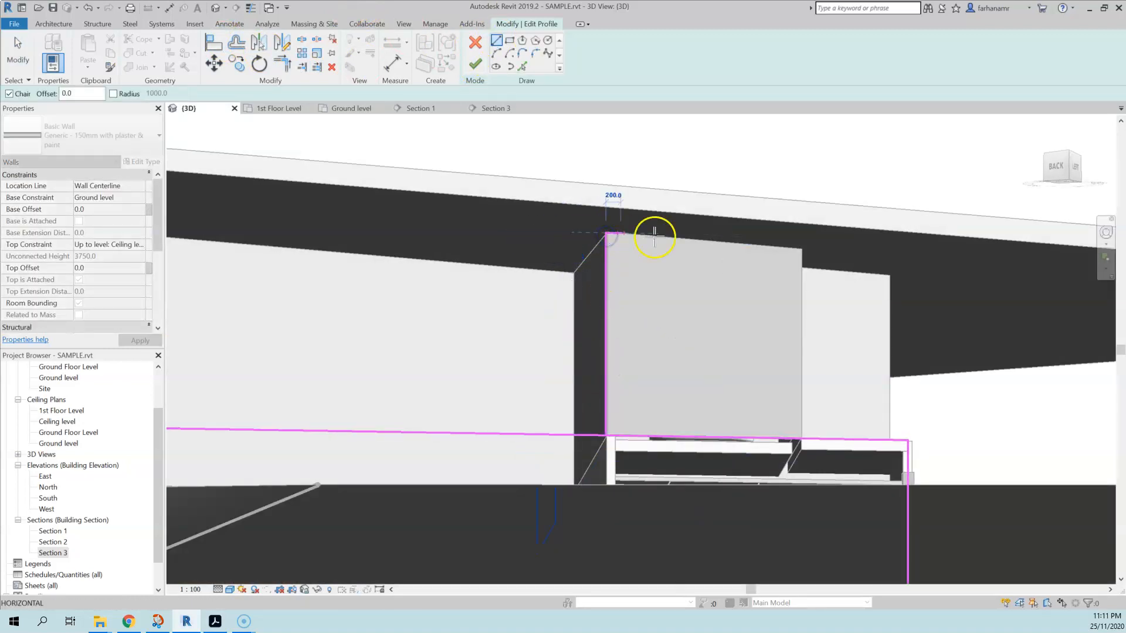
click(769, 246)
key(Escape)
key(Escape)
Trim the profile lines into a closed stepped outline, full height beside the stair glazing and low below the compartments
mouse_move(698, 322)
shift+middle_down()
mouse_move(557, 327)
mouse_move(452, 428)
shift+middle_up()
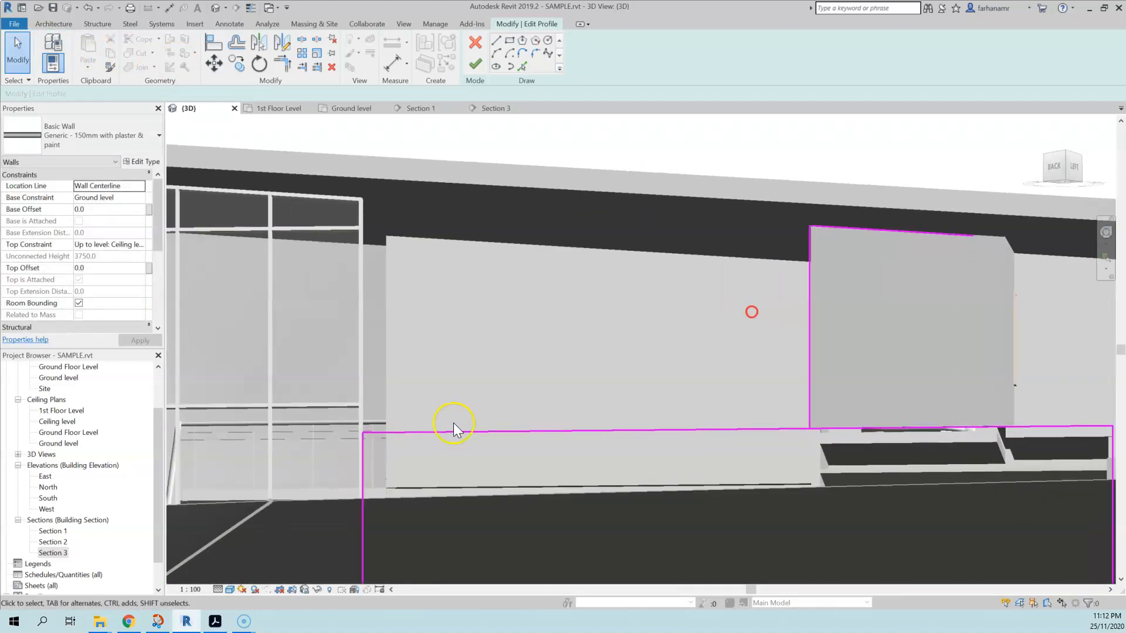
click(364, 466)
click(286, 62)
click(364, 480)
click(828, 238)
click(809, 264)
click(810, 291)
click(853, 429)
scroll(630, 291, down, 5)
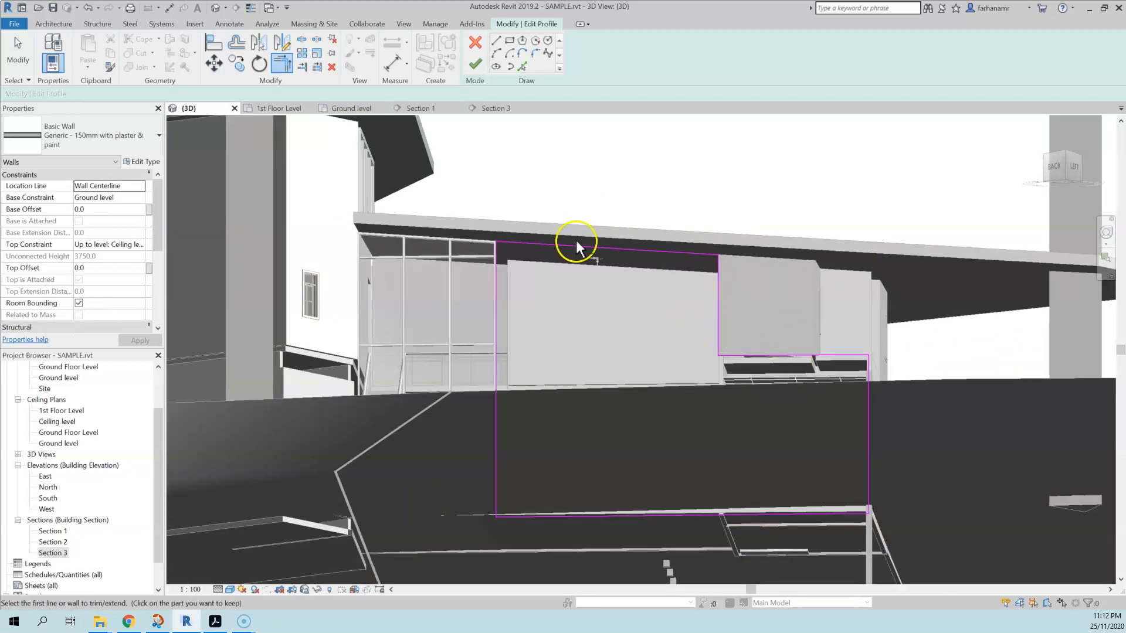
Finish the wall profile, unjoin the conflicting elements, and check the reshaped wall from outside
click(474, 66)
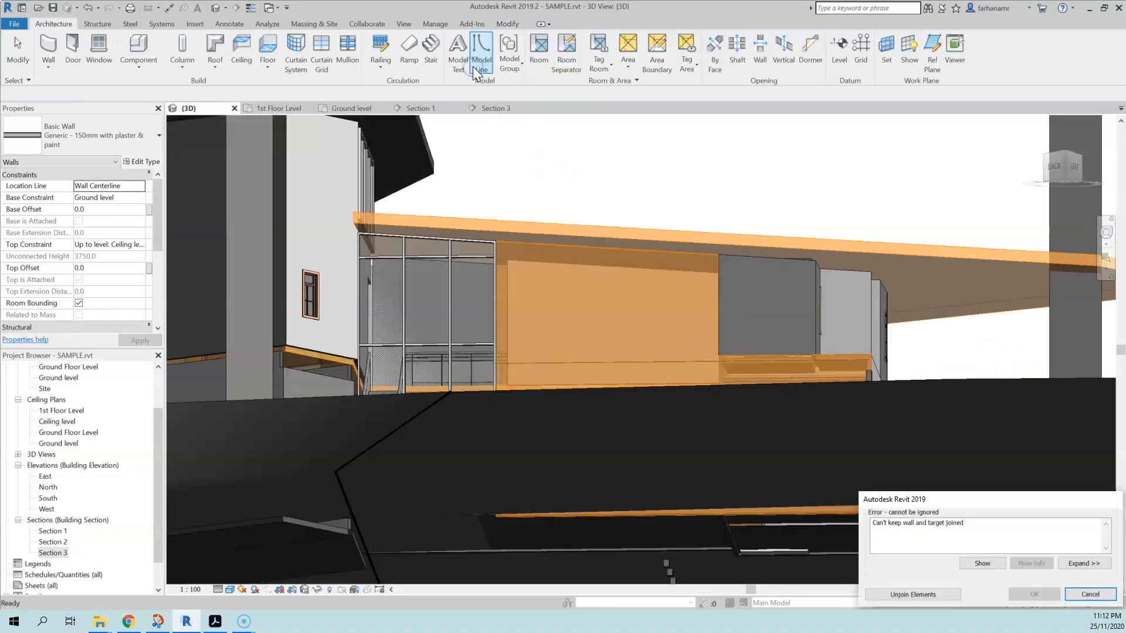
click(947, 596)
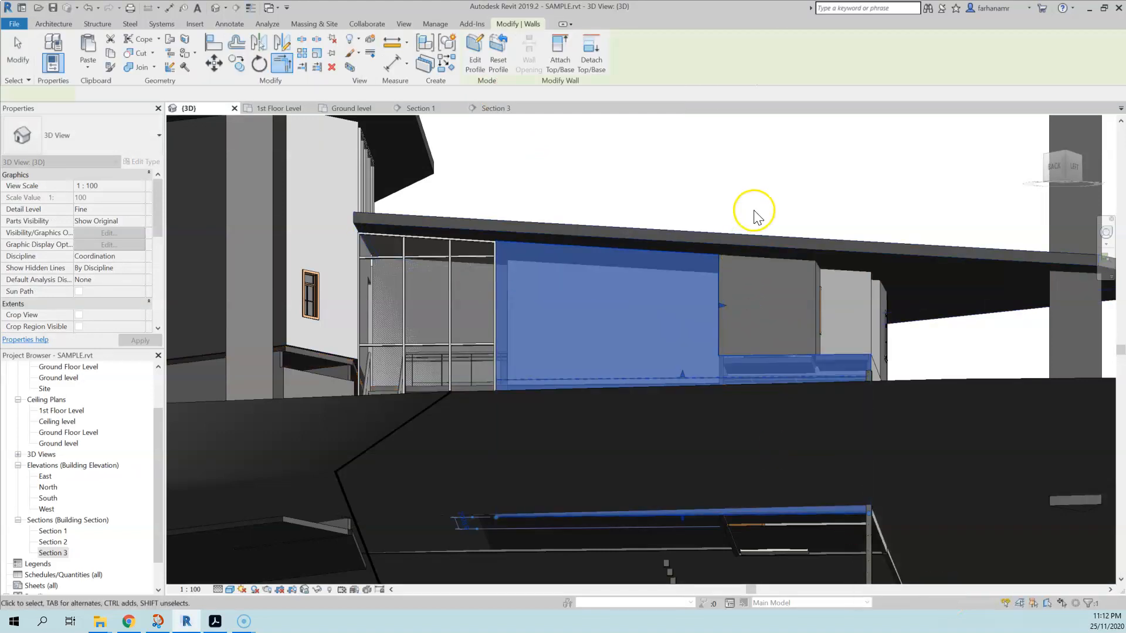
click(754, 210)
shift+middle_drag(841, 280, 870, 349)
mouse_move(1118, 552)
shift+middle_down()
mouse_move(962, 462)
mouse_move(900, 482)
mouse_move(829, 350)
shift+middle_up()
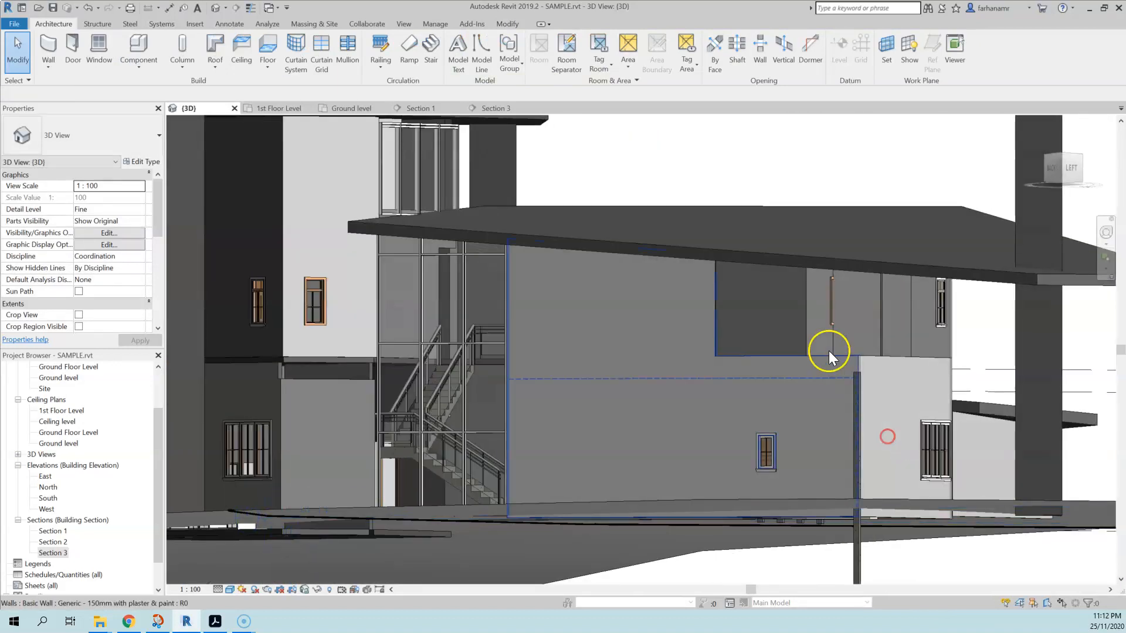
scroll(769, 303, up, 3)
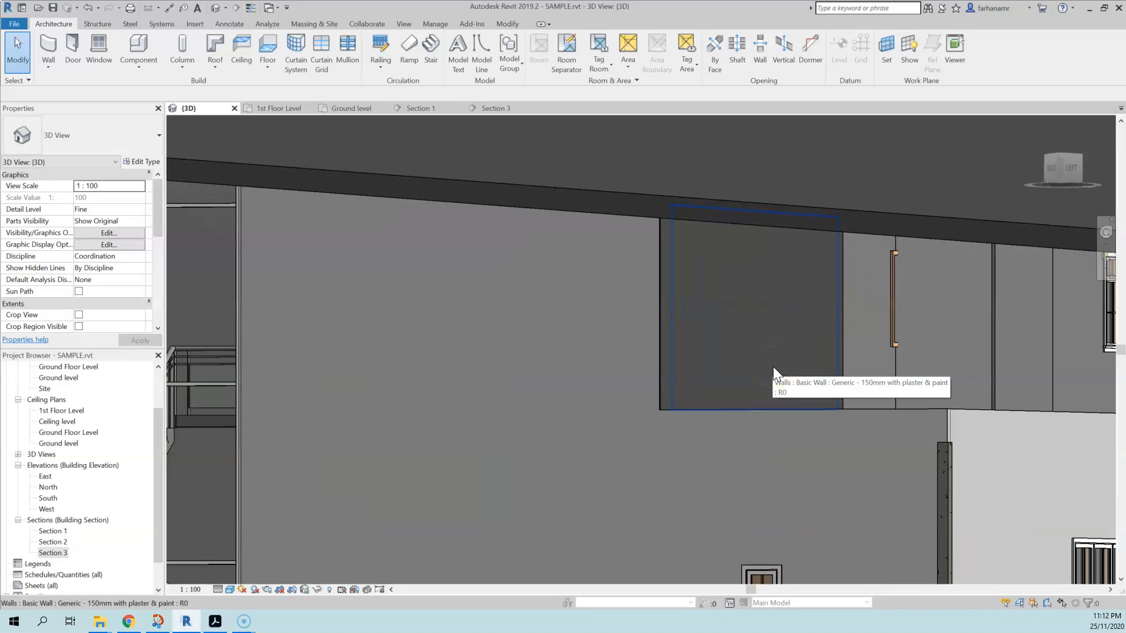
Inspect the interior-side Paint(1) material's graphics in the structure of the first-floor bathroom wall type
click(726, 345)
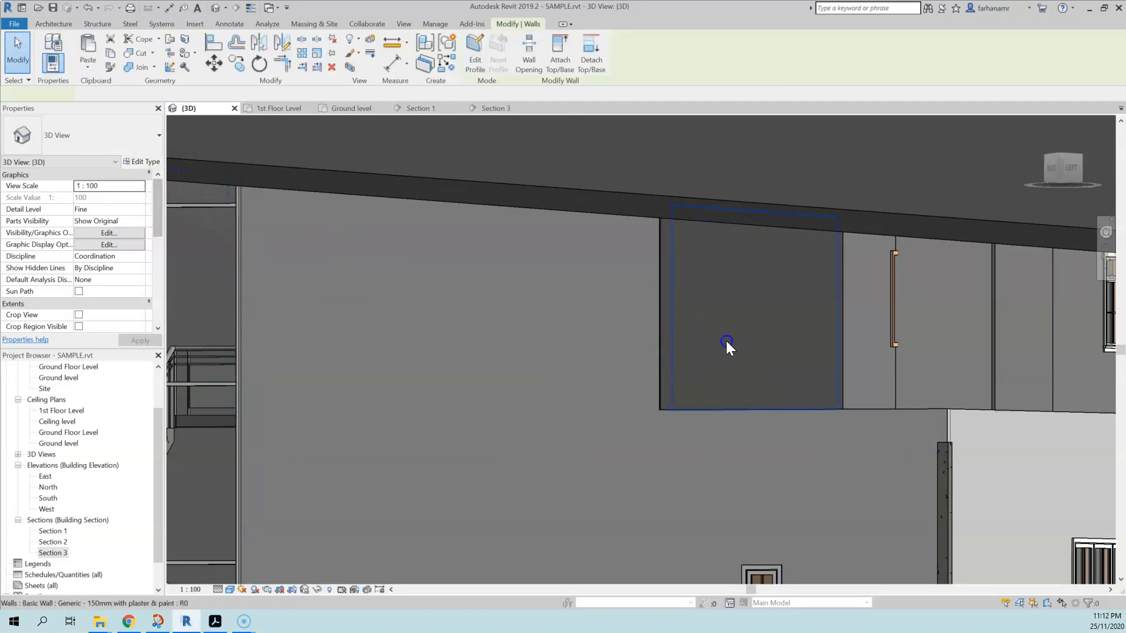
click(142, 161)
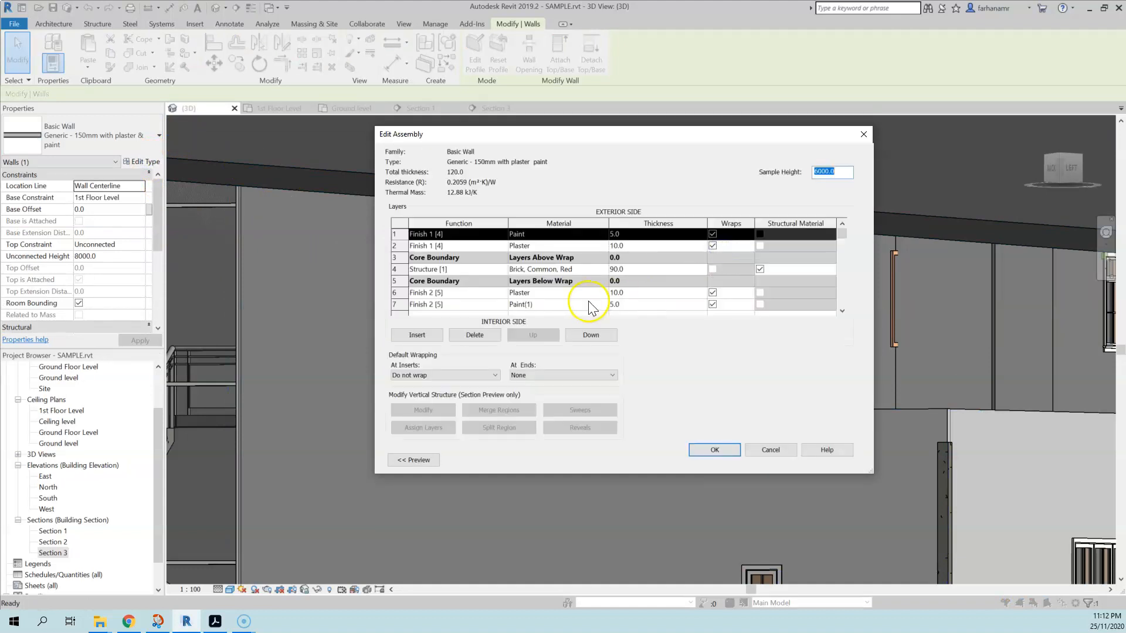
click(494, 306)
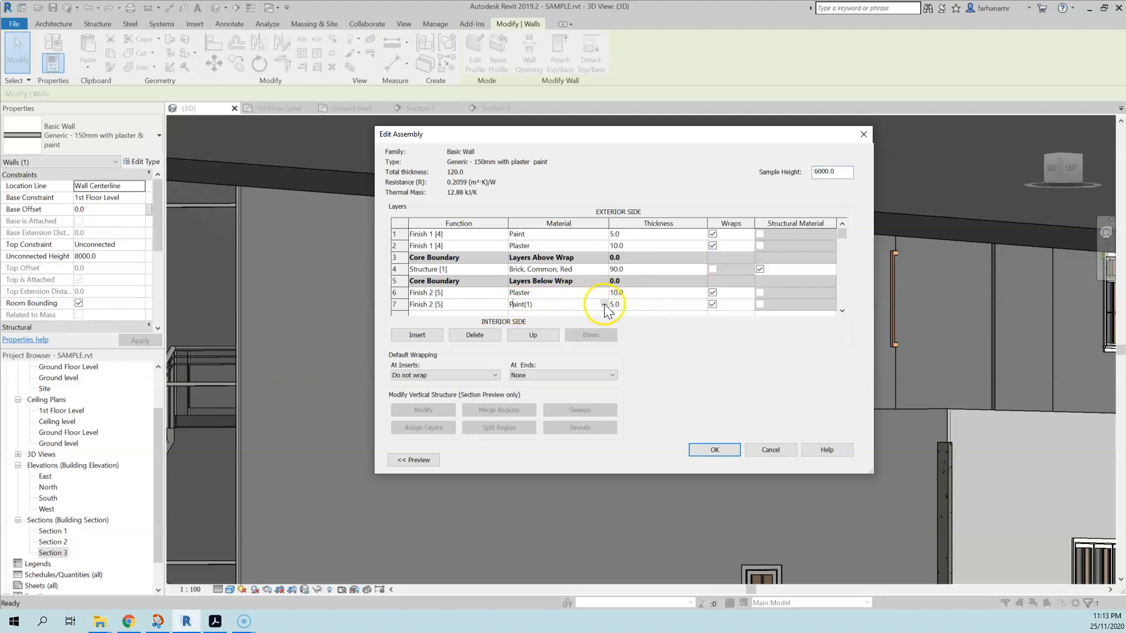
click(604, 304)
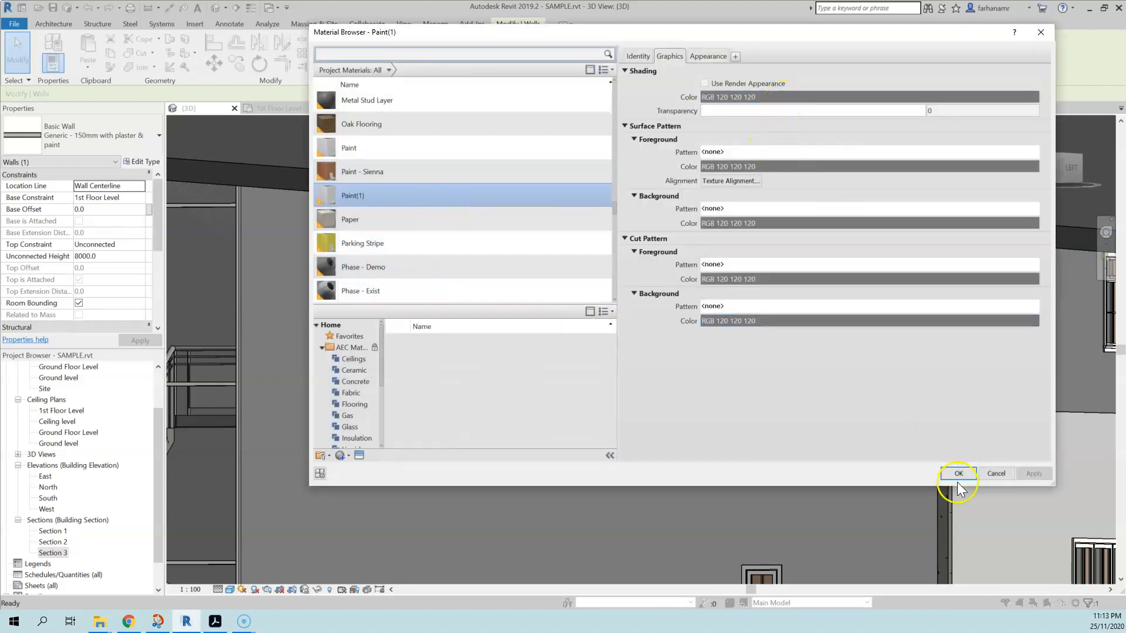
click(1009, 480)
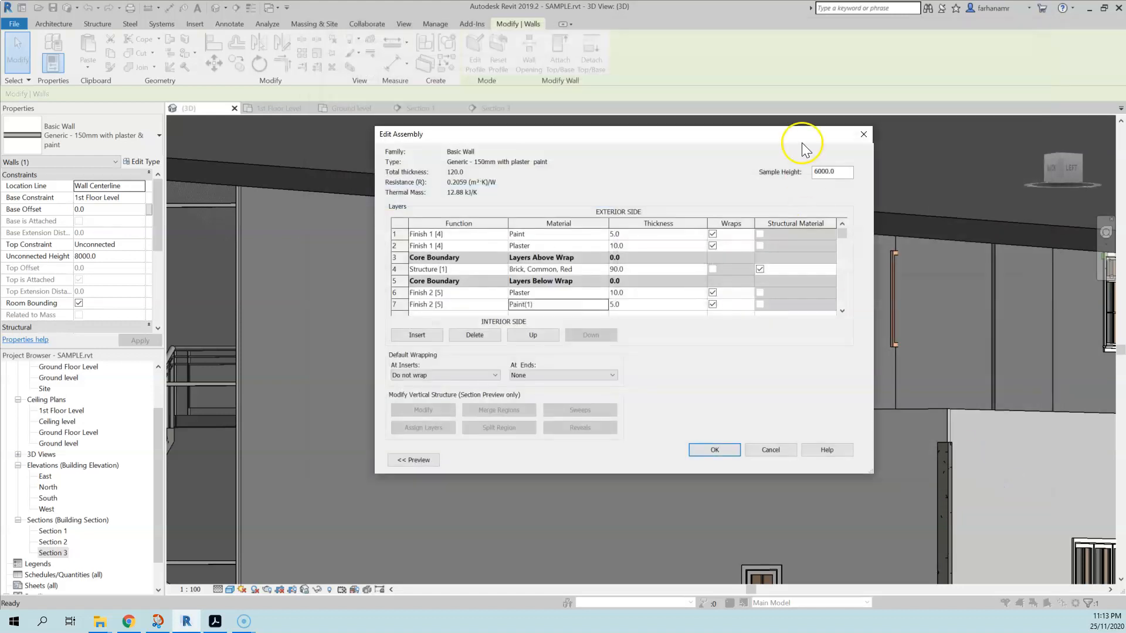
click(866, 140)
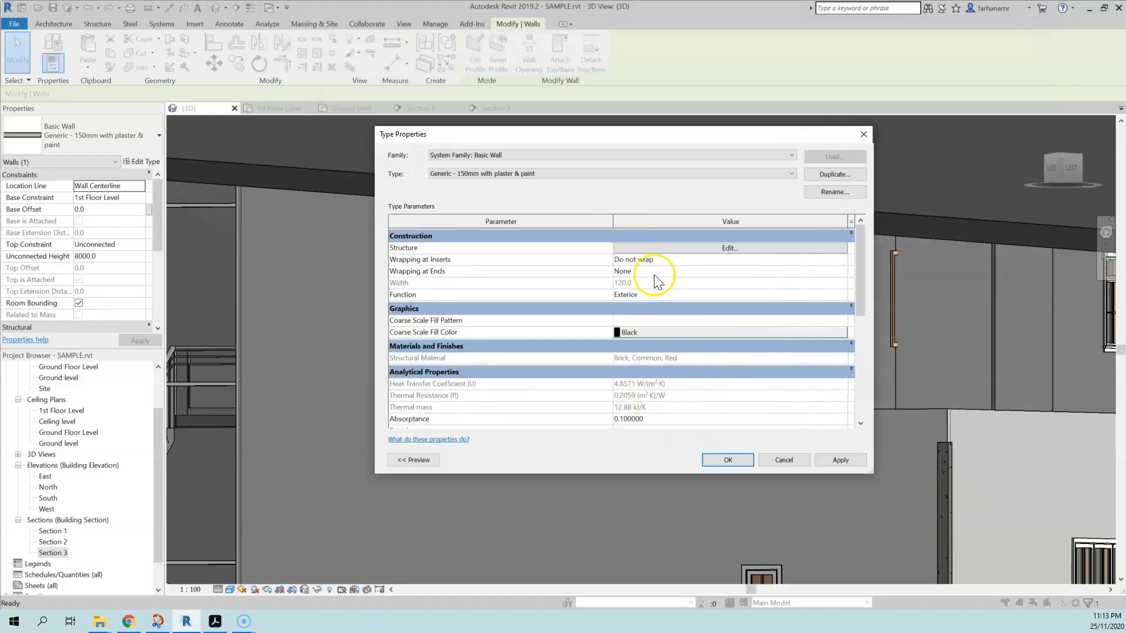
Inspect the exterior Paint layer's material graphics in the same wall type, and close the type settings without changes
click(659, 247)
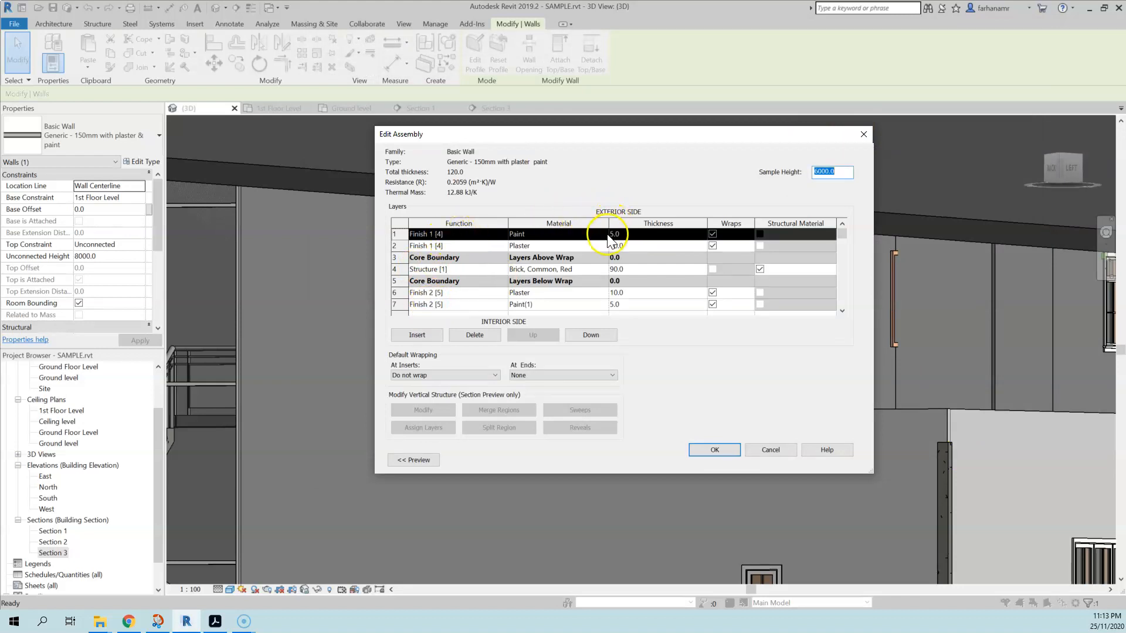
click(569, 235)
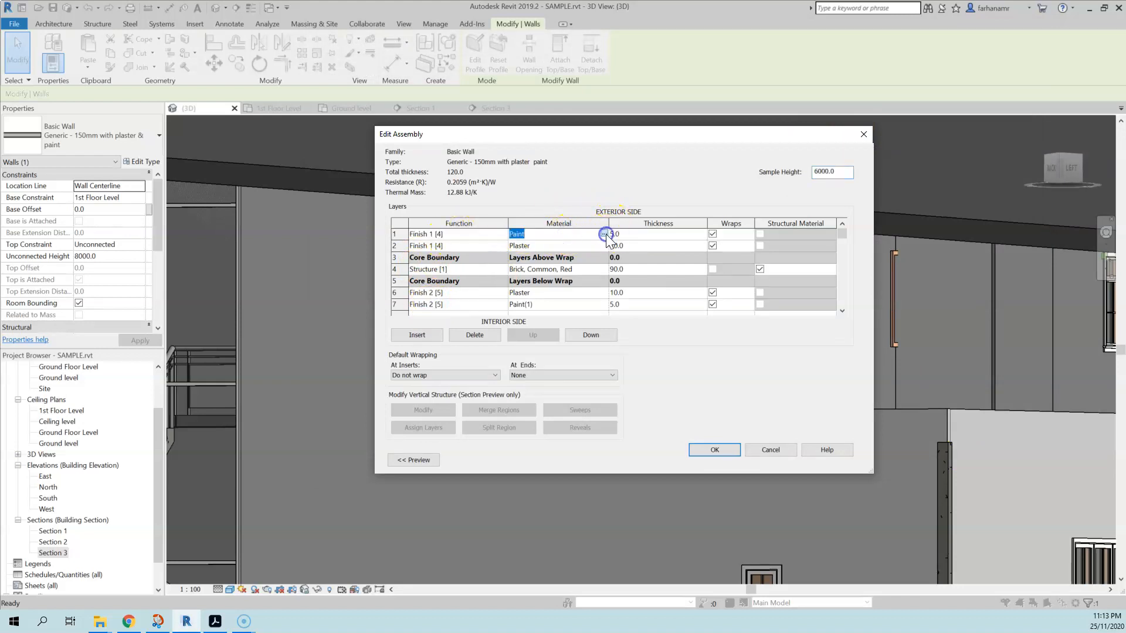
click(605, 234)
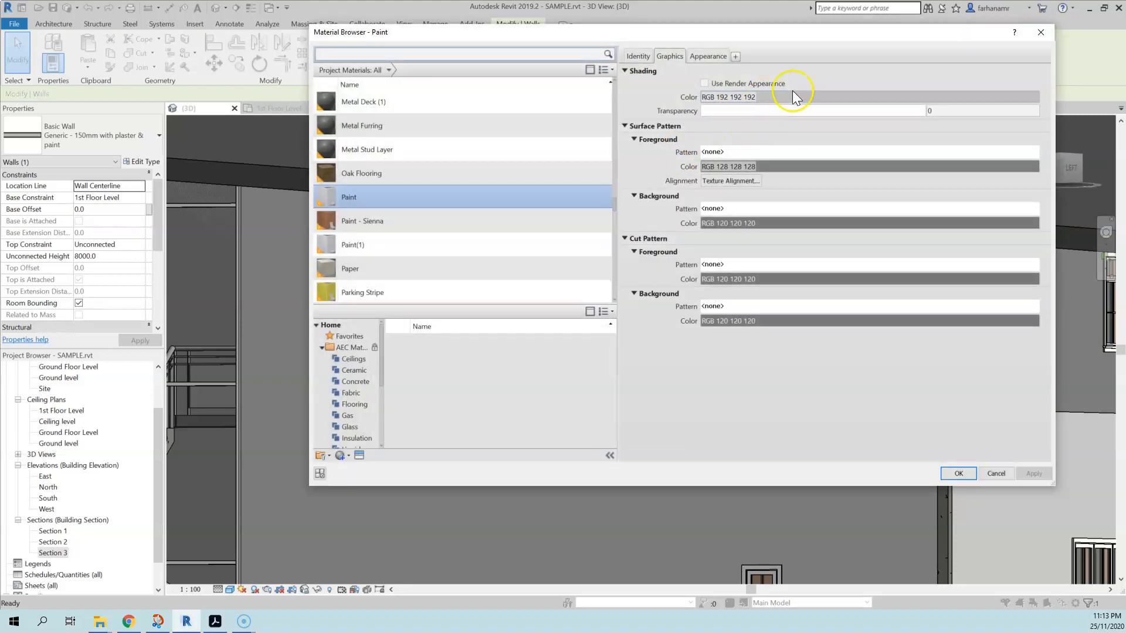
click(1040, 32)
key(Return)
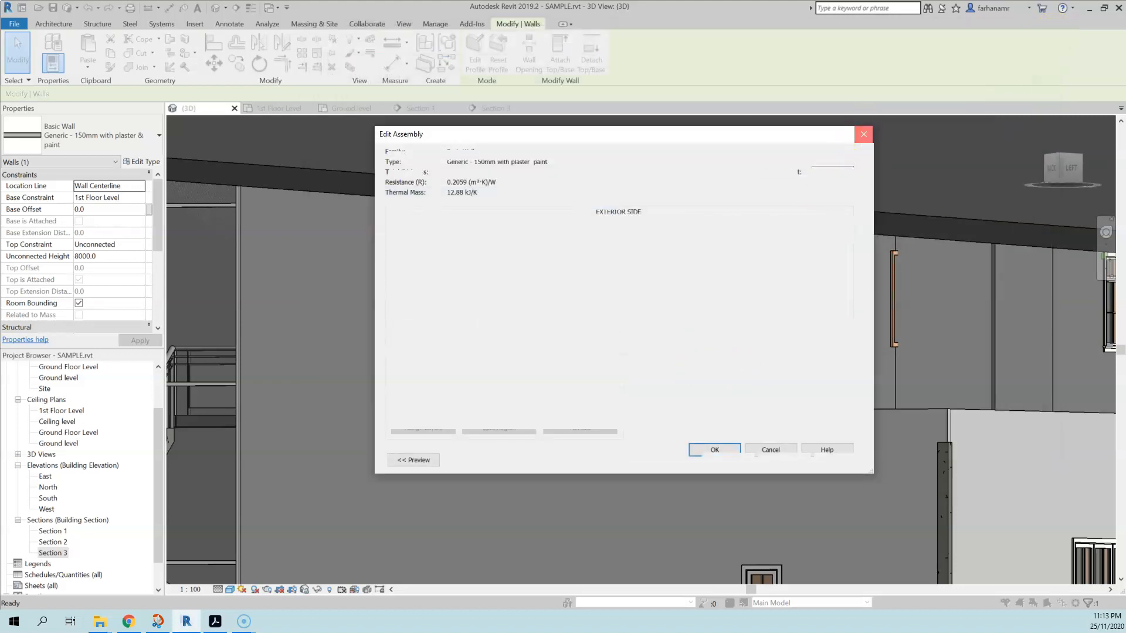
click(863, 136)
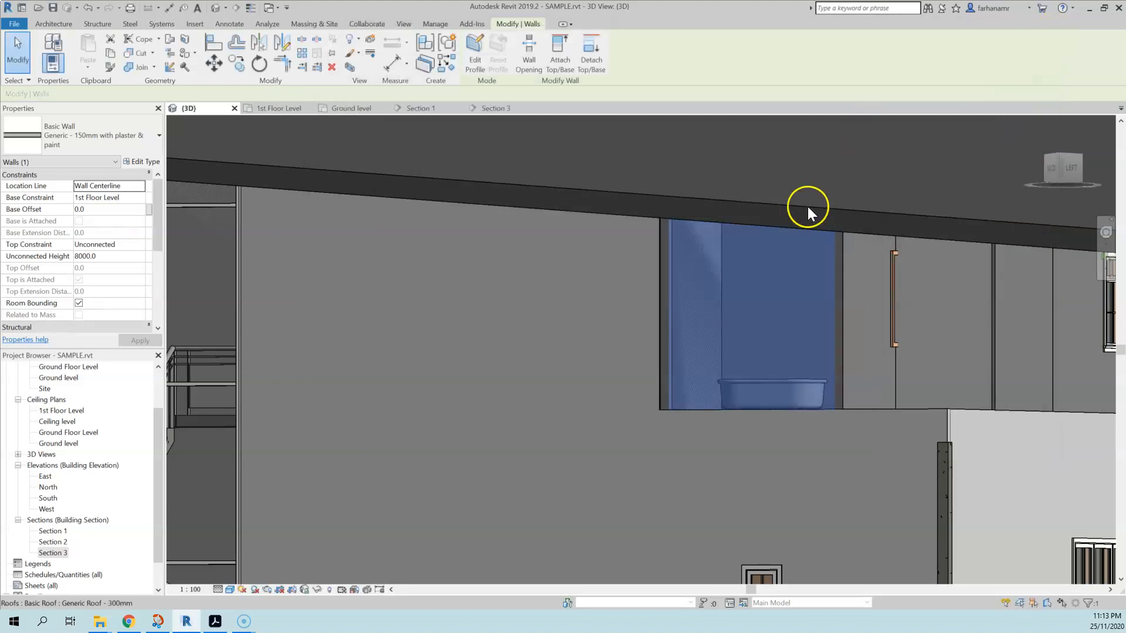
Examine how the first-floor bathroom wall meets the reshaped stepped wall, including the inner corner of its profile
click(741, 405)
click(745, 374)
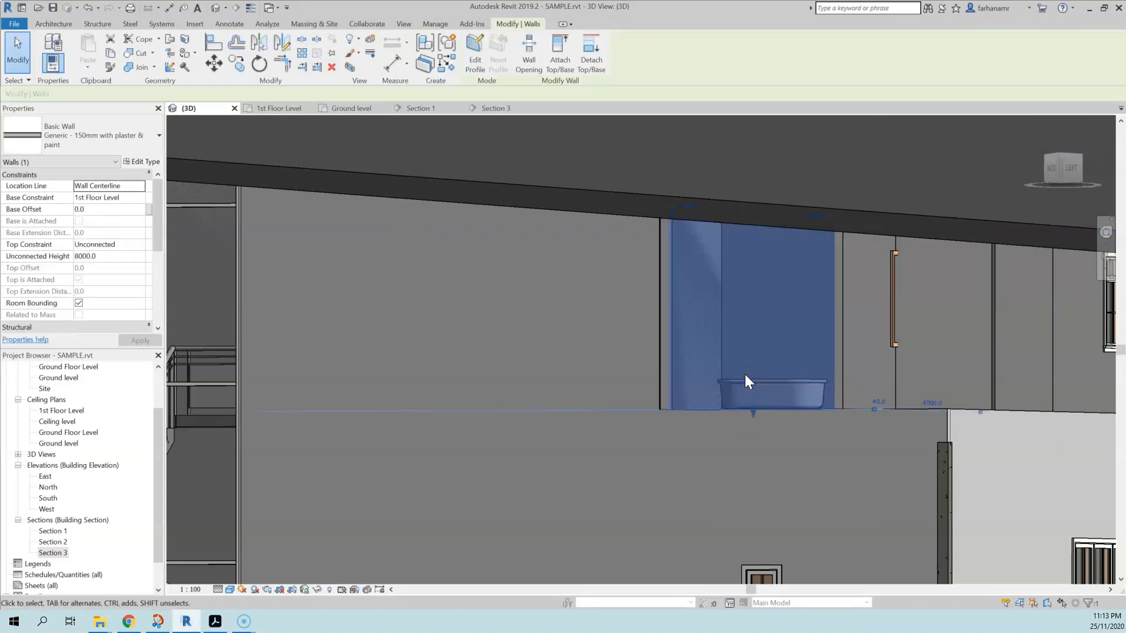
click(605, 399)
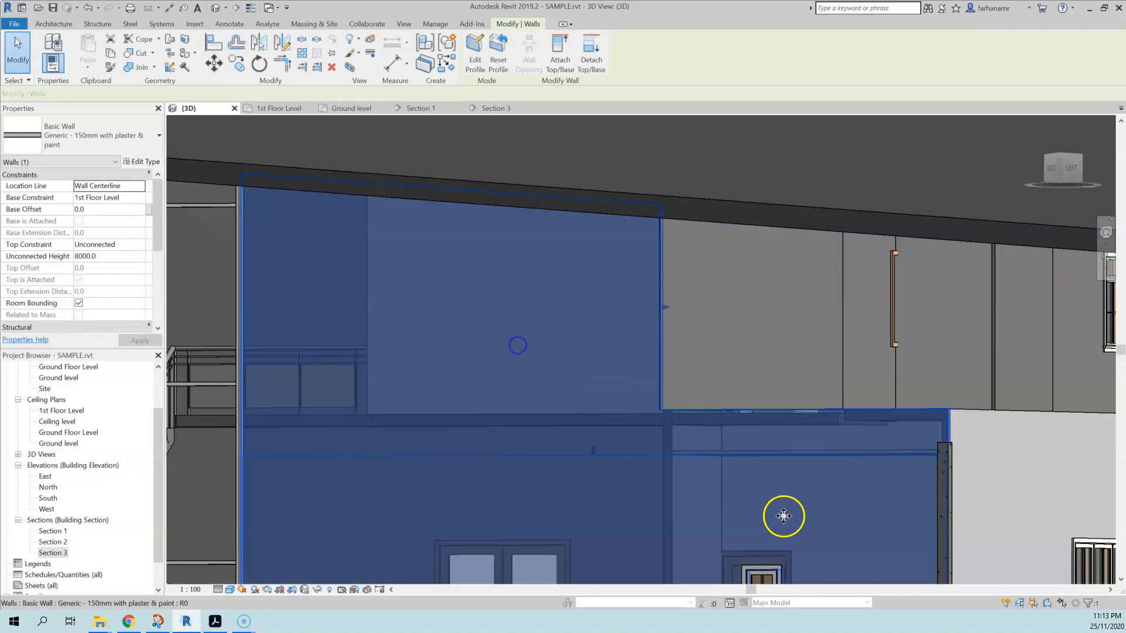
click(772, 436)
scroll(773, 438, down, 3)
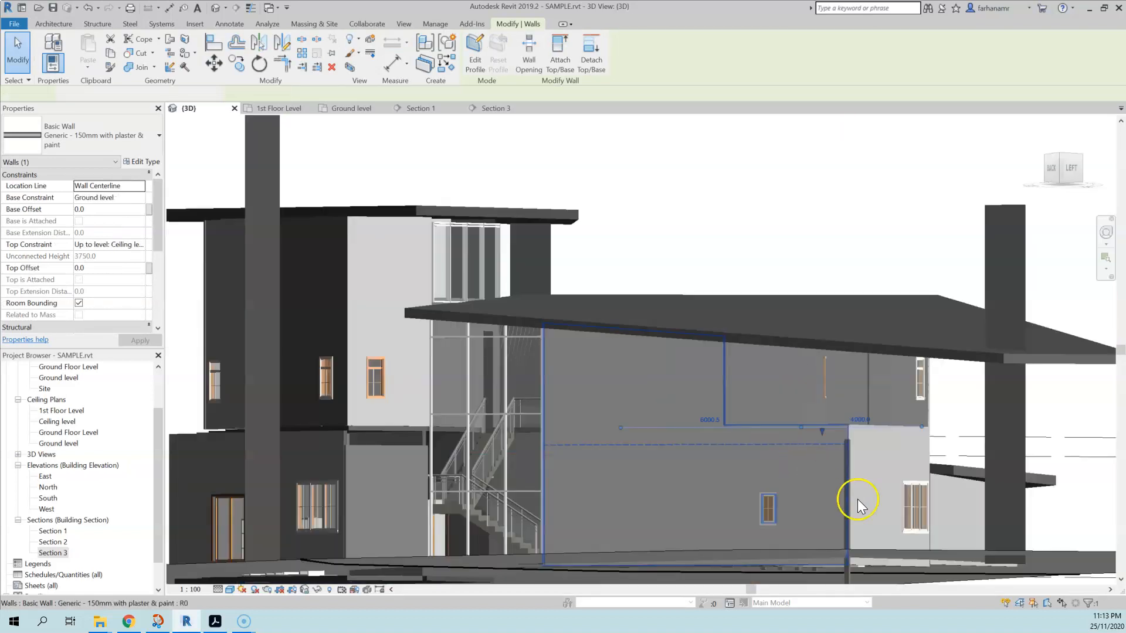
click(860, 237)
shift+middle_drag(800, 466, 828, 492)
scroll(854, 371, up, 4)
scroll(713, 367, down, 2)
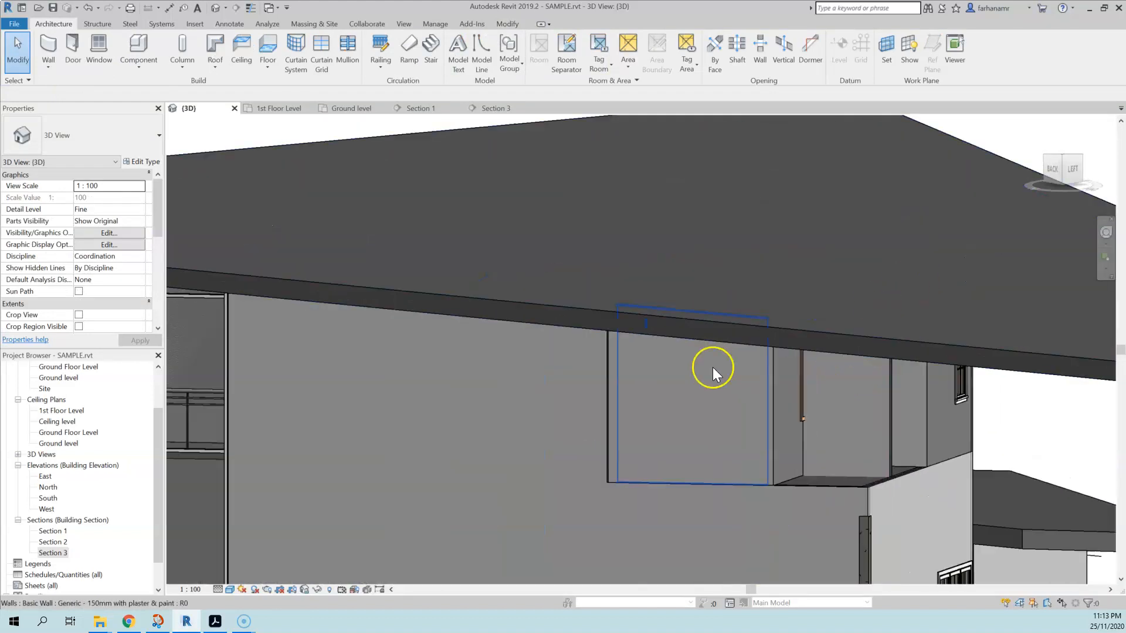
click(707, 455)
scroll(691, 443, up, 4)
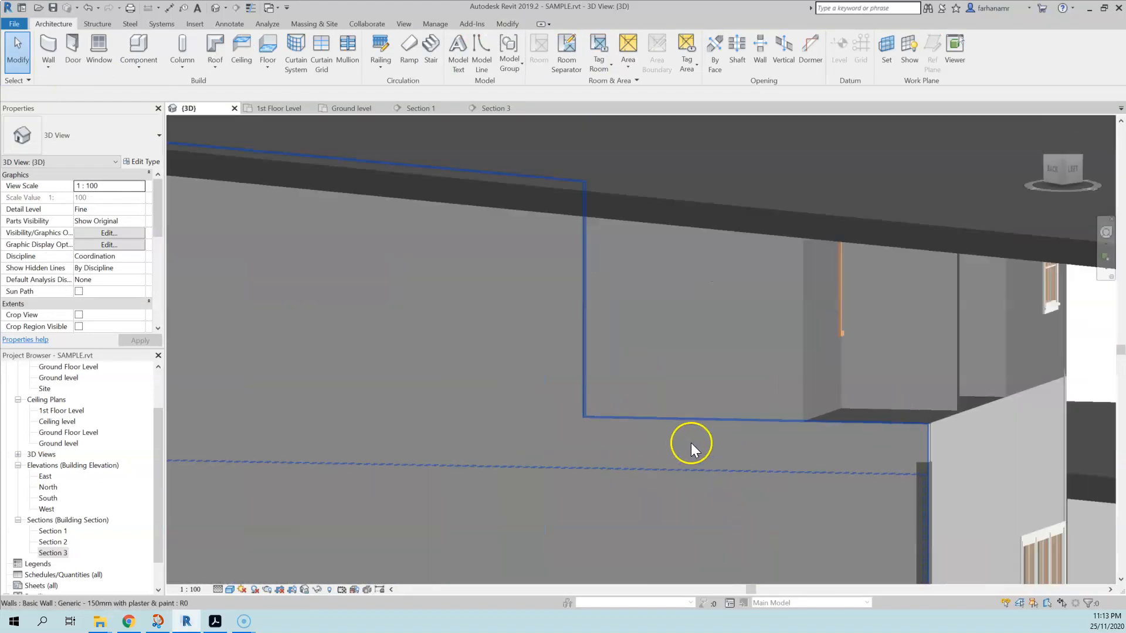
scroll(608, 424, up, 3)
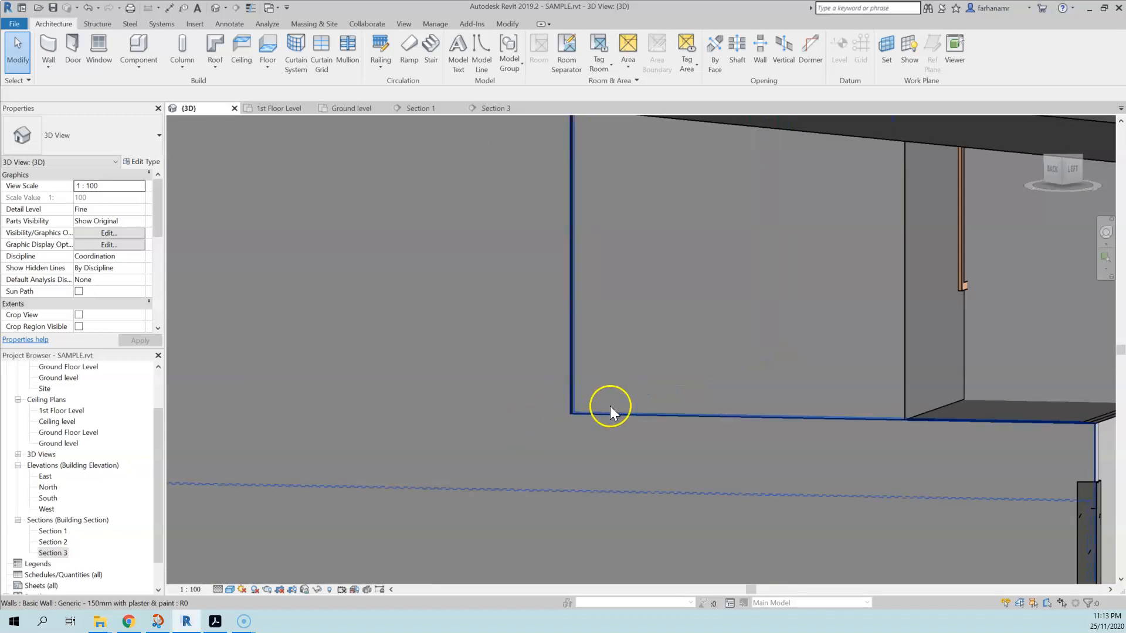
scroll(50, 548, up, 1)
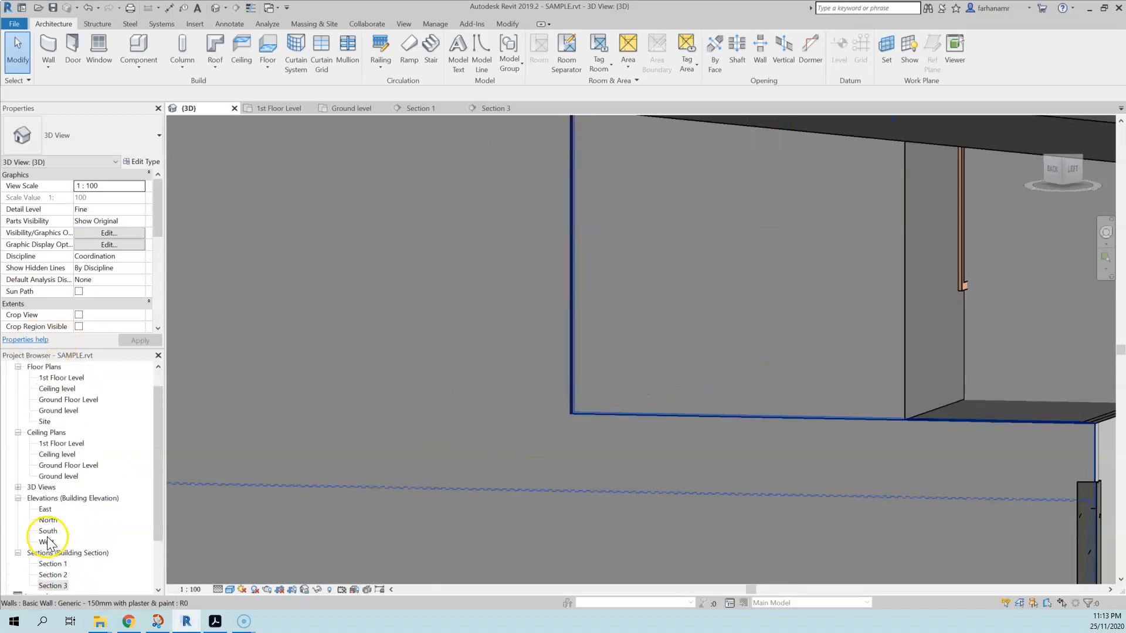
Examine the angled bathroom's outer wall and the concrete column at grid B in the 1st Floor Level plan
double_click(61, 379)
middle_drag(661, 284, 656, 274)
scroll(578, 417, down, 2)
scroll(573, 415, down, 2)
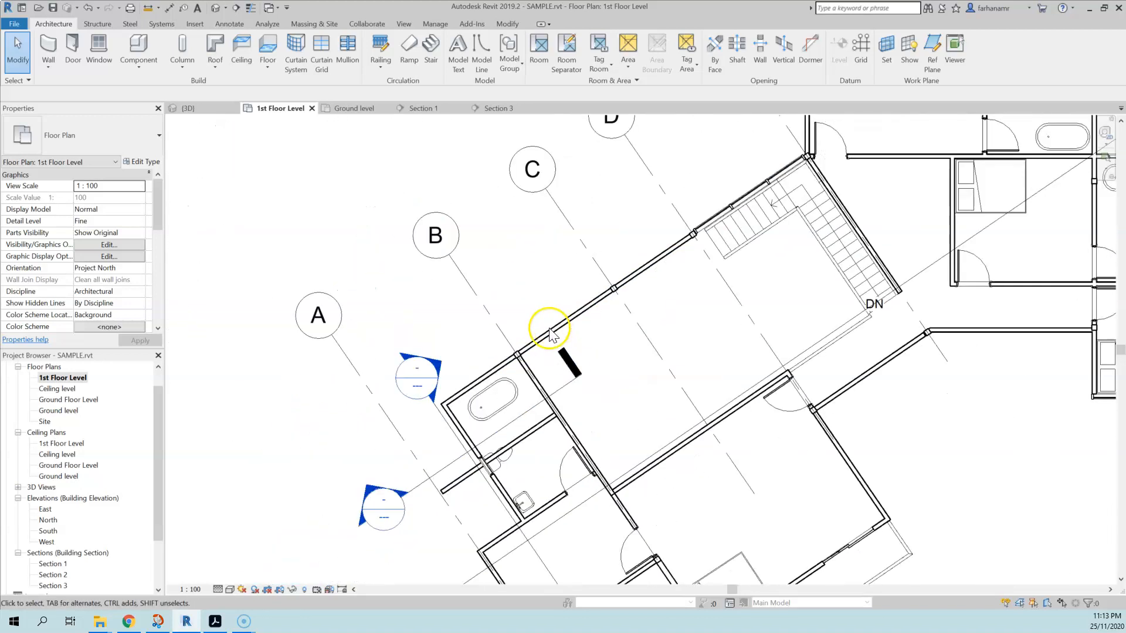
scroll(469, 359, up, 5)
click(472, 359)
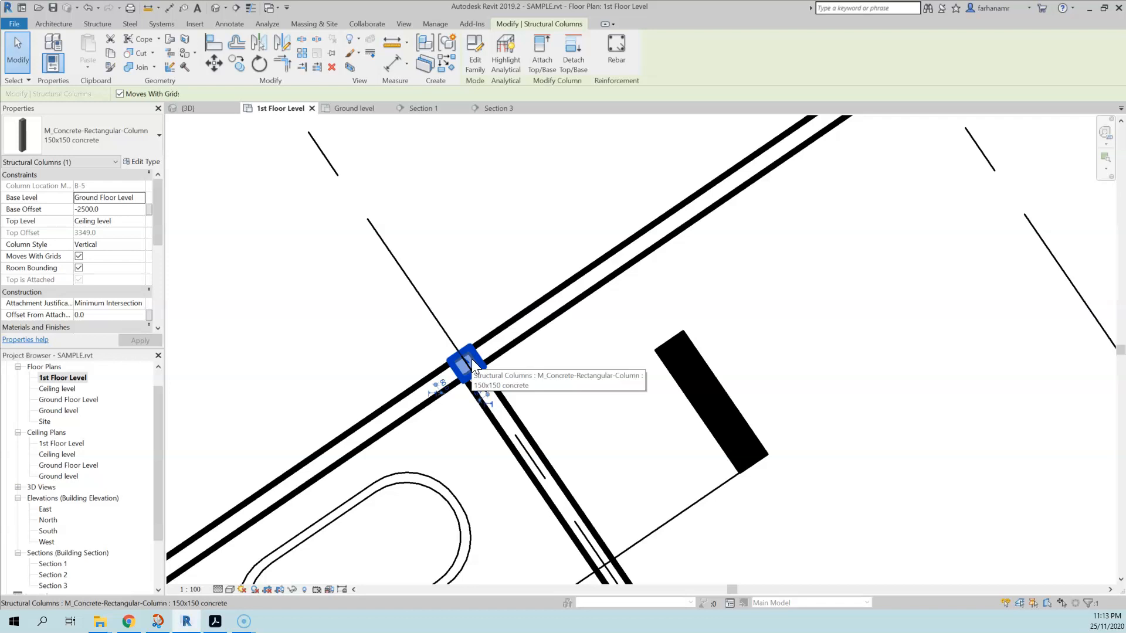
scroll(471, 360, down, 3)
middle_drag(474, 426, 432, 322)
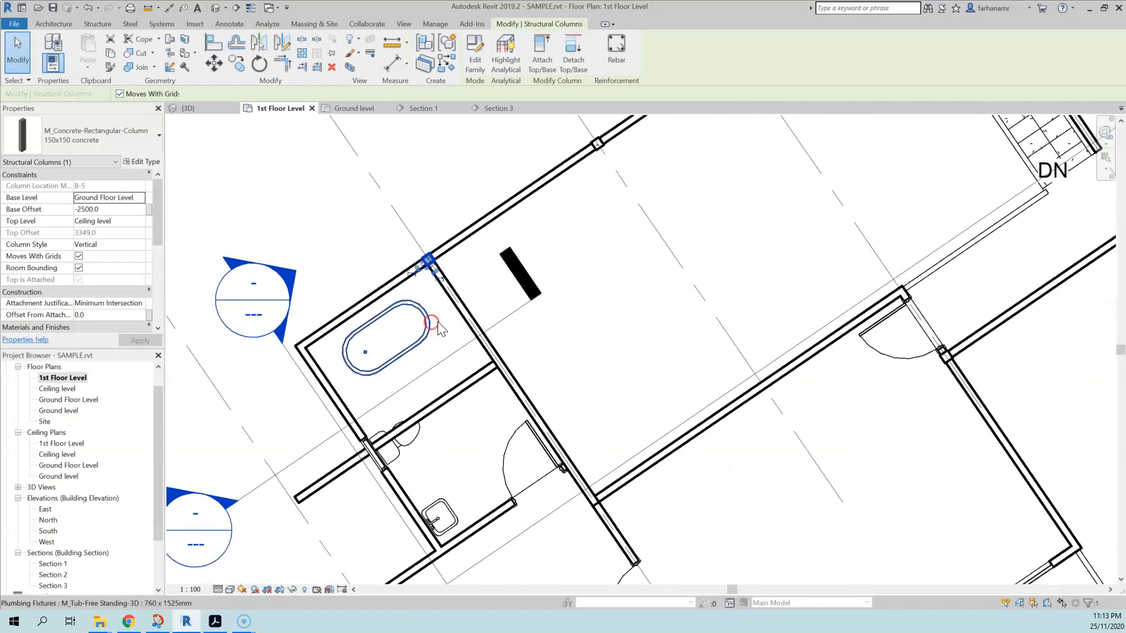
click(375, 299)
Return to the 3D view and examine the bathroom's outer wall above the reshaped wall from several angles
click(188, 108)
scroll(477, 418, down, 3)
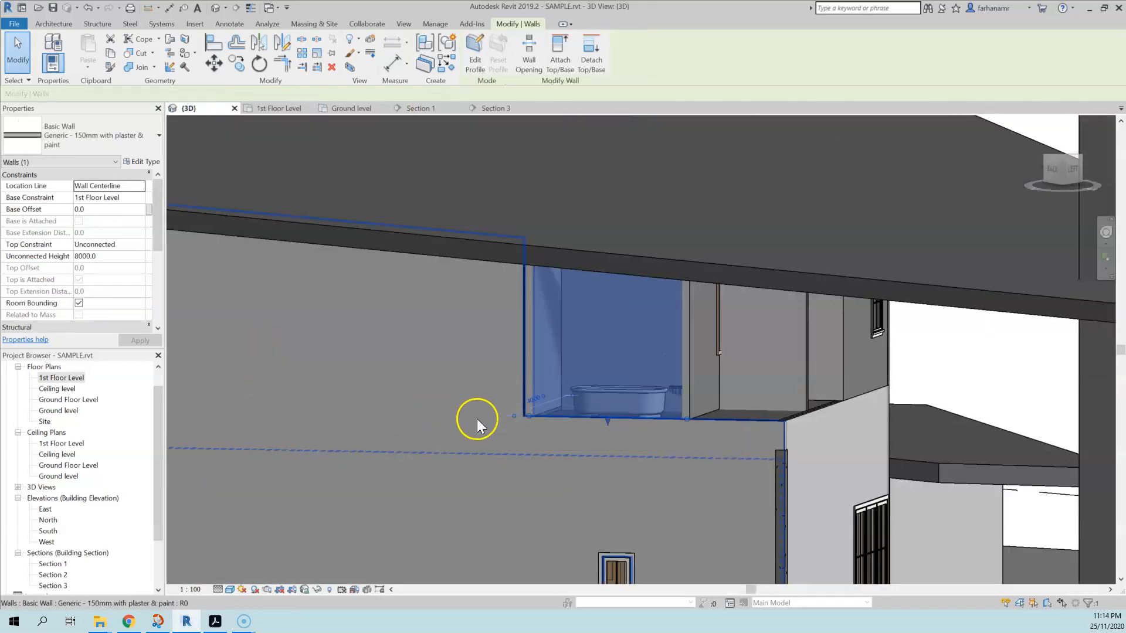
scroll(477, 419, down, 3)
click(826, 141)
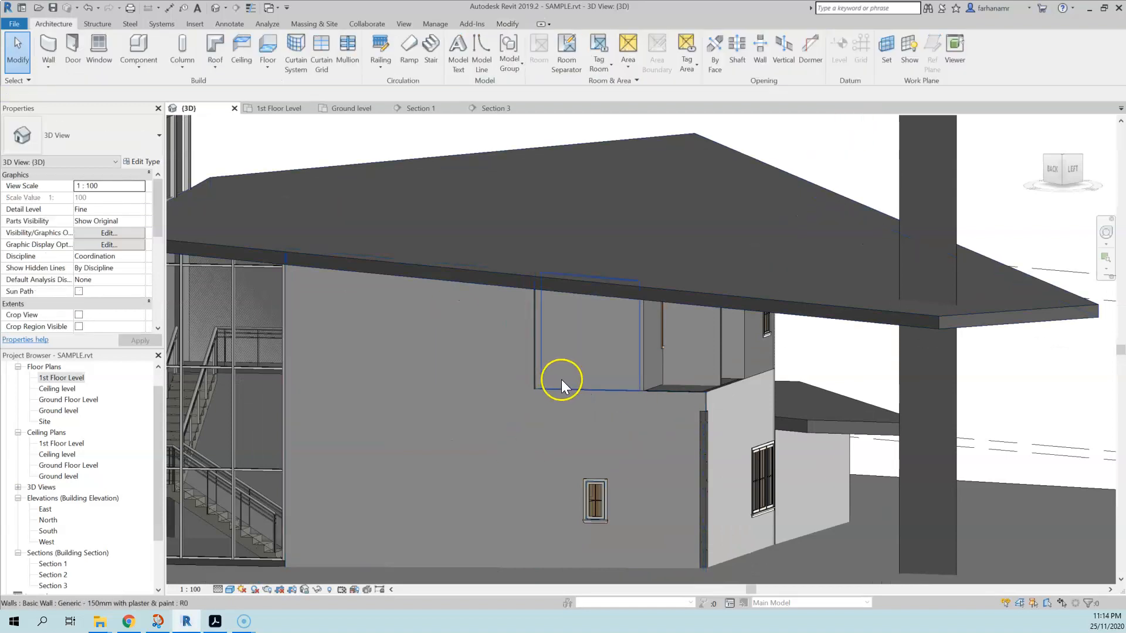
scroll(642, 398, up, 3)
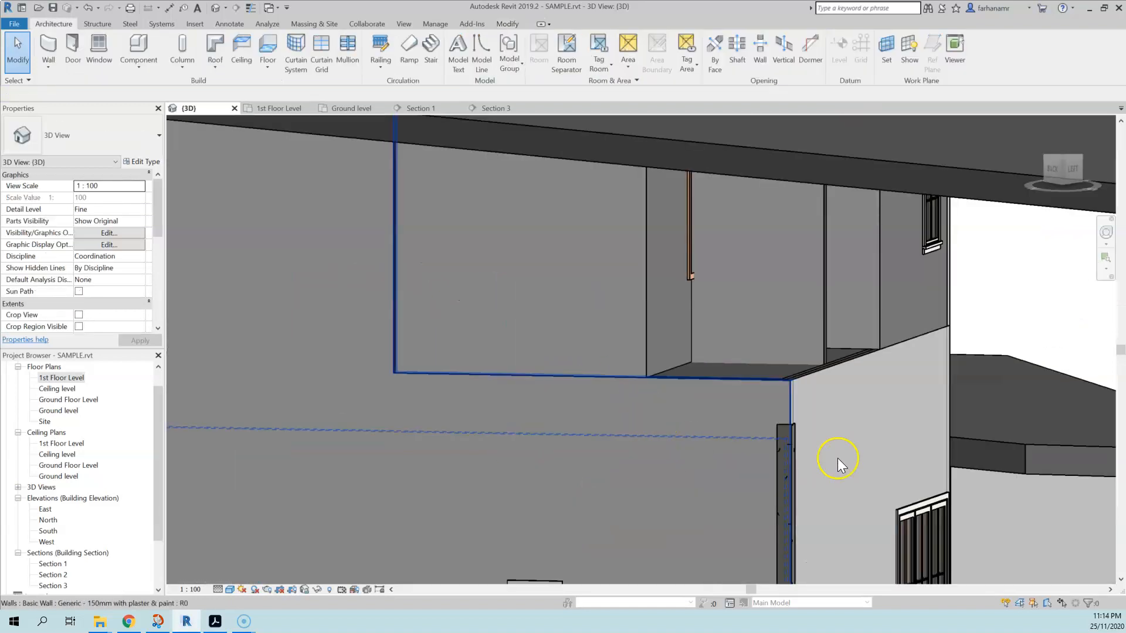
shift+middle_drag(794, 455, 674, 434)
click(437, 343)
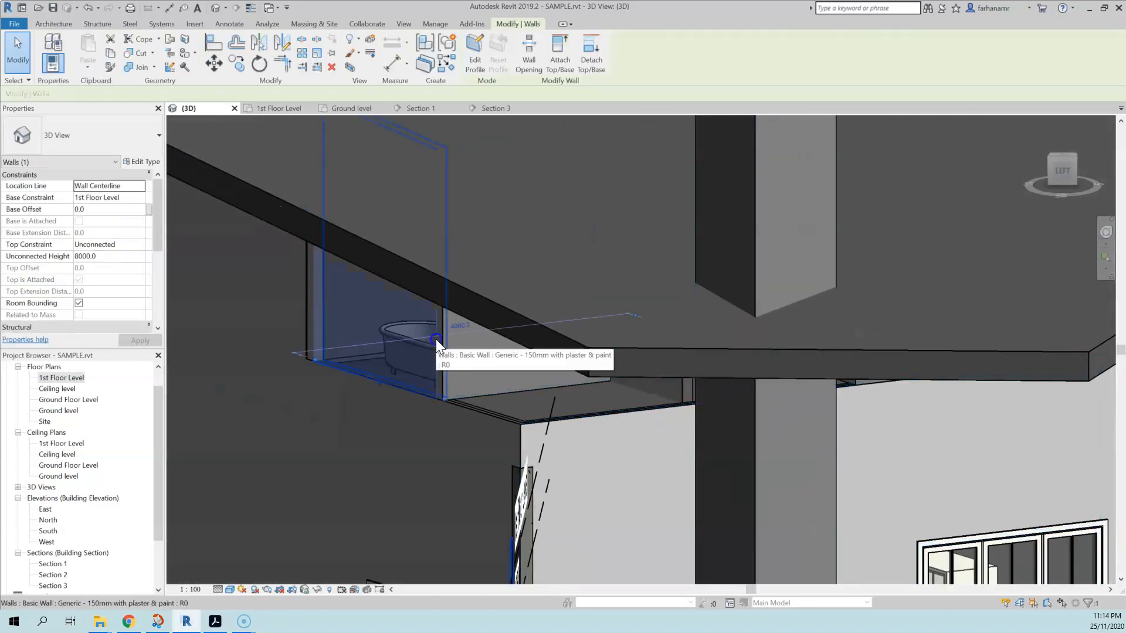
click(474, 490)
Inspect the front of the angled wing, checking the low wall beneath the windows and the adjoining tall wall
click(733, 365)
shift+middle_drag(733, 376, 570, 448)
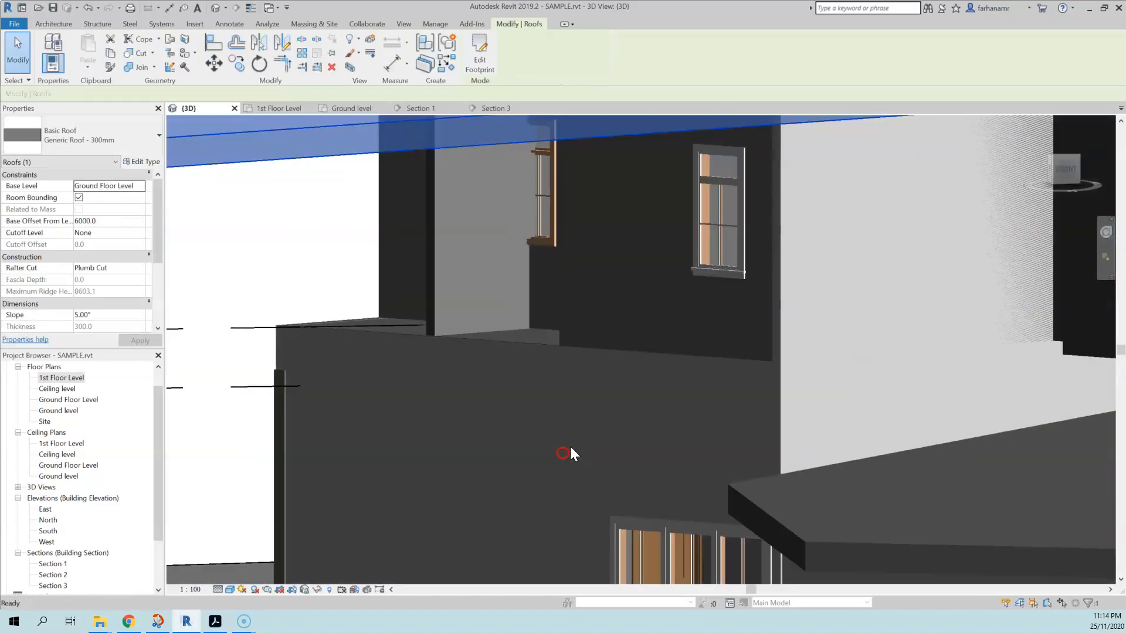
click(681, 325)
click(647, 437)
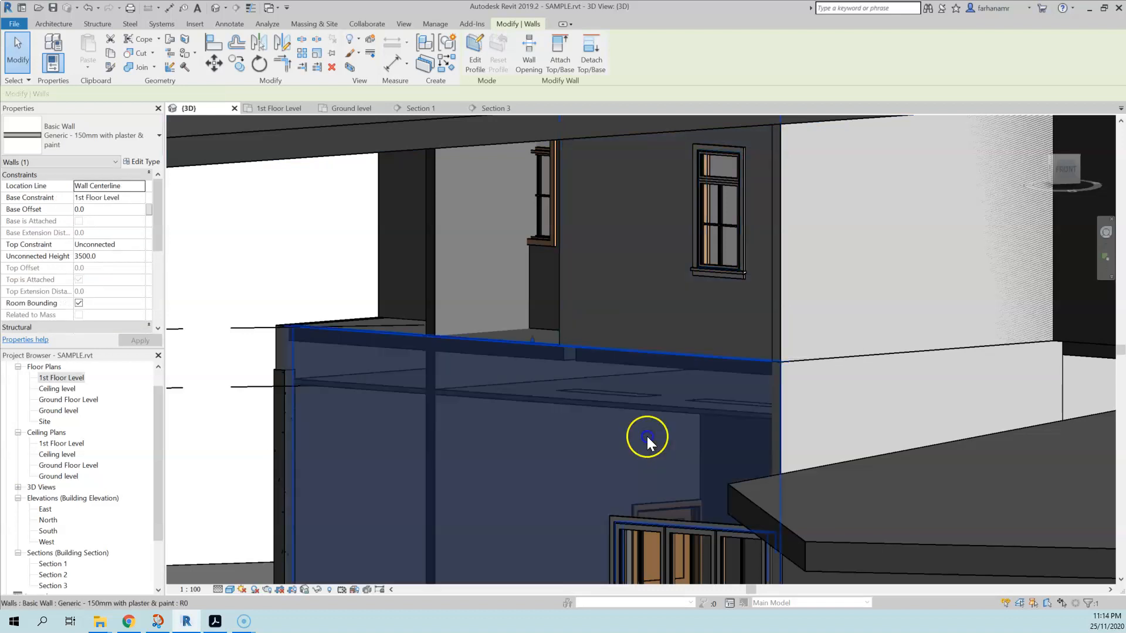
key(Escape)
shift+middle_drag(813, 423, 776, 471)
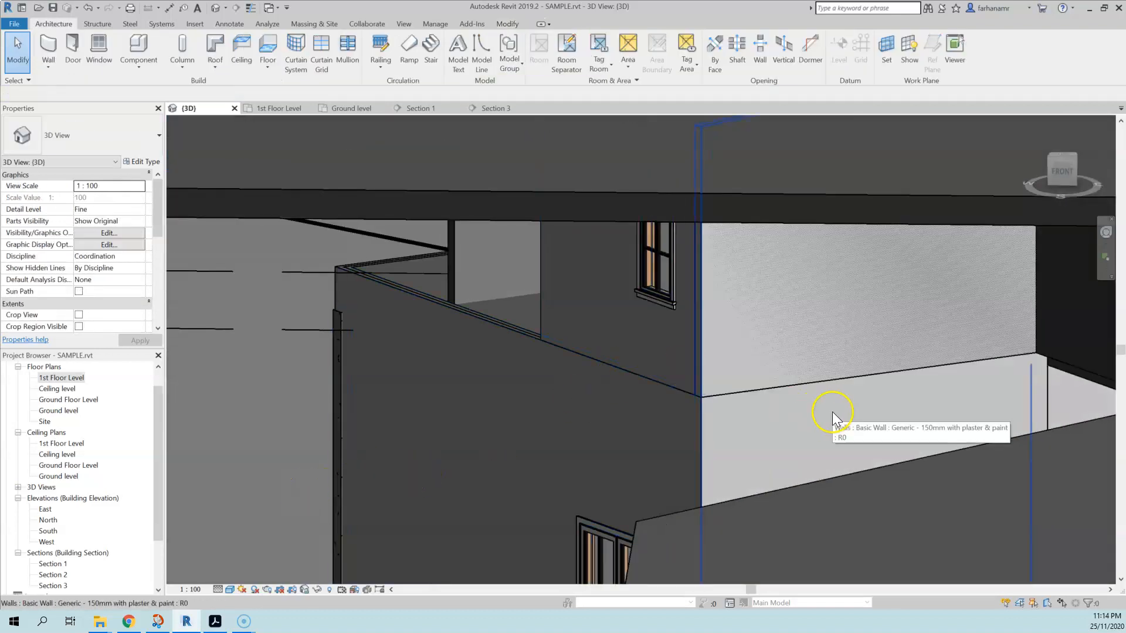
click(853, 330)
shift+middle_drag(837, 419, 796, 419)
click(795, 418)
mouse_move(841, 362)
shift+middle_down()
mouse_move(844, 385)
mouse_move(828, 313)
shift+middle_up()
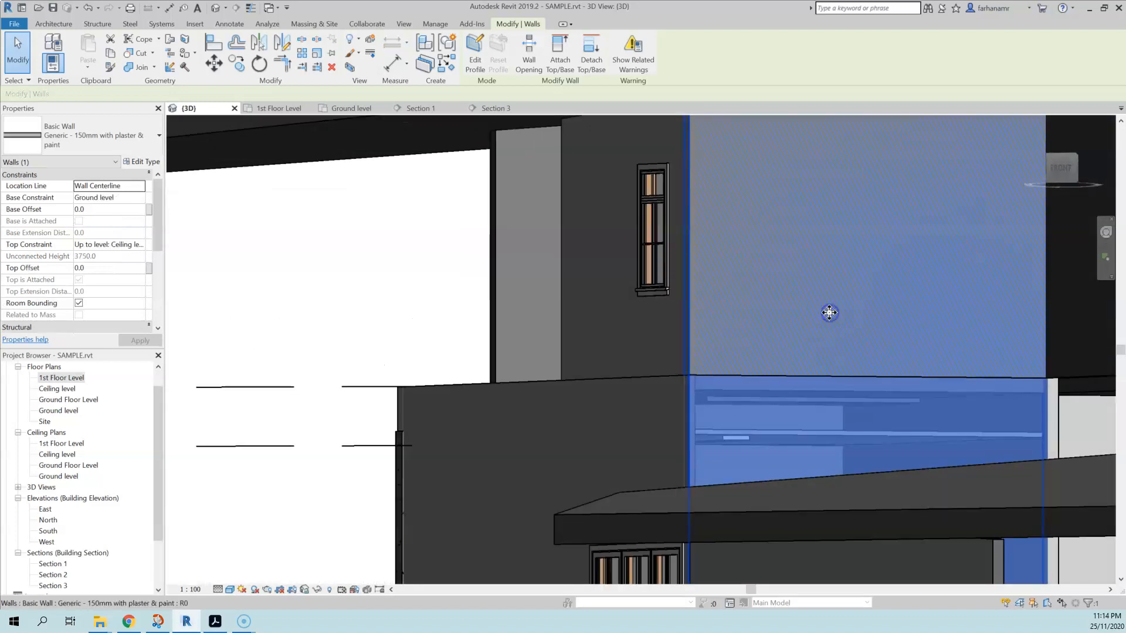
Check which walls overlap beside the transom window by selecting the first-floor walls and the connected wall chain
click(642, 265)
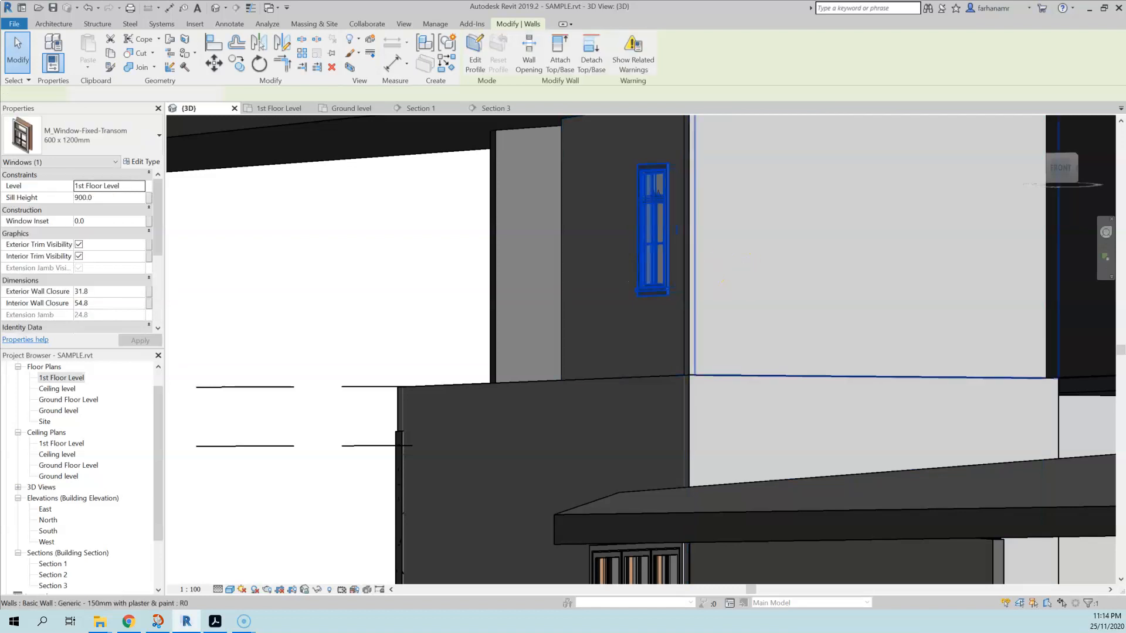
click(739, 269)
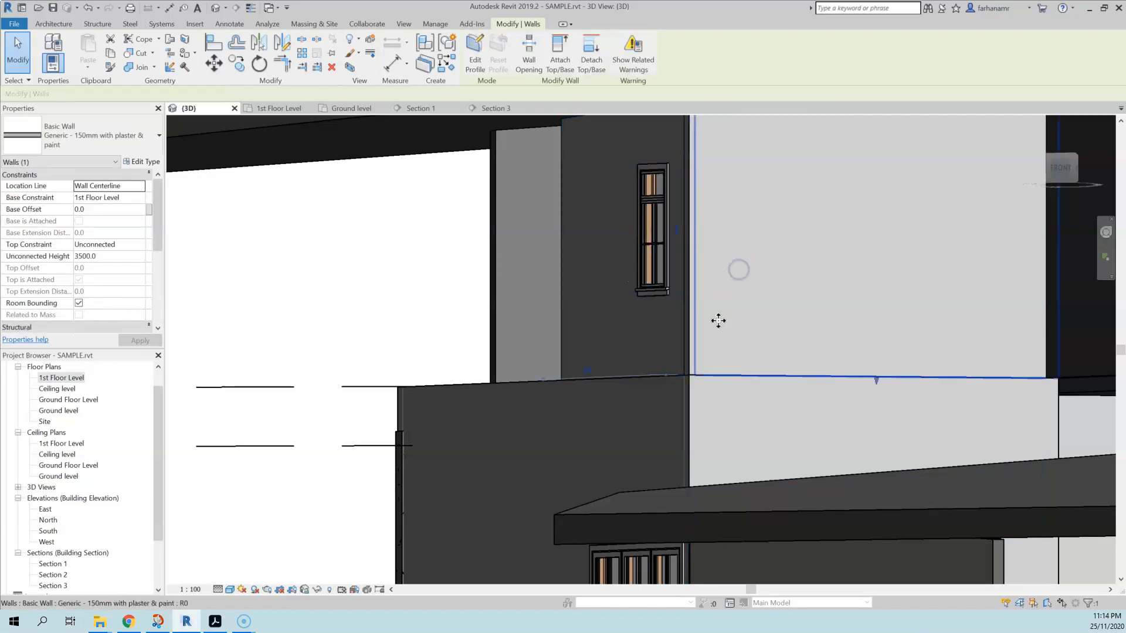
click(710, 401)
key(Tab)
click(696, 365)
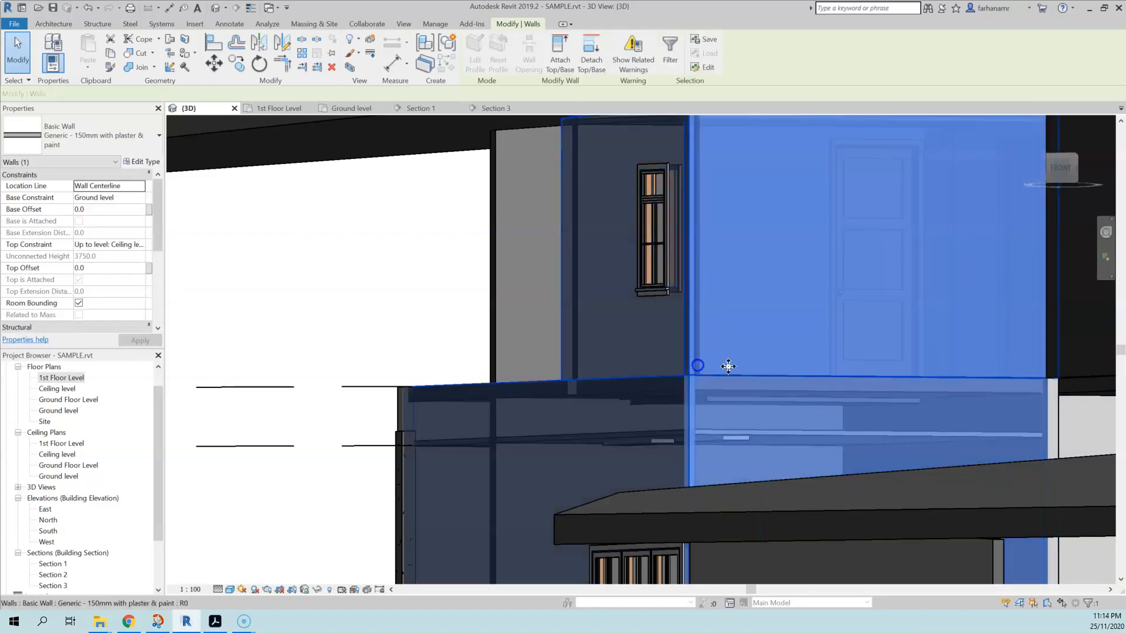
double_click(750, 367)
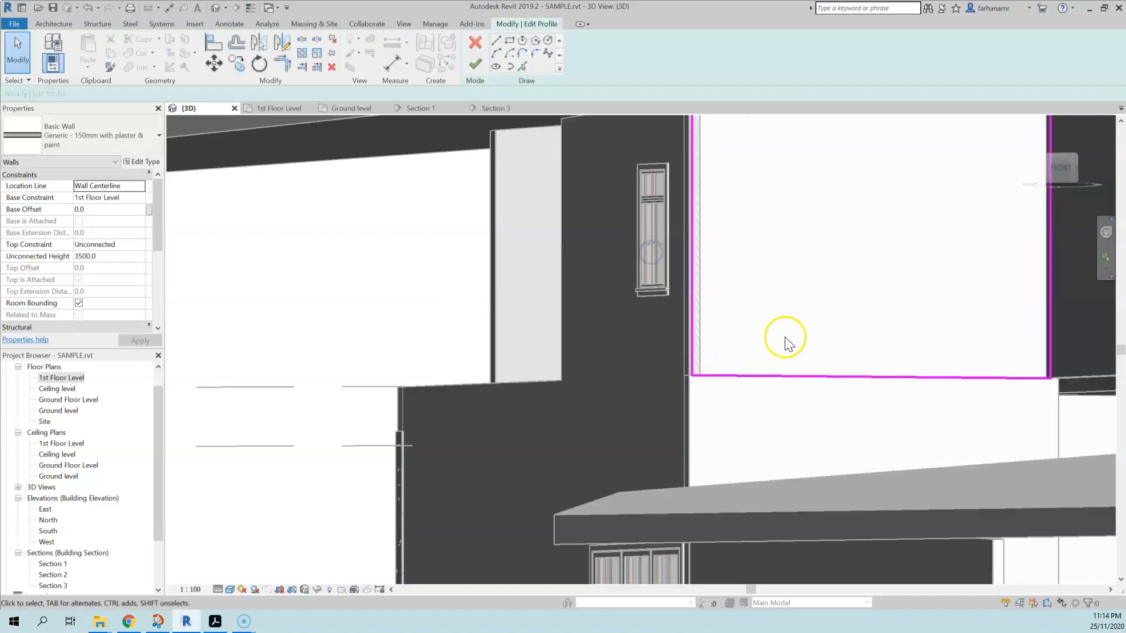
scroll(786, 338, down, 2)
click(475, 42)
Delete the first-floor wall that overlaps the tall front wall beside the transom window, and select the remaining tall wall
click(737, 252)
click(693, 372)
click(693, 378)
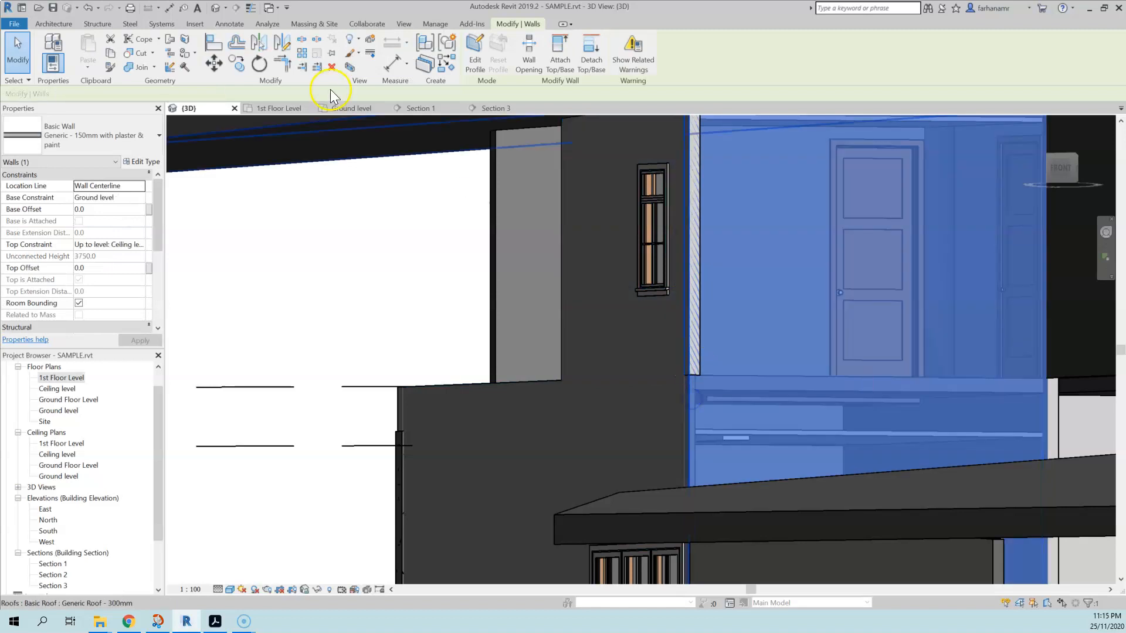
Examine the tall front wall and the surrounding layout in the 1st Floor Level plan
scroll(758, 314, down, 3)
middle_drag(890, 328, 790, 337)
click(286, 108)
scroll(411, 212, down, 3)
middle_drag(648, 393, 461, 432)
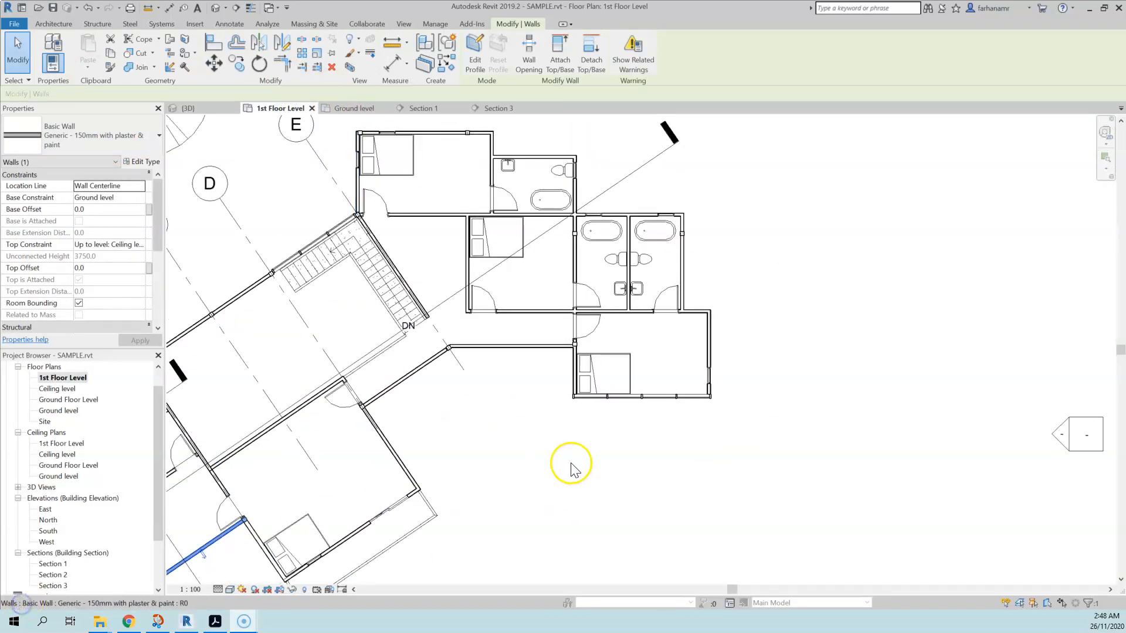
Examine the stepped bedrooms and bathrooms on the 1st Floor Level plan, then clear the wall selection
middle_drag(501, 458, 610, 435)
middle_drag(863, 254, 899, 300)
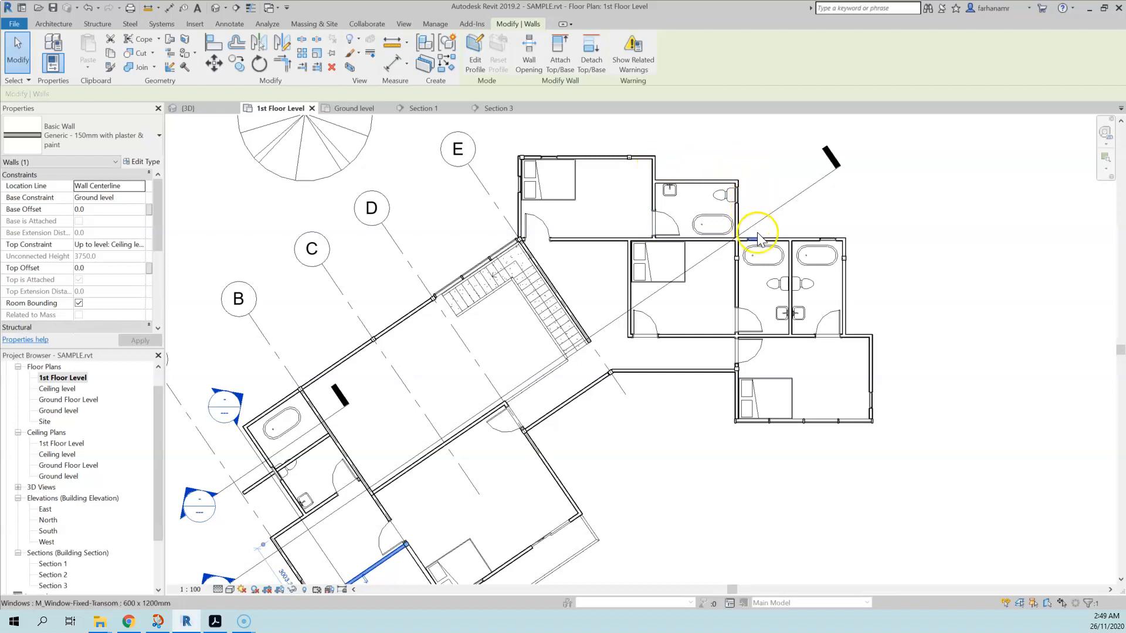
scroll(897, 229, up, 2)
middle_drag(892, 241, 891, 264)
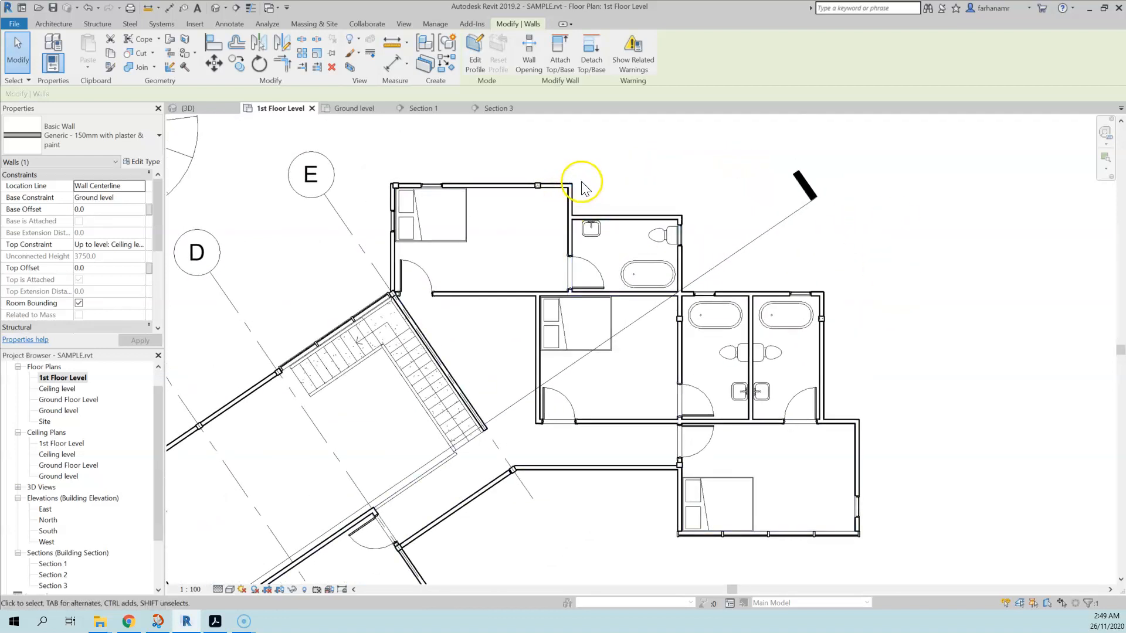
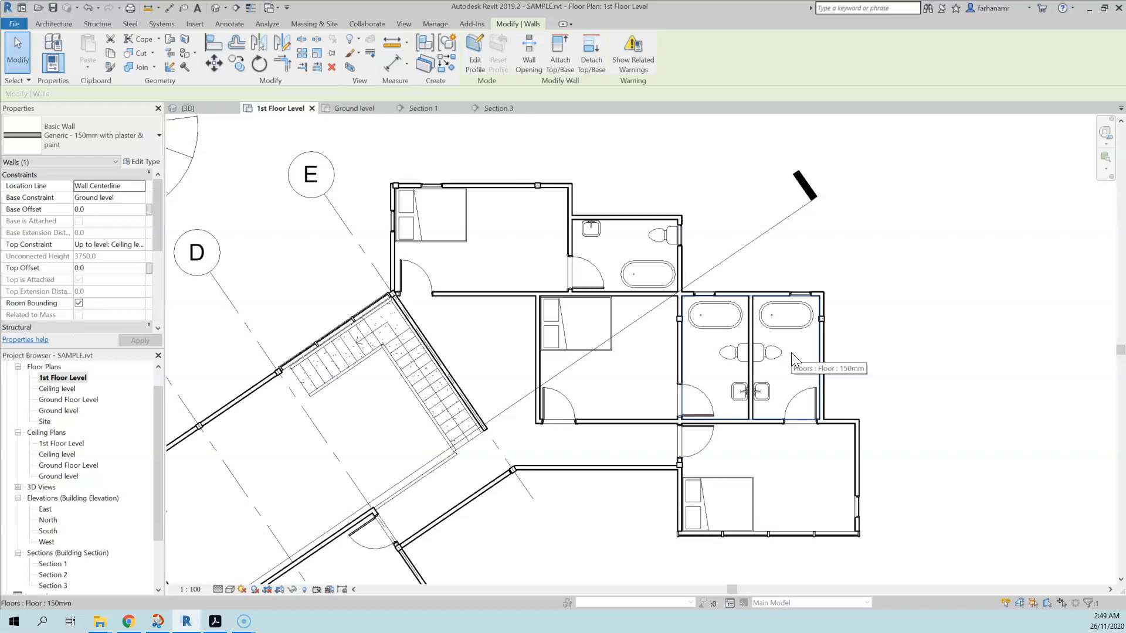
click(801, 349)
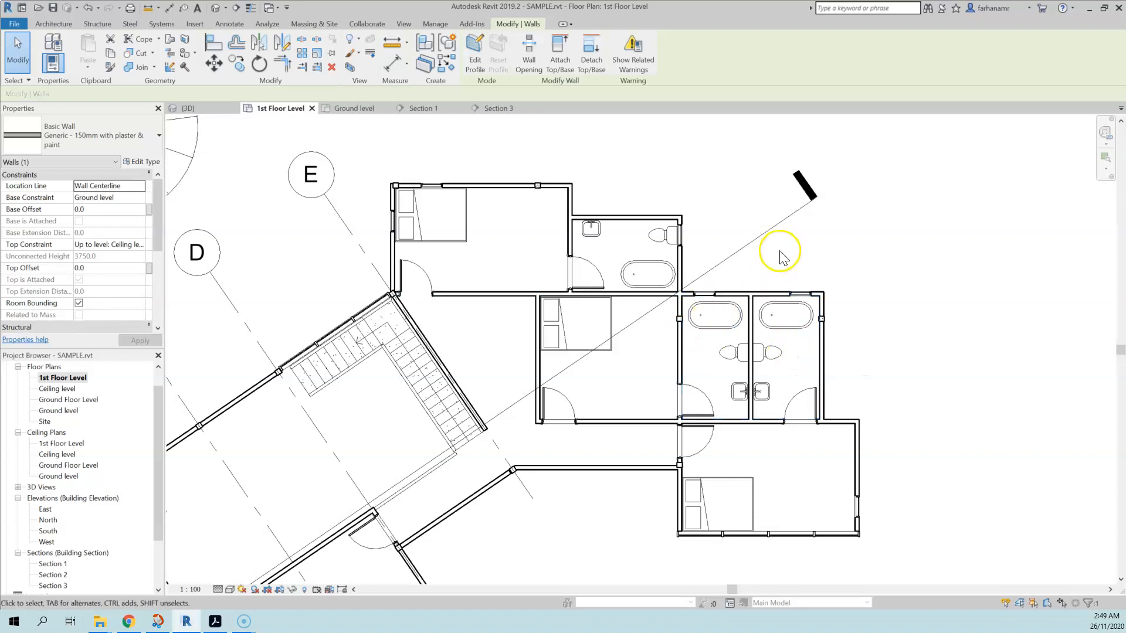
click(959, 245)
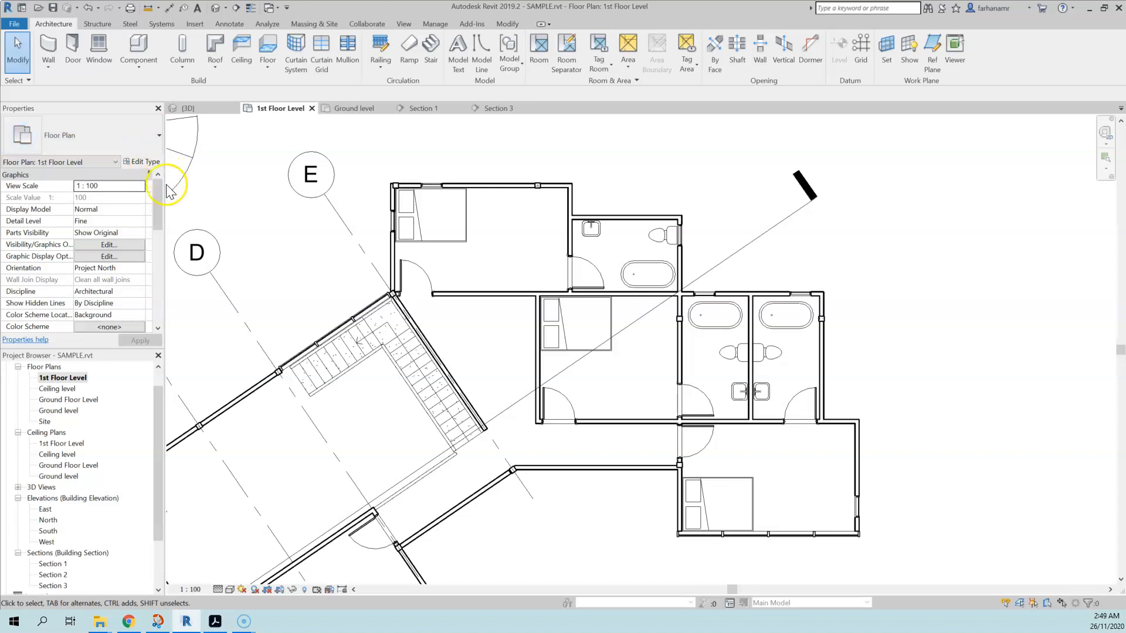
Set the 1st Floor Level plan's underlay base level to Ground Floor Level
drag(160, 196, 161, 236)
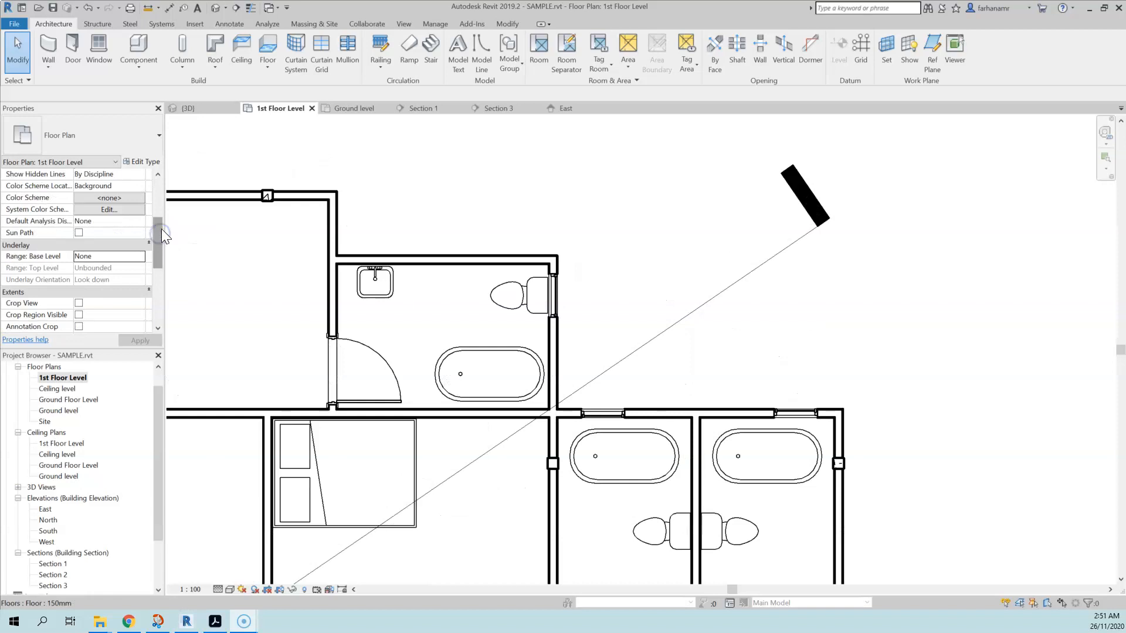
scroll(161, 234, down, 1)
click(94, 232)
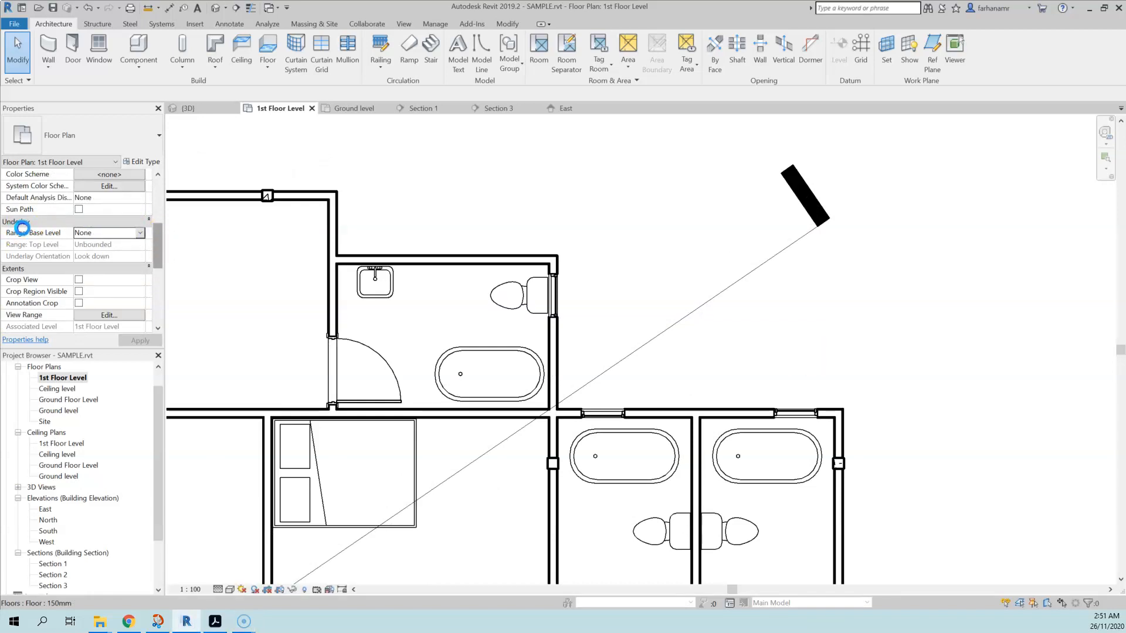
scroll(33, 236, up, 1)
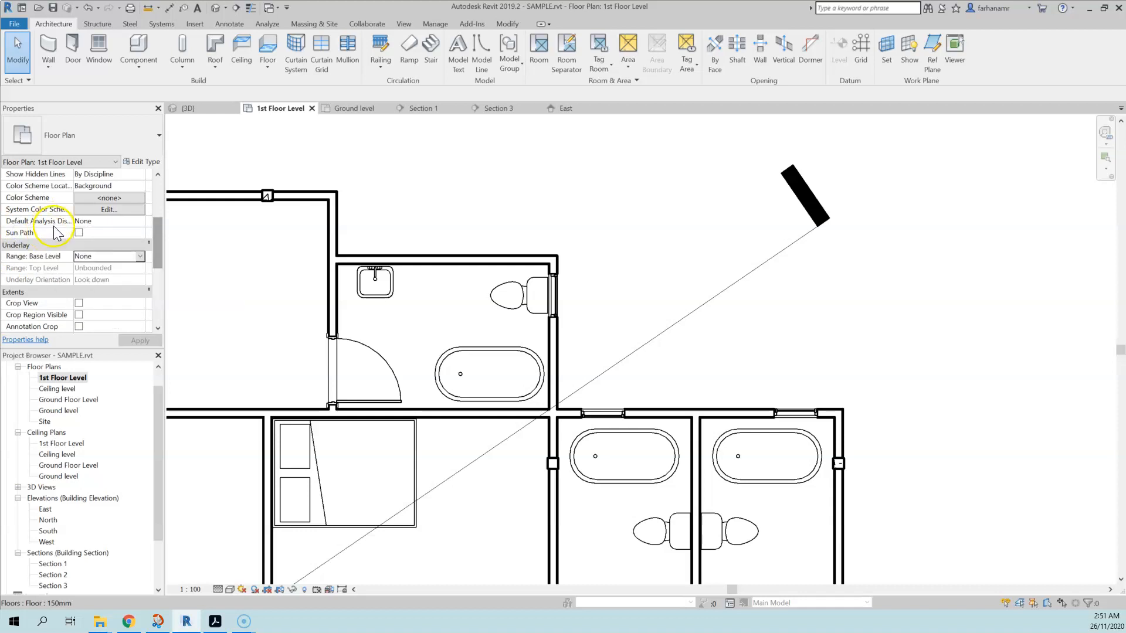
click(139, 256)
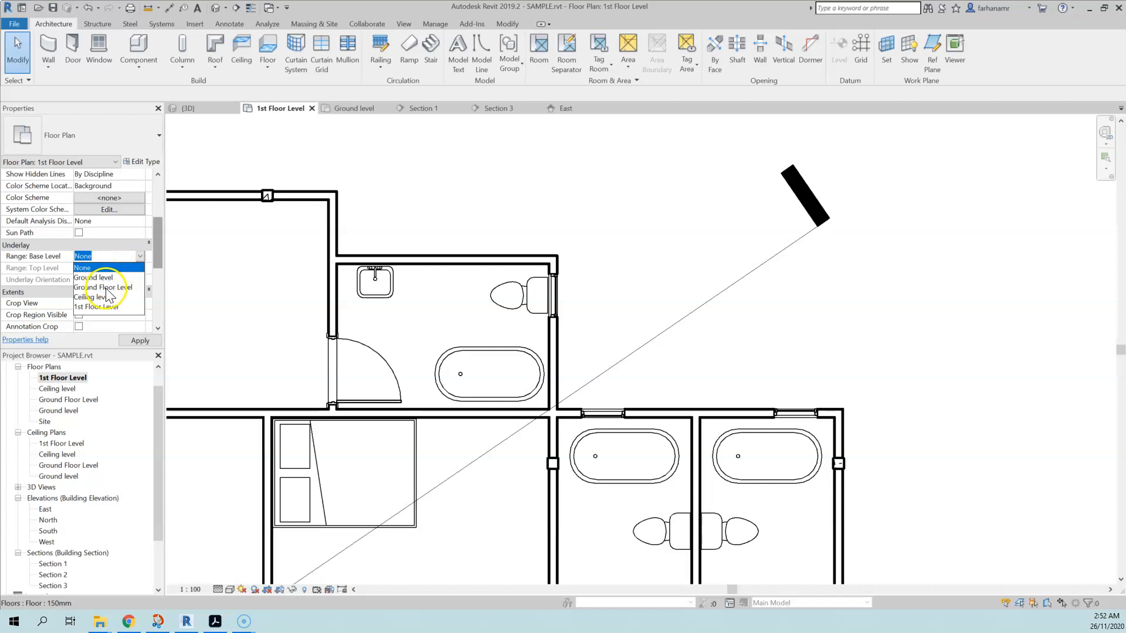
click(106, 287)
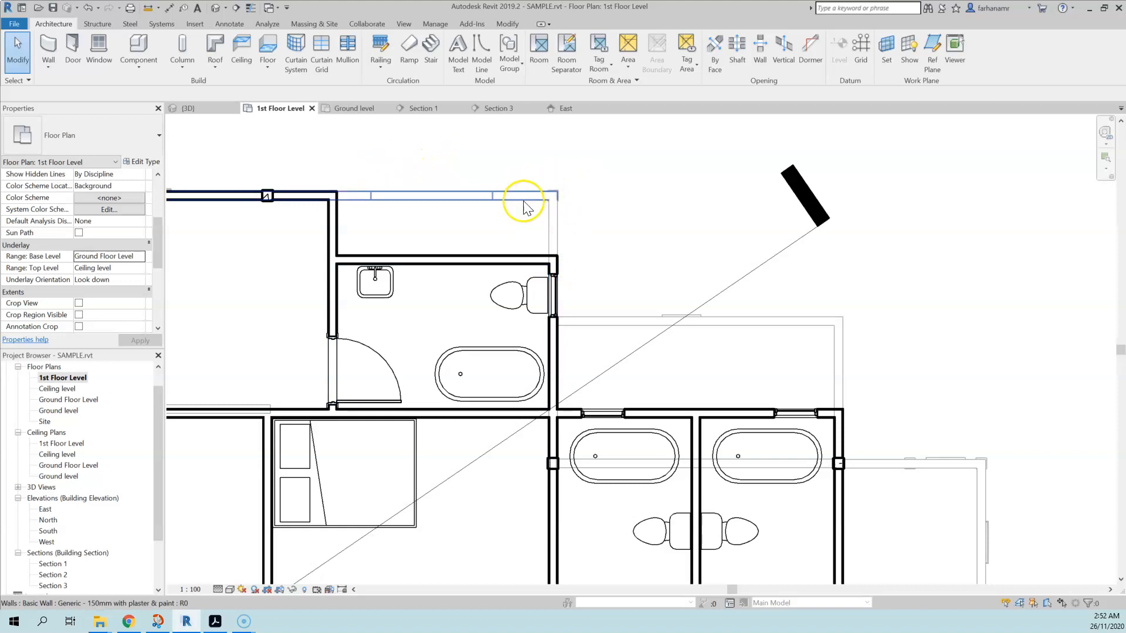
Save the project and clear the topography selection beside the upper bathroom
scroll(499, 226, up, 5)
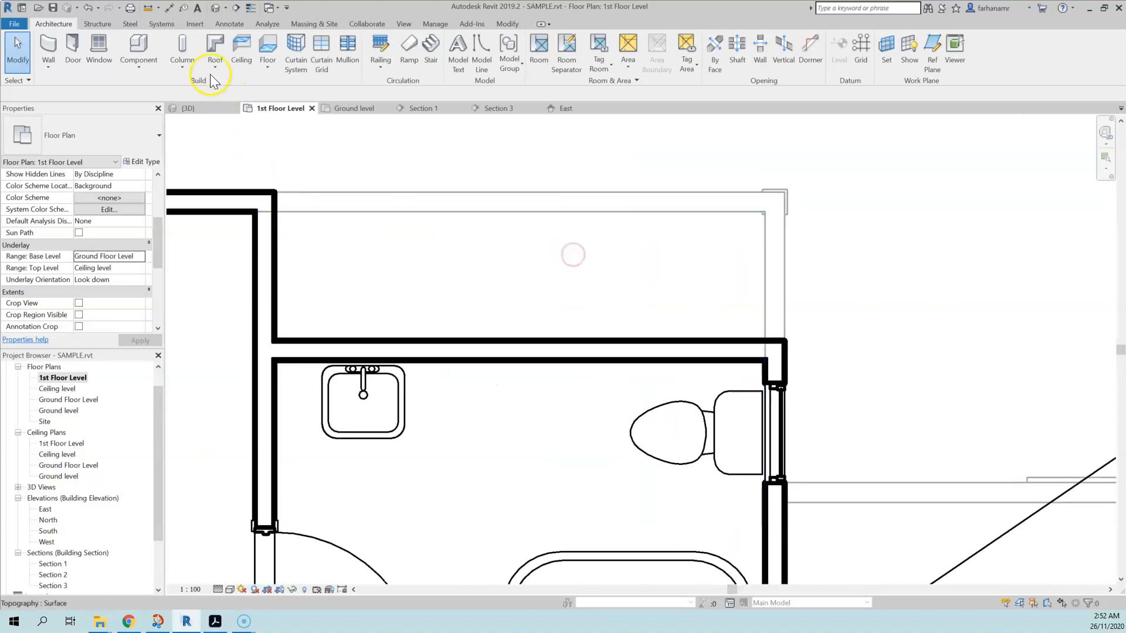
click(251, 145)
key(Escape)
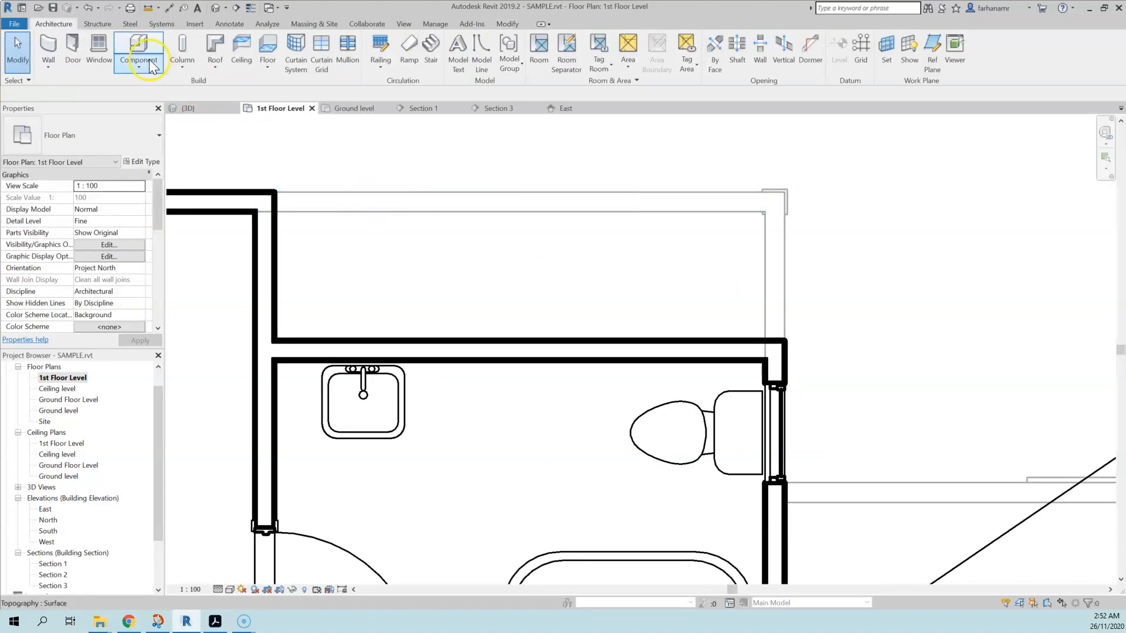
click(246, 140)
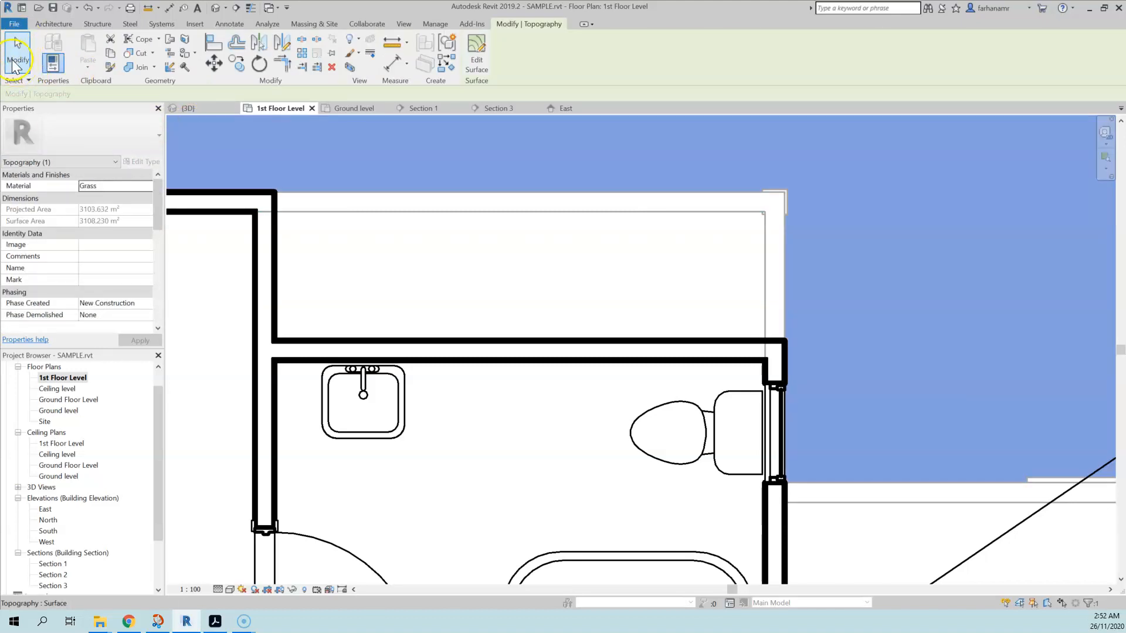
click(17, 80)
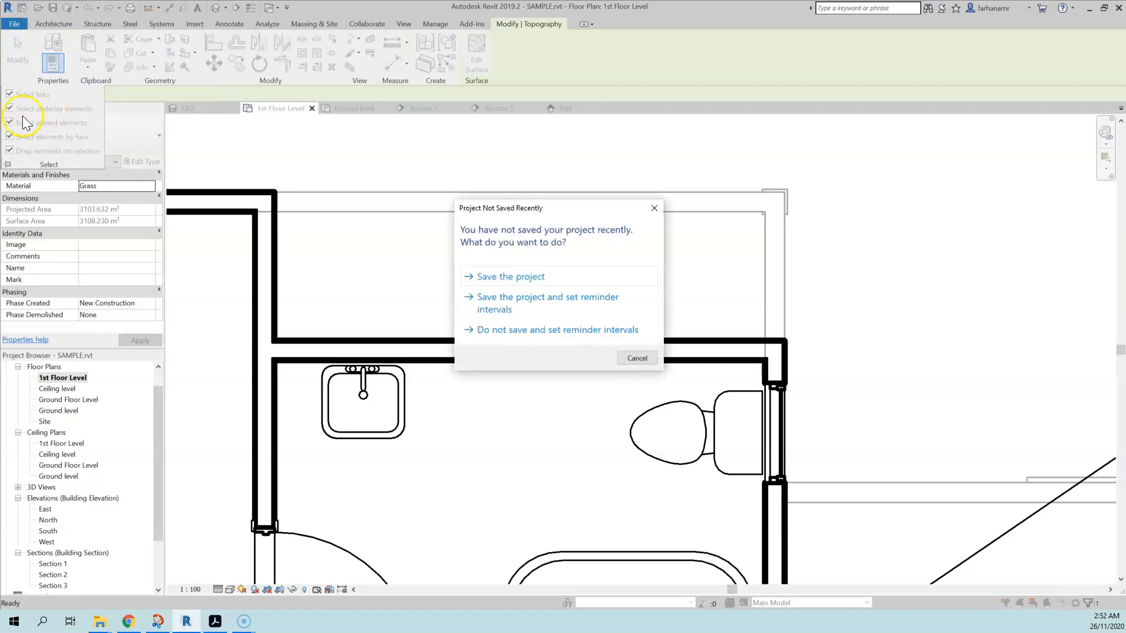
click(503, 276)
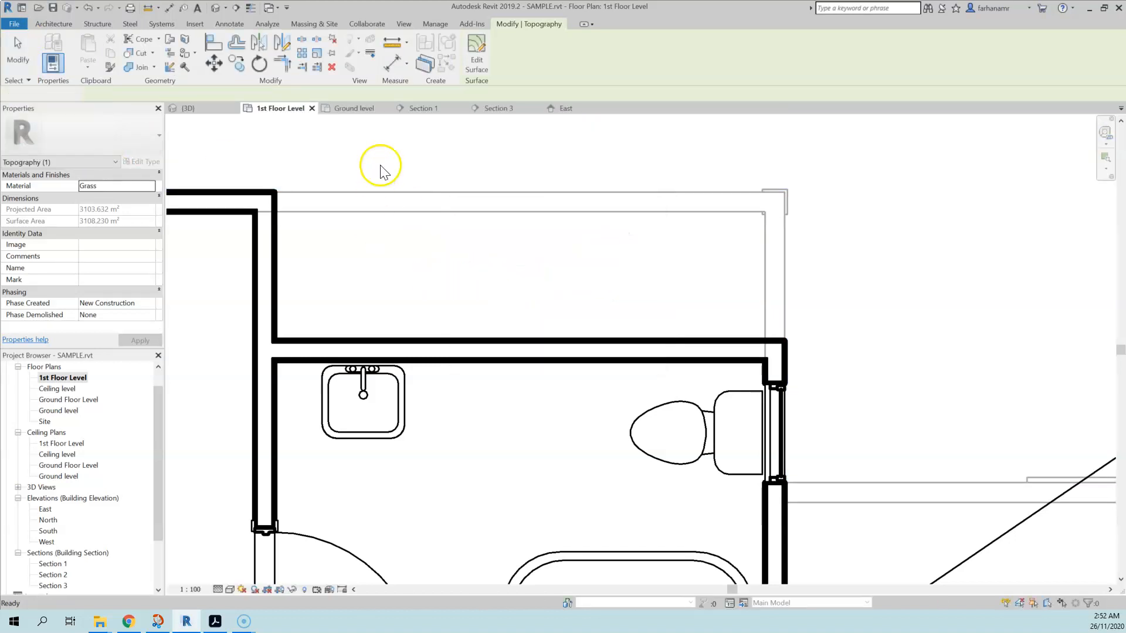
key(Escape)
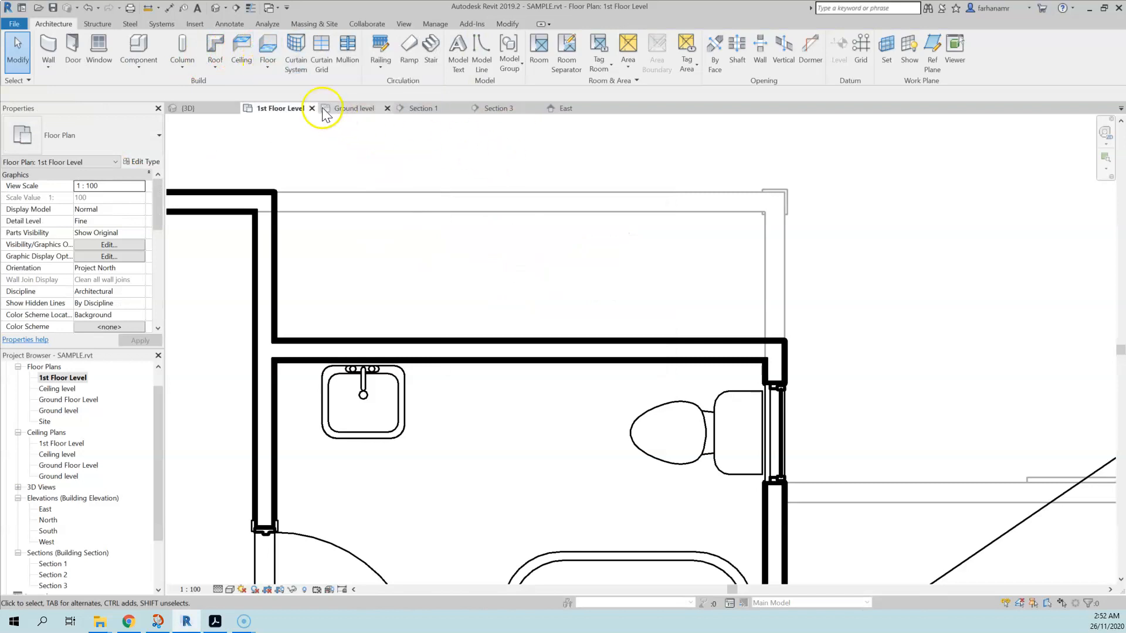
Create a flat Generic Roof - 150mm 3 by footprint, using a rectangle over the uncovered ground-floor strip outside the upper bathroom
click(217, 63)
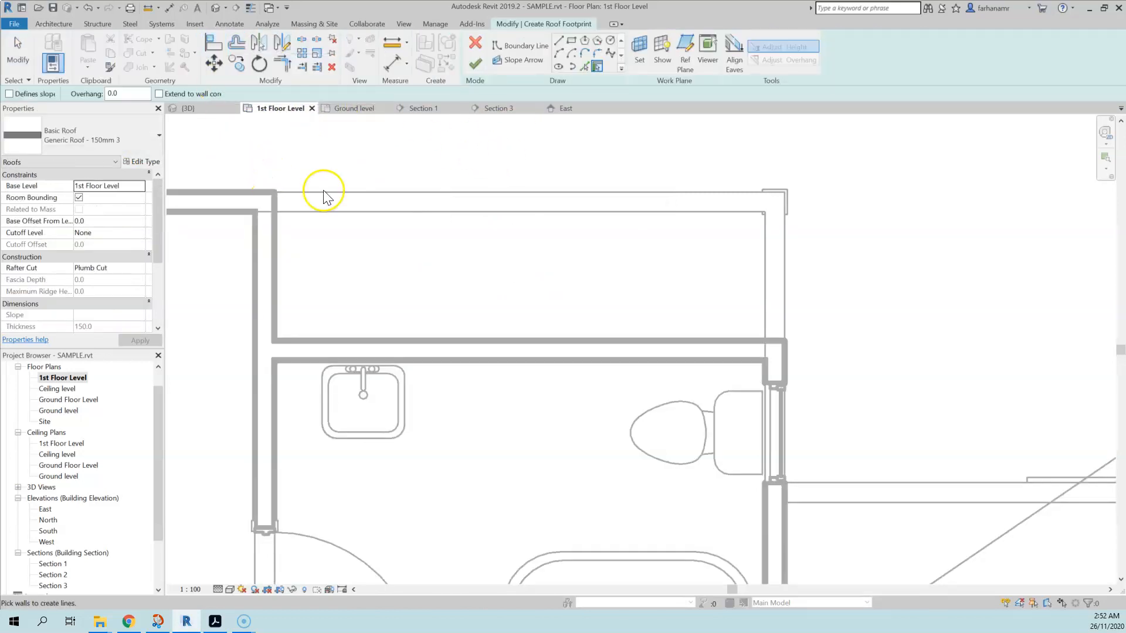
click(571, 39)
click(274, 192)
click(784, 340)
scroll(764, 246, down, 1)
click(475, 63)
Create a second flat footprint roof with a rectangle over the uncovered ground-floor strip outside the paired bathrooms' windows
middle_drag(757, 364, 294, 168)
click(216, 52)
click(571, 40)
click(317, 255)
click(890, 438)
middle_drag(928, 473, 447, 137)
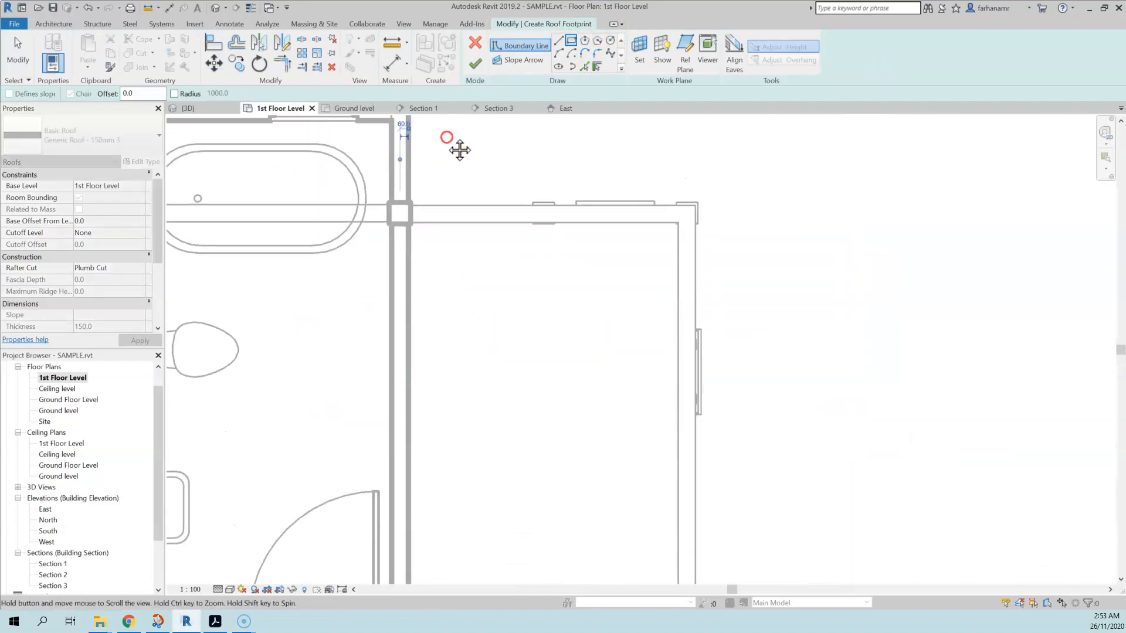
click(475, 64)
key(Escape)
Begin a third roof footprint with a rectangle over the uncovered ground-floor area beside the paired bathrooms, ending on the outer wall's centreline
click(215, 50)
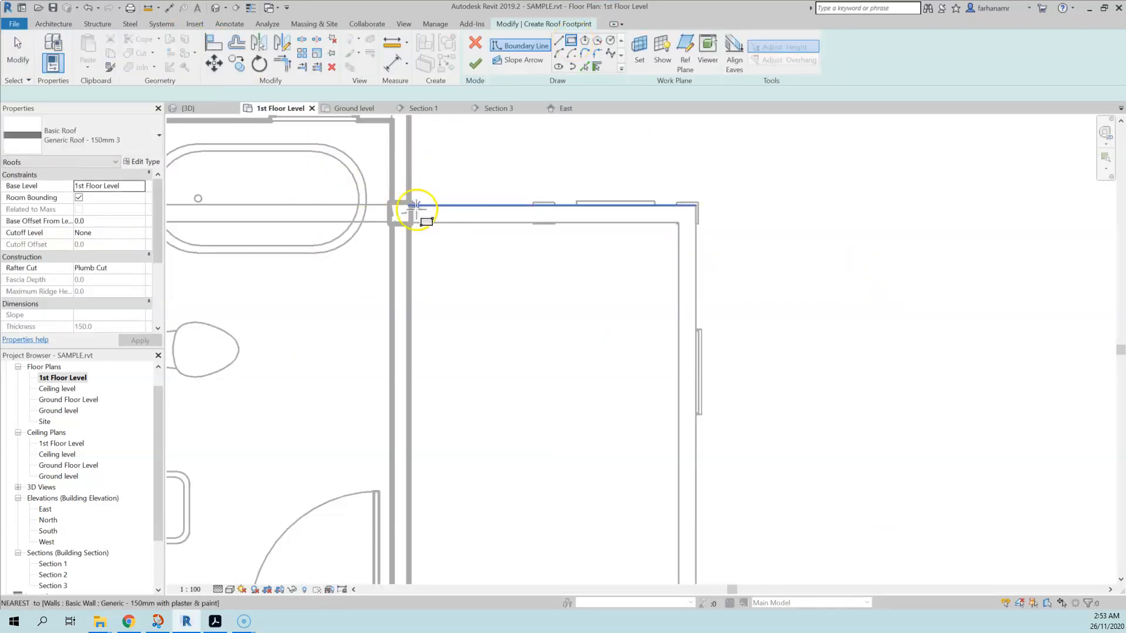
scroll(415, 211, up, 2)
scroll(436, 206, down, 1)
key(Escape)
key(Escape)
click(572, 41)
click(411, 206)
scroll(448, 166, down, 3)
middle_drag(620, 405, 576, 381)
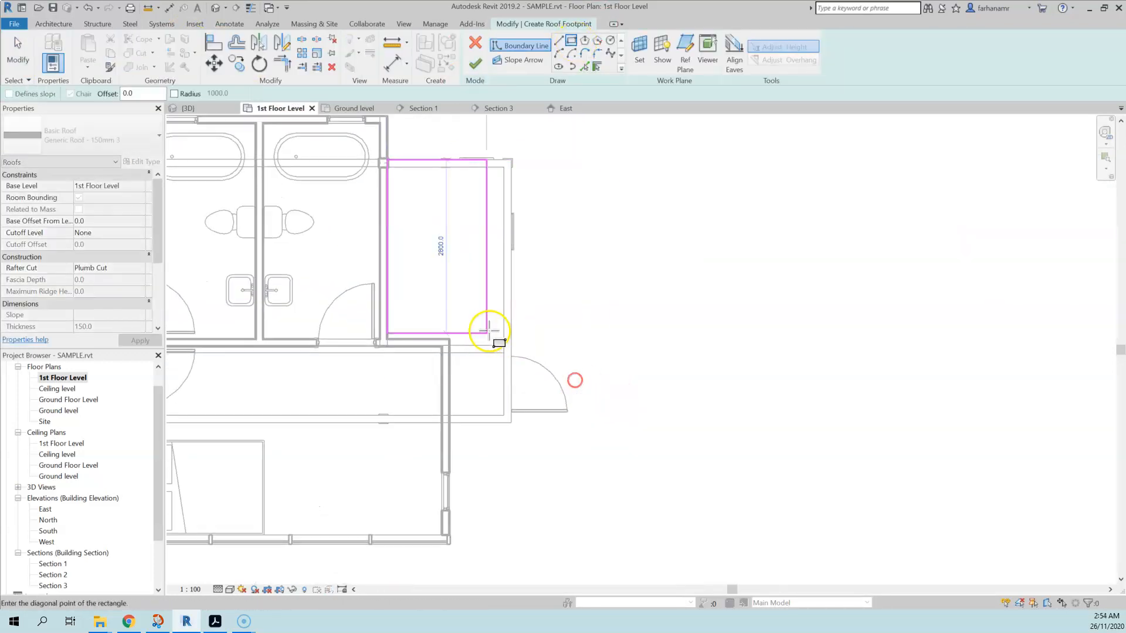
scroll(488, 332, up, 2)
click(523, 344)
Draw boundary lines that extend the third roof footprint over the narrow strip beside the lower bedroom, near the ground-floor exterior door
click(558, 41)
scroll(500, 459, up, 2)
middle_drag(500, 459, 554, 428)
click(391, 195)
click(389, 478)
click(596, 478)
click(596, 197)
Trim the third footprint's boundary lines into one outline and move its upper edge onto the ground-floor wall's centreline
key(t)
key(r)
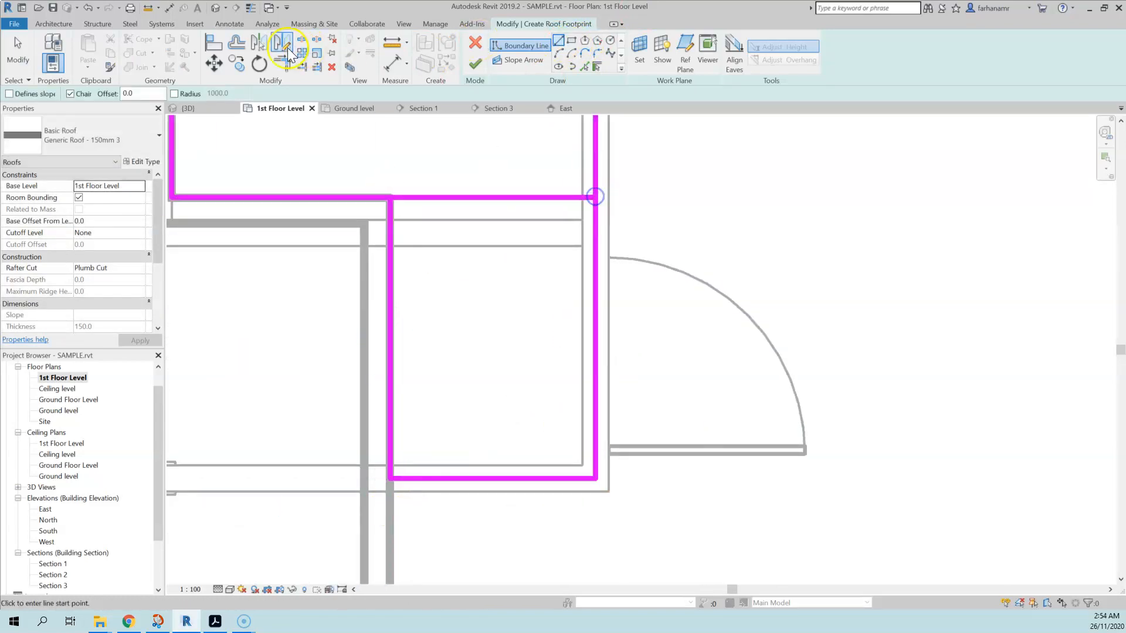
click(434, 197)
click(388, 234)
middle_drag(521, 126, 495, 520)
key(Escape)
drag(306, 242, 307, 260)
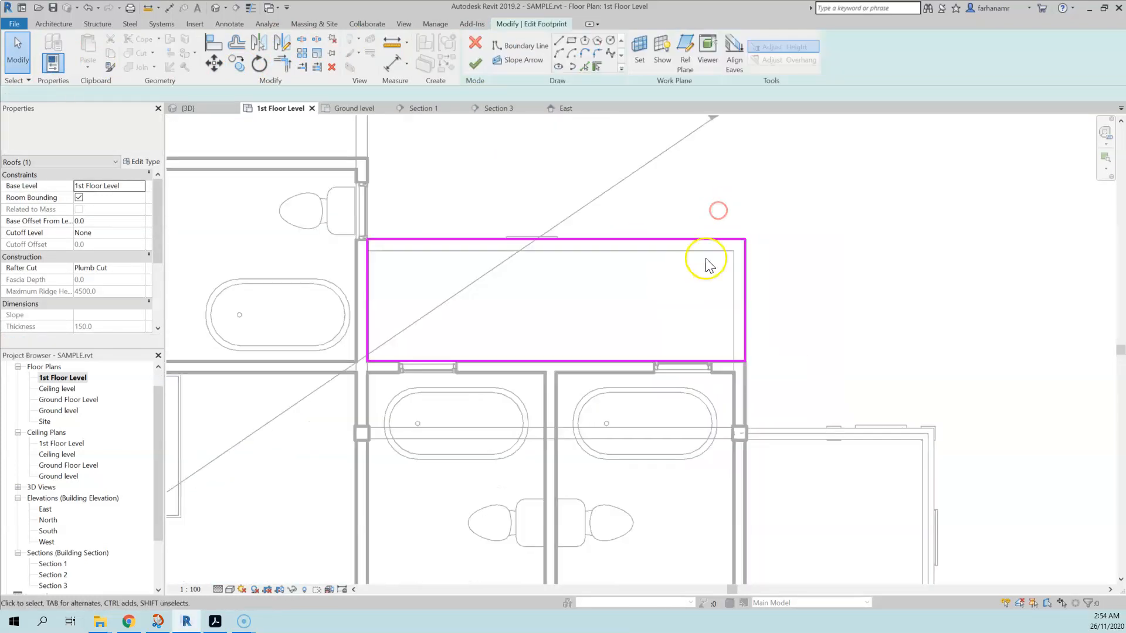
Move the upper and outer side edges of the paired bathrooms' roof footprint to the ground-floor wall centrelines and finish the sketch
scroll(704, 259, up, 3)
drag(704, 249, 704, 250)
drag(737, 291, 726, 292)
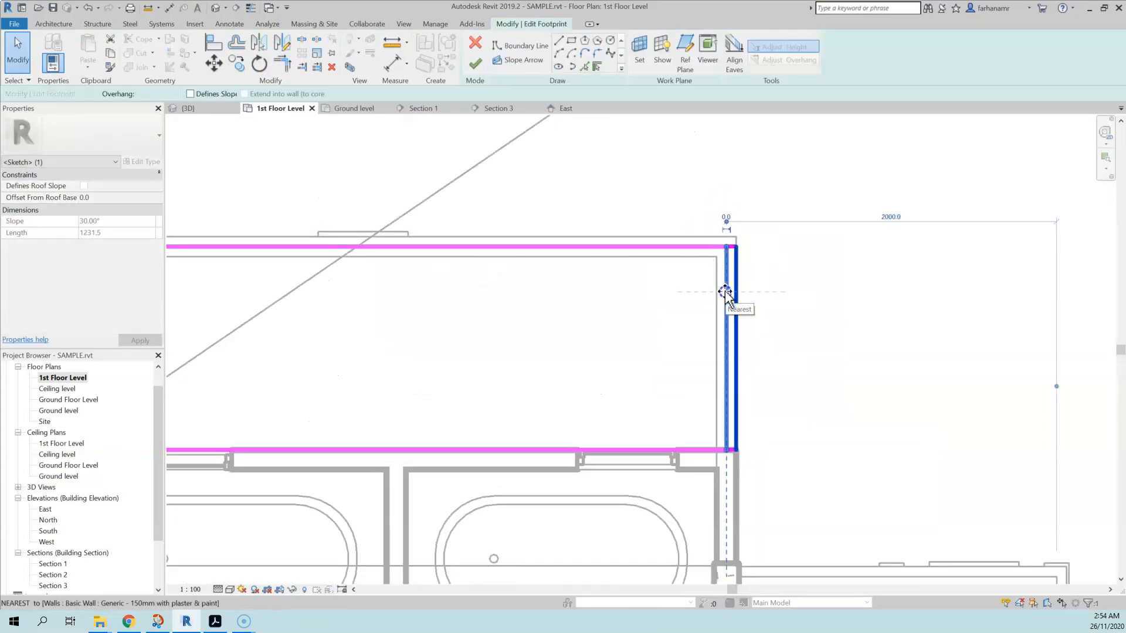
middle_drag(662, 281, 1015, 420)
click(473, 64)
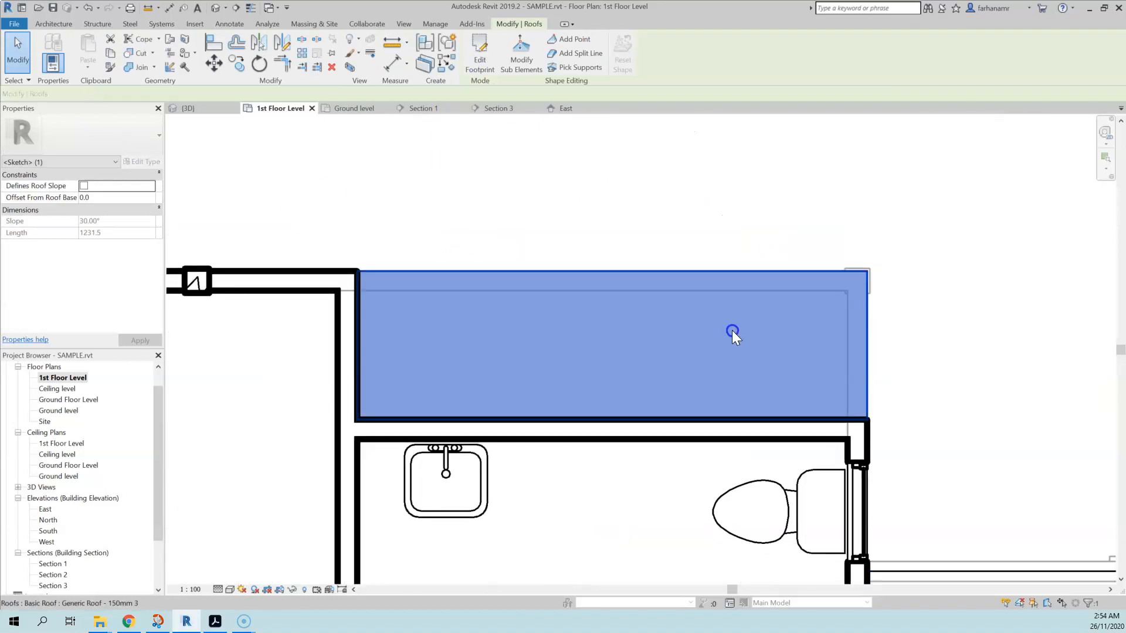
Edit the upper bathroom roof's footprint so its outer edges lie on the ground-floor wall centrelines
double_click(732, 330)
drag(862, 346, 852, 333)
click(475, 63)
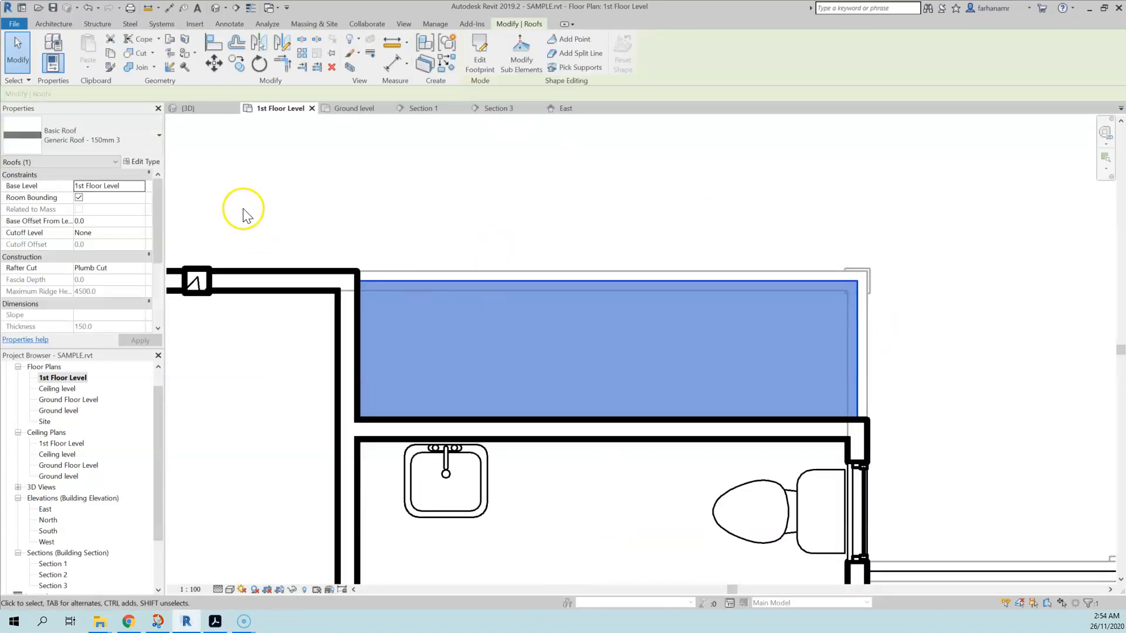
In the 3D view, detach the tops of the ground-floor window wall and its adjoining side wall beneath the new roof
click(188, 108)
scroll(452, 244, up, 6)
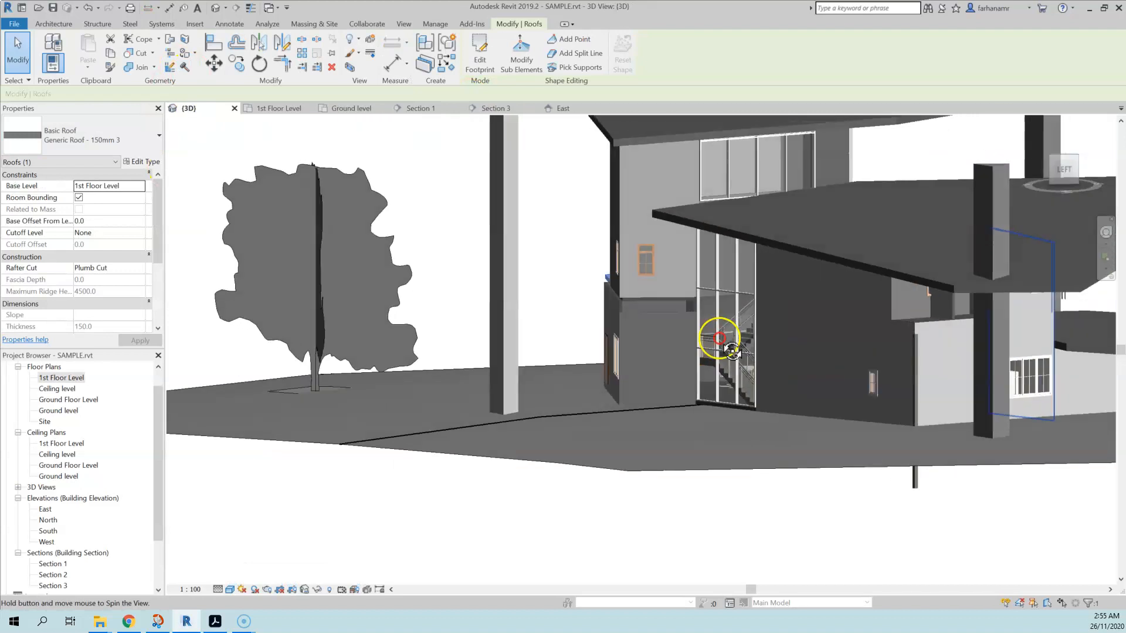
scroll(580, 281, up, 4)
click(574, 265)
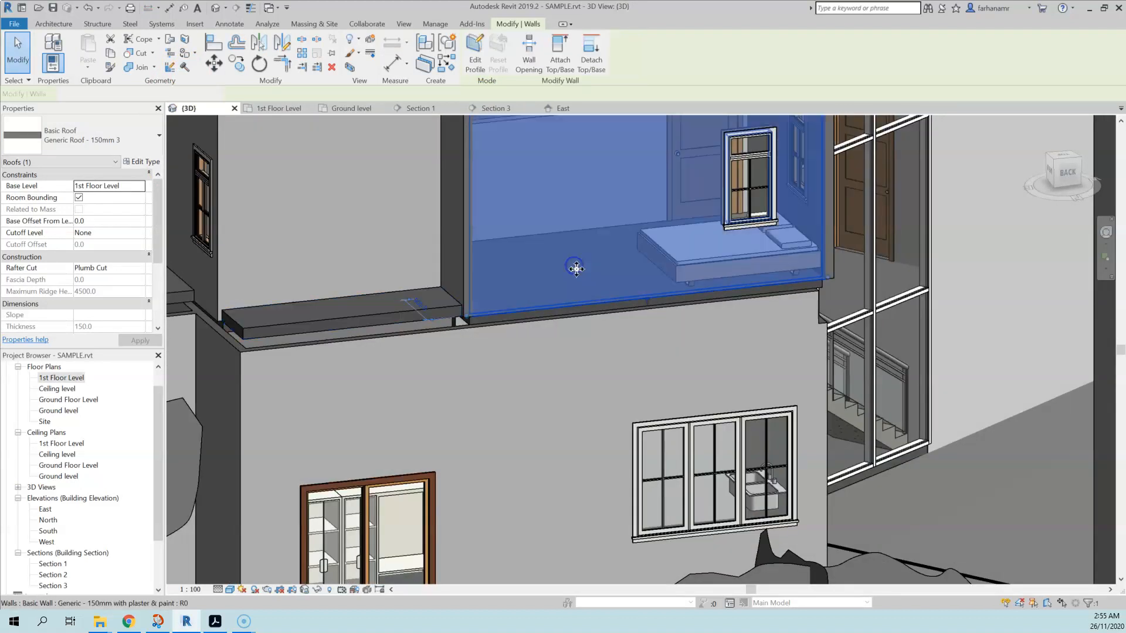
click(453, 254)
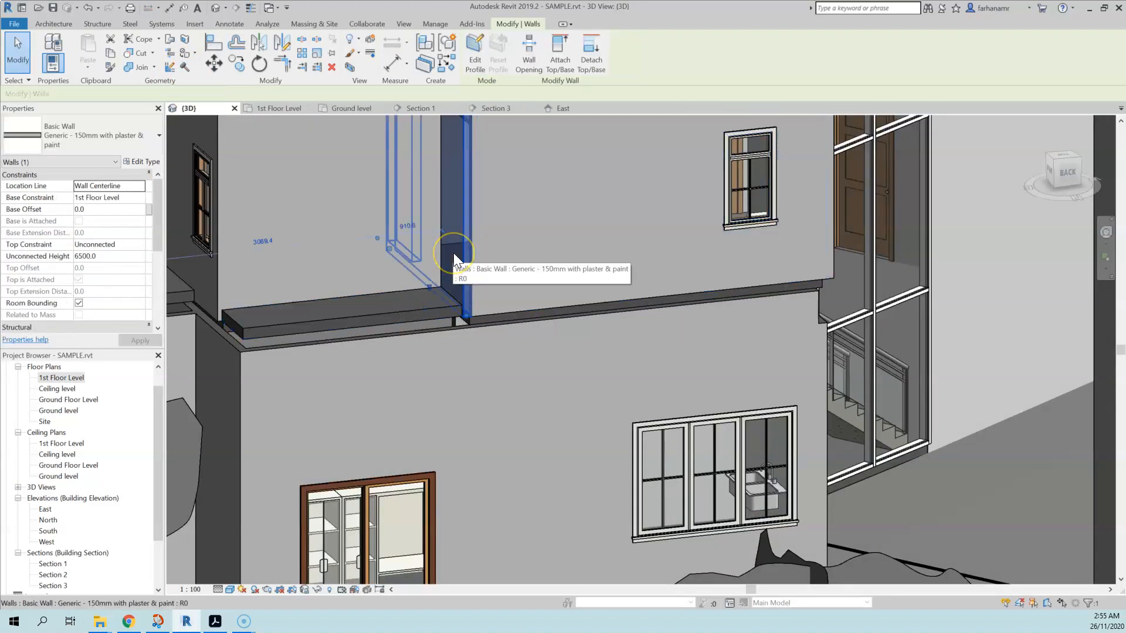
click(549, 352)
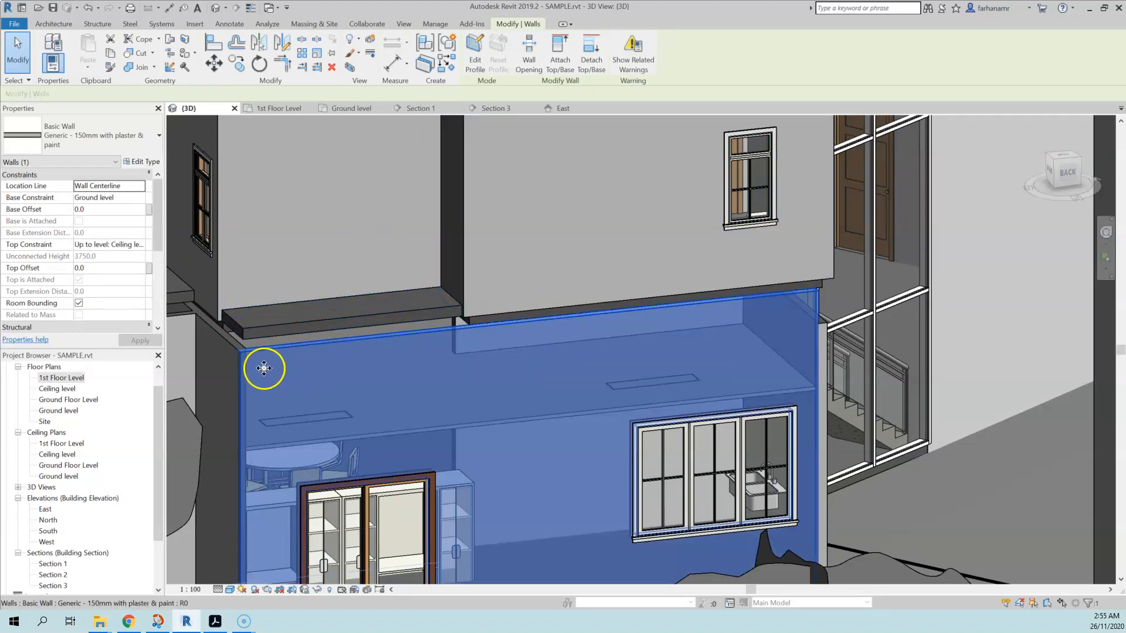
ctrl+click(229, 360)
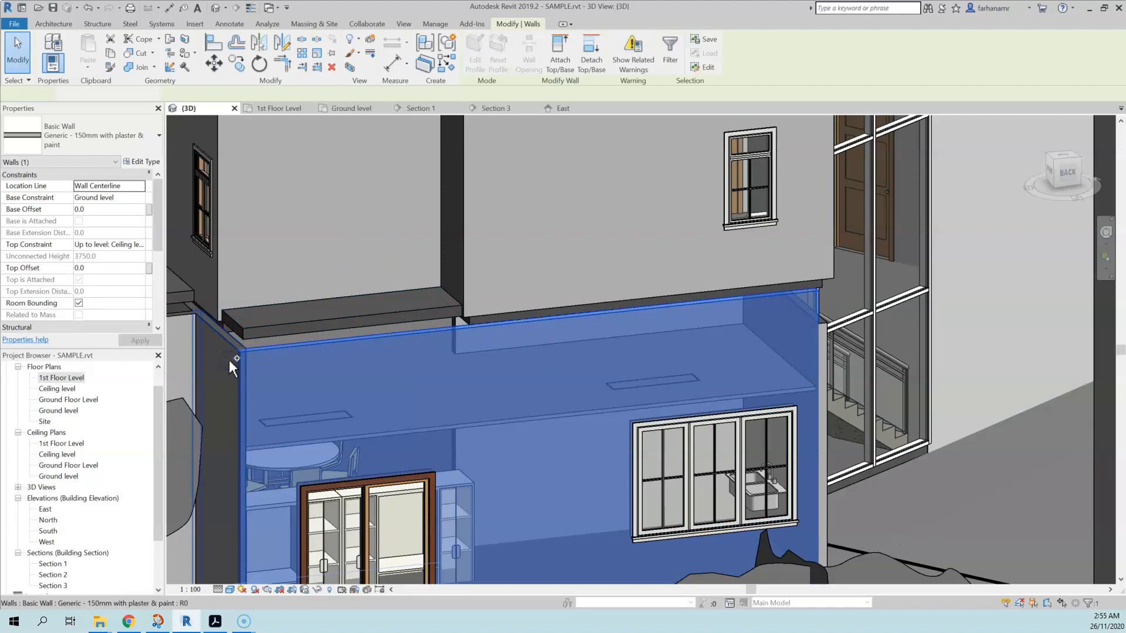
click(592, 64)
click(475, 320)
click(645, 310)
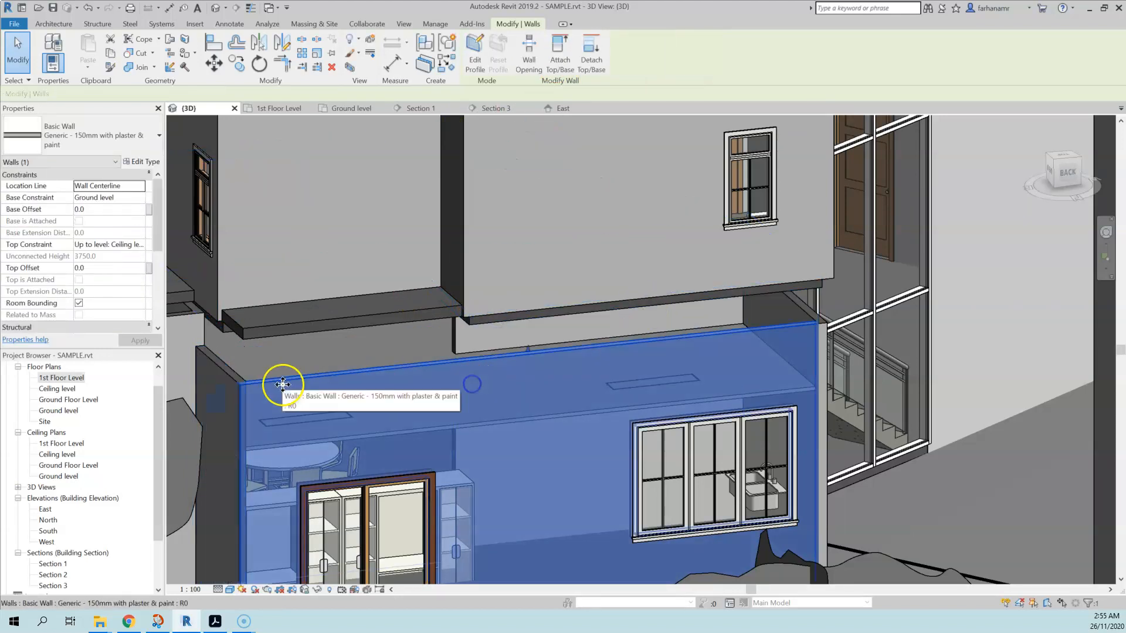
Set the top constraint of the ground-floor window wall and its adjoining side wall to Up to level: 1st Floor Level
ctrl+click(230, 388)
click(141, 245)
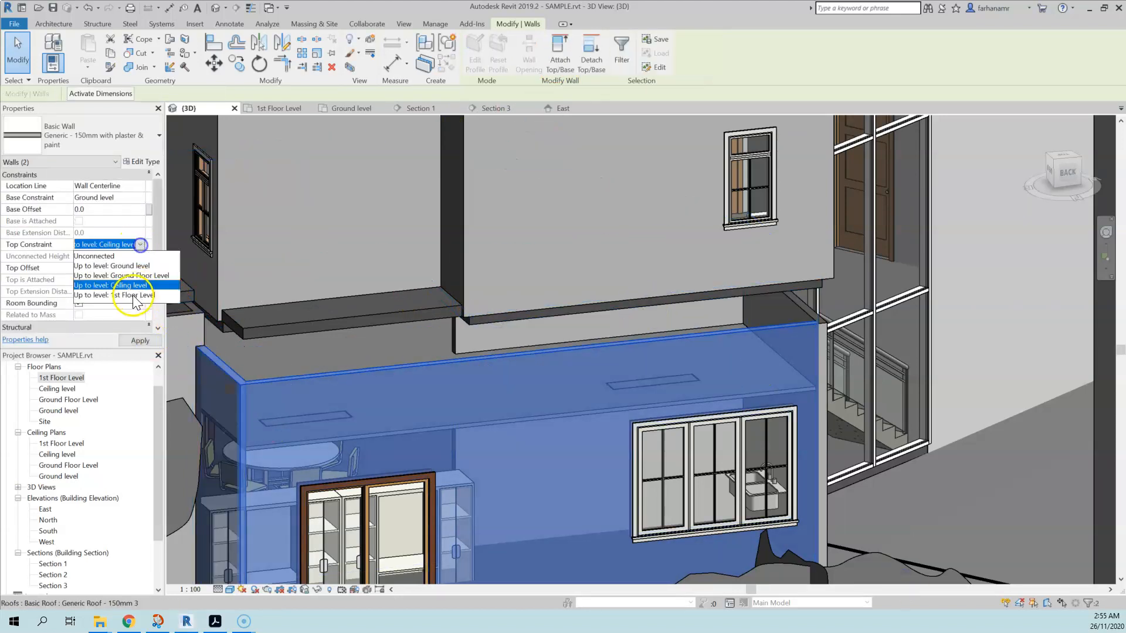
click(105, 295)
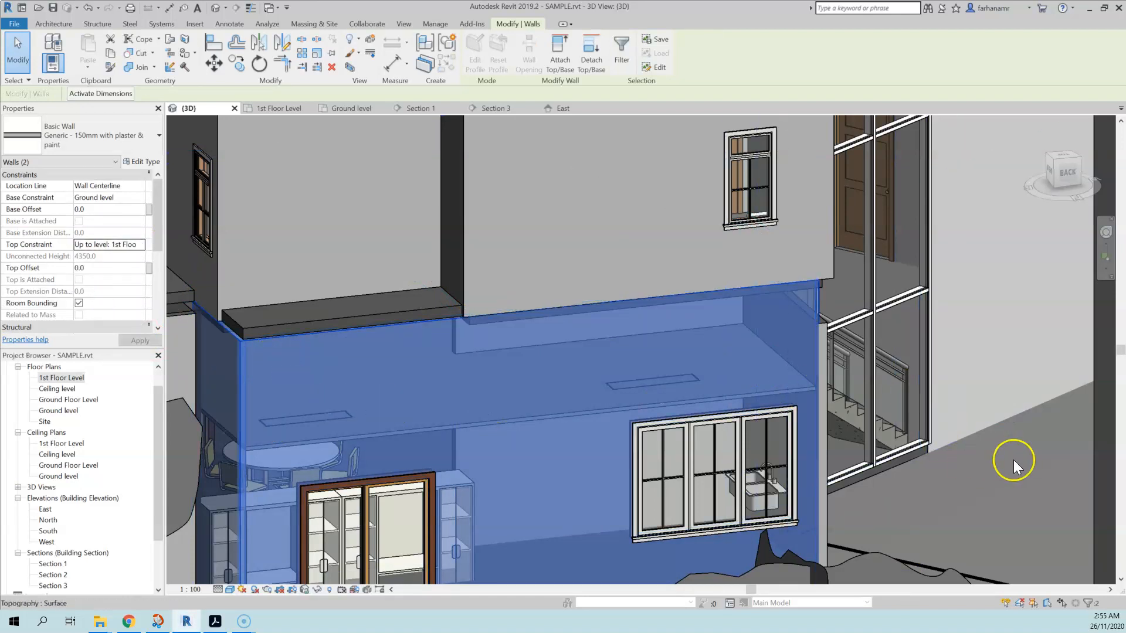
click(1012, 460)
Lower the three flat roofs by their 150 mm thickness through a negative base offset from the 1st Floor Level
shift+middle_drag(387, 343, 784, 251)
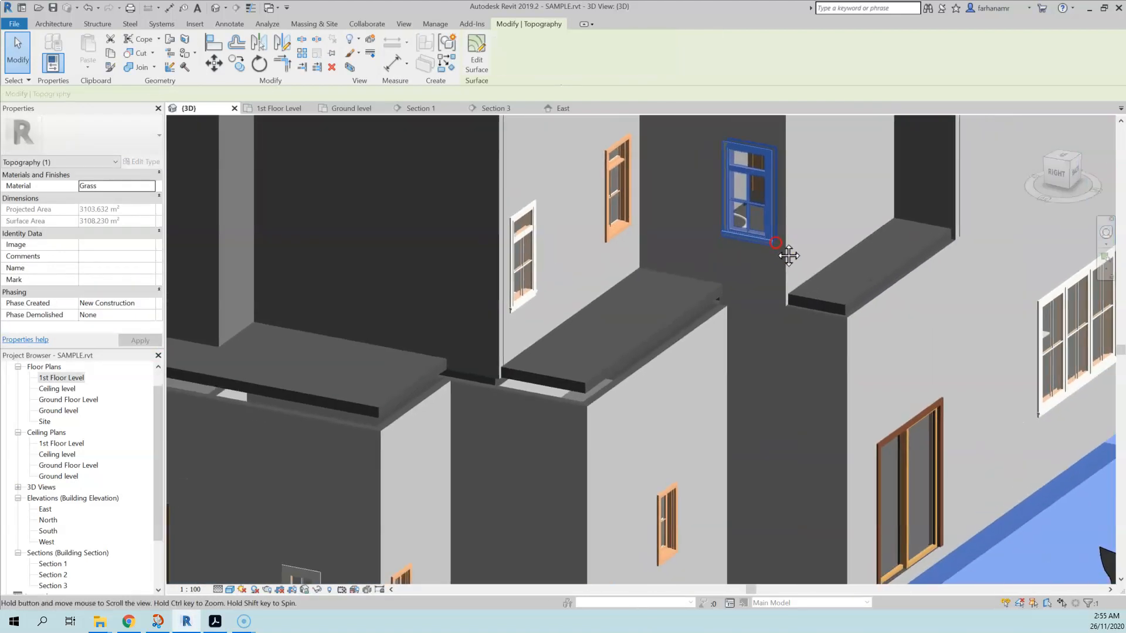
click(810, 302)
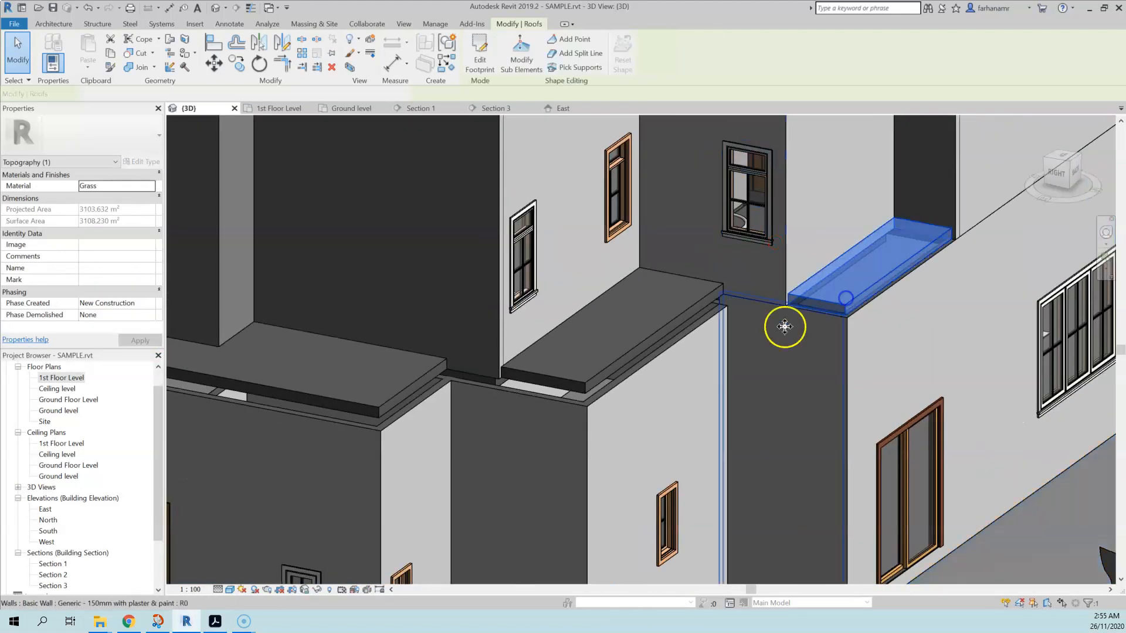
ctrl+click(579, 363)
ctrl+click(384, 395)
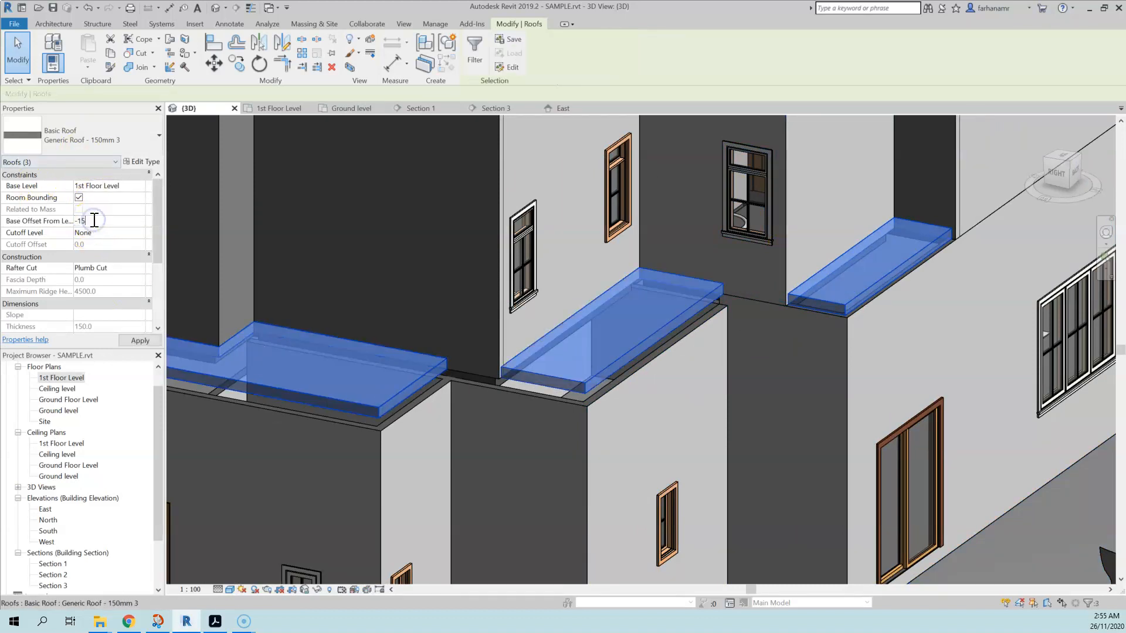
key(Escape)
Detach the tops of the four ground-floor walls beneath the two neighbouring bathroom roofs
click(705, 383)
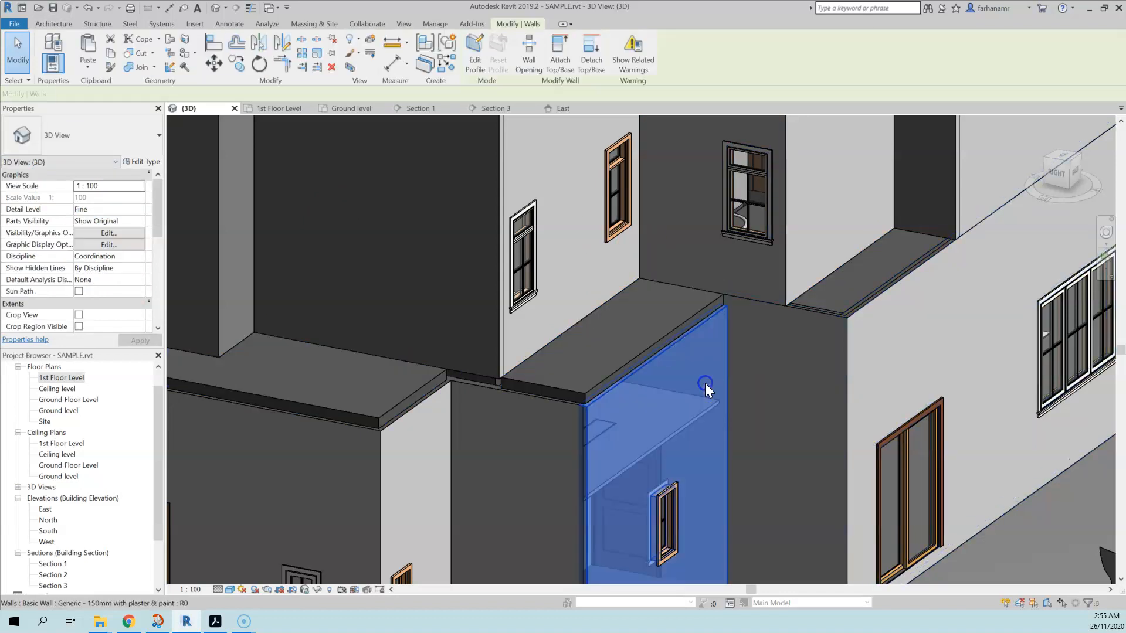
ctrl+click(492, 407)
ctrl+click(433, 440)
ctrl+click(326, 454)
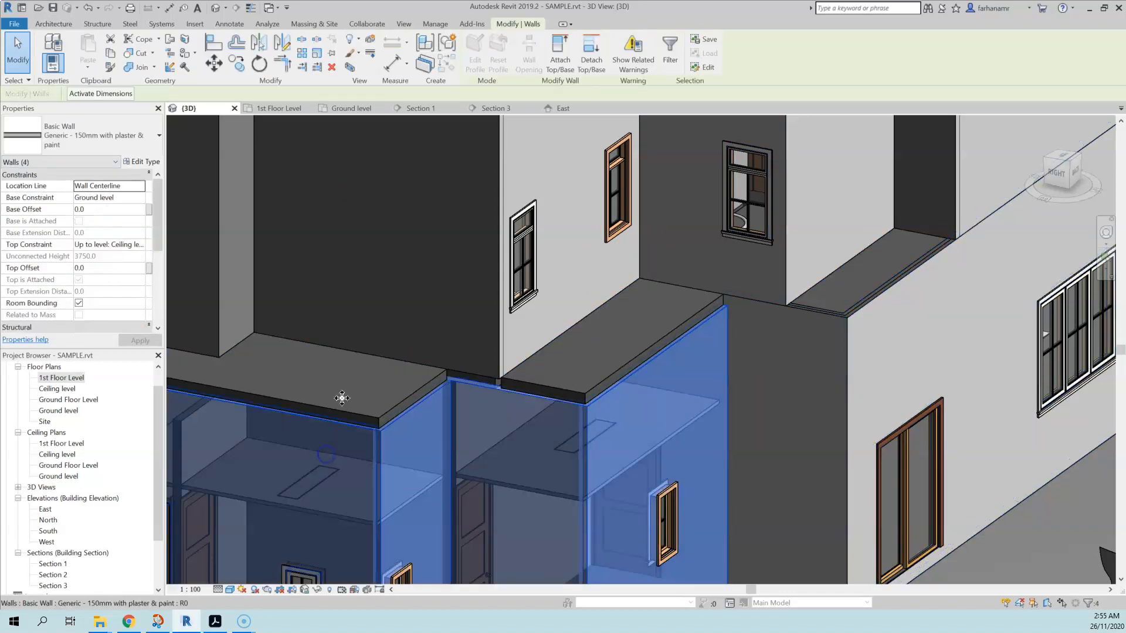
scroll(896, 270, down, 3)
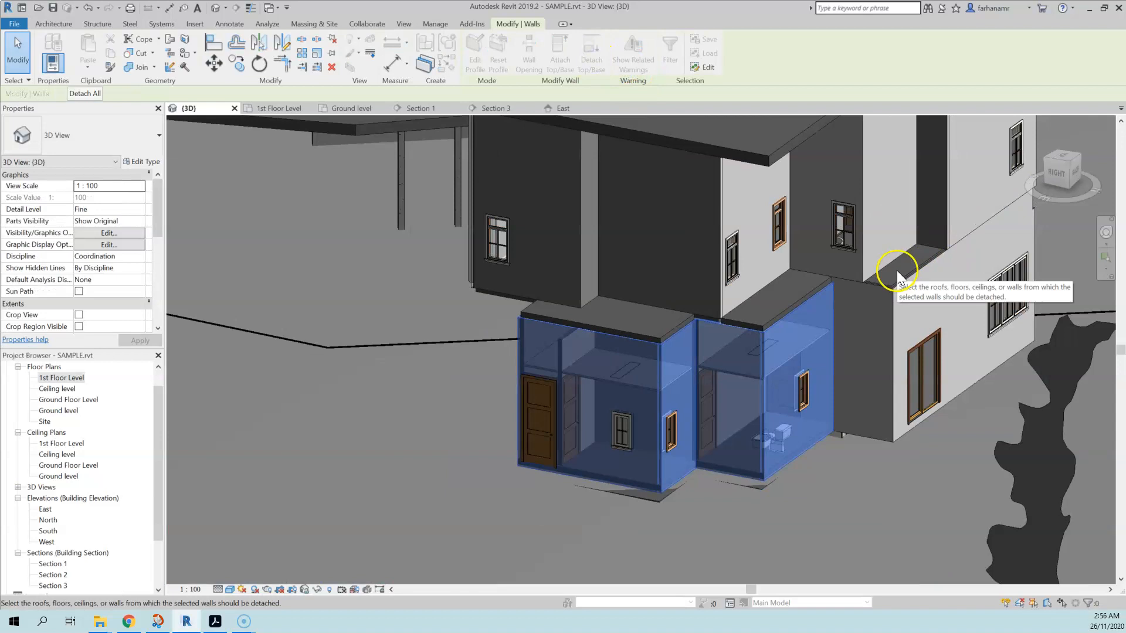
click(957, 244)
Set the top constraint of the four detached bathroom walls up to the 1st Floor Level
click(140, 244)
click(140, 258)
click(447, 417)
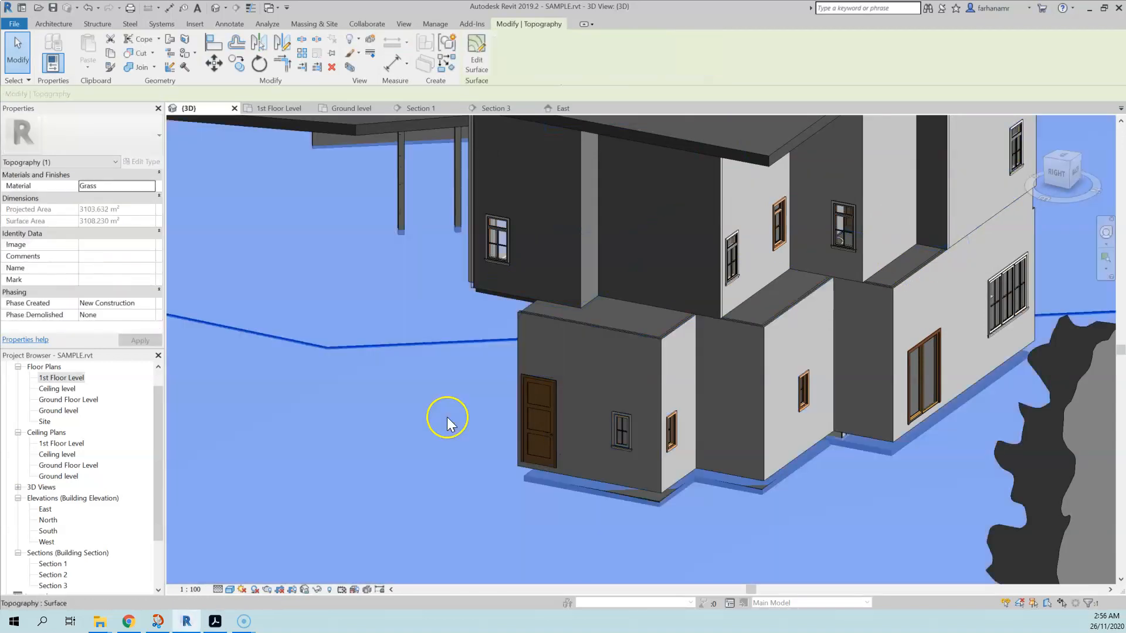
Detach the top of the ground-floor window wall beside the staircase and raise its top constraint to the 1st Floor Level
scroll(736, 372, up, 5)
scroll(750, 301, down, 3)
click(546, 227)
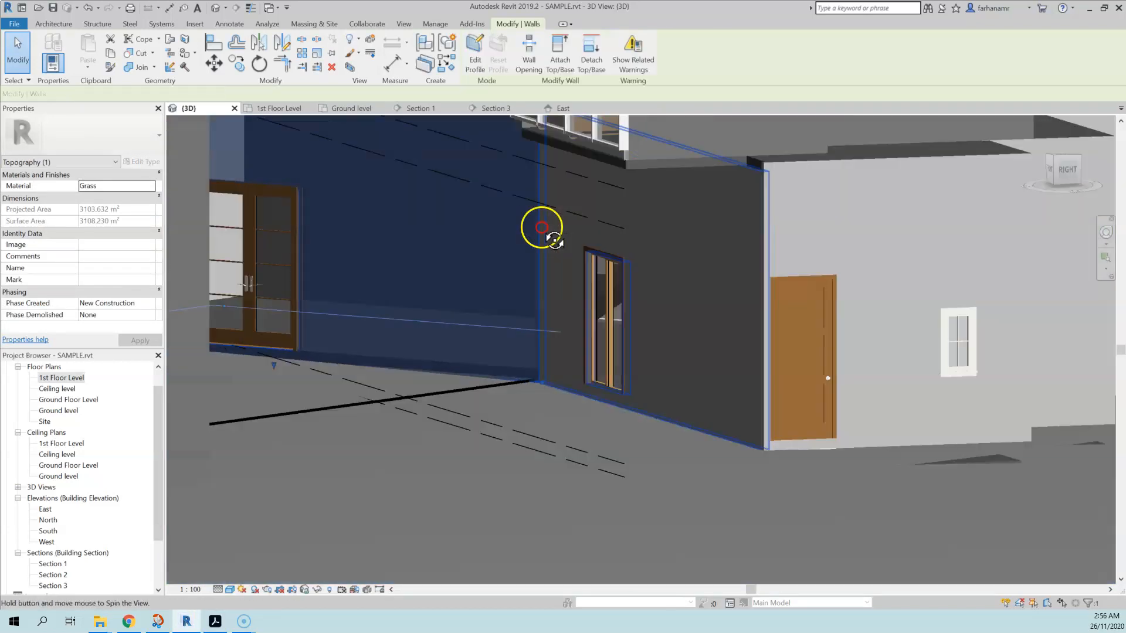
scroll(608, 410, up, 3)
click(580, 305)
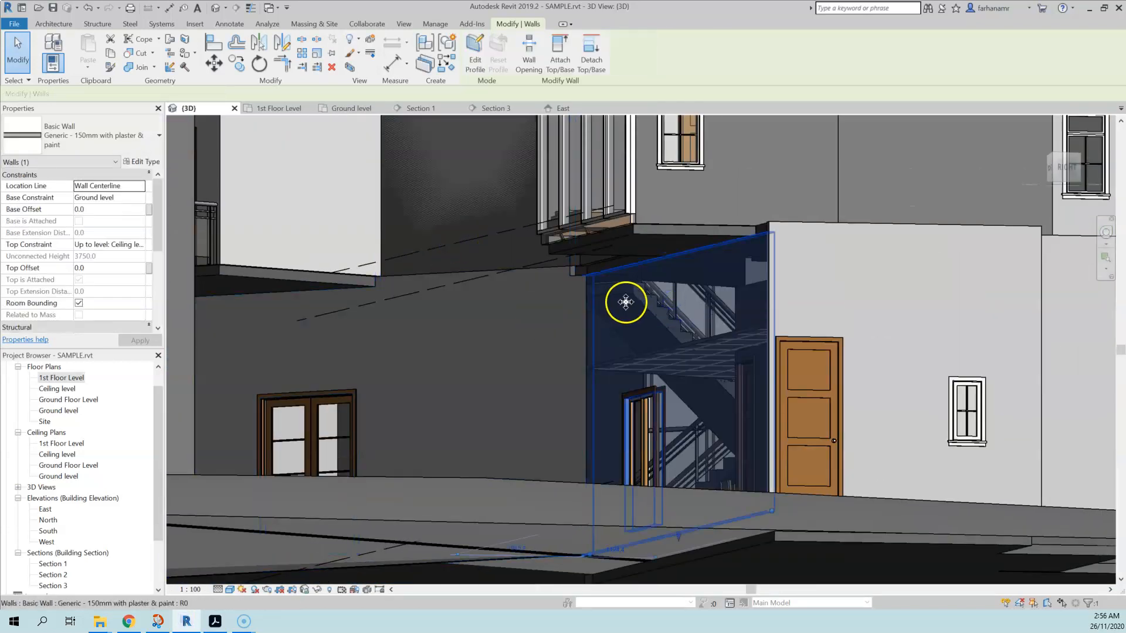
click(567, 58)
click(579, 242)
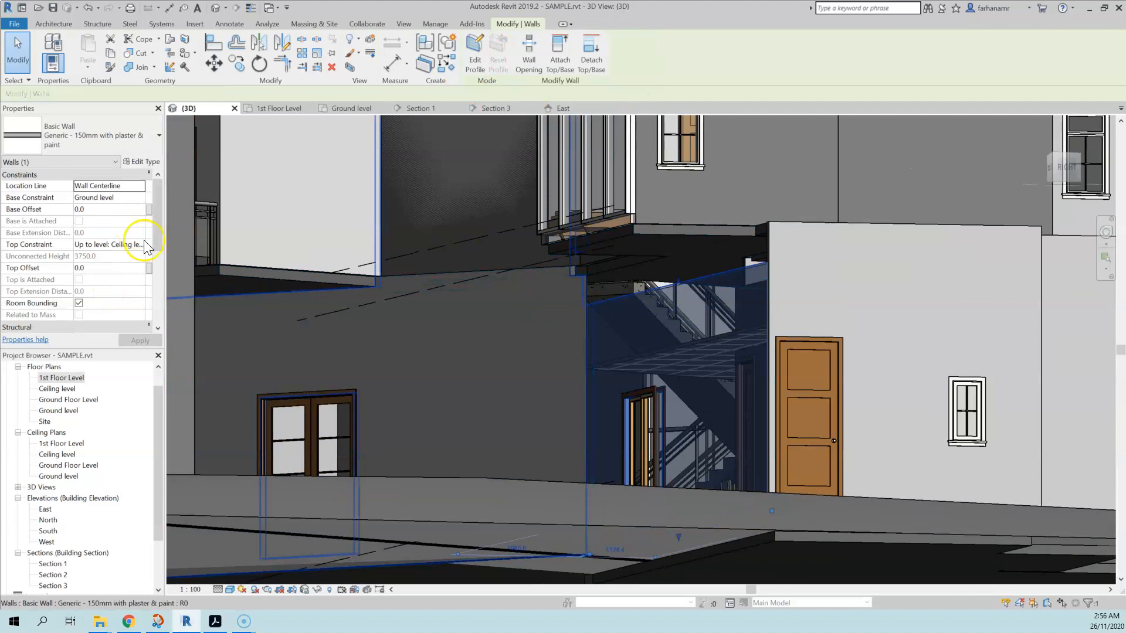
click(580, 275)
Inspect the ground-floor double-door wall, the first-floor walls above it and the floor slab edge at their shared corner
shift+middle_drag(573, 294, 628, 227)
click(694, 209)
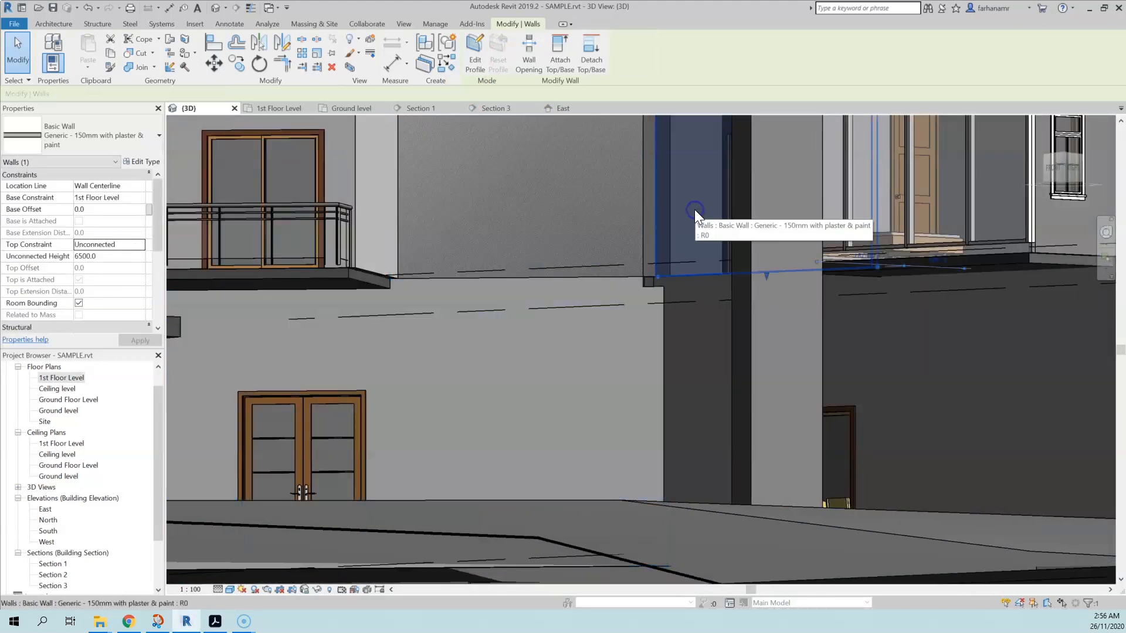
click(569, 237)
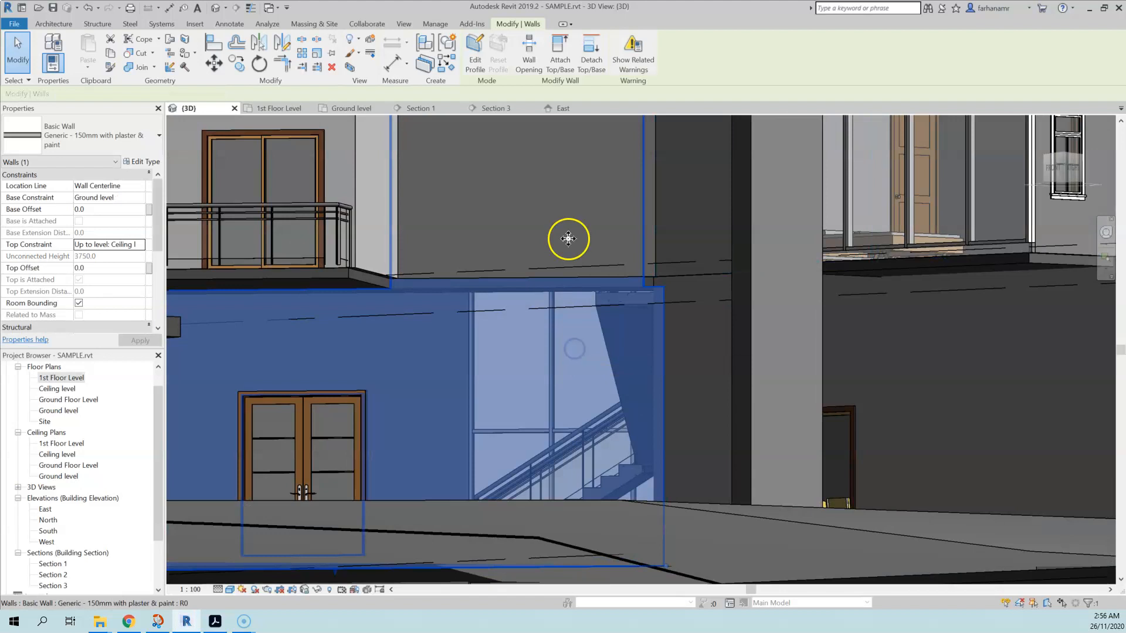
click(650, 276)
click(582, 263)
click(581, 326)
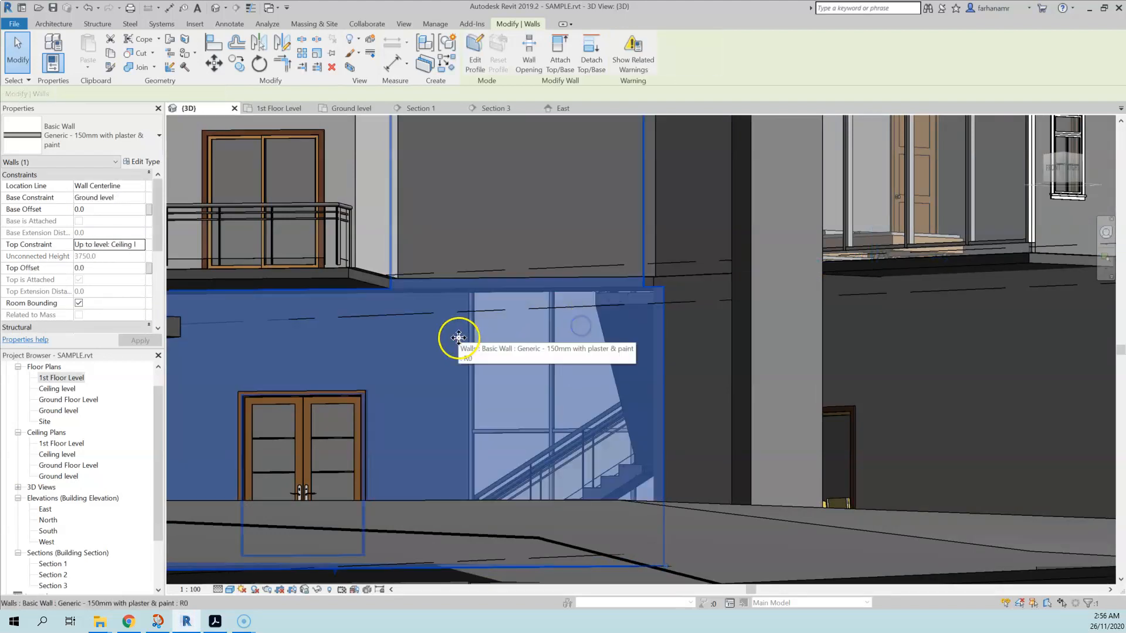
middle_drag(462, 329, 828, 305)
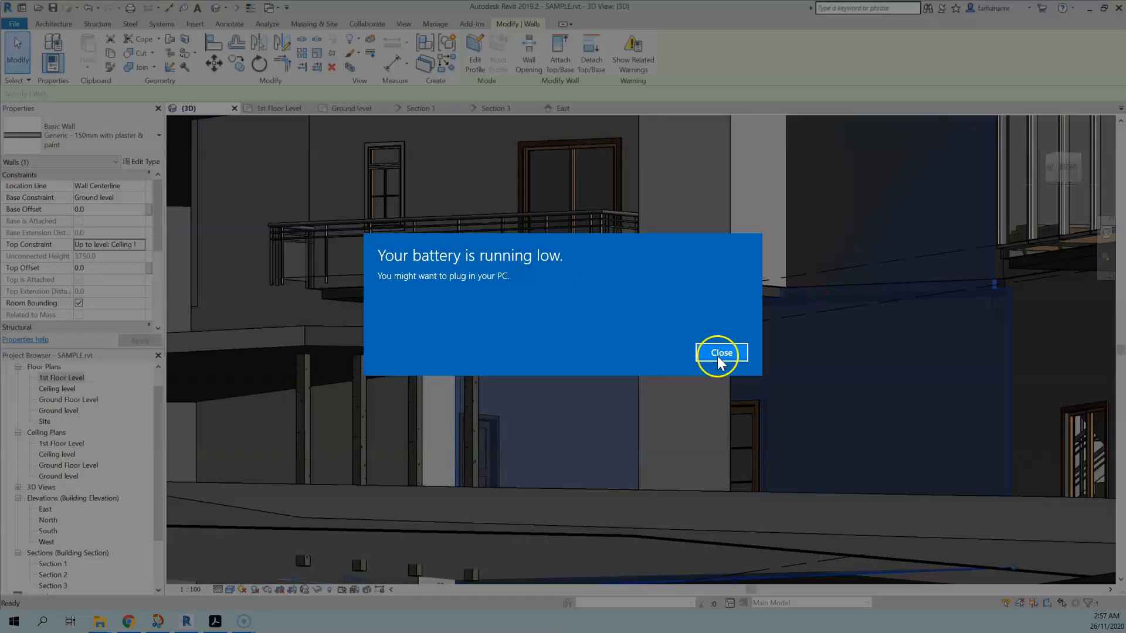
click(720, 352)
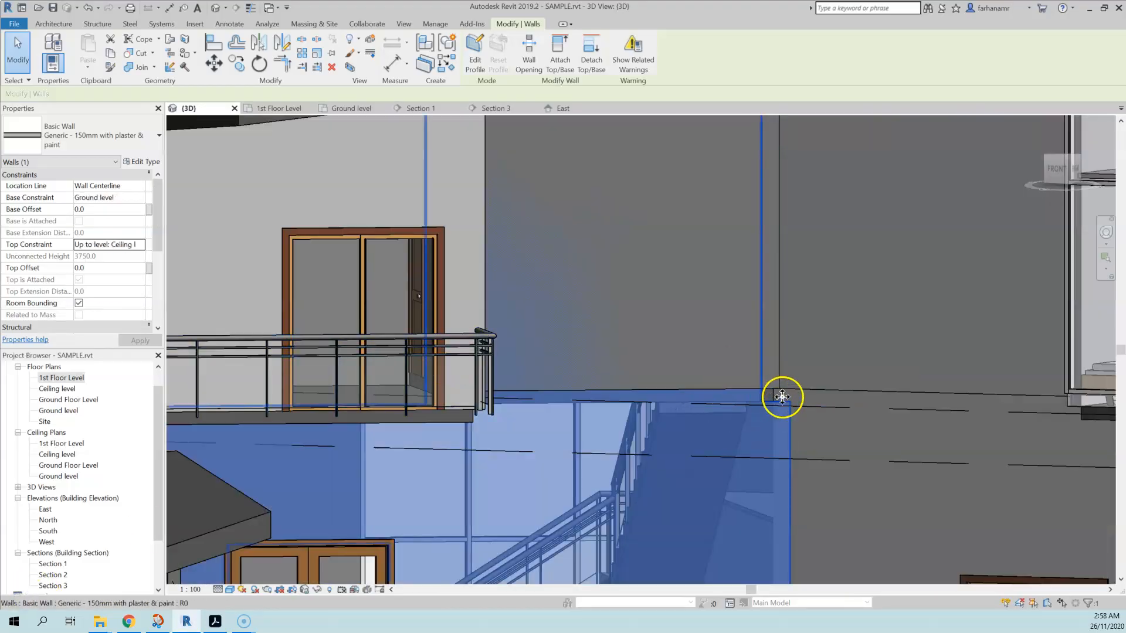
key(Escape)
scroll(821, 427, up, 3)
click(712, 374)
scroll(577, 432, down, 3)
click(682, 406)
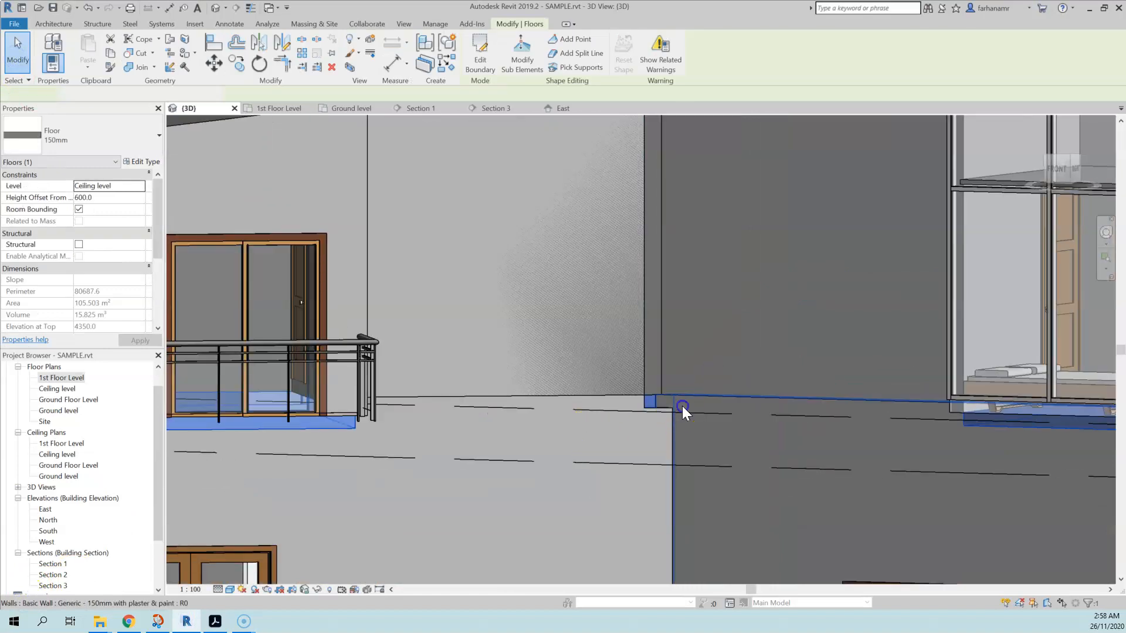
click(655, 423)
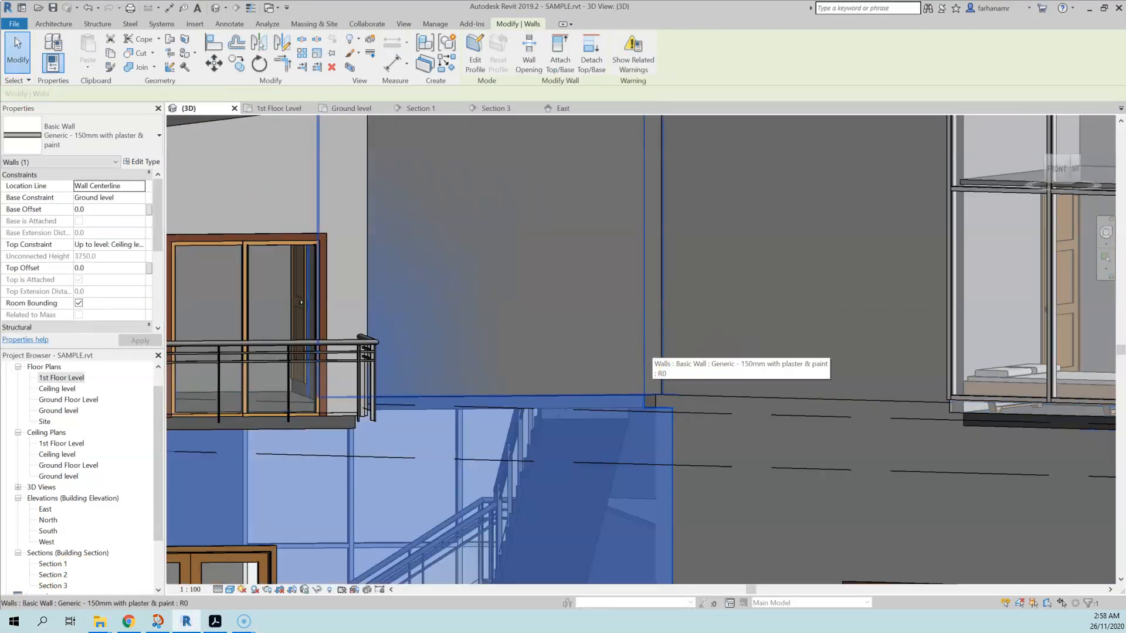
In the 1st Floor Level plan, select all visible instances of the 150x150 concrete rectangular column and delete them
click(275, 108)
scroll(493, 452, up, 5)
click(455, 308)
right_click(458, 332)
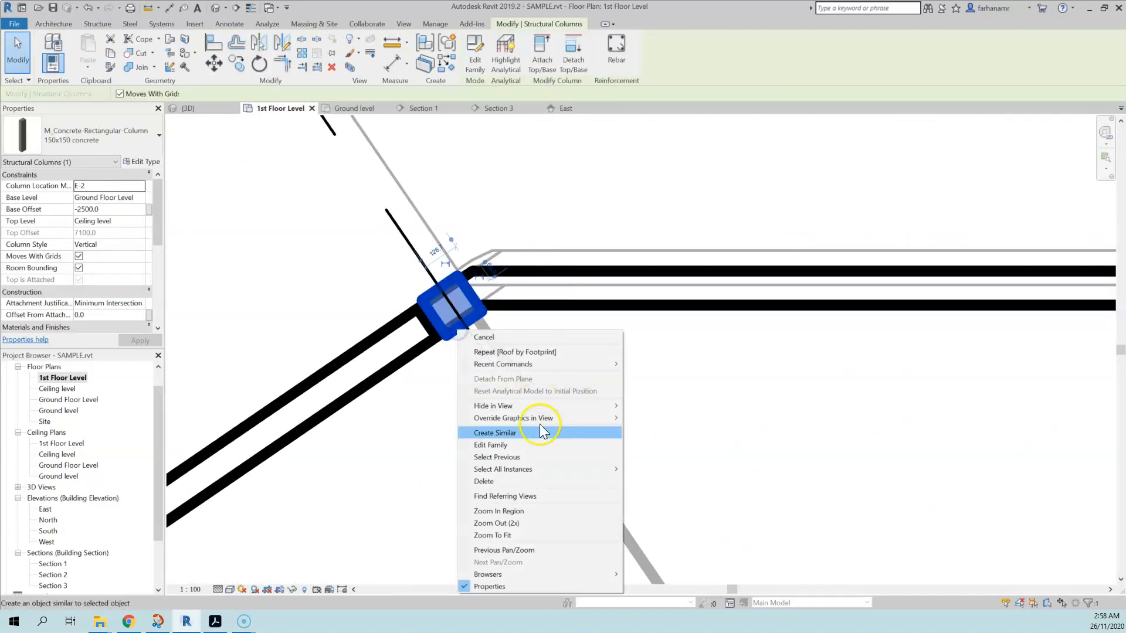
click(650, 472)
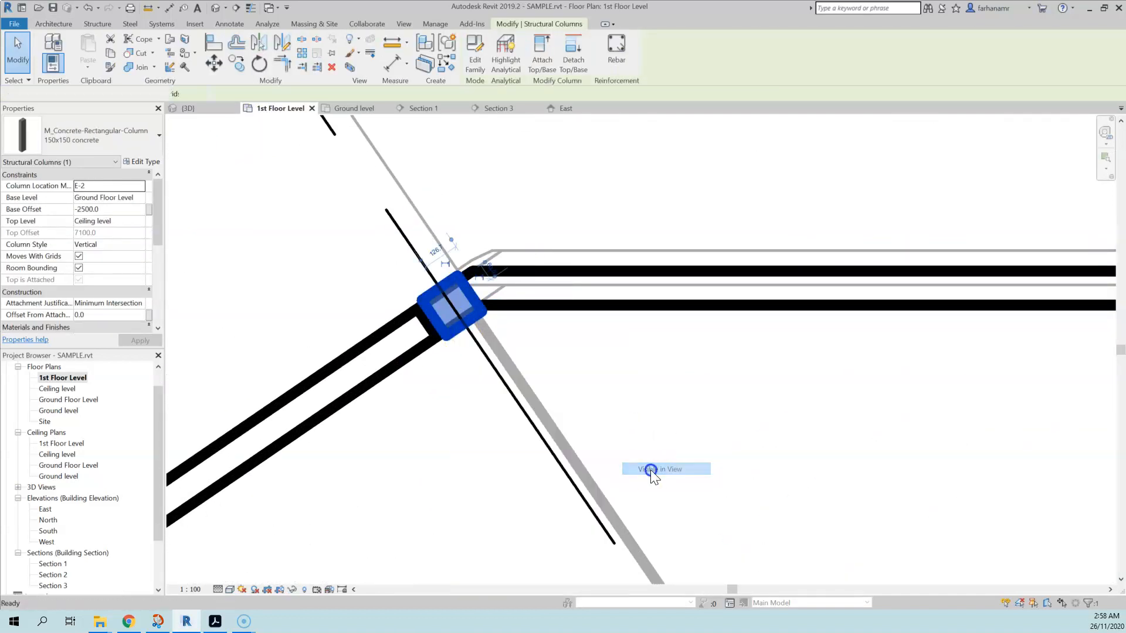
key(Delete)
Compare the floor slab and wall junction at the double-door wall's corner in the 3D view and the 1st Floor Level plan
scroll(578, 422, down, 4)
key(ctrl+Tab)
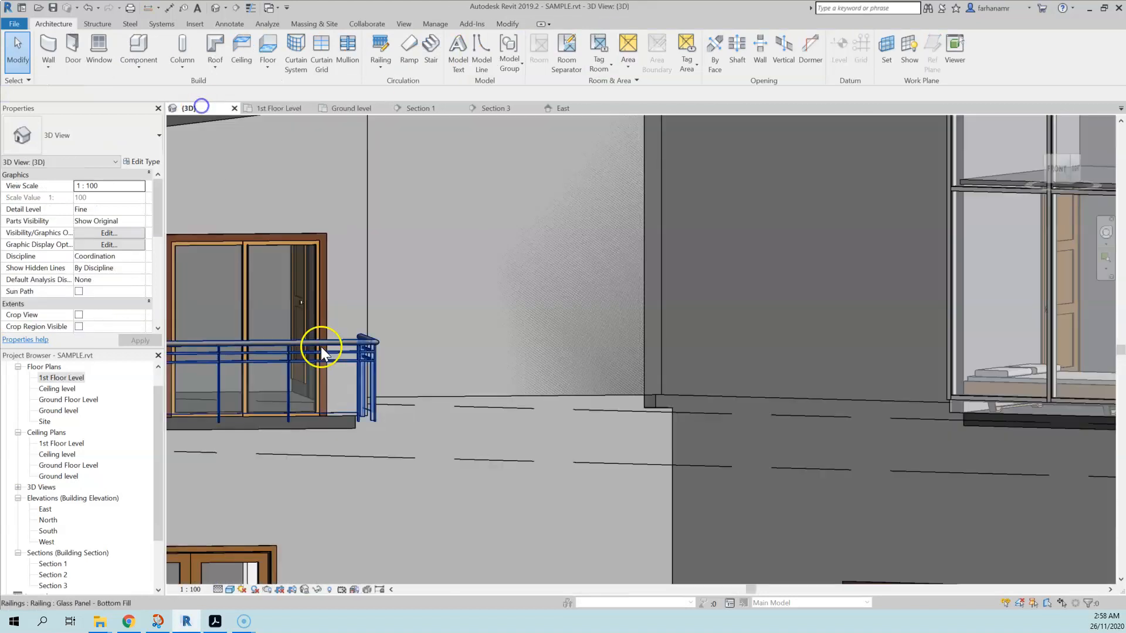
click(259, 106)
key(ctrl+Tab)
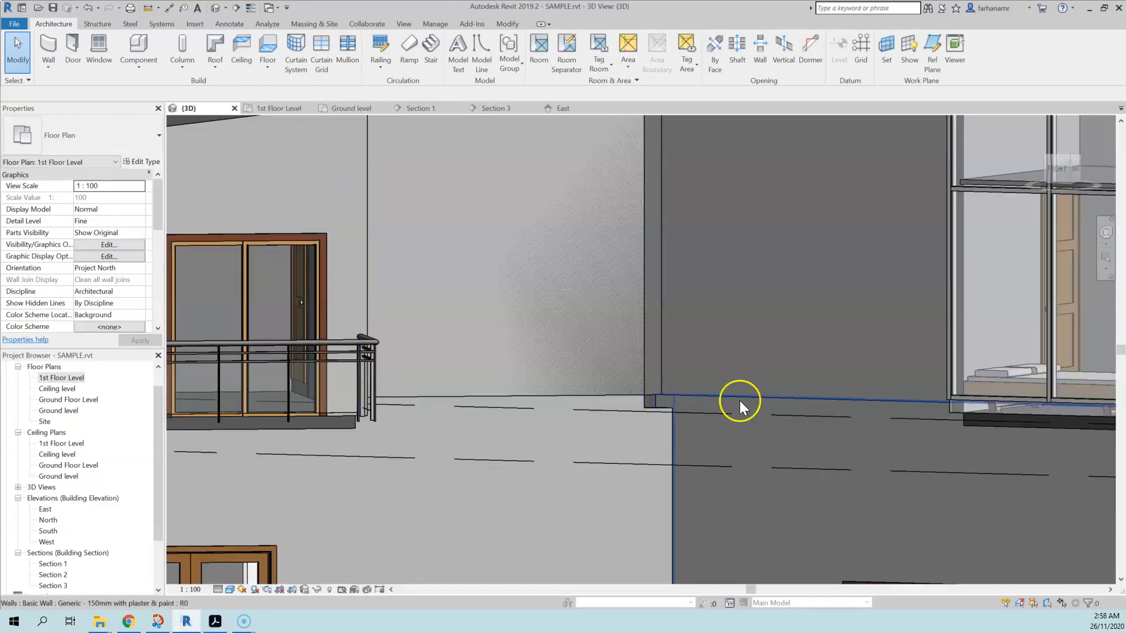
click(617, 510)
click(269, 107)
click(567, 372)
click(538, 375)
scroll(540, 376, up, 2)
click(509, 381)
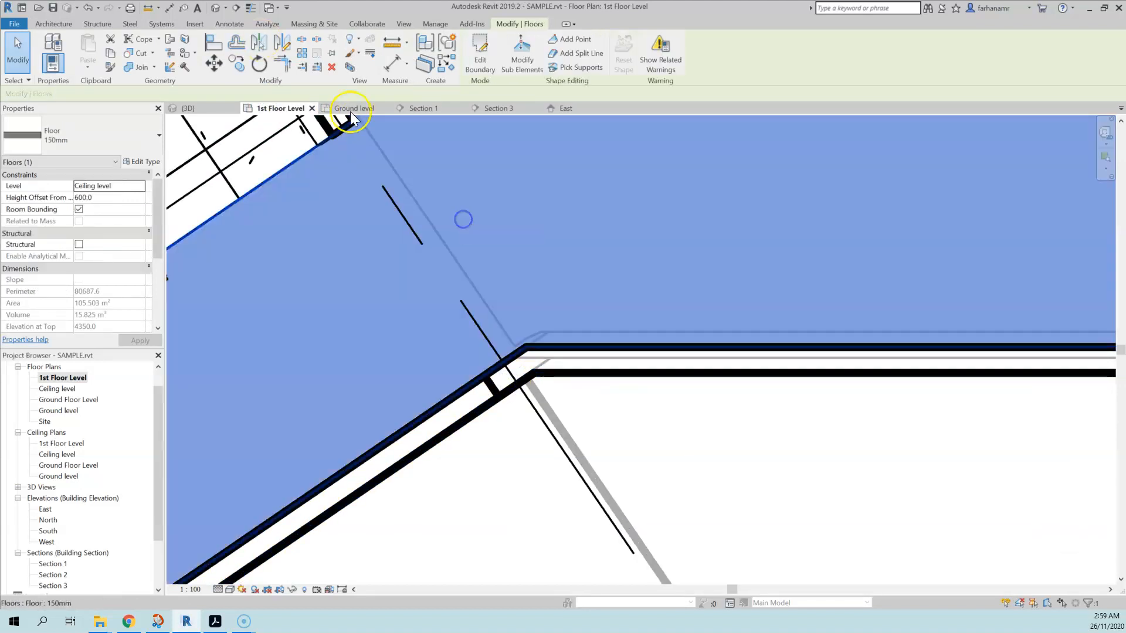
click(188, 108)
click(652, 445)
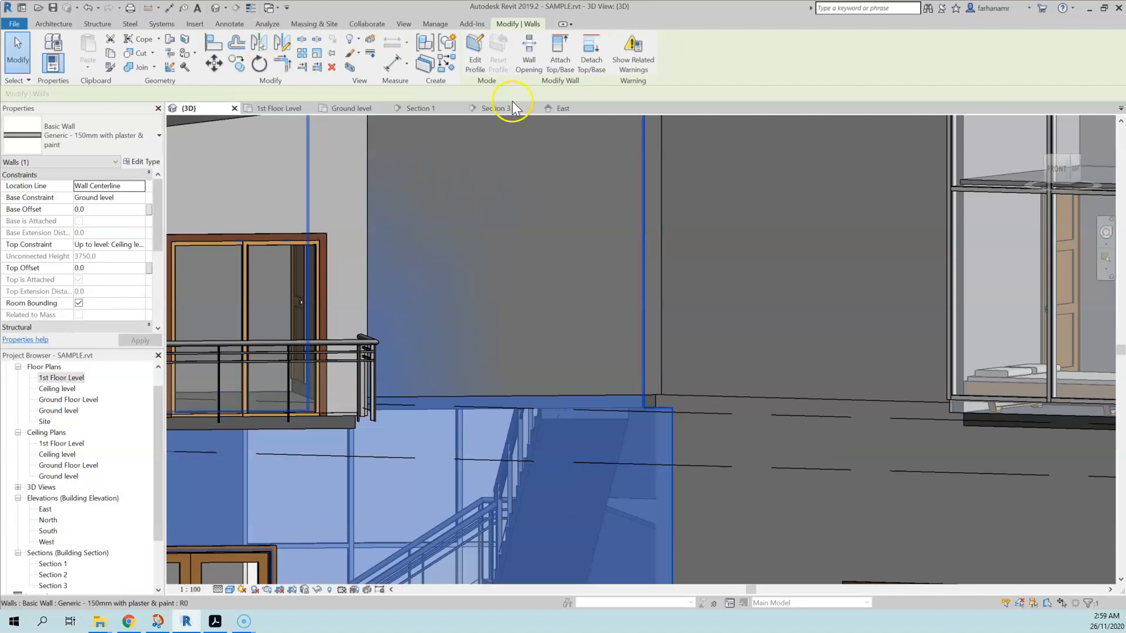
Detach the selected ground-level wall's top from the wall above and set its top constraint to Up to level: 1st Floor Level
click(591, 64)
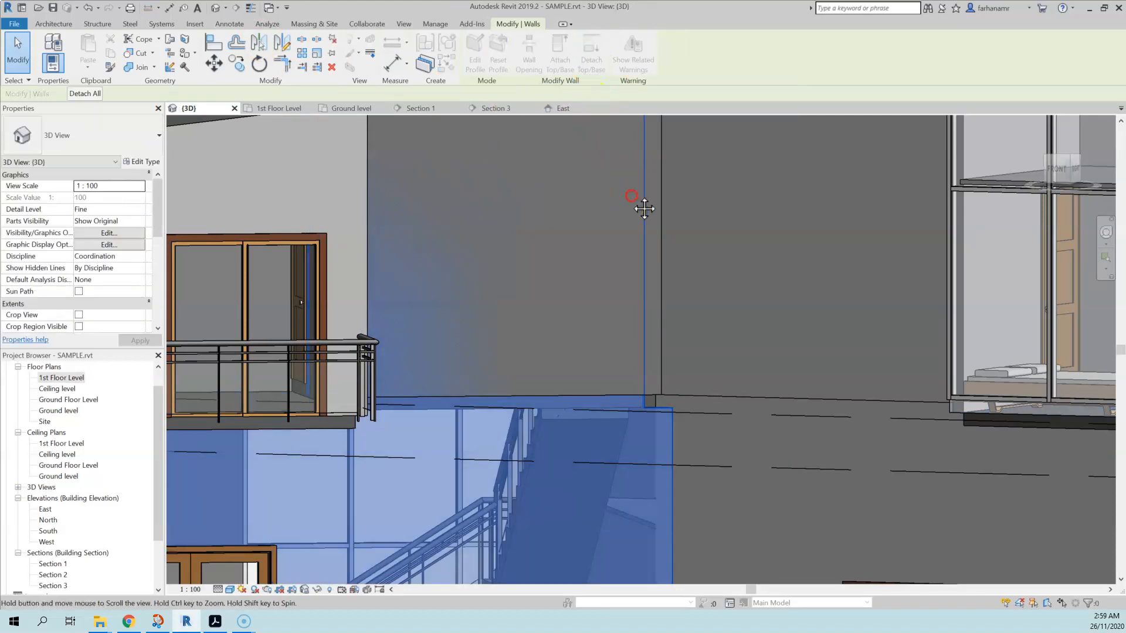
middle_drag(635, 201, 630, 274)
click(645, 220)
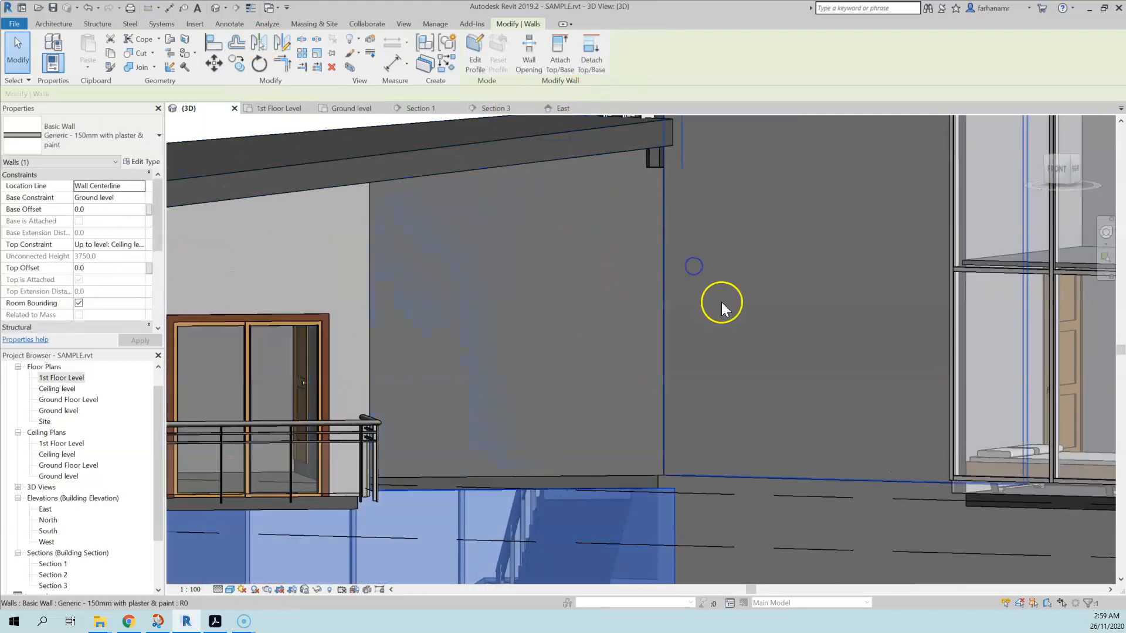
middle_drag(729, 422, 770, 246)
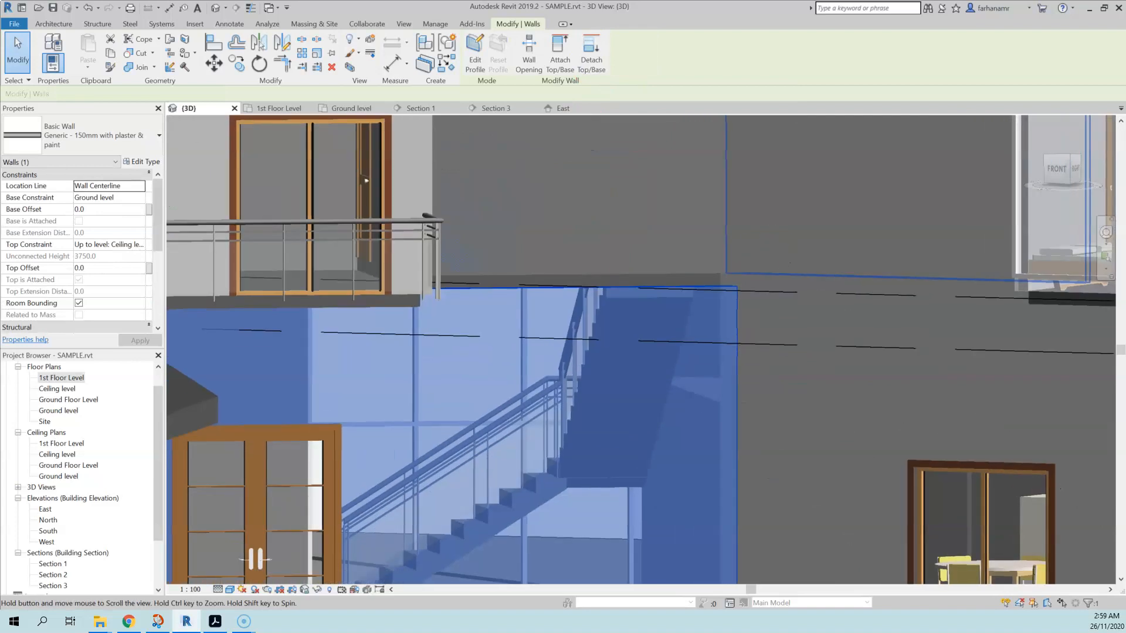
click(139, 245)
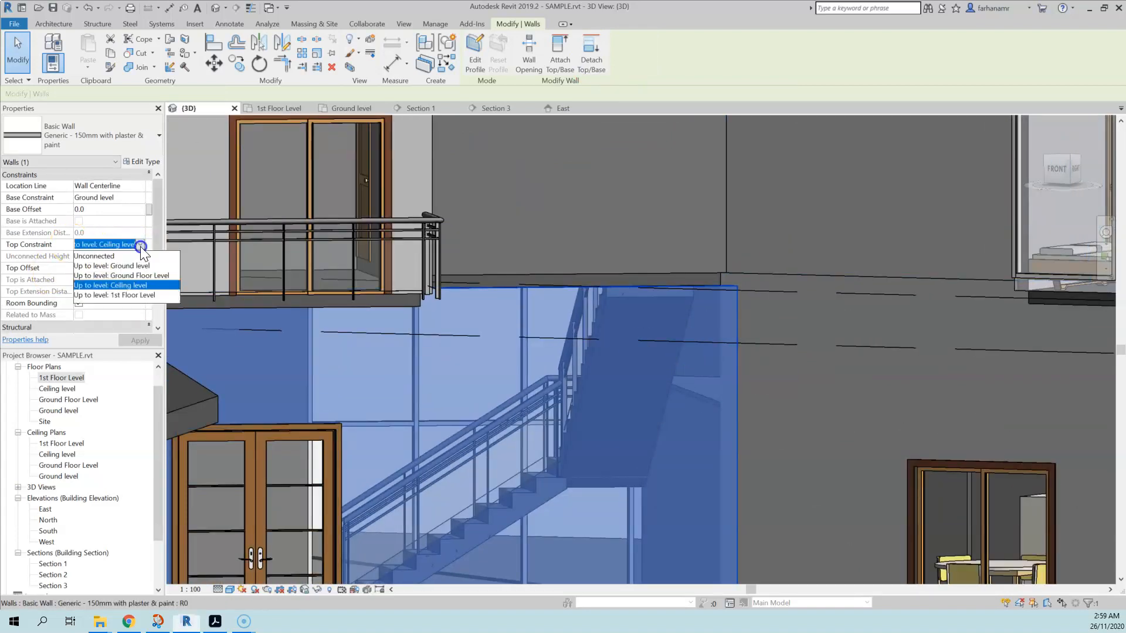
click(138, 300)
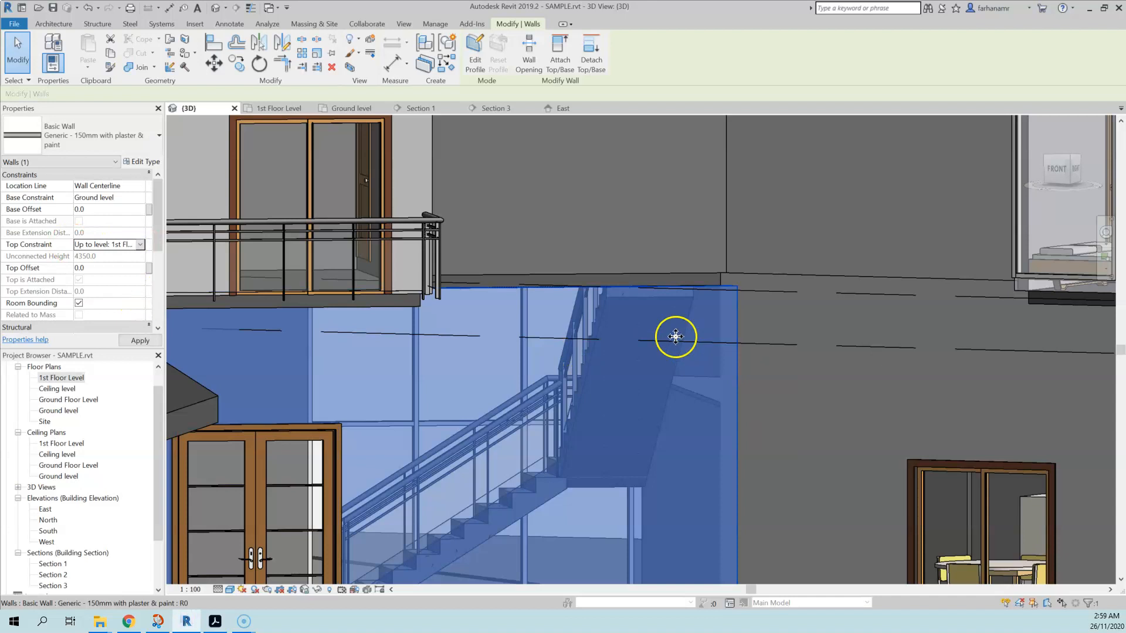
Try attaching the ground-level wall's top to the element directly above, and detach it from that element at the corner
click(556, 65)
click(721, 280)
key(Escape)
click(614, 393)
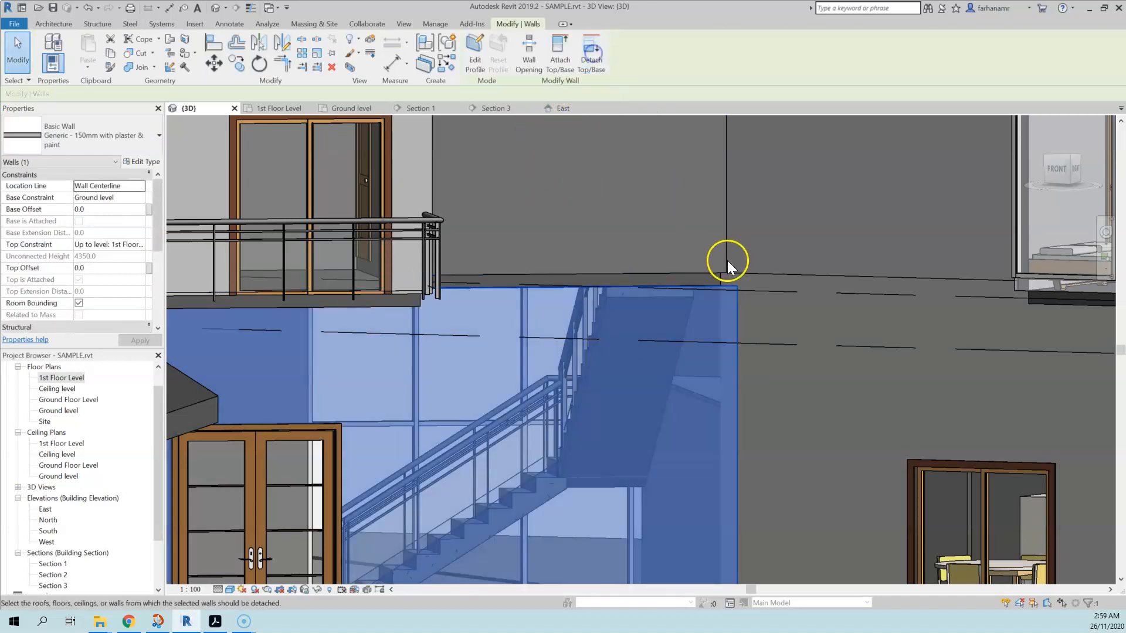
click(720, 277)
key(Escape)
Inspect the wall corner in 3D, and examine in the 1st Floor Level plan how the upper walls line up with those below
shift+middle_drag(635, 404, 716, 498)
click(675, 561)
scroll(675, 561, down, 4)
click(573, 216)
scroll(705, 313, up, 5)
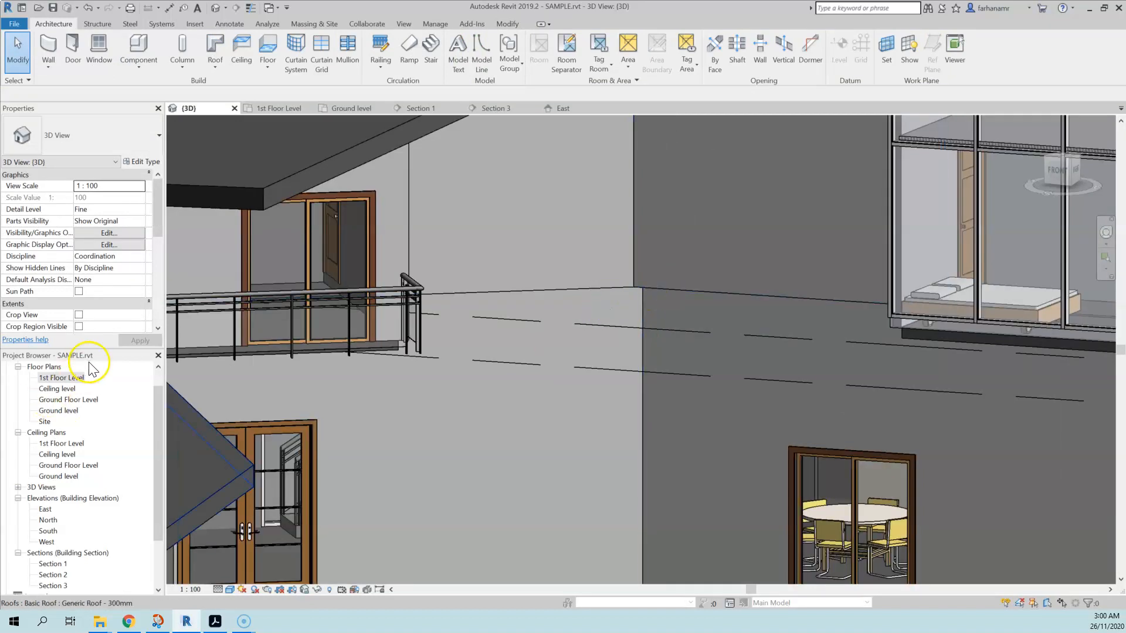
double_click(58, 377)
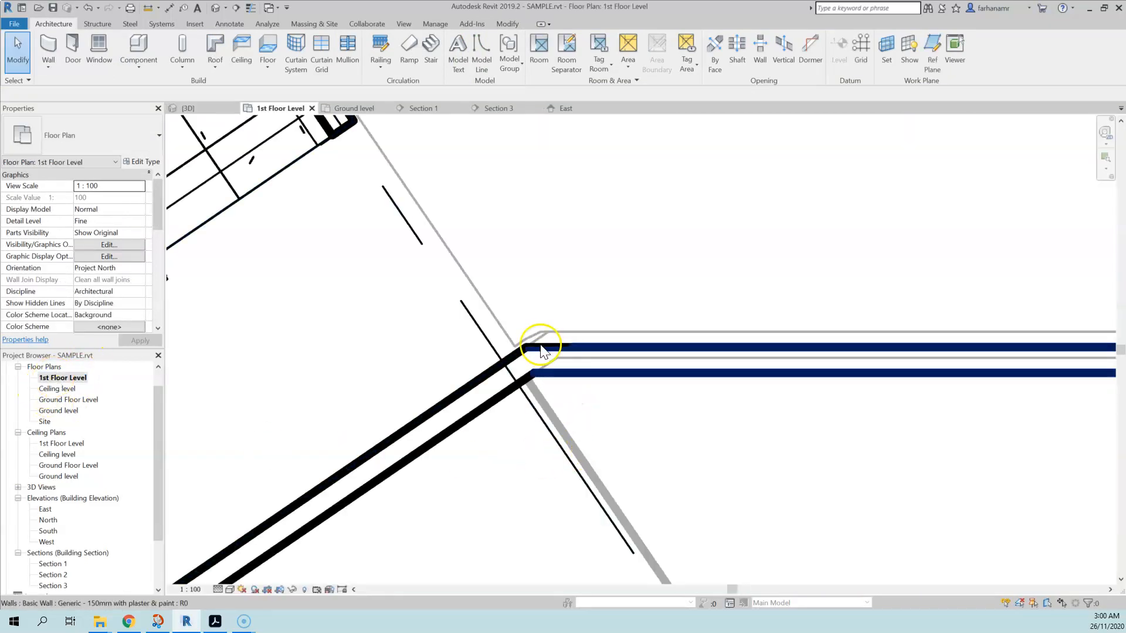
scroll(562, 343, down, 2)
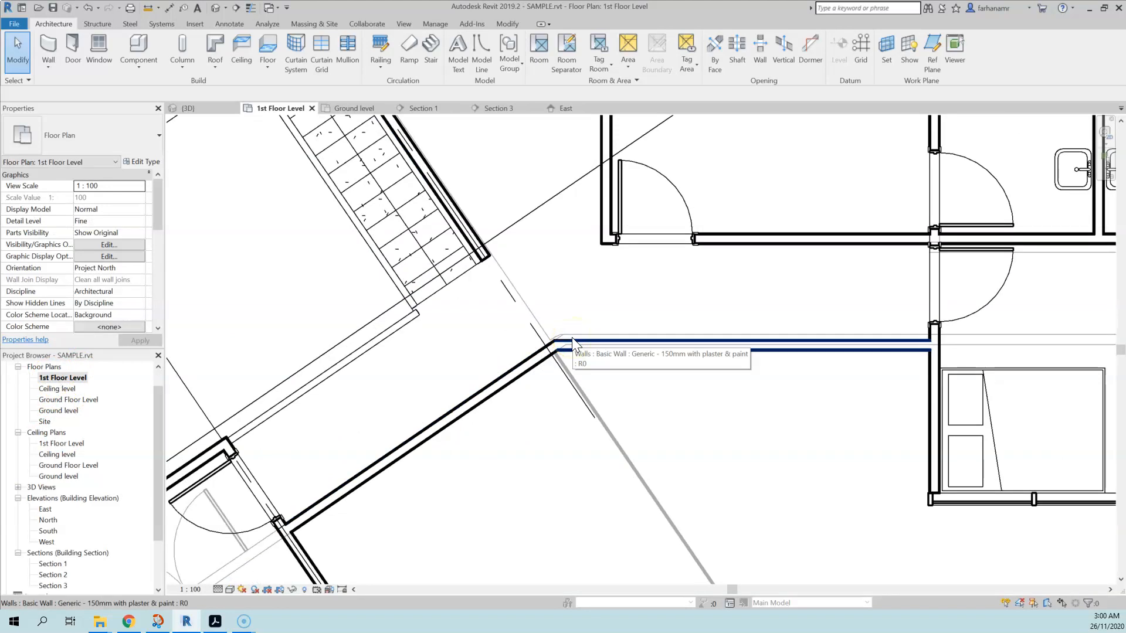
scroll(582, 362, down, 2)
middle_drag(708, 412, 435, 423)
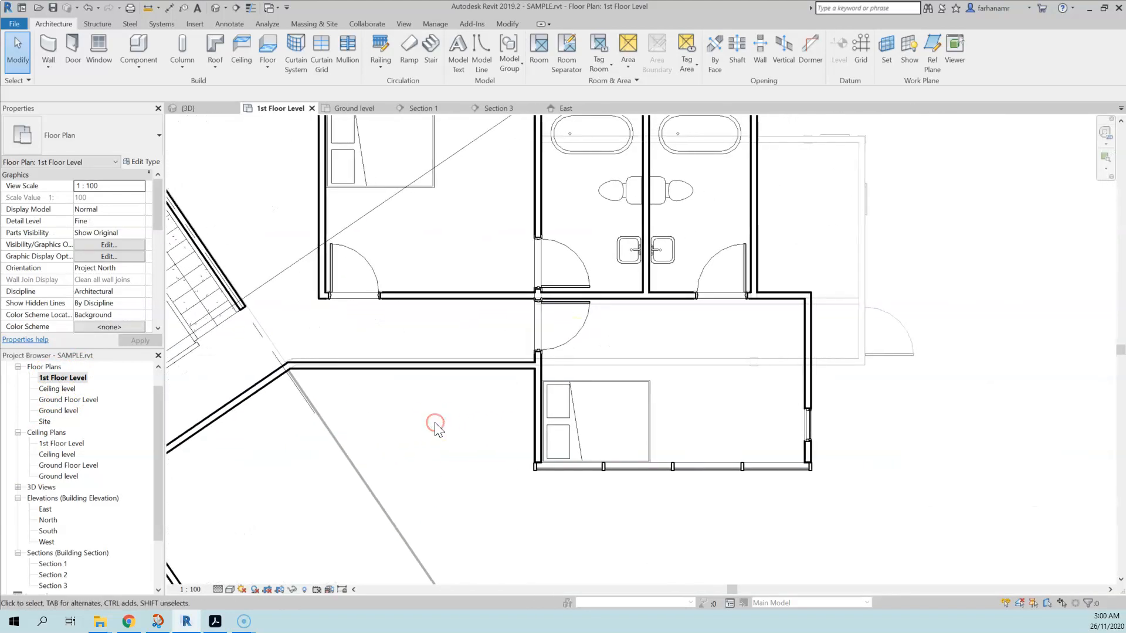
scroll(435, 424, up, 1)
middle_drag(545, 193, 402, 462)
middle_drag(461, 323, 833, 487)
middle_drag(360, 463, 737, 413)
scroll(626, 160, up, 3)
scroll(548, 340, down, 2)
middle_drag(545, 392, 553, 337)
scroll(551, 393, up, 3)
middle_drag(553, 417, 553, 306)
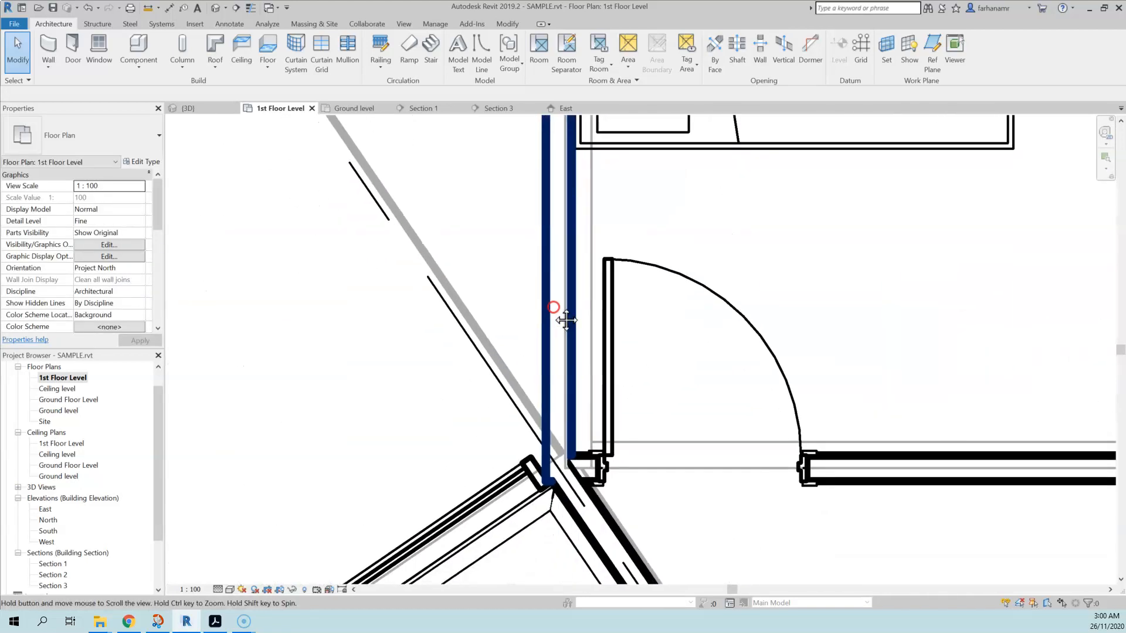
scroll(572, 262, down, 5)
middle_drag(375, 492, 585, 260)
middle_drag(473, 460, 366, 216)
middle_drag(677, 252, 675, 256)
scroll(276, 328, up, 5)
click(24, 23)
click(24, 23)
click(15, 80)
click(76, 108)
scroll(475, 287, down, 2)
middle_drag(334, 217, 423, 438)
middle_drag(311, 256, 355, 407)
middle_drag(862, 450, 352, 302)
middle_drag(856, 457, 514, 336)
scroll(602, 381, down, 4)
scroll(558, 322, up, 5)
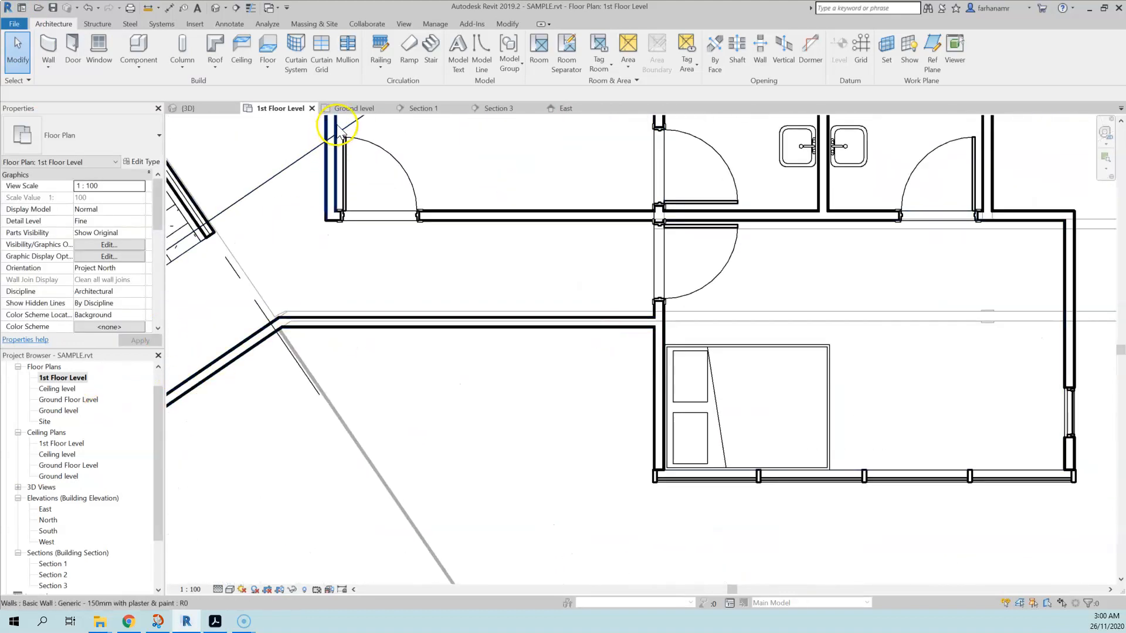
Open the Ground level plan and select all 150x150 concrete columns visible in the view
click(352, 108)
scroll(680, 310, up, 3)
middle_drag(681, 311, 703, 317)
click(819, 269)
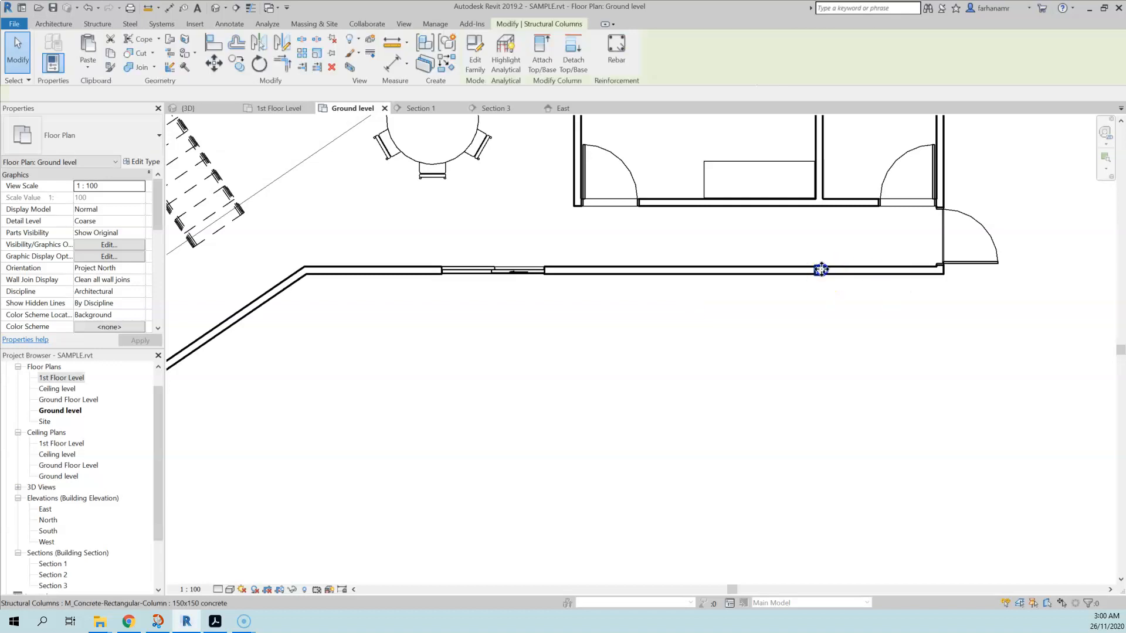
right_click(820, 271)
mouse_move(910, 410)
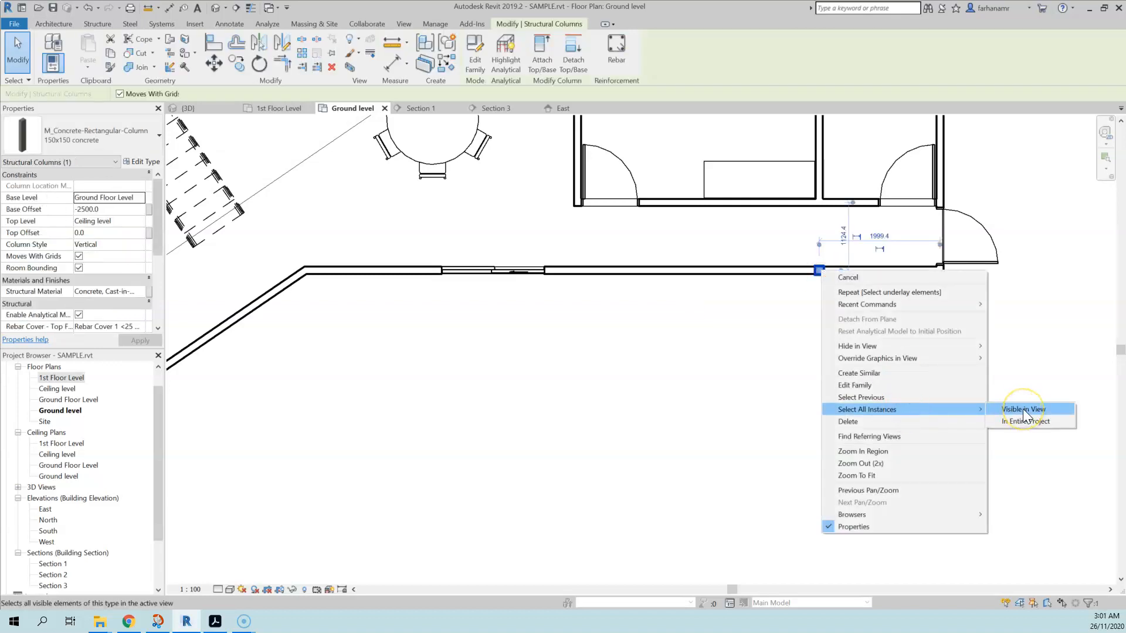
click(1023, 409)
scroll(729, 410, down, 4)
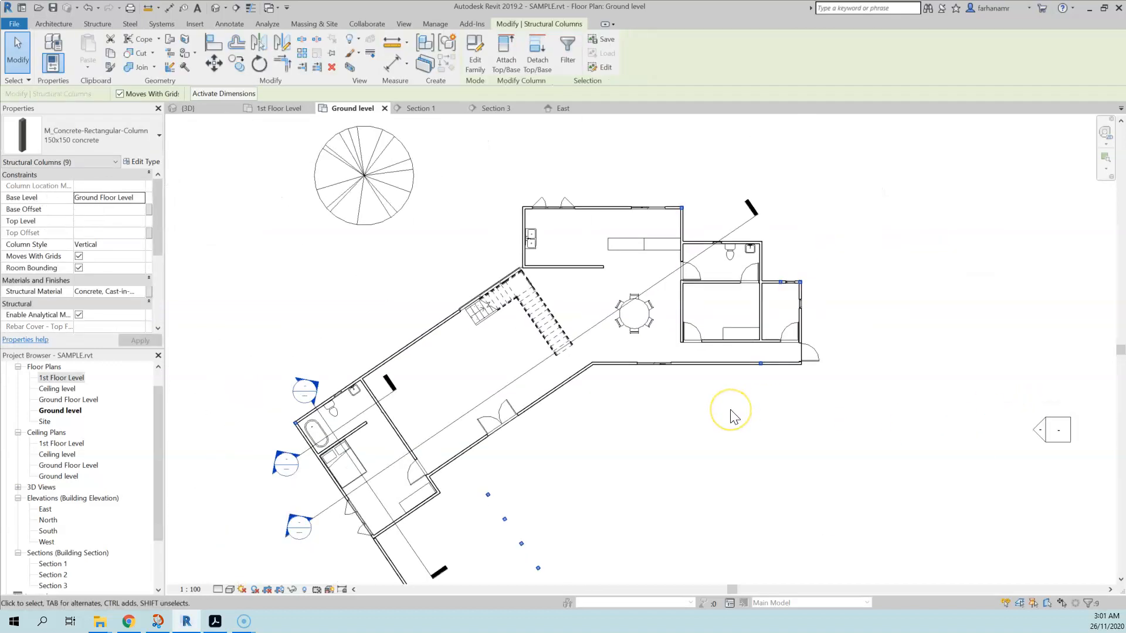
click(730, 416)
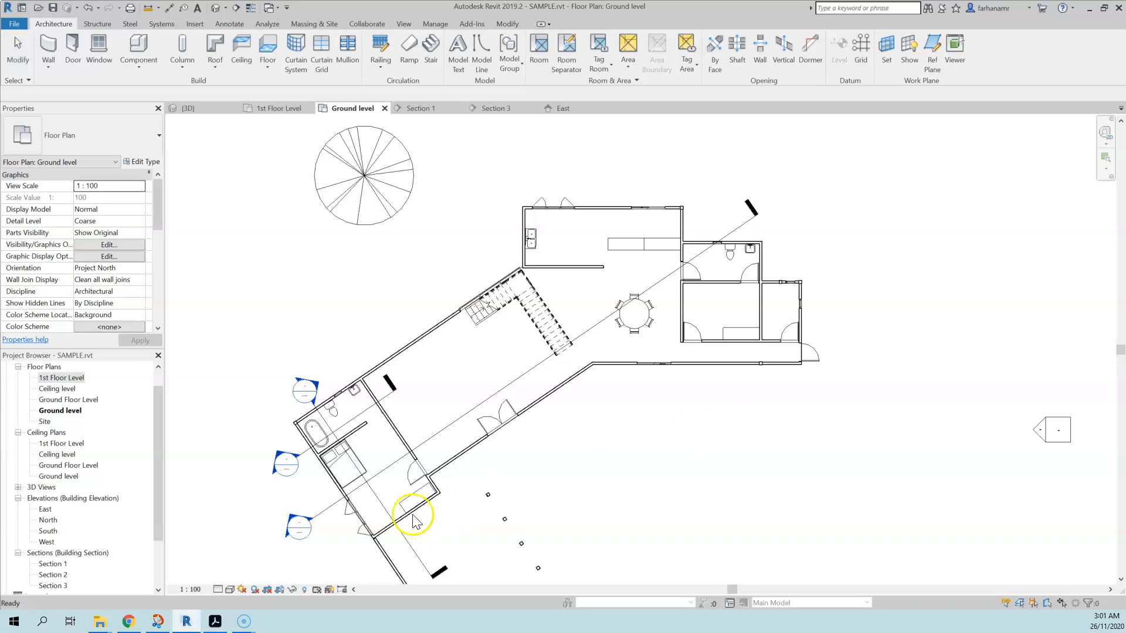
Select the matching 150x150 concrete columns again and examine their positions along the house walls
right_click(760, 365)
mouse_move(921, 237)
click(965, 237)
middle_drag(681, 518, 707, 340)
middle_drag(674, 284, 578, 495)
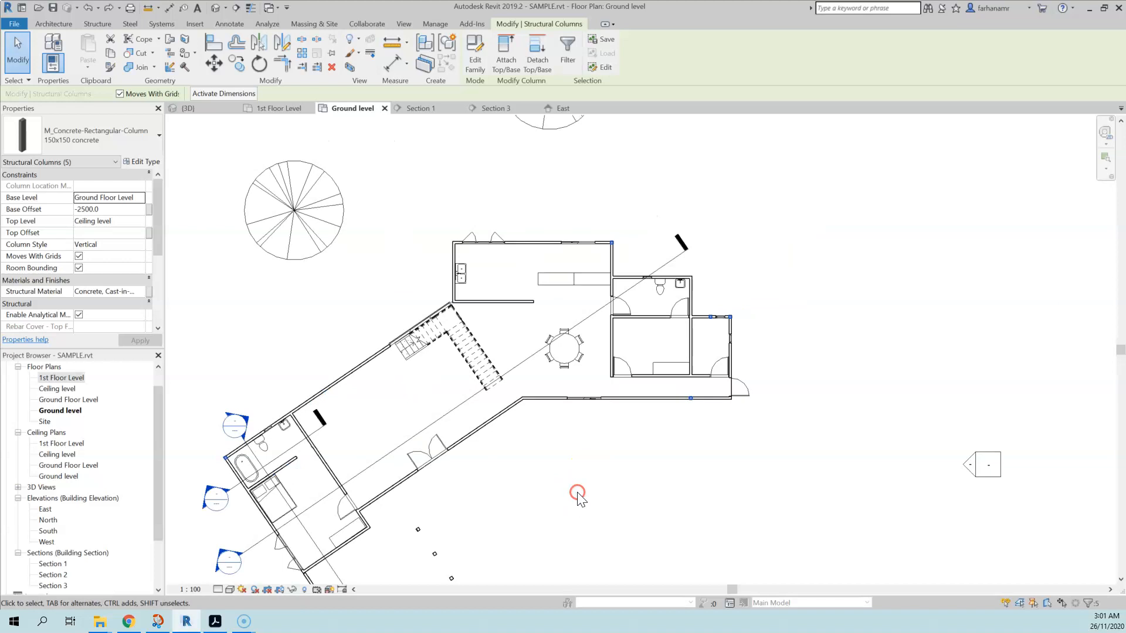
click(578, 495)
In the 1st Floor Level plan, align the horizontal ground-level wall with the face of the first-floor corridor wall
scroll(731, 377, up, 3)
middle_drag(601, 408, 677, 375)
scroll(586, 380, up, 1)
click(271, 108)
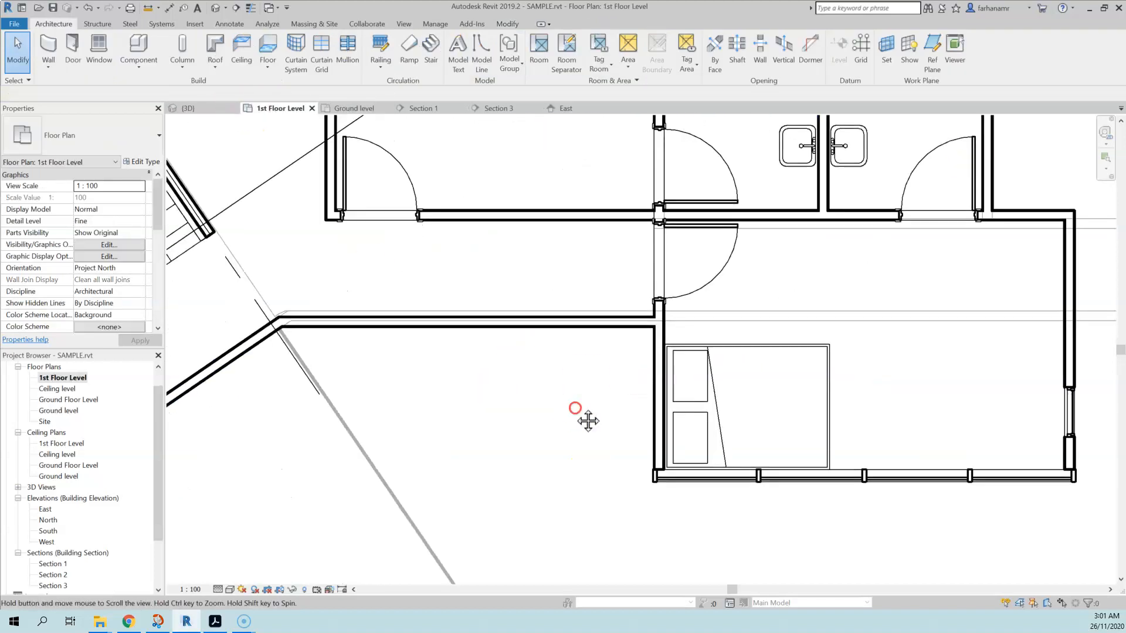
middle_drag(585, 420, 596, 429)
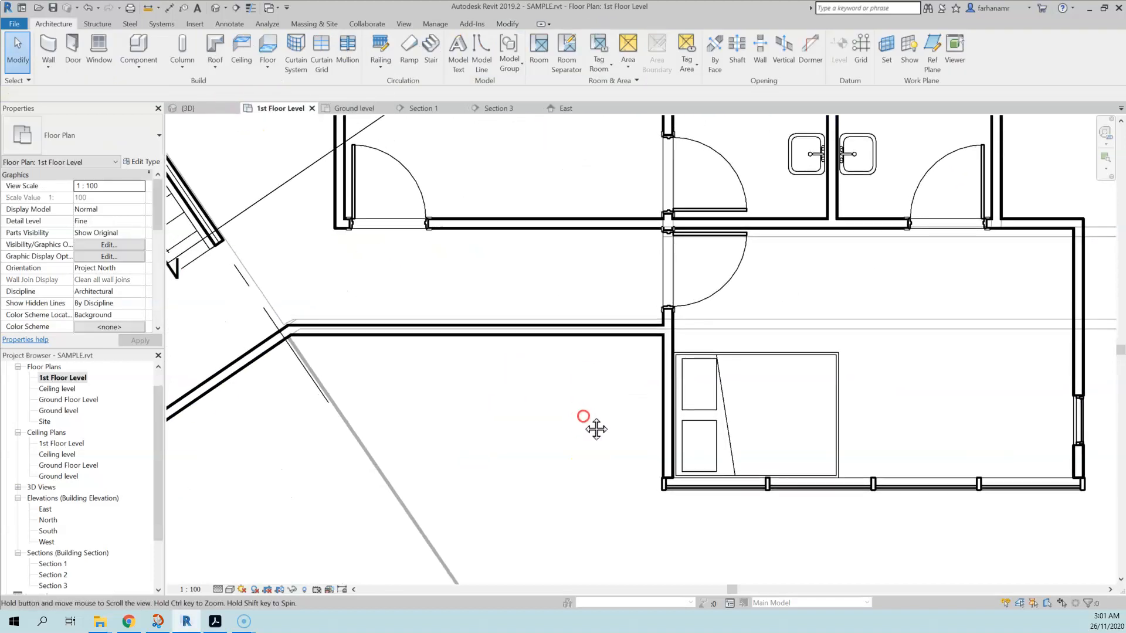
click(751, 322)
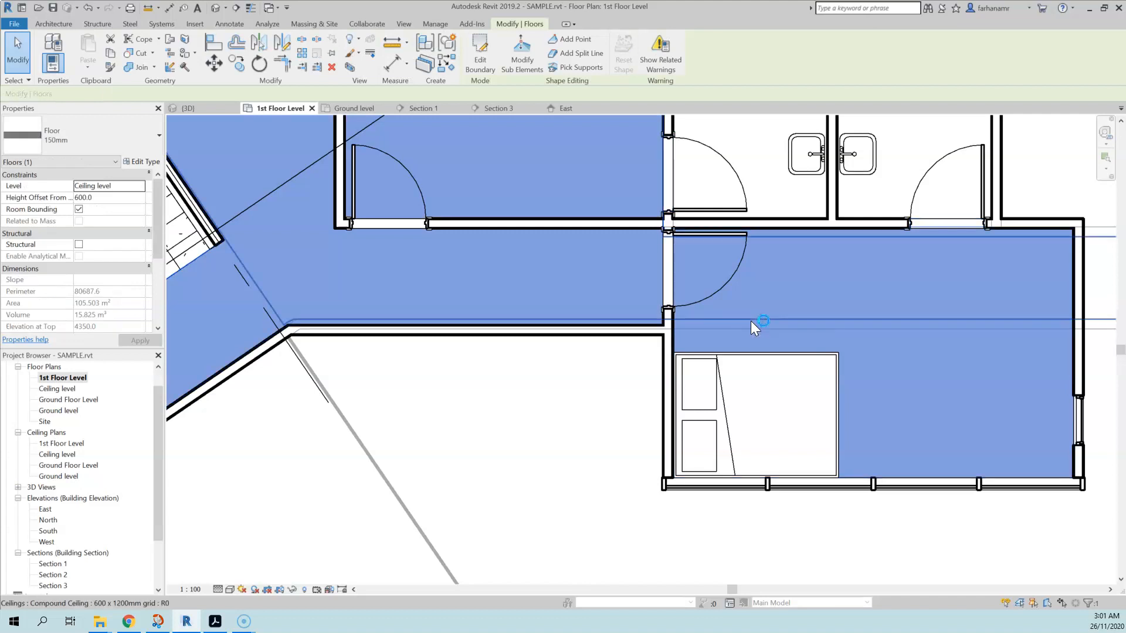
click(751, 325)
middle_drag(340, 440, 794, 437)
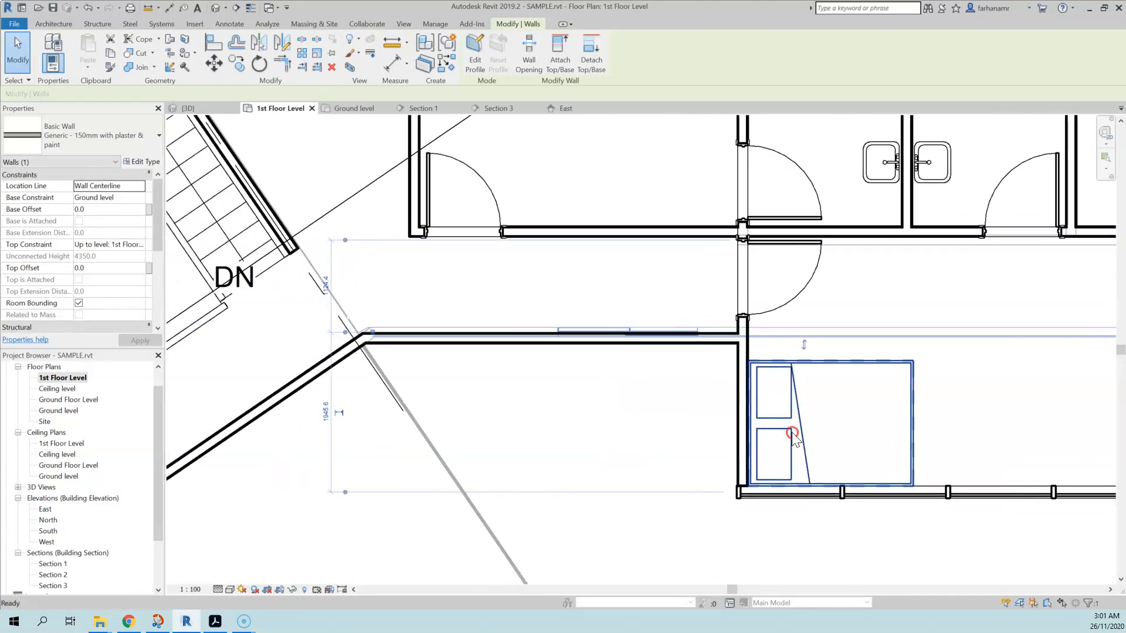
scroll(398, 356, up, 5)
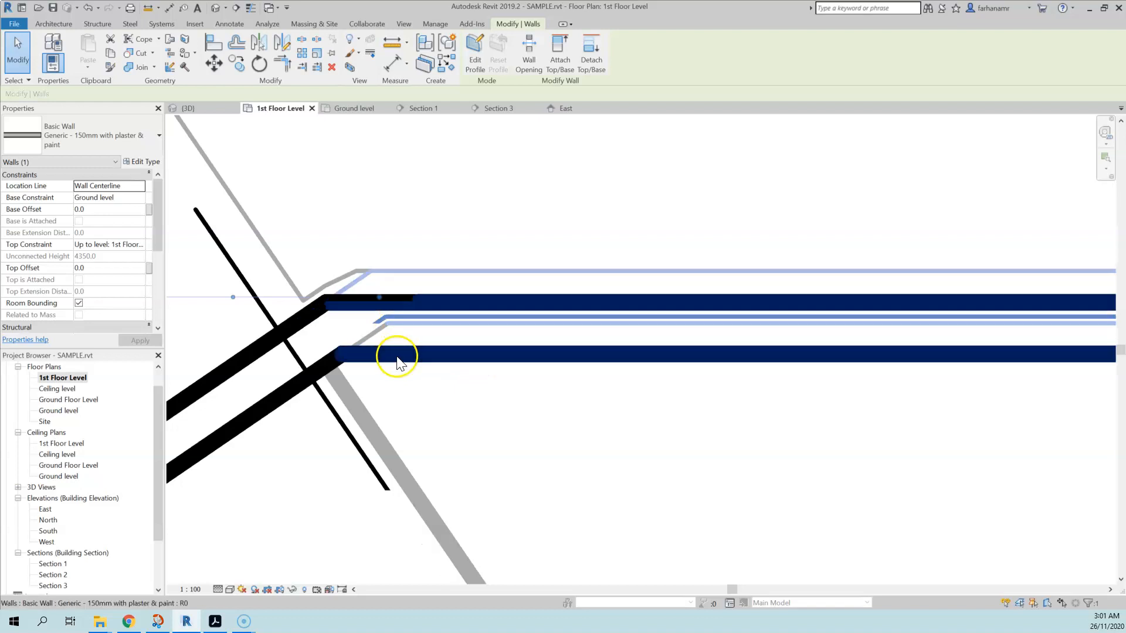
click(214, 44)
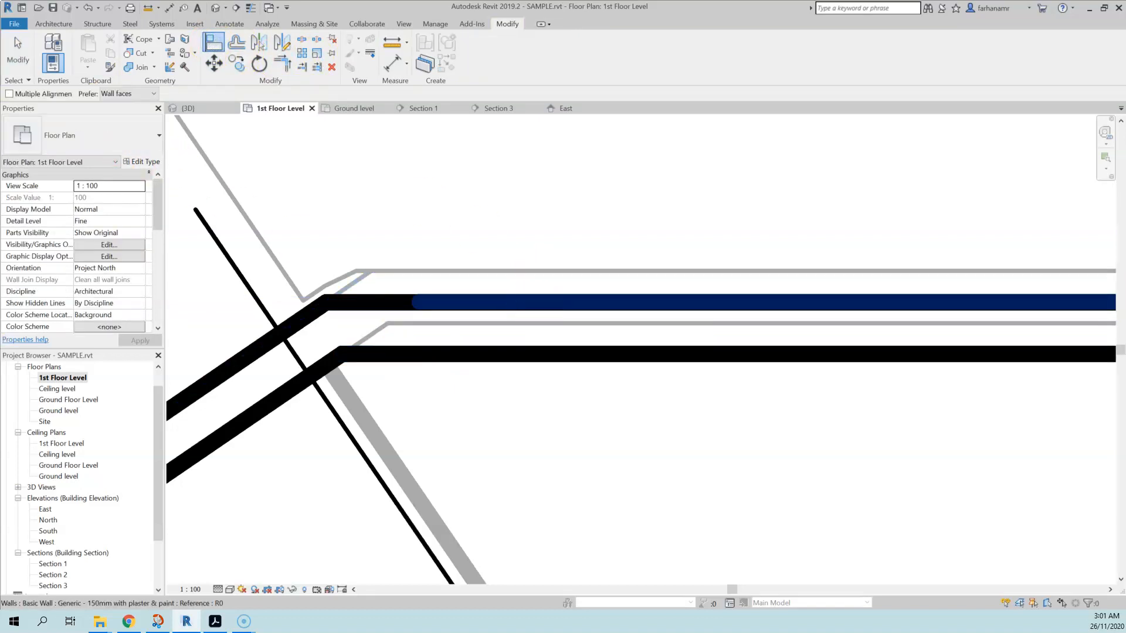
click(586, 273)
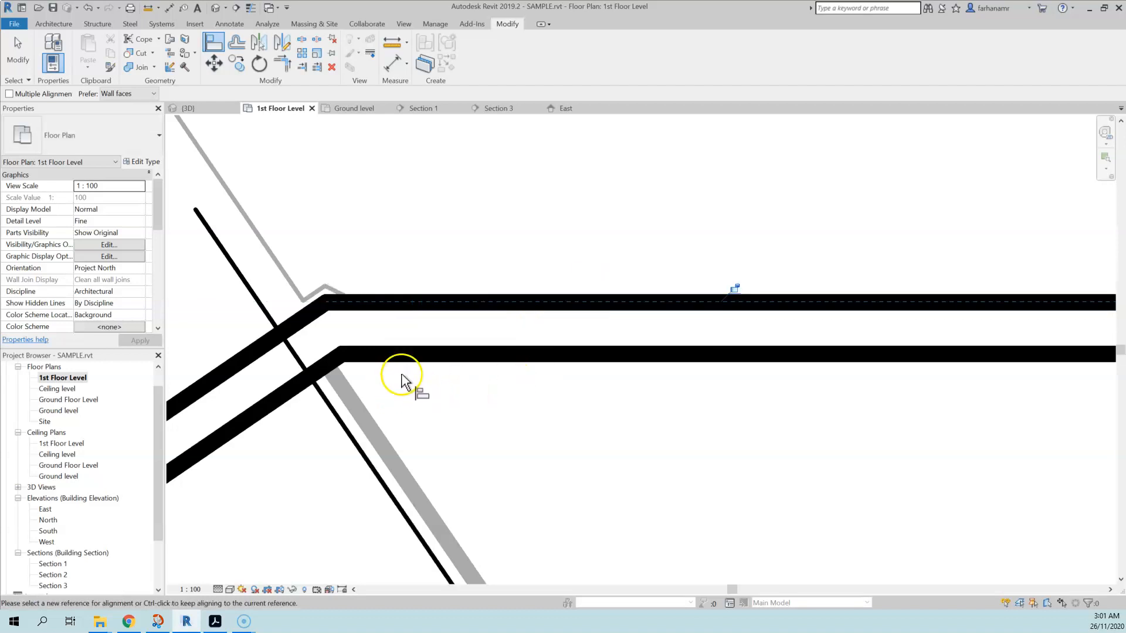
Align the diagonal ground-level wall with the face of the diagonal first-floor wall at the corridor corner
middle_drag(401, 381, 574, 381)
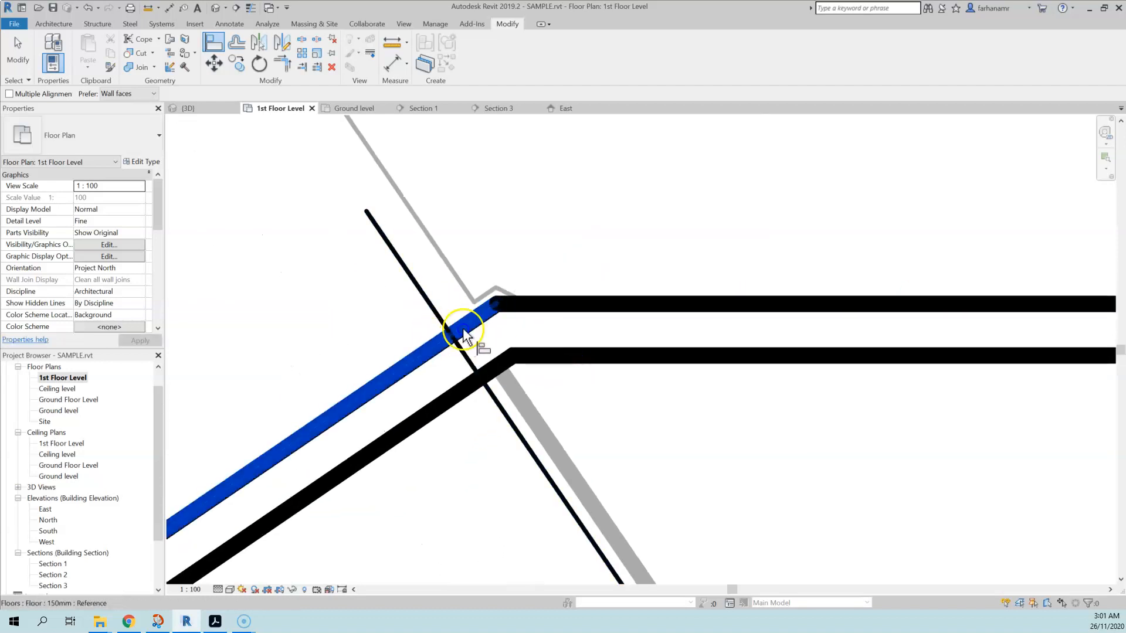
click(480, 303)
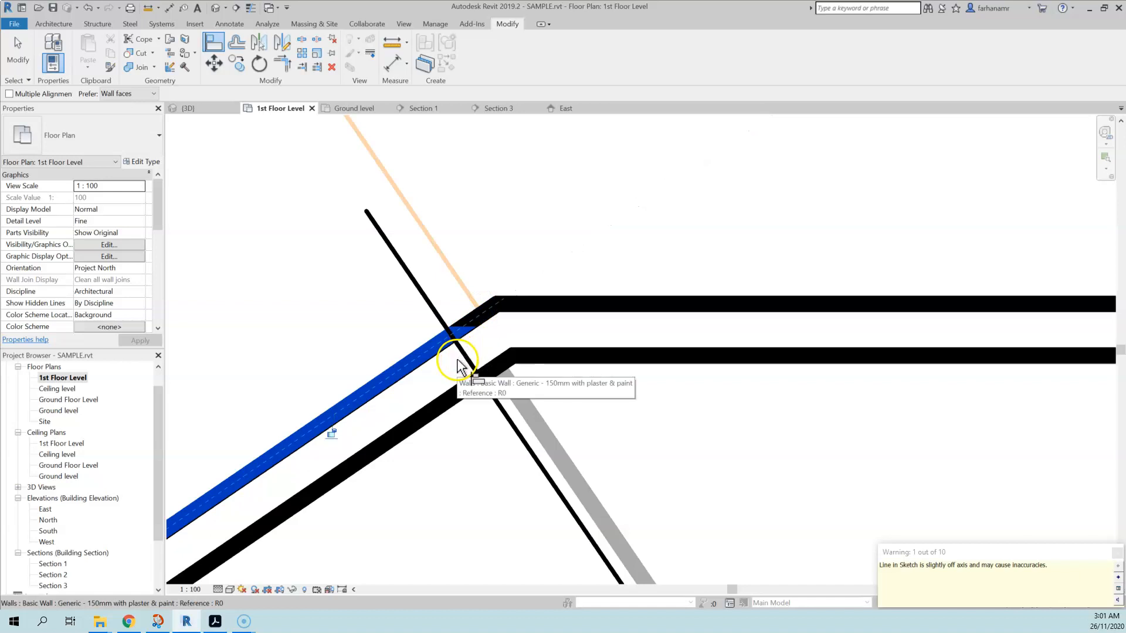
scroll(458, 320, down, 5)
middle_drag(424, 293, 508, 385)
scroll(565, 424, up, 2)
middle_drag(565, 424, 525, 361)
scroll(551, 407, up, 2)
middle_drag(603, 401, 618, 462)
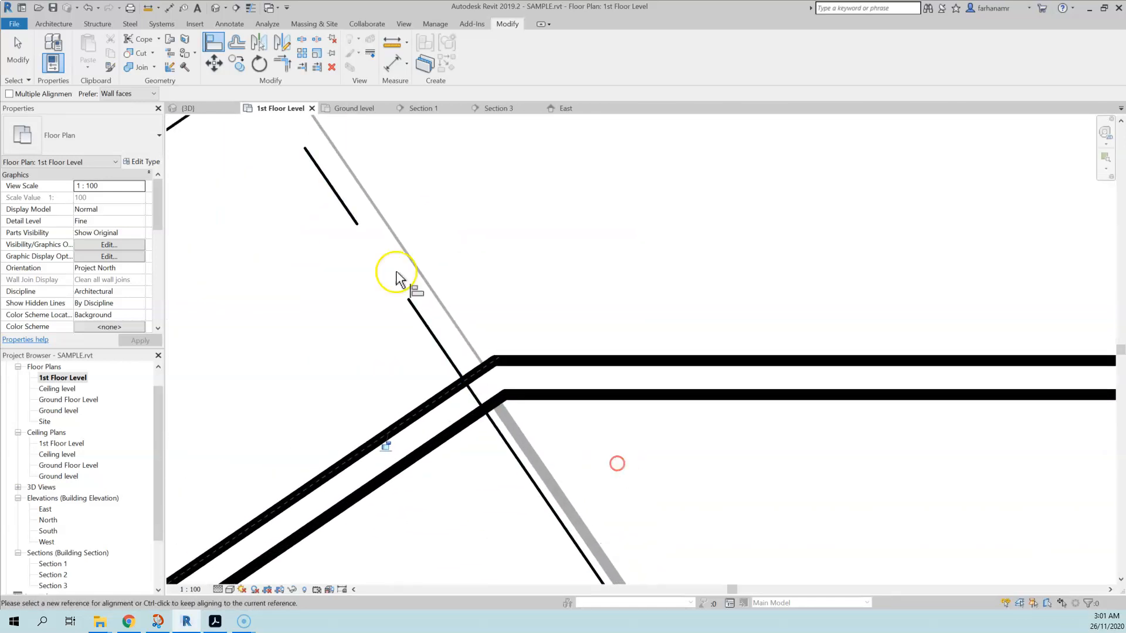
Align the vertical ground-level wall with the outer face of the upper bedroom's vertical wall at its window corner
scroll(375, 246, down, 2)
middle_drag(352, 193, 594, 498)
scroll(486, 305, up, 2)
middle_drag(469, 276, 505, 347)
click(523, 324)
scroll(509, 272, down, 2)
scroll(508, 266, down, 2)
middle_drag(516, 310, 419, 191)
scroll(542, 399, up, 3)
scroll(474, 241, down, 3)
middle_drag(381, 158, 560, 452)
middle_drag(382, 147, 488, 345)
scroll(600, 329, up, 3)
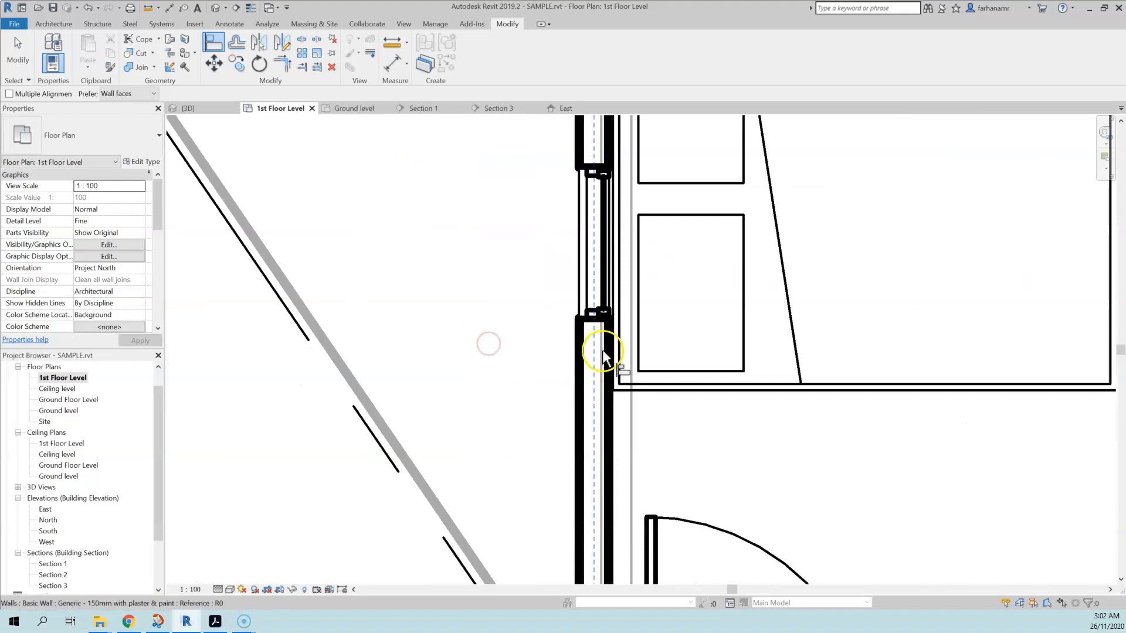
scroll(602, 352, up, 2)
middle_drag(625, 150, 624, 401)
middle_drag(620, 199, 624, 434)
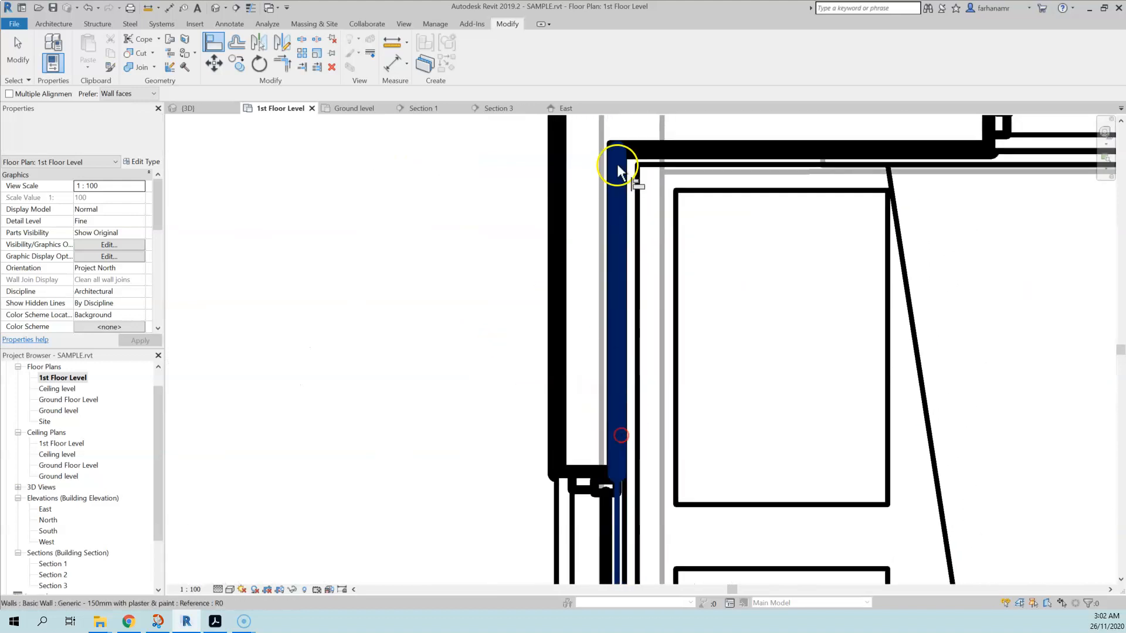
middle_drag(621, 172, 595, 441)
middle_drag(677, 263, 641, 171)
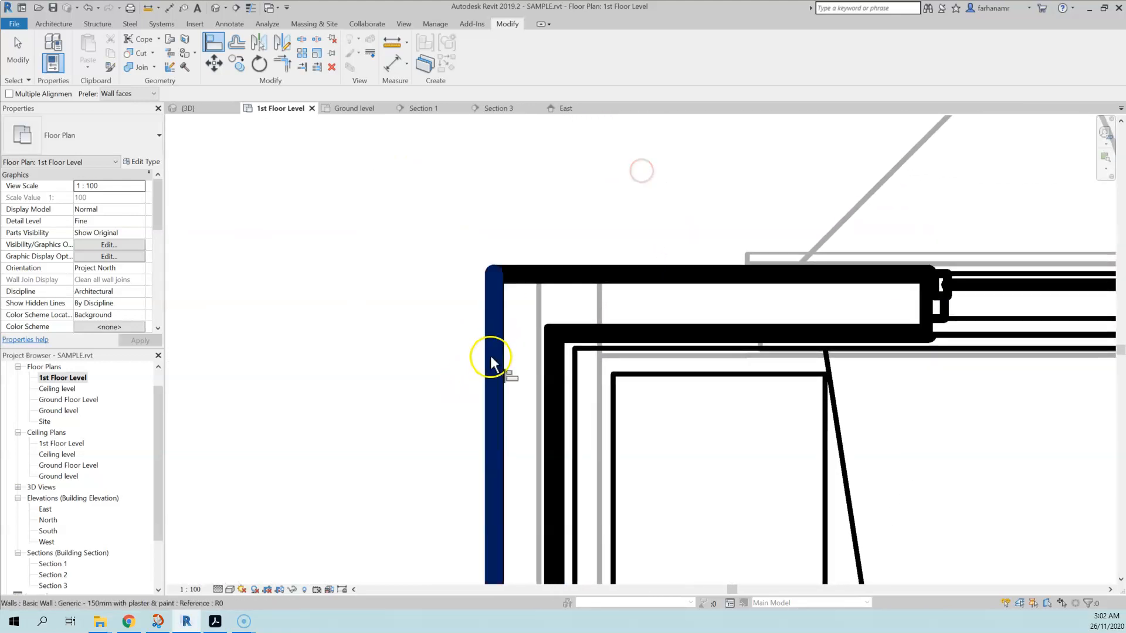
click(539, 296)
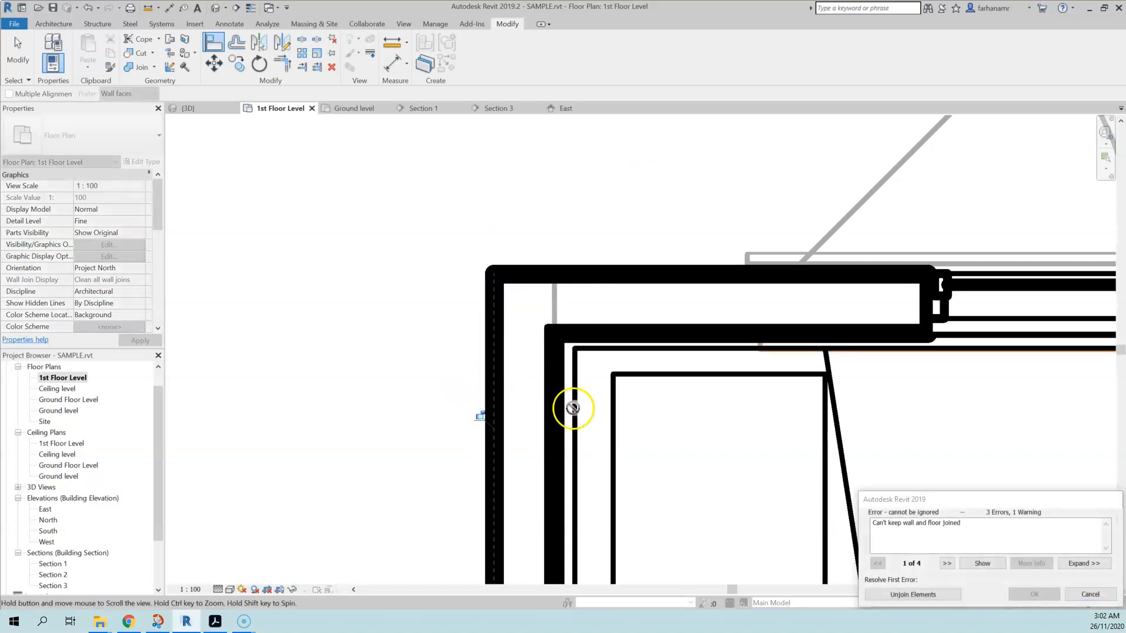
Unjoin the wall and floor elements that conflict with the bedroom wall alignment
middle_drag(575, 410, 512, 304)
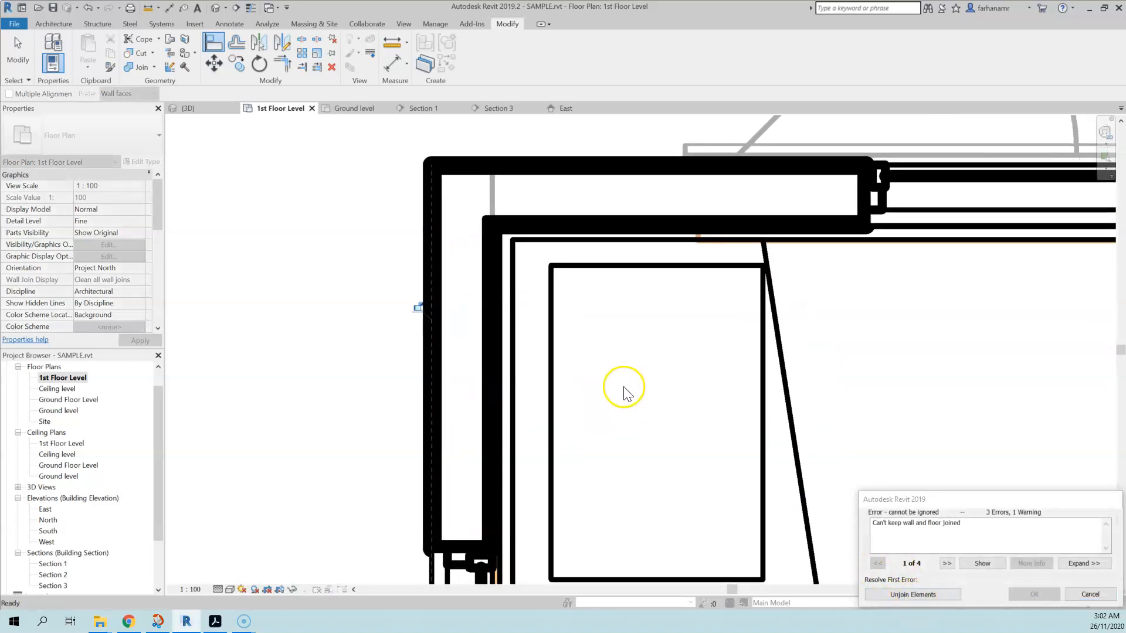
scroll(624, 387, down, 5)
middle_drag(621, 473, 609, 217)
scroll(486, 393, down, 6)
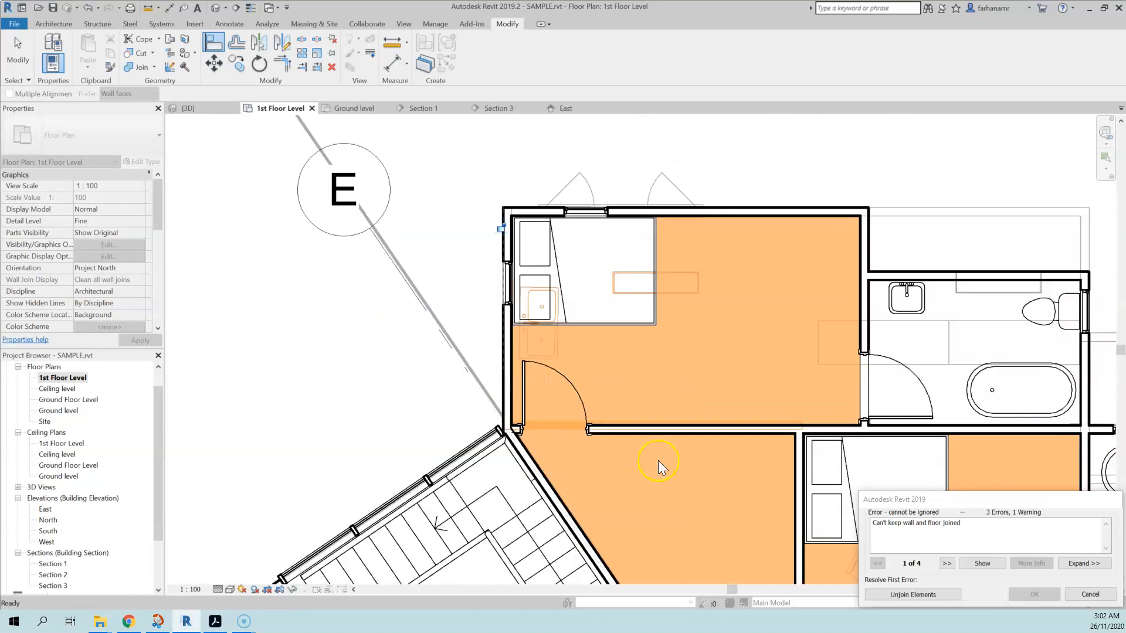
click(937, 594)
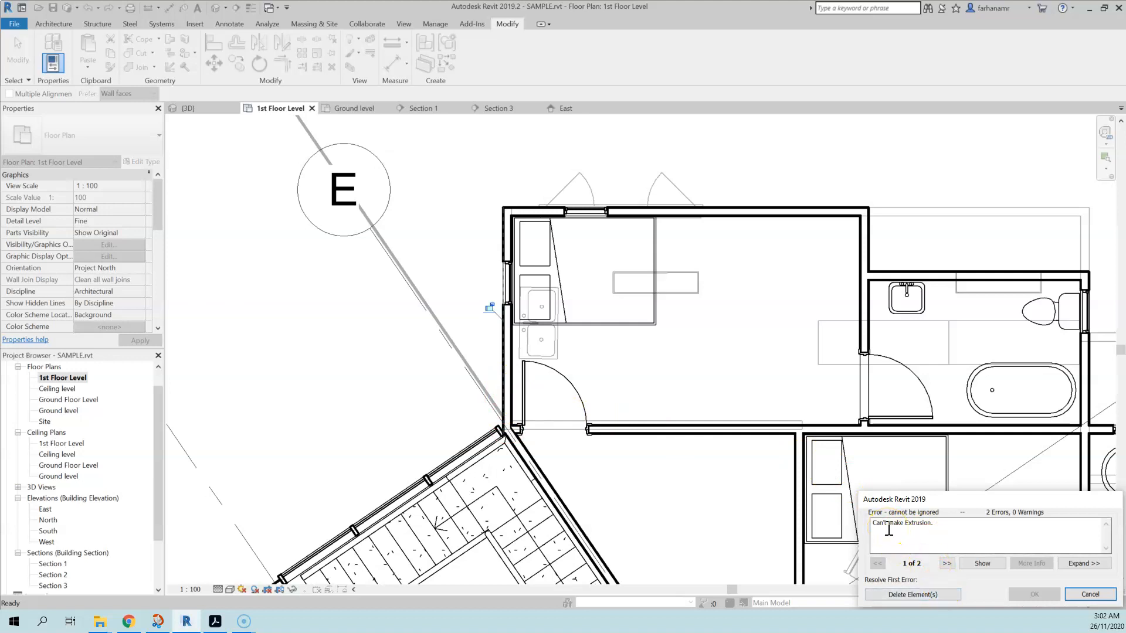
Show the elements whose extrusion cannot be made, delete them to complete the alignment, and end the Align command
click(981, 565)
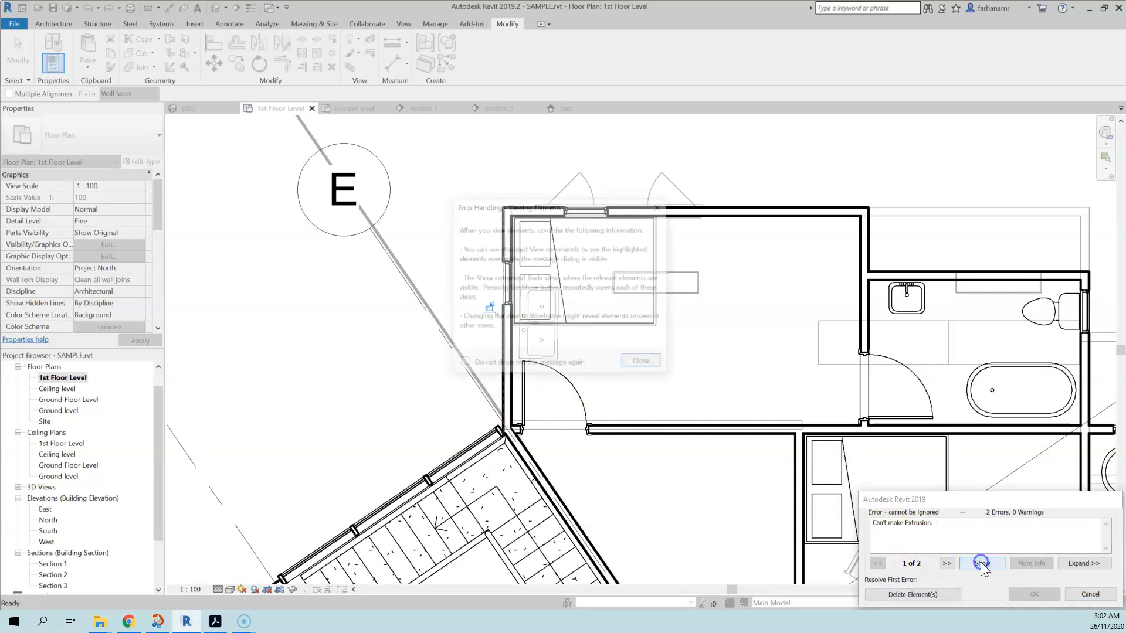
click(642, 363)
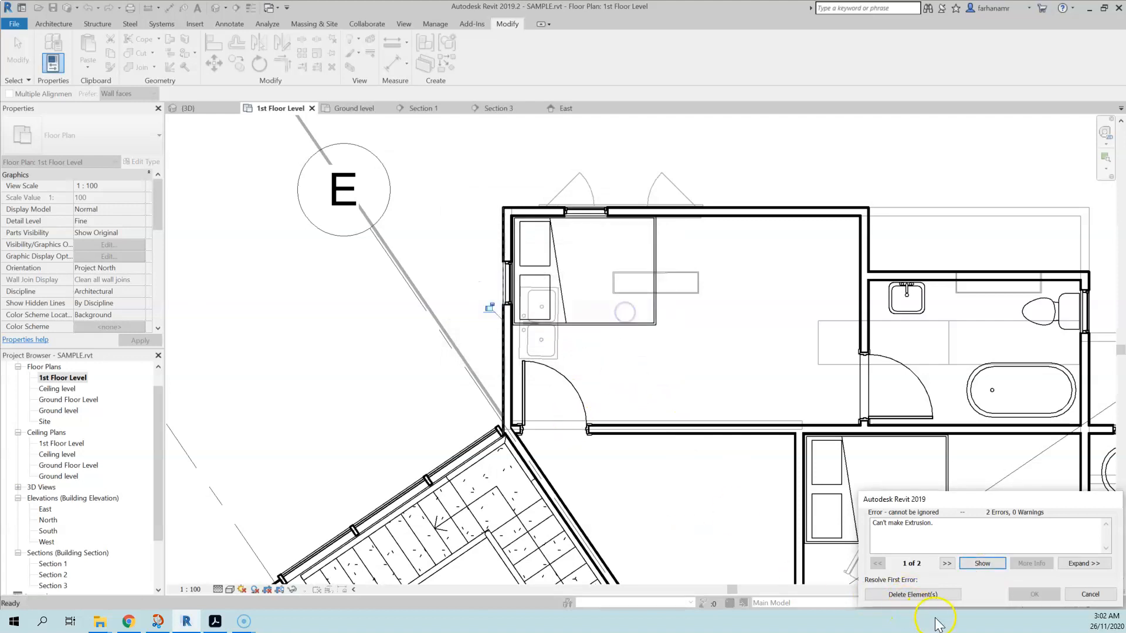
click(938, 600)
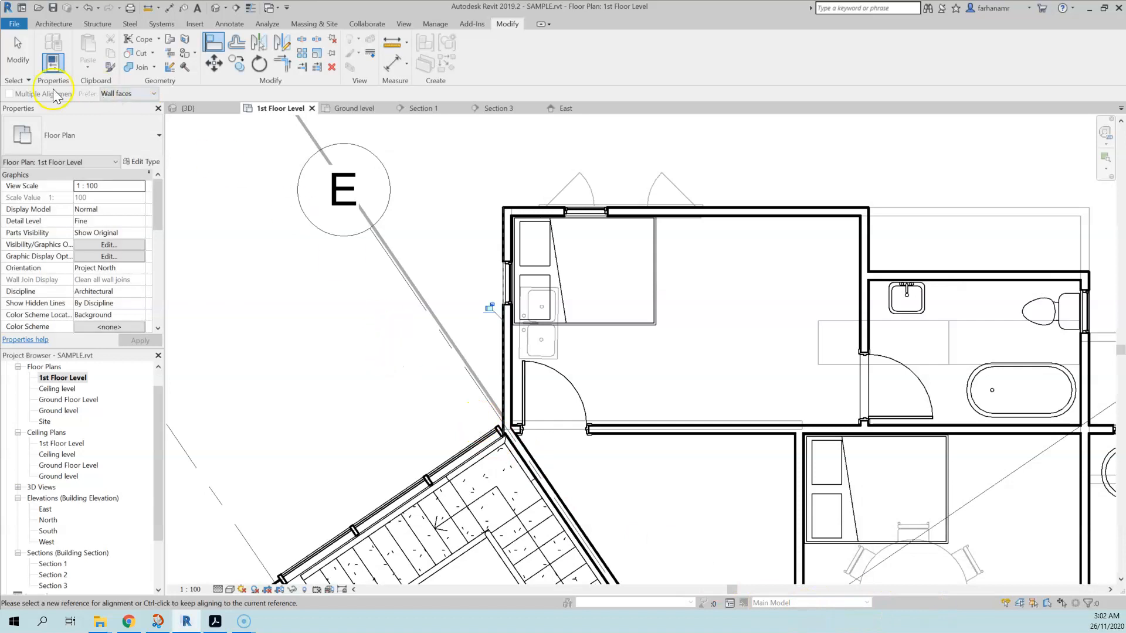
click(18, 54)
In the 3D view, set the top constraint of the ground-level wall below the upper corner bedroom to Up to level: 1st Floor Level
click(509, 225)
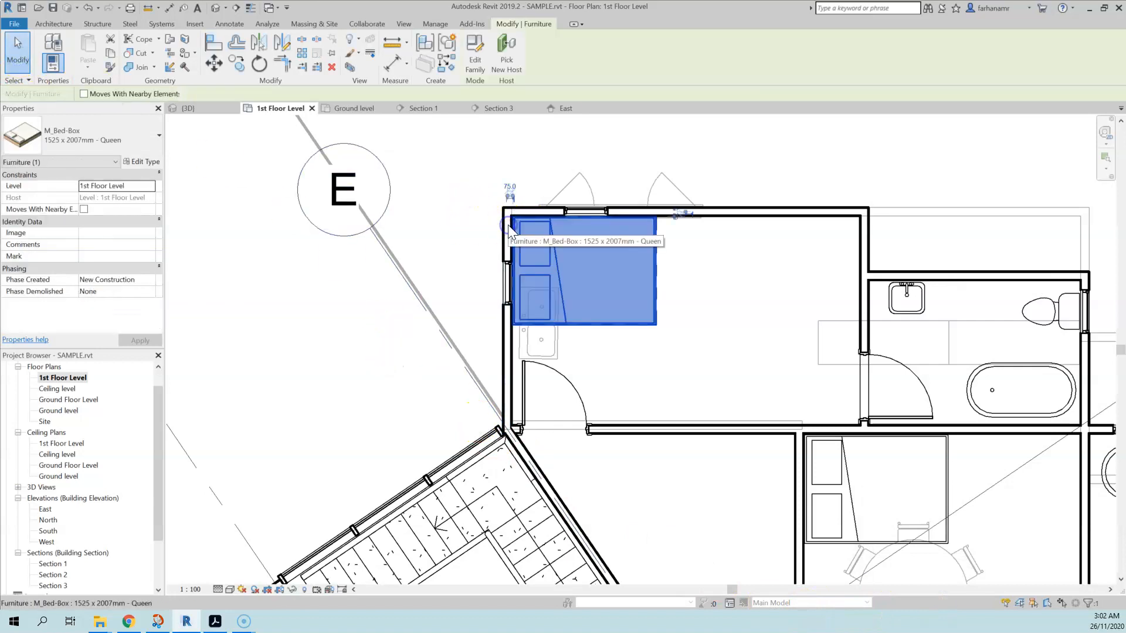
click(505, 217)
click(200, 108)
shift+middle_drag(559, 336, 566, 382)
scroll(525, 284, up, 5)
middle_drag(525, 283, 608, 357)
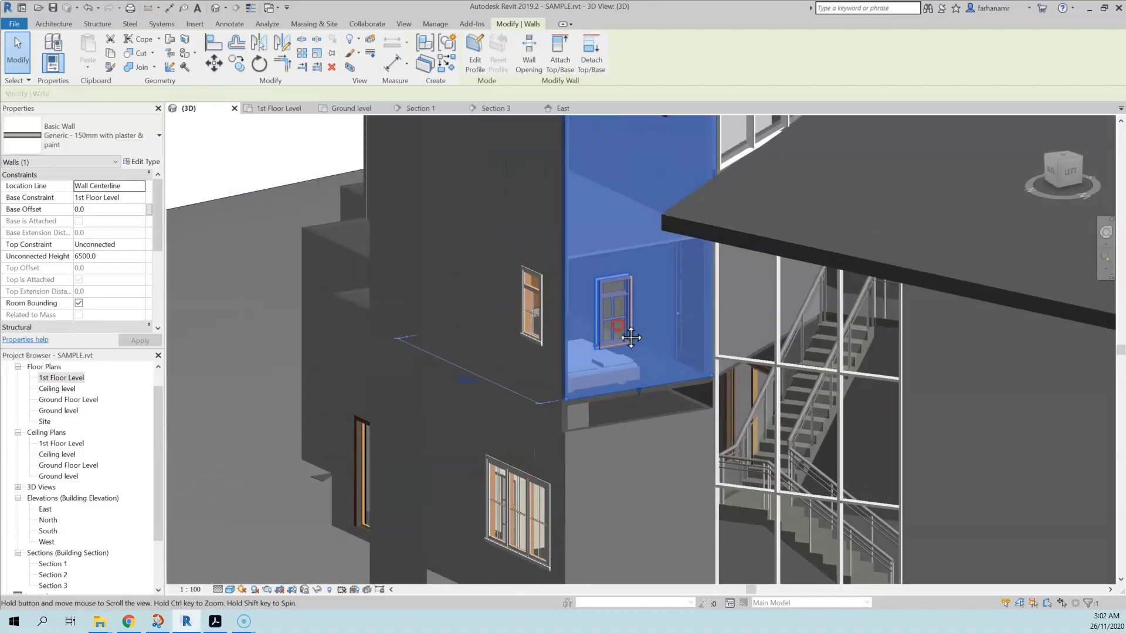
key(Escape)
click(614, 434)
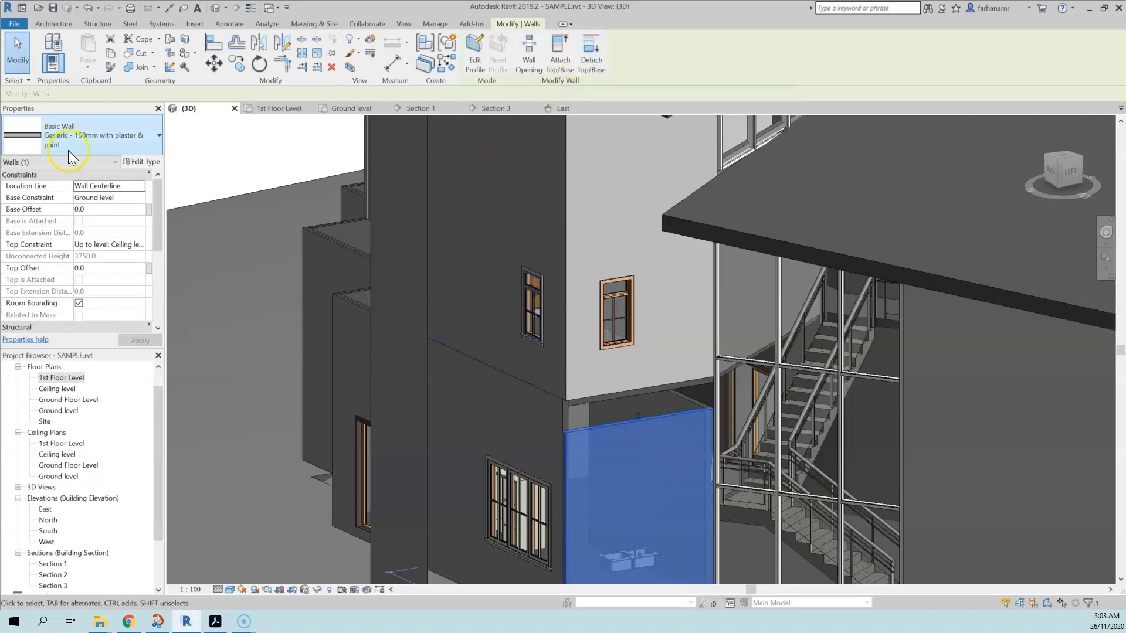
click(139, 245)
click(142, 296)
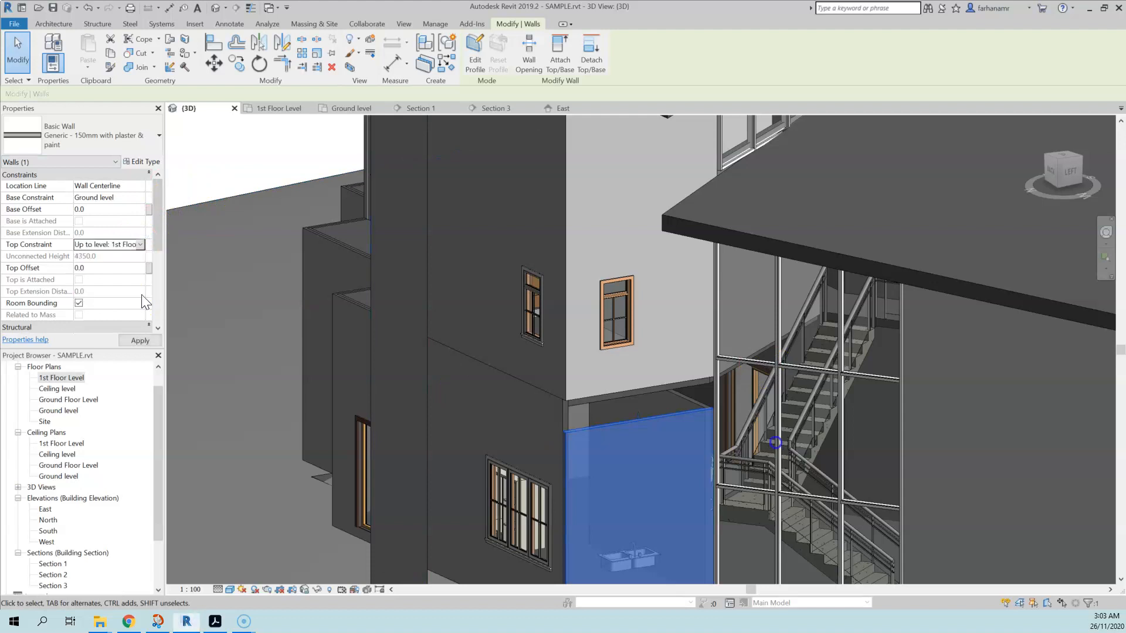
click(234, 161)
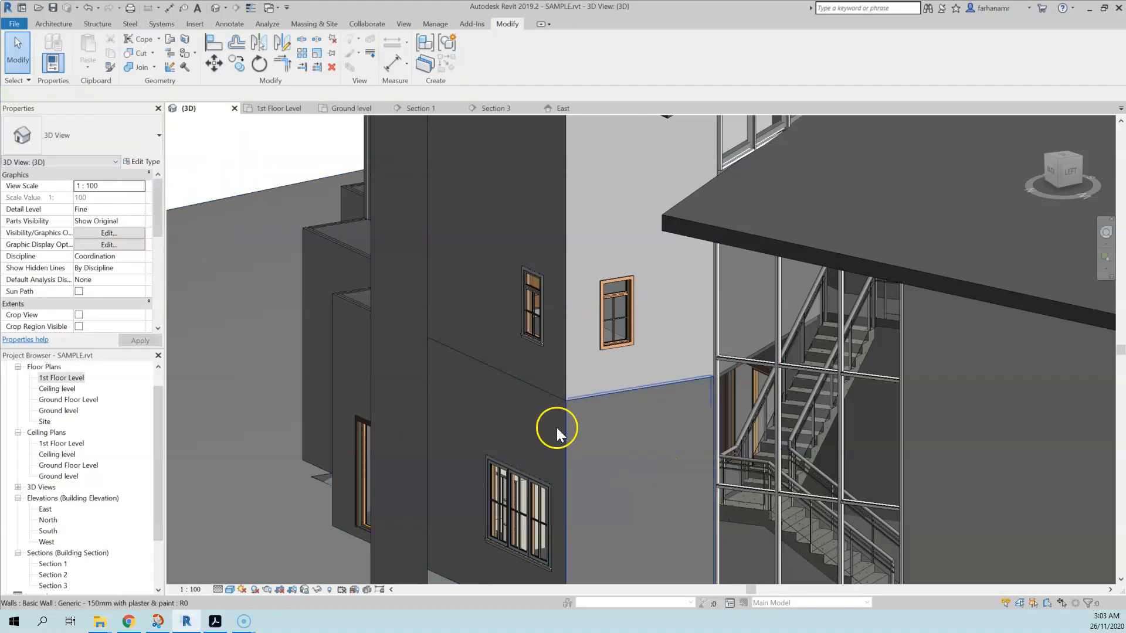
Examine how the ground-level walls meet the first-floor walls in the 3D view and the 1st Floor Level plan
shift+middle_drag(556, 427, 620, 466)
shift+middle_drag(699, 459, 635, 417)
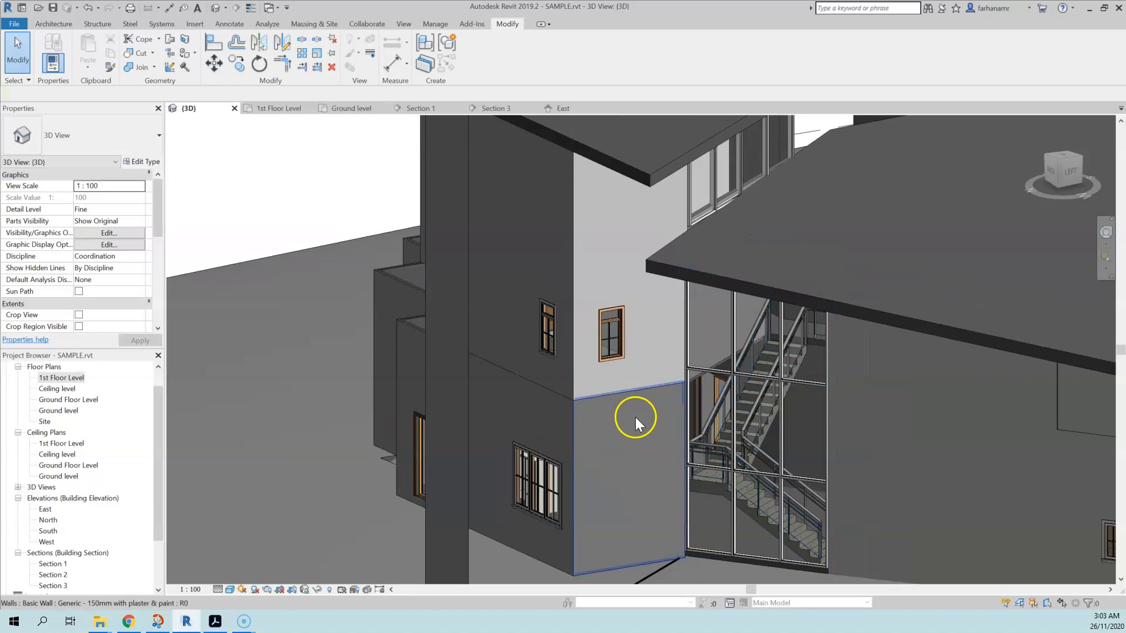
click(635, 417)
click(289, 186)
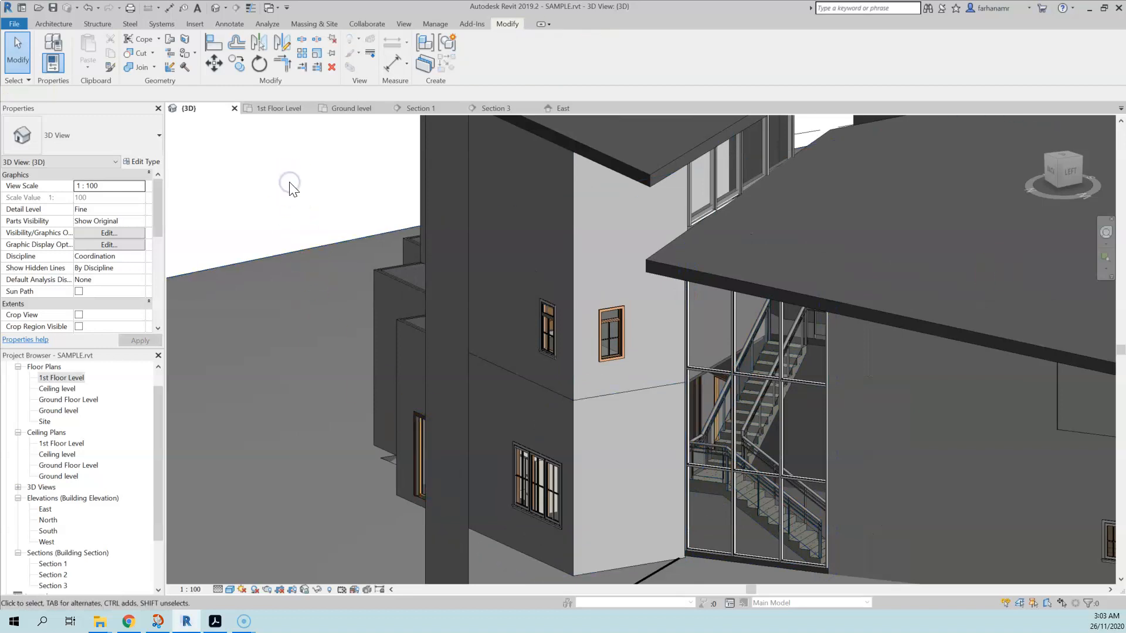
shift+middle_drag(651, 445, 843, 433)
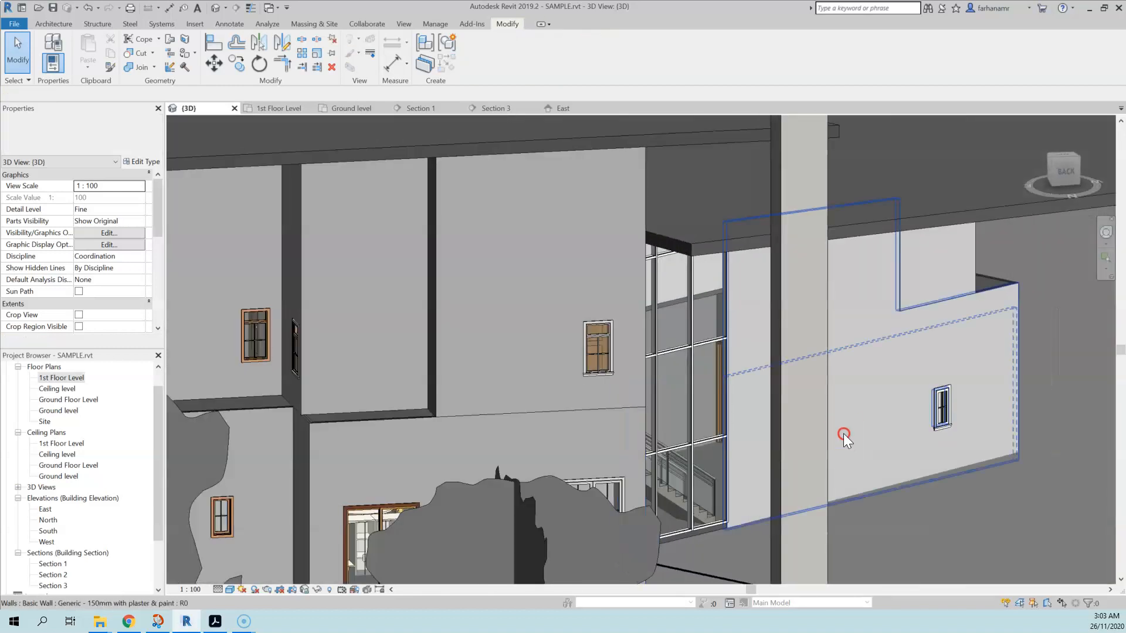
middle_drag(460, 445, 395, 469)
click(396, 468)
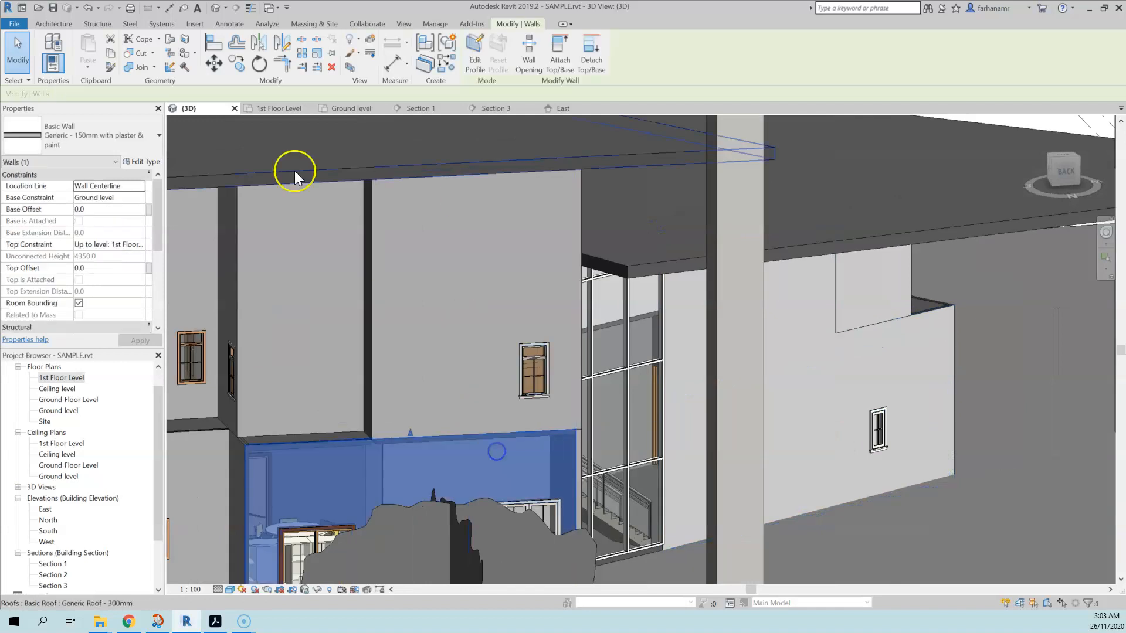
click(282, 108)
click(728, 161)
scroll(551, 308, up, 5)
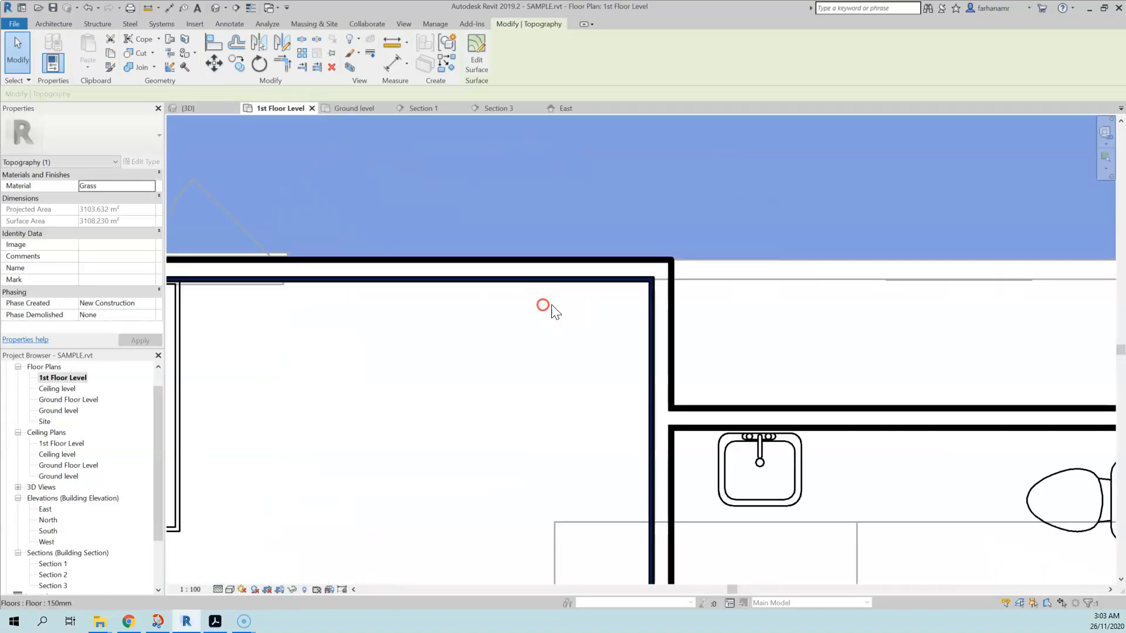
scroll(530, 259, down, 4)
middle_drag(714, 252, 564, 249)
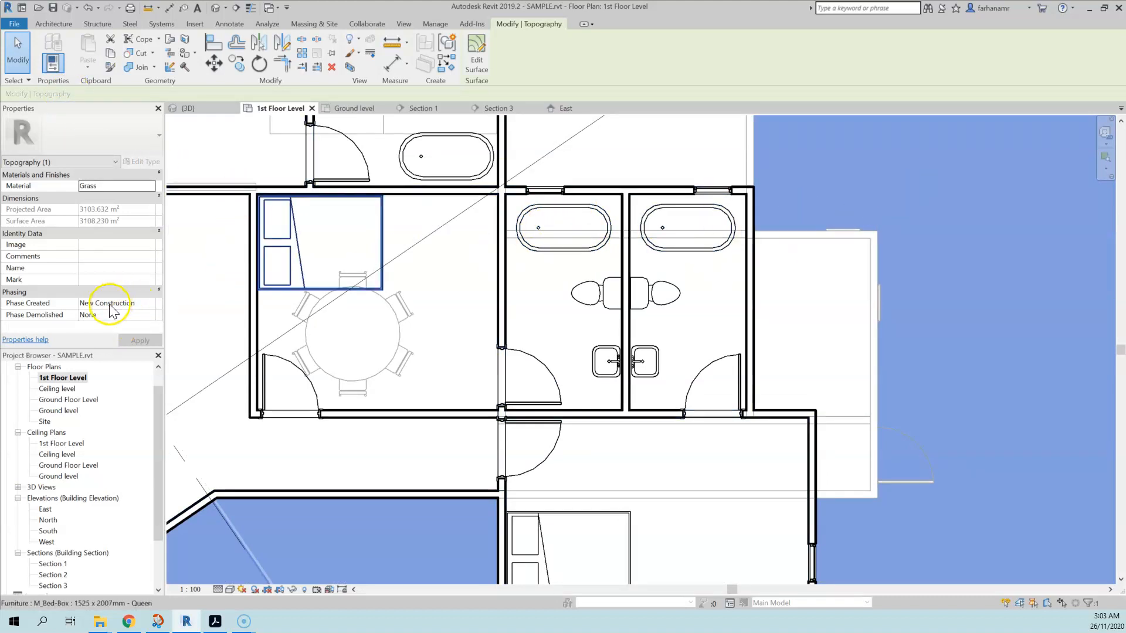
Set the 1st Floor Level plan's underlay base level to None and turn off selection of underlay elements
click(641, 264)
mouse_move(156, 218)
mouse_down()
mouse_move(155, 277)
mouse_move(155, 241)
mouse_up()
click(109, 256)
click(124, 270)
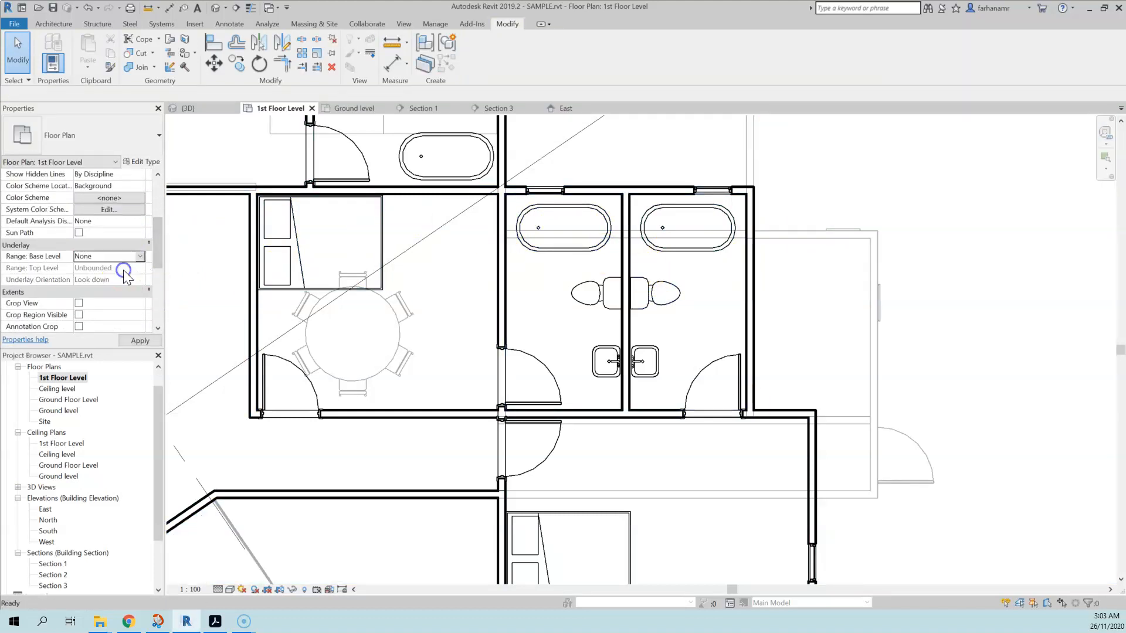
click(28, 81)
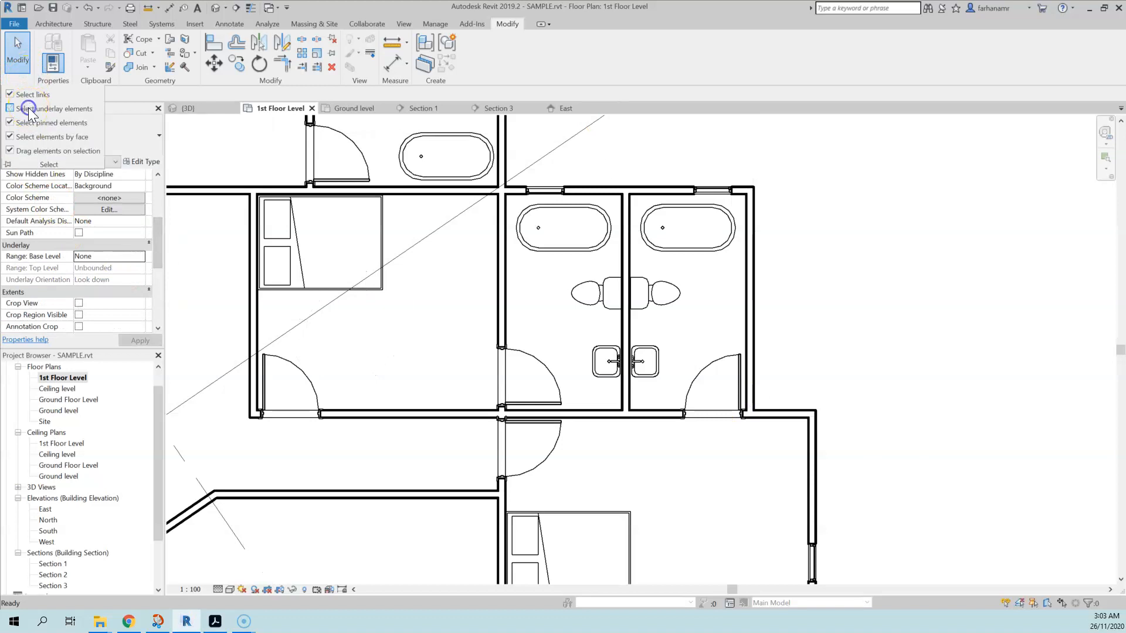
Review the whole 1st Floor Level plan and examine the house's front walls and porch in the 3D view
scroll(583, 320, down, 4)
scroll(603, 331, down, 2)
middle_drag(395, 395, 565, 341)
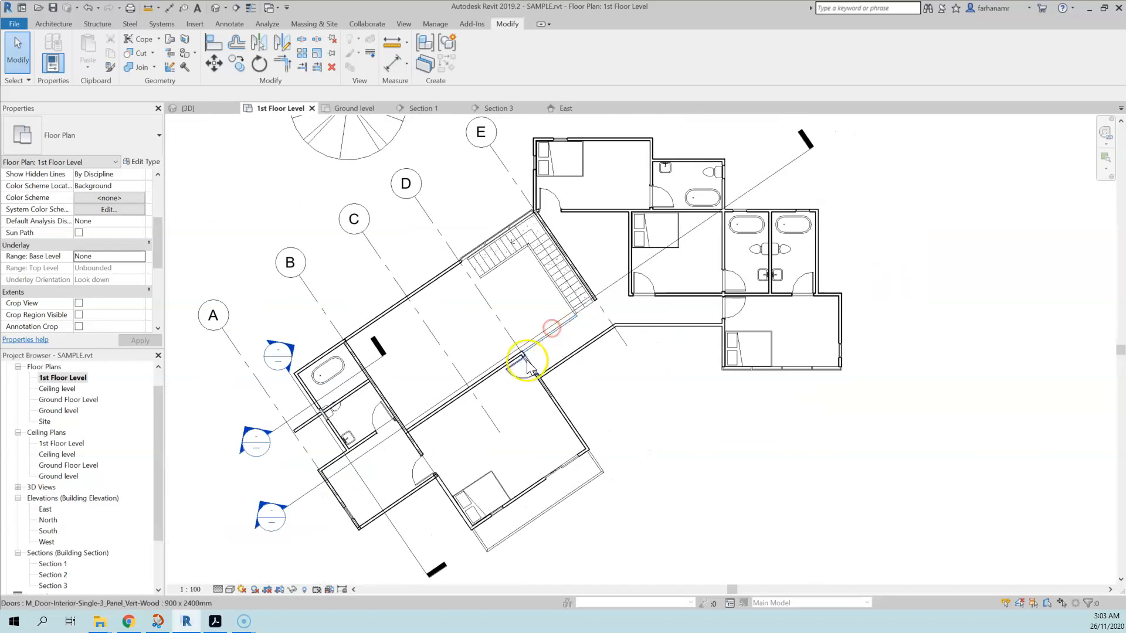
scroll(526, 361, up, 2)
scroll(527, 361, down, 1)
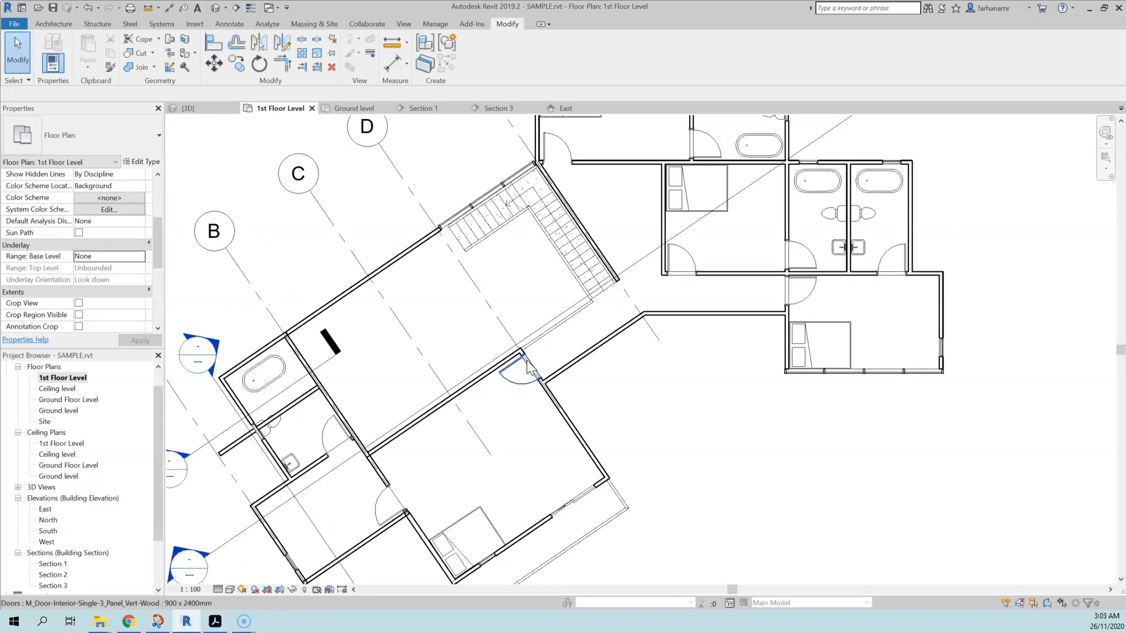
click(188, 108)
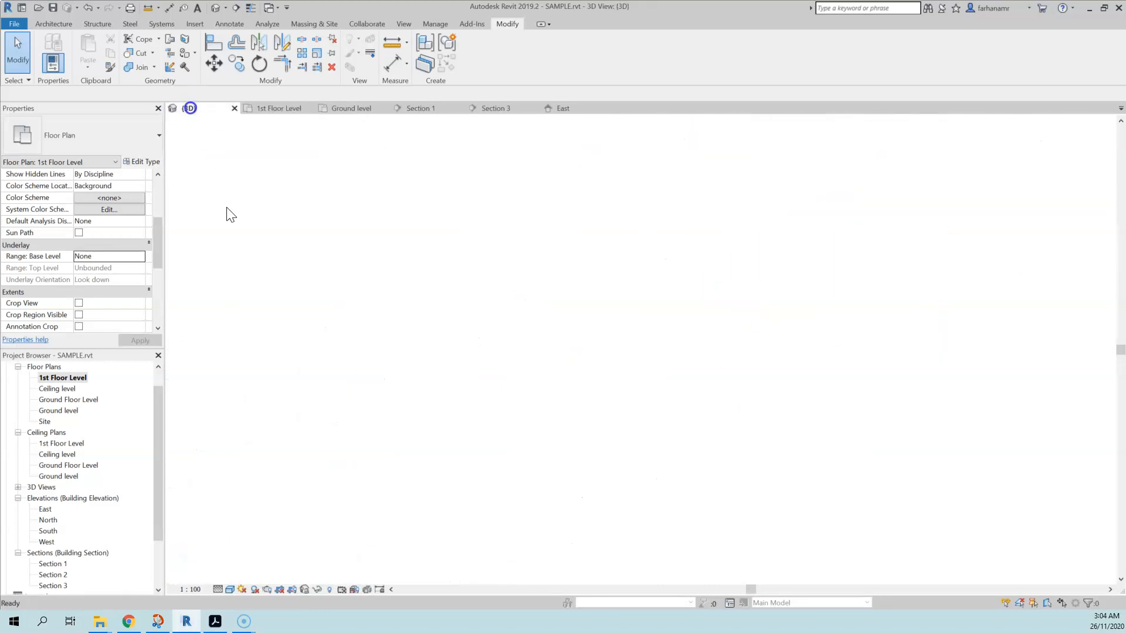
scroll(451, 431, up, 3)
shift+middle_drag(455, 428, 637, 295)
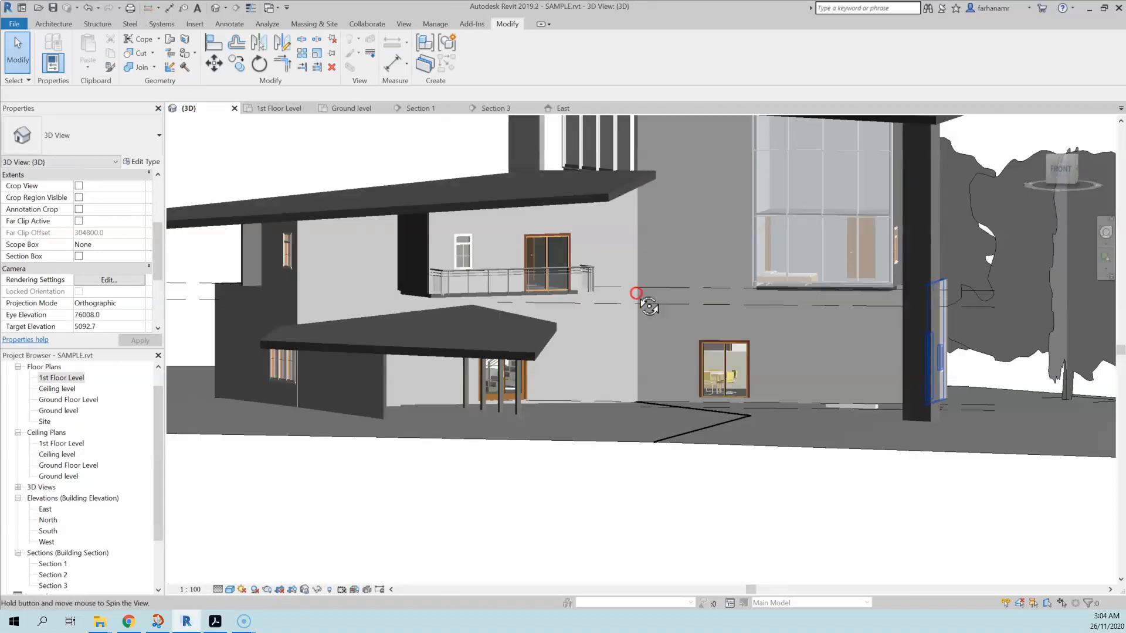
scroll(509, 393, up, 4)
scroll(536, 409, up, 3)
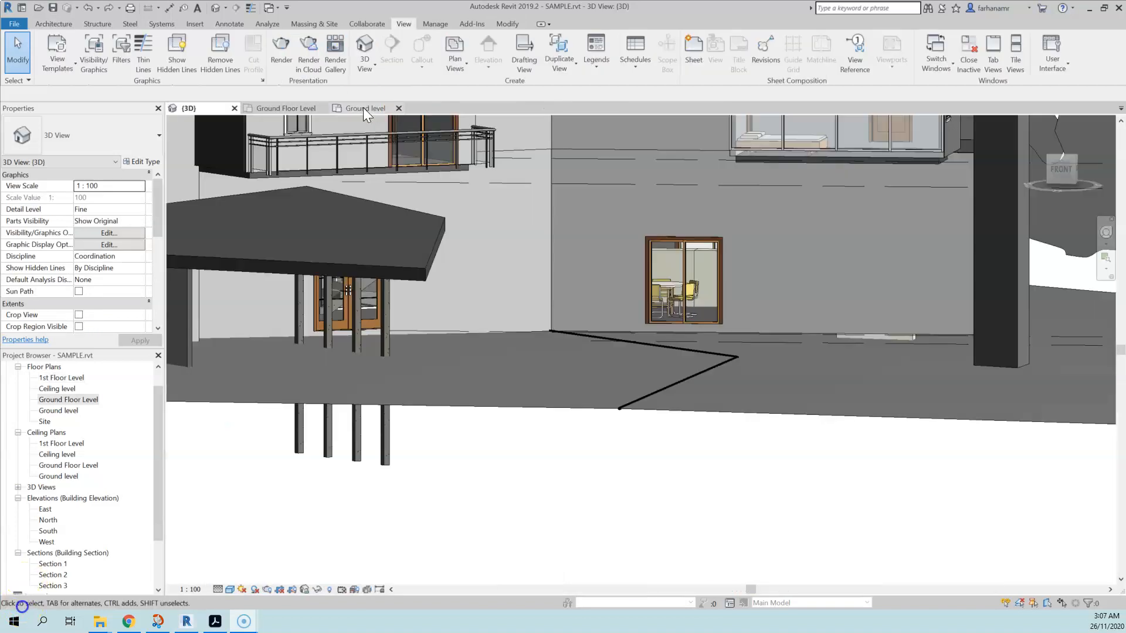
Close the Ground level plan and tile the 3D view beside the Ground Floor Level plan at the porch columns
click(365, 108)
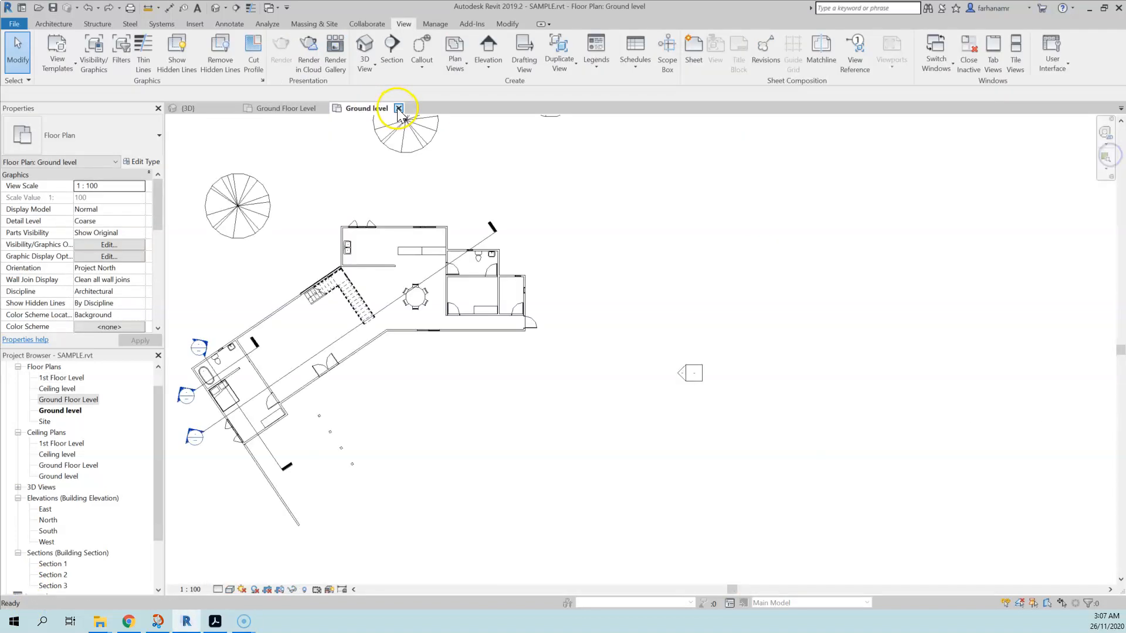
click(397, 108)
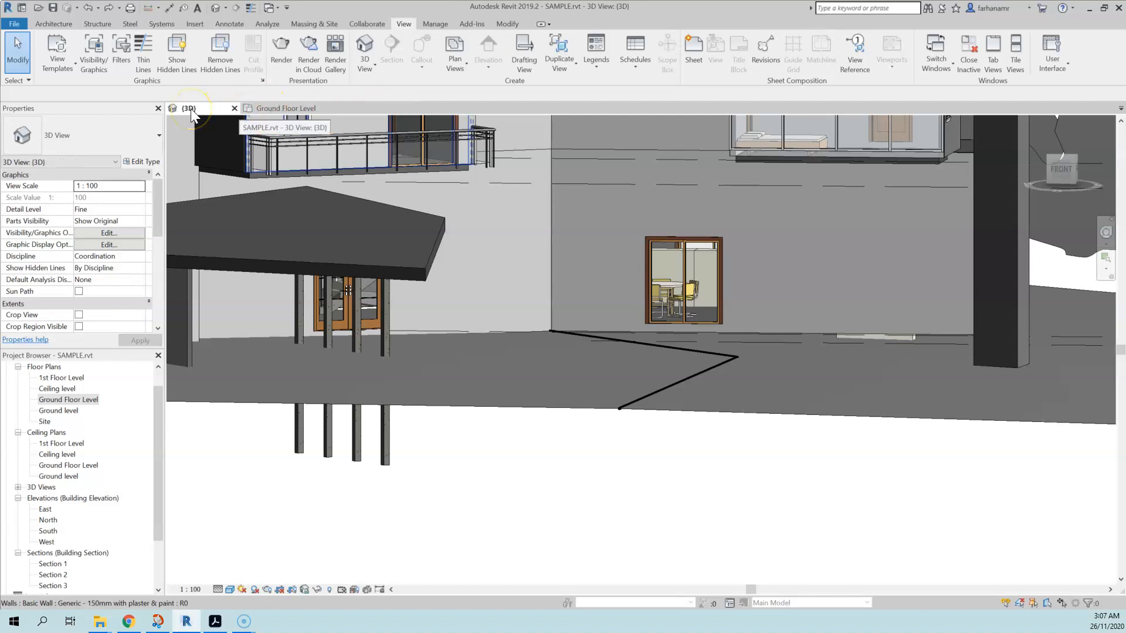
click(1014, 69)
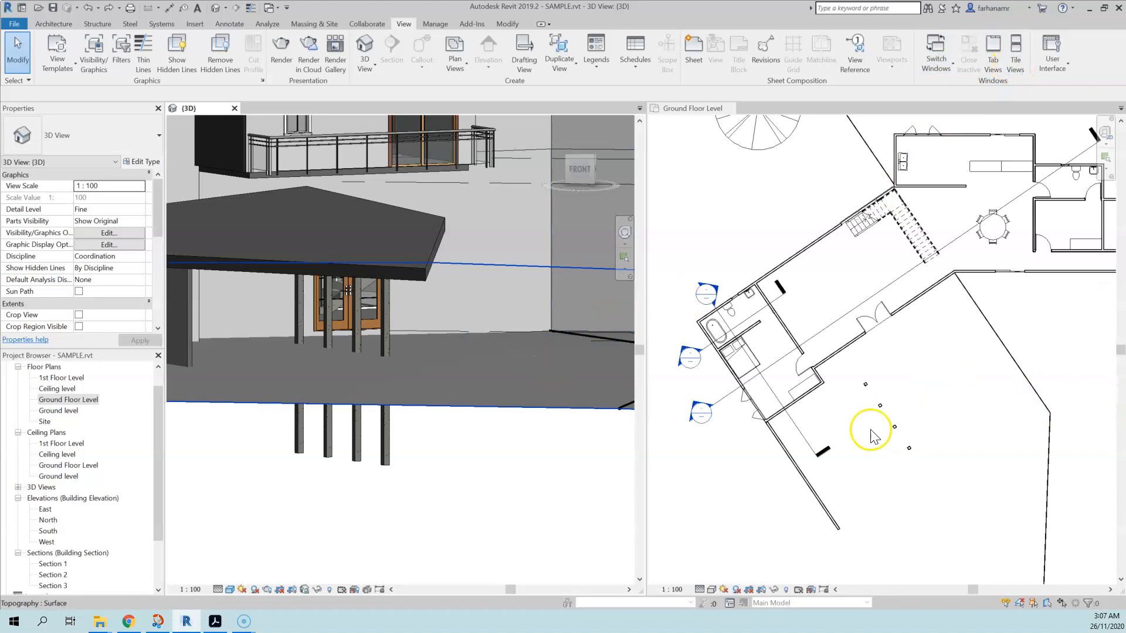
click(913, 309)
middle_drag(904, 399, 894, 347)
scroll(861, 335, up, 1)
scroll(861, 339, up, 4)
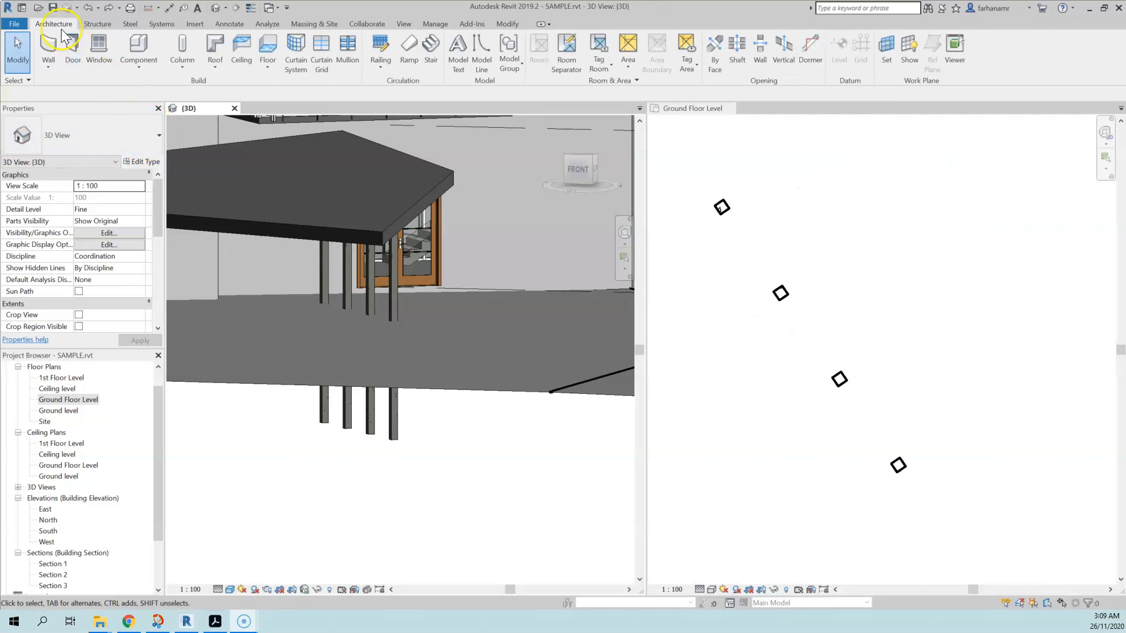
Start an architectural column and duplicate the M_Rectangular Column 475 x 610mm type as 150 X 150 MM
click(187, 65)
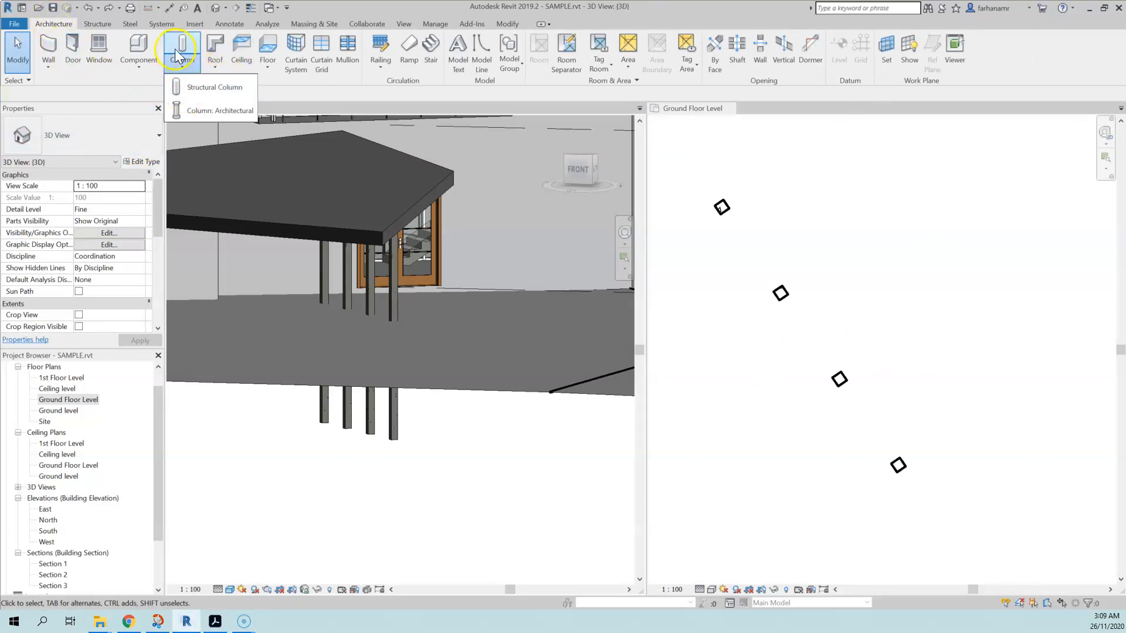
click(209, 111)
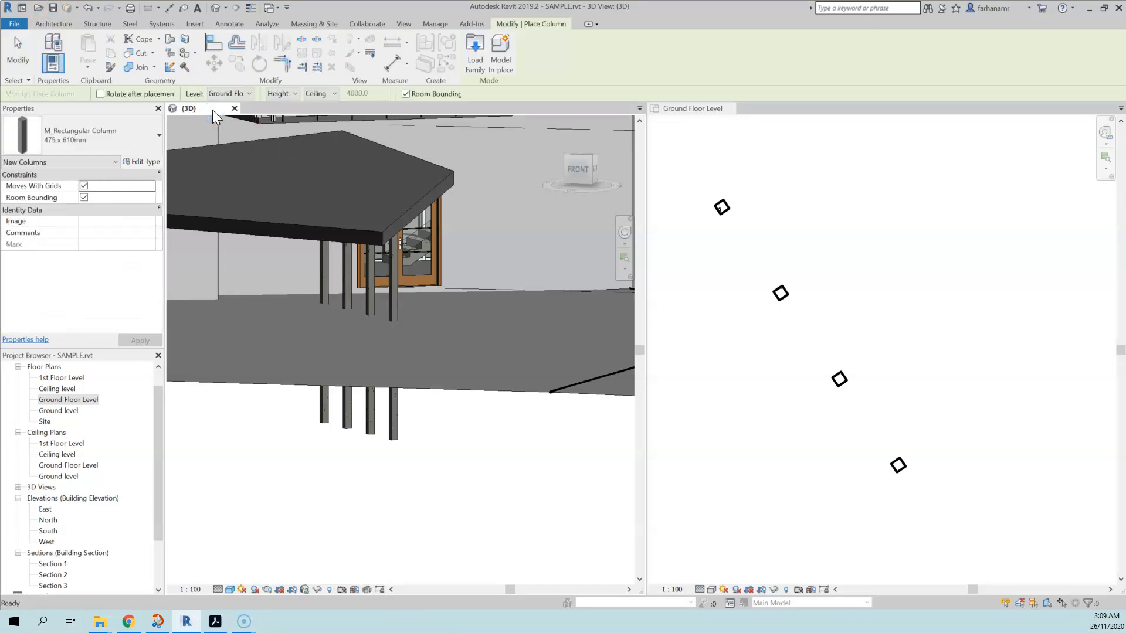
click(136, 142)
click(139, 135)
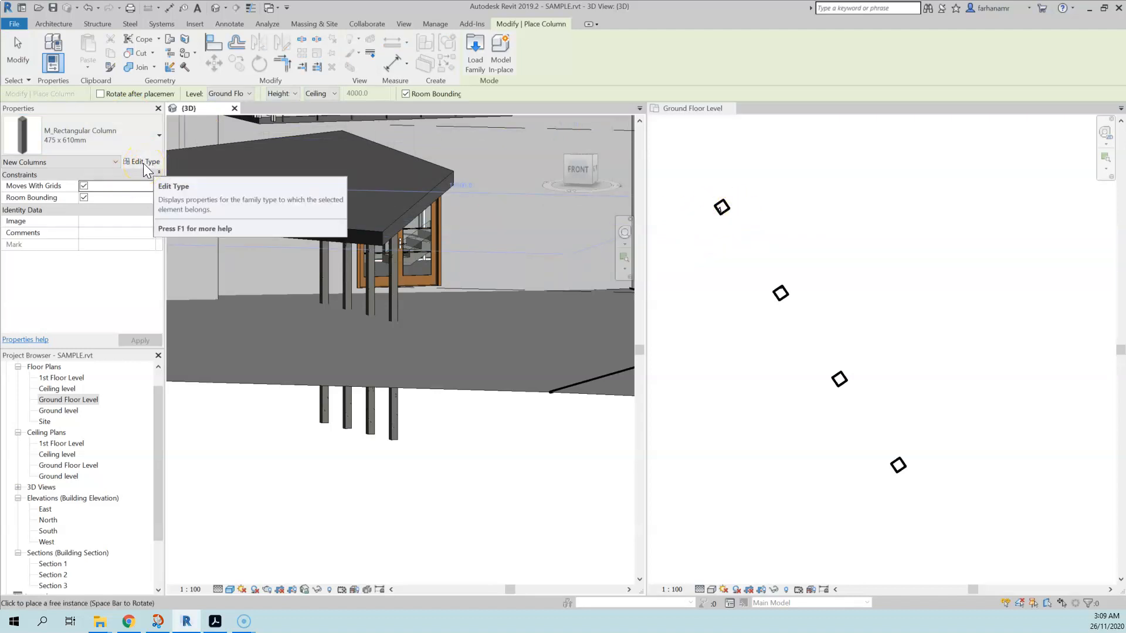
click(143, 163)
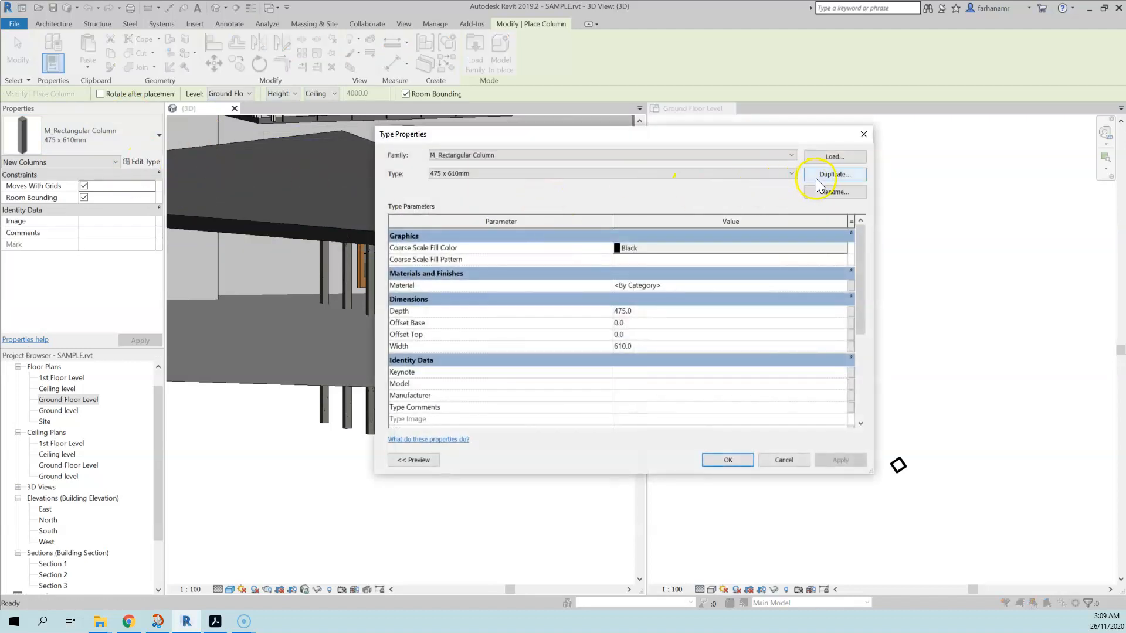
click(838, 175)
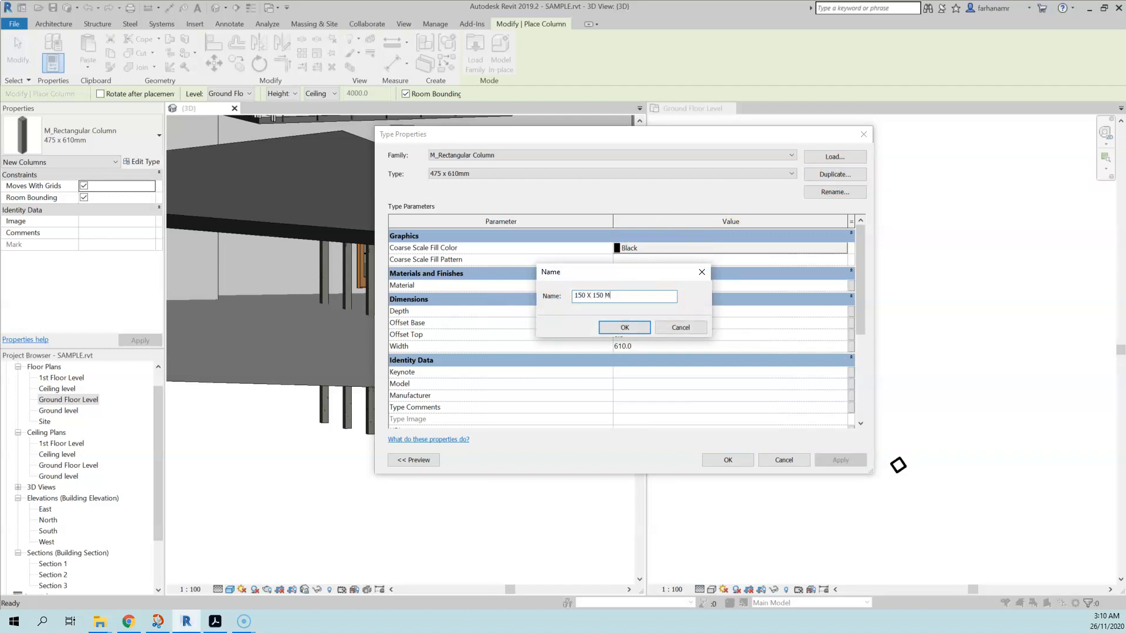
key(Return)
Set the width and depth of the 150 X 150 MM column type to 150 mm and accept the type properties
click(582, 308)
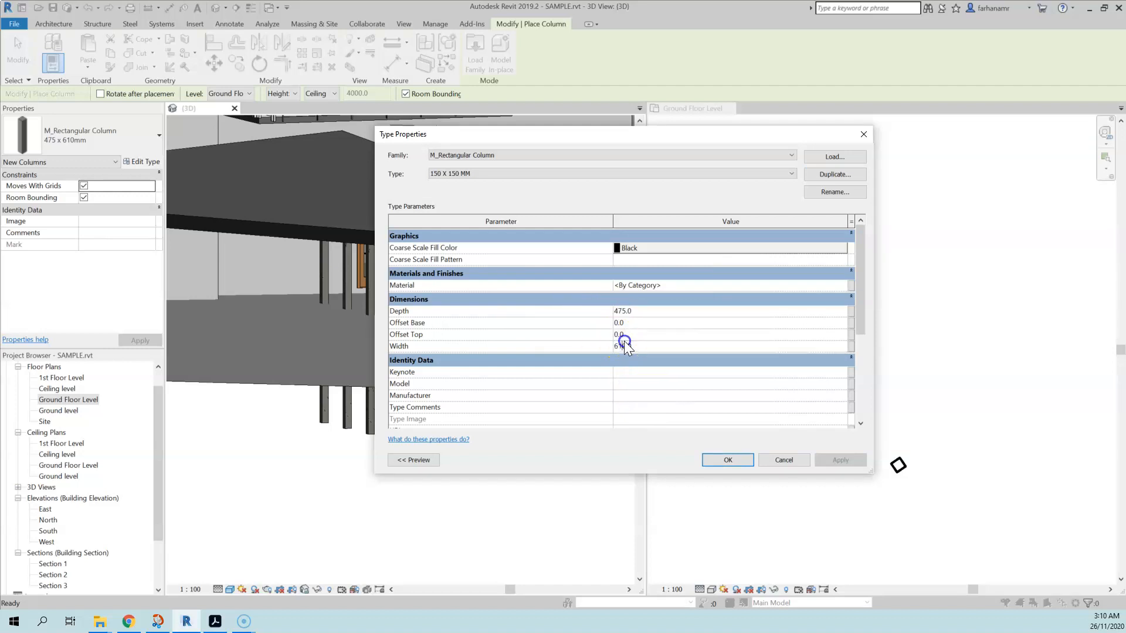
text(150)
click(644, 313)
key(Return)
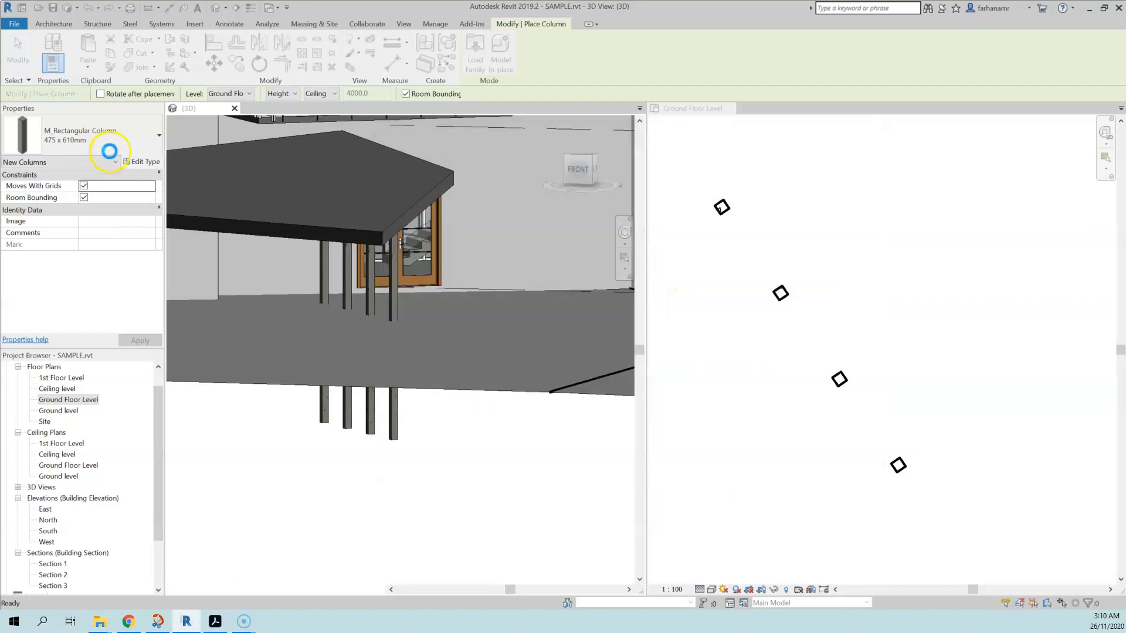
Place one 150 X 150 MM architectural column on the Ground Floor Level plan beside the uppermost porch column
click(734, 233)
scroll(733, 222, up, 3)
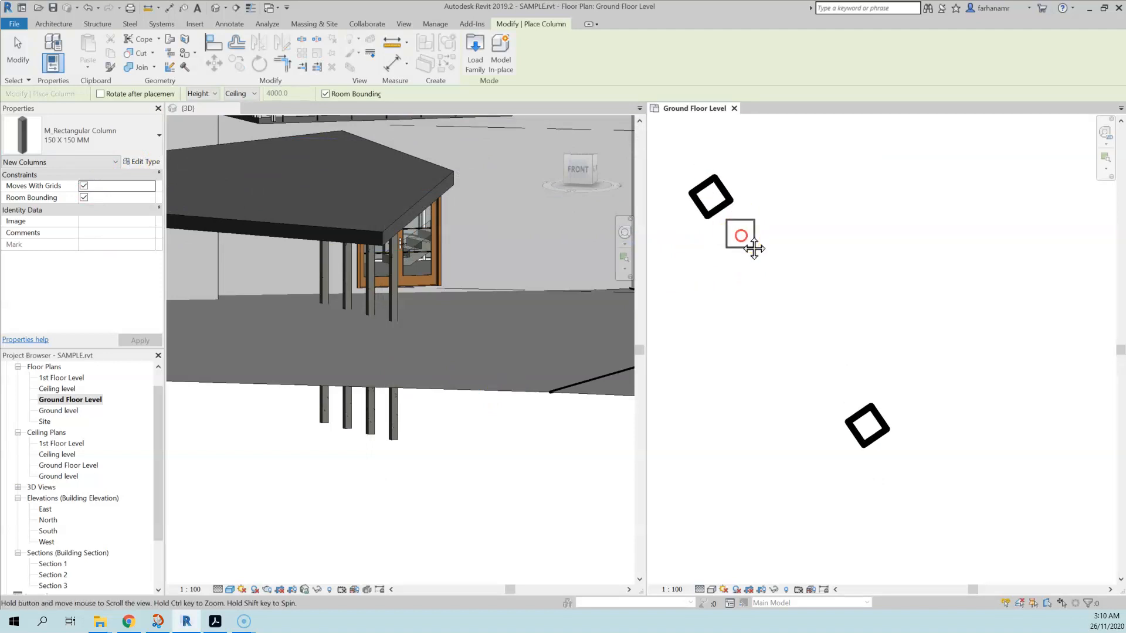
mouse_move(738, 241)
middle_down()
mouse_move(736, 266)
mouse_move(754, 234)
middle_up()
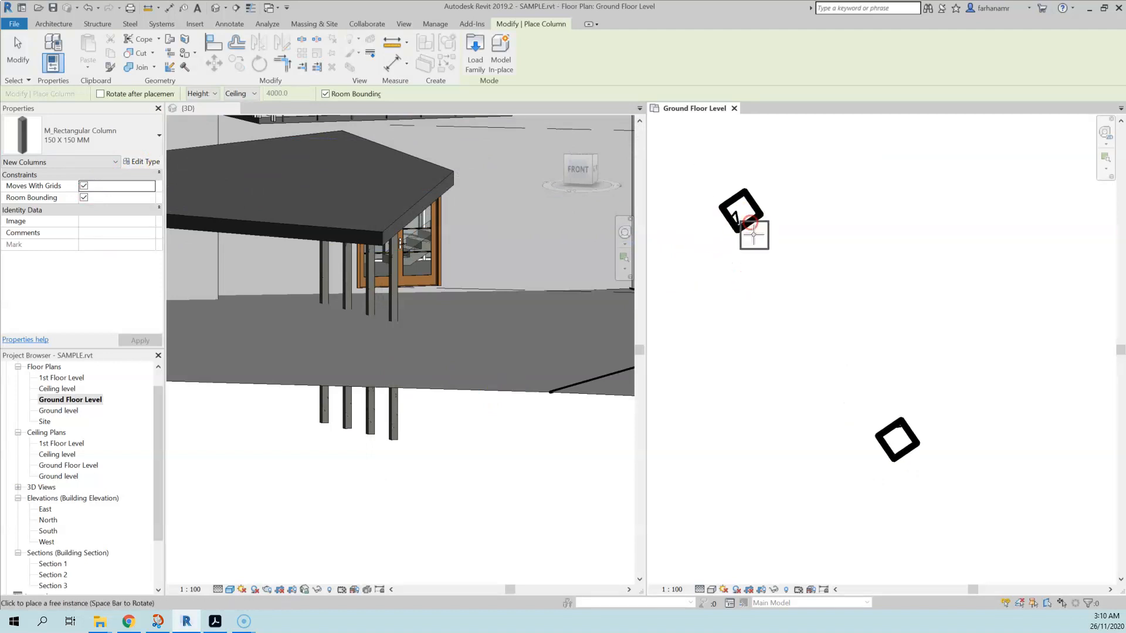
click(761, 249)
middle_drag(836, 334, 825, 351)
key(Escape)
key(Escape)
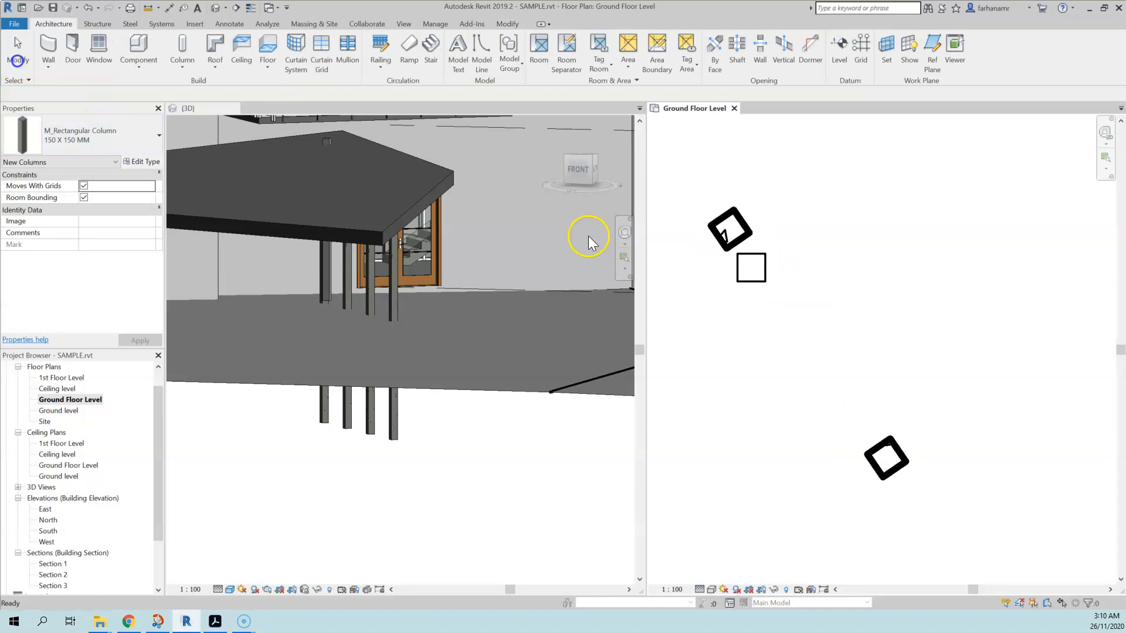
Examine the base of the placed column against the existing porch columns in the 3D view
click(756, 279)
scroll(340, 285, up, 8)
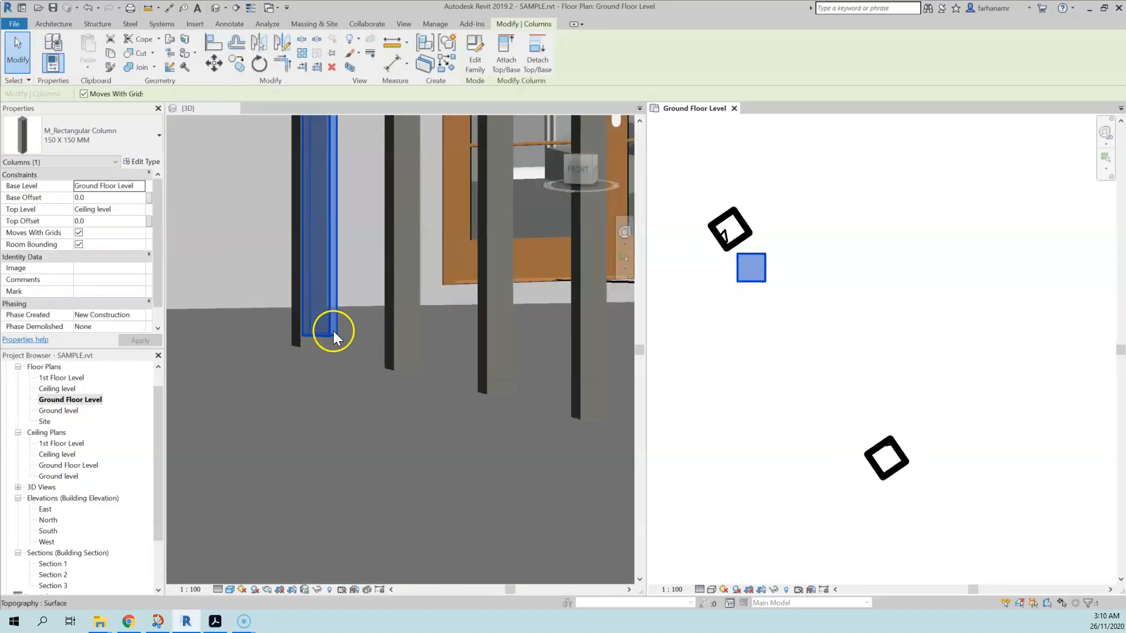
click(336, 336)
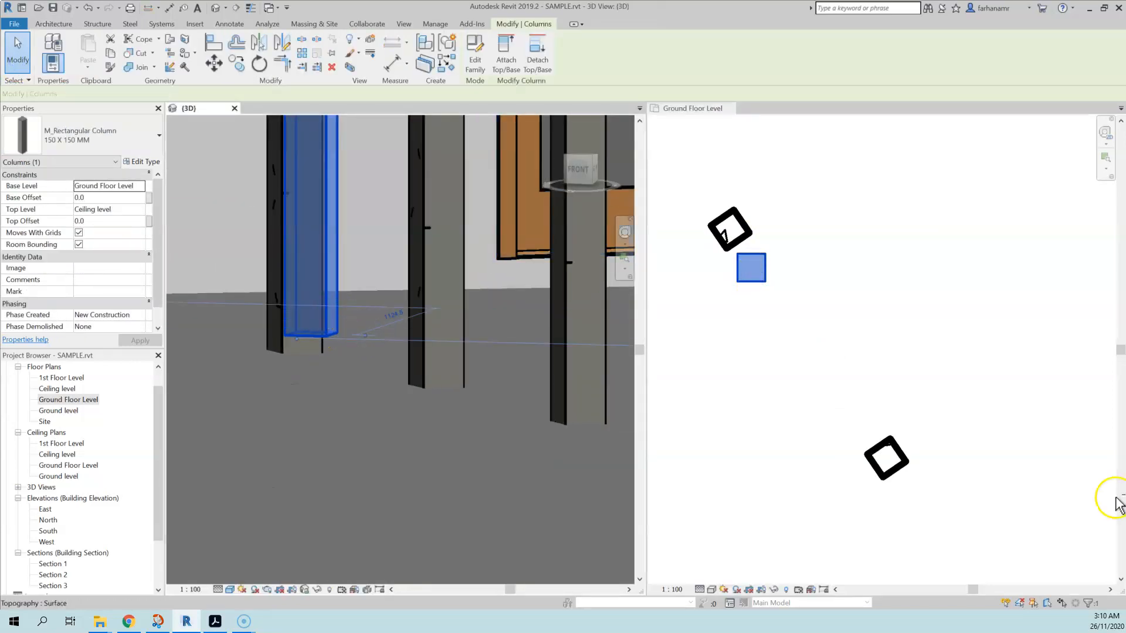
shift+middle_drag(404, 380, 428, 363)
click(735, 266)
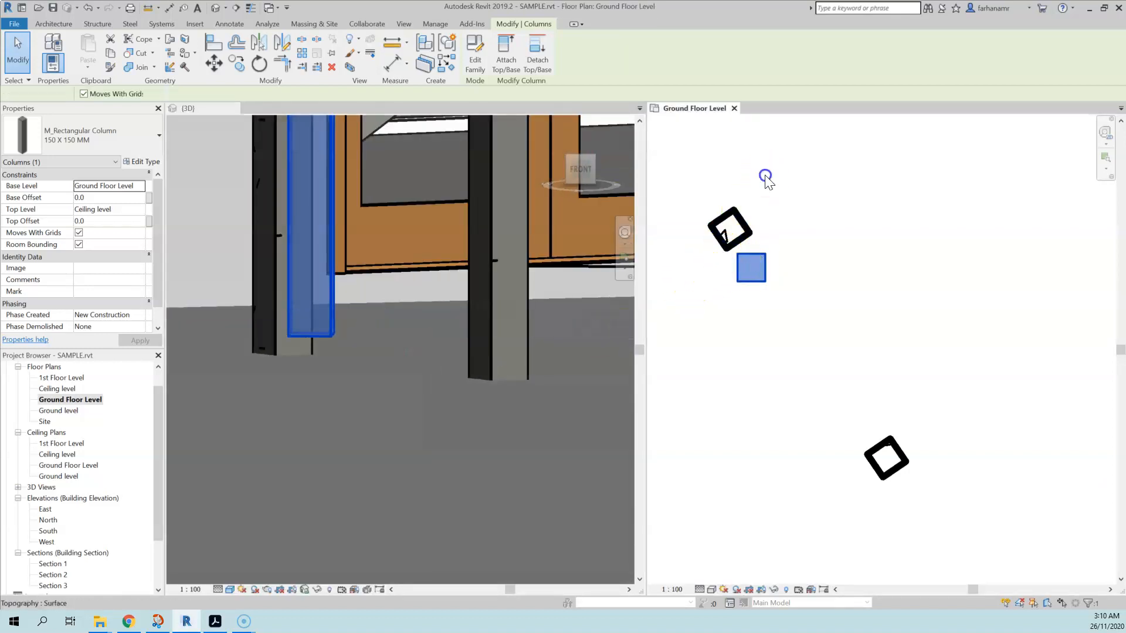
click(765, 176)
click(800, 296)
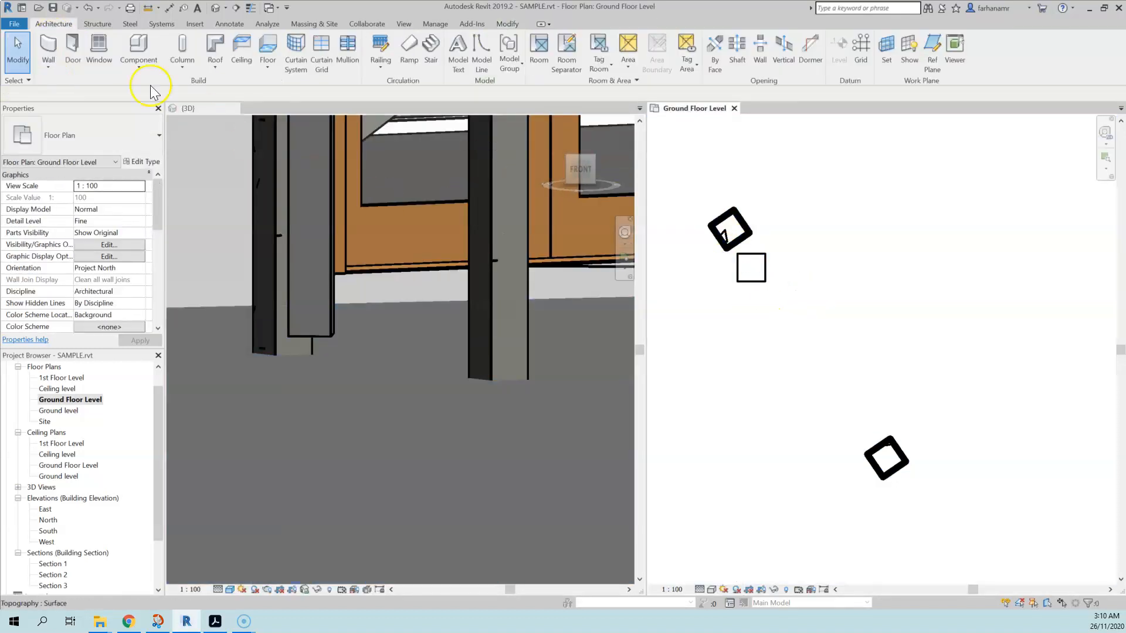
click(138, 66)
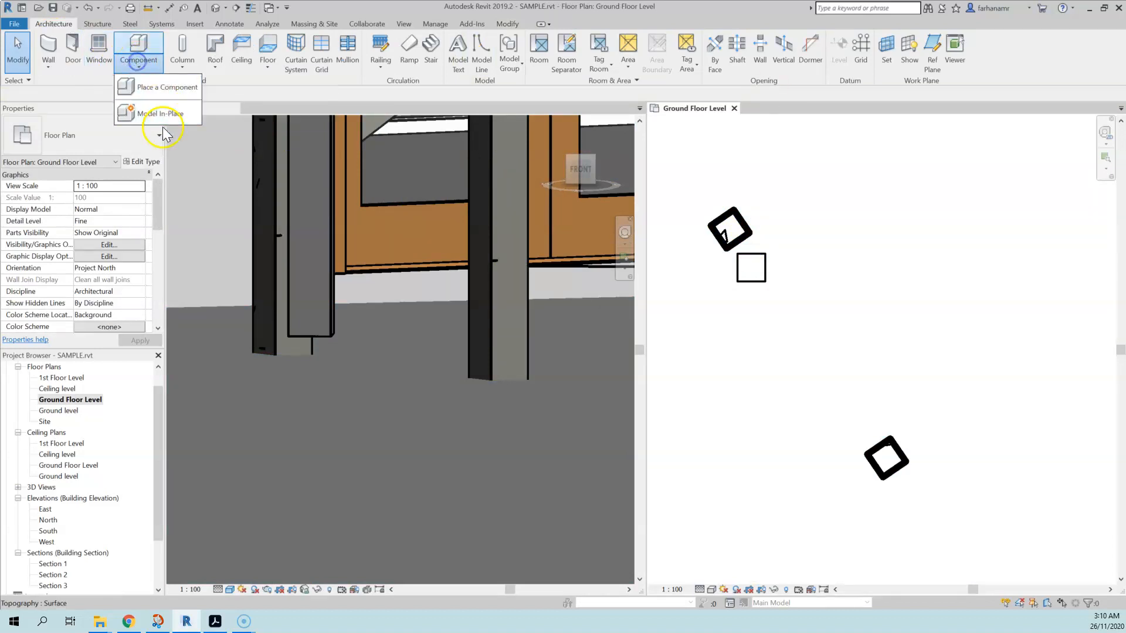
click(182, 65)
click(220, 110)
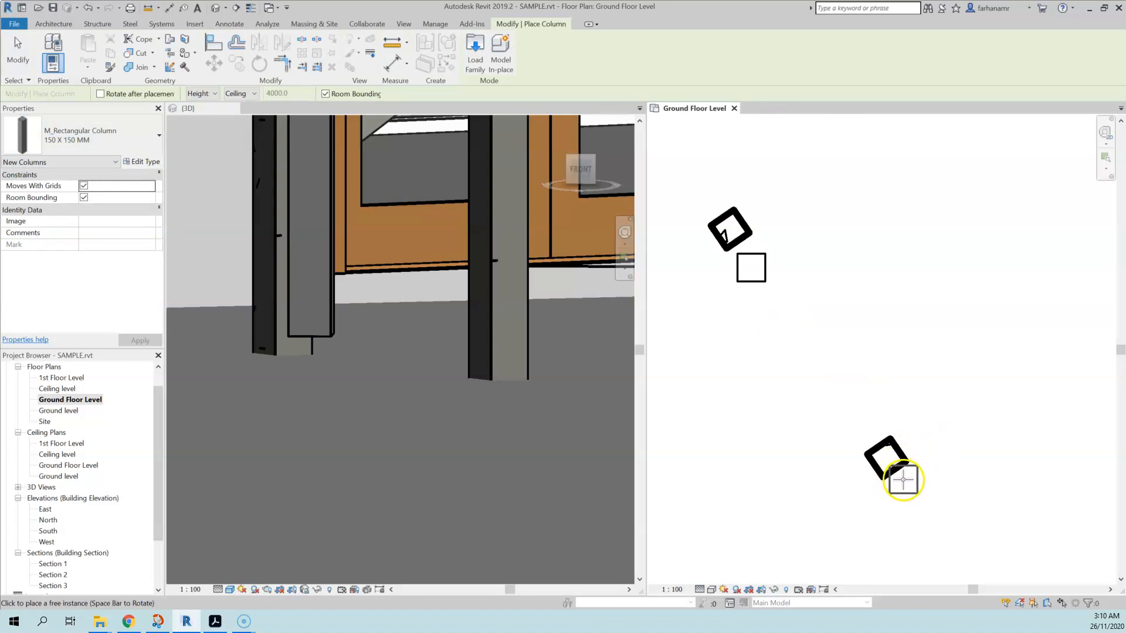
middle_drag(918, 469, 877, 414)
key(Escape)
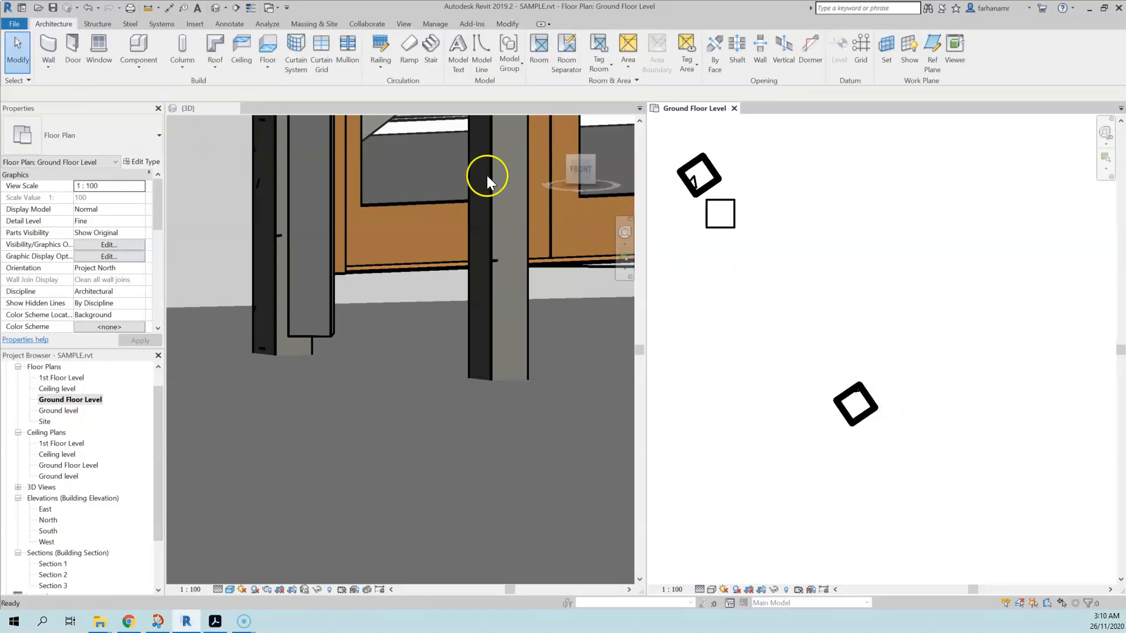
Copy the 150 X 150 MM column from its upper corner to the nearest corner of the uppermost structural column
click(721, 220)
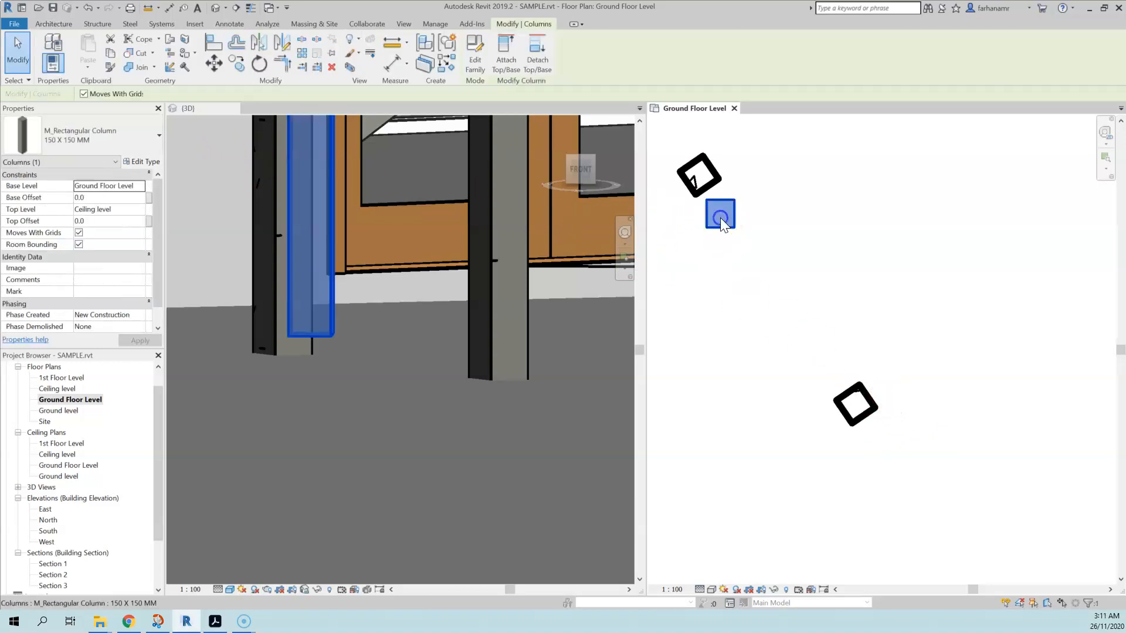
click(236, 66)
scroll(748, 205, up, 3)
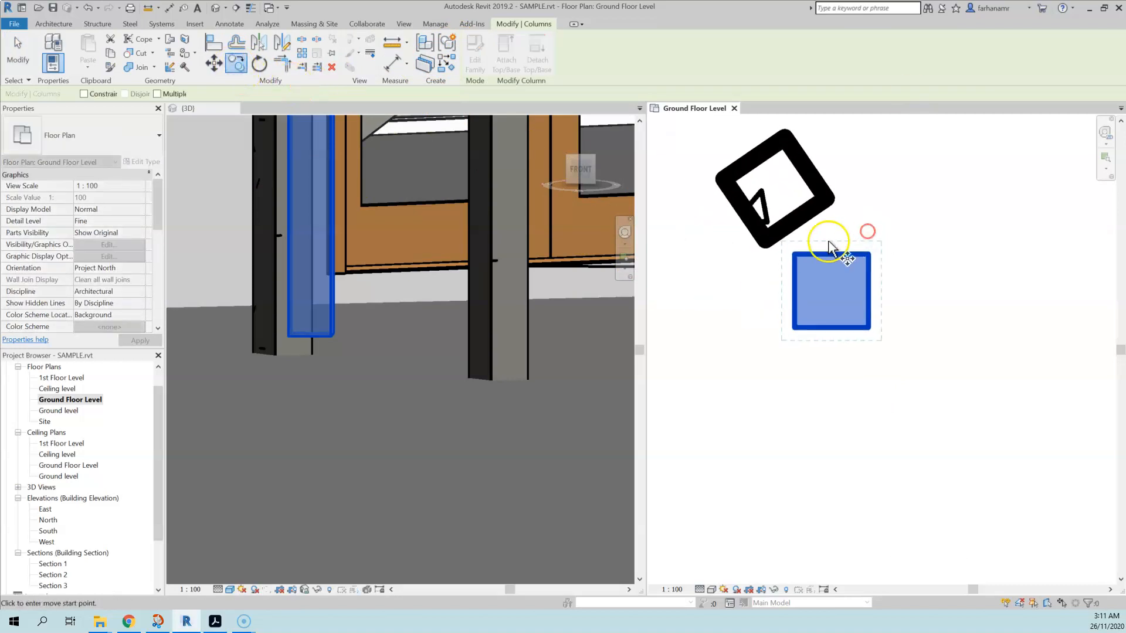
scroll(828, 246, up, 2)
click(756, 267)
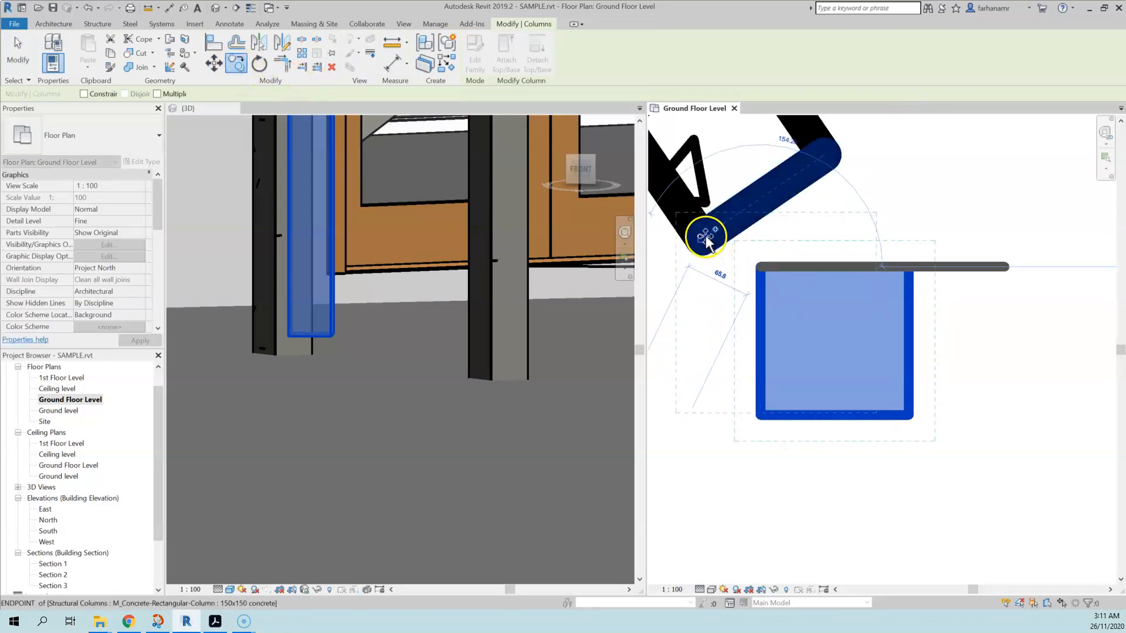
click(707, 238)
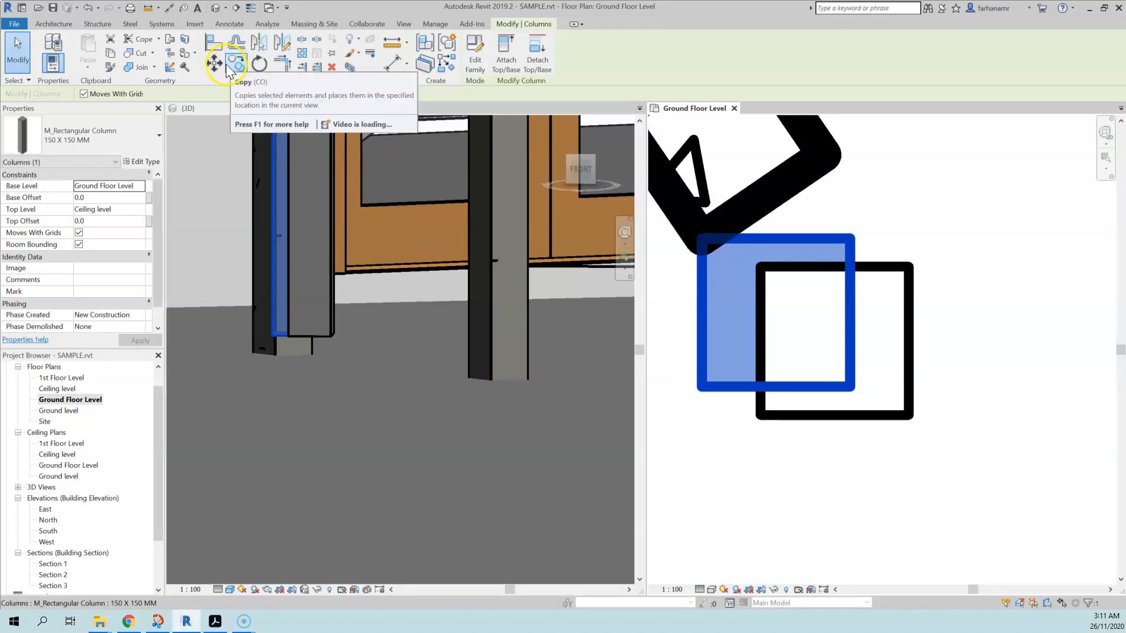
Rotate the copied column about the shared corner so its edge aligns with the tilted structural column
click(260, 63)
drag(776, 313, 702, 239)
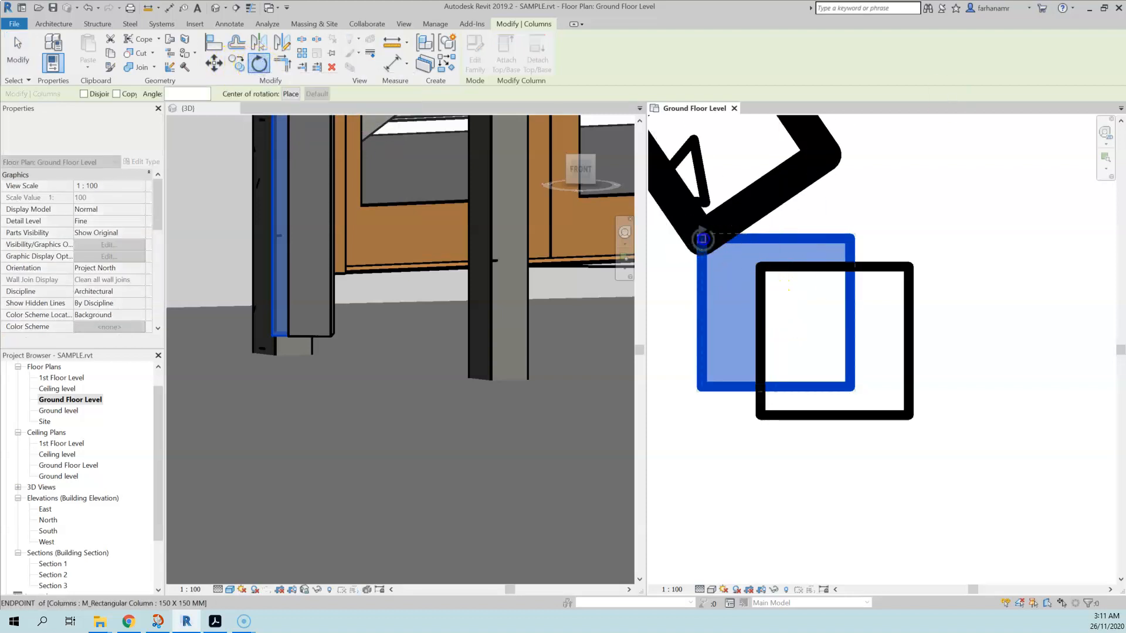
click(850, 239)
click(822, 155)
Delete the original unrotated 150 X 150 MM column, keeping only the rotated copy
click(21, 58)
click(873, 411)
click(814, 385)
scroll(816, 381, down, 3)
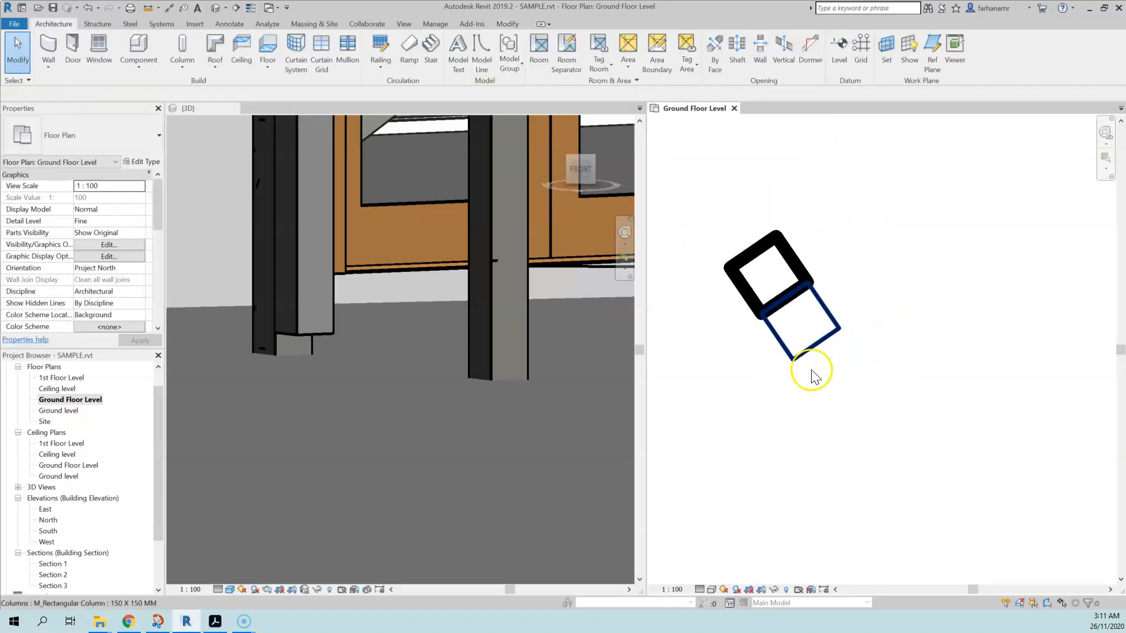
Try to shift the rotated column freehand over the adjoining structural column
scroll(820, 410, up, 4)
click(819, 413)
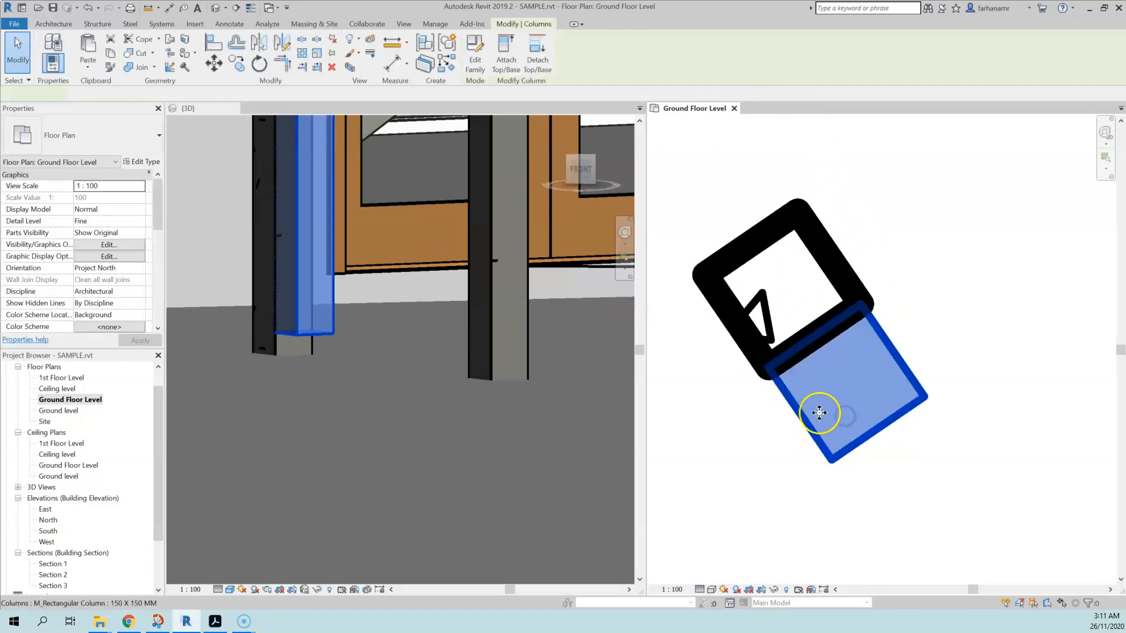
drag(833, 377, 769, 294)
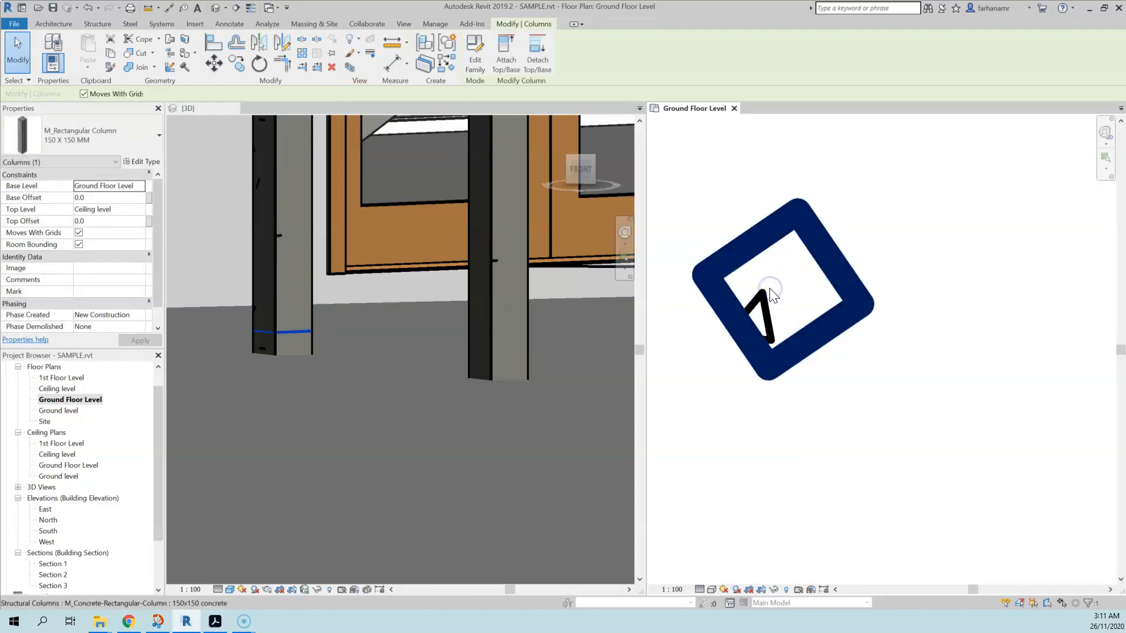
click(671, 258)
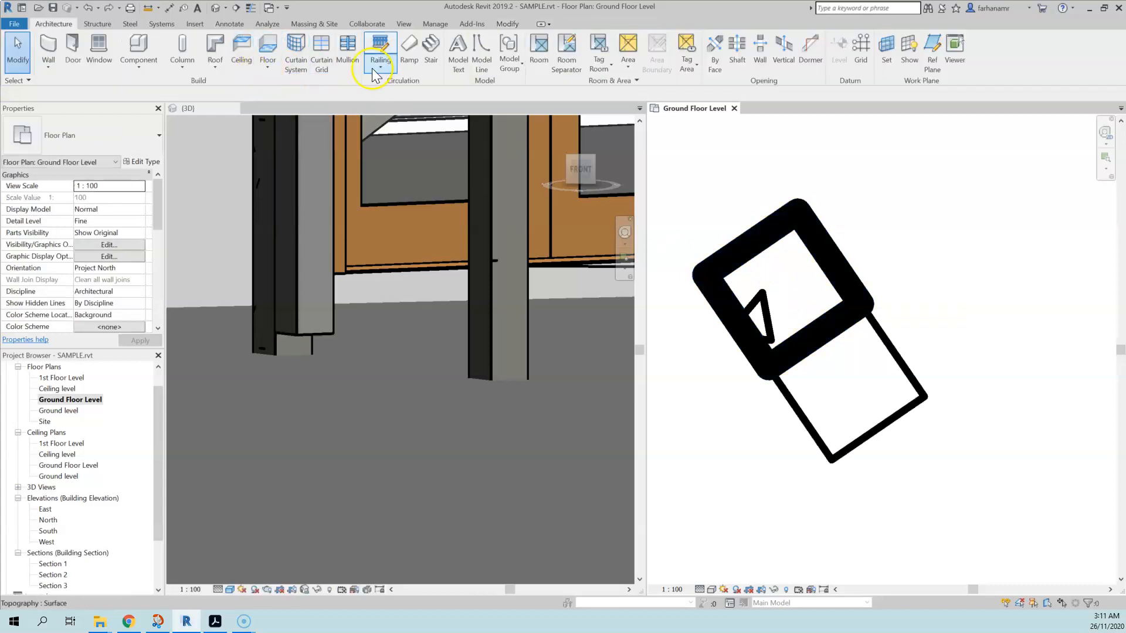
Place the rotated column exactly over the uppermost structural column, corner to corner
click(869, 393)
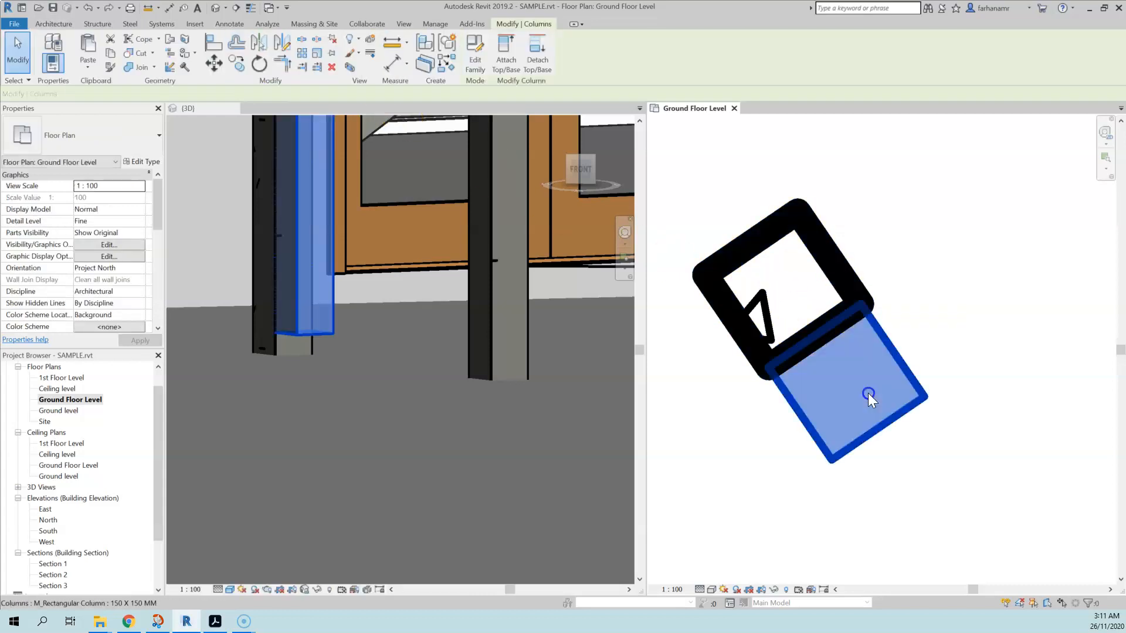
click(235, 66)
click(772, 364)
click(712, 266)
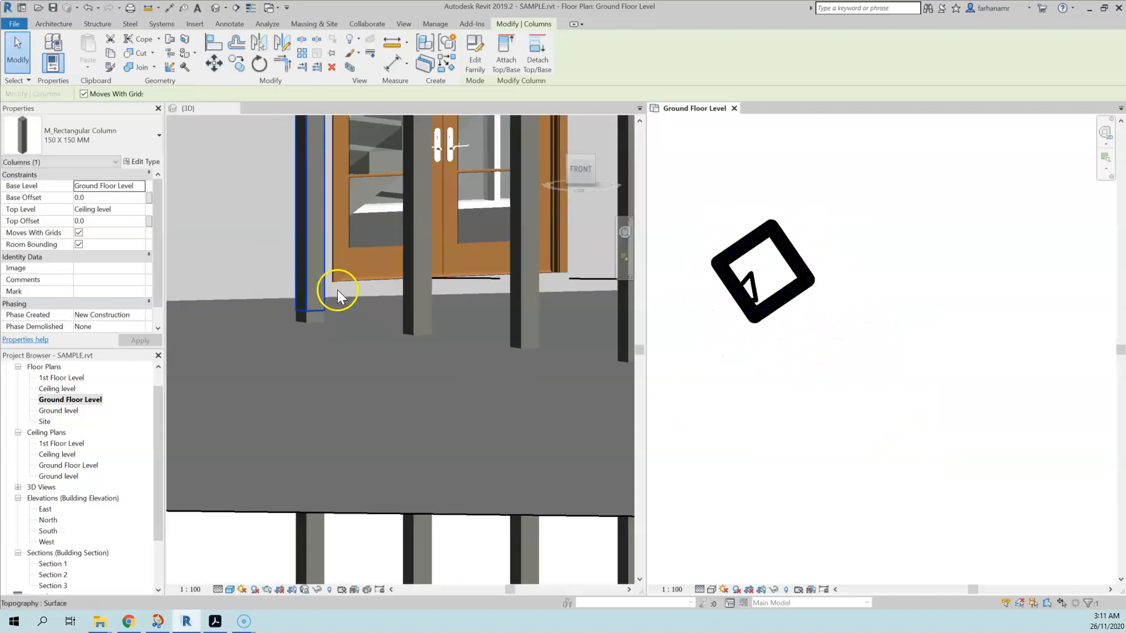
Attach the top of the rotated architectural column to the porch roof in the 3D view
scroll(349, 378, down, 8)
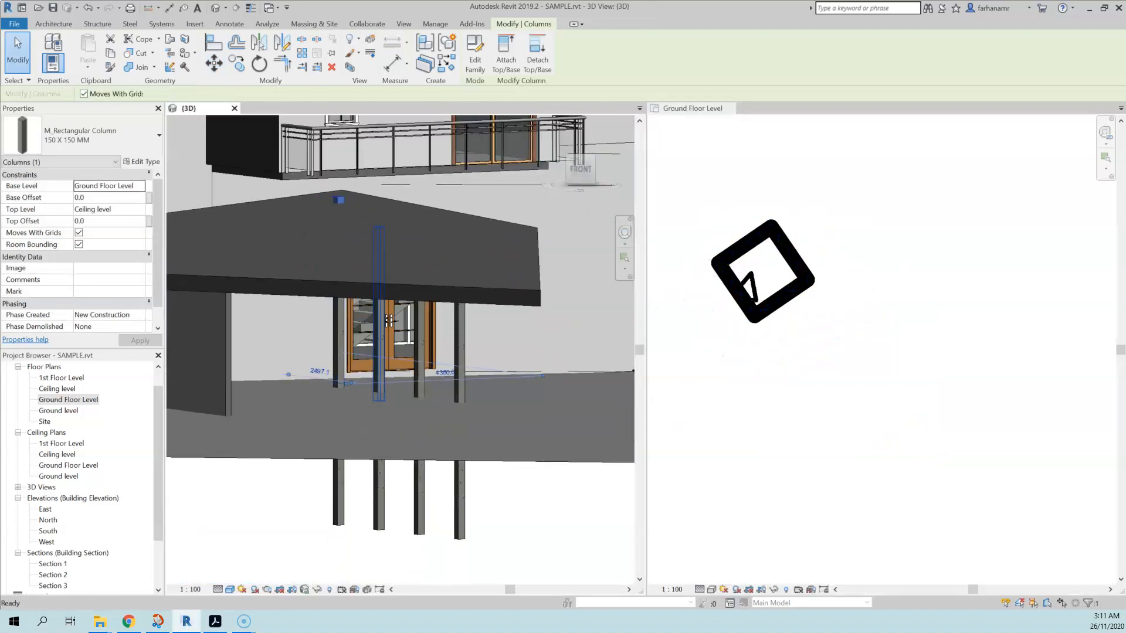
click(519, 57)
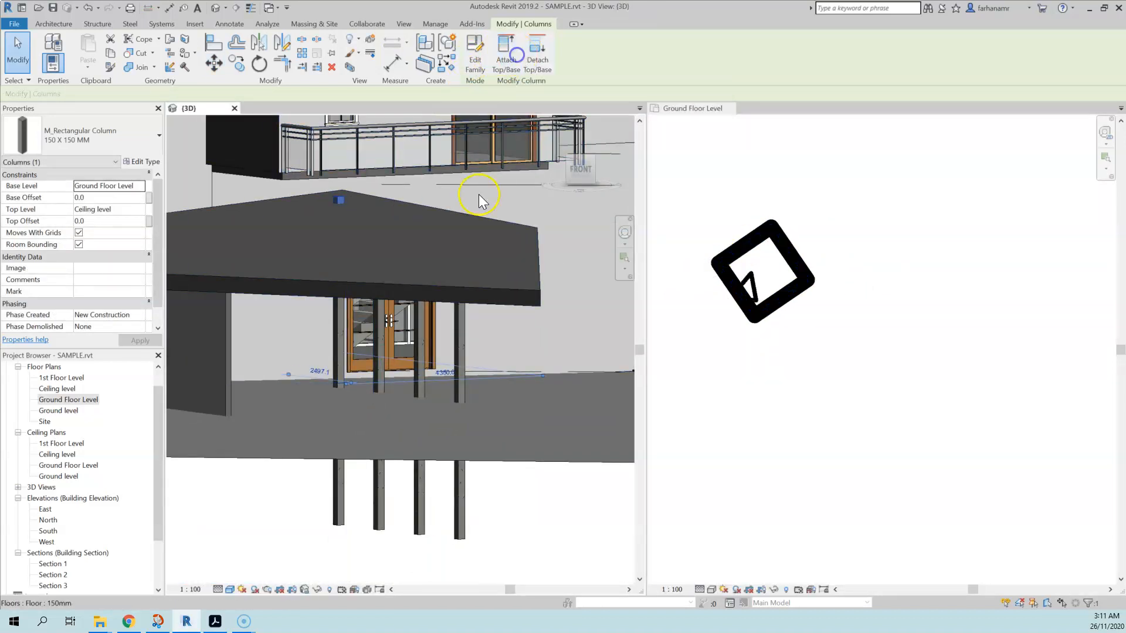
click(452, 266)
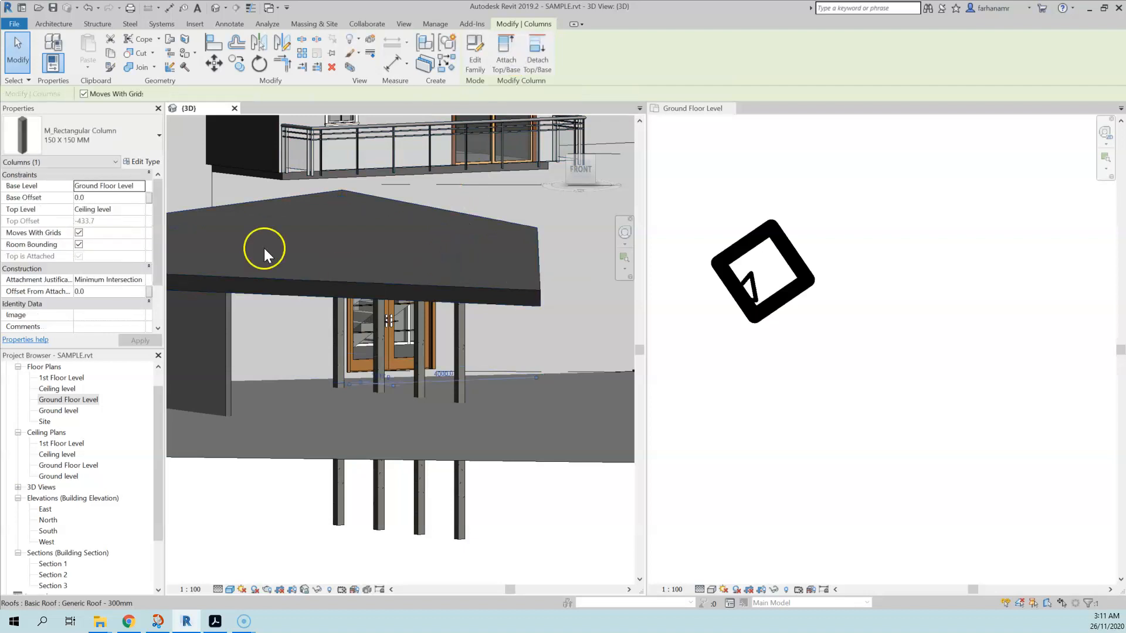
click(15, 61)
Delete the structural column overlapping the new architectural column, along with its separate piece below the ground
click(338, 497)
key(Delete)
click(339, 373)
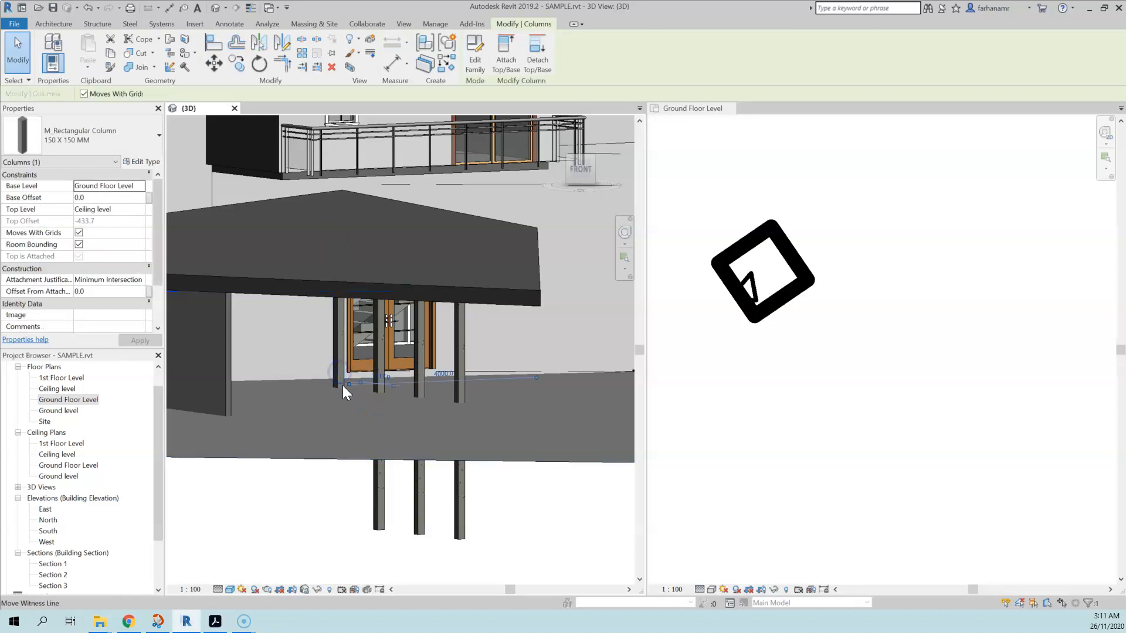
click(339, 388)
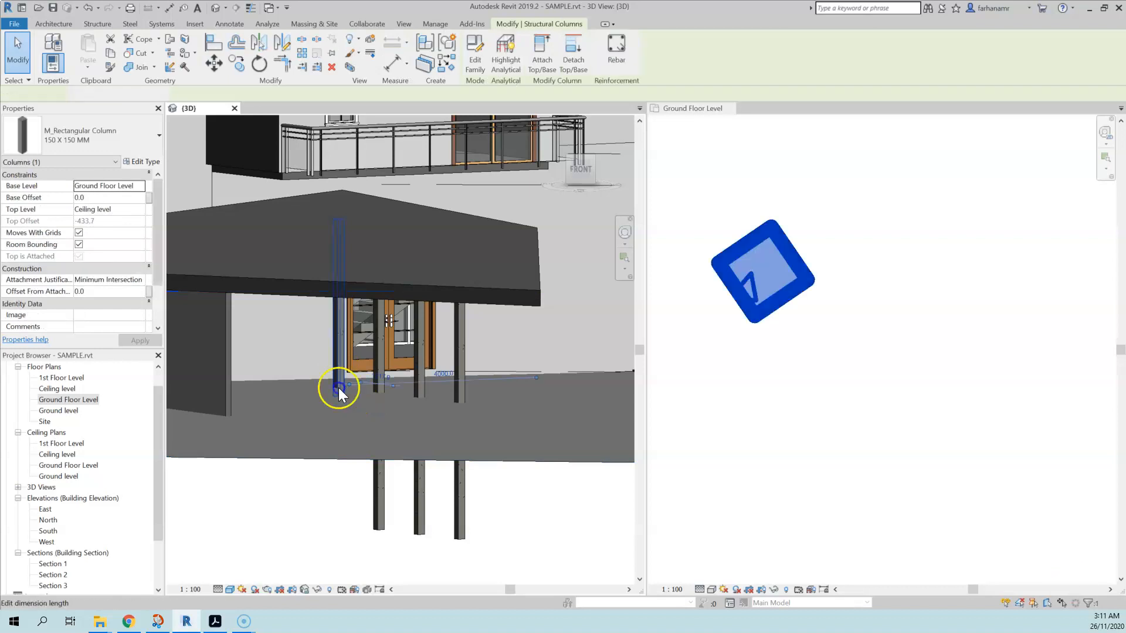
click(461, 437)
key(Delete)
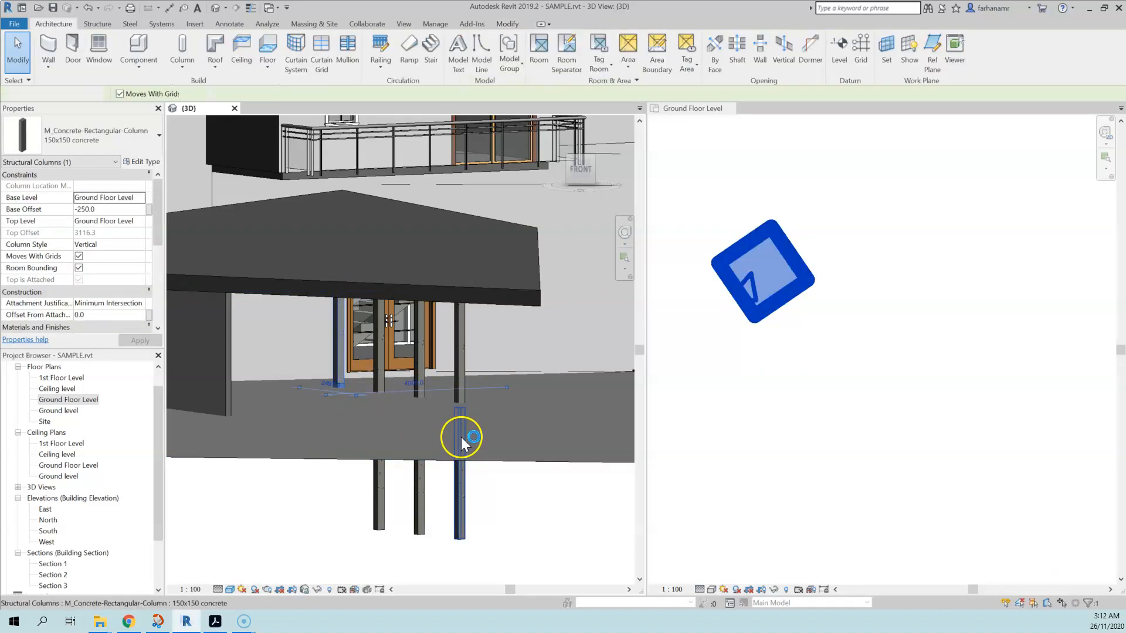
Set the base level of the new architectural porch column to Ground level
click(339, 377)
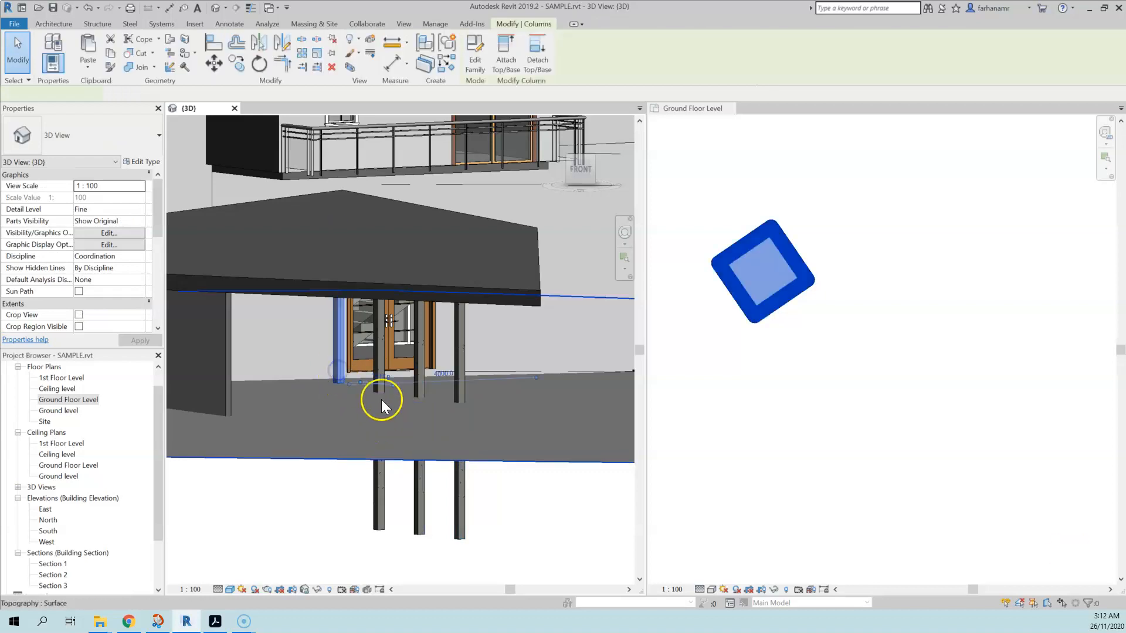
shift+middle_drag(342, 405, 383, 393)
key(Delete)
click(298, 351)
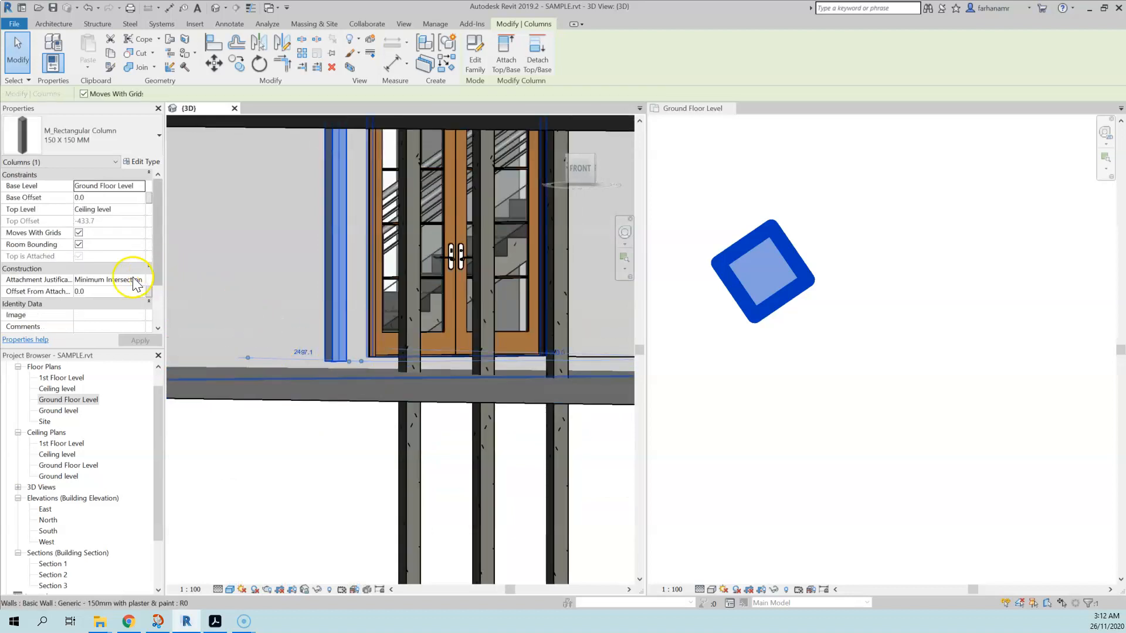
click(135, 187)
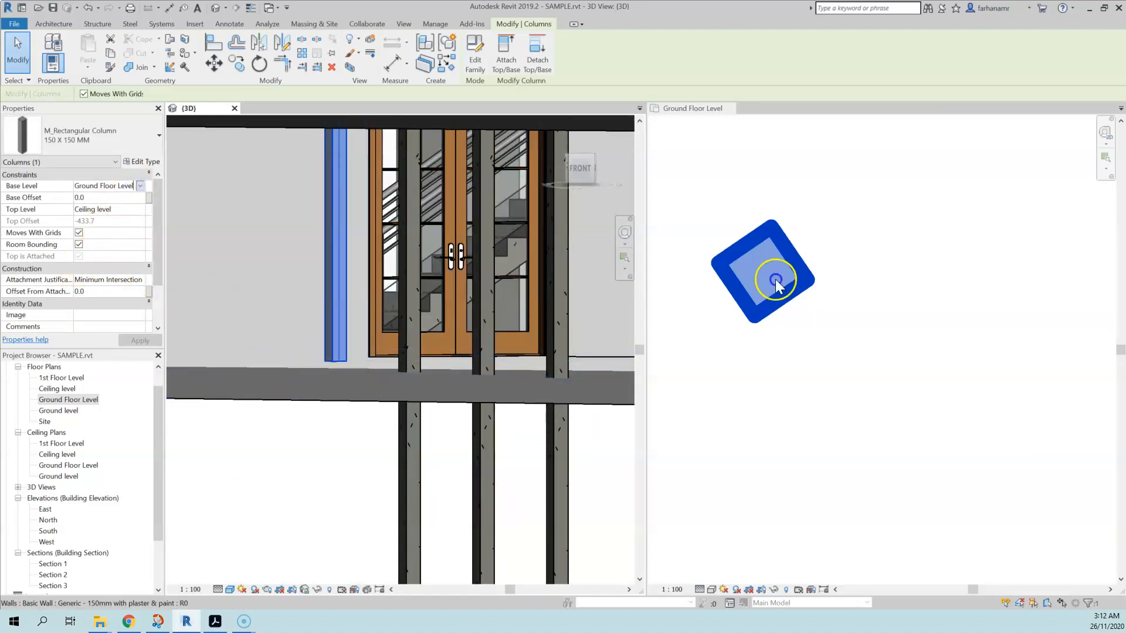
click(139, 186)
click(93, 198)
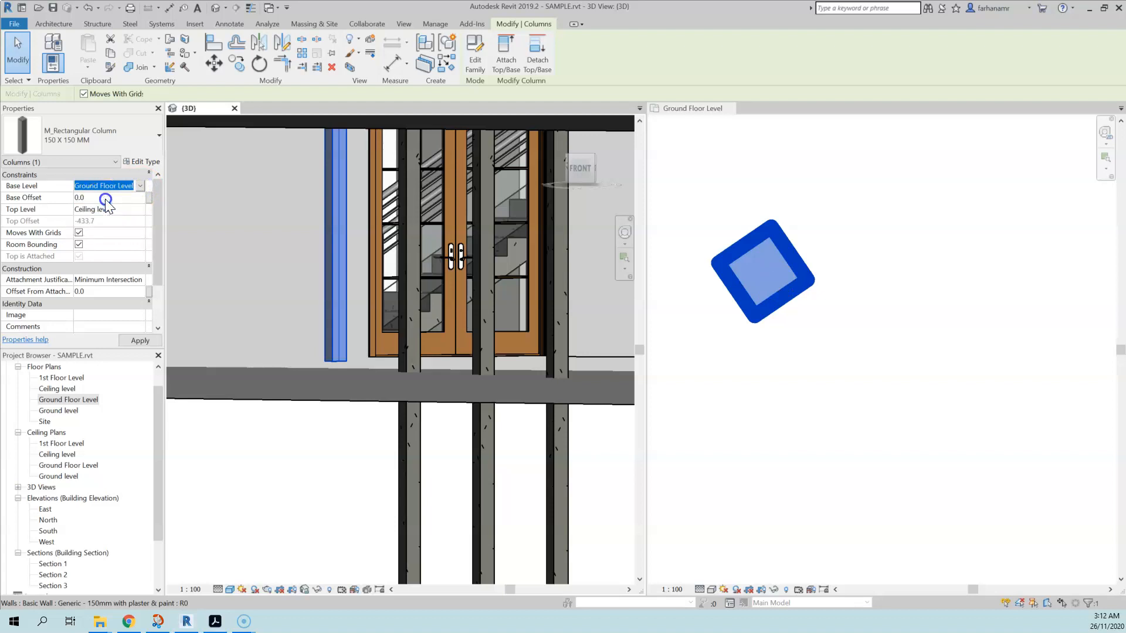
Delete the three remaining structural column pieces below the ground surface
shift+middle_drag(339, 388, 423, 398)
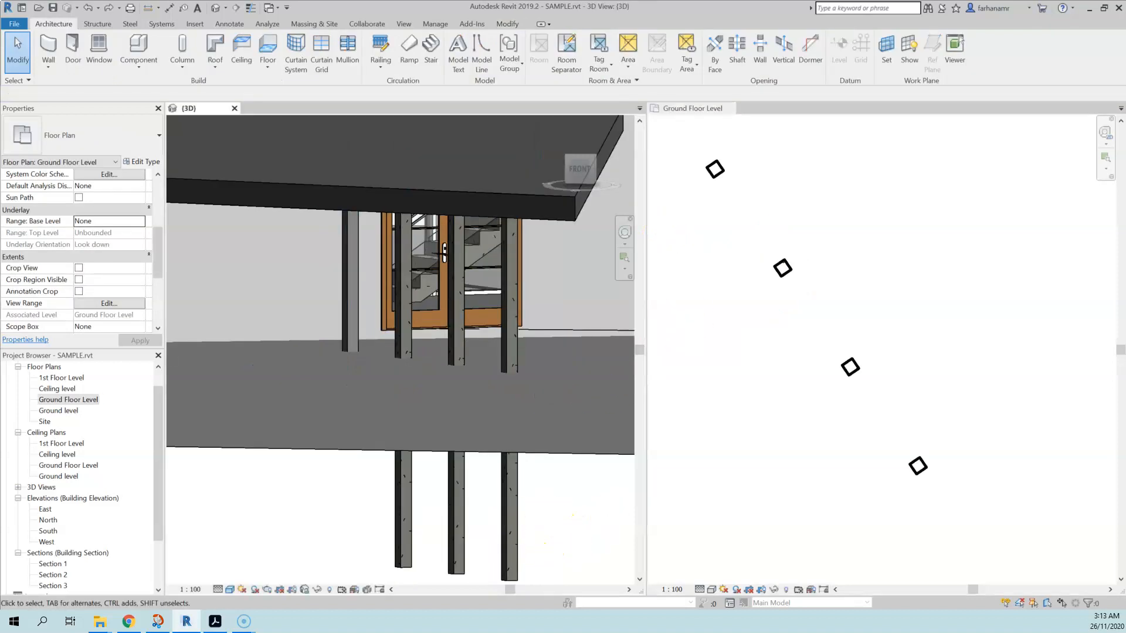
drag(557, 531, 365, 511)
key(Delete)
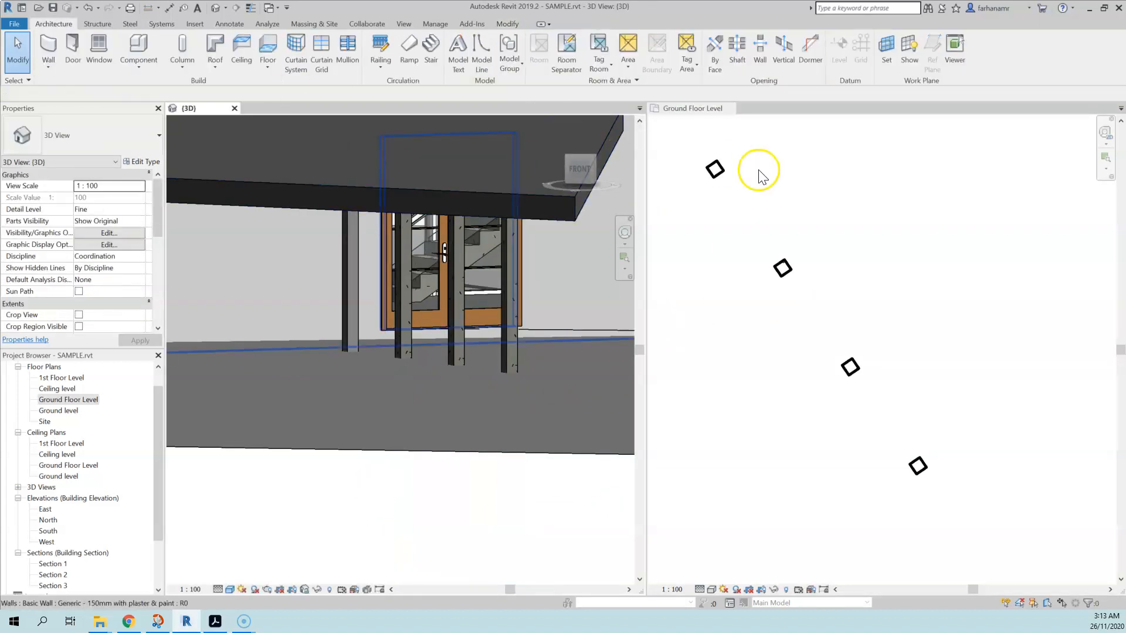
Copy the 150 x 150 mm architectural column in the plan onto the corners of the three other porch columns, using multiple copies
click(717, 179)
scroll(736, 169, up, 1)
scroll(731, 170, up, 2)
middle_drag(731, 170, 785, 163)
click(726, 182)
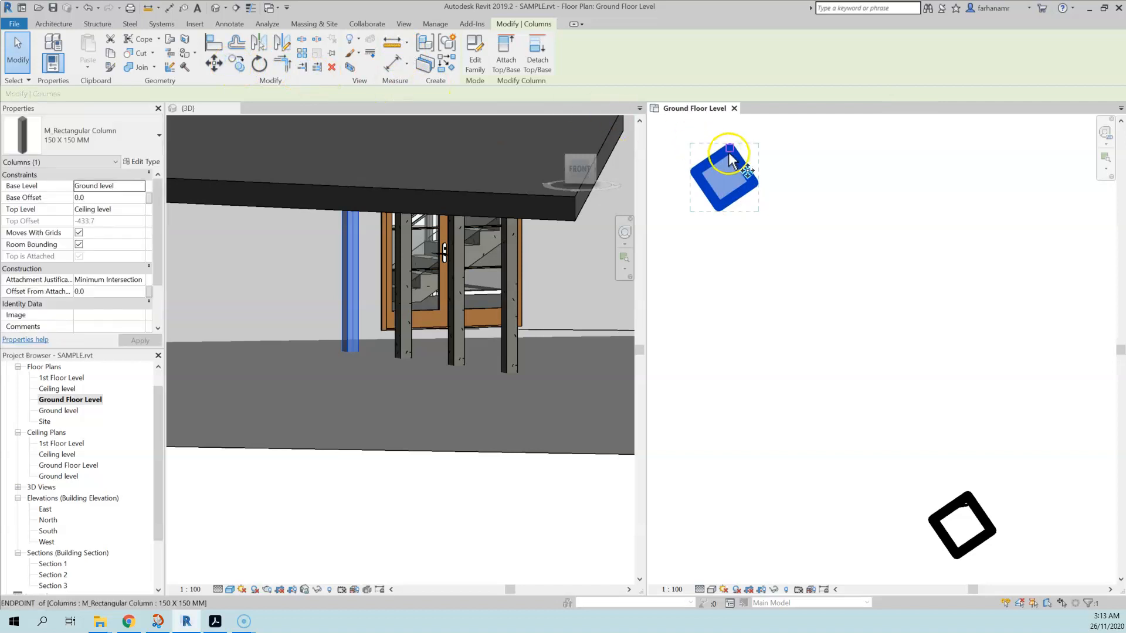
key(c)
key(o)
click(729, 148)
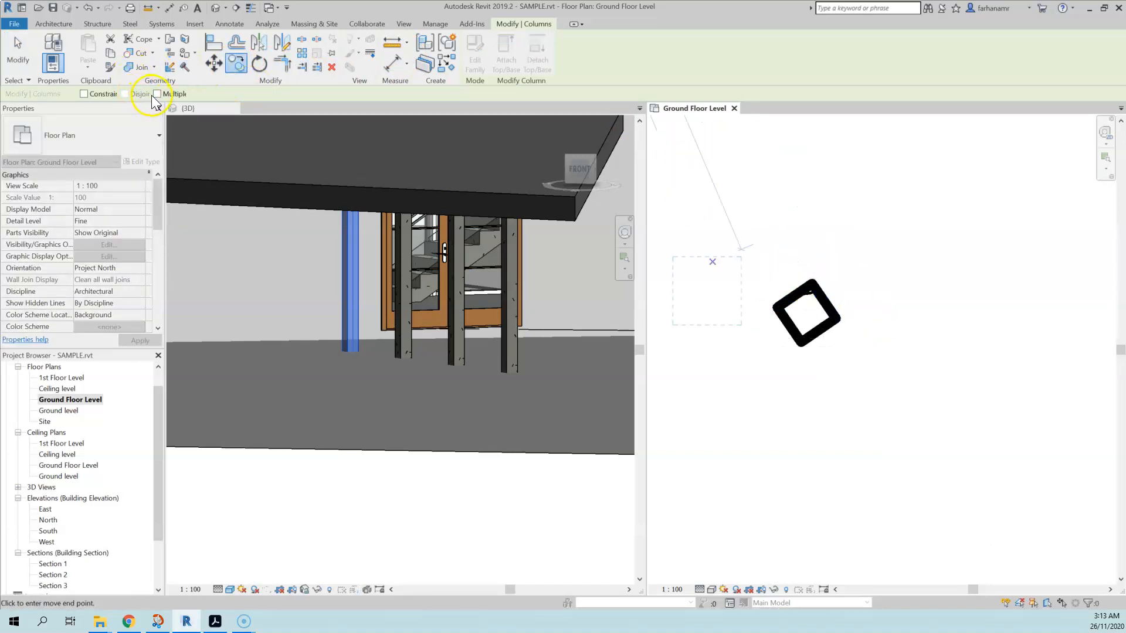
click(157, 94)
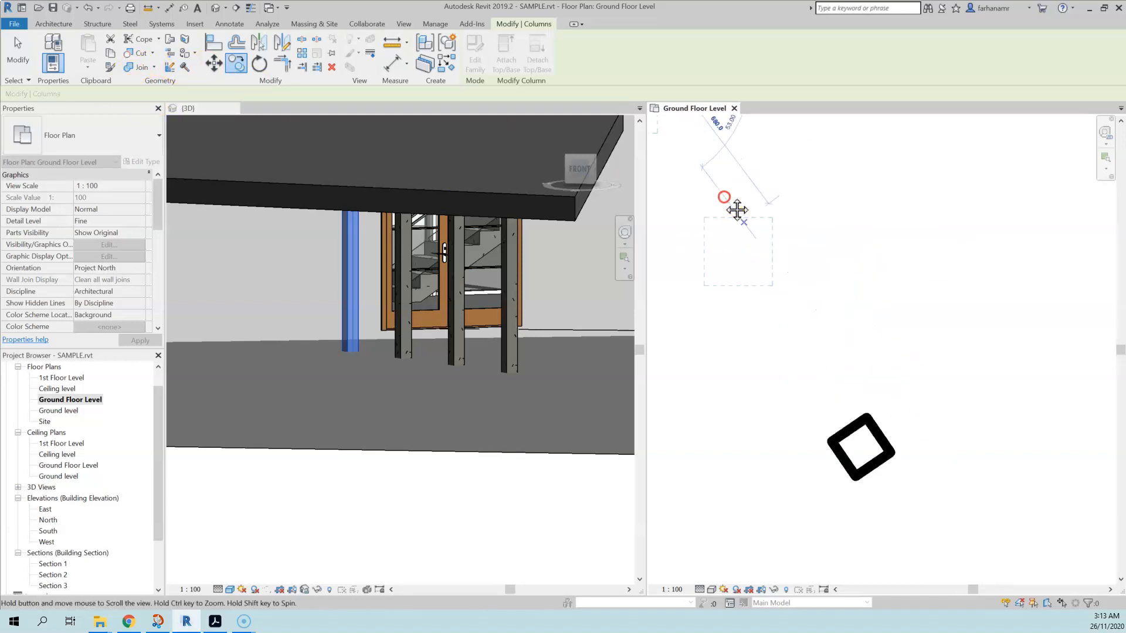
click(843, 388)
middle_drag(950, 485, 810, 454)
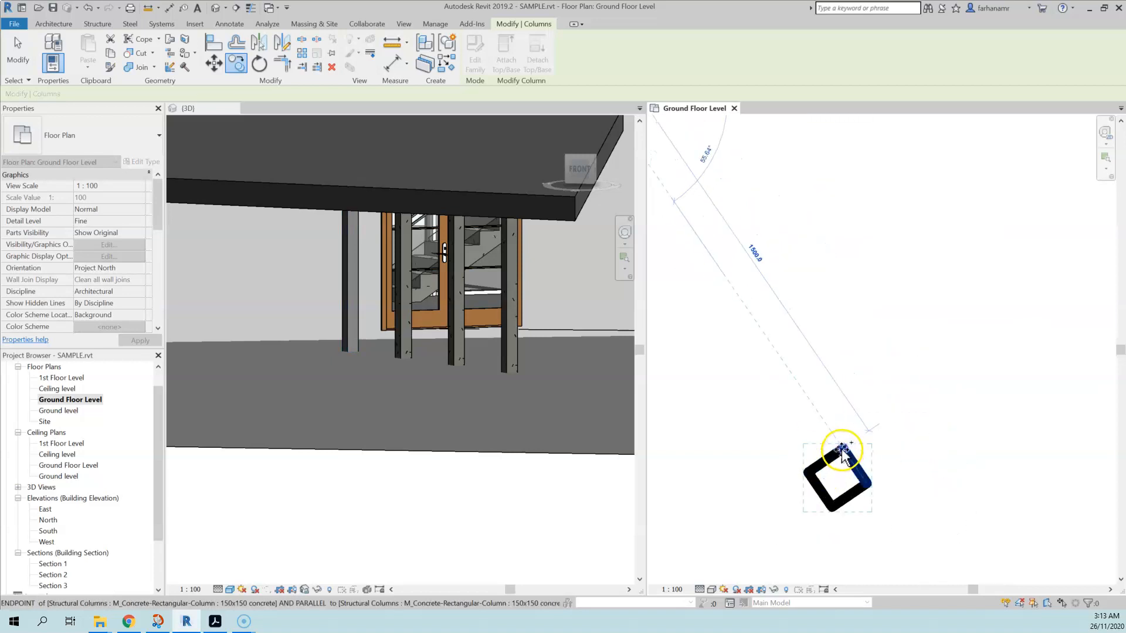
click(18, 53)
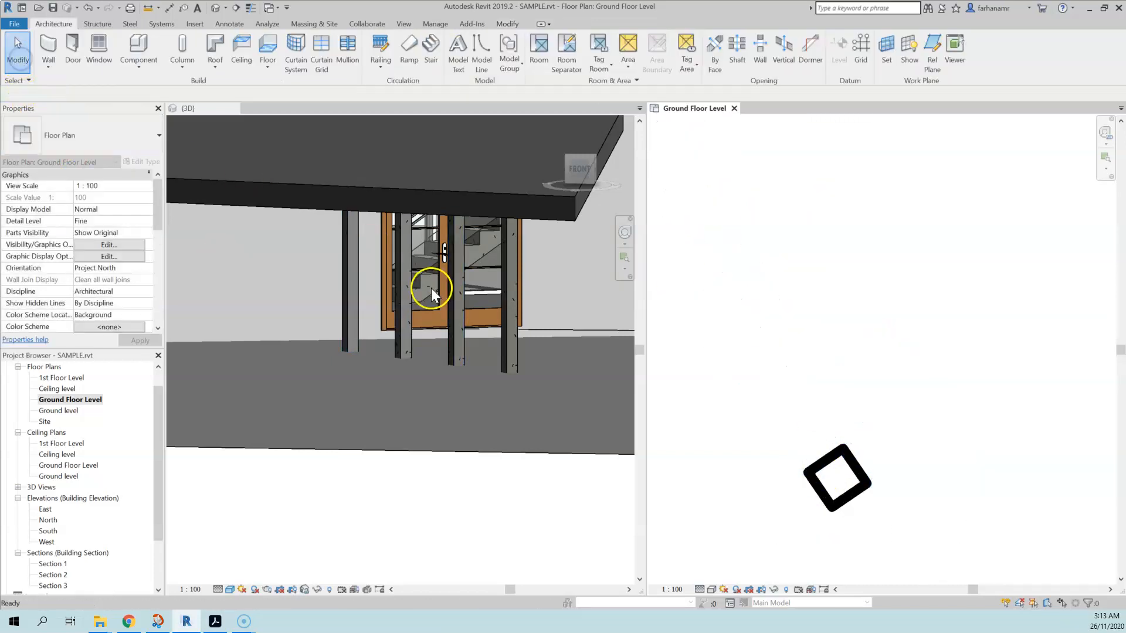
Delete the three structural concrete columns overlapping the copied architectural columns in the 3D view
click(407, 306)
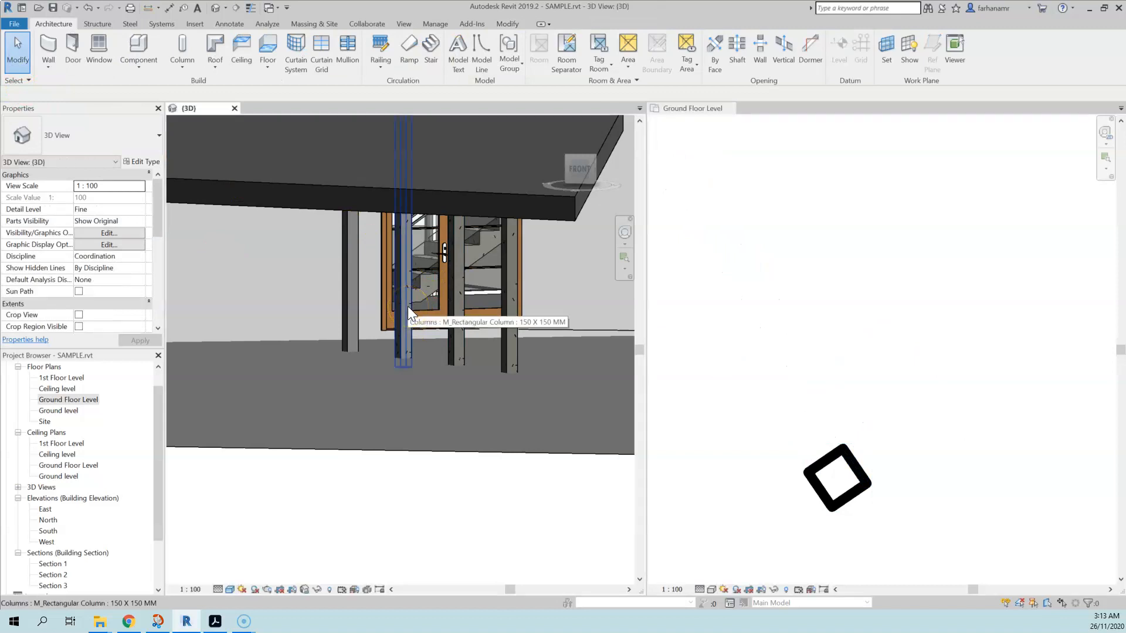
click(405, 347)
scroll(452, 344, up, 3)
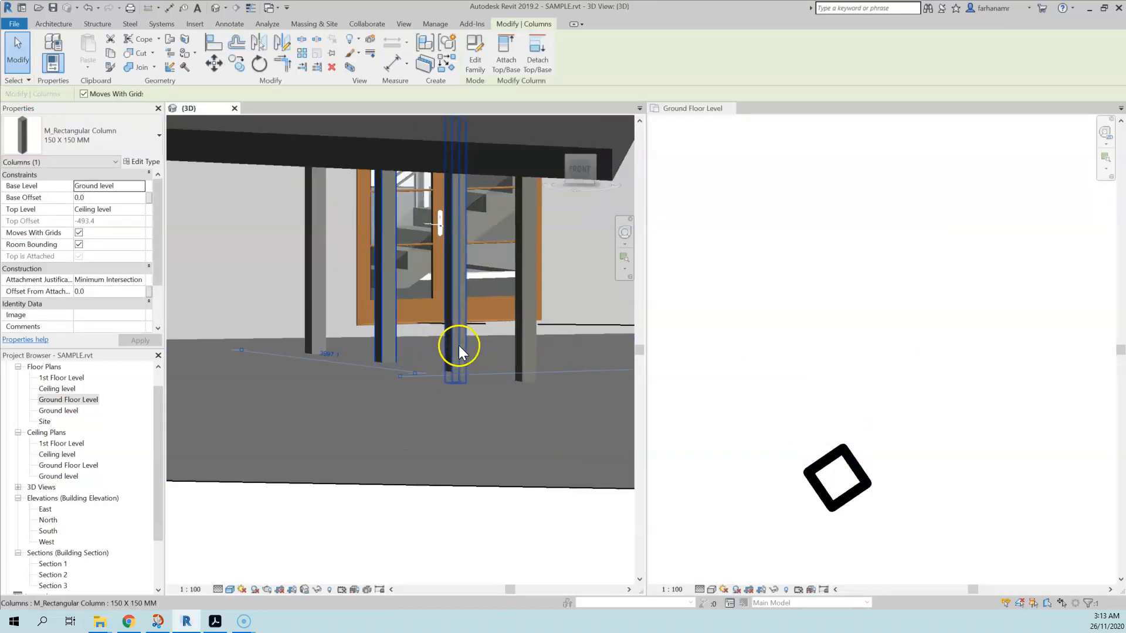
click(373, 349)
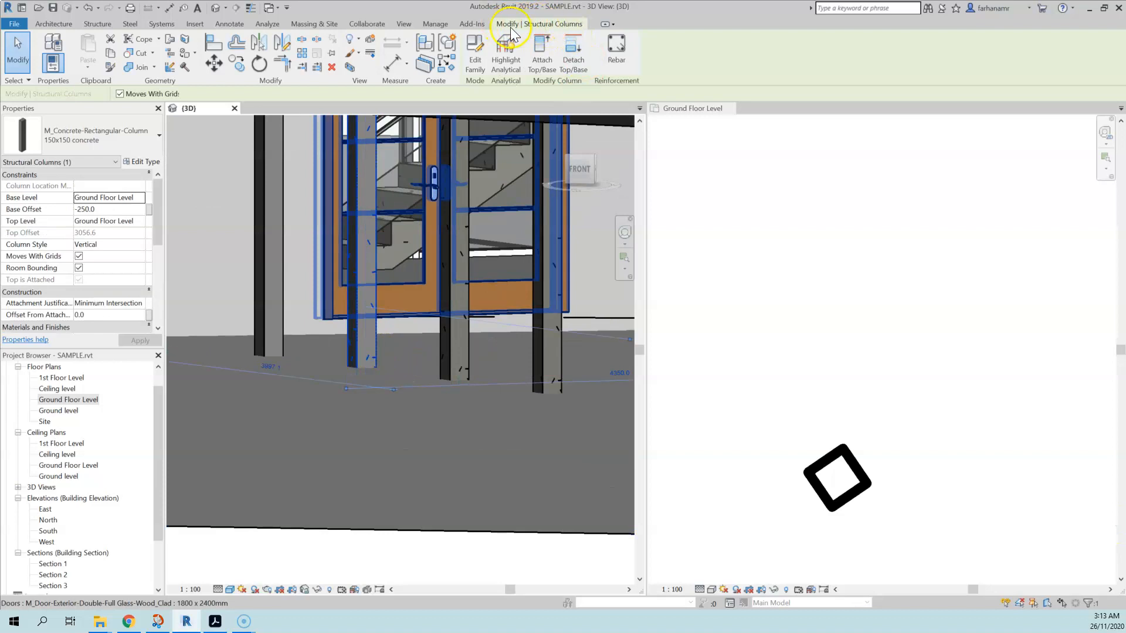
click(540, 51)
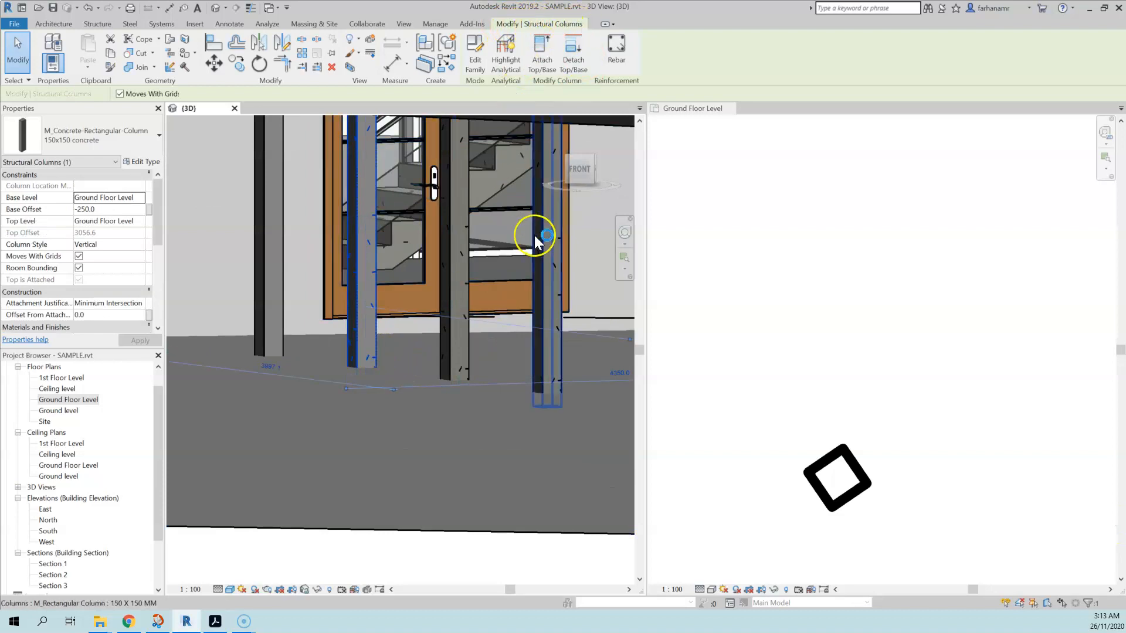
click(611, 487)
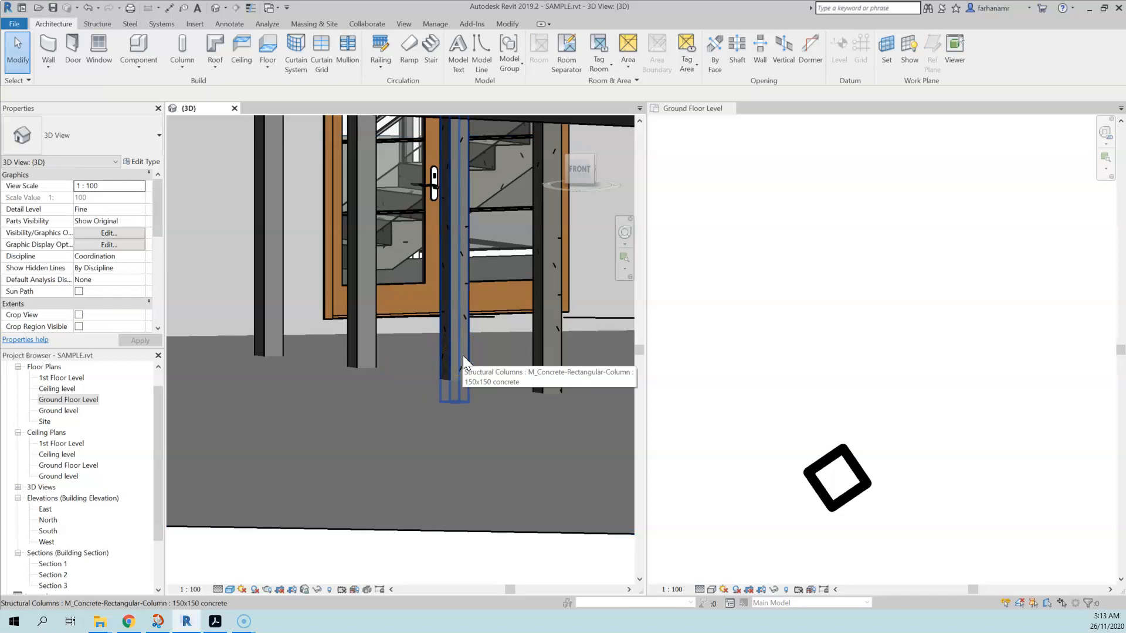
key(Tab)
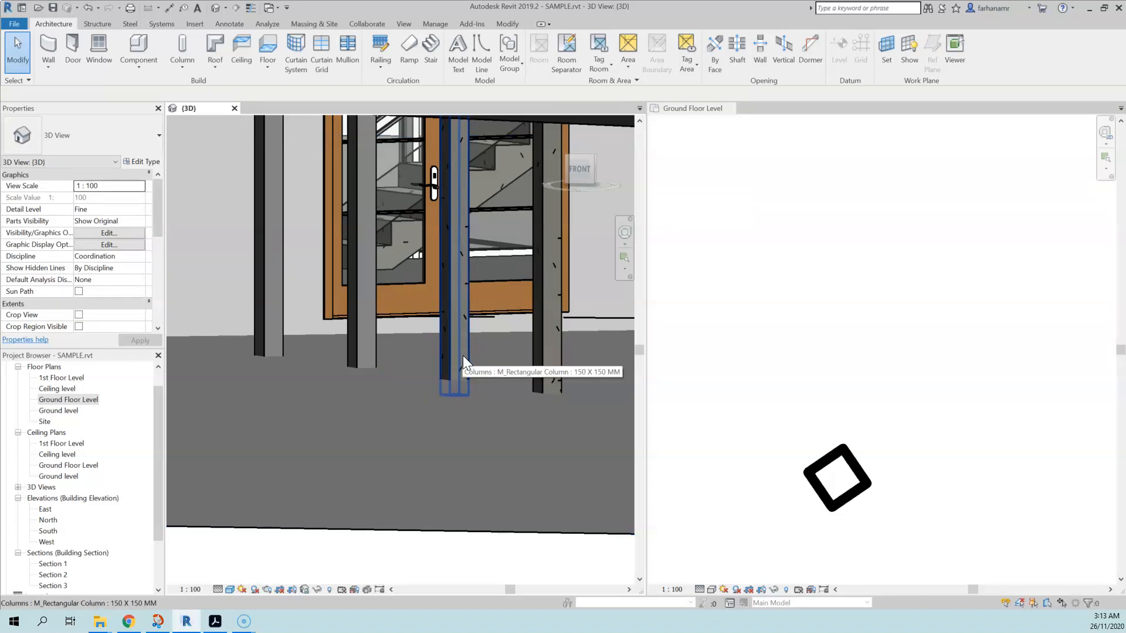
key(Tab)
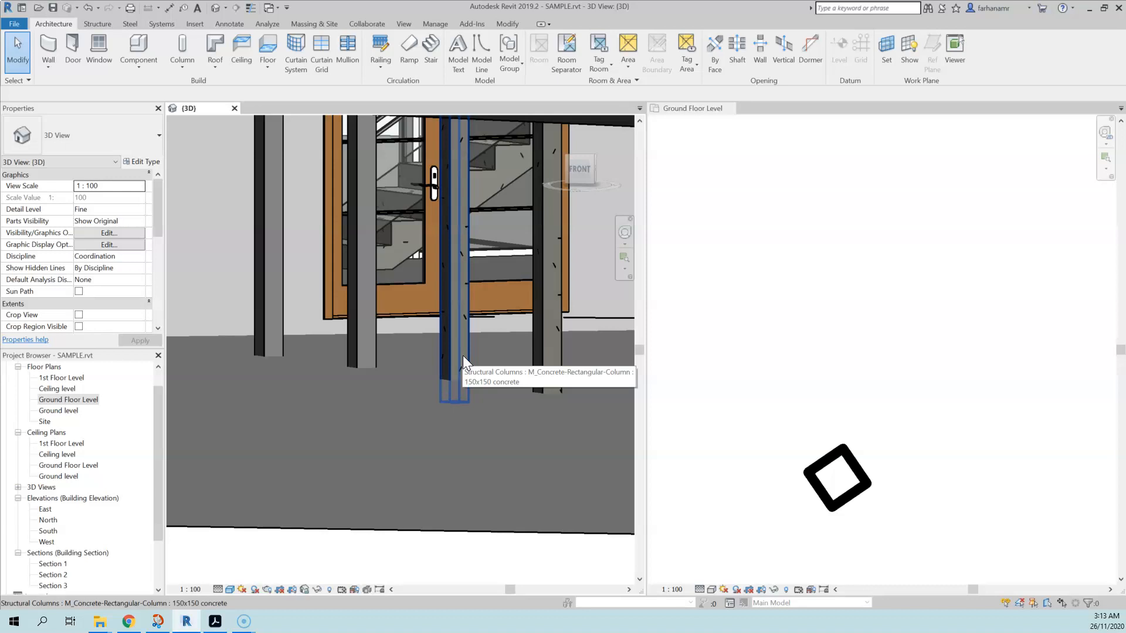
click(463, 355)
key(Escape)
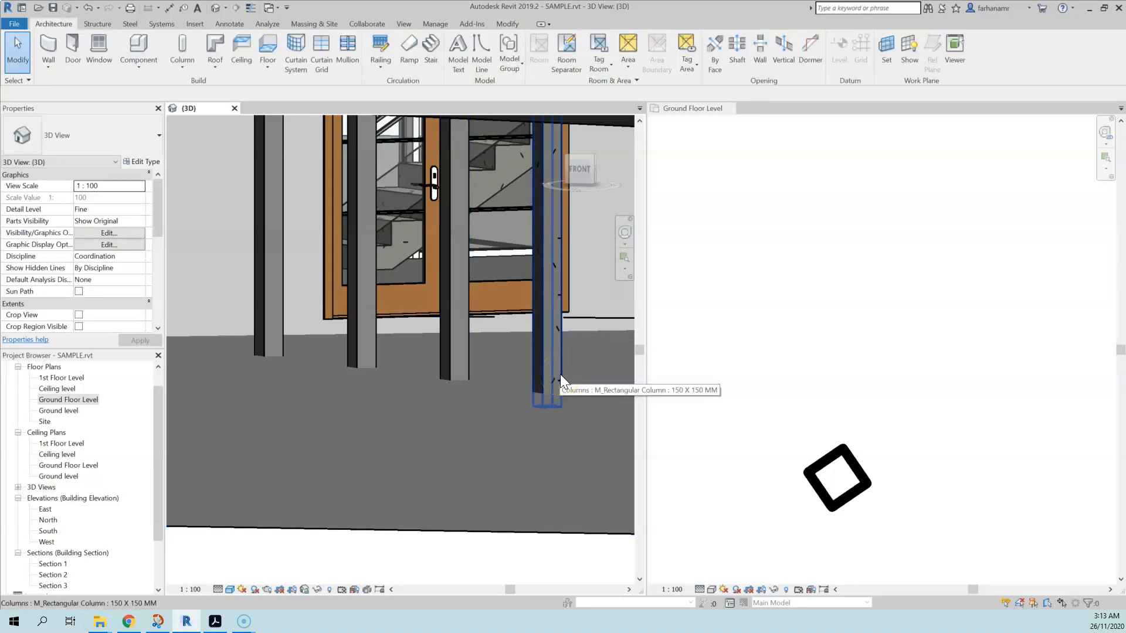
scroll(708, 406, down, 2)
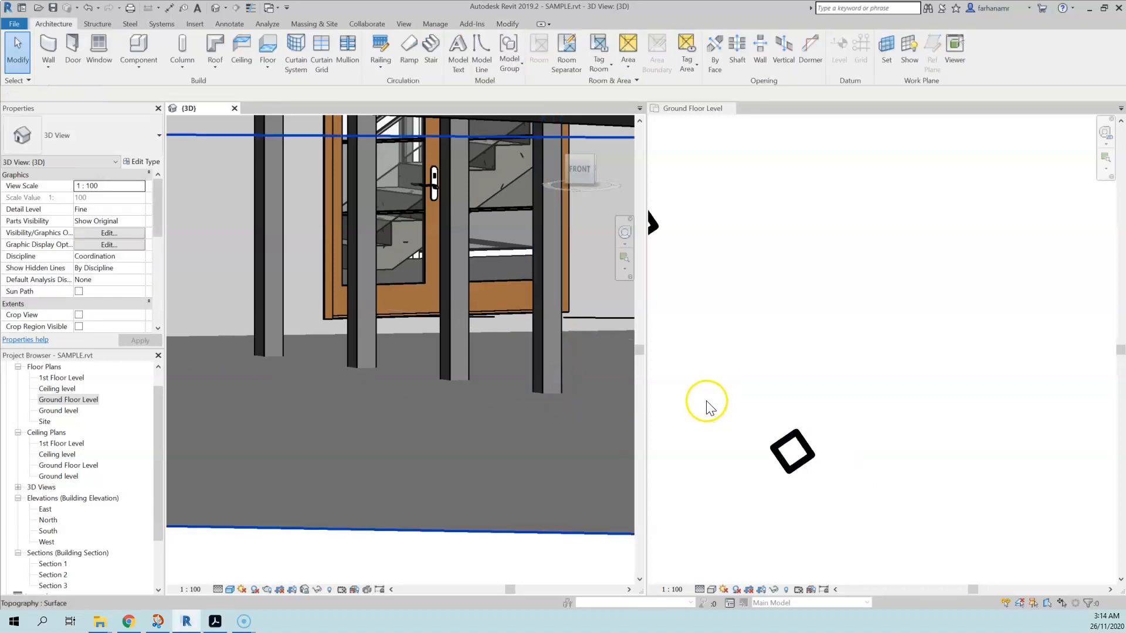
Examine the replaced porch columns beneath the porch roof in the 3D view and on the ground floor plan
scroll(708, 401, down, 1)
scroll(525, 378, down, 3)
shift+middle_drag(535, 376, 490, 446)
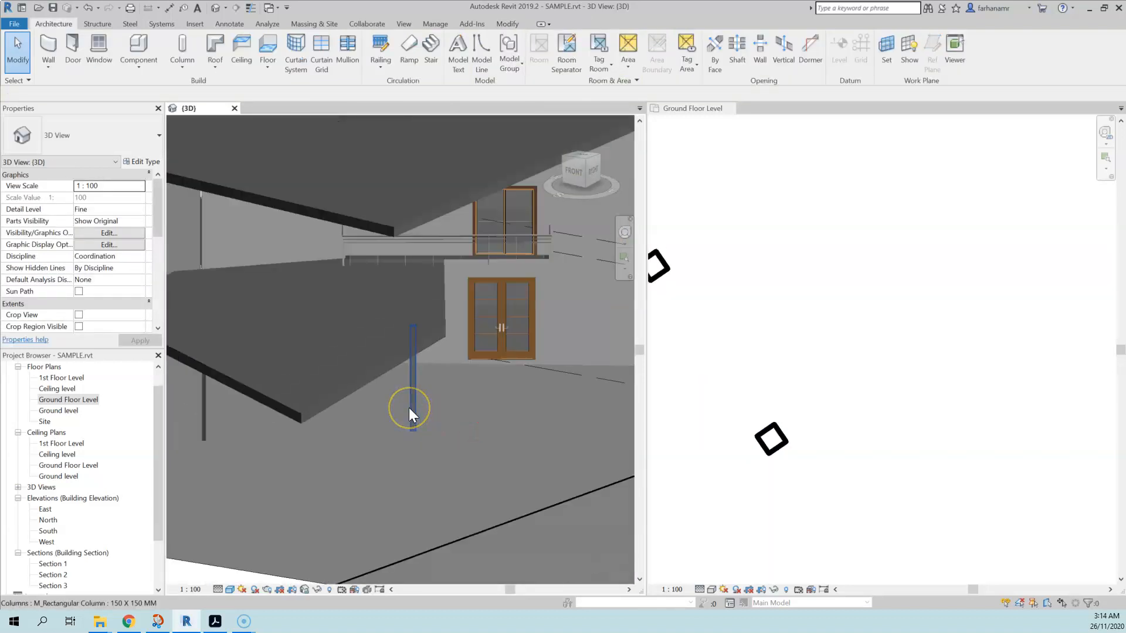
scroll(409, 409, down, 3)
scroll(765, 347, up, 4)
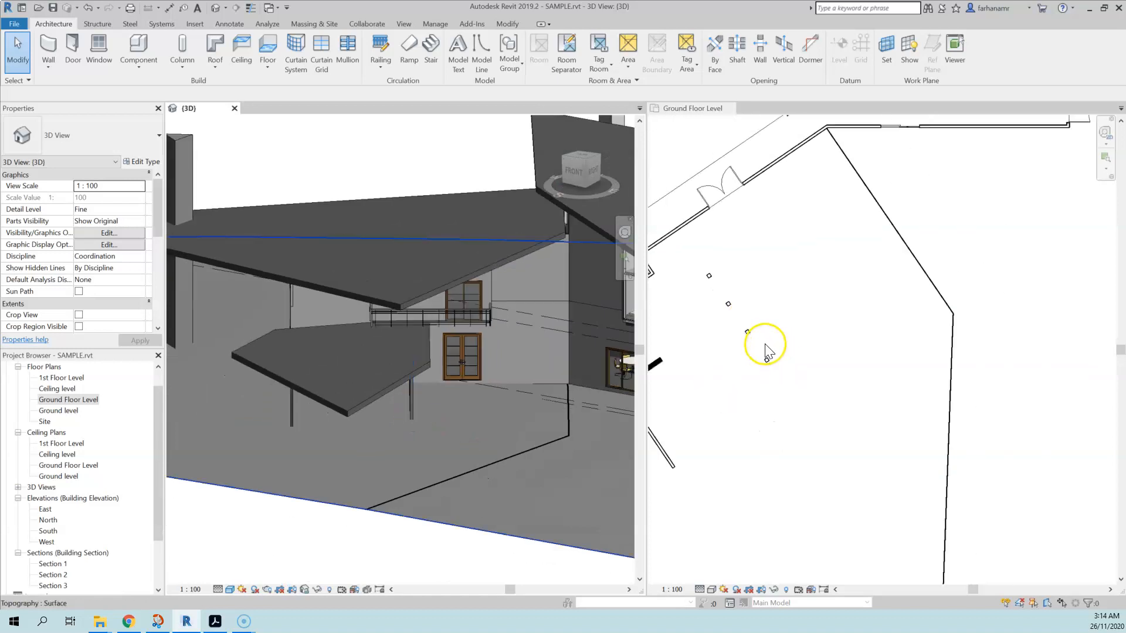
scroll(765, 352, down, 2)
click(884, 402)
scroll(882, 385, down, 3)
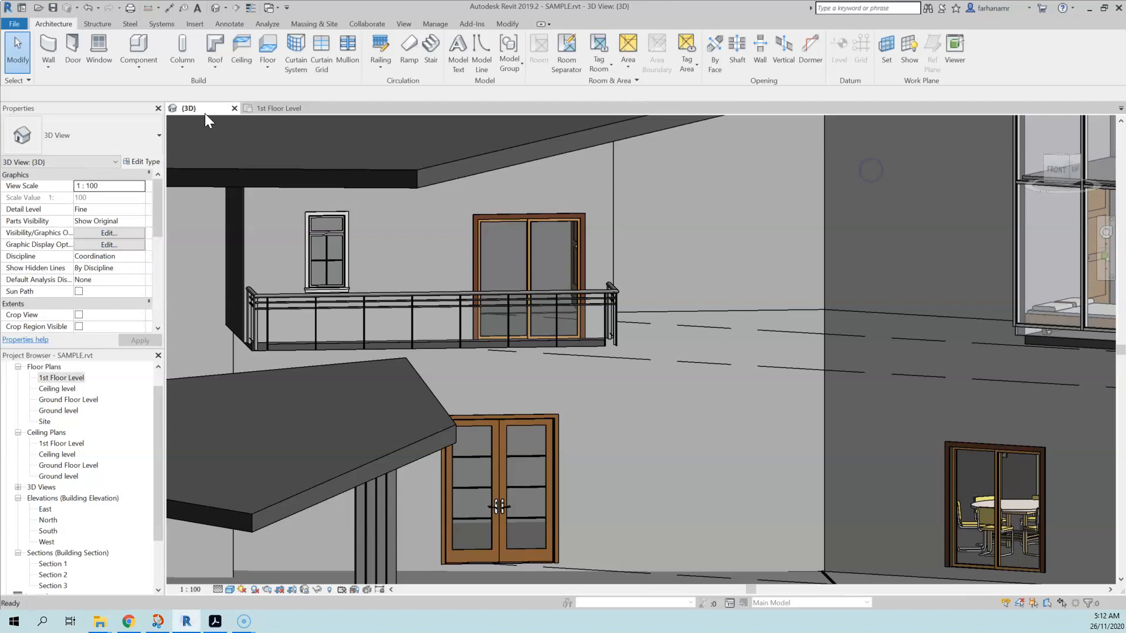
Examine the first-floor balcony's slab edge and railing posts from the front and side in the 3D view
click(206, 124)
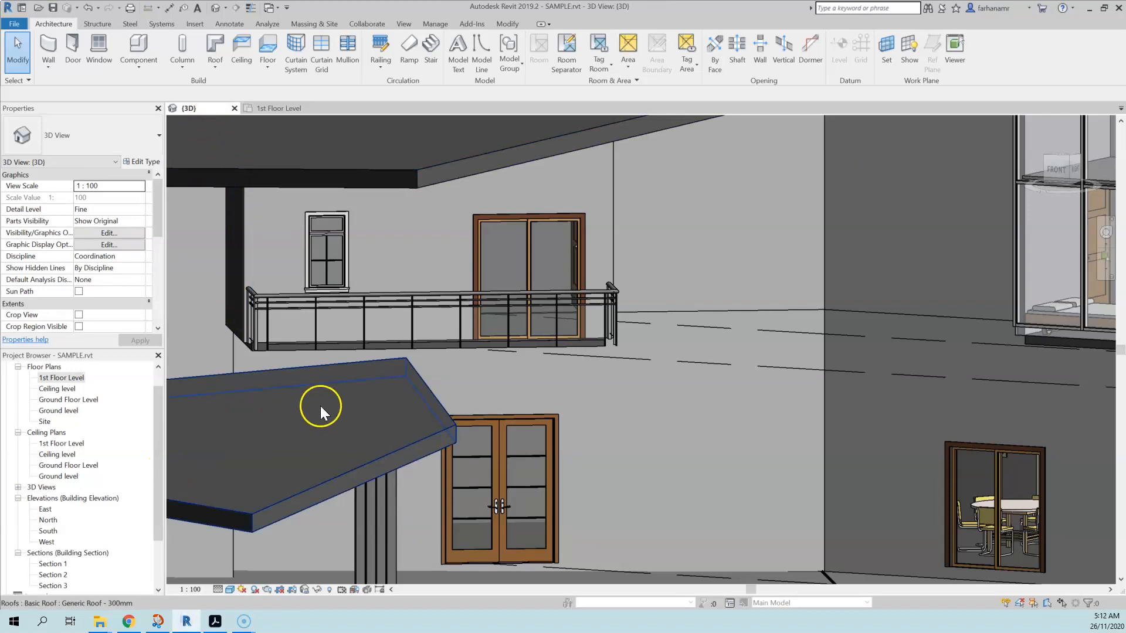
middle_drag(497, 399, 649, 394)
scroll(516, 375, up, 3)
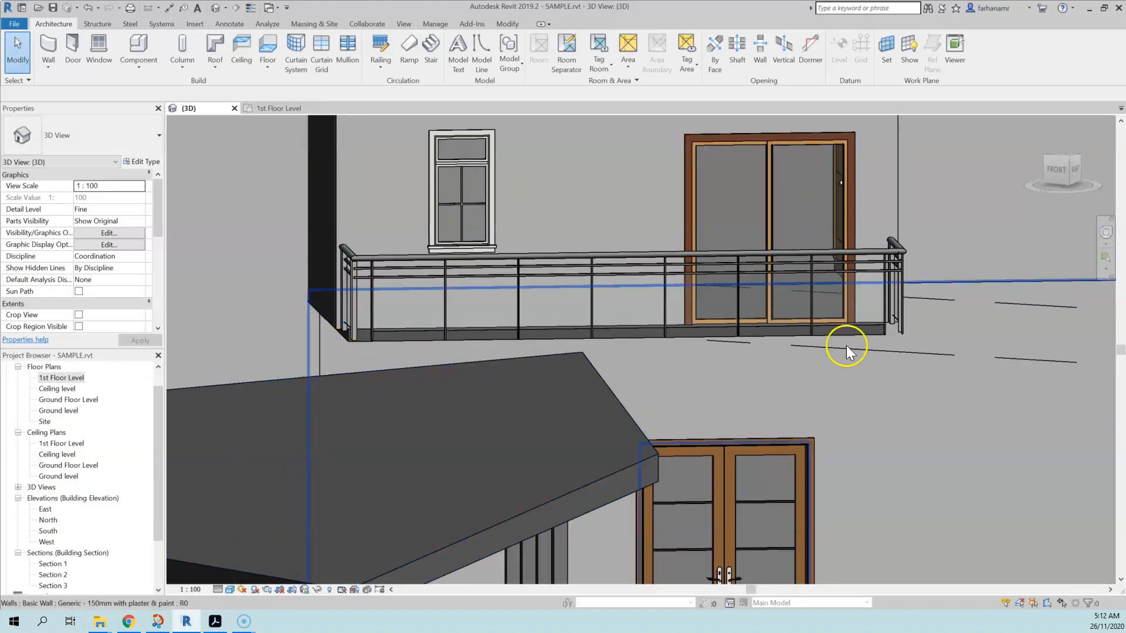
scroll(893, 339, up, 3)
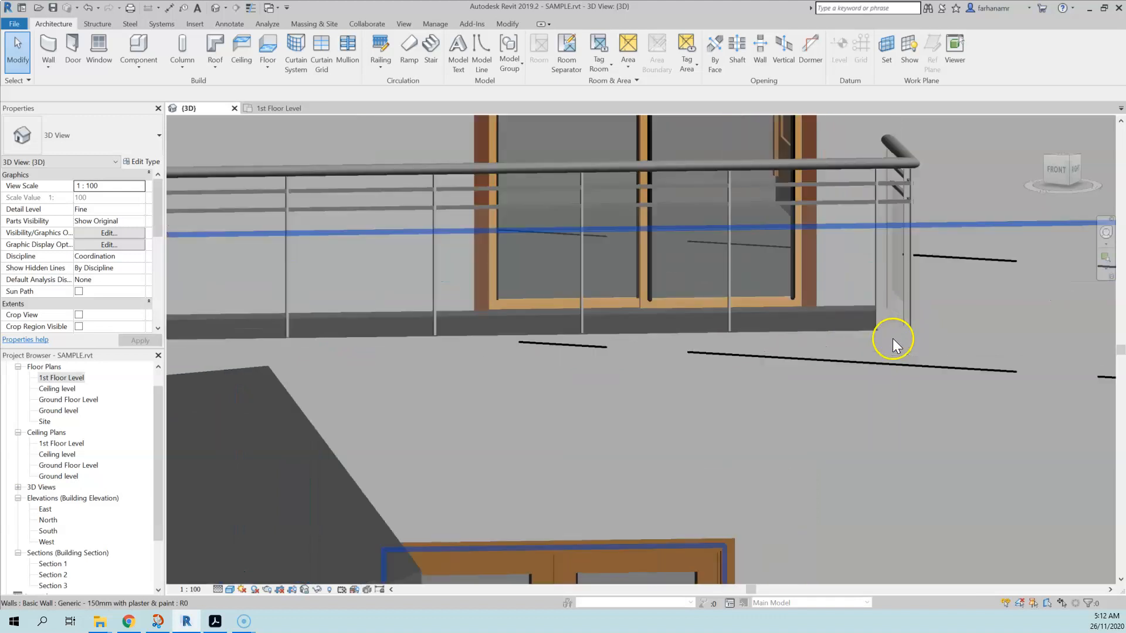
shift+middle_drag(905, 339, 819, 419)
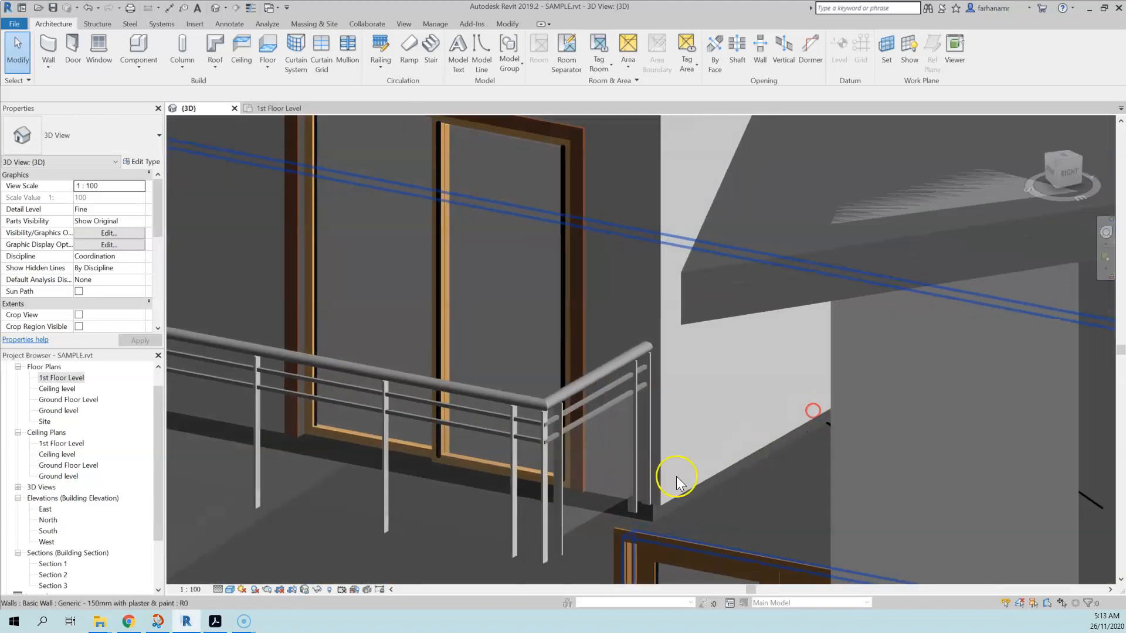
middle_drag(623, 535, 699, 451)
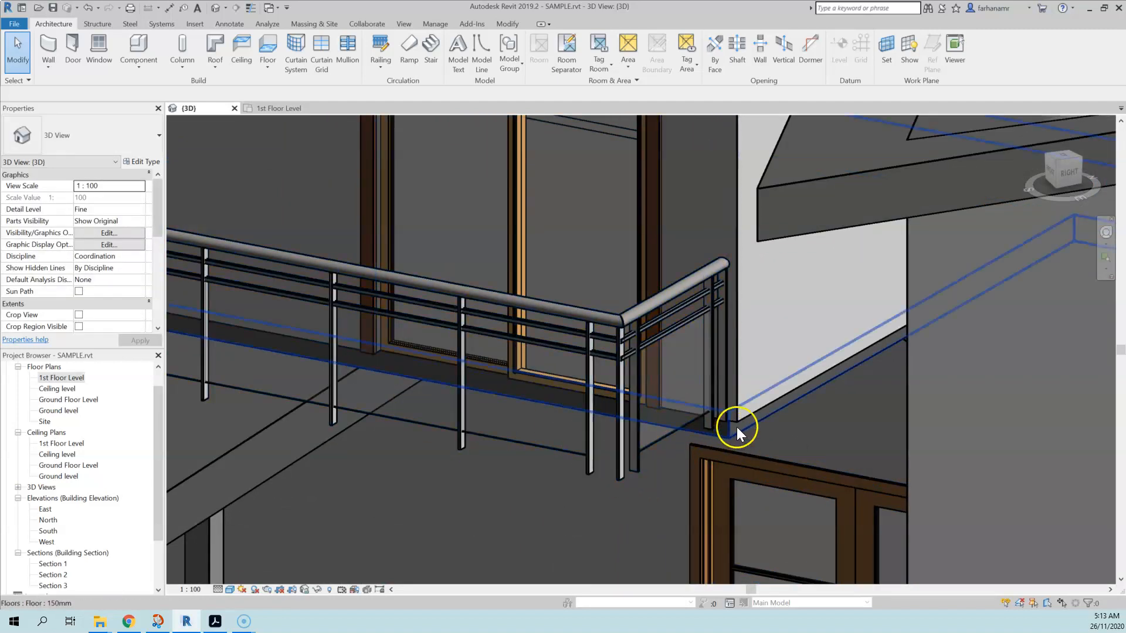
click(786, 381)
shift+middle_drag(786, 381, 431, 497)
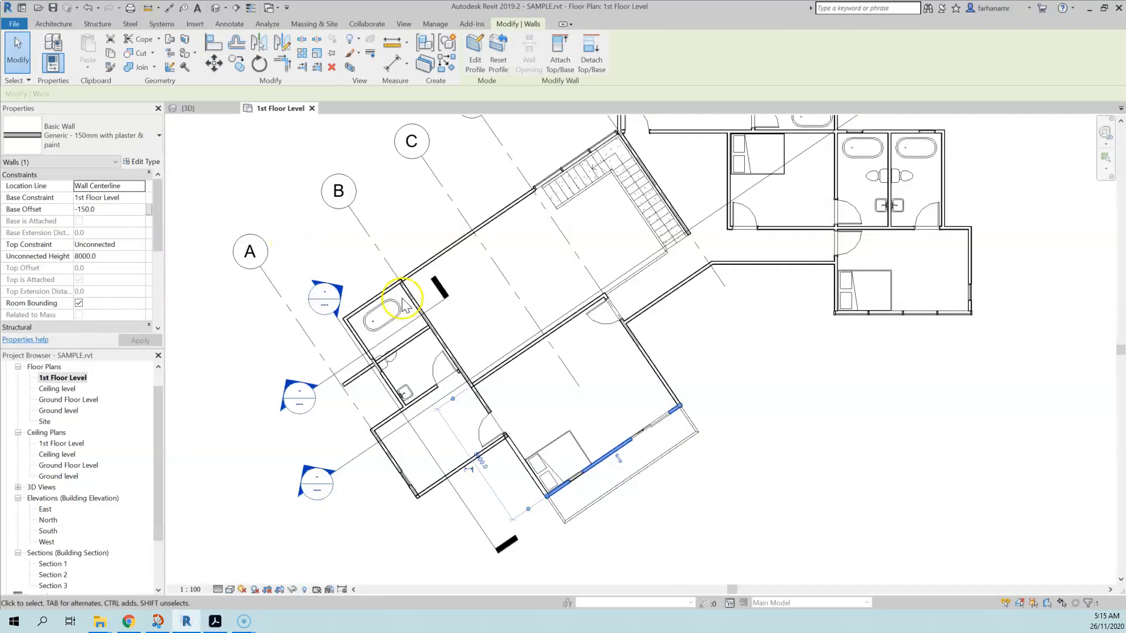
Tile the 1st Floor Level plan beside the 3D view, with the balcony framed in the plan
scroll(403, 299, down, 2)
key(w)
key(t)
scroll(536, 349, up, 6)
middle_drag(536, 348, 384, 370)
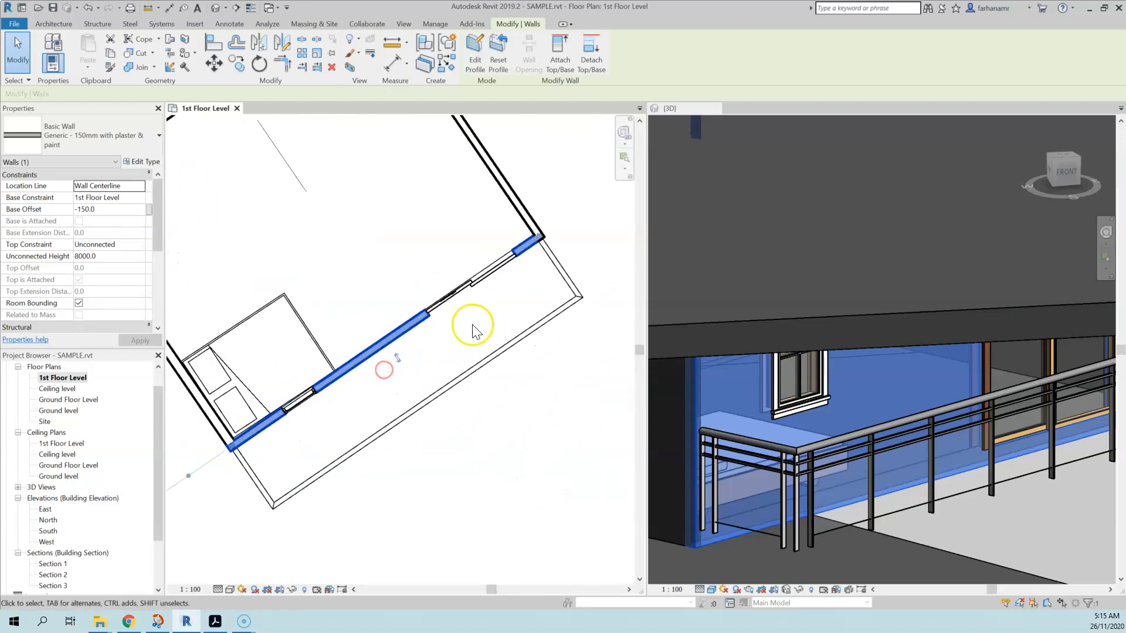
scroll(473, 325, up, 1)
middle_drag(516, 298, 505, 306)
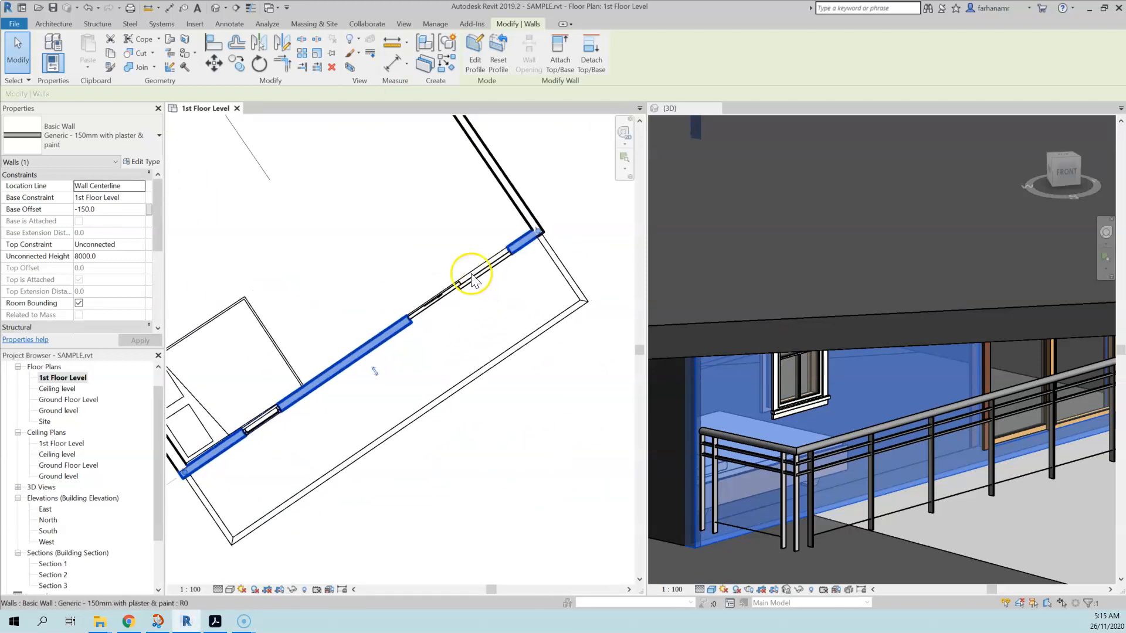
Create a floor similar to the bedroom's 150mm floor with a -50 height offset, sketching its boundary along the balcony's inner edges and bedroom wall
click(432, 233)
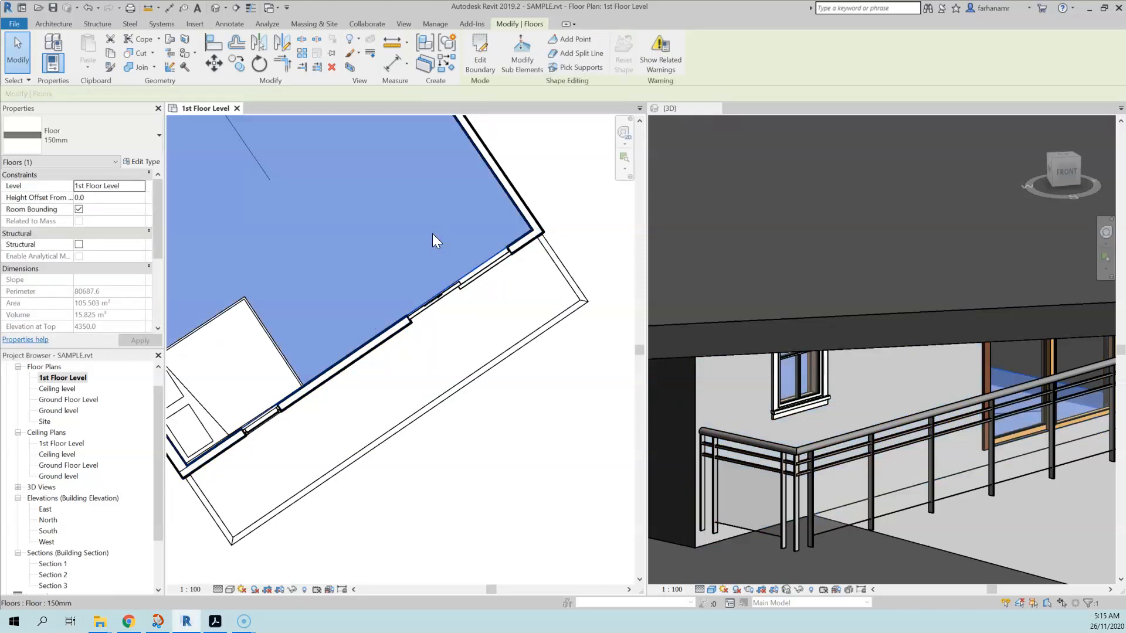
right_click(432, 234)
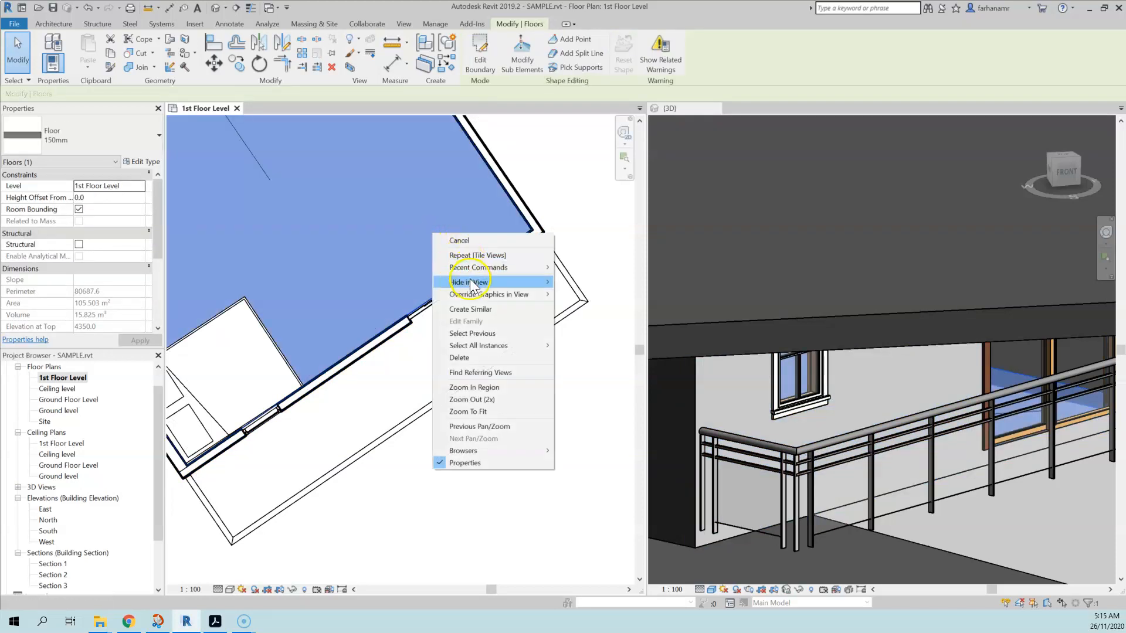
click(491, 310)
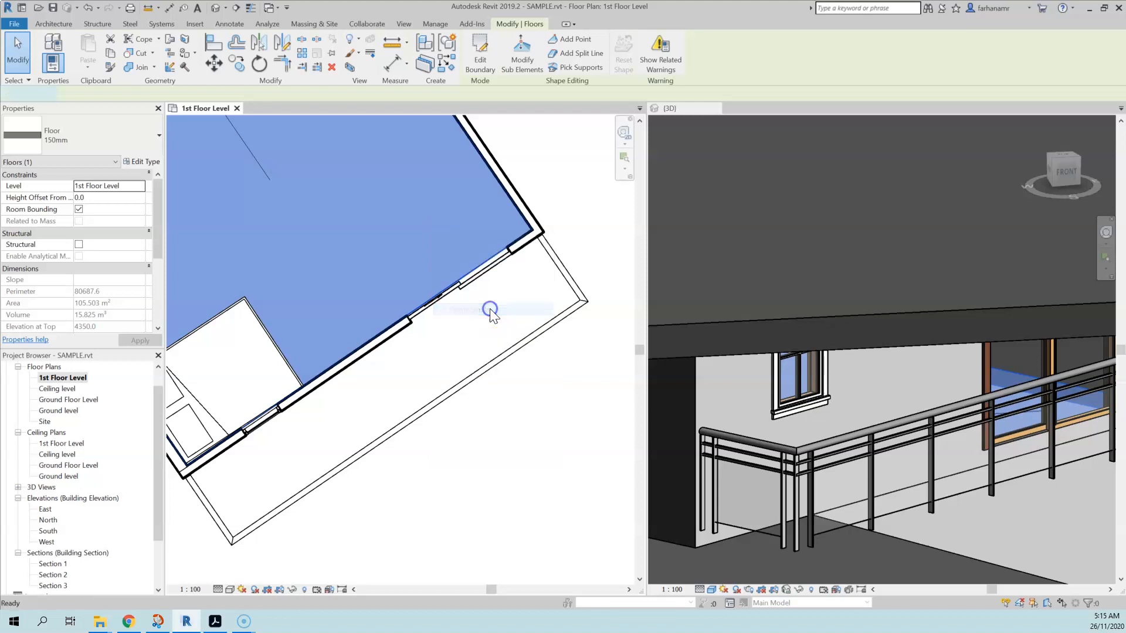
middle_drag(223, 532, 280, 469)
scroll(280, 469, up, 2)
scroll(281, 469, down, 2)
click(280, 469)
click(504, 335)
middle_drag(563, 297, 484, 414)
click(533, 320)
middle_drag(417, 399, 460, 304)
click(544, 213)
Trim the corners of the balcony floor boundary into a closed outline and finish the floor
key(t)
key(r)
click(572, 205)
click(237, 413)
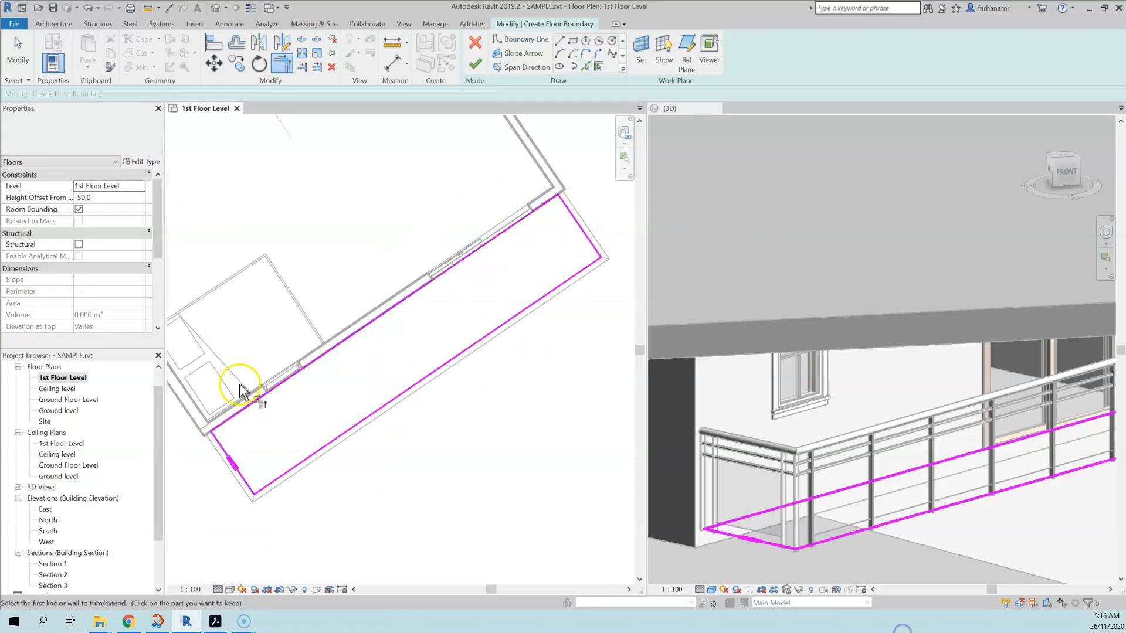
key(Escape)
scroll(482, 249, up, 4)
middle_drag(503, 236, 372, 380)
scroll(482, 205, down, 3)
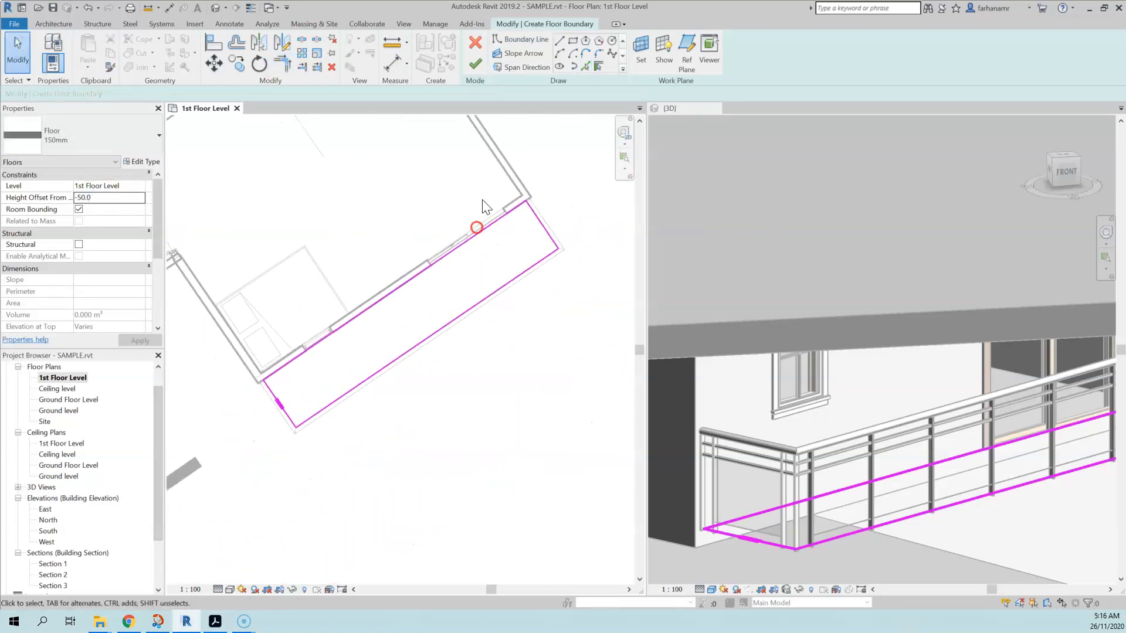
click(476, 63)
click(631, 325)
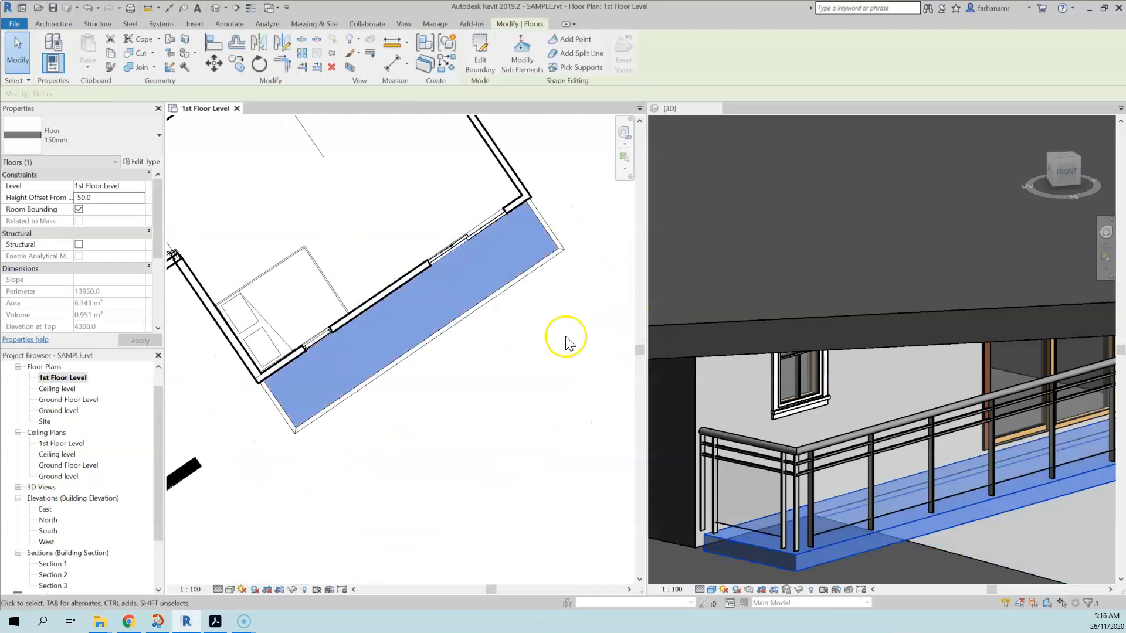
click(565, 339)
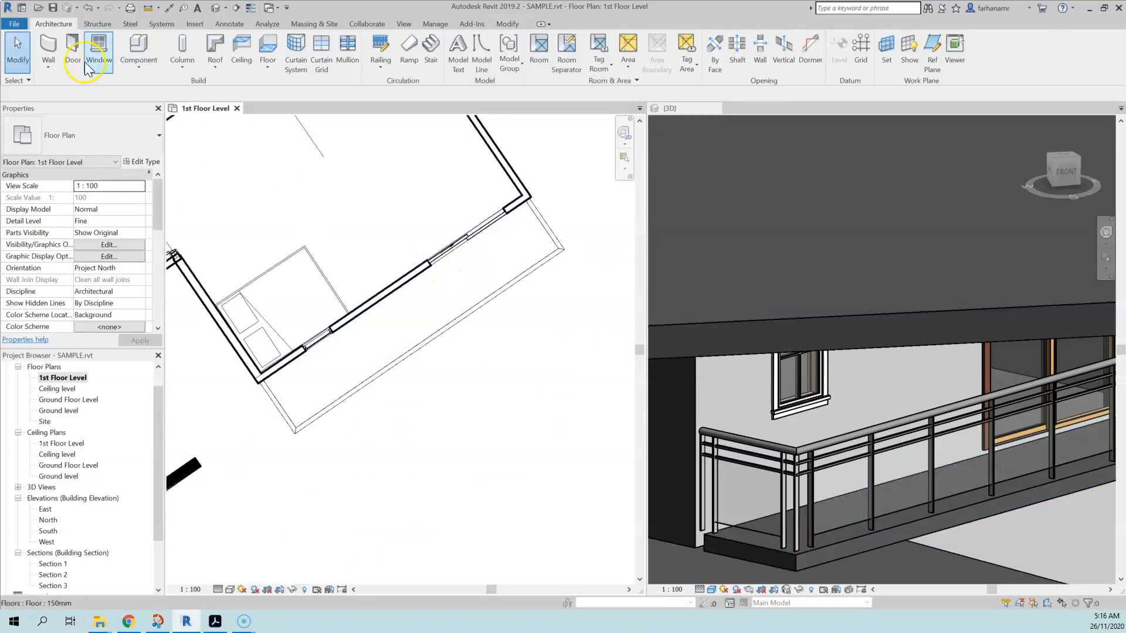
Set up a new wall with Finish Face: Exterior as location line, base offset -450 and top constraint Up to level: 1st Floor Level
click(58, 50)
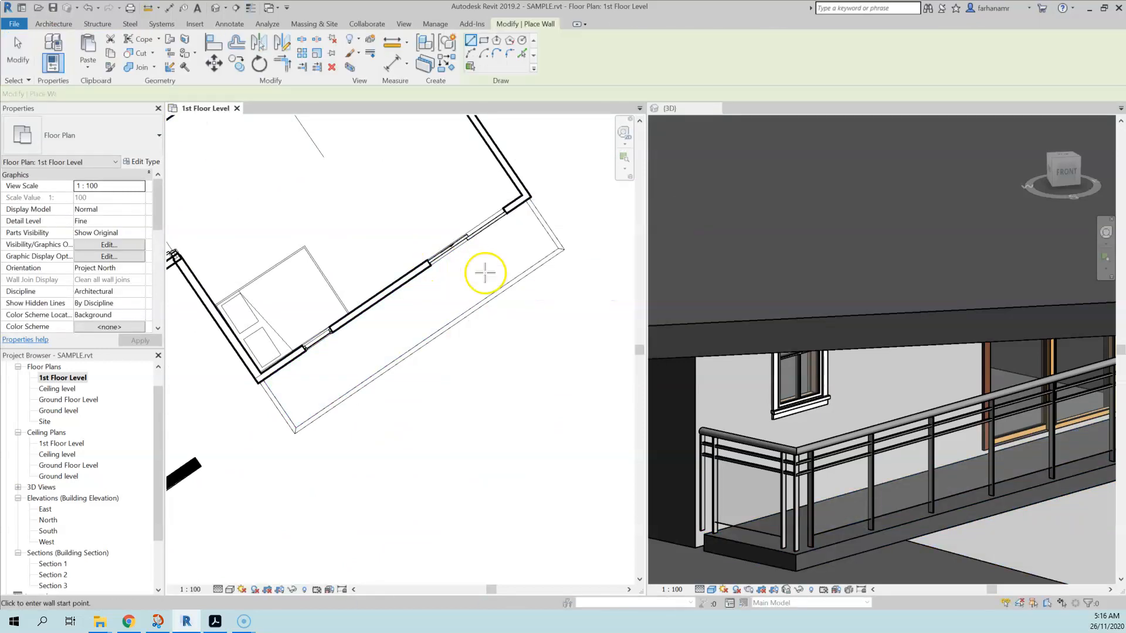
scroll(290, 385, up, 4)
click(299, 93)
click(296, 126)
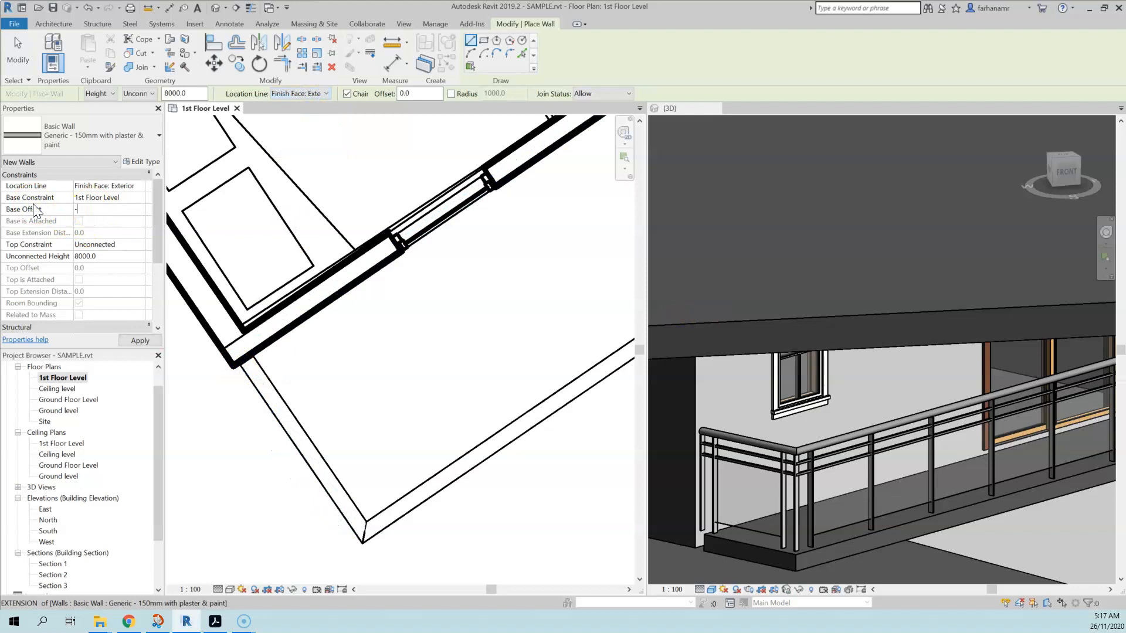
text(-450)
click(112, 246)
click(140, 245)
click(129, 256)
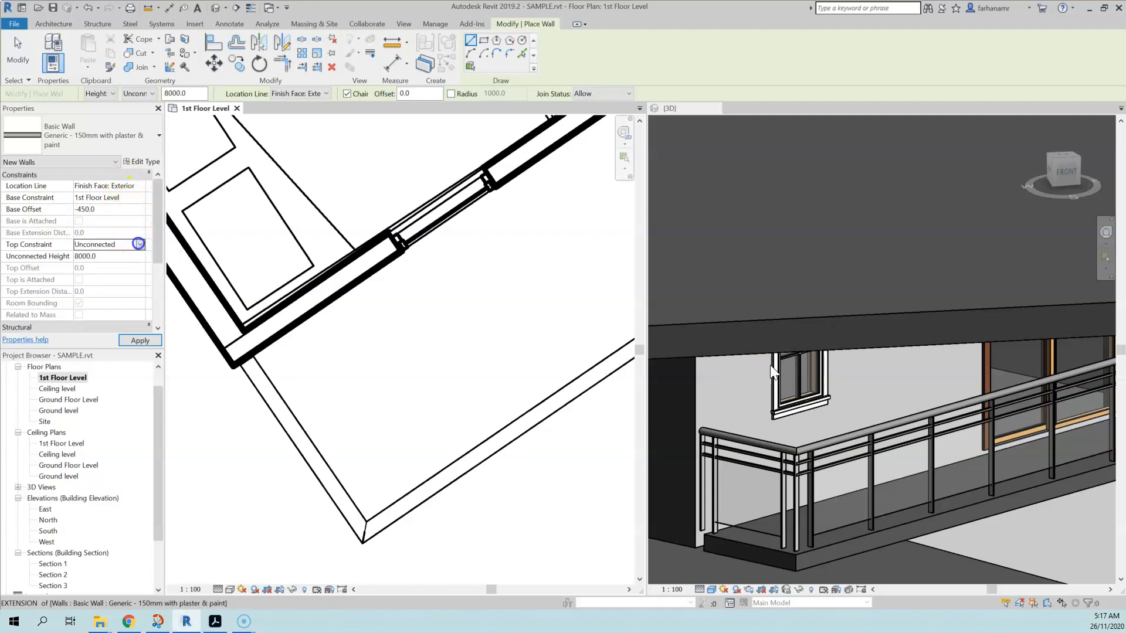
click(139, 243)
click(125, 294)
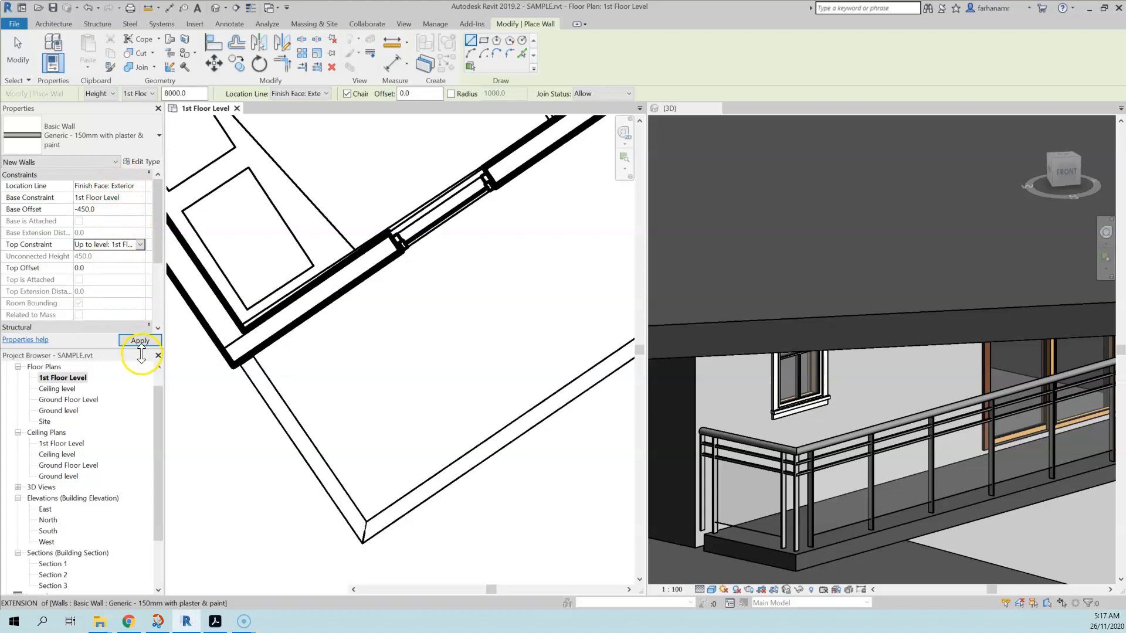
Draw the 150mm plaster-and-paint walls along the balcony's three outer edges, from one exterior bedroom corner to the other
click(234, 365)
click(234, 365)
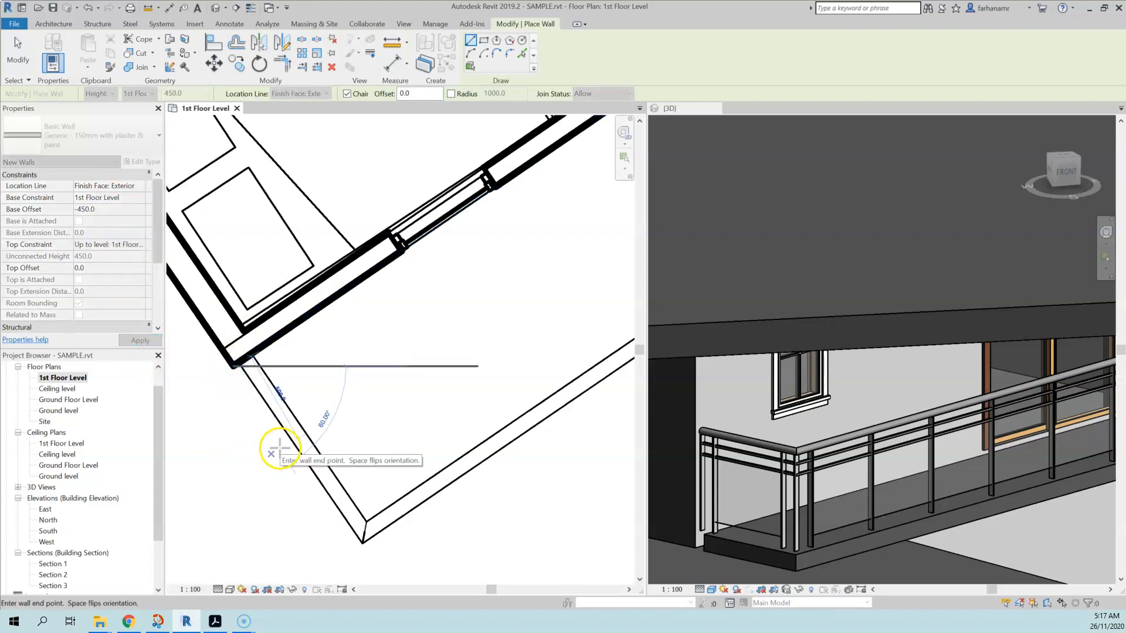
middle_drag(299, 392, 253, 289)
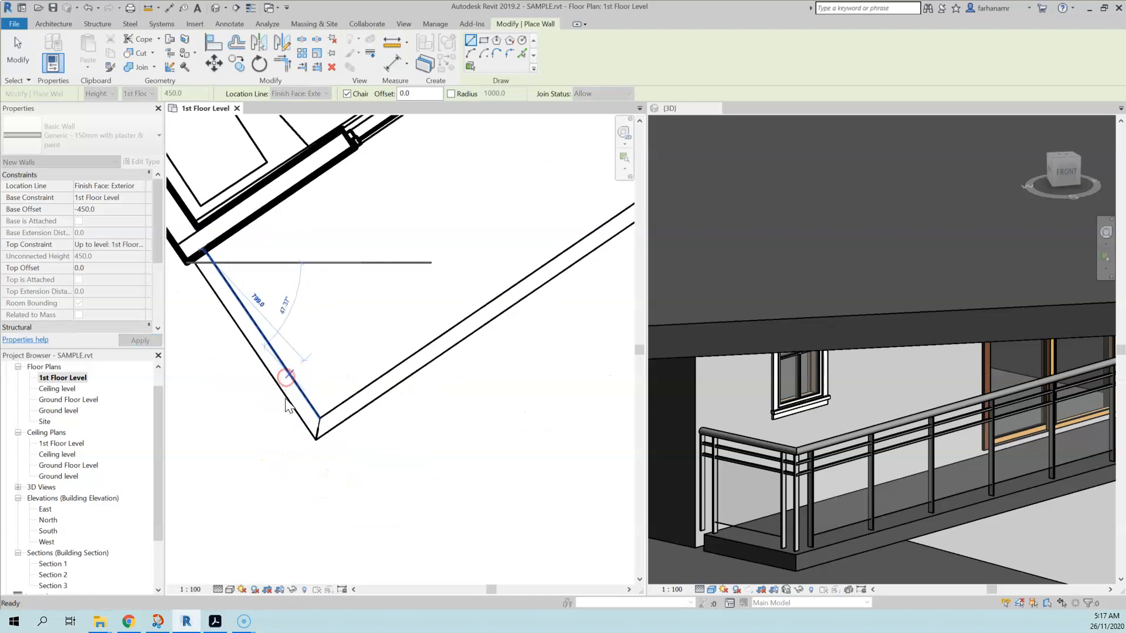
click(315, 442)
scroll(460, 329, down, 2)
middle_drag(490, 315, 420, 423)
scroll(551, 321, up, 2)
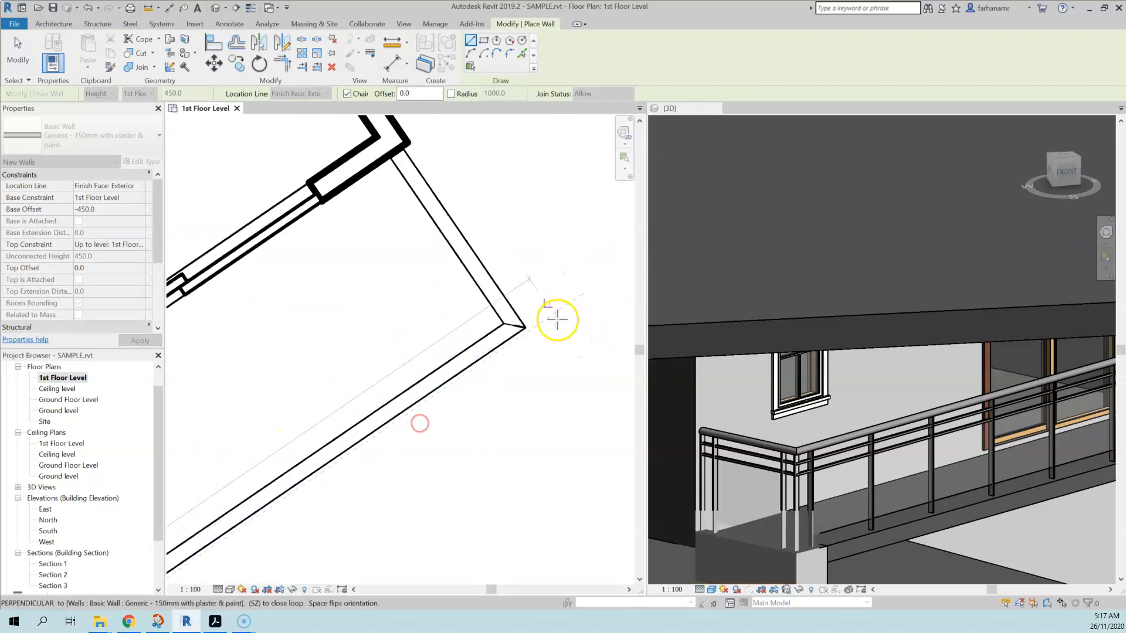
scroll(527, 327, down, 1)
click(526, 326)
click(432, 186)
Try closing the balcony wall loop along the bedroom's exterior wall, and undo that last wall segment
scroll(381, 267, down, 2)
middle_drag(335, 335, 387, 330)
scroll(240, 406, up, 3)
click(240, 406)
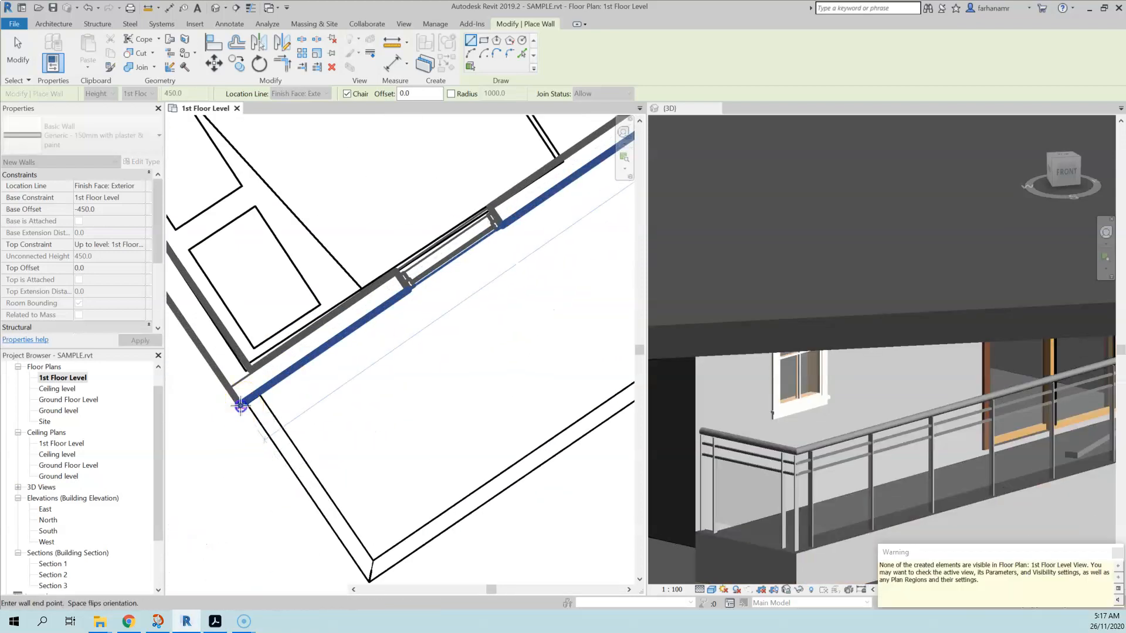
click(18, 56)
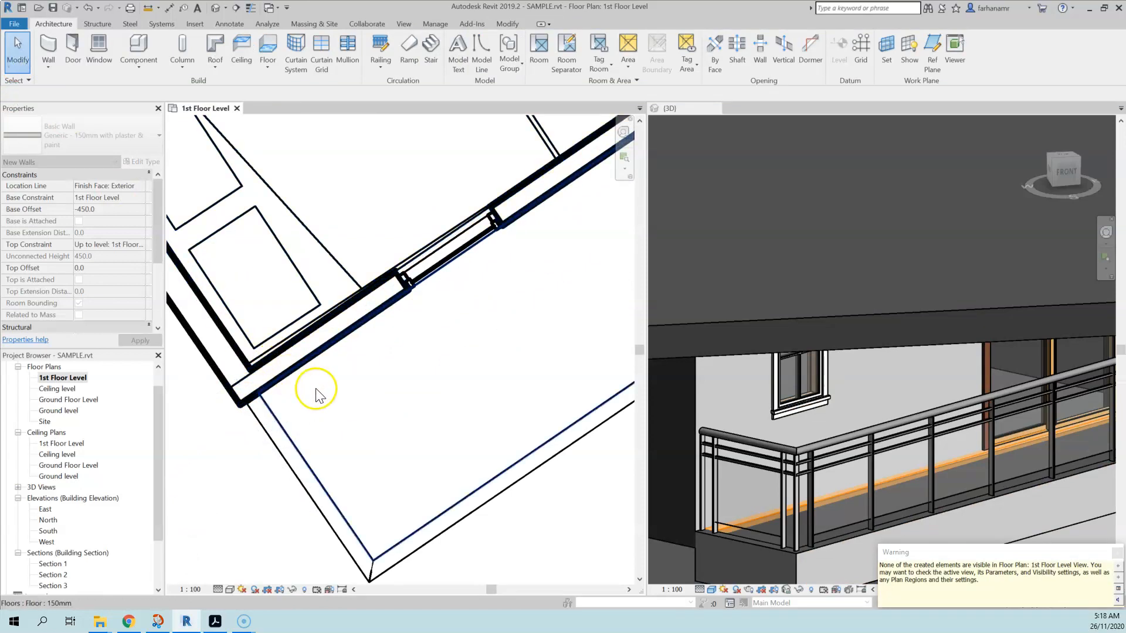
key(ctrl+z)
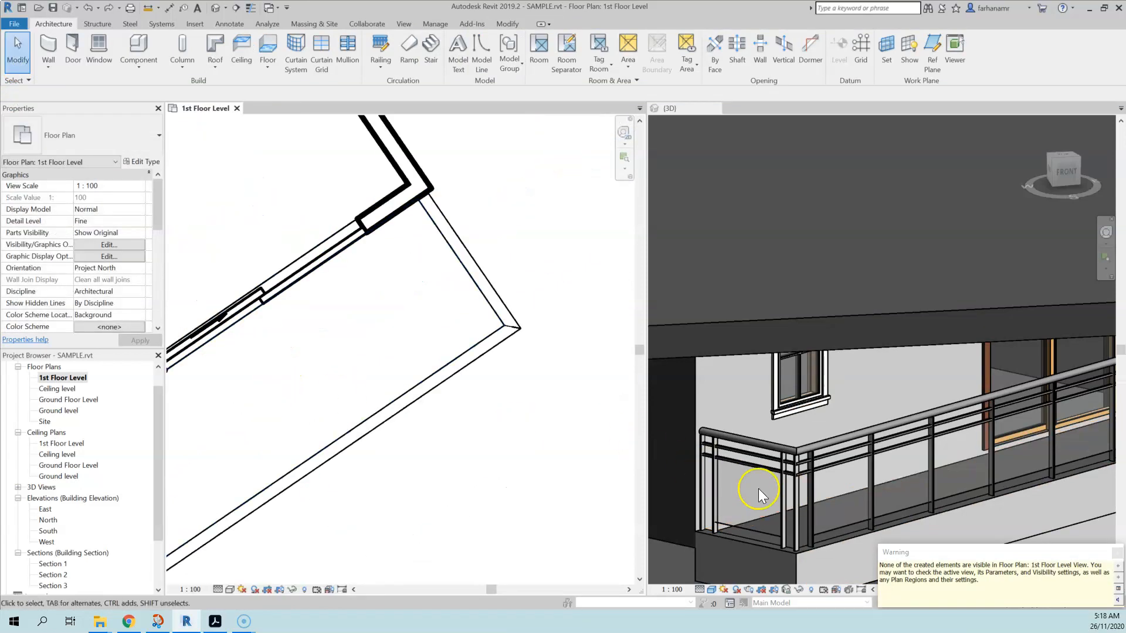
Set the base offset of the bedroom's two side walls at either end of the balcony to -450
click(829, 402)
middle_drag(892, 422, 775, 498)
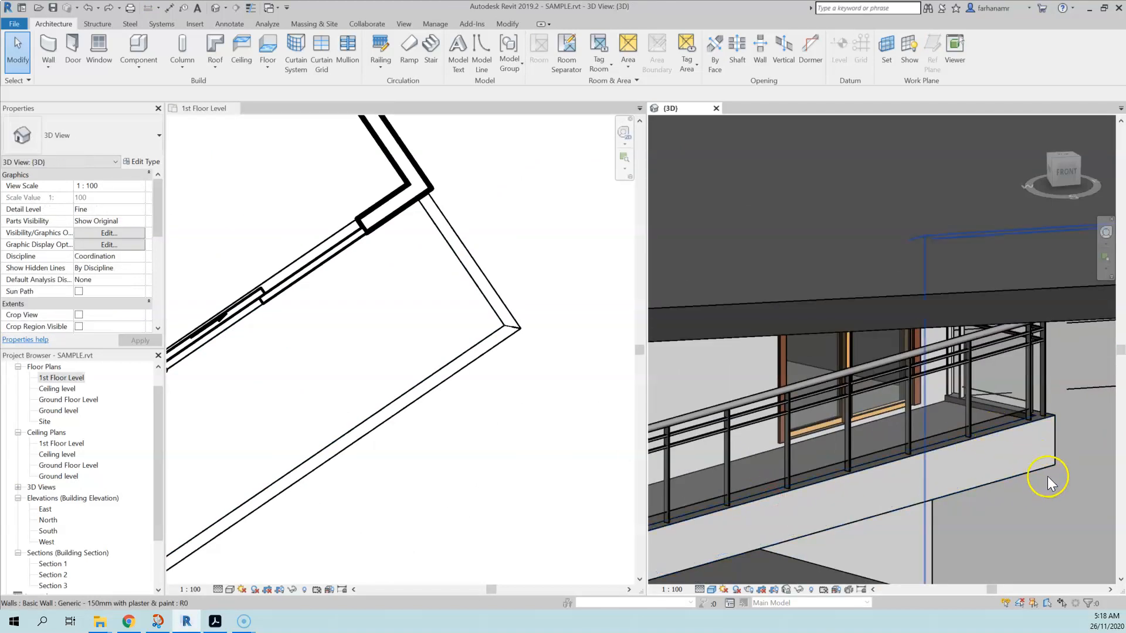
scroll(360, 356, down, 4)
scroll(562, 408, down, 5)
scroll(698, 498, down, 1)
middle_drag(697, 499, 925, 440)
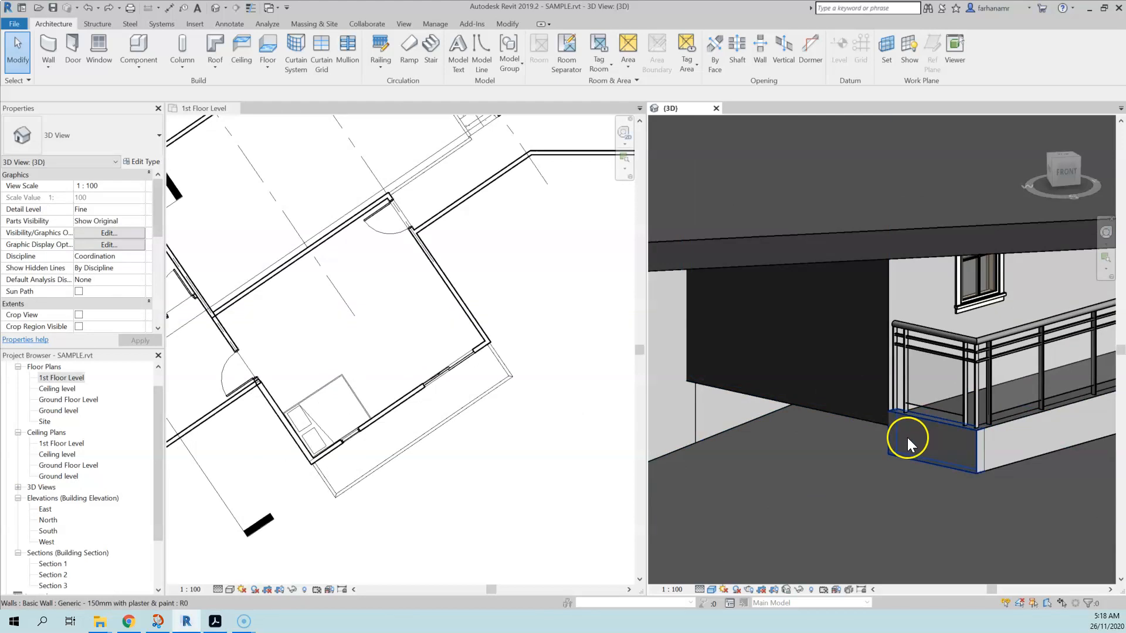
click(873, 421)
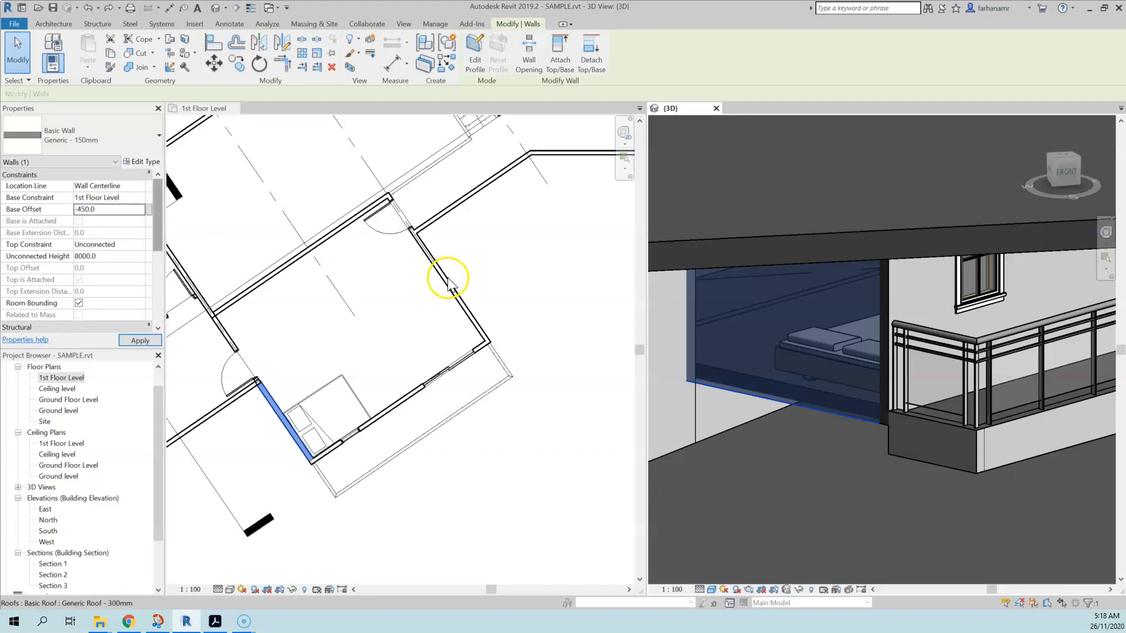
shift+middle_drag(885, 424, 912, 478)
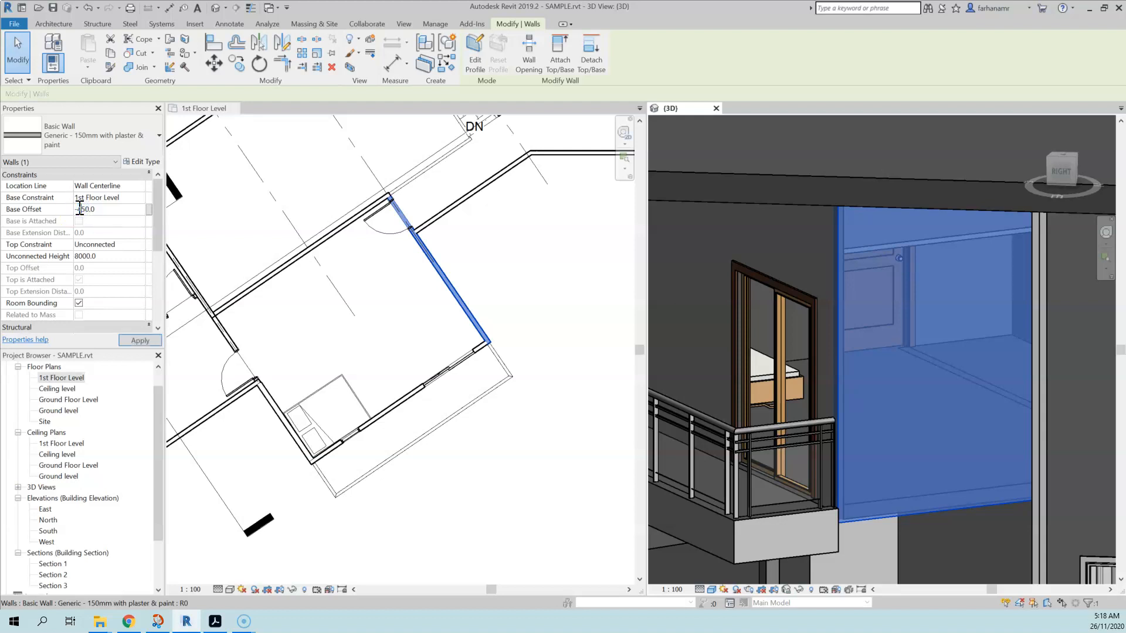
scroll(412, 289, down, 2)
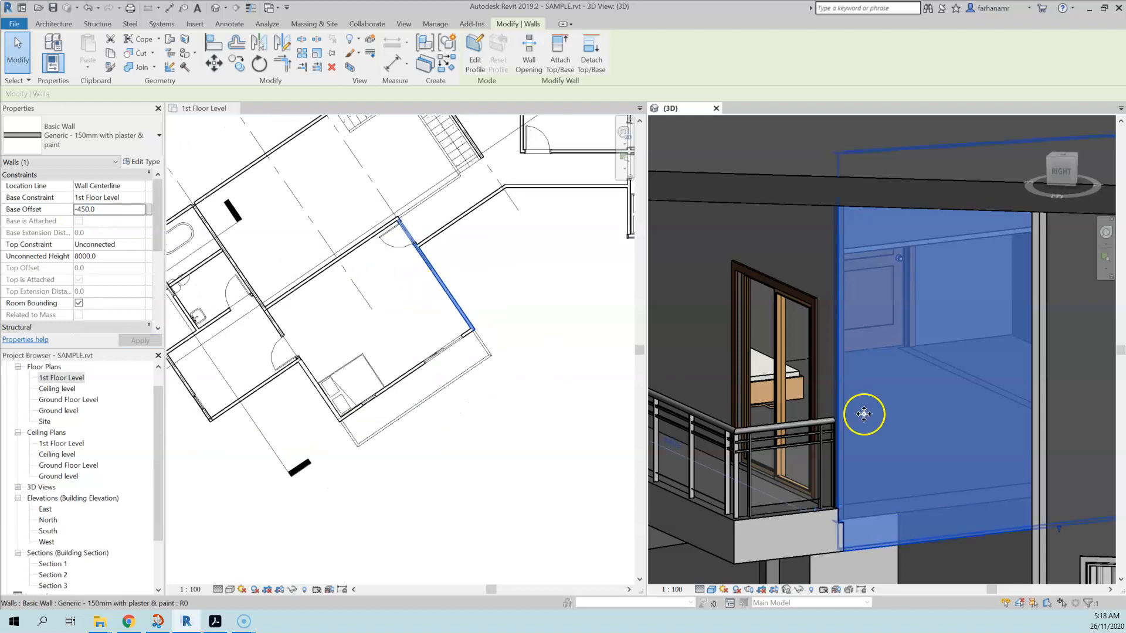
scroll(867, 414, down, 2)
Examine the exterior walls at the back of the house in the 3D view, selecting them to check their levels and extents
shift+middle_drag(892, 460, 720, 455)
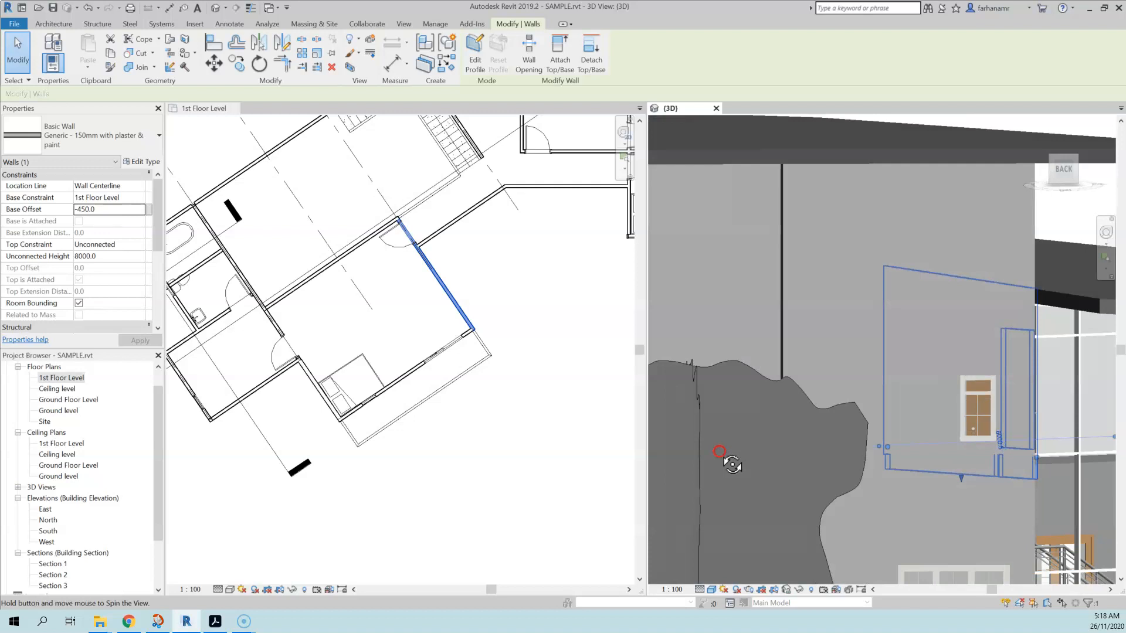
click(981, 503)
middle_drag(1044, 454, 774, 452)
middle_drag(830, 476, 833, 478)
scroll(832, 479, up, 3)
scroll(794, 482, up, 3)
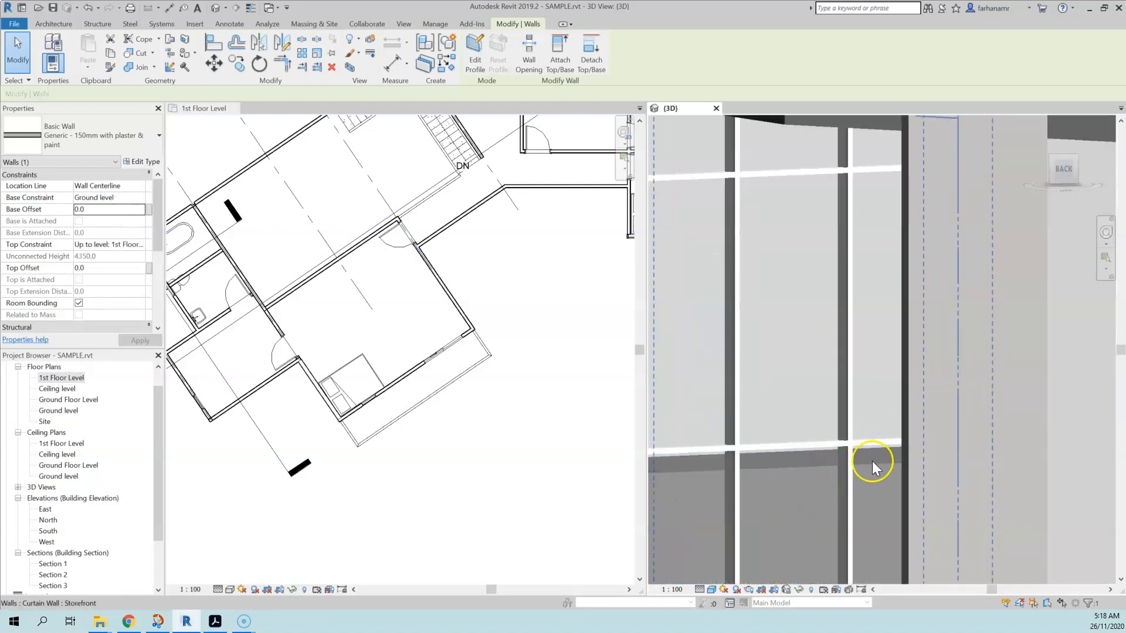
shift+middle_drag(912, 460, 784, 473)
shift+middle_drag(784, 475, 907, 500)
click(888, 456)
click(783, 519)
scroll(758, 469, up, 3)
scroll(459, 462, down, 1)
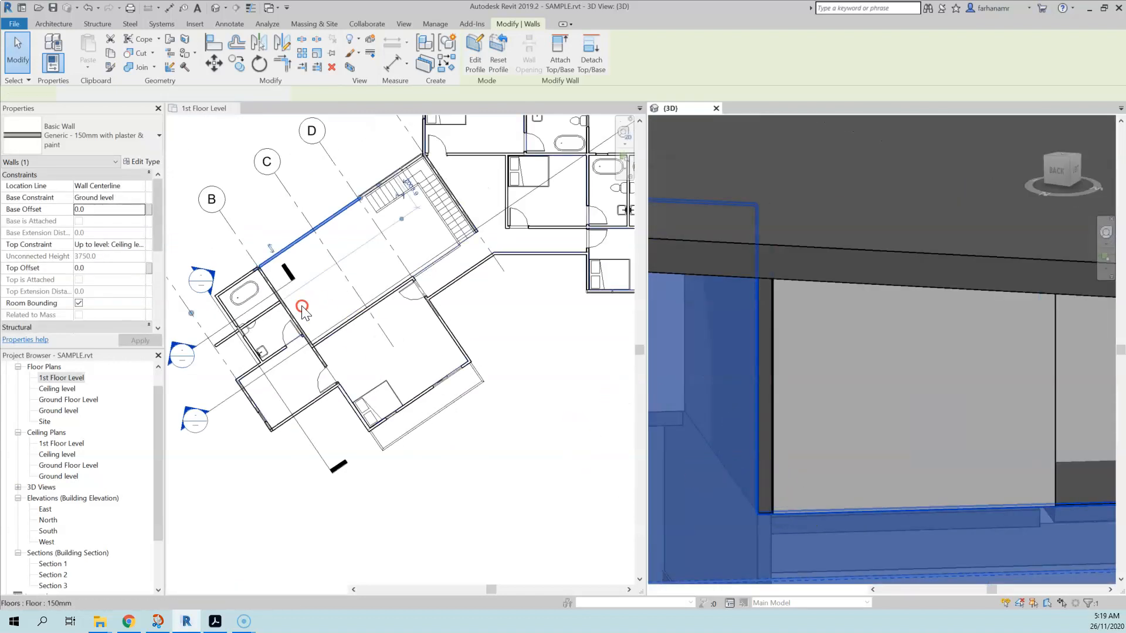
Disallow the join at the end of the short wall piece where the bathroom wall meets the adjoining exterior wall at grid B
middle_drag(305, 309, 488, 380)
scroll(446, 343, up, 8)
click(418, 351)
click(421, 339)
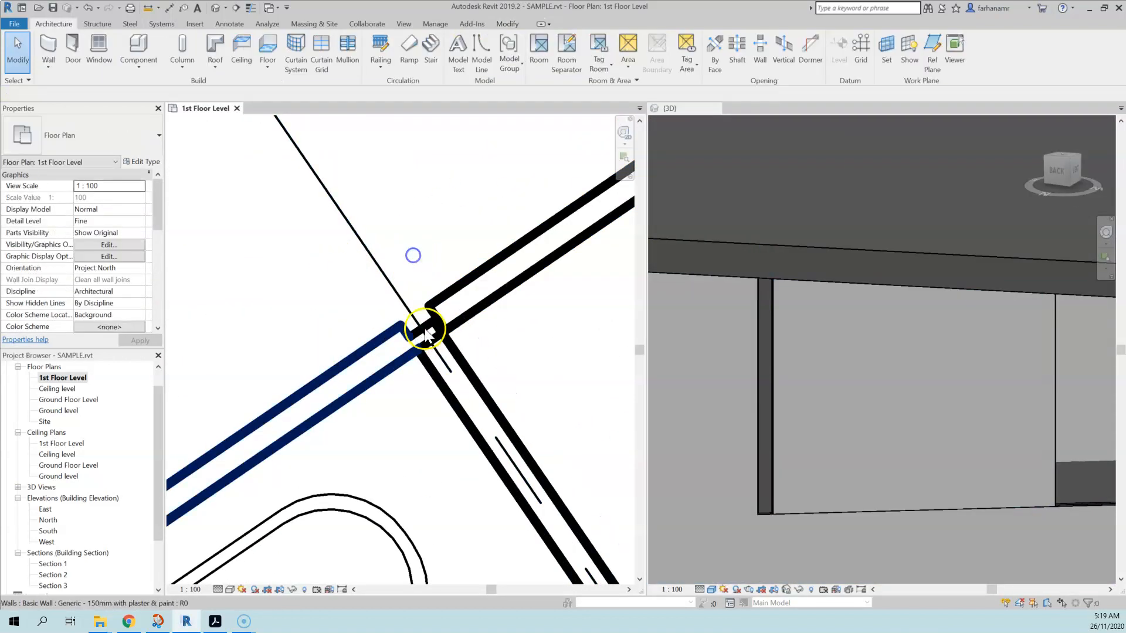
drag(422, 329, 433, 344)
click(392, 334)
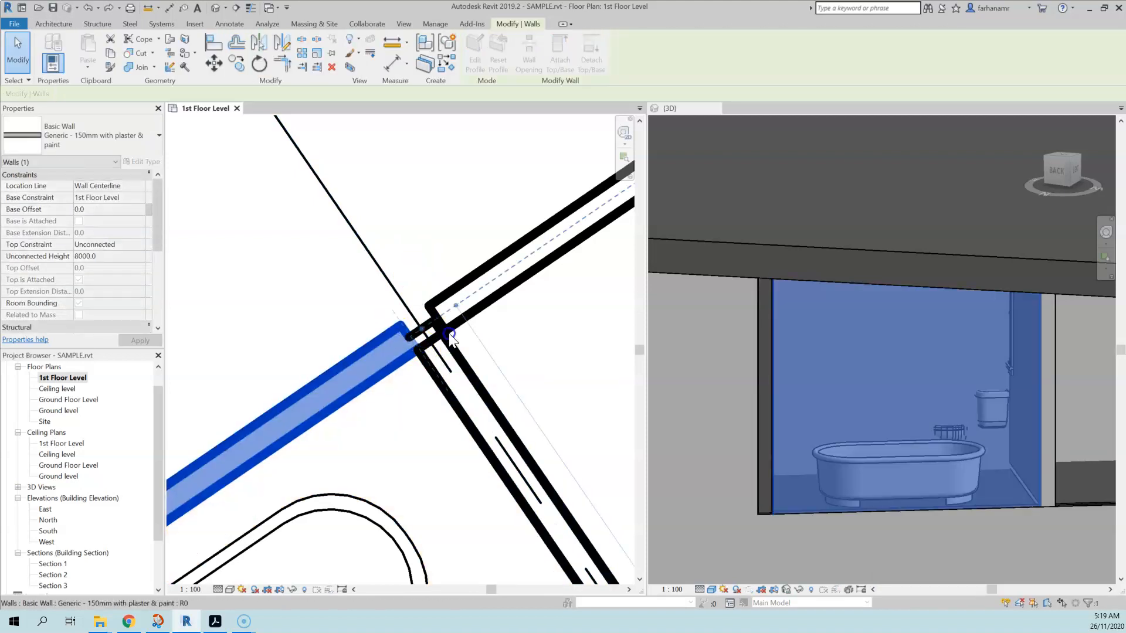
click(421, 329)
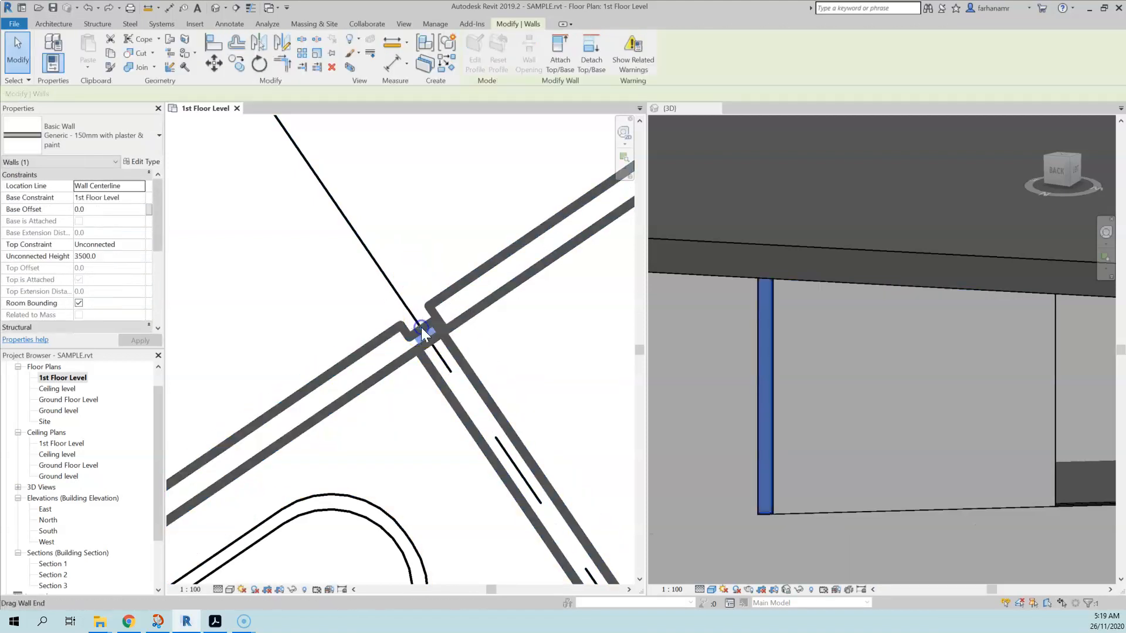
right_click(421, 327)
click(463, 387)
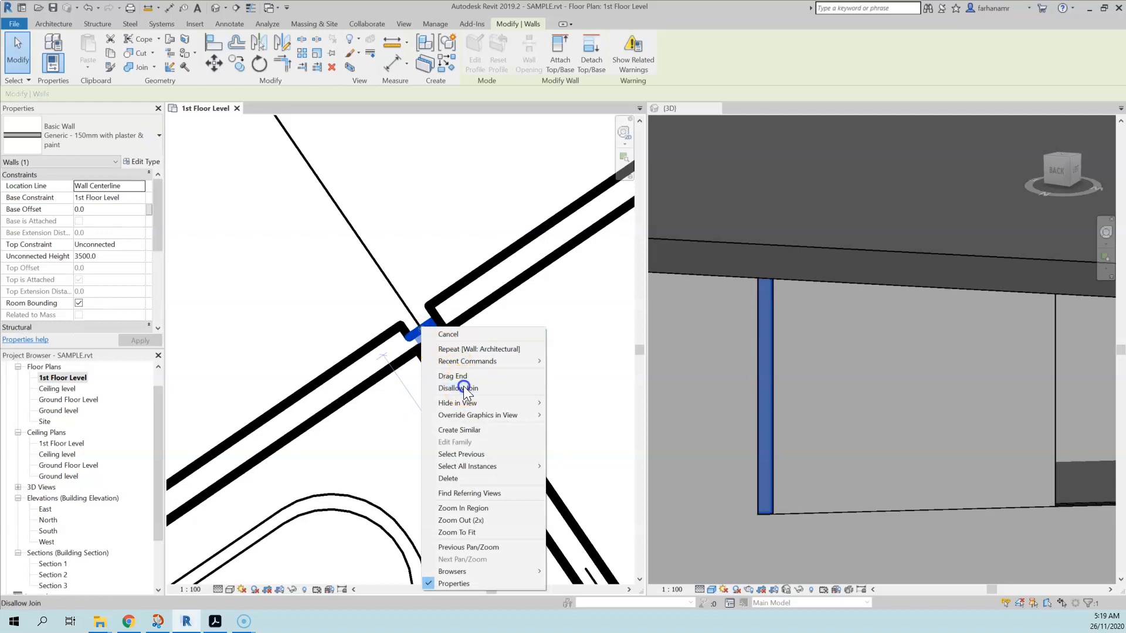
Bring the bathroom's exterior wall flush with the adjoining exterior wall at grid B
mouse_move(423, 330)
mouse_down()
mouse_move(450, 371)
mouse_move(424, 323)
mouse_up()
click(936, 593)
click(493, 316)
click(460, 356)
scroll(454, 305, up, 1)
Examine the corner at grid B in plan and in 3D for the remaining narrow strip between the exterior walls
click(395, 254)
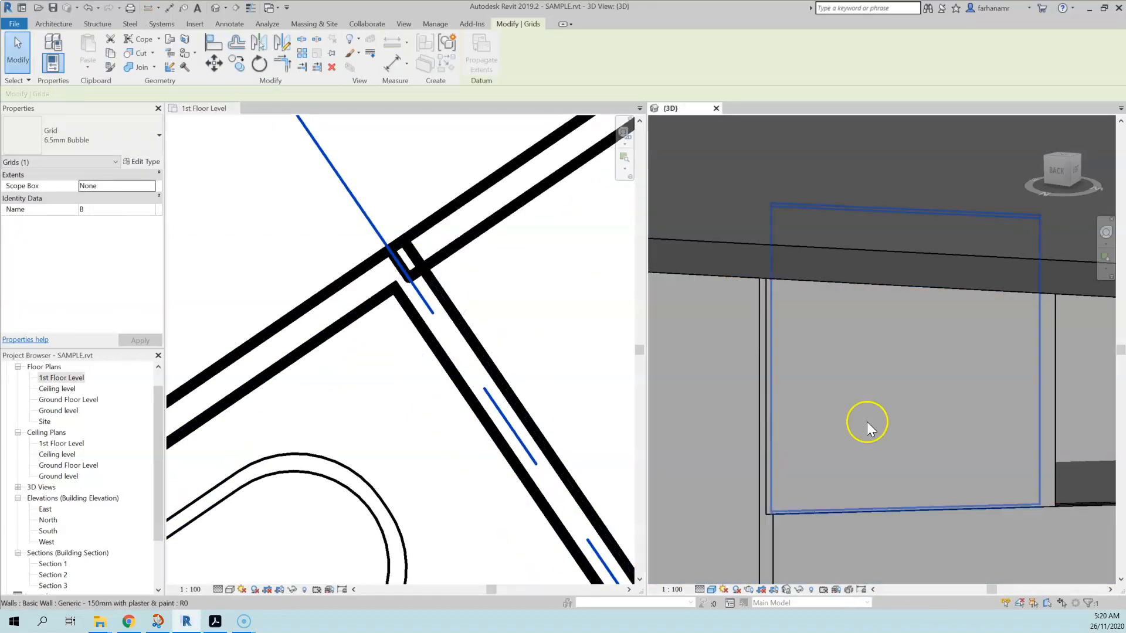
click(741, 425)
shift+middle_drag(882, 451, 915, 432)
click(833, 546)
click(377, 256)
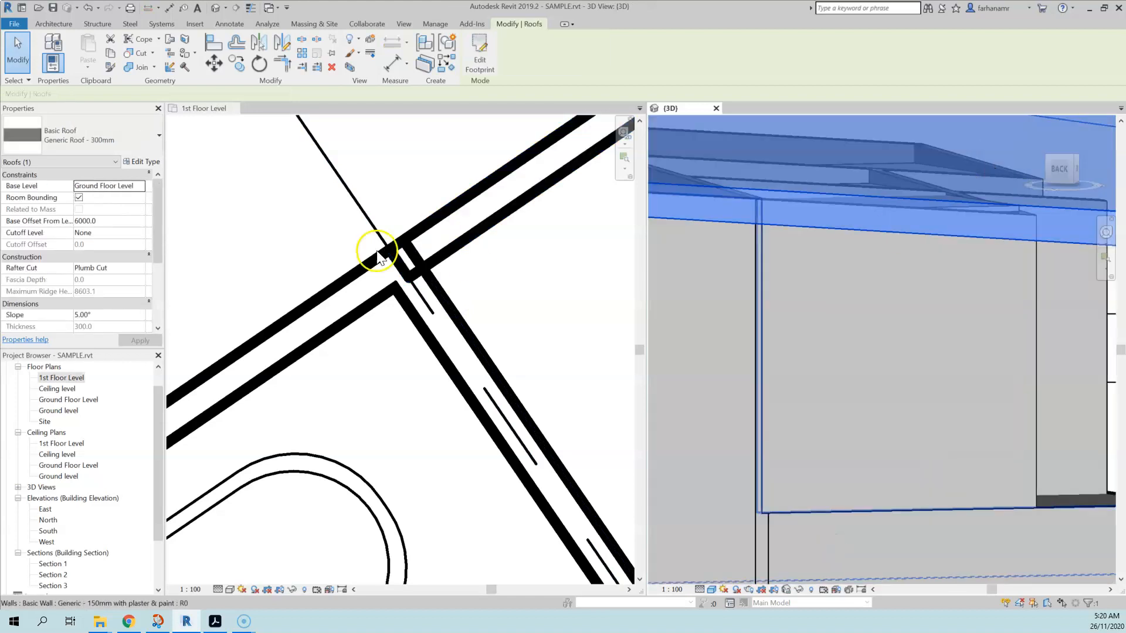
click(215, 43)
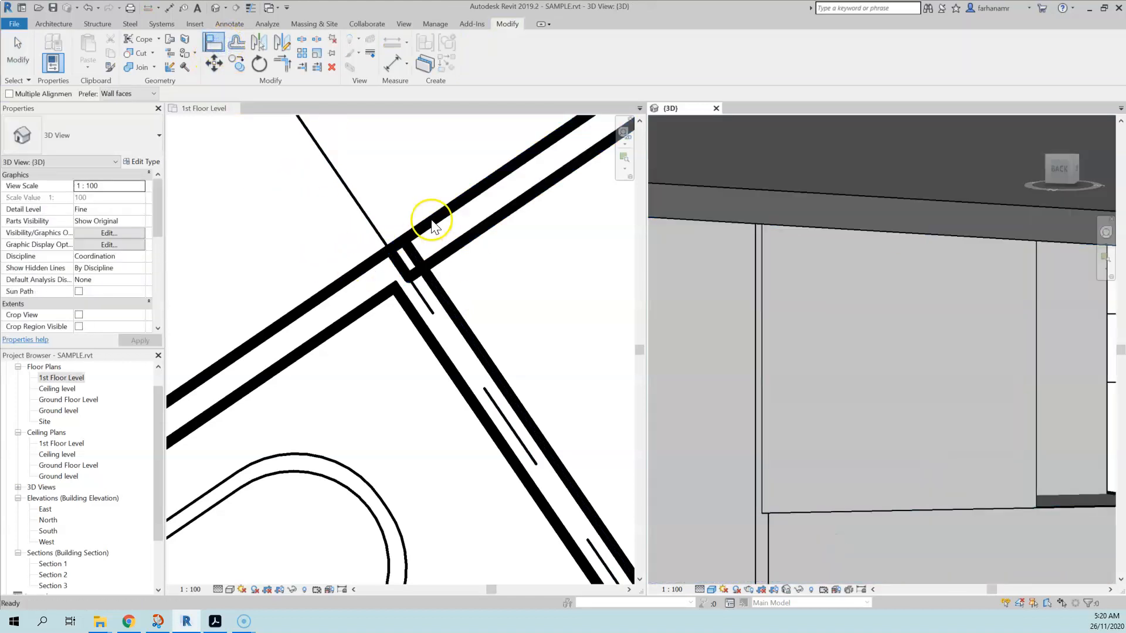
key(Escape)
click(899, 422)
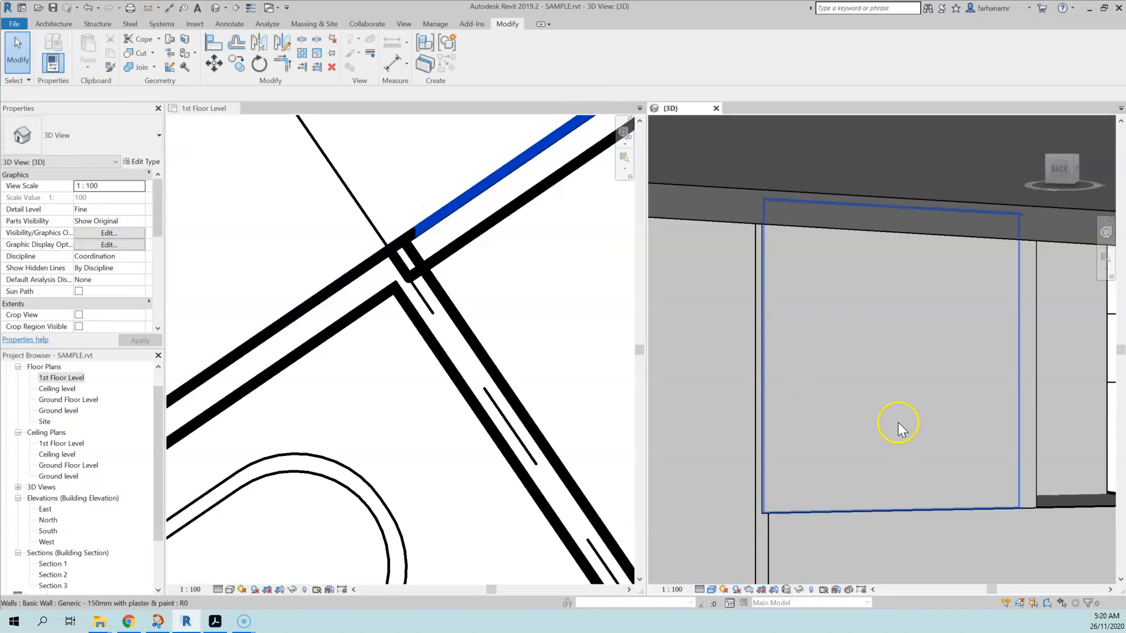
shift+middle_drag(912, 413, 965, 401)
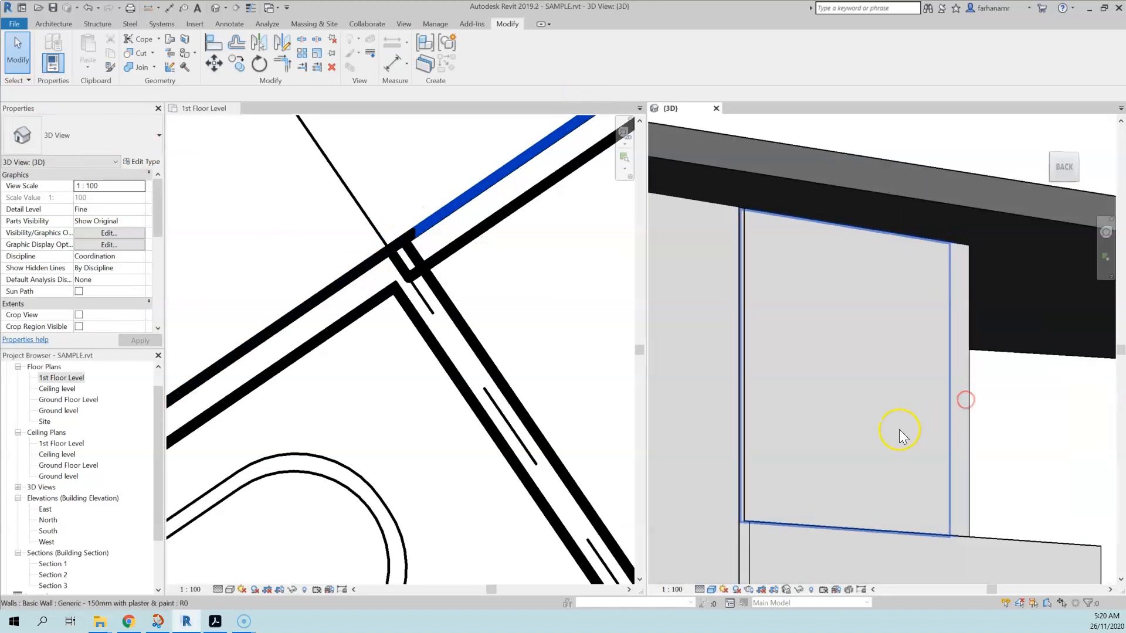
middle_drag(900, 432, 932, 410)
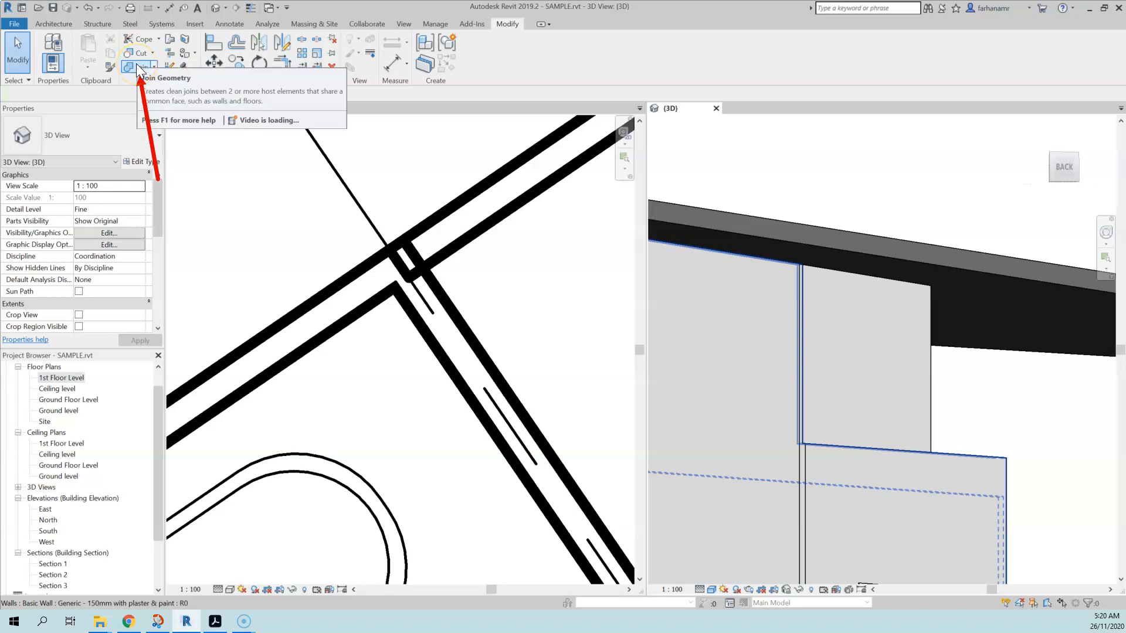
Join the geometry of the exterior wall faces on either side of the narrow strip at grid B
click(139, 68)
click(855, 365)
click(766, 372)
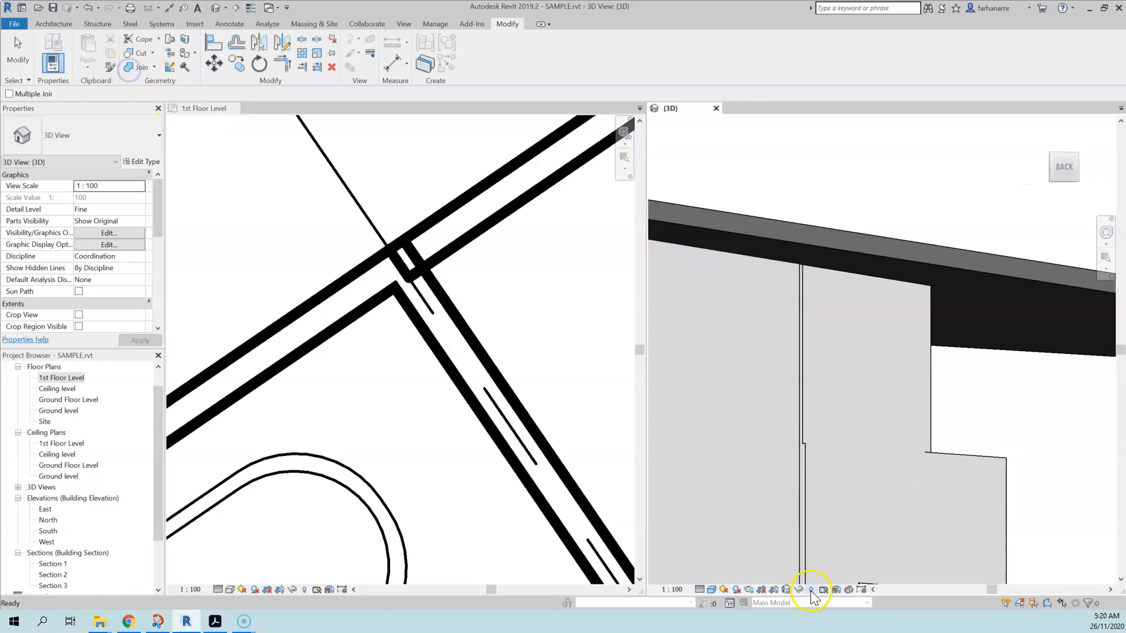
click(861, 508)
click(791, 485)
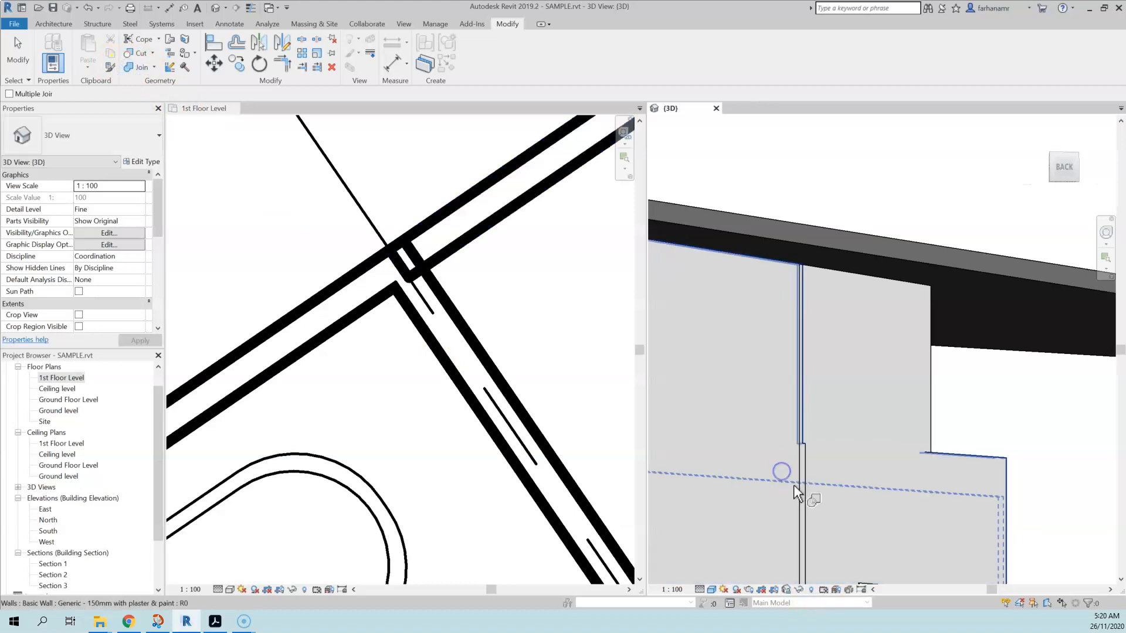
Join the narrow wall strip at grid B with the neighbouring upper and lower exterior walls
click(135, 66)
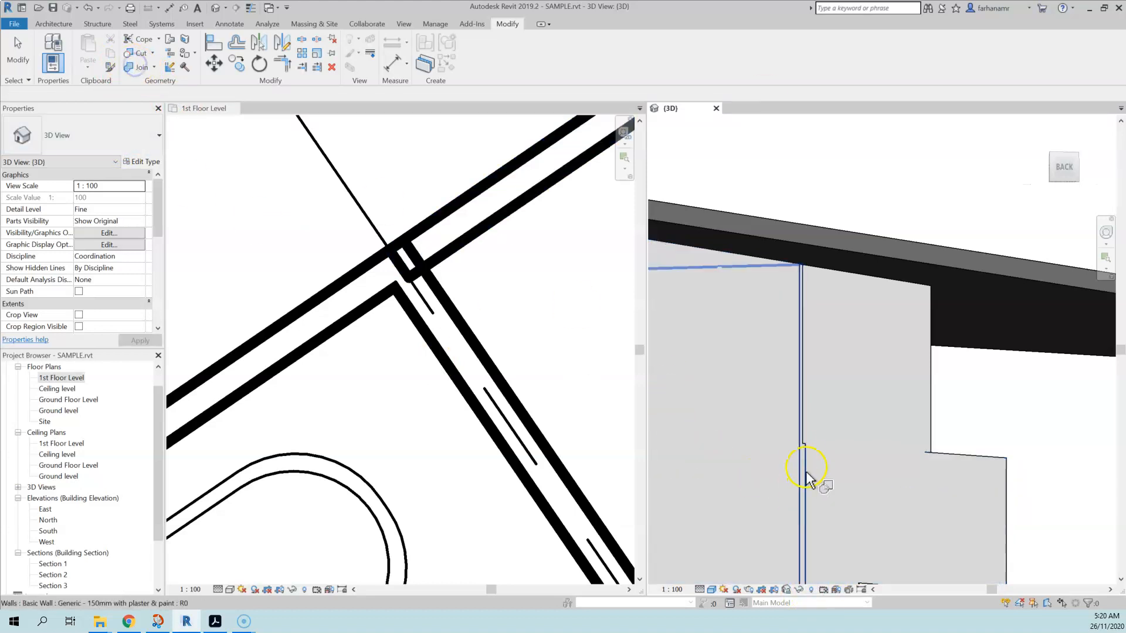
click(805, 458)
click(842, 401)
click(142, 69)
click(803, 525)
click(840, 537)
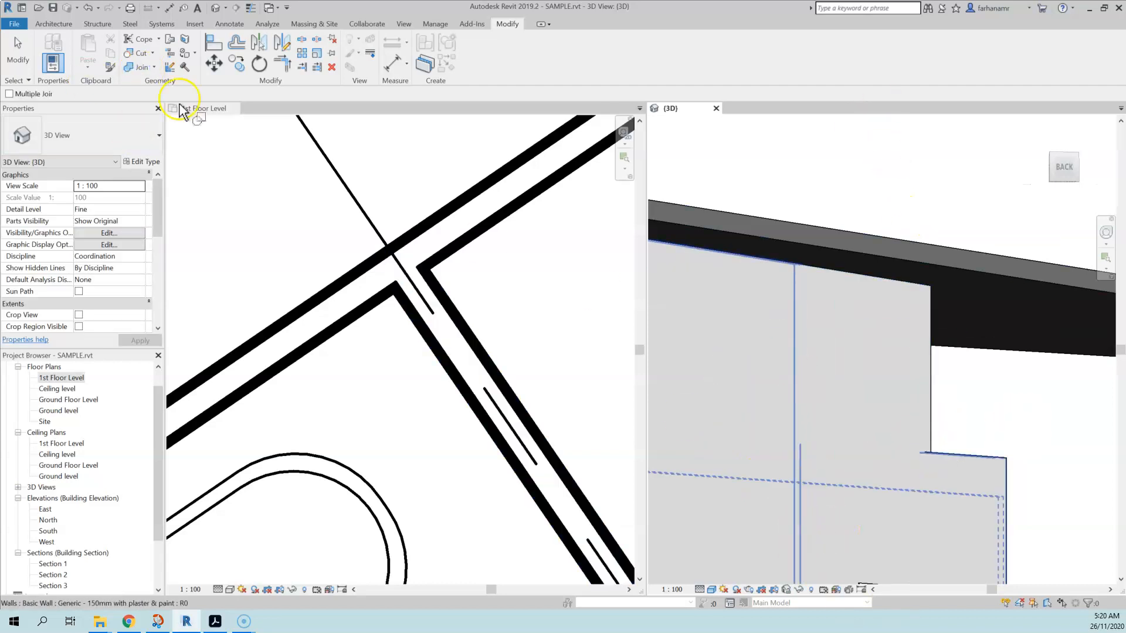
key(Escape)
Set the top constraint of the wall crossing the first-floor bathroom to Up to level: 1st Floor Level
shift+middle_drag(867, 387, 997, 370)
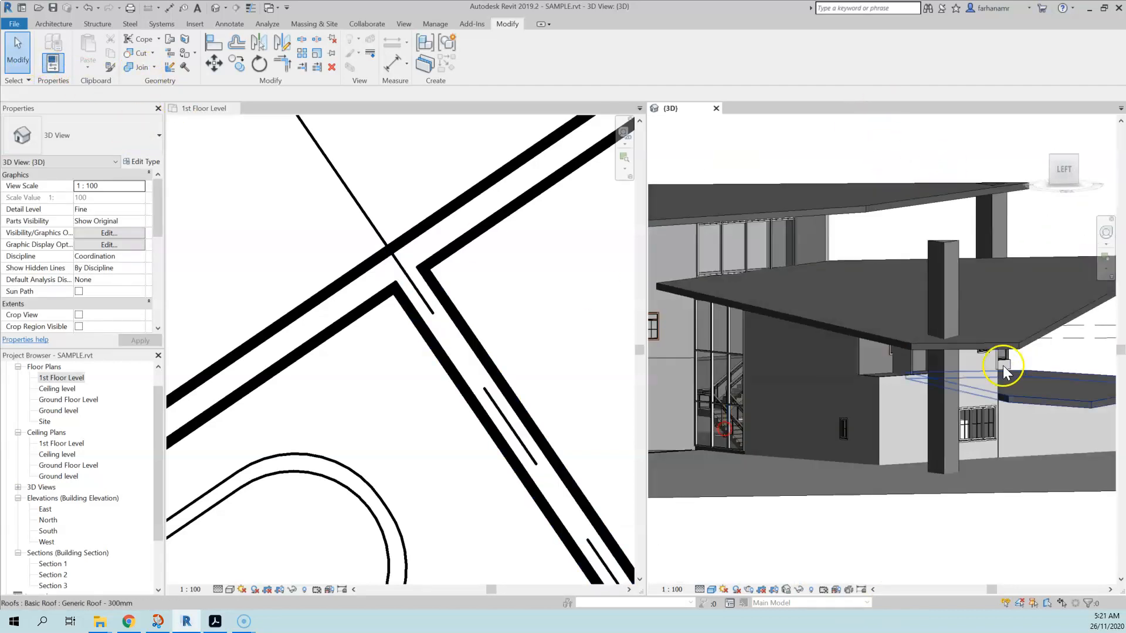
scroll(892, 354, up, 4)
click(882, 352)
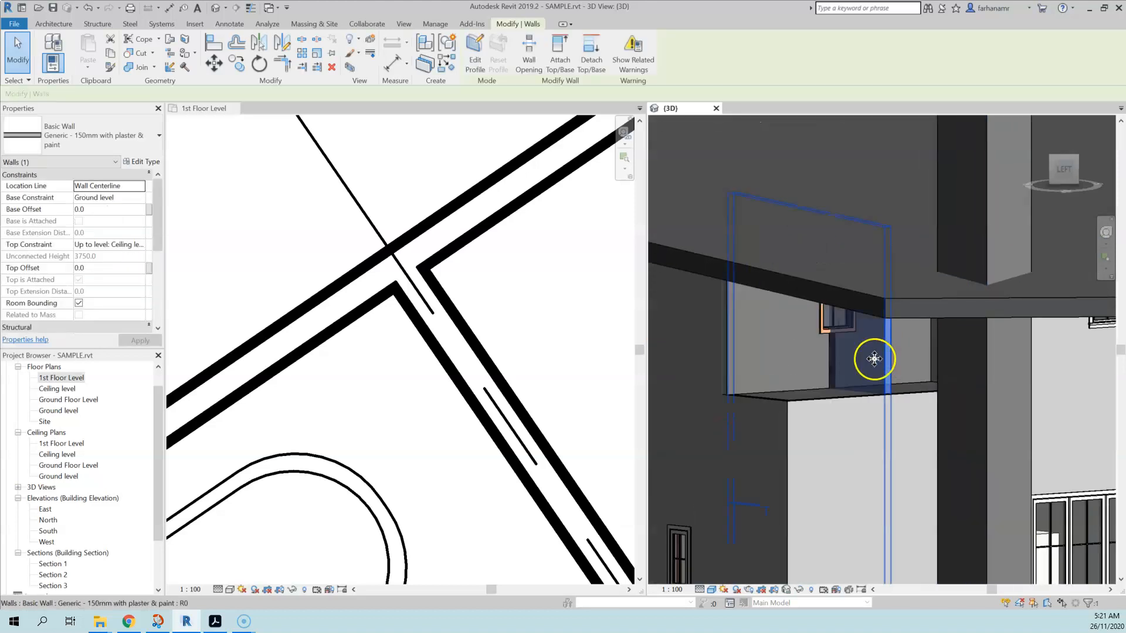
scroll(496, 337, down, 5)
click(462, 346)
middle_drag(502, 409, 469, 288)
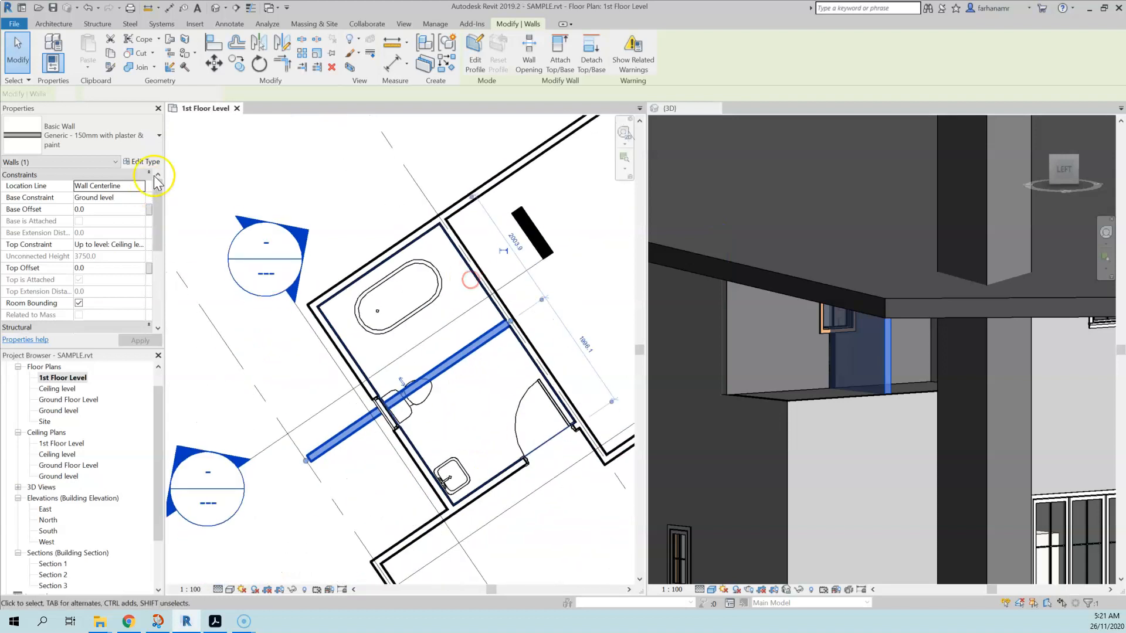
click(139, 245)
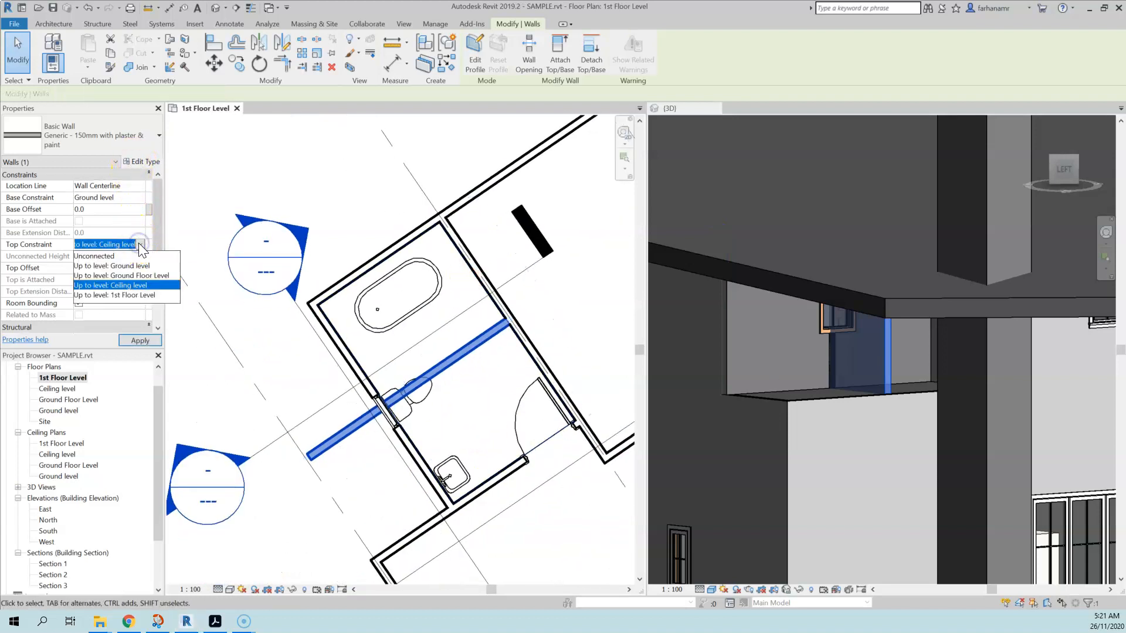
click(143, 295)
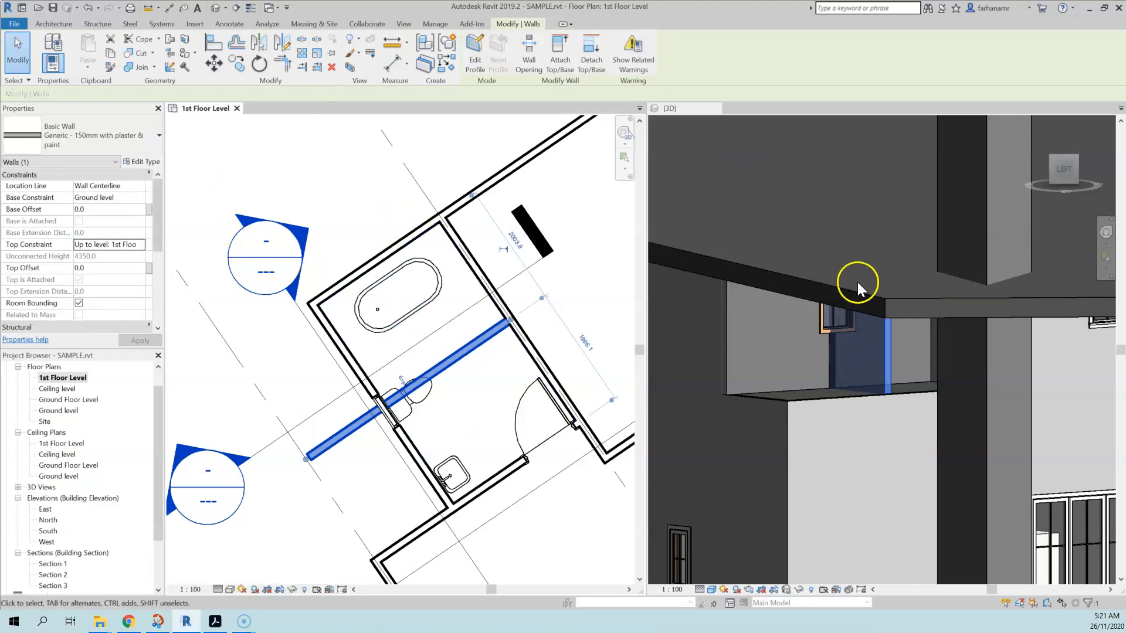
Detach the top of the wall crossing the bathroom from the roof above it
click(604, 75)
click(805, 285)
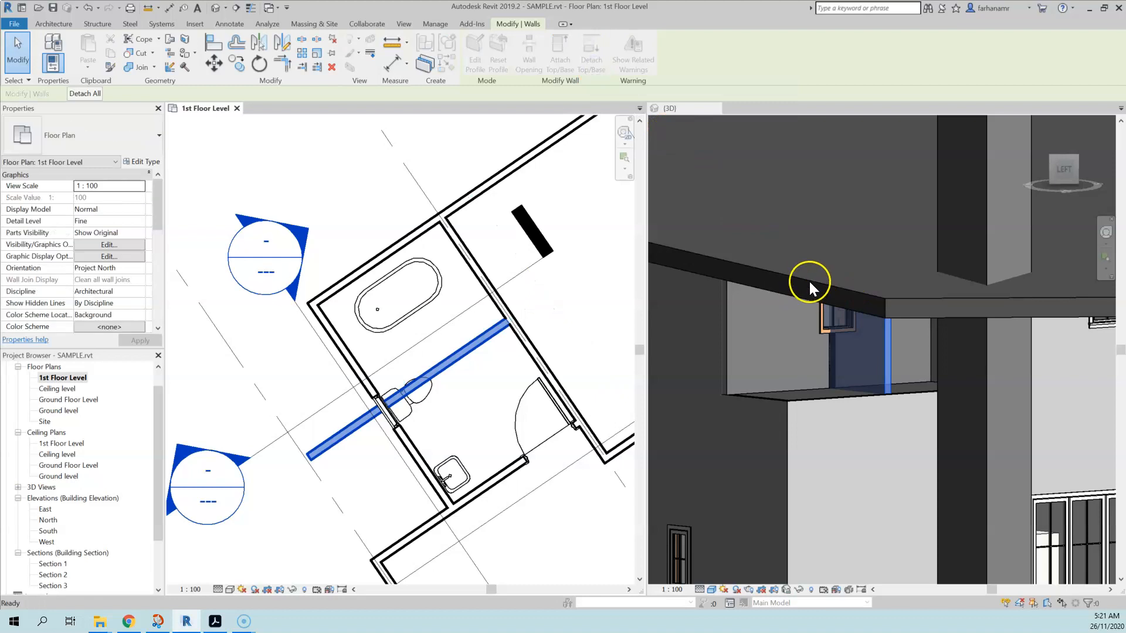
click(808, 281)
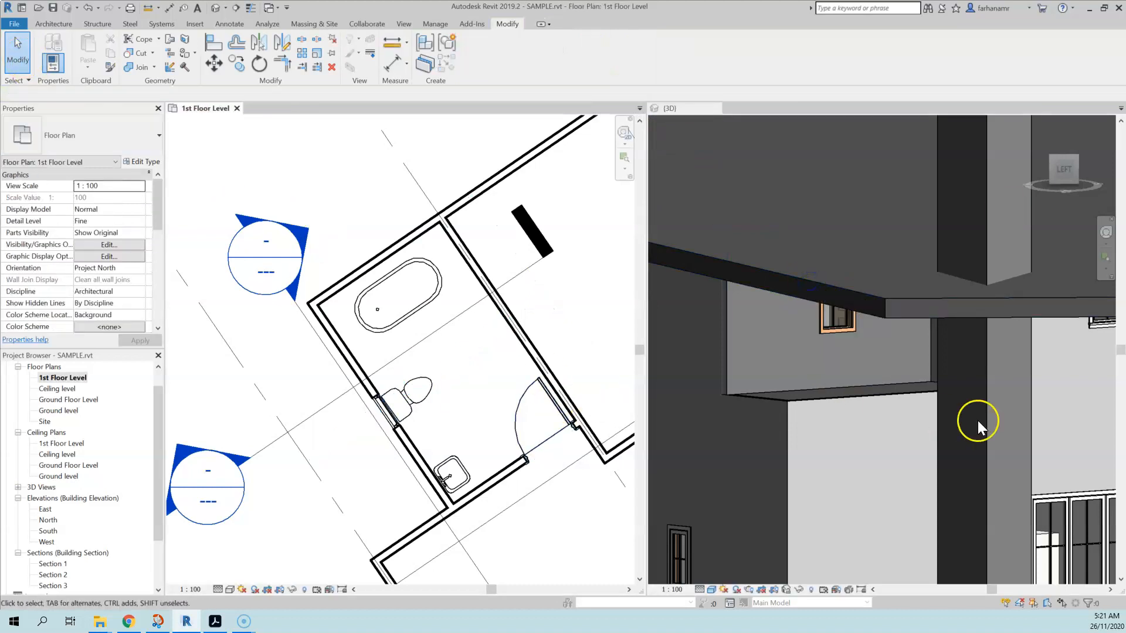
Examine the lower edges of the first-floor exterior walls beside the balcony and below the glazed bedroom façade in 3D
middle_drag(977, 420, 858, 400)
scroll(859, 400, down, 3)
scroll(766, 389, up, 4)
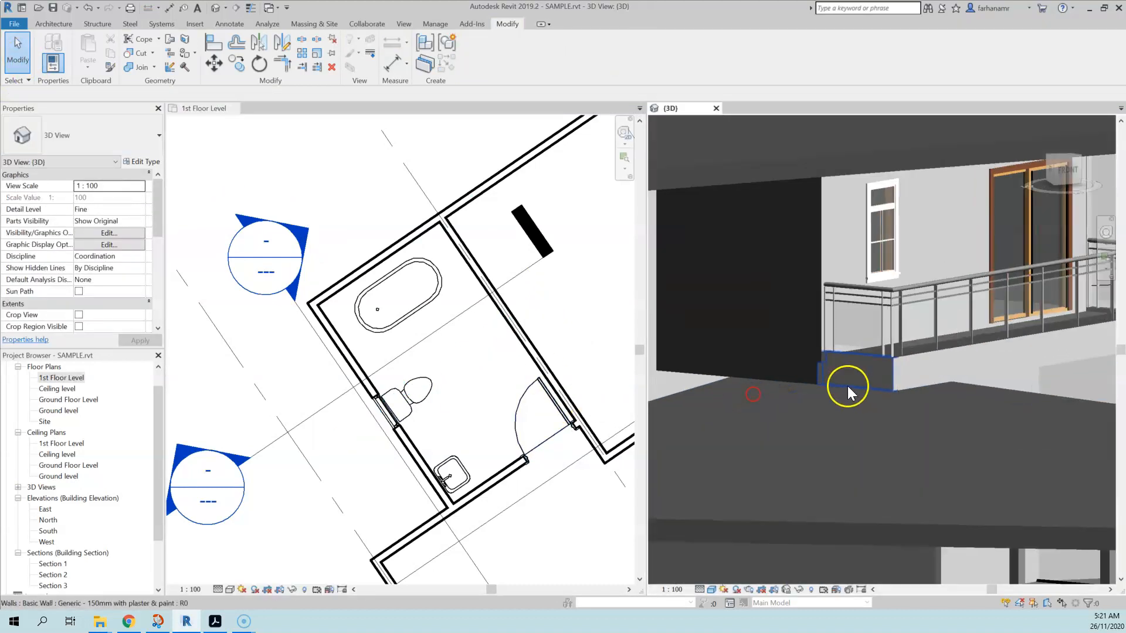
click(779, 359)
click(779, 358)
click(788, 294)
scroll(821, 290, down, 3)
click(953, 469)
shift+middle_drag(959, 397, 962, 433)
drag(860, 341, 932, 479)
key(Escape)
scroll(817, 296, up, 8)
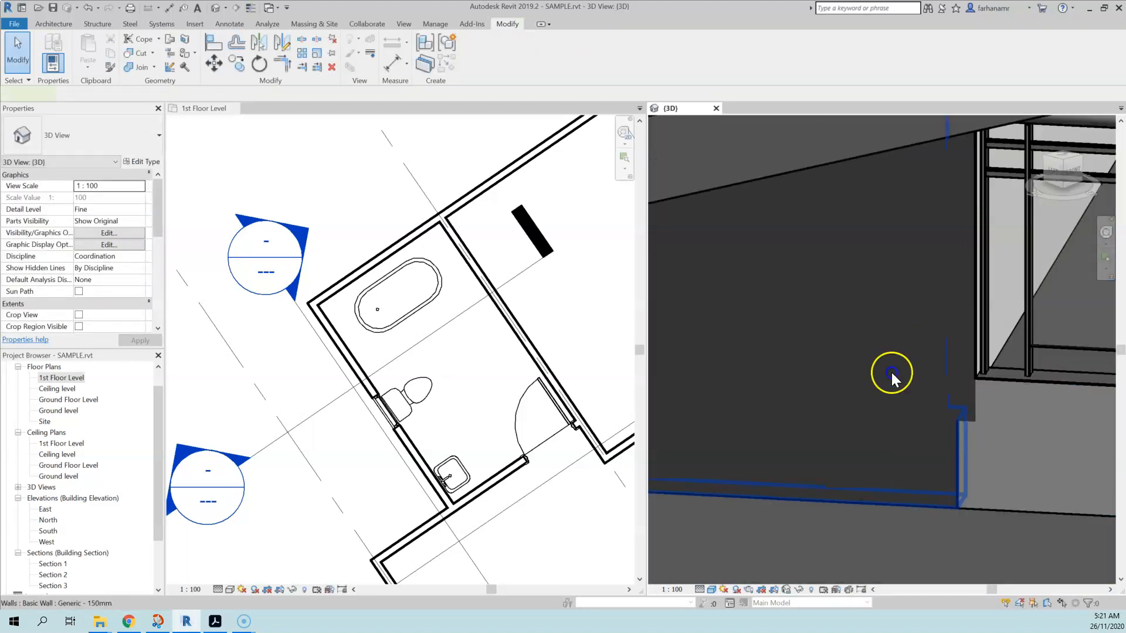
scroll(890, 475, down, 4)
middle_drag(890, 475, 840, 457)
scroll(751, 409, up, 3)
scroll(871, 395, up, 2)
middle_drag(885, 402, 1020, 360)
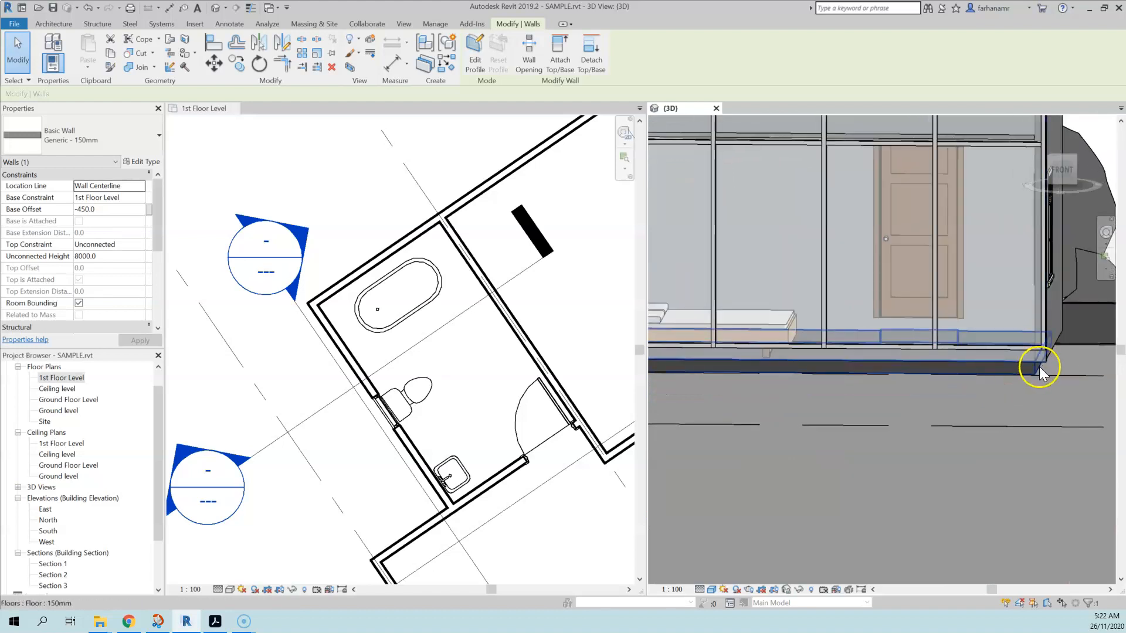
Examine the first-floor slab's exposed edge below the bedroom's curtain wall in plan and in 3D
click(976, 337)
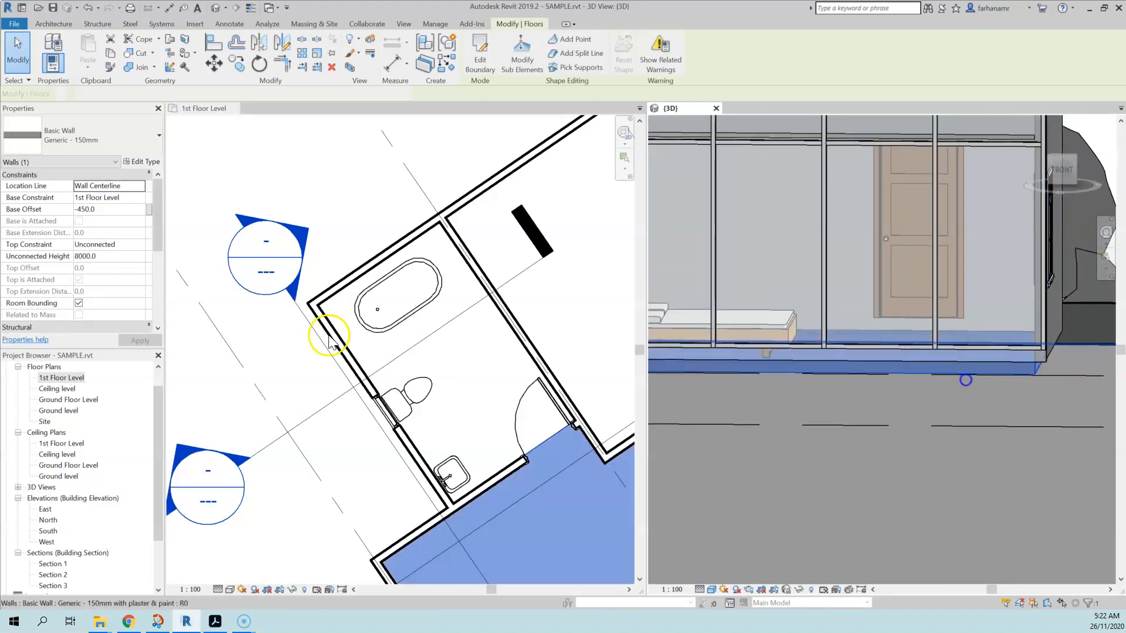
scroll(434, 328, down, 3)
scroll(493, 405, up, 3)
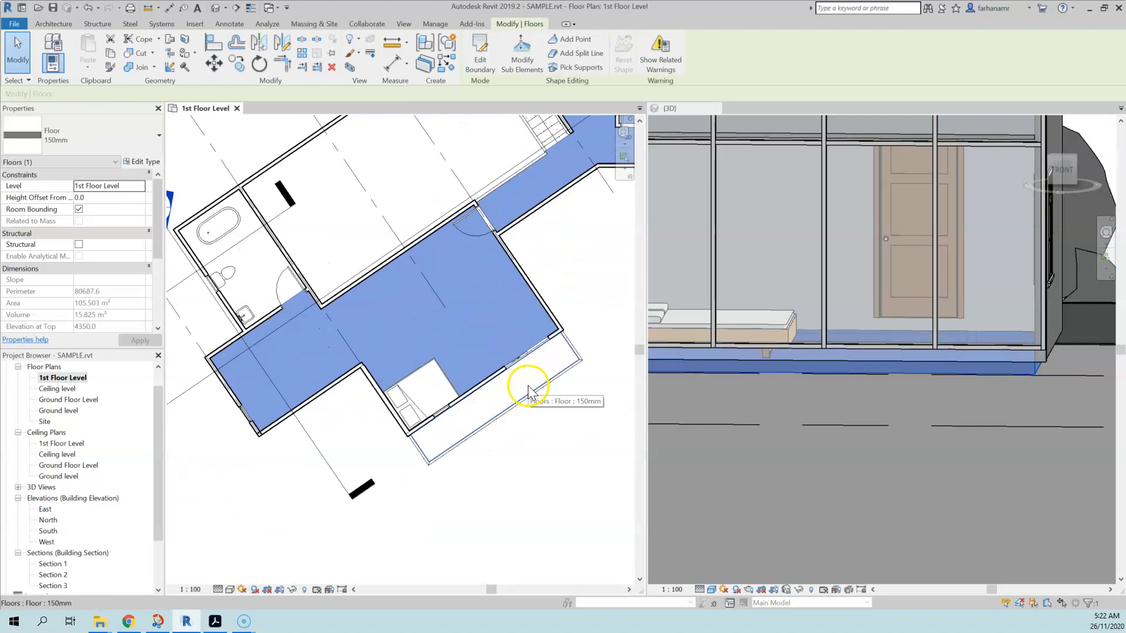
middle_drag(527, 390, 495, 394)
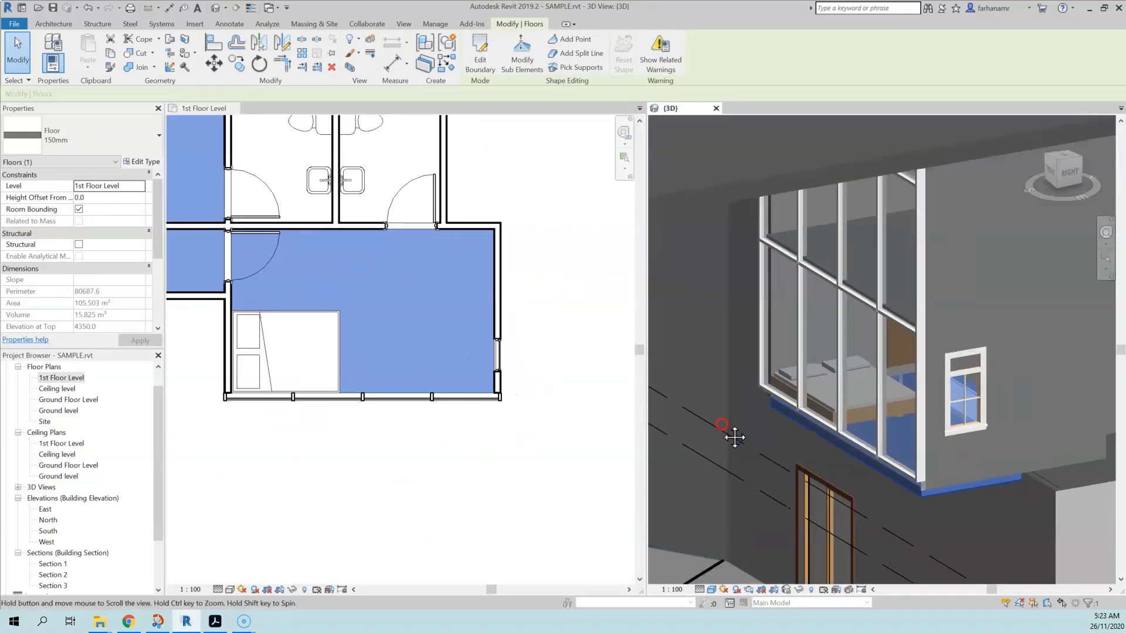
shift+middle_drag(725, 427, 780, 419)
click(1015, 414)
shift+middle_drag(1016, 414, 885, 444)
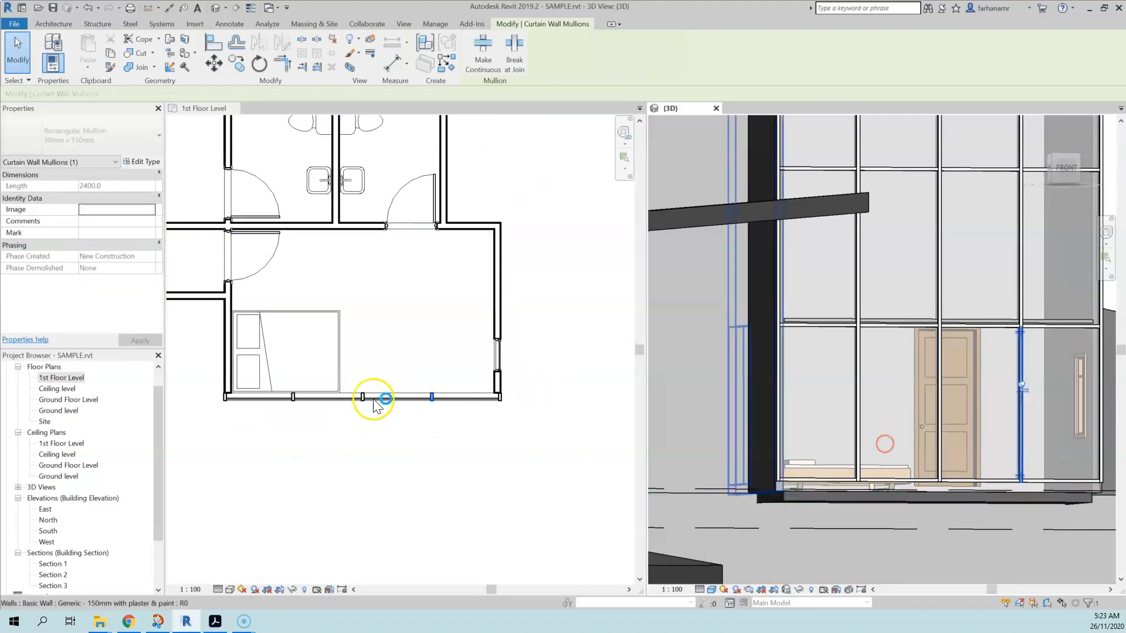
Set the 1st Floor Level plan's underlay base level to Ground level
click(246, 459)
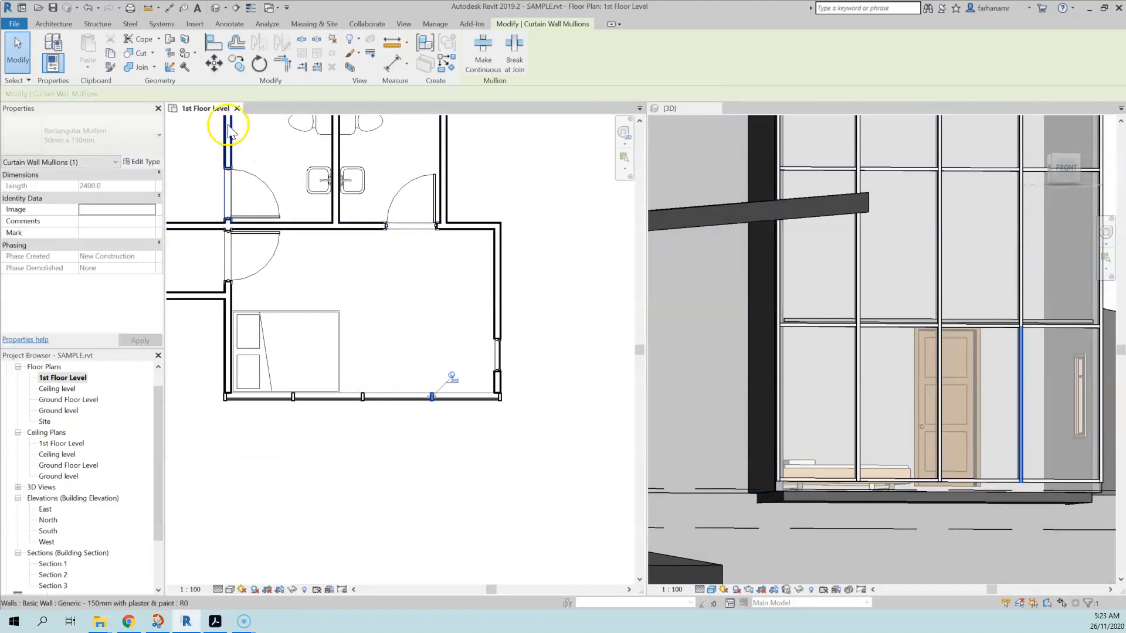
click(523, 196)
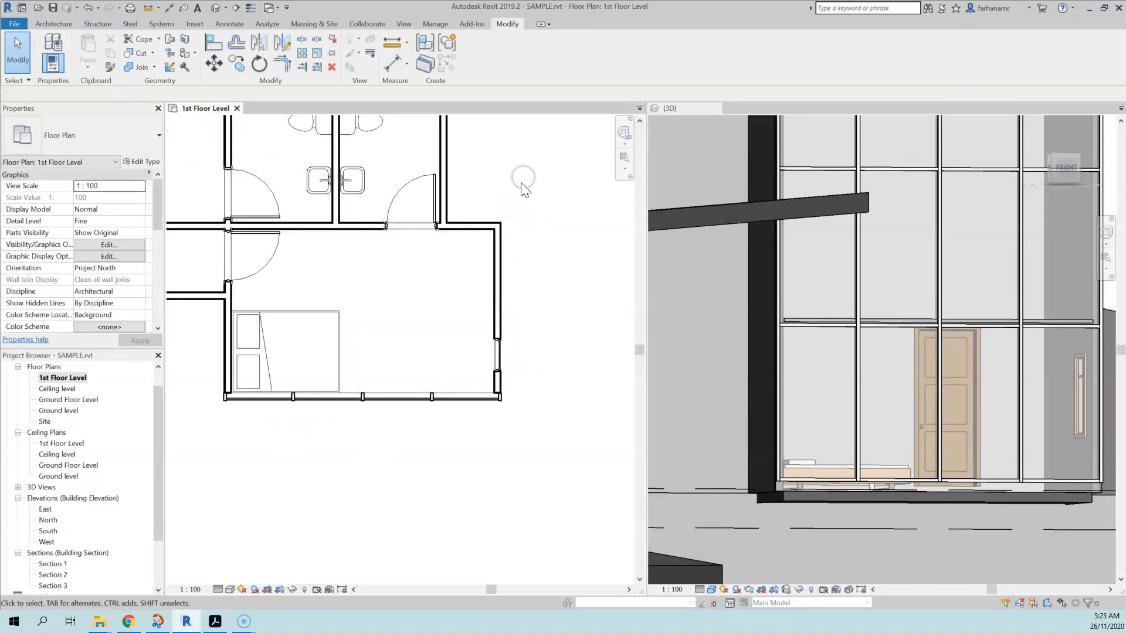
scroll(133, 235, down, 4)
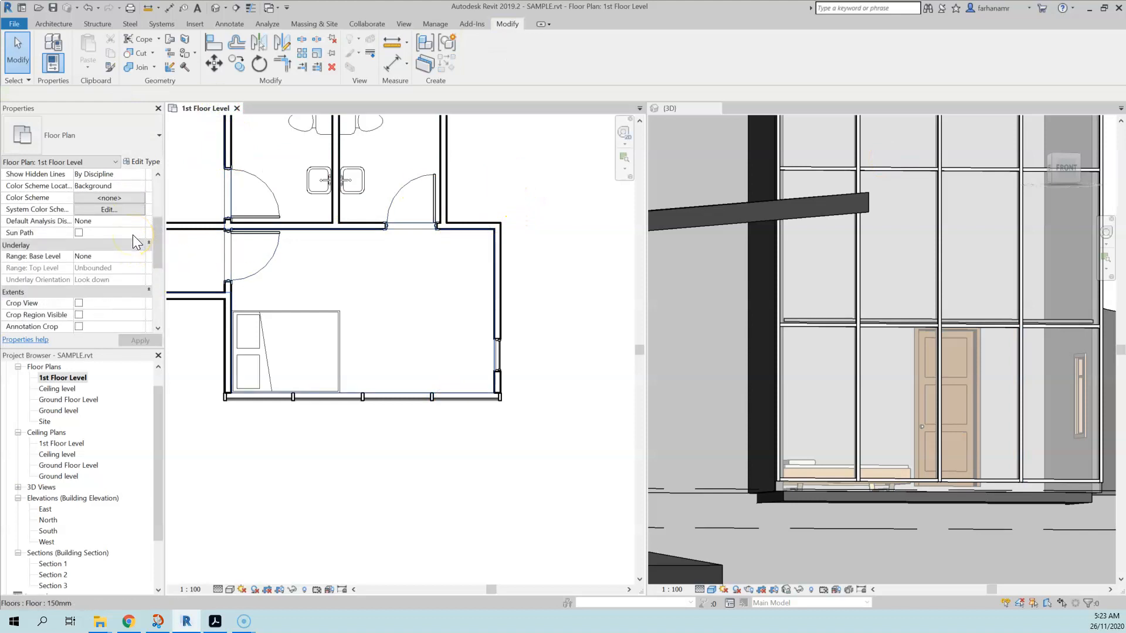
click(100, 255)
click(139, 256)
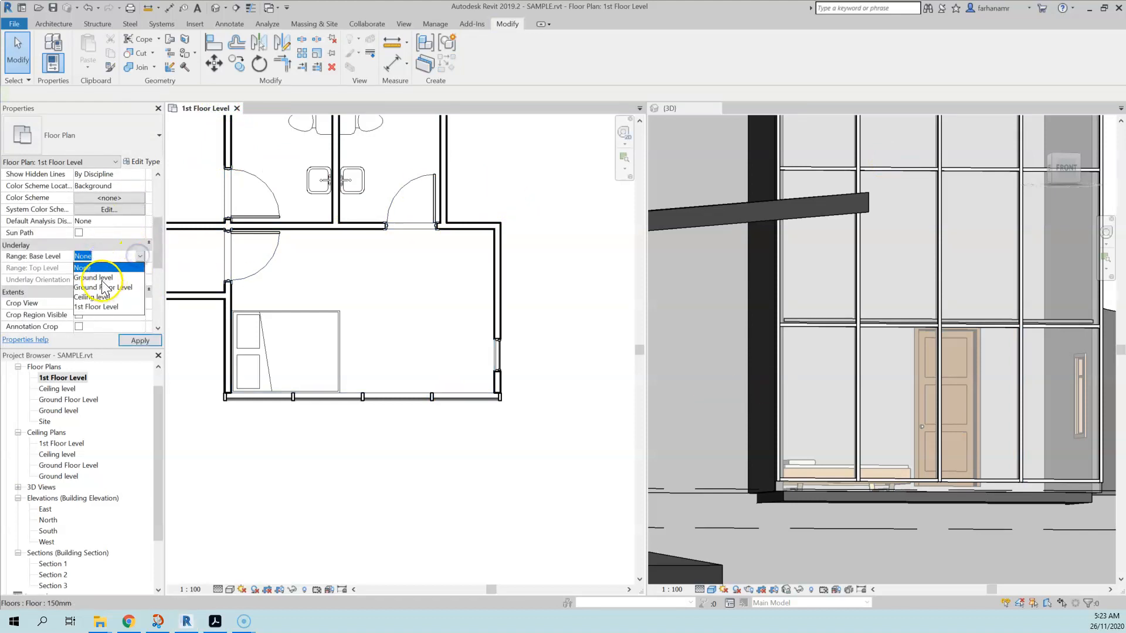
click(101, 279)
middle_drag(546, 341, 595, 331)
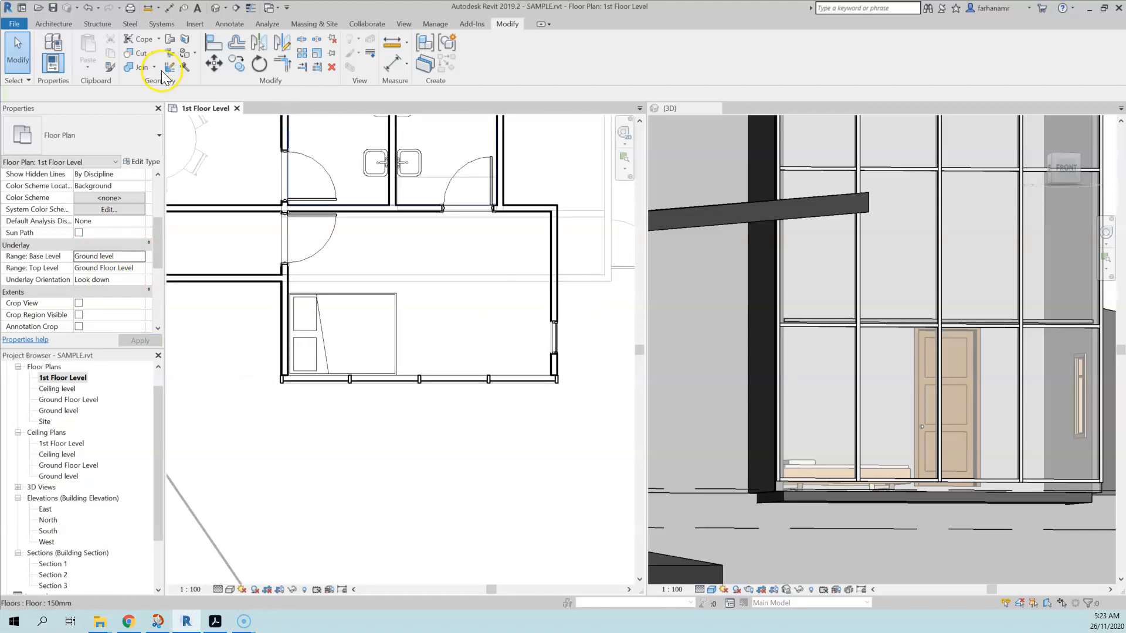
Start placing a Generic - 150mm with plaster & paint wall in the 1st Floor Level plan and check its constraints
click(59, 23)
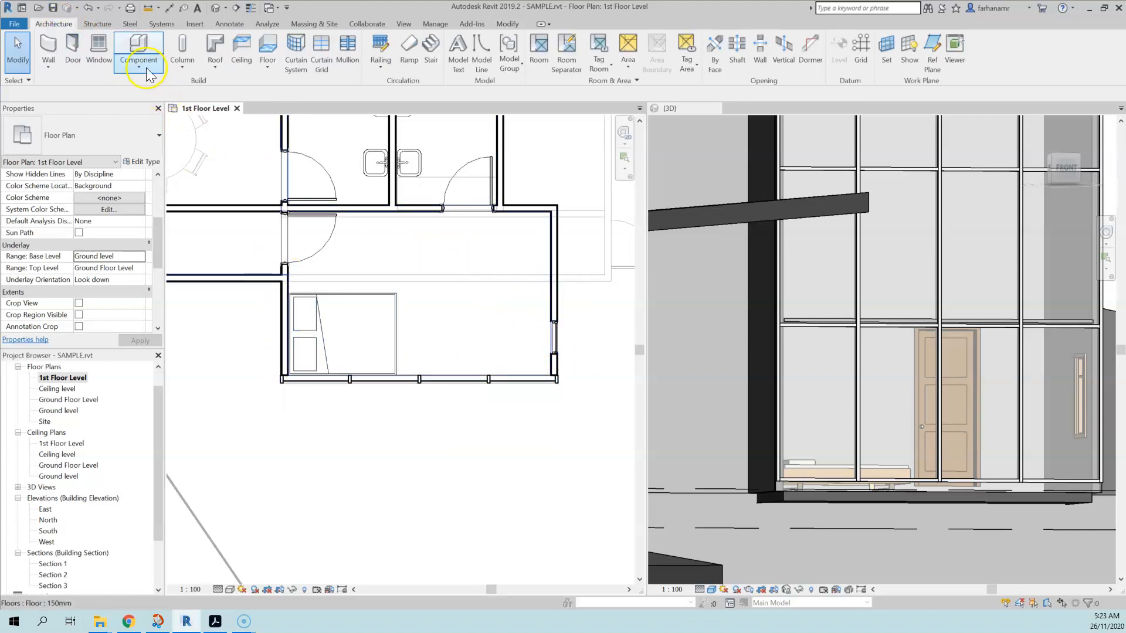
click(52, 47)
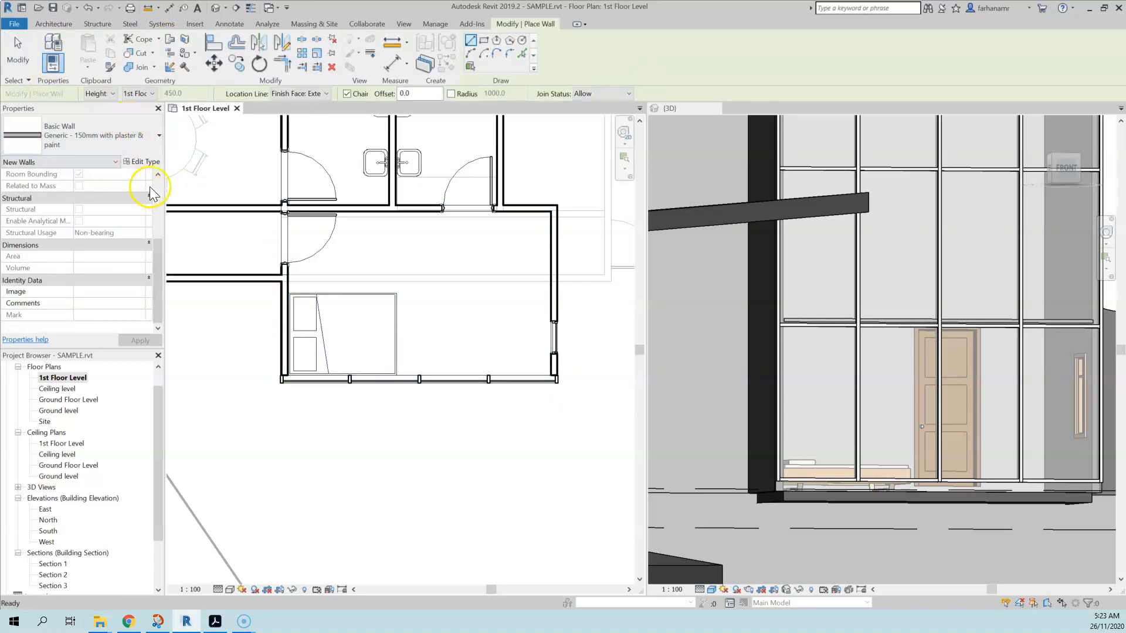
scroll(131, 249, up, 4)
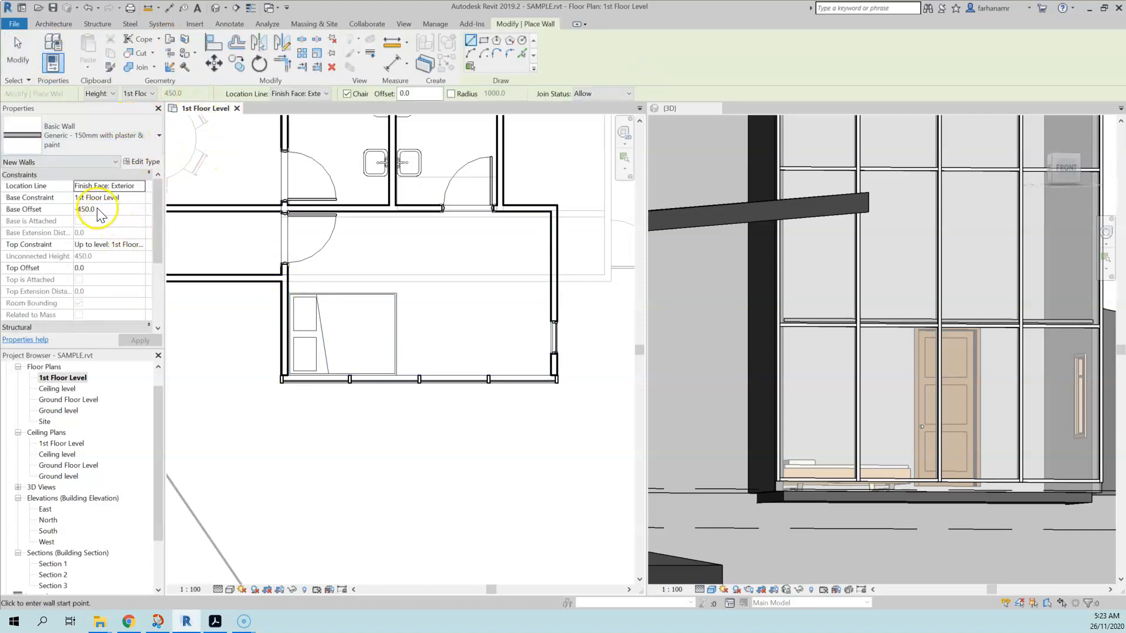
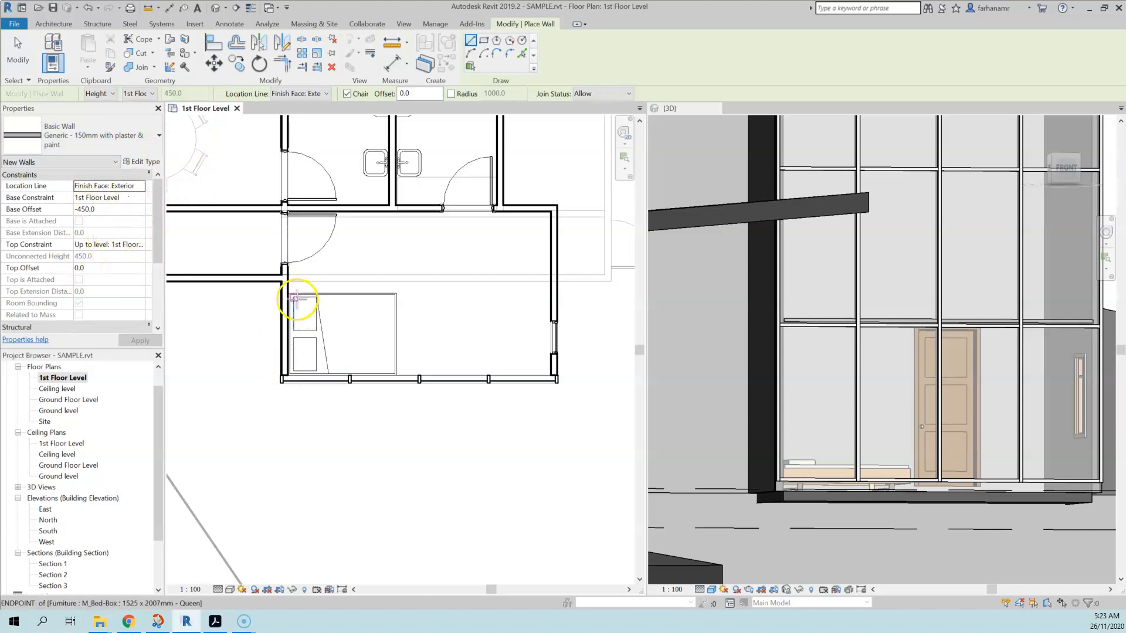
scroll(298, 299, up, 6)
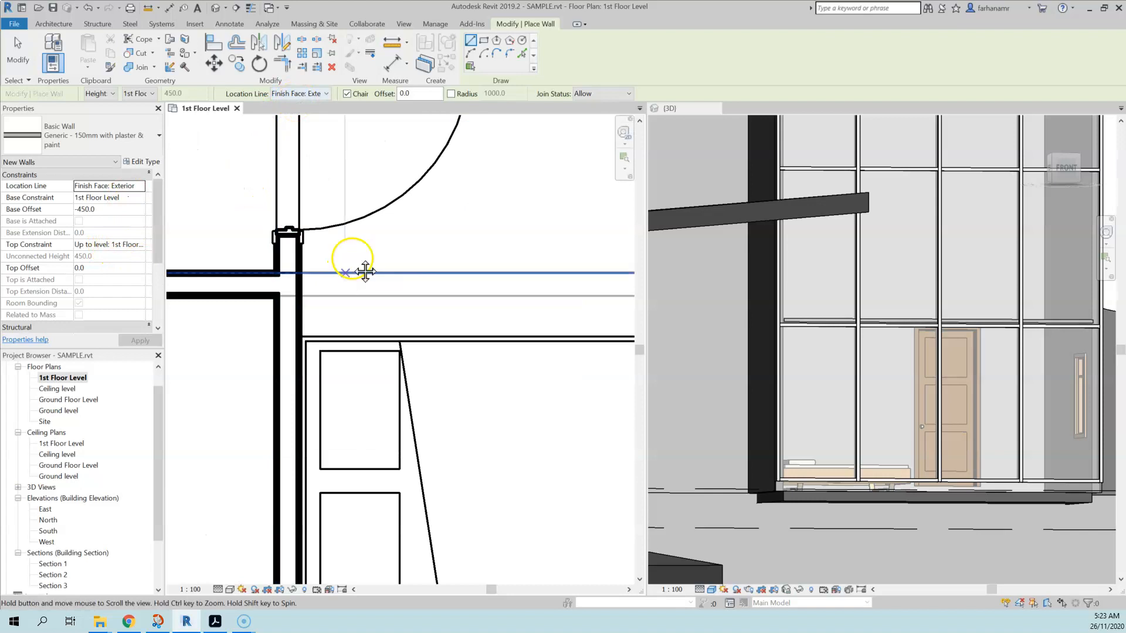
middle_drag(365, 271, 397, 191)
click(308, 215)
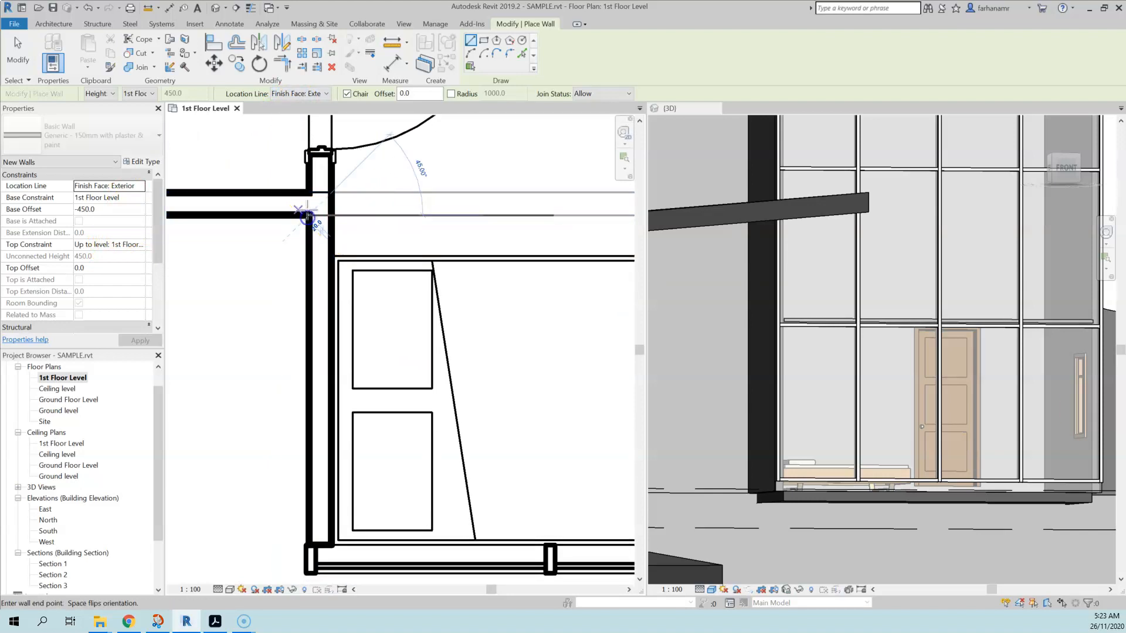
scroll(308, 216, down, 2)
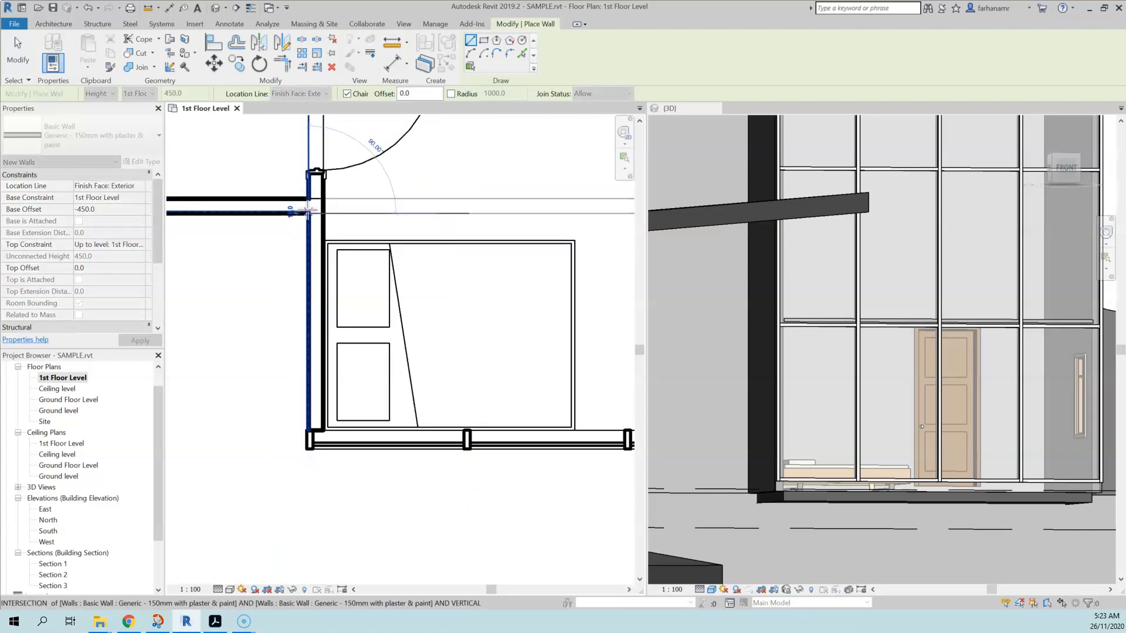
click(308, 212)
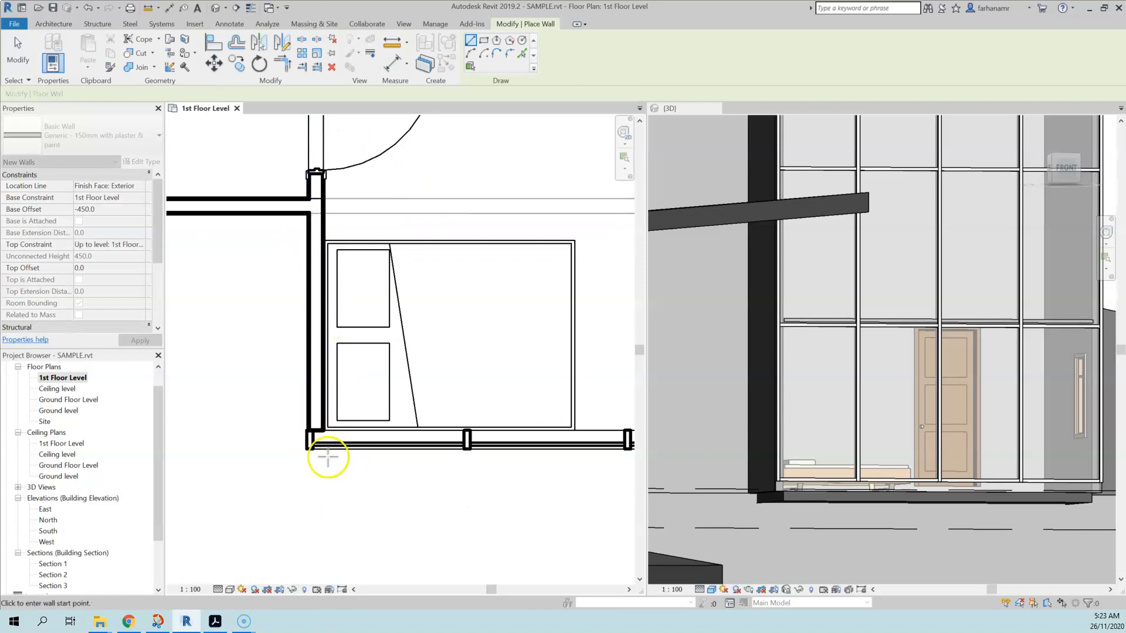
Draw a slab edge wall along the outer face of the bedroom's curtain wall, from one end mullion's outer corner to the other's
scroll(375, 422, up, 3)
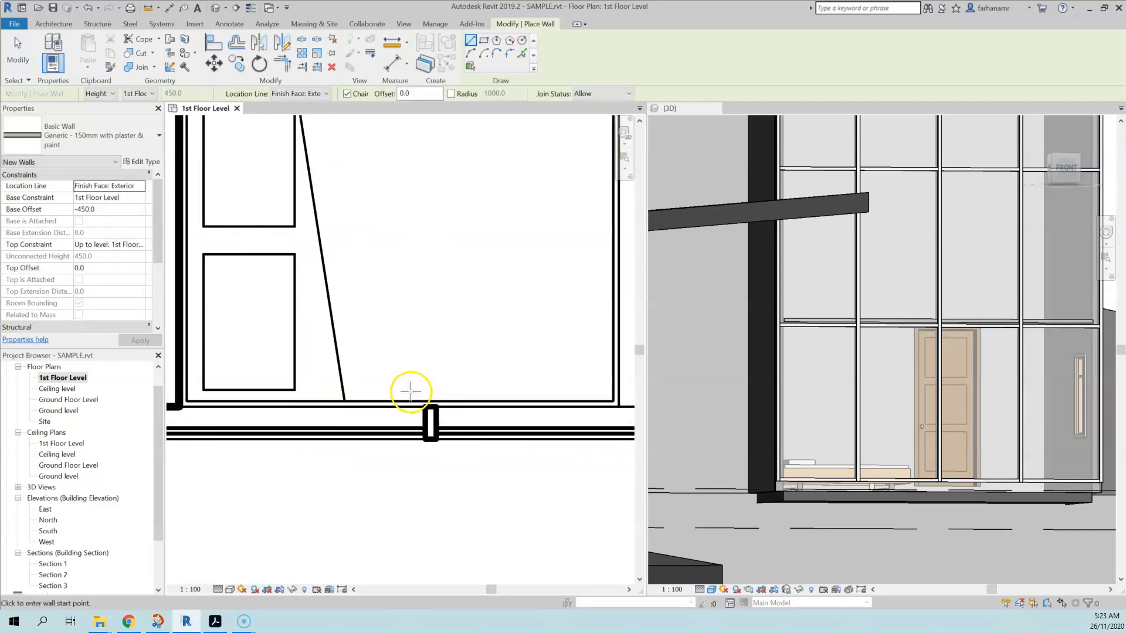
scroll(411, 391, down, 1)
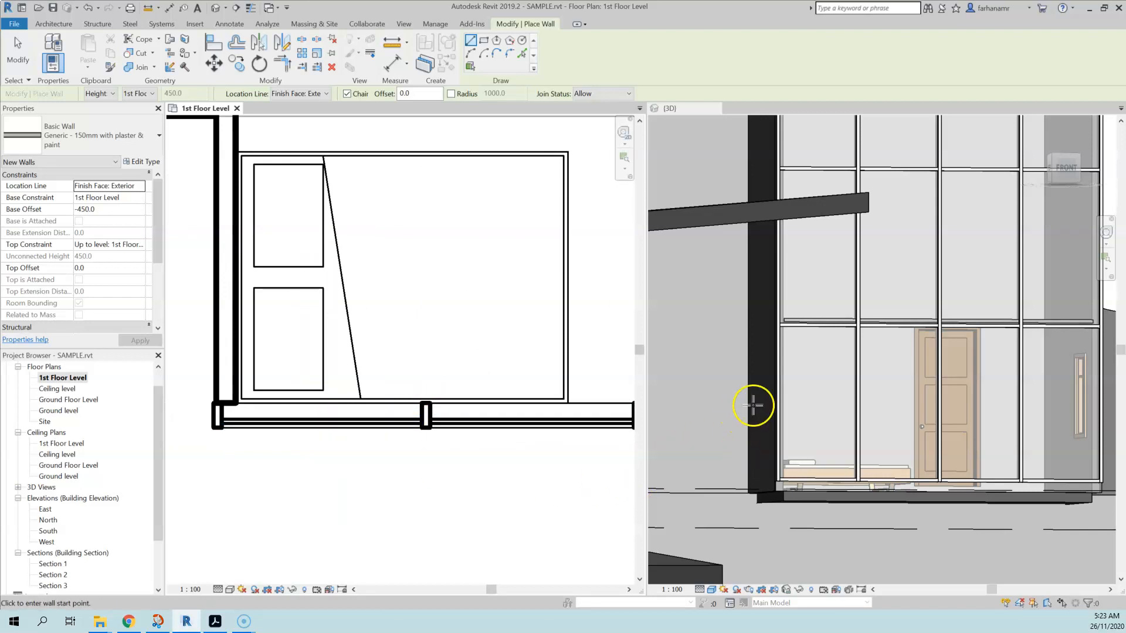
scroll(248, 435, up, 1)
middle_drag(243, 417, 276, 402)
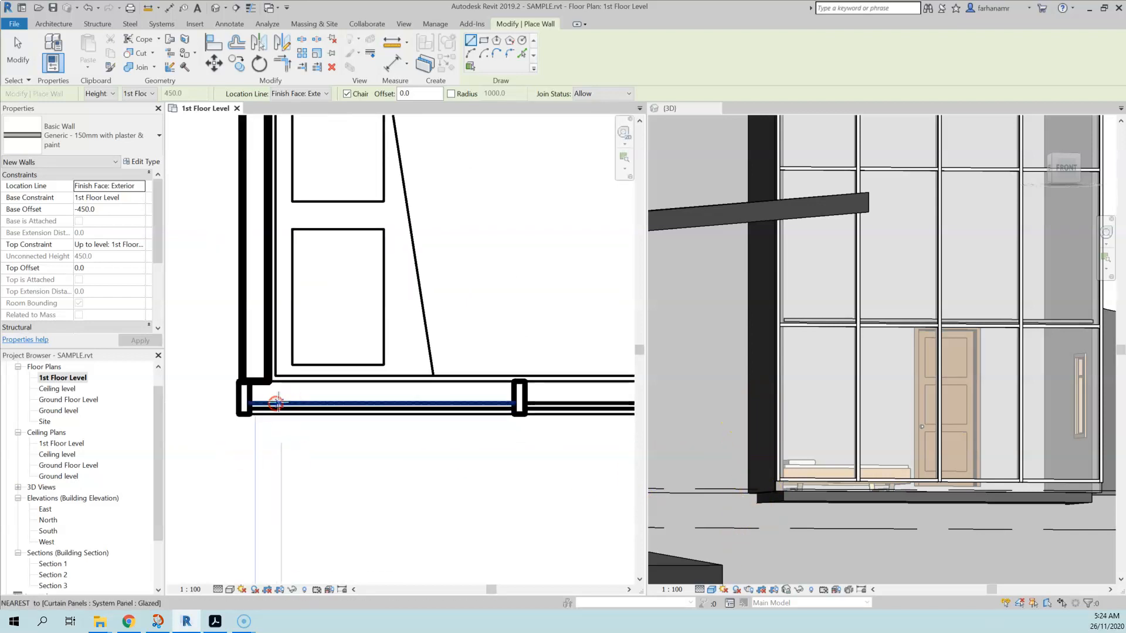
click(239, 414)
scroll(240, 414, down, 4)
middle_drag(527, 421, 422, 410)
scroll(434, 421, up, 4)
click(434, 423)
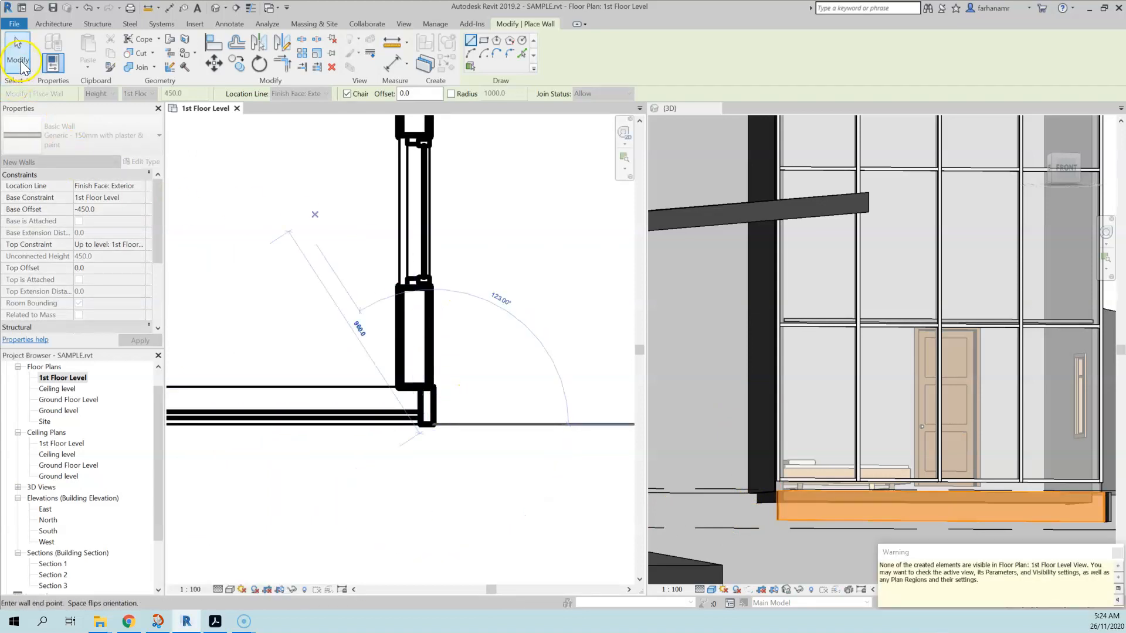
click(18, 59)
Examine the new front slab edge wall and the uncovered slab edge beside it in 3D and plan
click(774, 487)
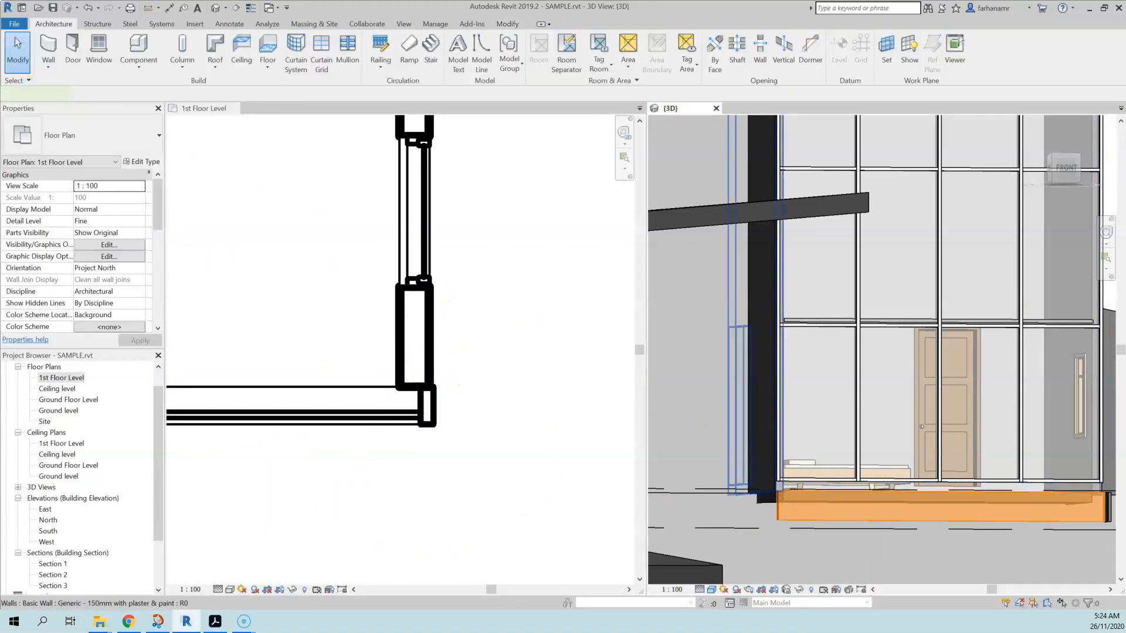
click(966, 502)
shift+middle_drag(997, 517, 871, 459)
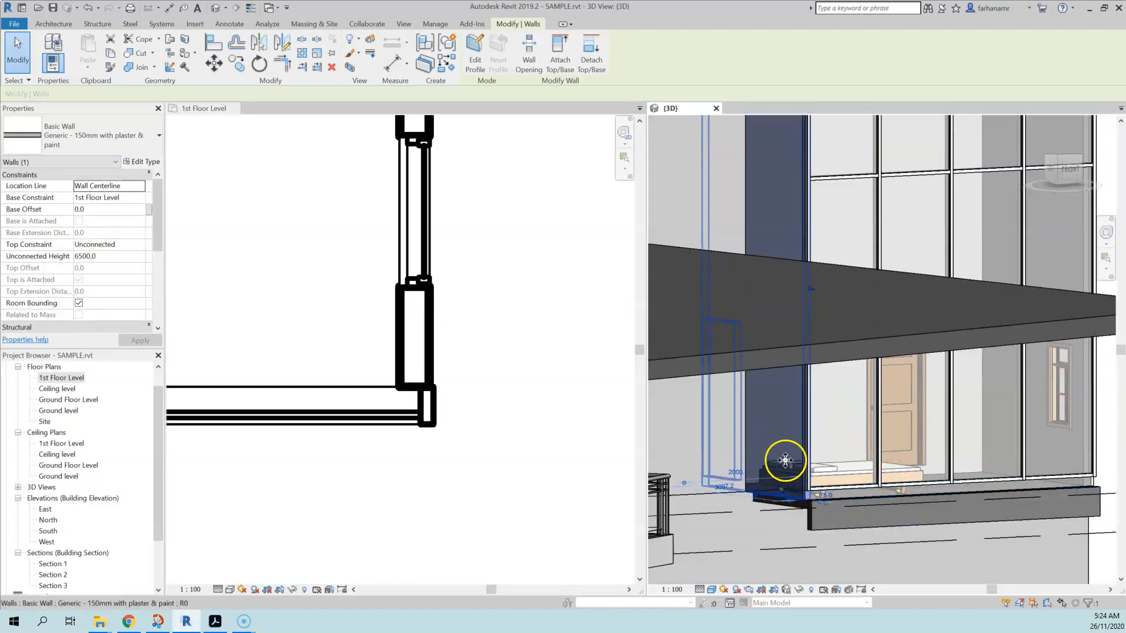
click(405, 479)
click(554, 502)
scroll(508, 448, down, 3)
scroll(410, 435, down, 2)
middle_drag(501, 415, 453, 395)
Draw a Generic - 150mm slab edge wall with -450 base offset along the bedroom's left exterior face, between the adjoining wall's corner and the curtain wall corner
click(214, 305)
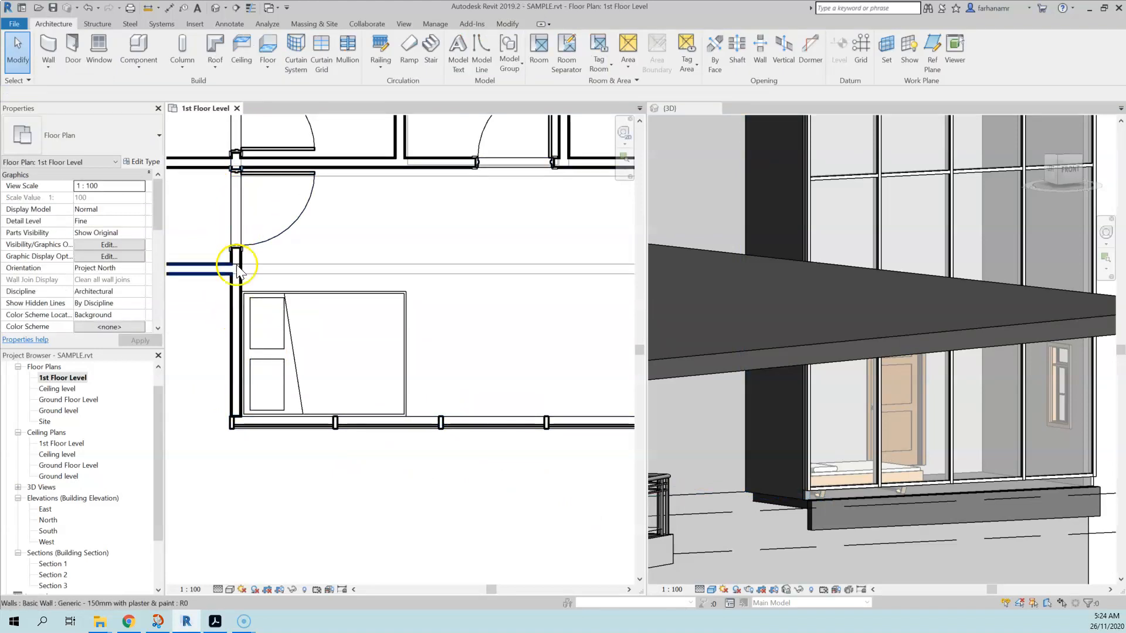
click(239, 296)
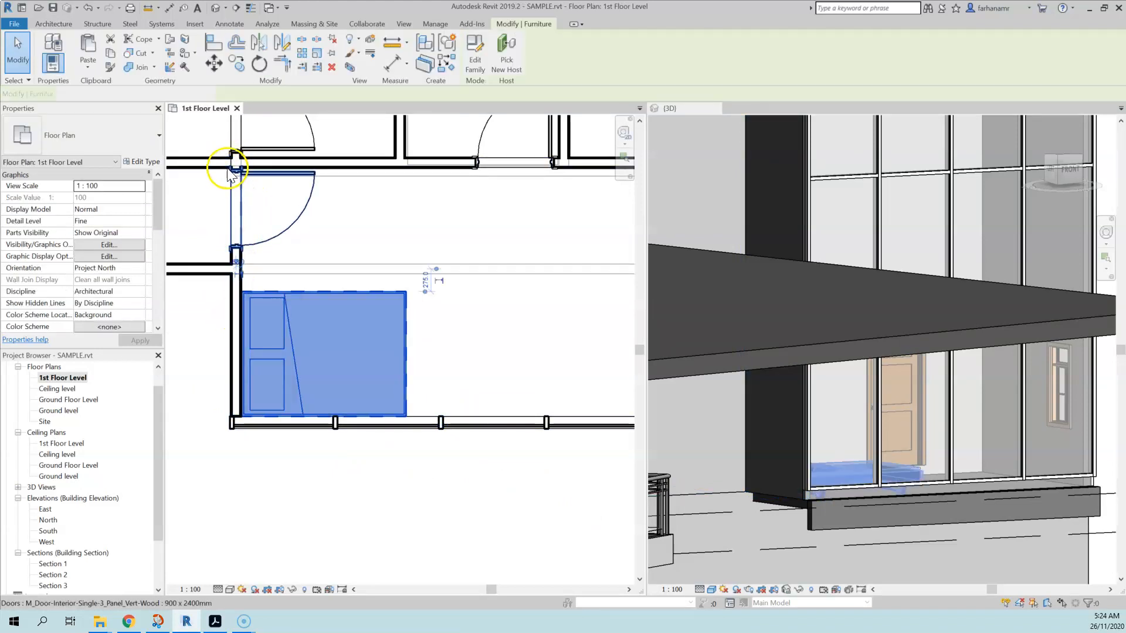
click(207, 338)
middle_drag(306, 325, 363, 342)
scroll(377, 343, up, 2)
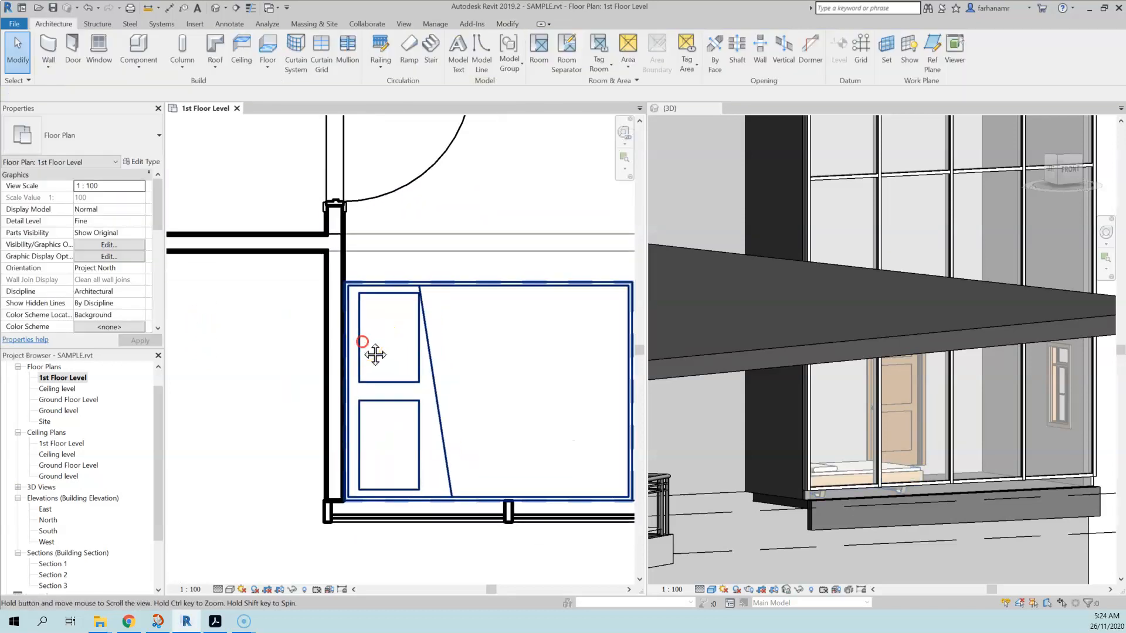
click(47, 48)
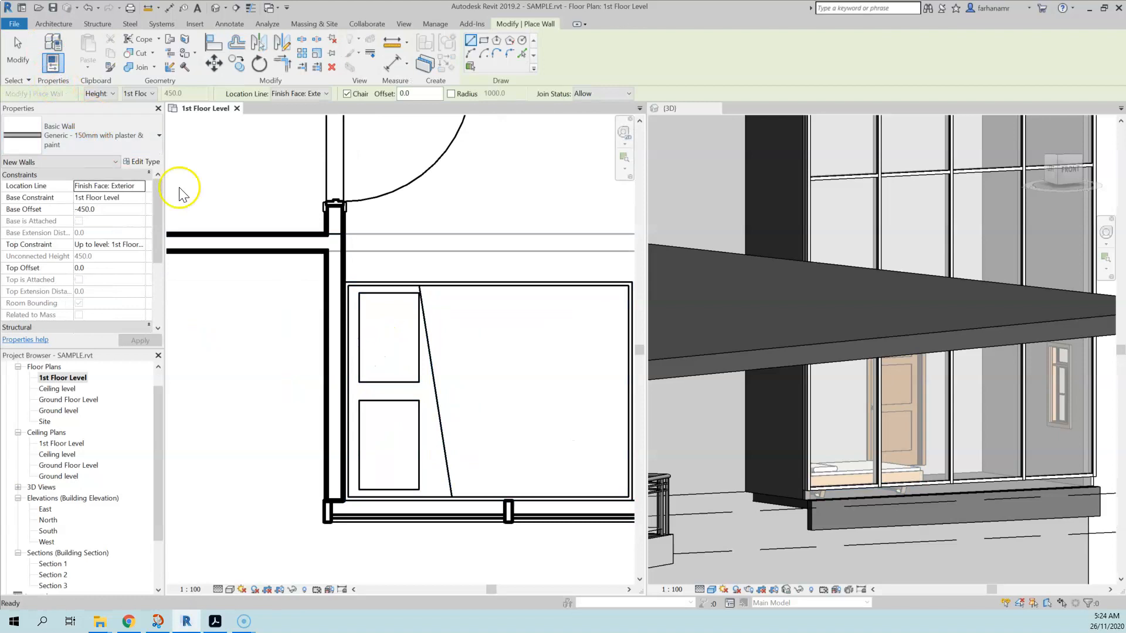
click(326, 250)
middle_drag(574, 405, 302, 410)
key(Escape)
key(Escape)
Draw a matching slab edge wall along the bedroom's right exterior face, between the ground-floor wall intersection and the curtain wall corner
middle_drag(597, 417, 329, 407)
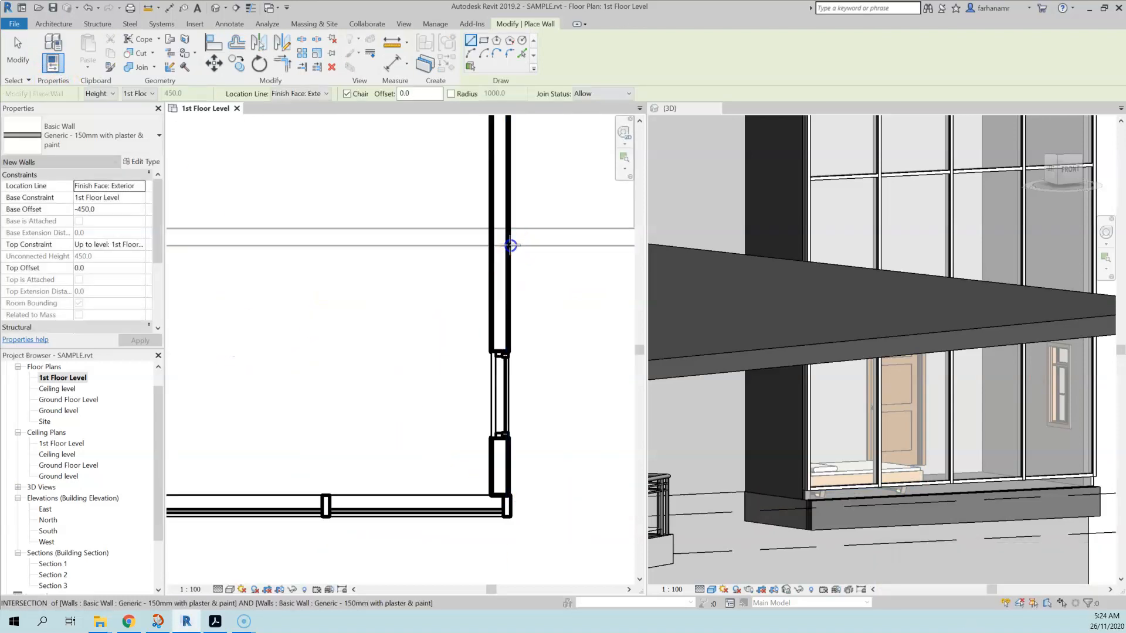
click(508, 246)
key(Escape)
key(Escape)
Turn on thin lines and compare the left slab edge wall with the exterior wall layers in plan
scroll(766, 406, up, 5)
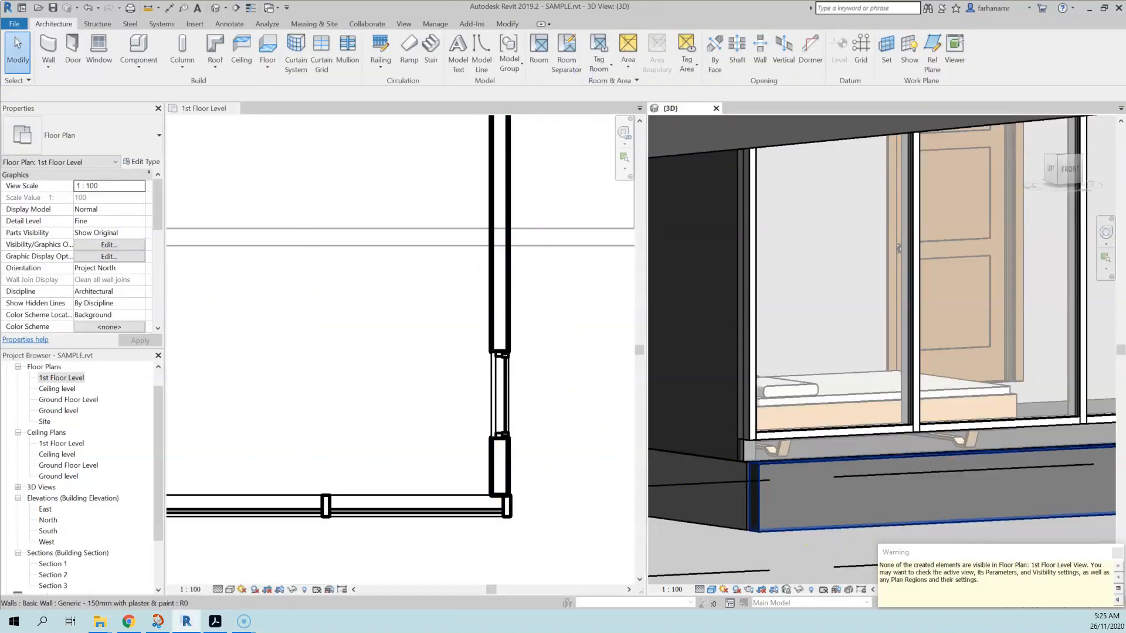
click(769, 510)
scroll(344, 397, up, 5)
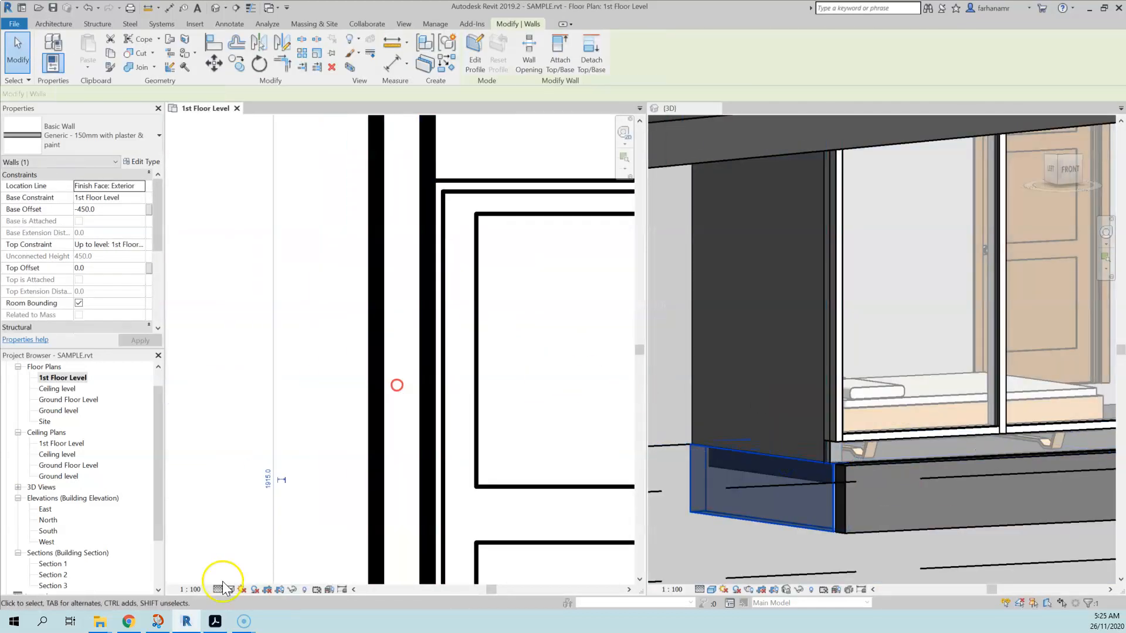
click(322, 201)
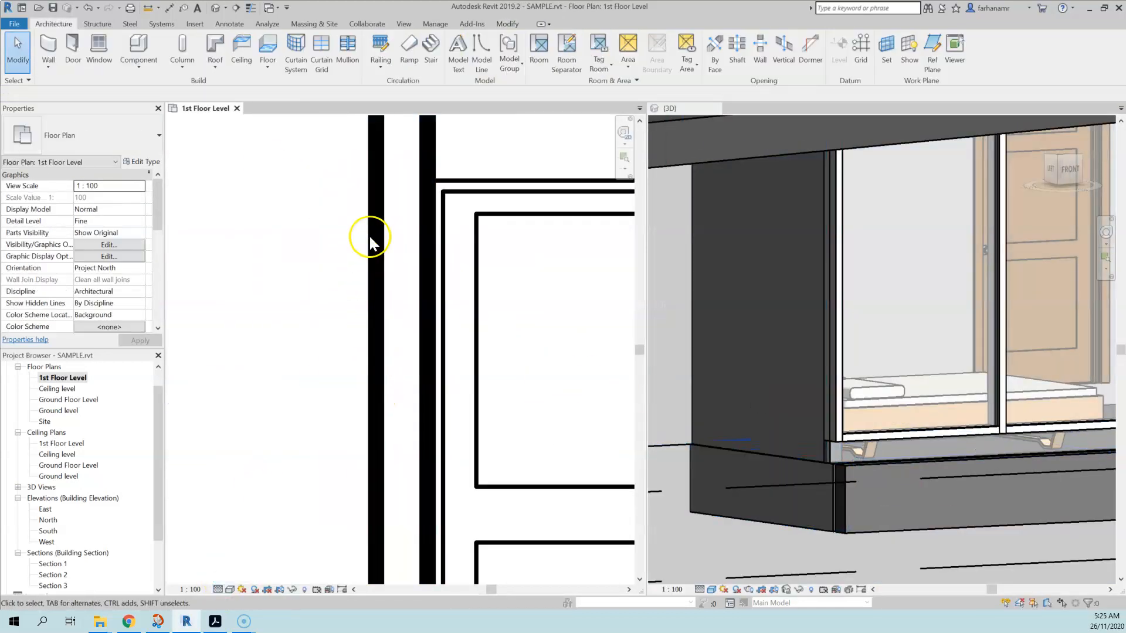
click(251, 8)
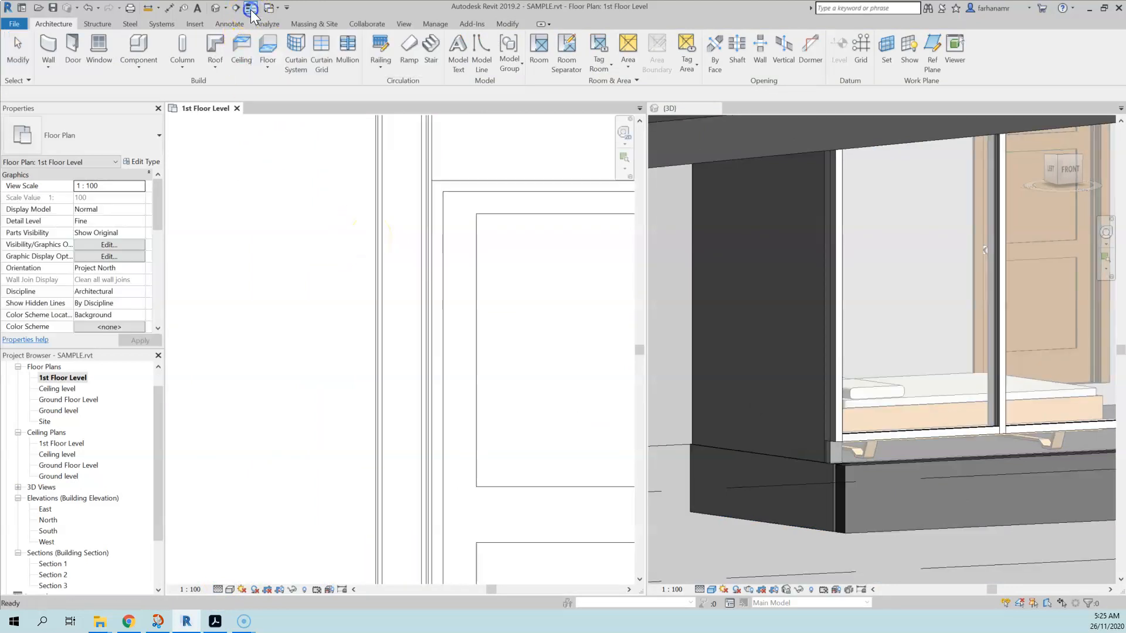
middle_drag(402, 442, 383, 229)
scroll(363, 367, up, 5)
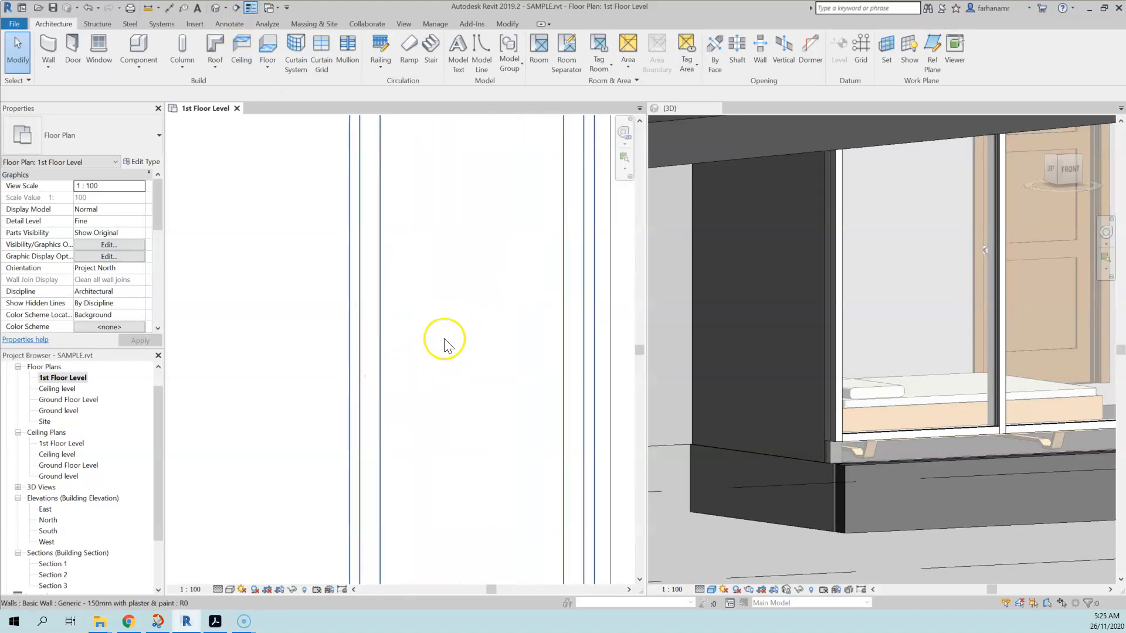
scroll(414, 319, down, 4)
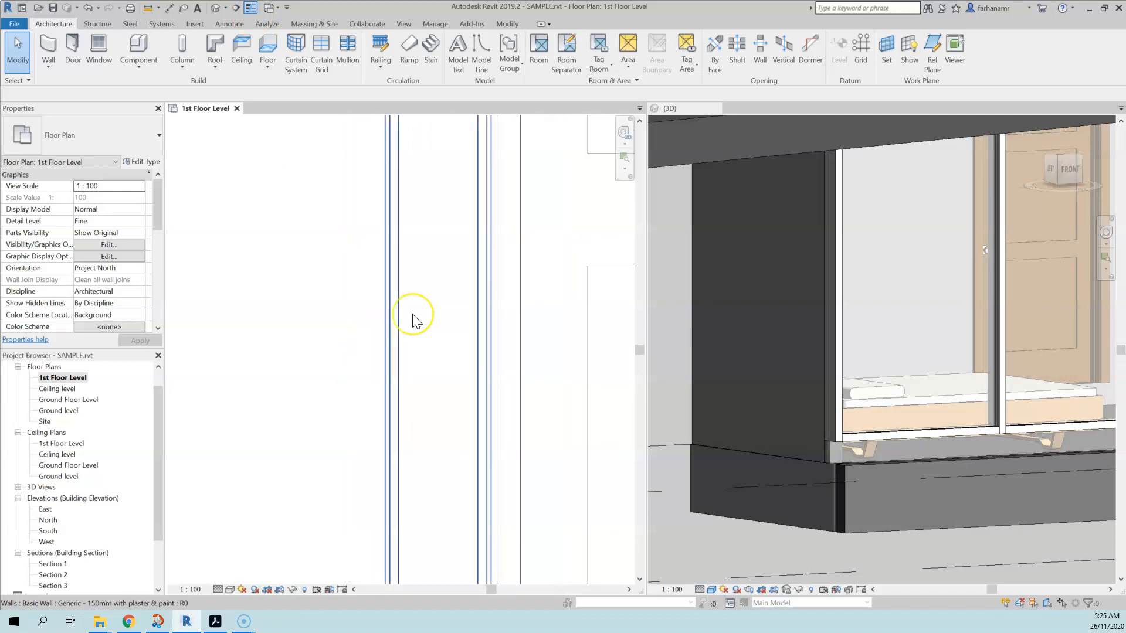
scroll(432, 455, up, 4)
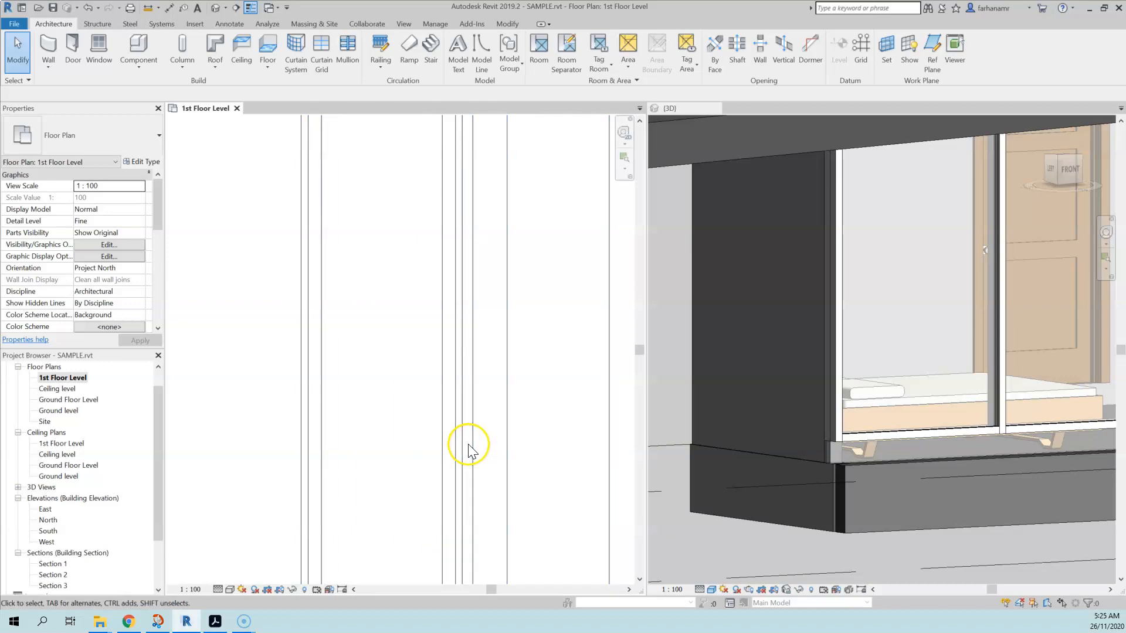
Examine how the left slab edge wall meets the front edge wall and the exterior wall above at their corner
click(762, 494)
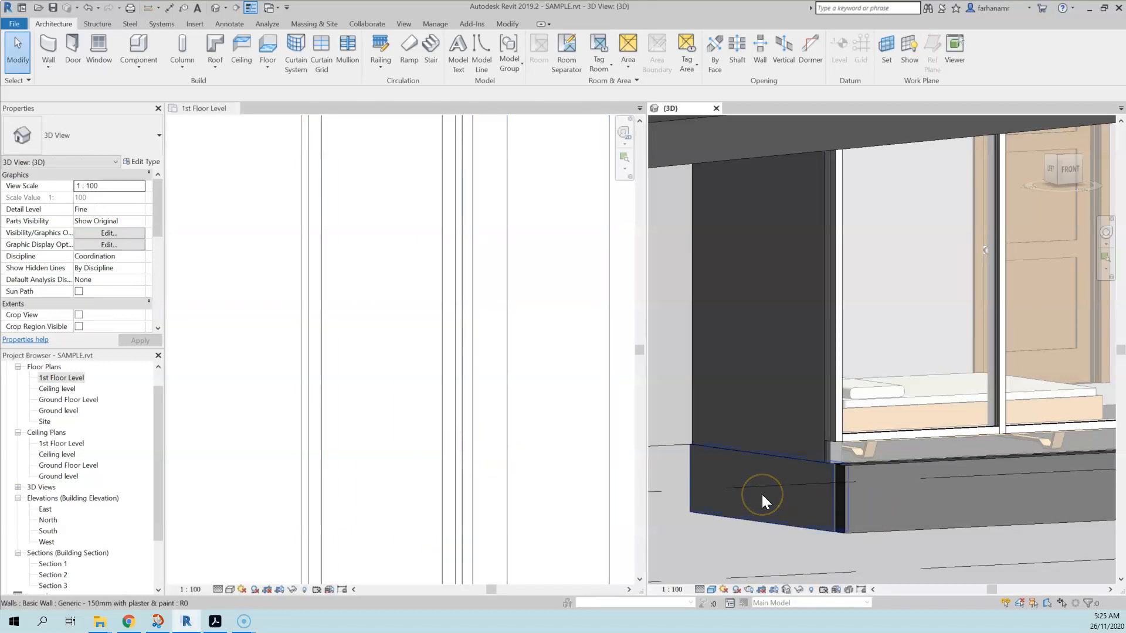
click(717, 469)
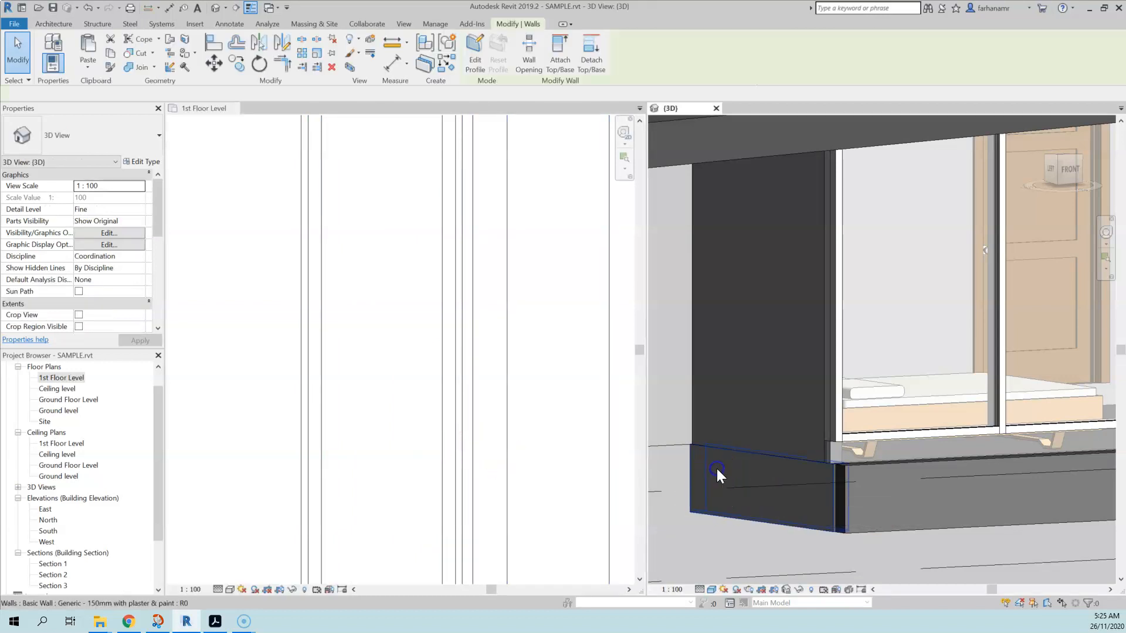
scroll(340, 359, up, 3)
scroll(340, 358, down, 1)
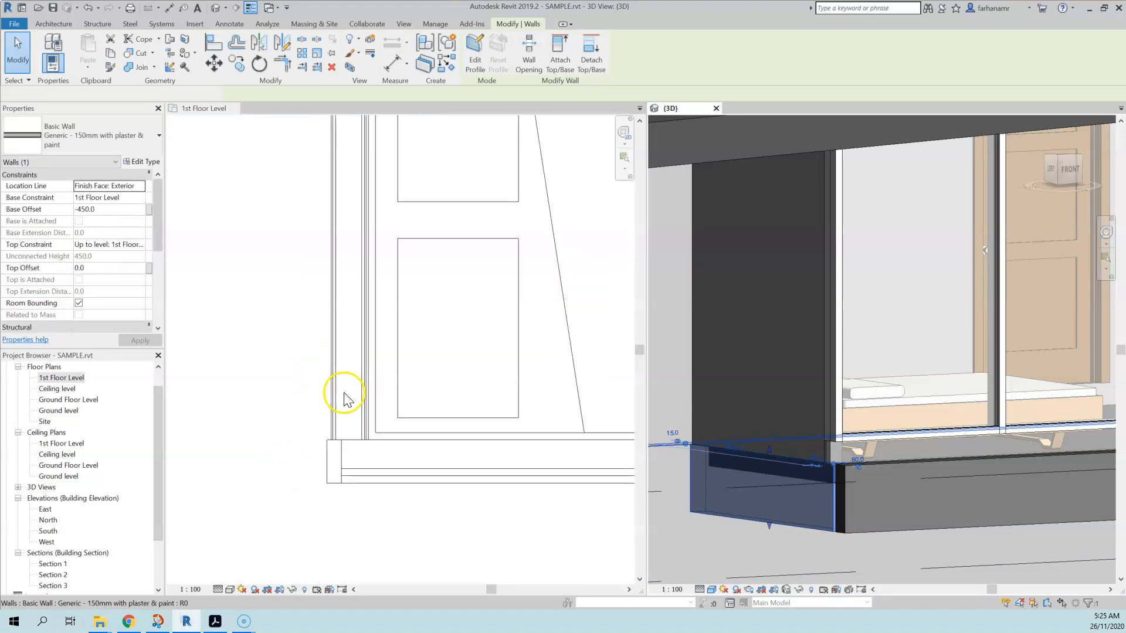
click(365, 500)
middle_drag(364, 310, 371, 335)
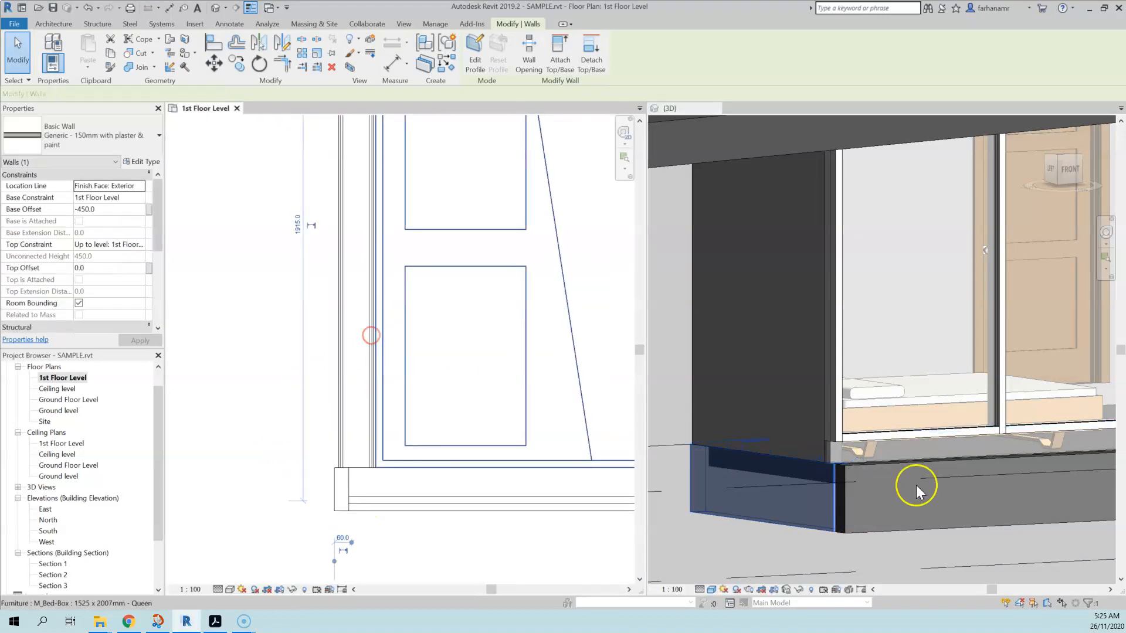
scroll(817, 476, up, 4)
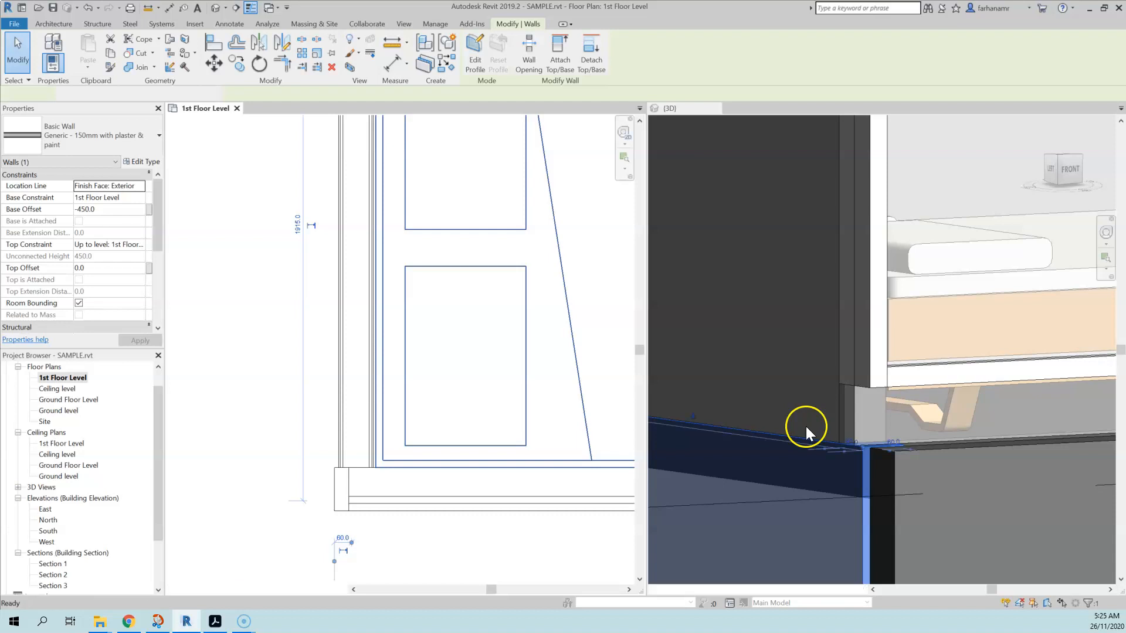
scroll(813, 458, up, 3)
middle_drag(829, 492, 1000, 515)
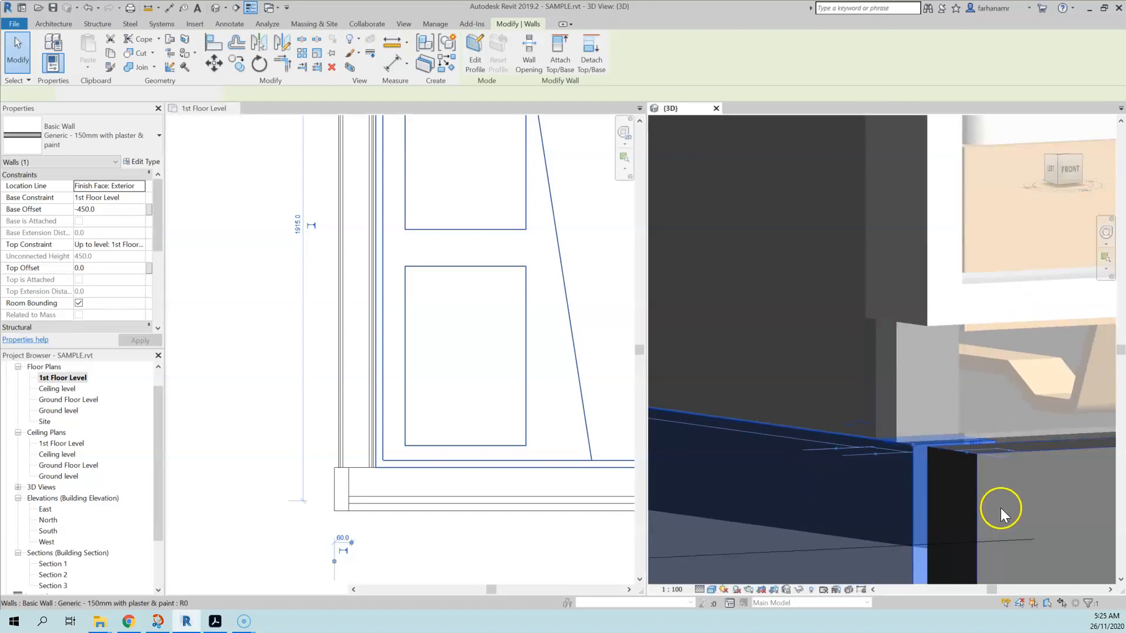
click(1000, 508)
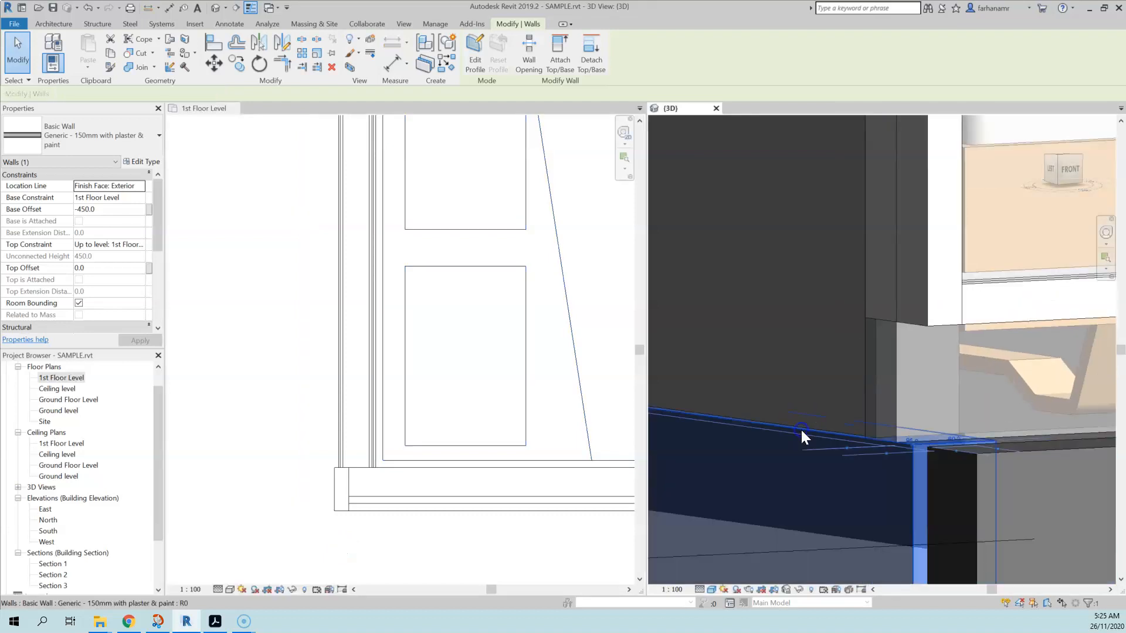
Try to align the front slab edge wall's outer face with the bottom edge of the curtain wall mass
key(a)
key(l)
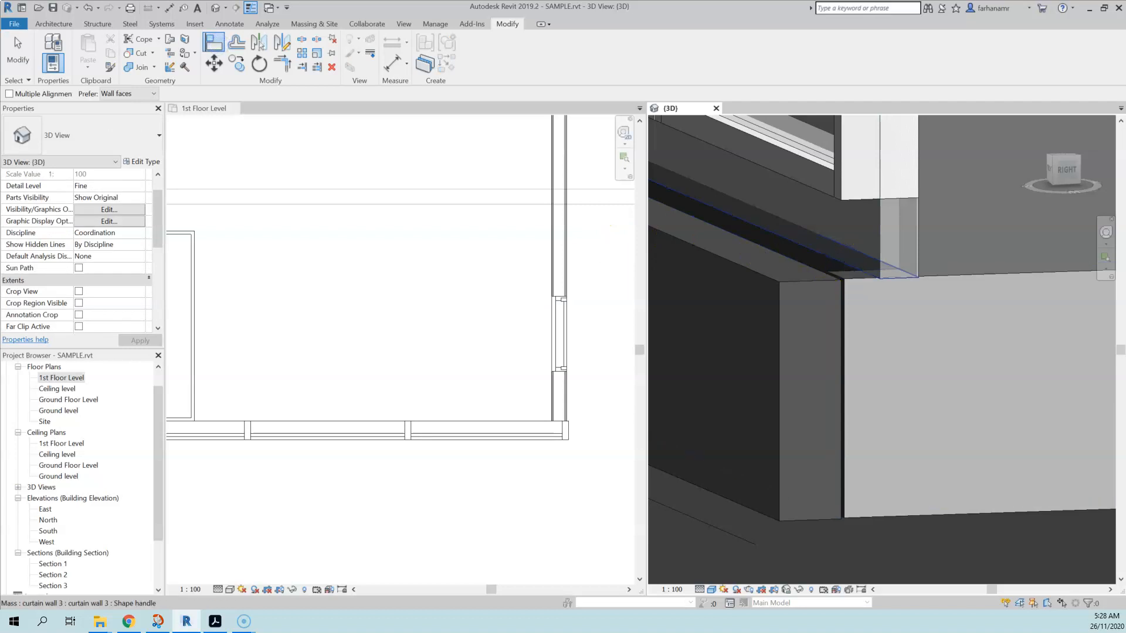
click(845, 262)
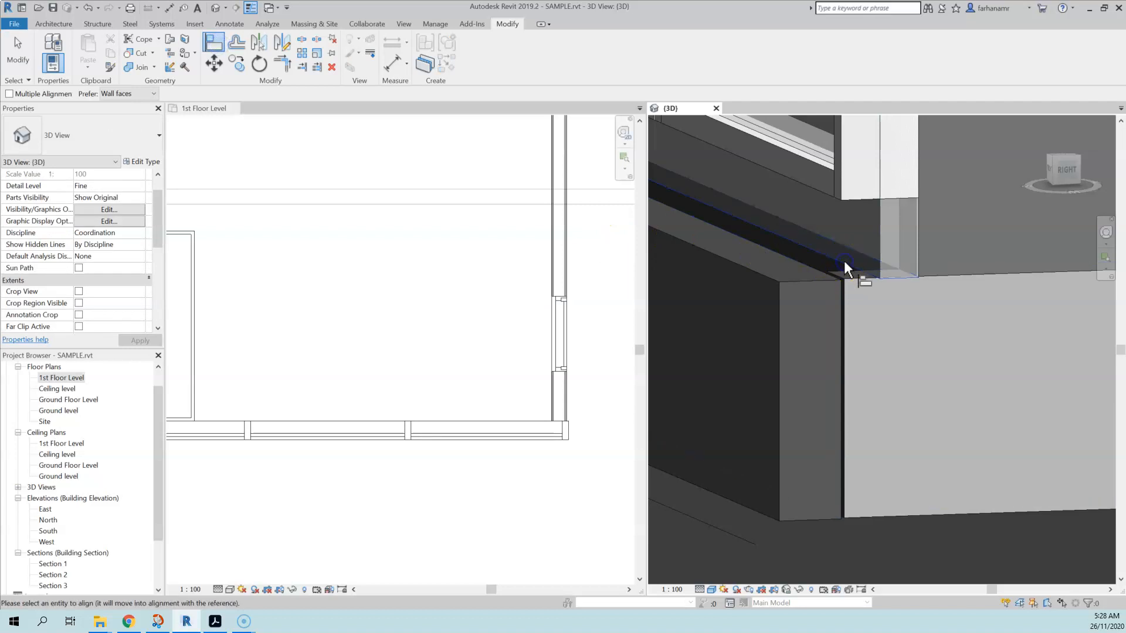
click(770, 282)
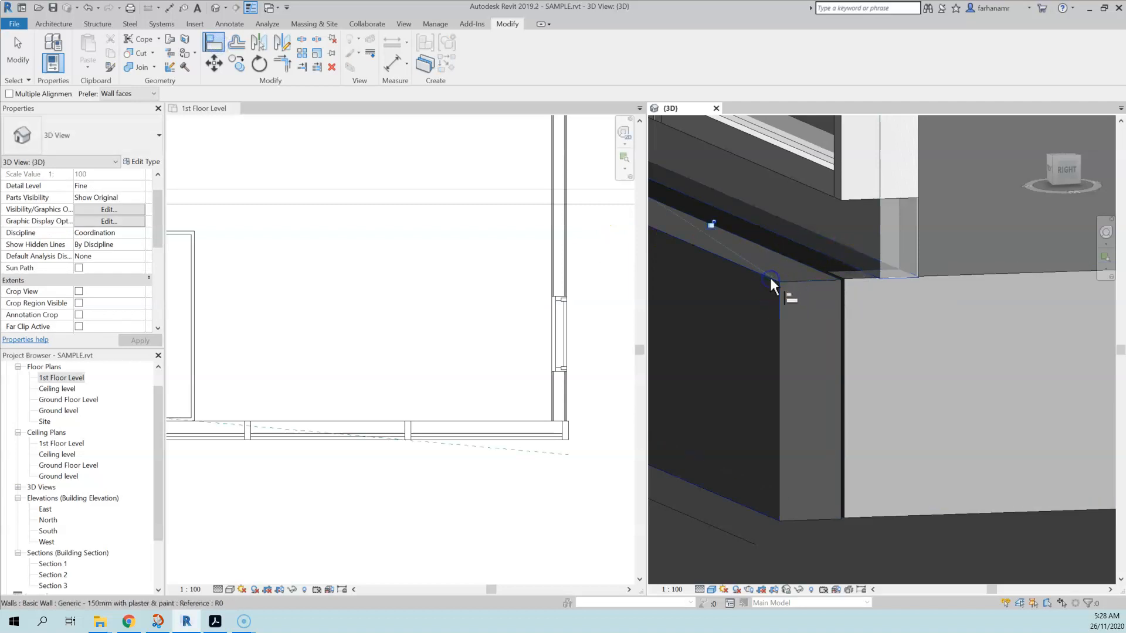
key(Escape)
key(Escape)
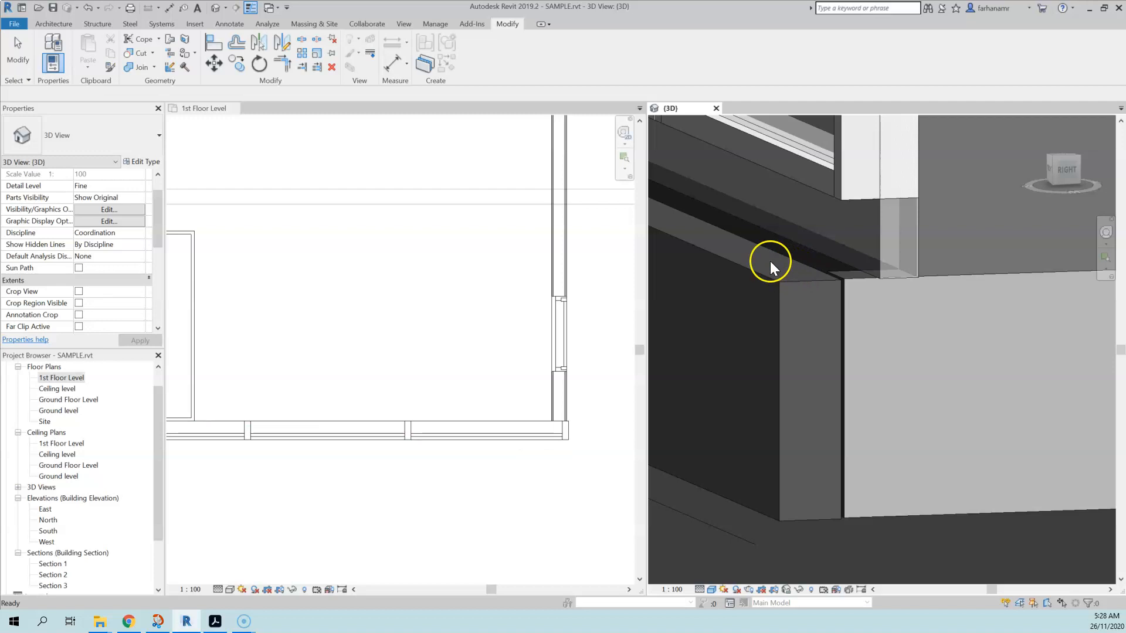
Align the front slab edge wall's outer face with the front face of the curtain wall mass
click(871, 237)
click(769, 294)
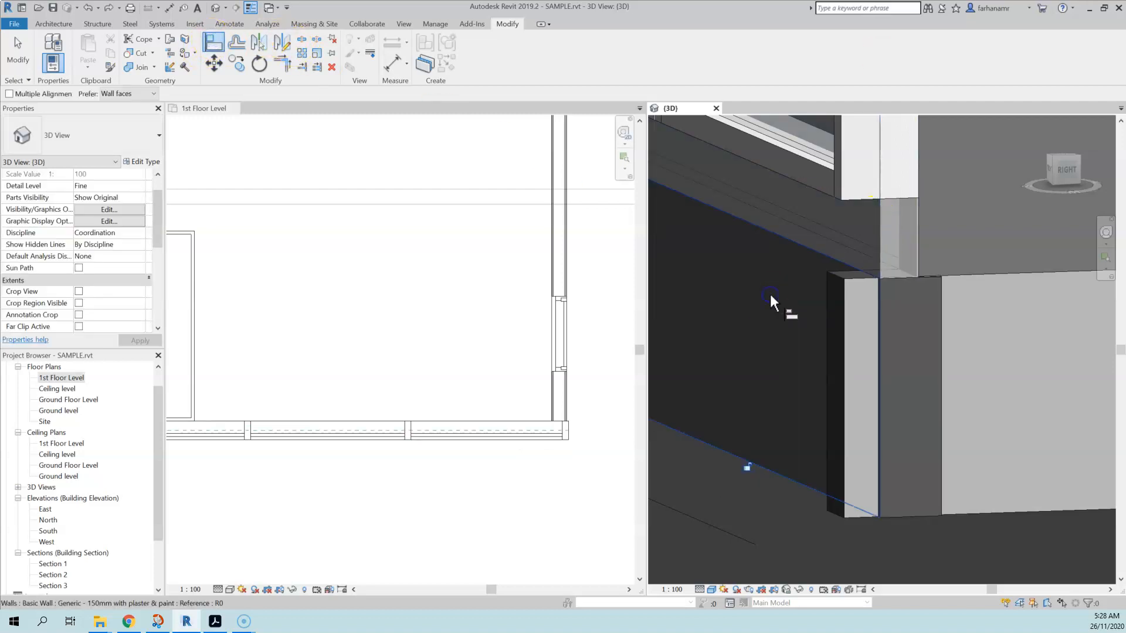
key(Escape)
key(Escape)
Align the right slab edge wall's outer face with the side face of the bedroom's right exterior wall above it
scroll(968, 317, down, 1)
middle_drag(968, 317, 910, 335)
scroll(910, 335, up, 1)
click(214, 43)
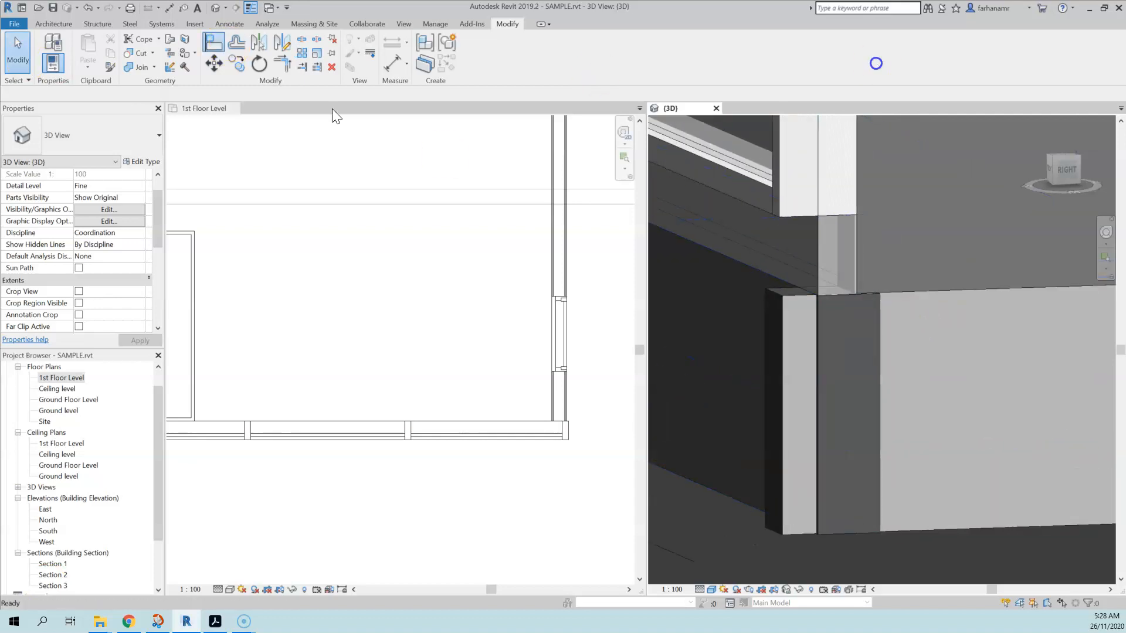
click(794, 251)
click(774, 335)
click(880, 310)
scroll(859, 305, down, 3)
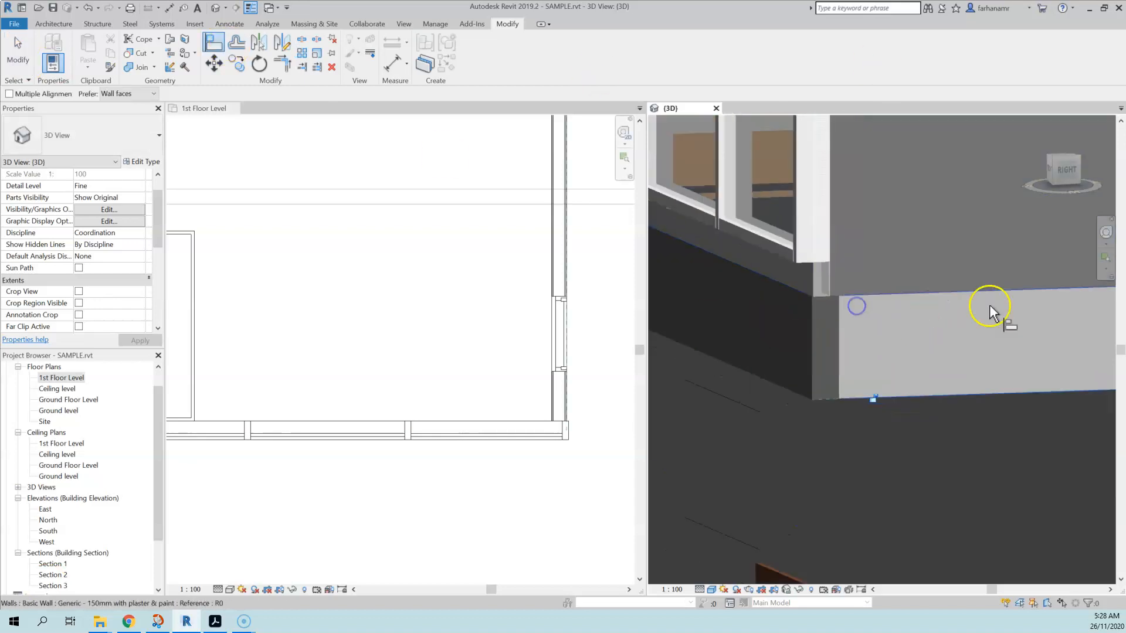
Align the left slab edge wall's outer face with the face of the bedroom's left exterior wall above it
shift+middle_drag(987, 311, 708, 324)
scroll(931, 286, down, 2)
shift+middle_drag(931, 286, 913, 385)
scroll(920, 302, down, 5)
scroll(940, 297, up, 5)
scroll(973, 332, down, 3)
scroll(754, 366, up, 4)
click(717, 202)
click(707, 257)
scroll(842, 327, down, 4)
key(Escape)
key(Escape)
Examine the aligned slab edge walls and their corners around the bedroom overhang in 3D
shift+middle_drag(842, 327, 850, 252)
scroll(865, 258, up, 4)
click(857, 274)
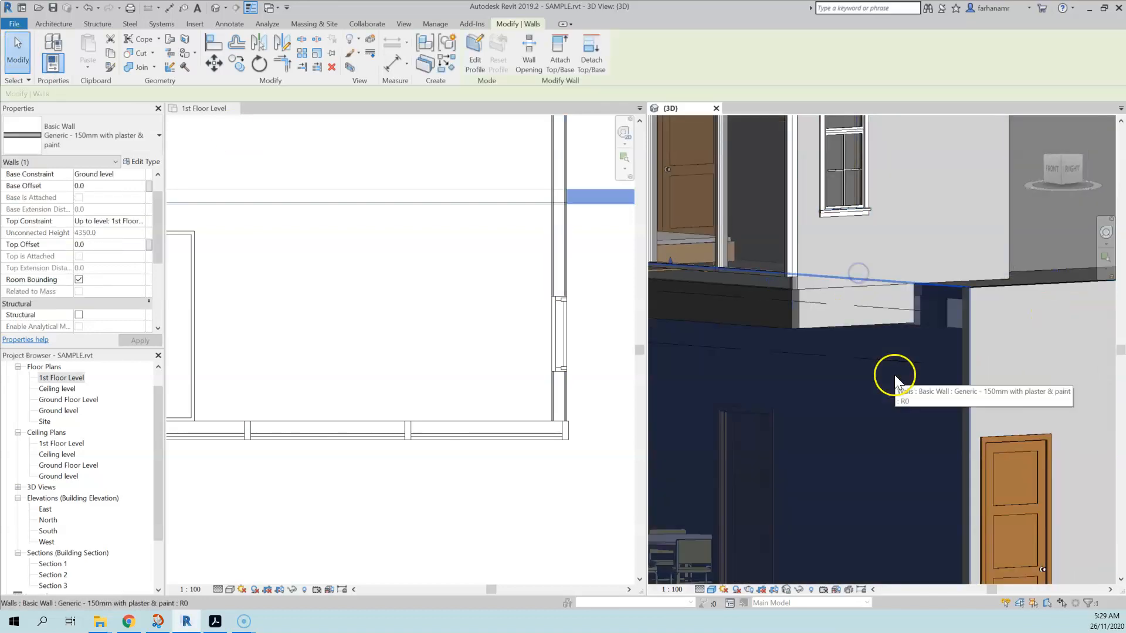
click(779, 317)
click(780, 317)
scroll(943, 272, up, 2)
shift+middle_drag(797, 357, 872, 350)
key(Escape)
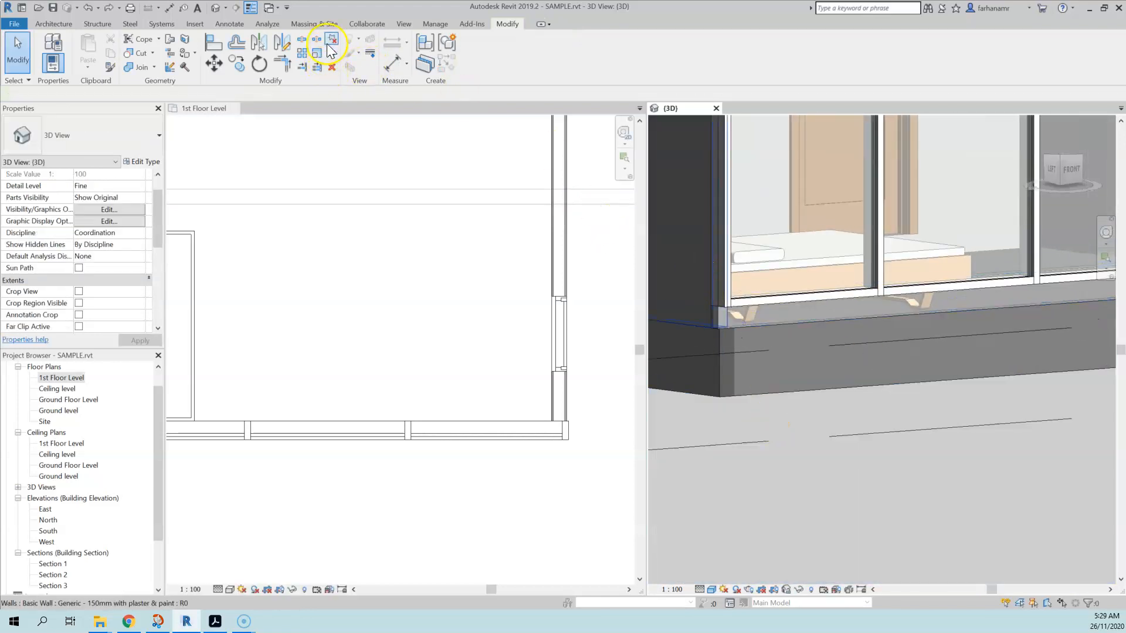
Join the slab edge walls' geometry with the bedroom's exterior walls above them in 3D
click(156, 66)
click(687, 349)
shift+middle_drag(974, 384, 733, 402)
scroll(865, 386, down, 3)
shift+middle_drag(859, 388, 665, 414)
scroll(882, 387, up, 2)
scroll(848, 332, down, 4)
mouse_move(830, 428)
middle_down()
mouse_move(840, 456)
mouse_move(843, 443)
middle_up()
scroll(843, 443, up, 3)
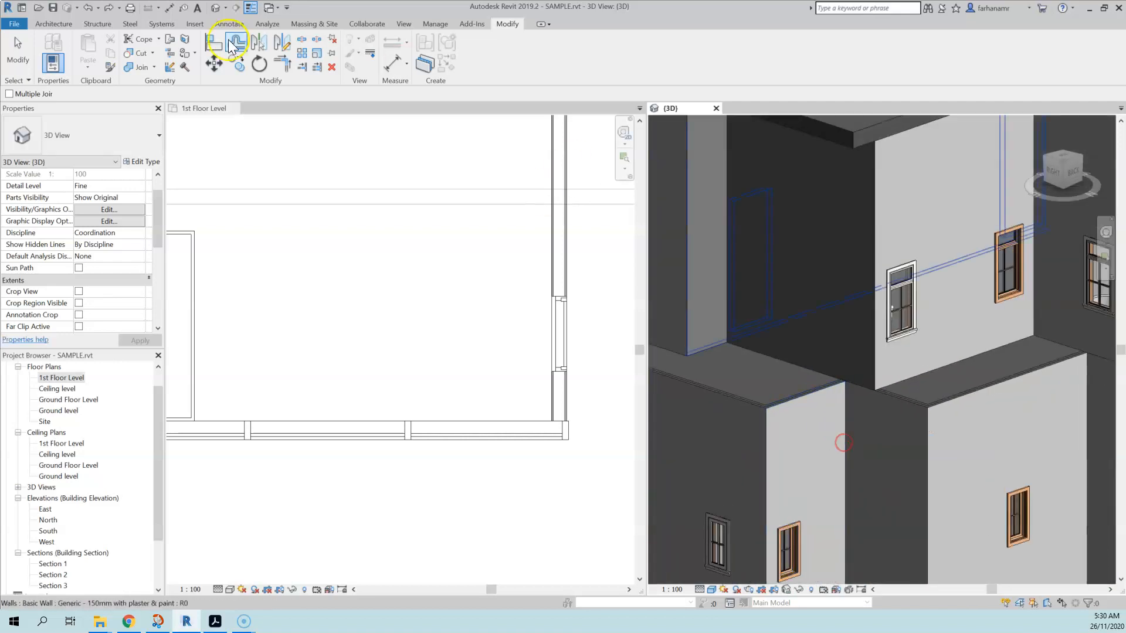
click(27, 44)
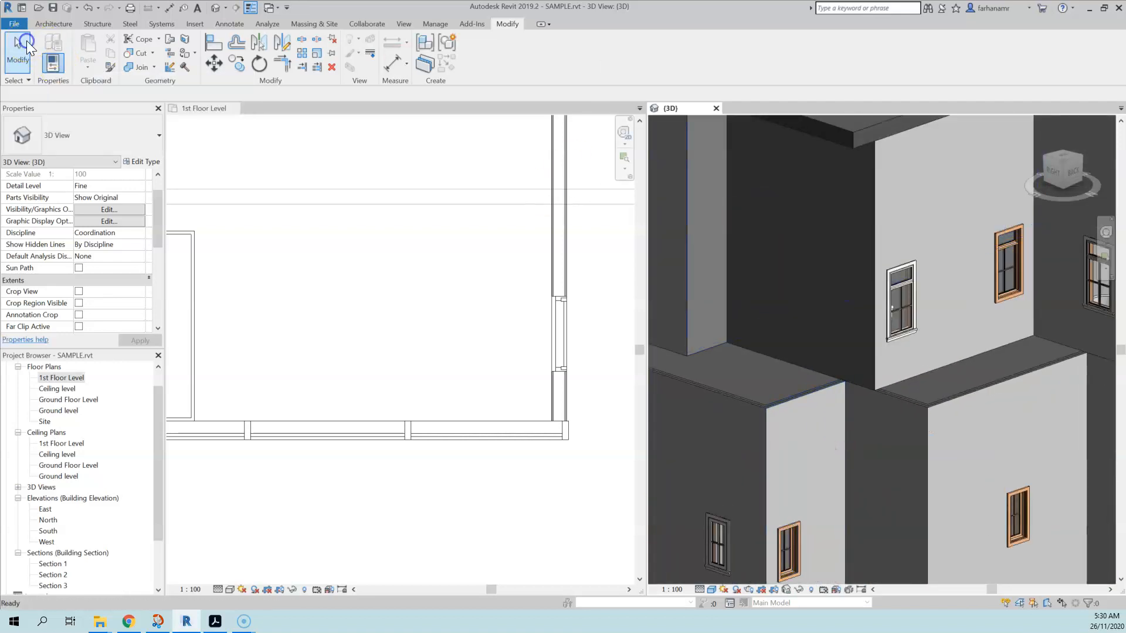
Examine the ground-floor wall bases and the level settings of the bed and entertainment center projecting below them in 3D
shift+middle_drag(1007, 346, 910, 359)
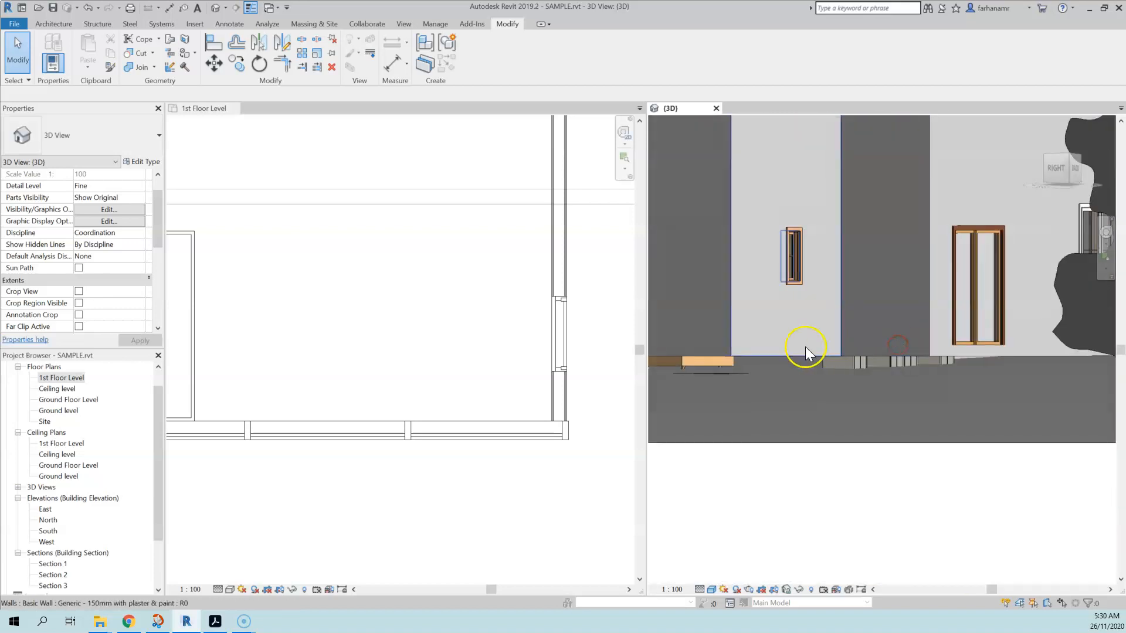
click(787, 347)
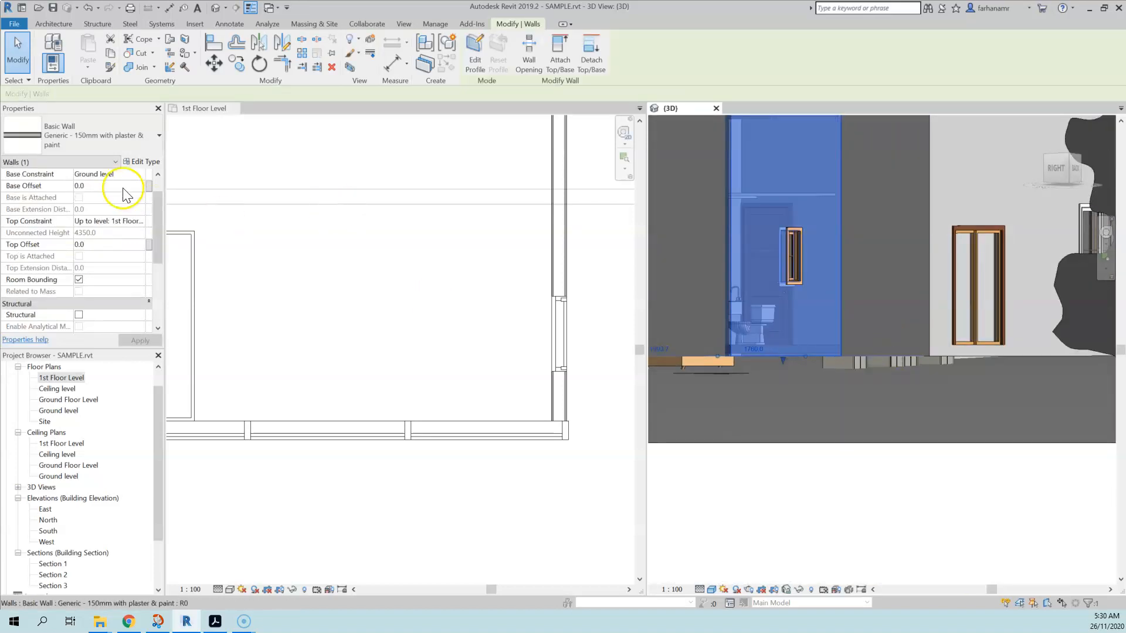
shift+middle_drag(862, 345, 797, 354)
click(829, 336)
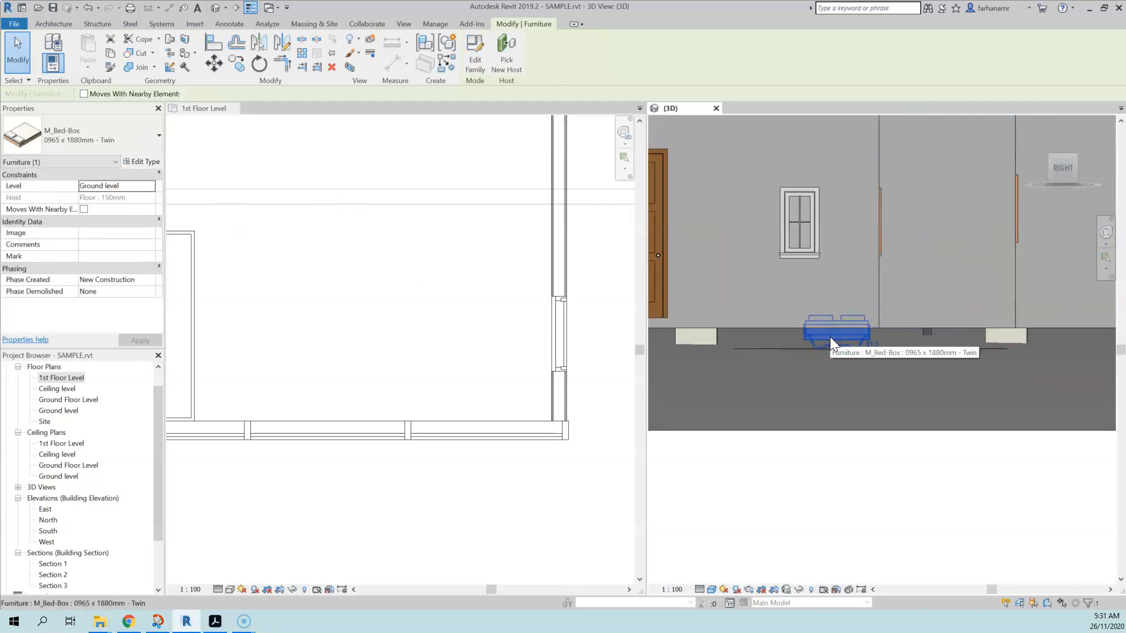
click(829, 337)
click(999, 343)
click(999, 340)
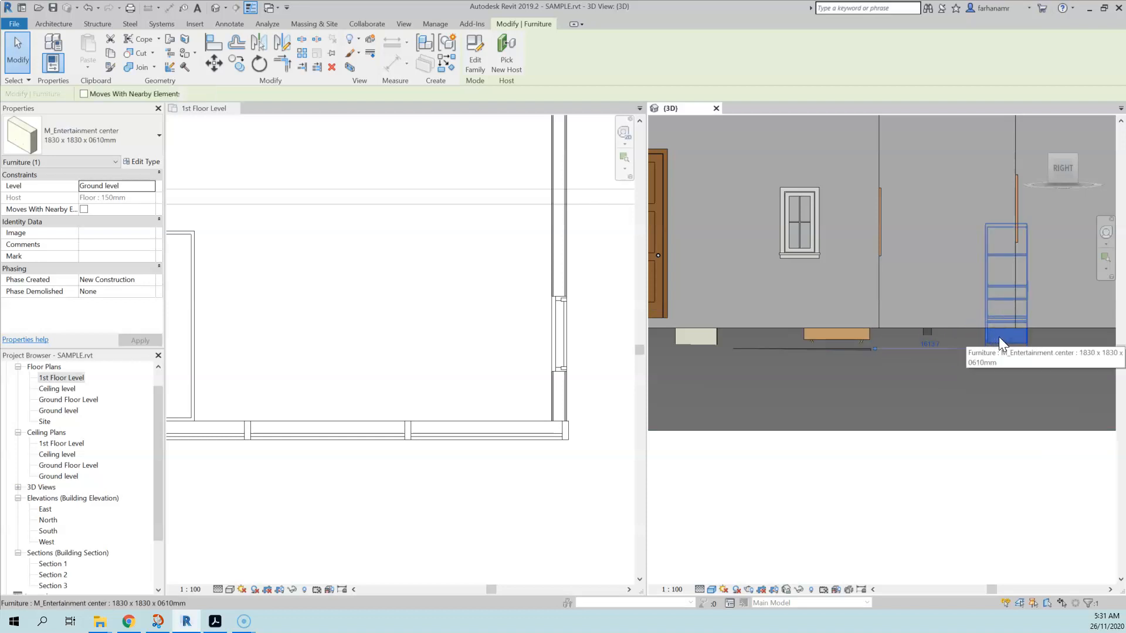
Select the ground-storey elements, filter the selection to Furniture only, and set the furniture's level to Ground Floor Level
scroll(758, 334, down, 5)
shift+middle_drag(767, 326, 704, 325)
drag(703, 325, 678, 310)
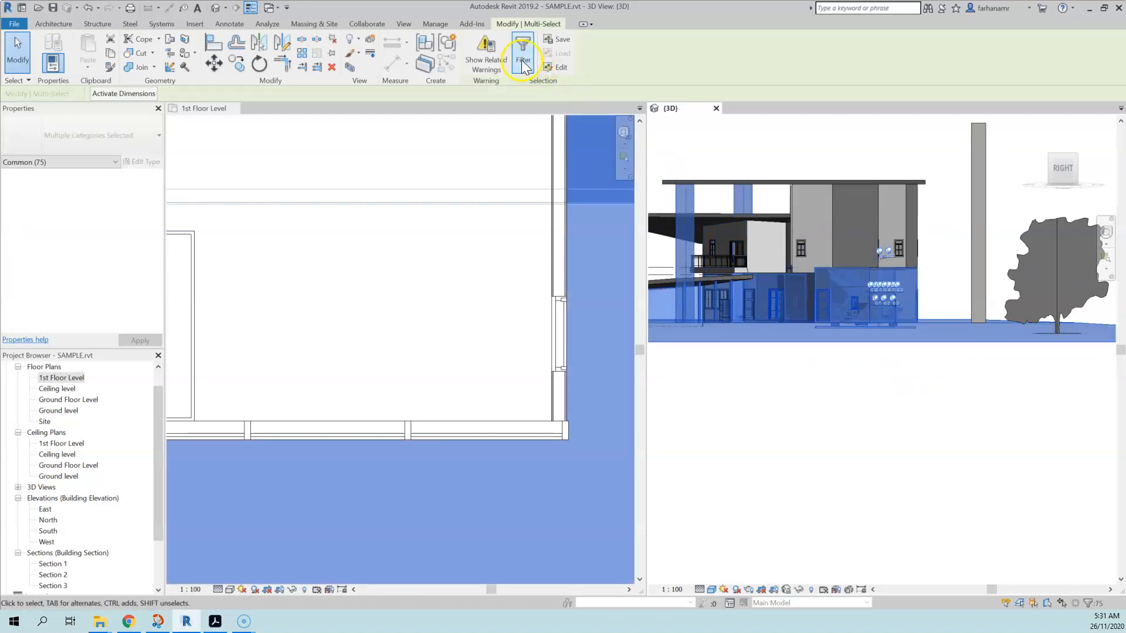
click(523, 61)
click(626, 256)
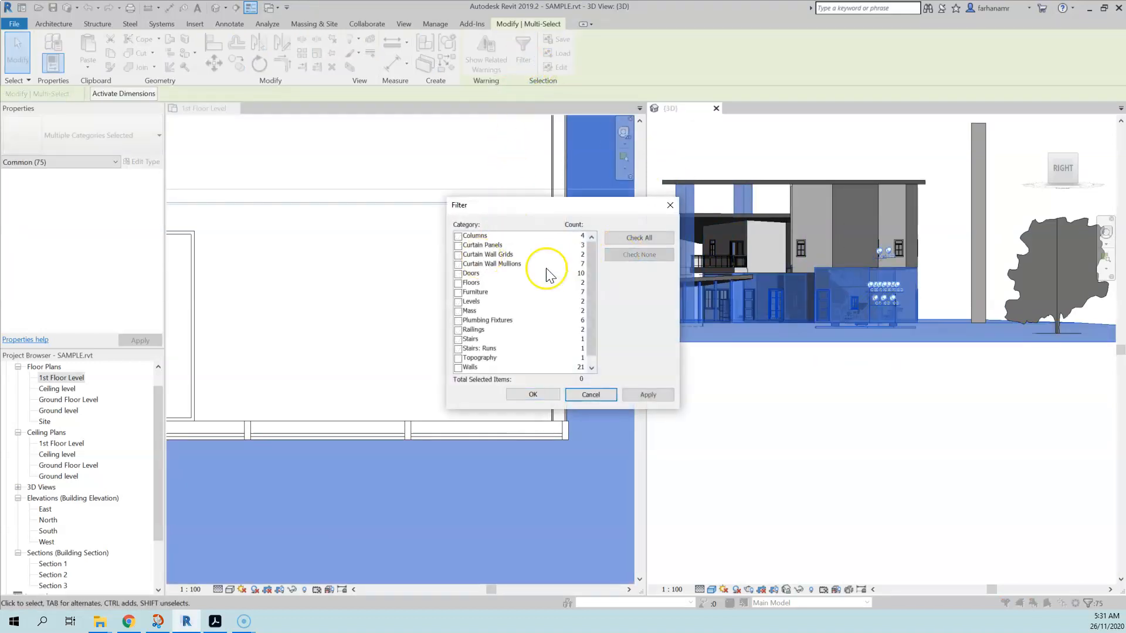
click(458, 293)
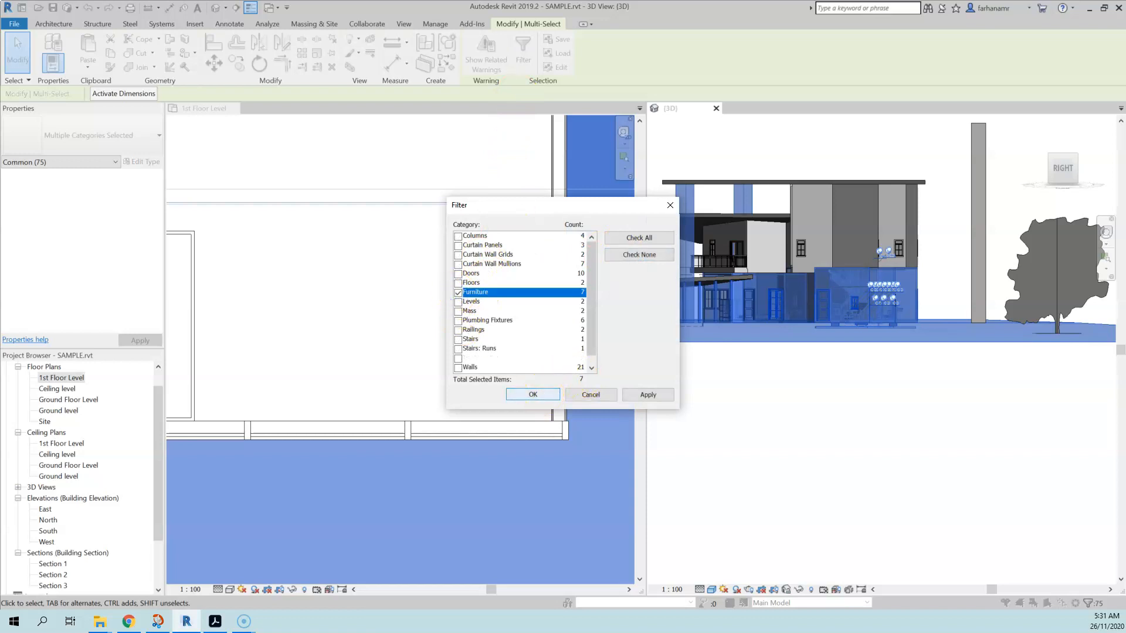
click(532, 395)
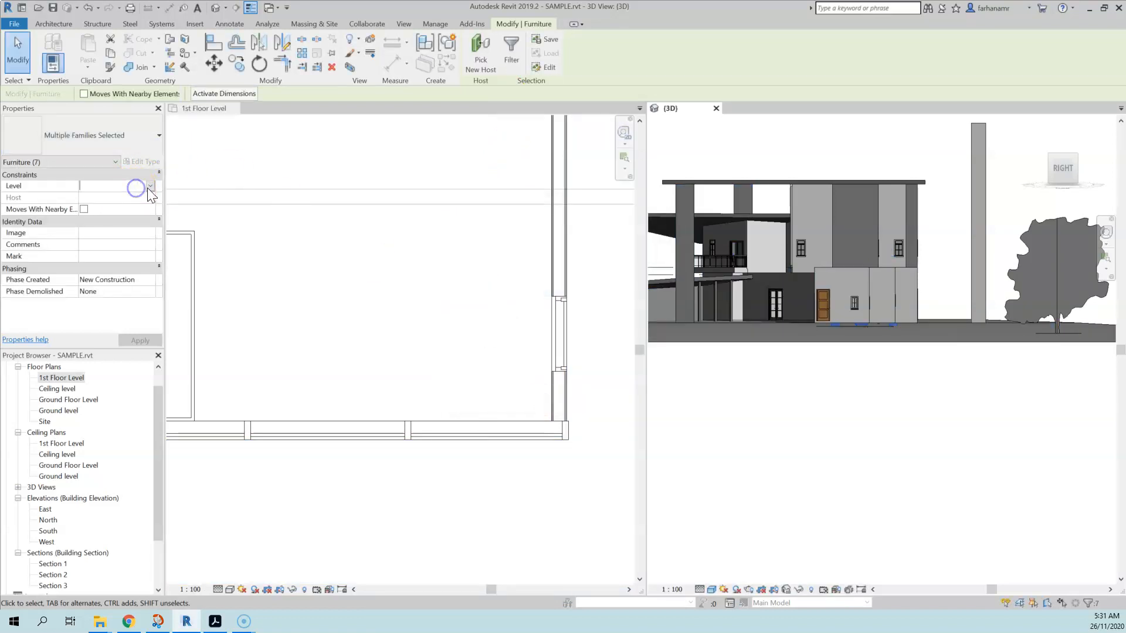
click(150, 185)
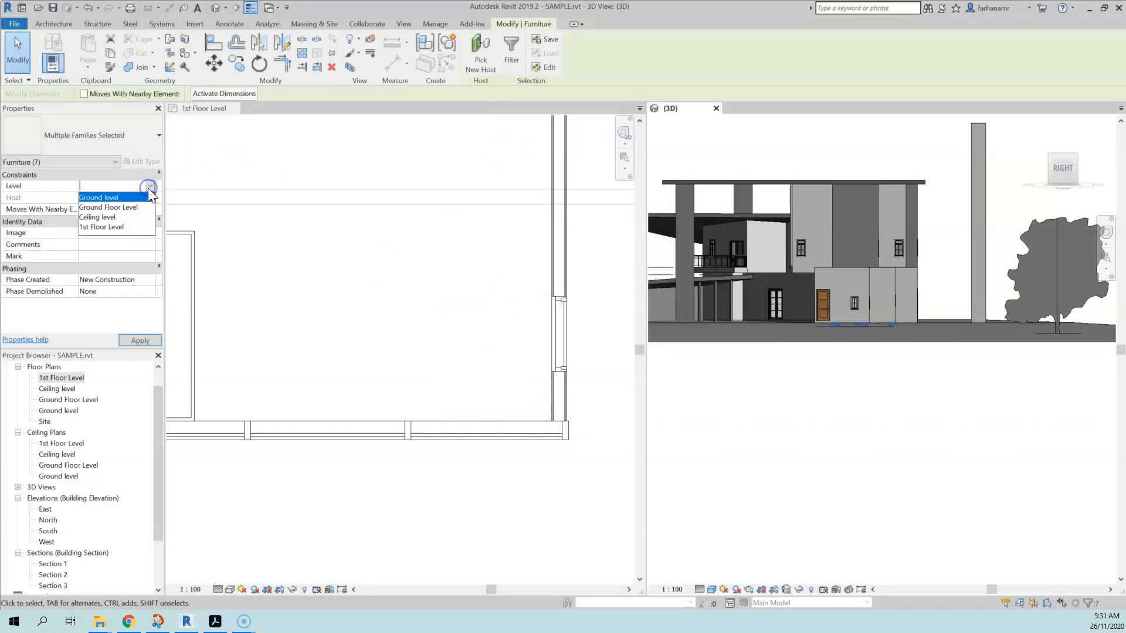
click(107, 208)
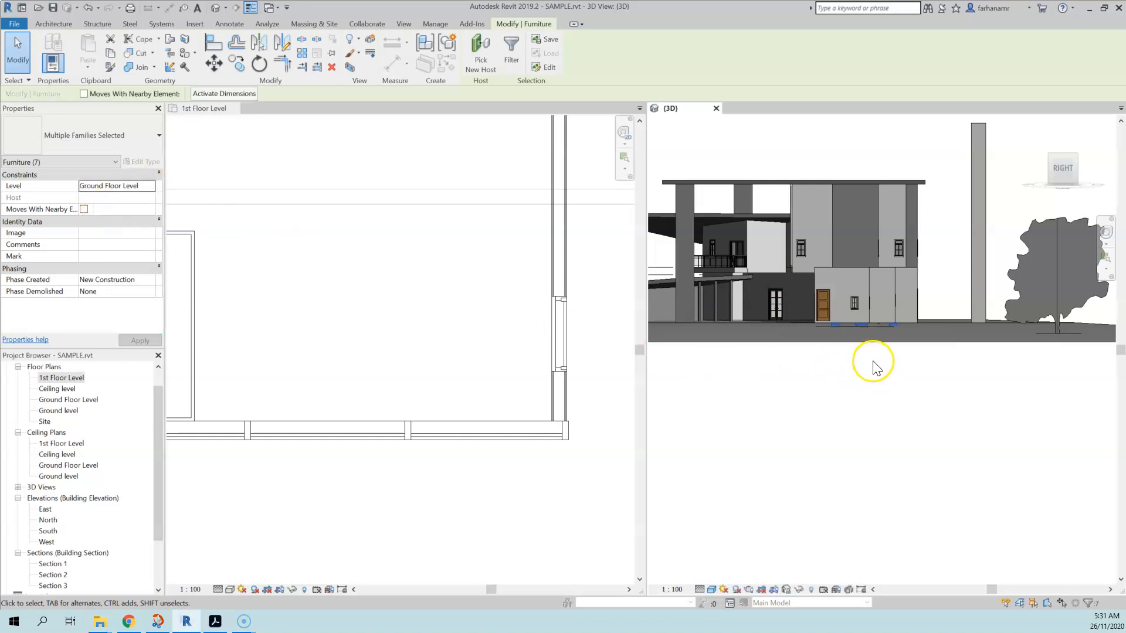
click(885, 375)
Recheck the twin bed's level and try to pick a new host for it
scroll(868, 326, up, 5)
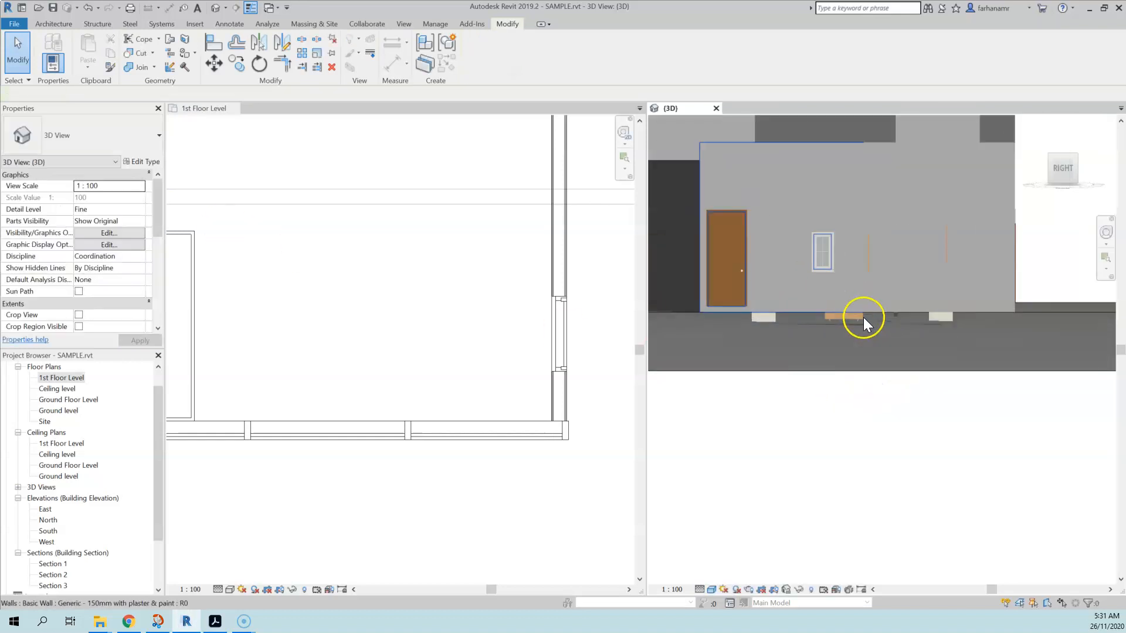
scroll(860, 317, up, 3)
click(850, 321)
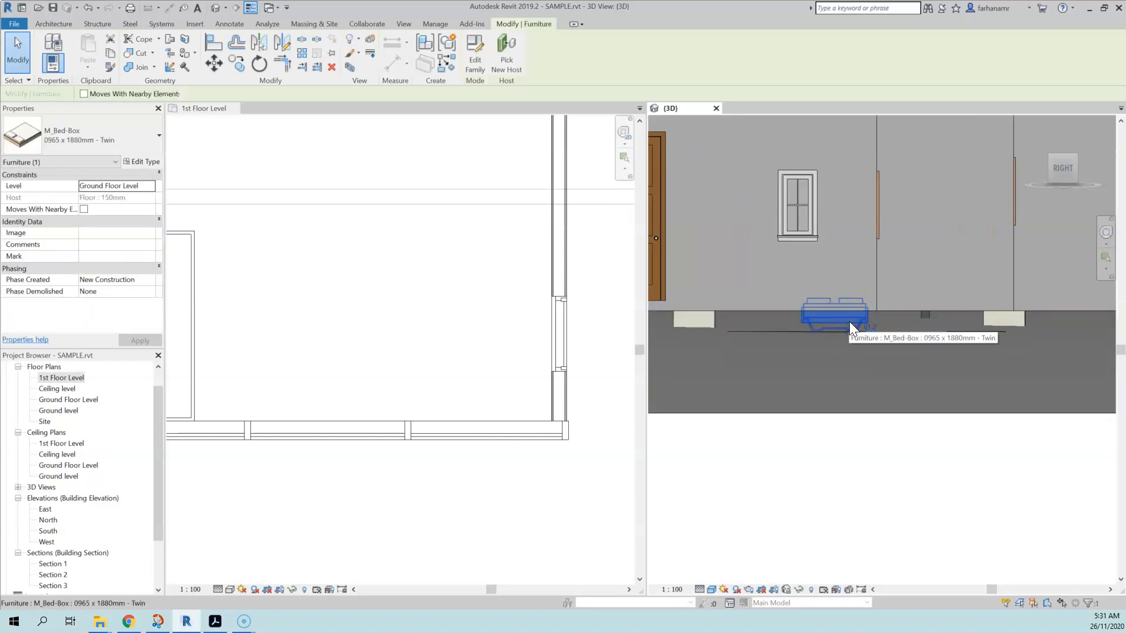
click(412, 279)
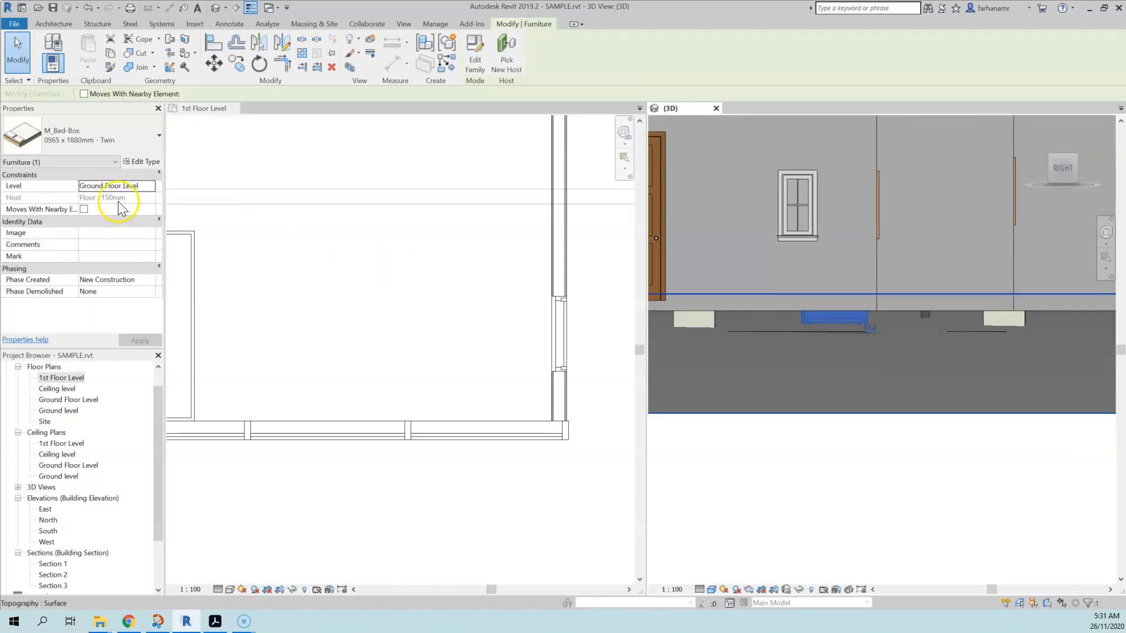
click(502, 63)
click(482, 297)
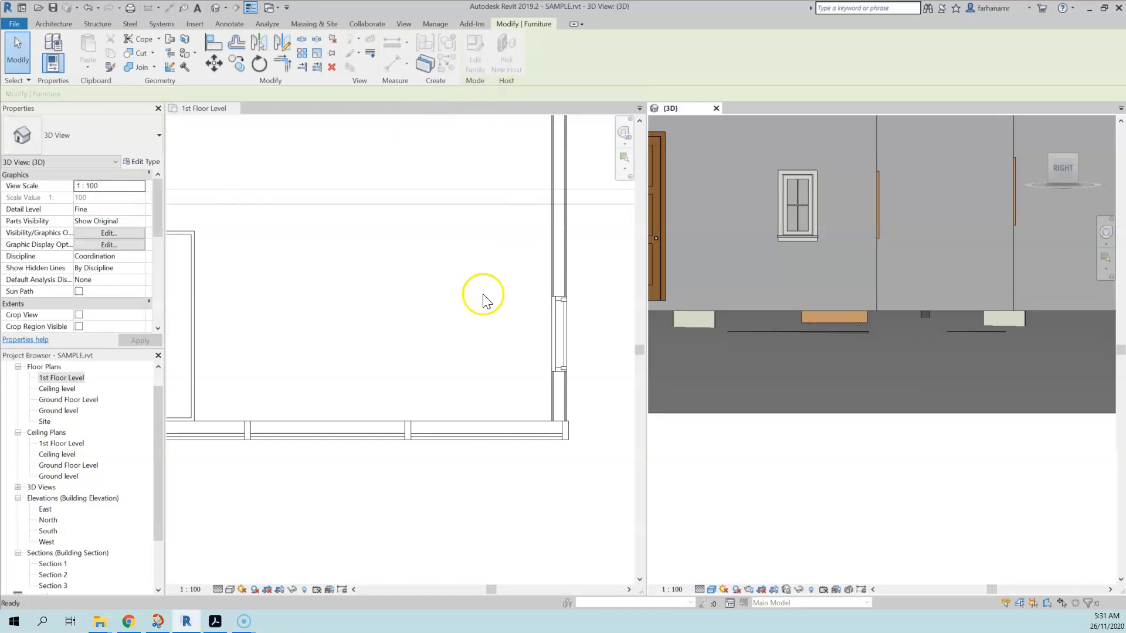
click(130, 433)
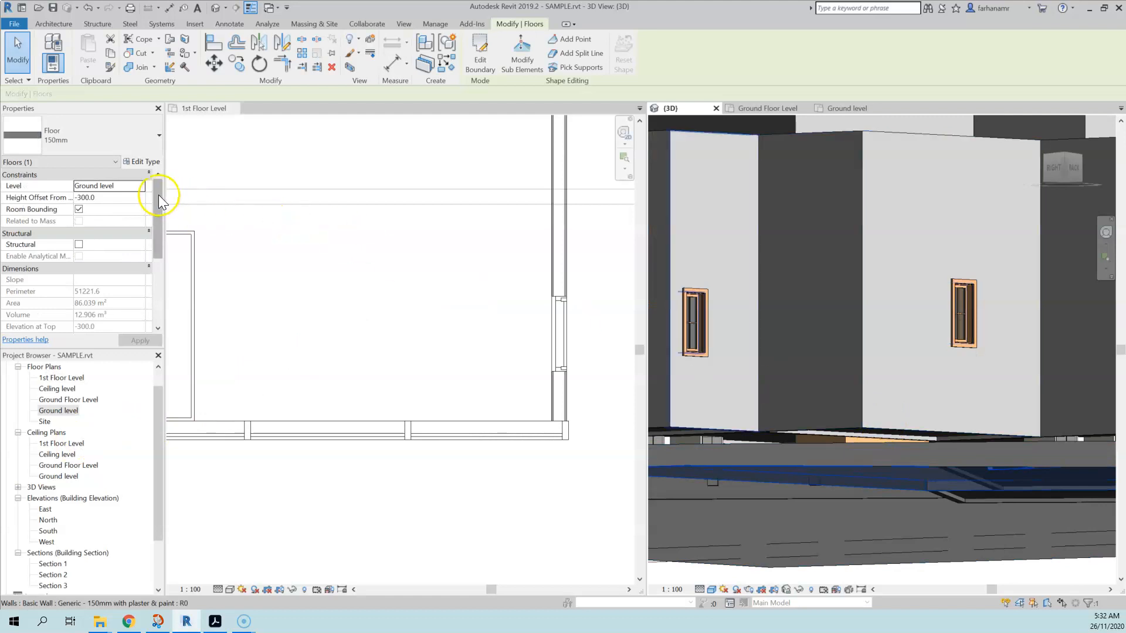
Hide the topography in the East elevation and set the 150mm ground slab to Ground Floor Level with a 0.0 height offset
click(143, 186)
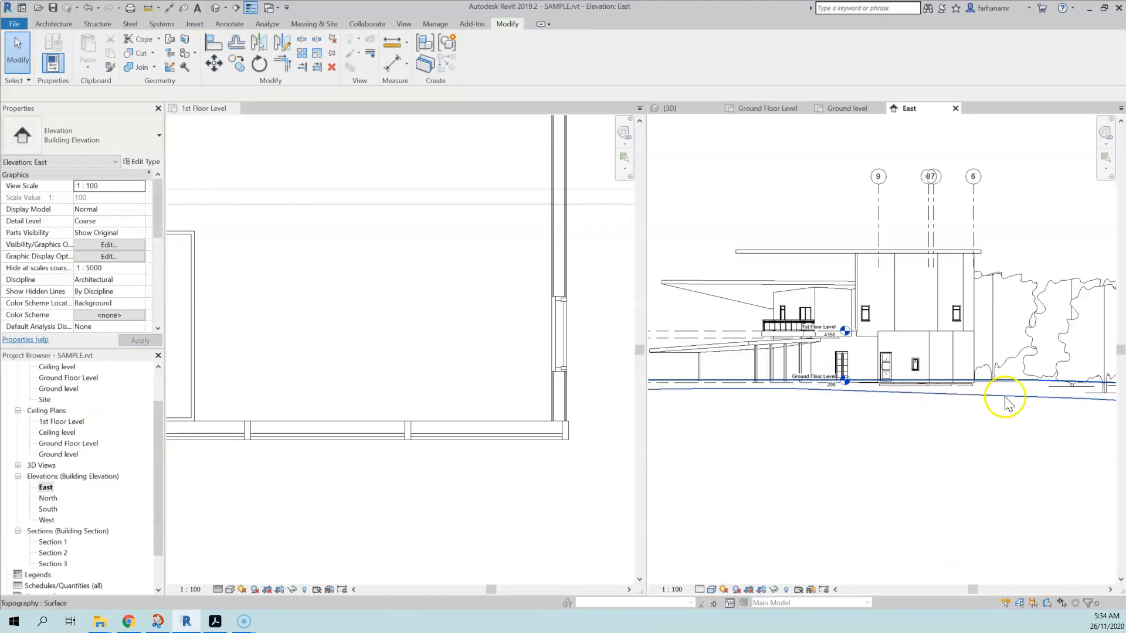
right_click(932, 157)
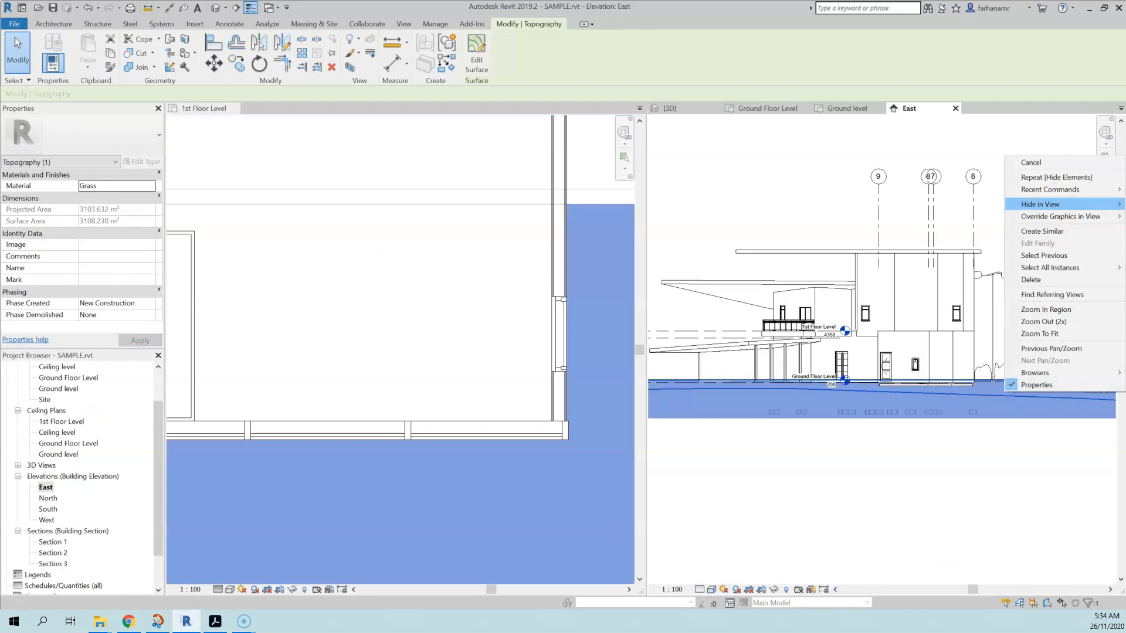
click(867, 375)
click(128, 187)
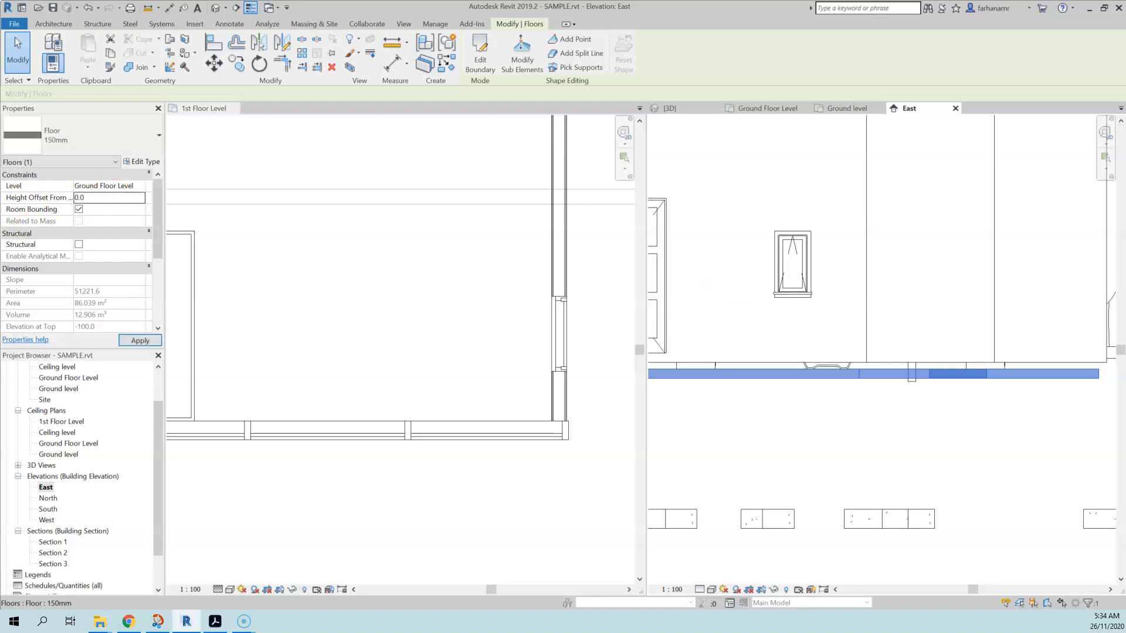
click(605, 348)
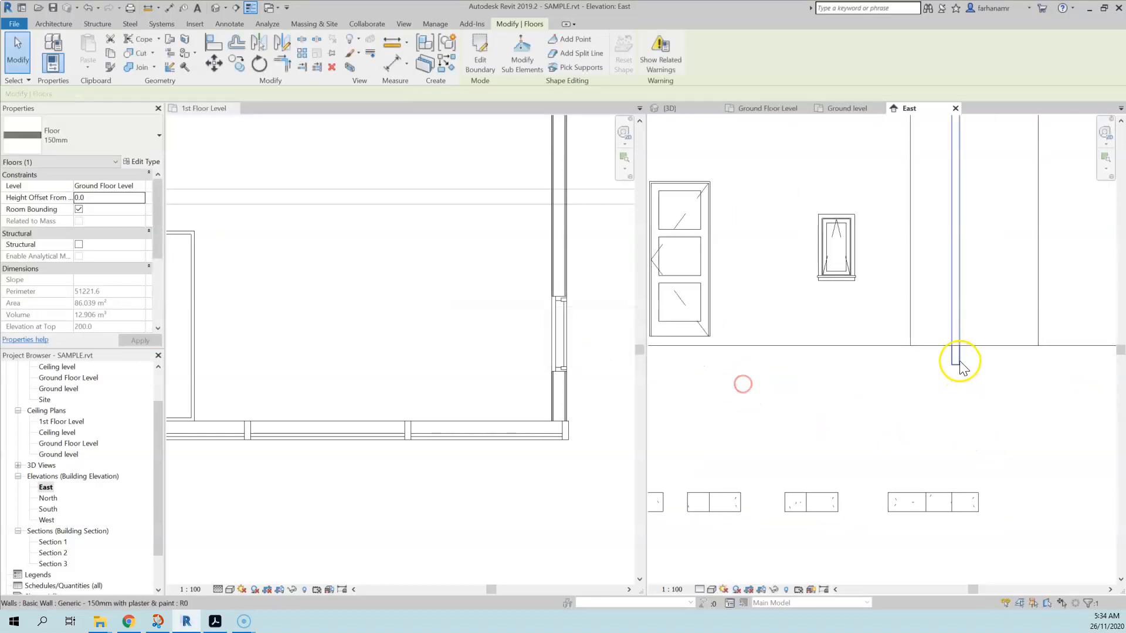
Examine the wall bases and the elements around the ground slab in the East elevation
click(956, 357)
scroll(880, 349, down, 2)
middle_drag(973, 373, 1050, 259)
scroll(857, 284, down, 3)
scroll(908, 343, down, 1)
middle_drag(912, 347, 958, 356)
drag(1027, 351, 645, 322)
click(717, 307)
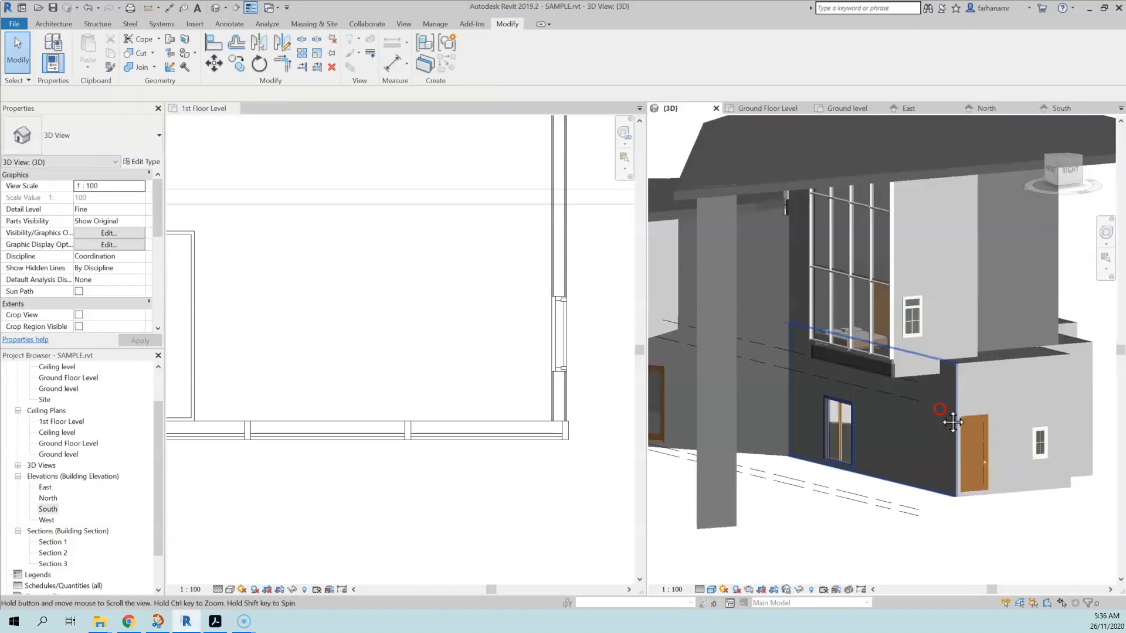
Set the level of the 900 x 2400mm interior door projecting below the ground slab to Ground Floor Level
shift+middle_drag(933, 414, 818, 466)
scroll(821, 452, up, 5)
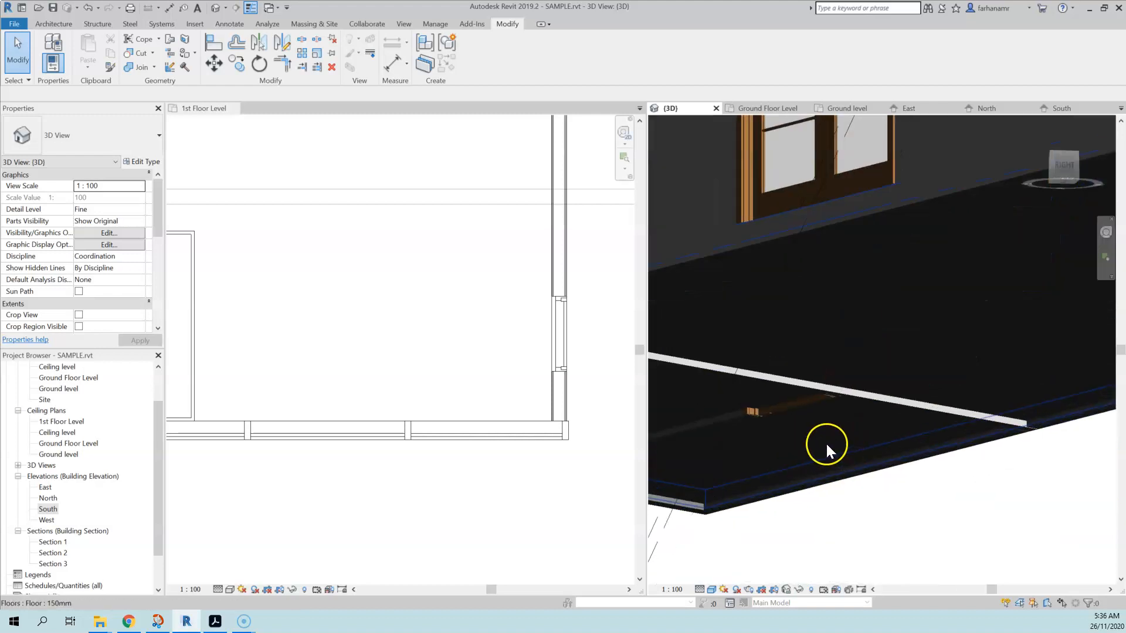
click(721, 409)
scroll(833, 431, down, 4)
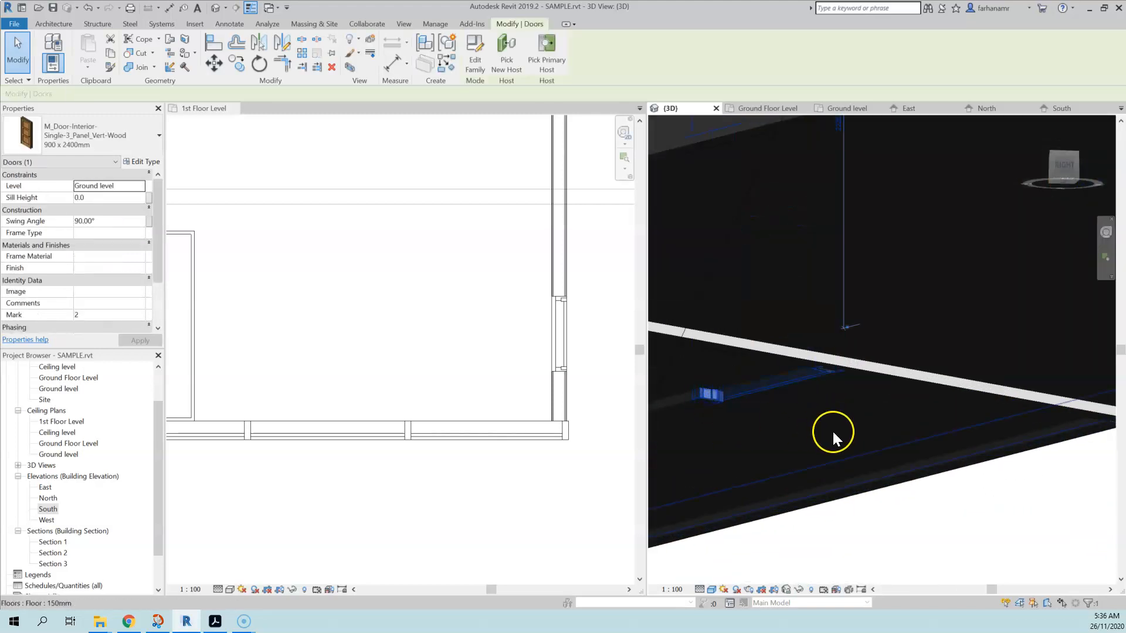
click(918, 522)
click(787, 415)
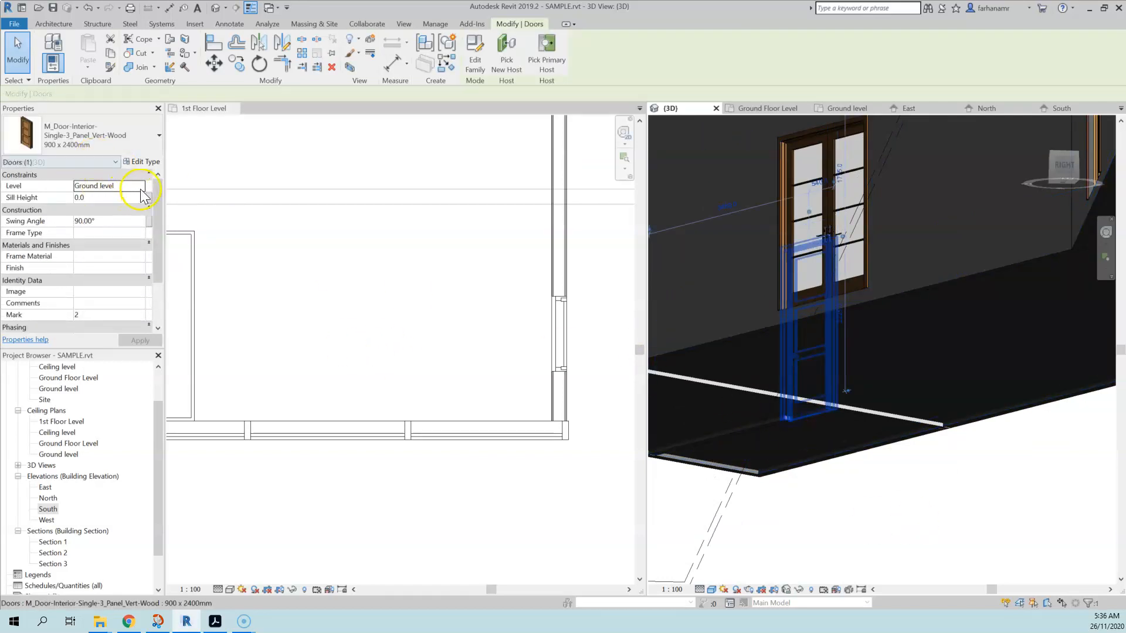
click(141, 187)
click(94, 203)
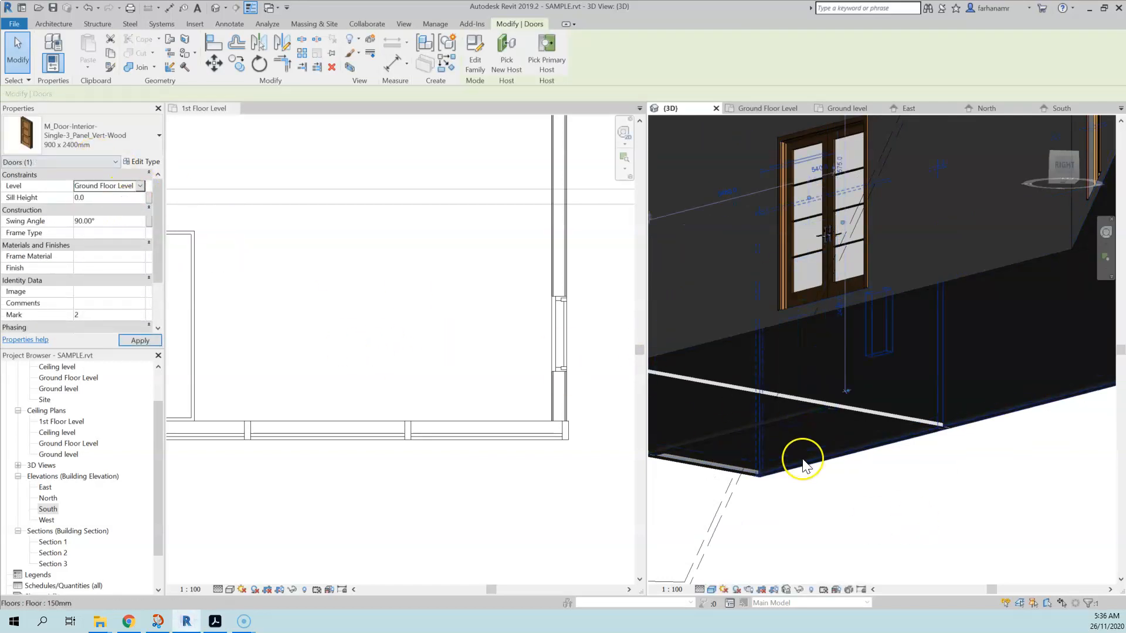
click(831, 462)
Examine the remaining ground-floor elements and the base of the bedroom's storefront curtain wall in 3D
scroll(831, 462, down, 3)
middle_drag(990, 382, 809, 368)
click(760, 362)
click(774, 448)
middle_drag(774, 447, 723, 433)
scroll(938, 373, down, 5)
scroll(780, 347, up, 4)
scroll(780, 348, up, 4)
click(777, 302)
shift+middle_drag(746, 359, 804, 412)
click(802, 386)
scroll(801, 381, down, 3)
scroll(804, 416, up, 6)
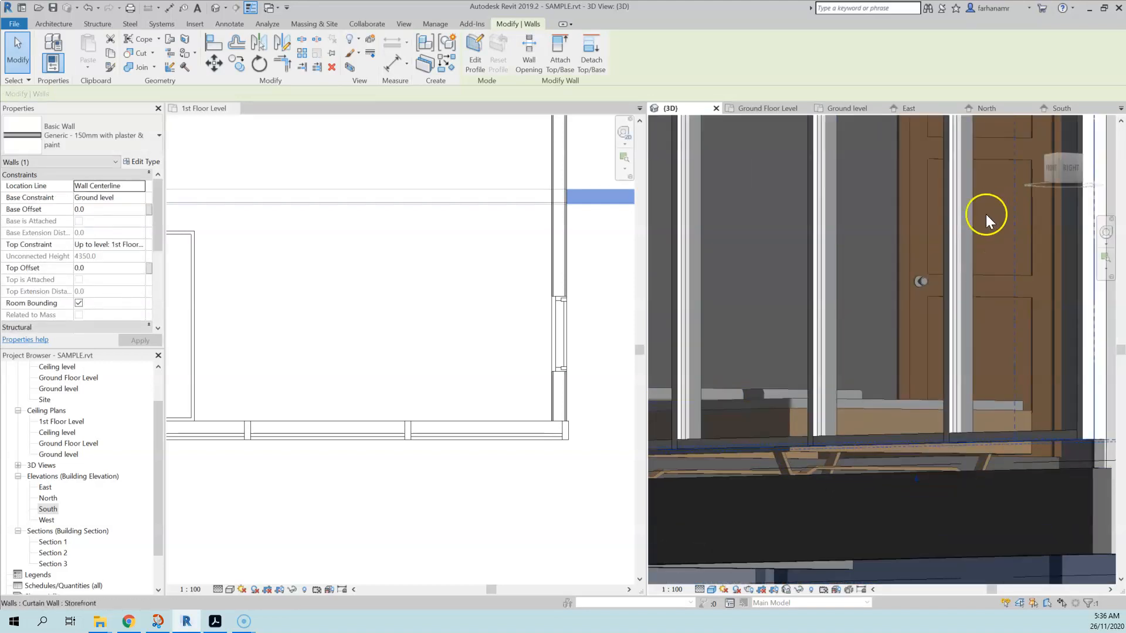
Stretch the base of the bedroom's storefront curtain wall down to the 1st Floor Level line in the South elevation
click(920, 111)
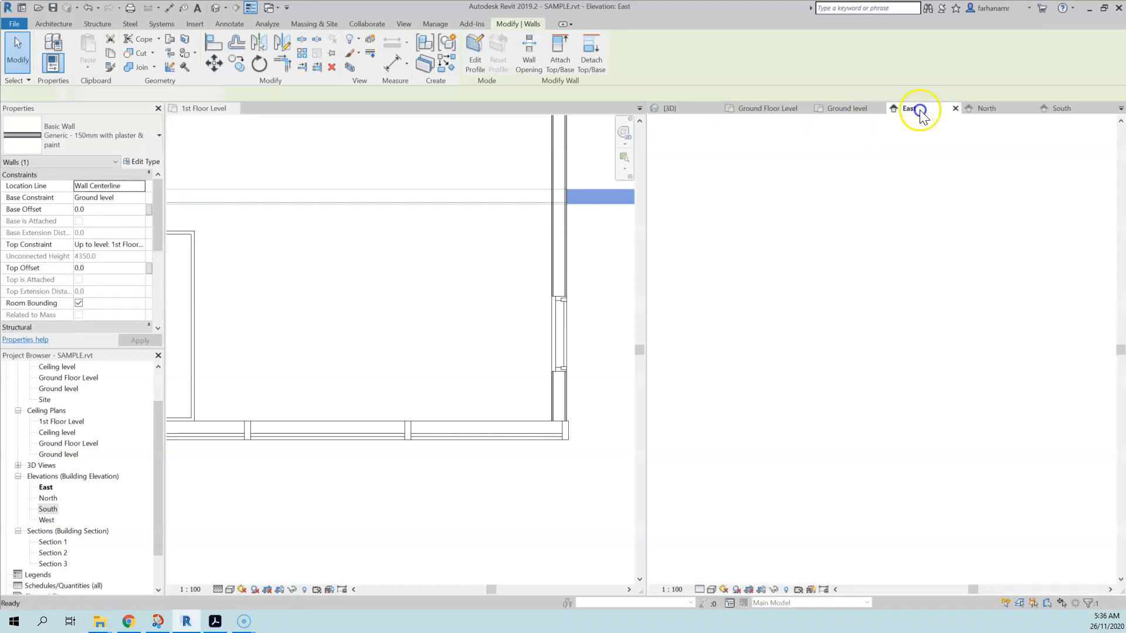
middle_drag(934, 230, 766, 252)
middle_drag(994, 224, 950, 229)
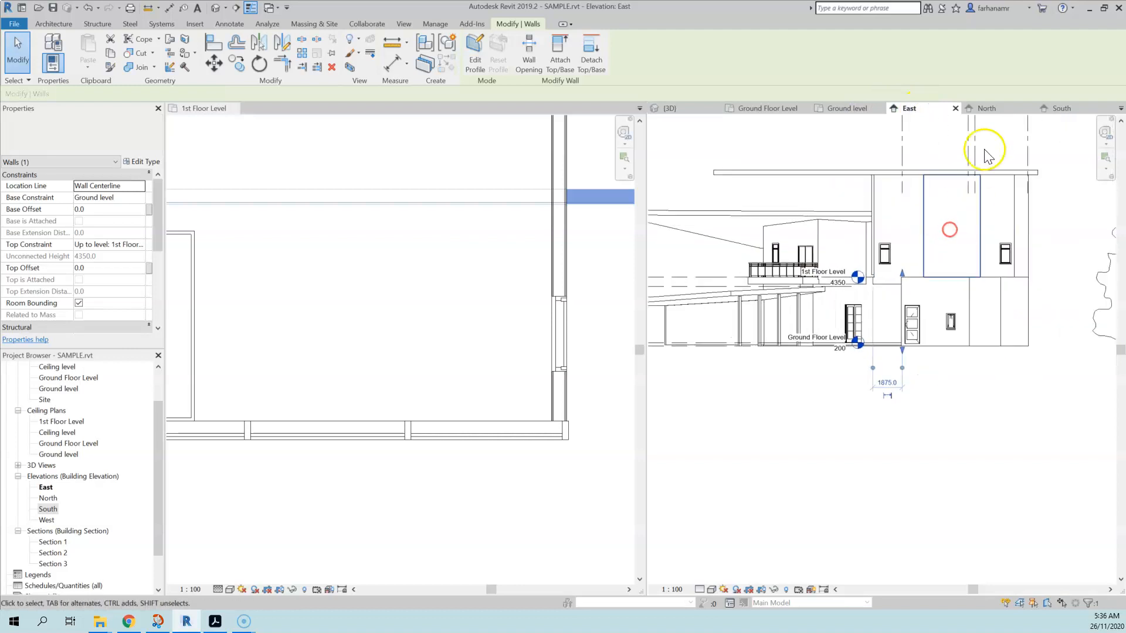
click(999, 109)
mouse_move(925, 356)
middle_down()
mouse_move(937, 369)
mouse_move(918, 342)
middle_up()
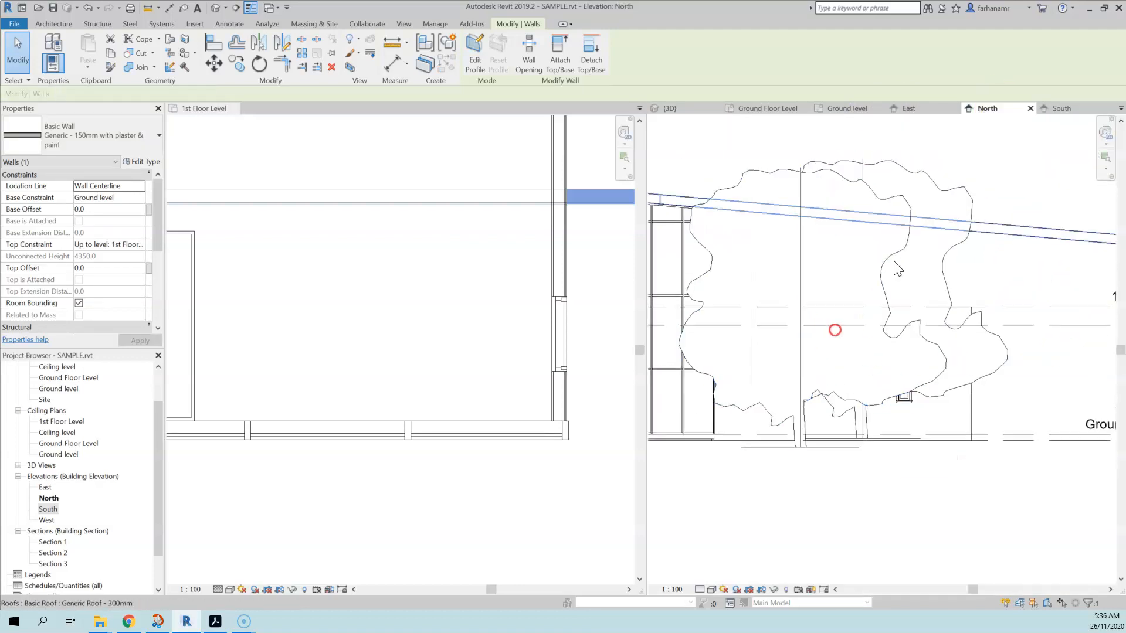
click(1062, 109)
scroll(962, 323, up, 5)
middle_drag(1003, 336, 804, 359)
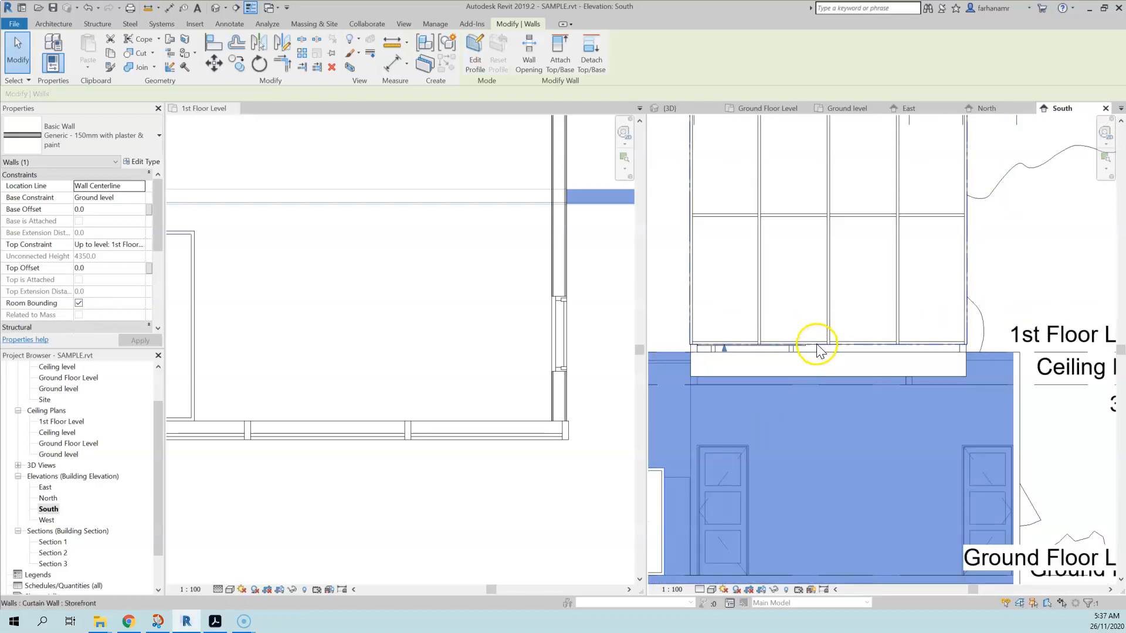
click(825, 353)
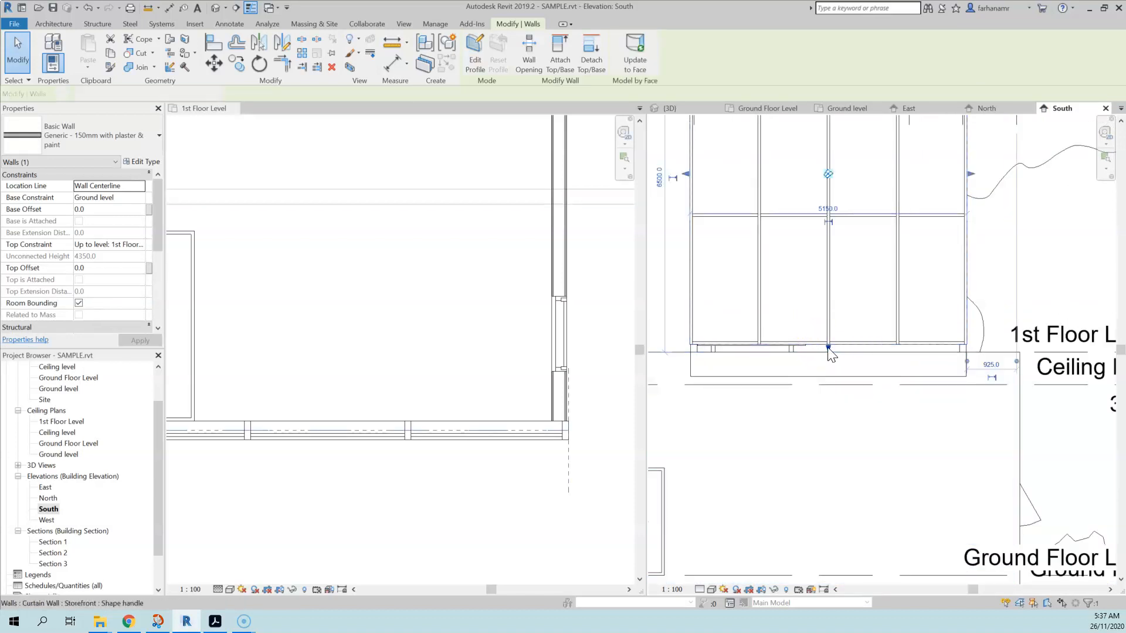
click(829, 353)
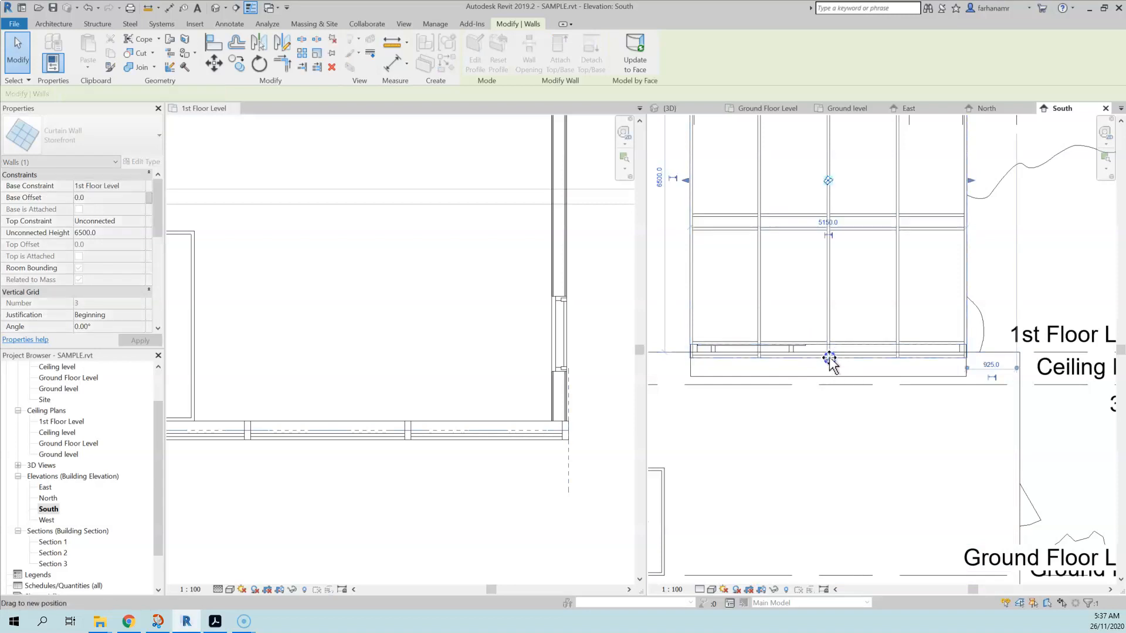
drag(829, 357, 829, 353)
click(1057, 287)
Examine the lowered curtain wall, the slab edge beneath it, and the column supporting the roof in 3D
click(687, 109)
scroll(810, 256, down, 2)
shift+middle_drag(927, 378, 939, 388)
scroll(902, 312, down, 3)
scroll(900, 307, down, 2)
shift+middle_drag(698, 343, 952, 357)
middle_drag(1102, 325, 864, 296)
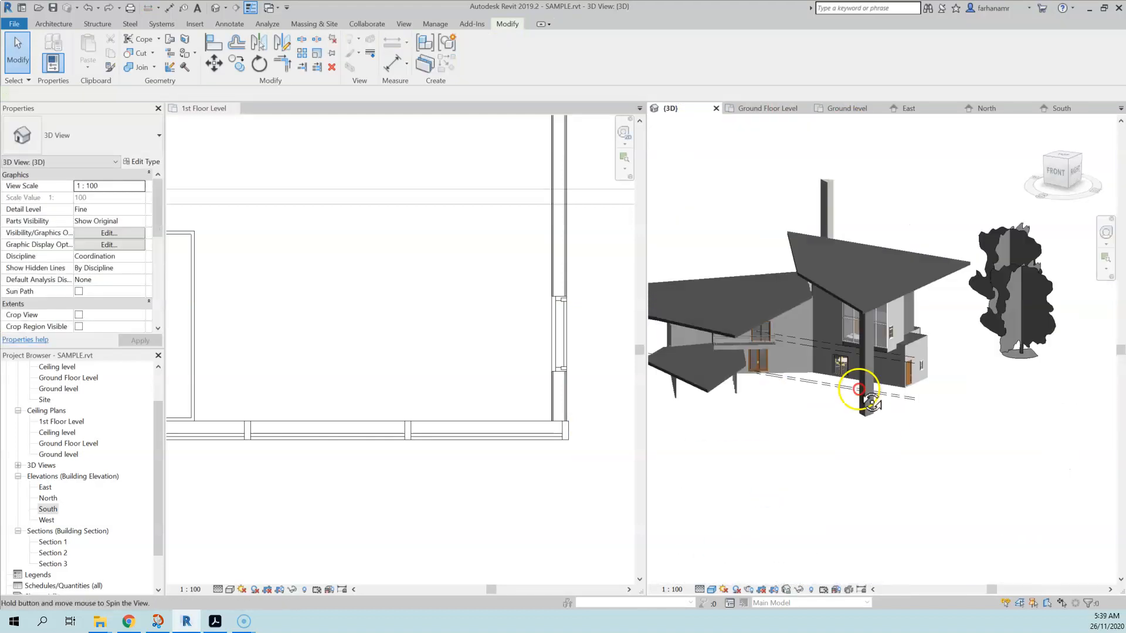
shift+middle_drag(860, 387, 875, 382)
scroll(878, 382, up, 4)
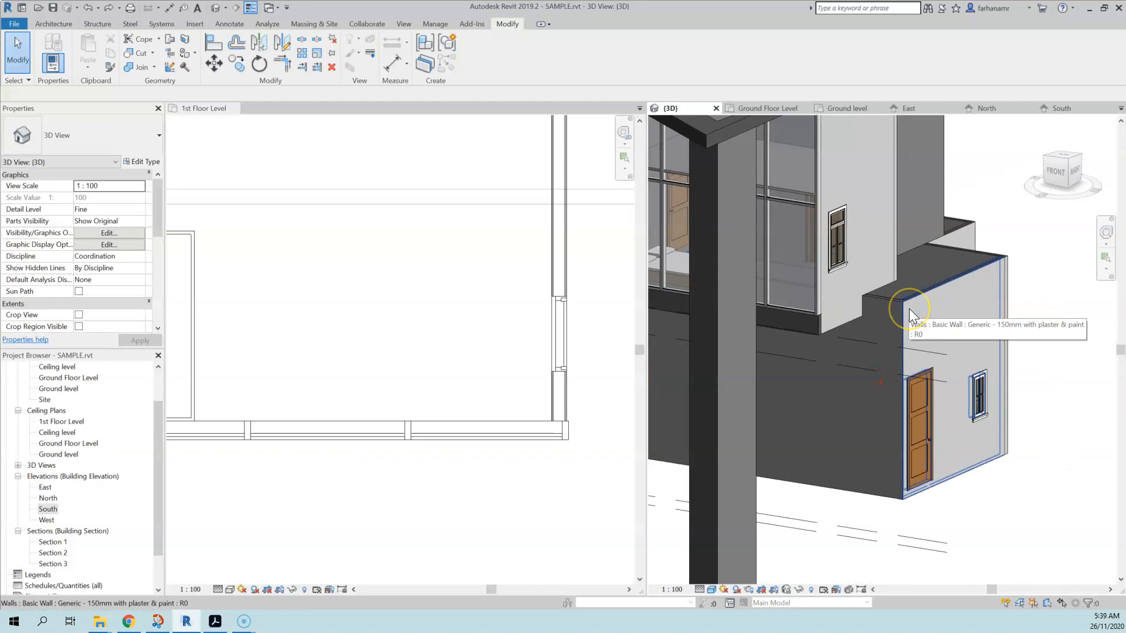
scroll(909, 308, down, 3)
click(827, 217)
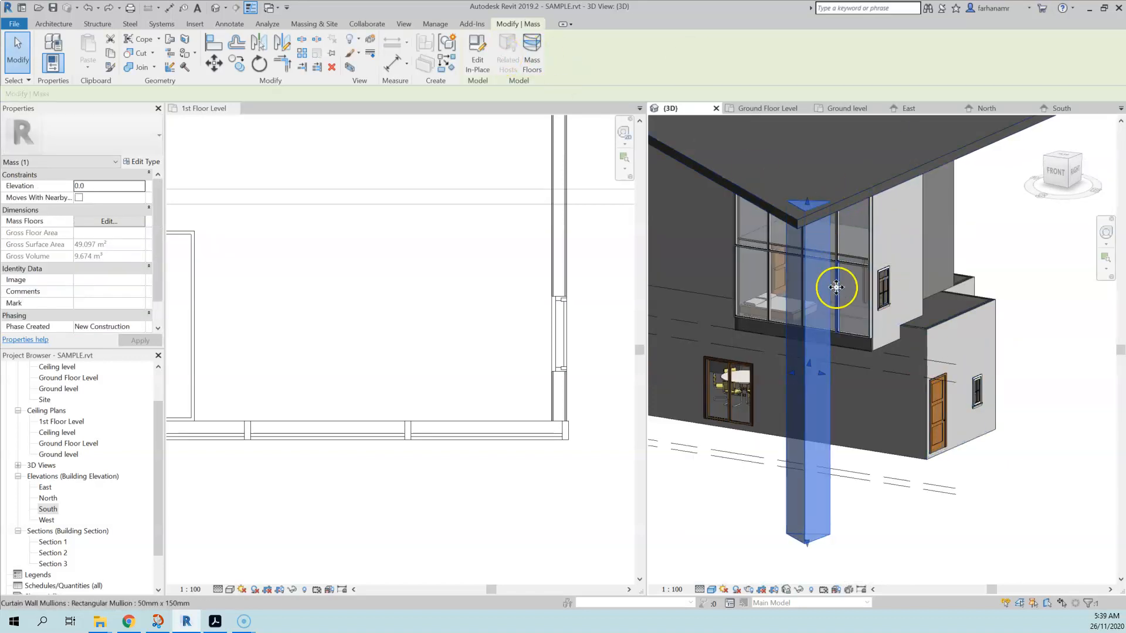
click(1038, 284)
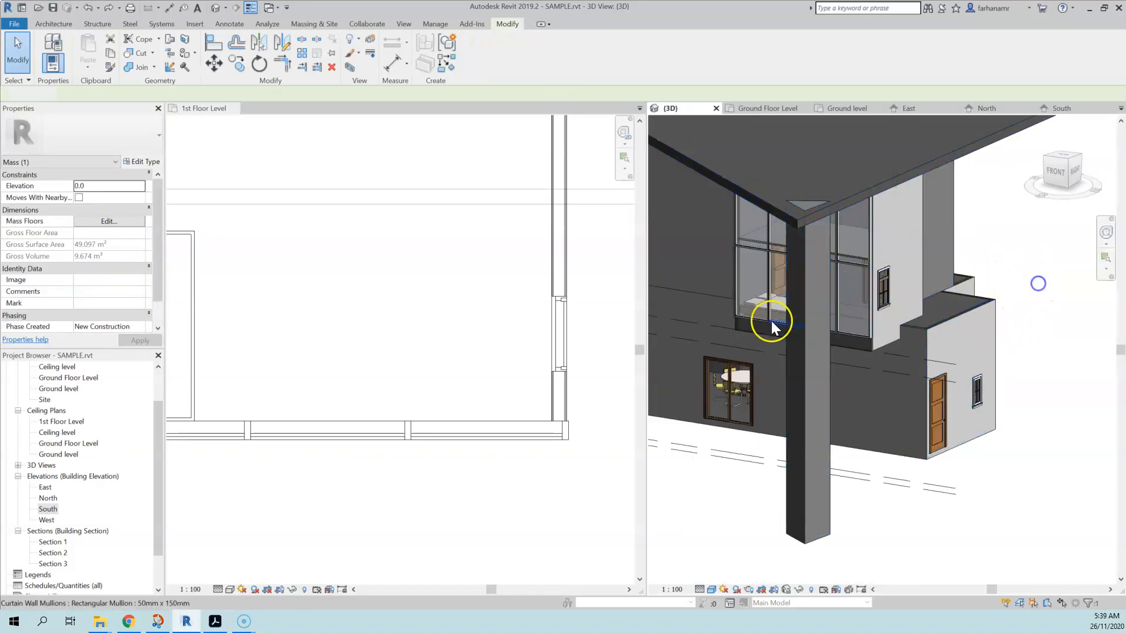
Apply Generic - 150mm with plaster & paint walls by face to the sides of the column mass supporting the roof corner
click(804, 263)
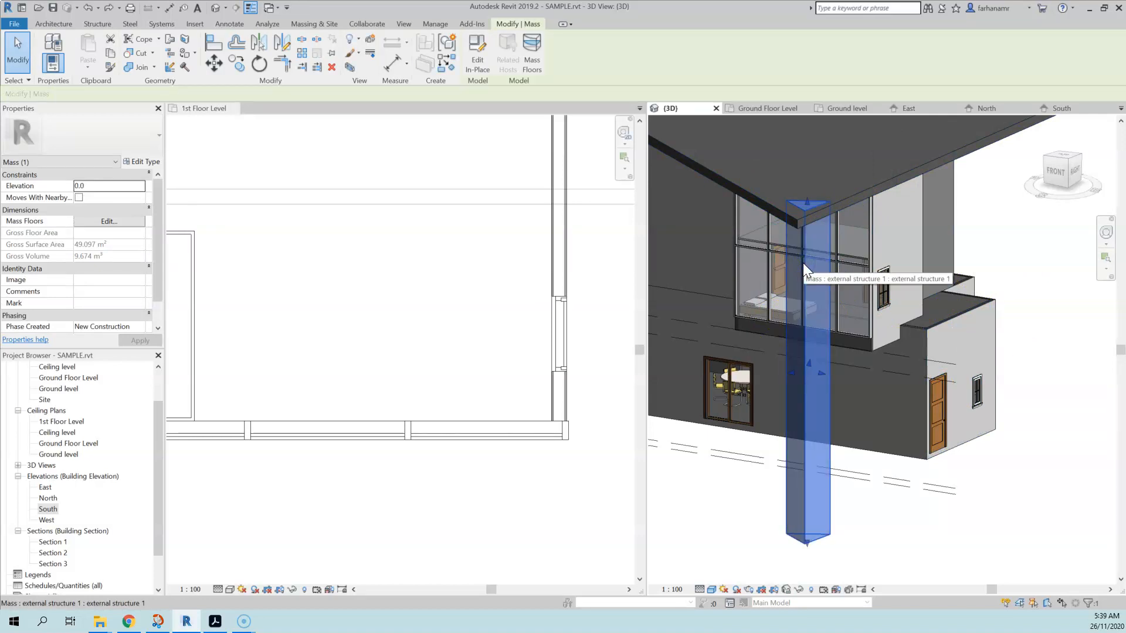
middle_drag(819, 298, 798, 323)
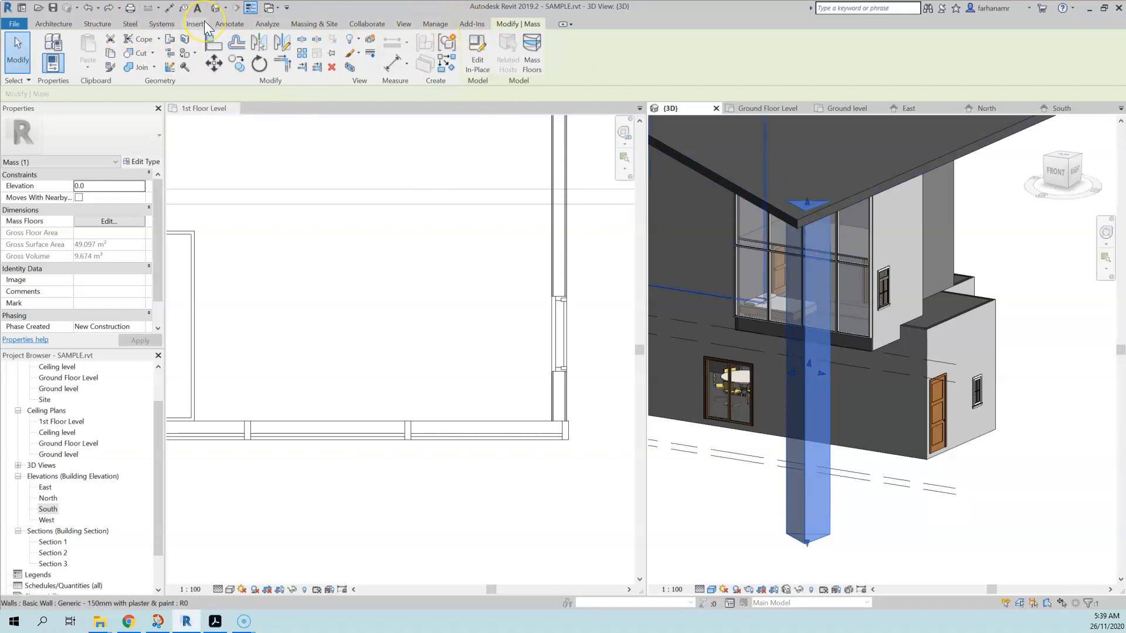
click(328, 23)
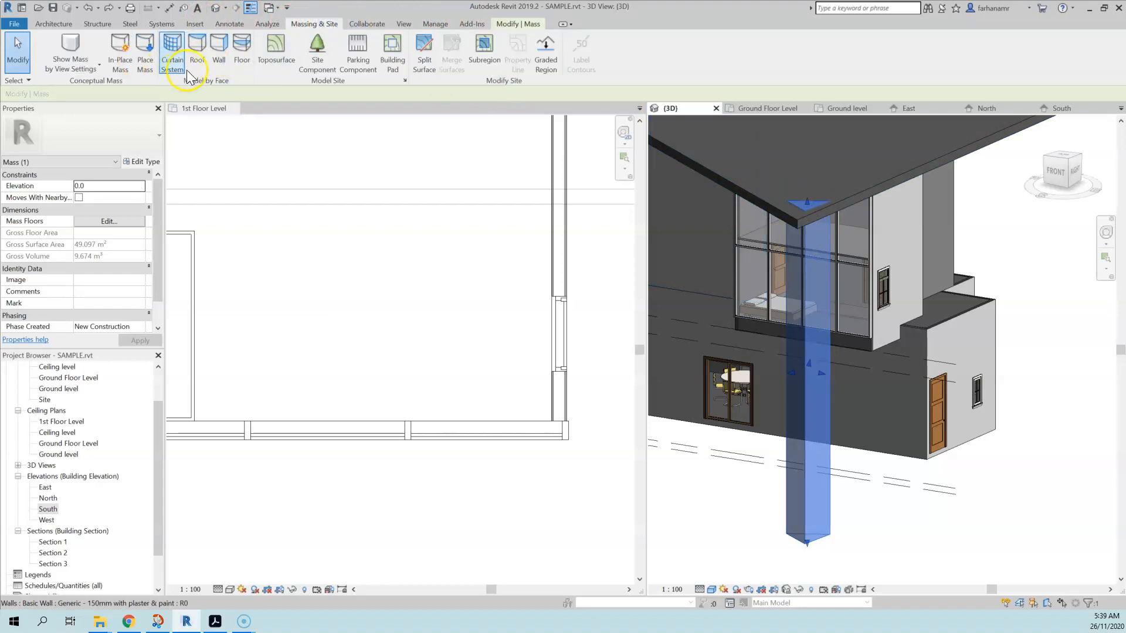
click(218, 69)
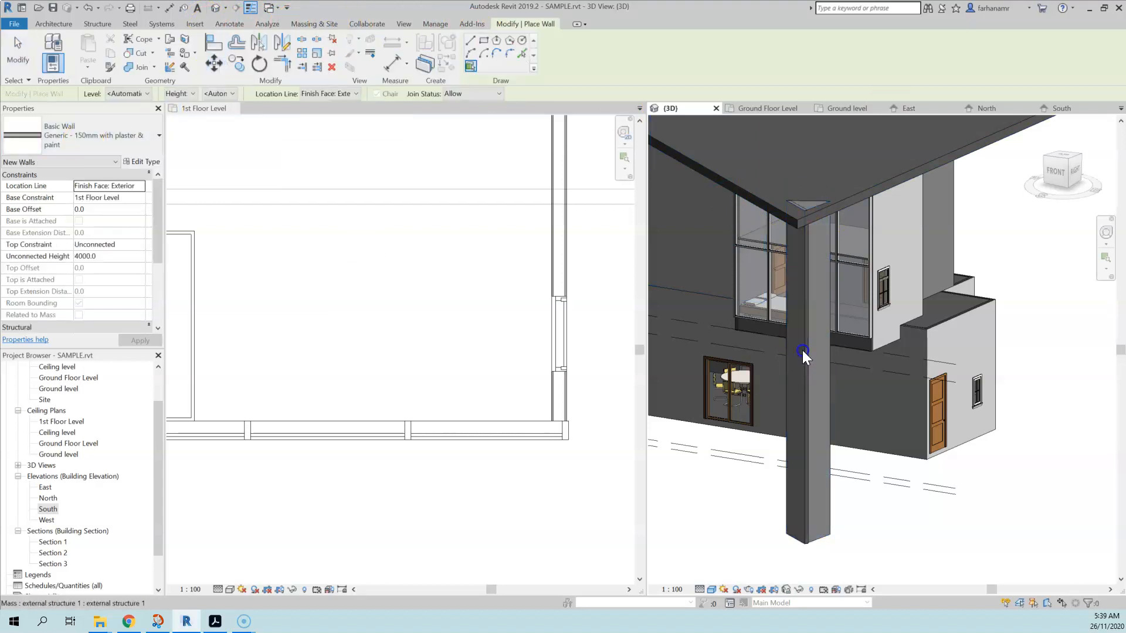
click(818, 344)
shift+middle_drag(837, 377, 802, 330)
key(Escape)
key(Escape)
Clad the side faces of the taller external structure 2 column mass with Generic - 150mm with plaster & paint walls by face
click(837, 275)
shift+middle_drag(885, 271, 925, 420)
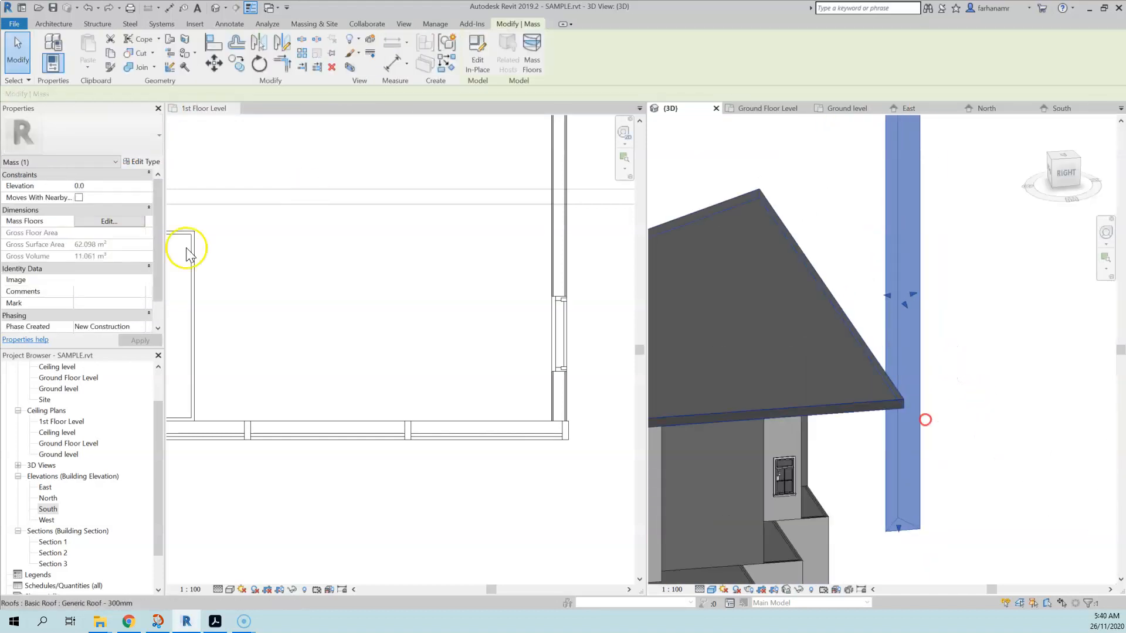
click(307, 27)
click(218, 66)
click(891, 287)
shift+middle_drag(930, 295, 762, 275)
click(911, 247)
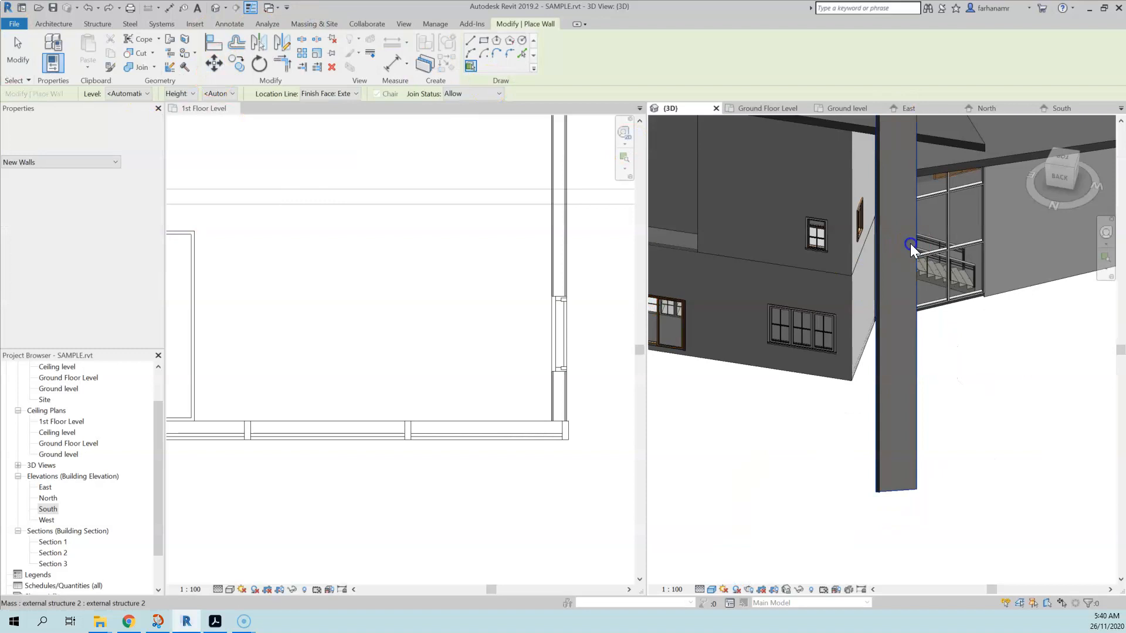
shift+middle_drag(913, 249, 703, 297)
click(17, 49)
Examine the clad column masses around the roofs and the exposed triangular top of the freestanding column
scroll(881, 297, down, 7)
shift+middle_drag(949, 319, 976, 302)
click(1025, 253)
scroll(1021, 252, up, 4)
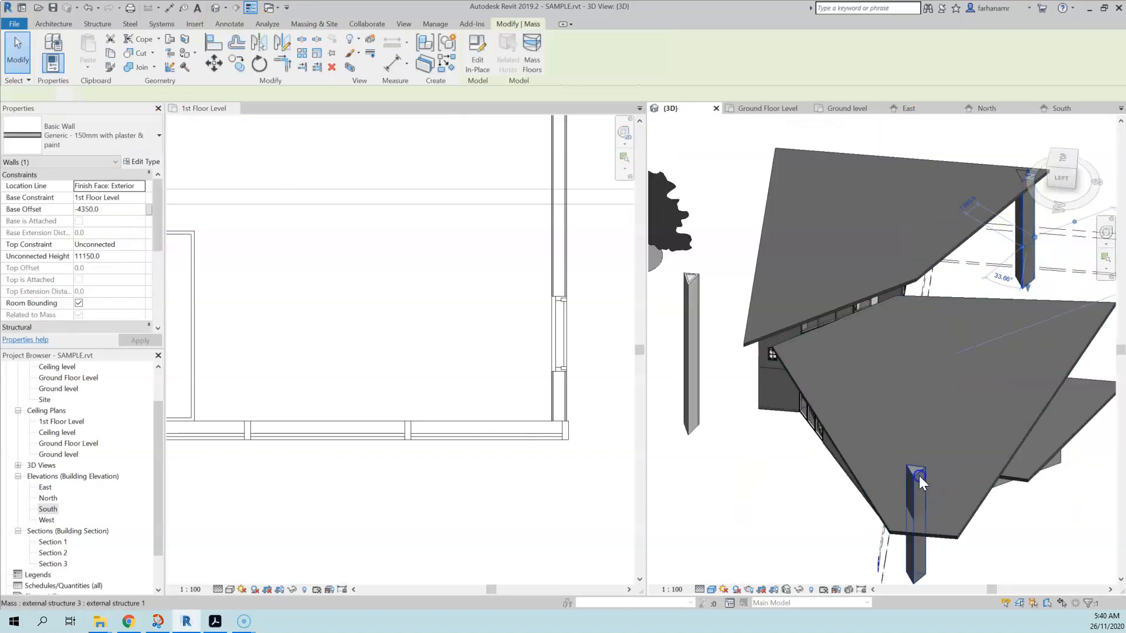
click(919, 476)
shift+middle_drag(919, 476, 933, 474)
click(1027, 224)
click(696, 350)
scroll(686, 329, up, 5)
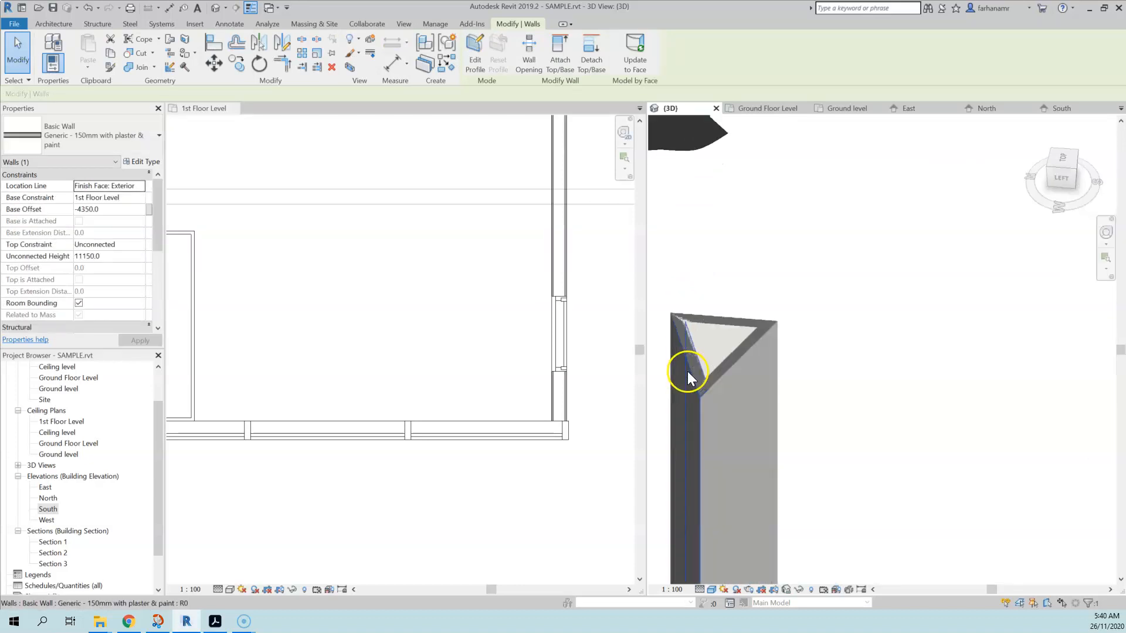
scroll(688, 371, up, 1)
scroll(906, 312, down, 3)
scroll(783, 324, up, 4)
Create a Generic Roof - 150mm 3 roof by face on the triangular top of the tall column mass
click(783, 331)
click(346, 151)
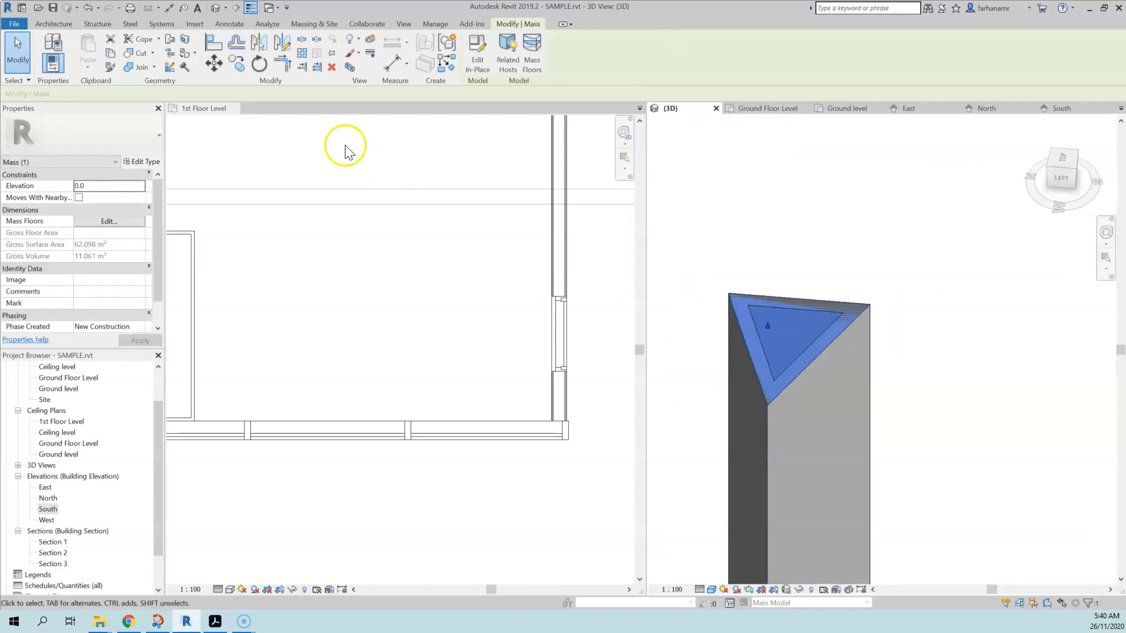
click(291, 24)
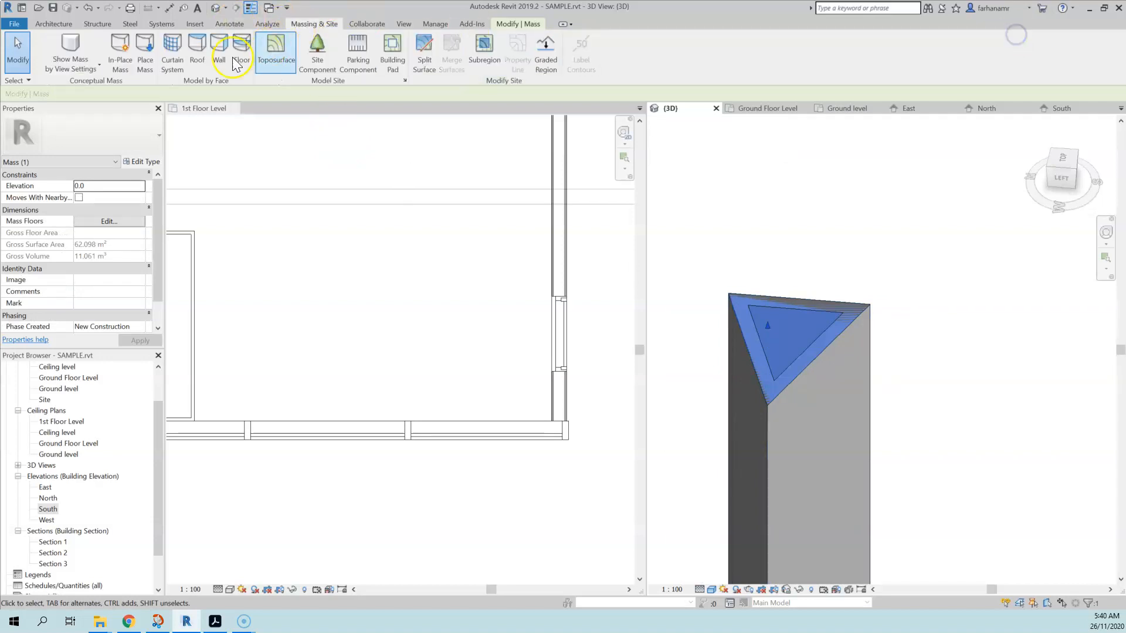
click(197, 56)
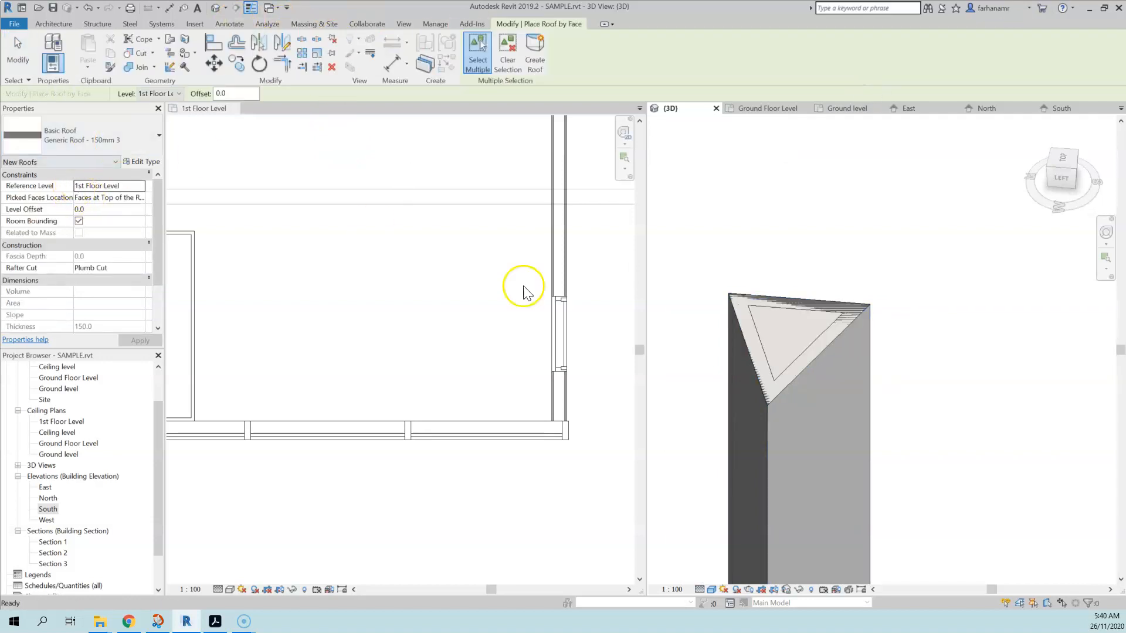
click(783, 338)
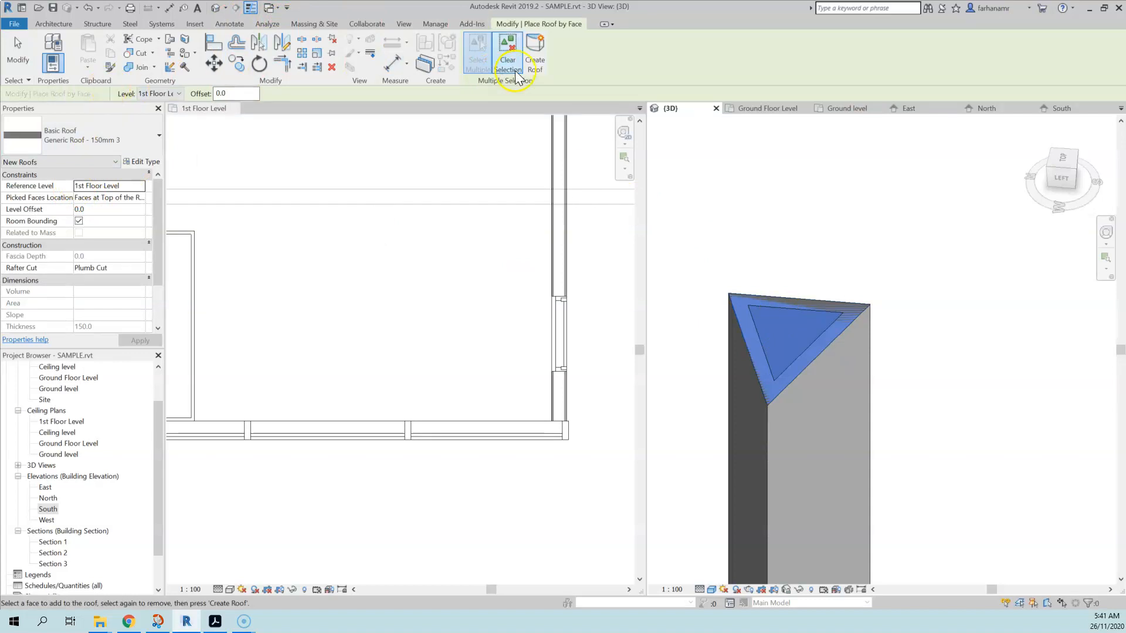
click(535, 54)
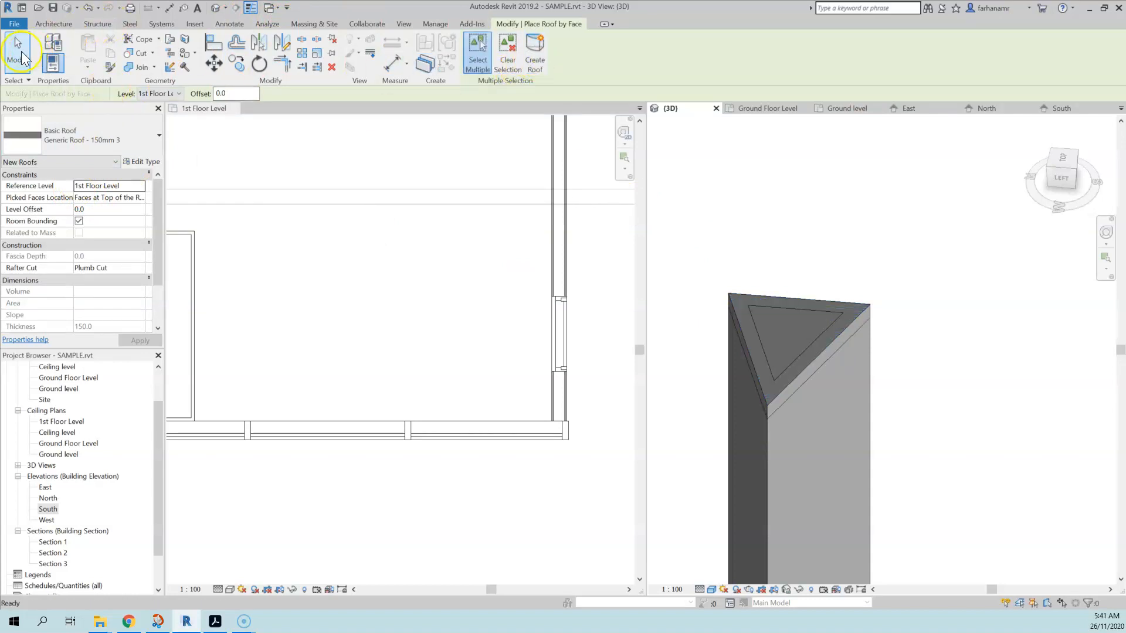
click(20, 51)
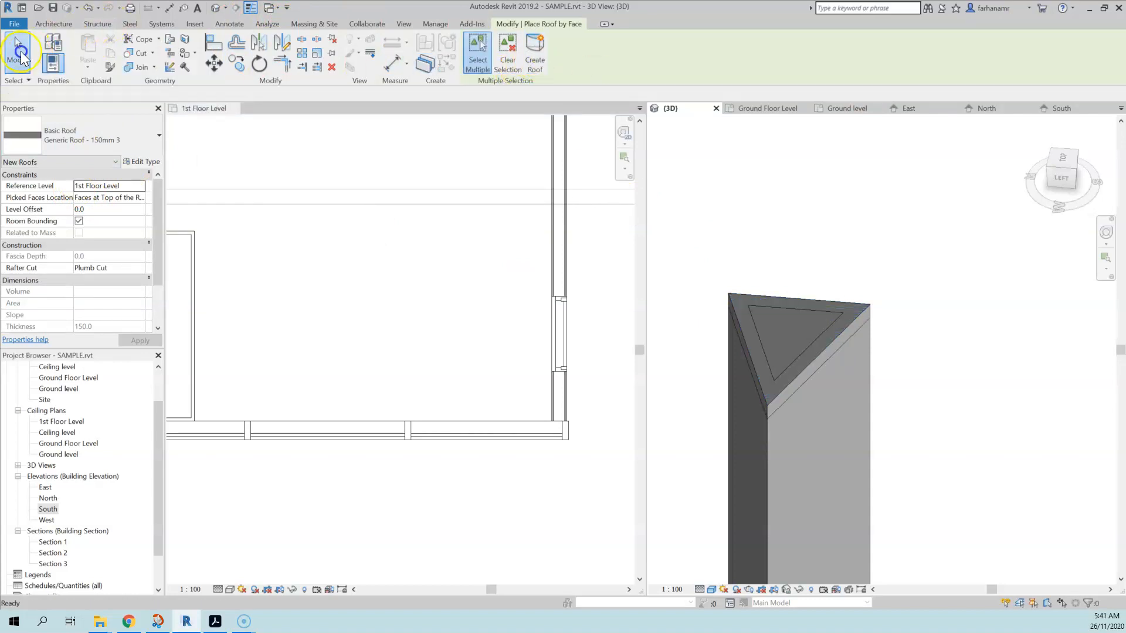
key(Tab)
key(Tab)
click(832, 304)
key(Escape)
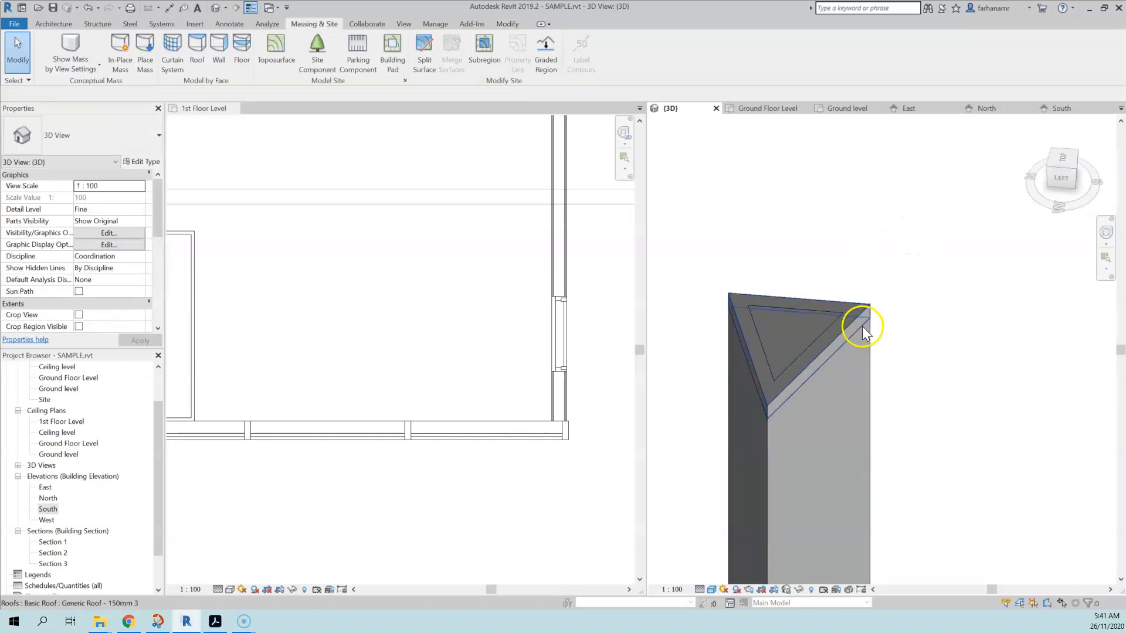
Attach the tops of the tall column's walls to its triangular roof cap
click(857, 355)
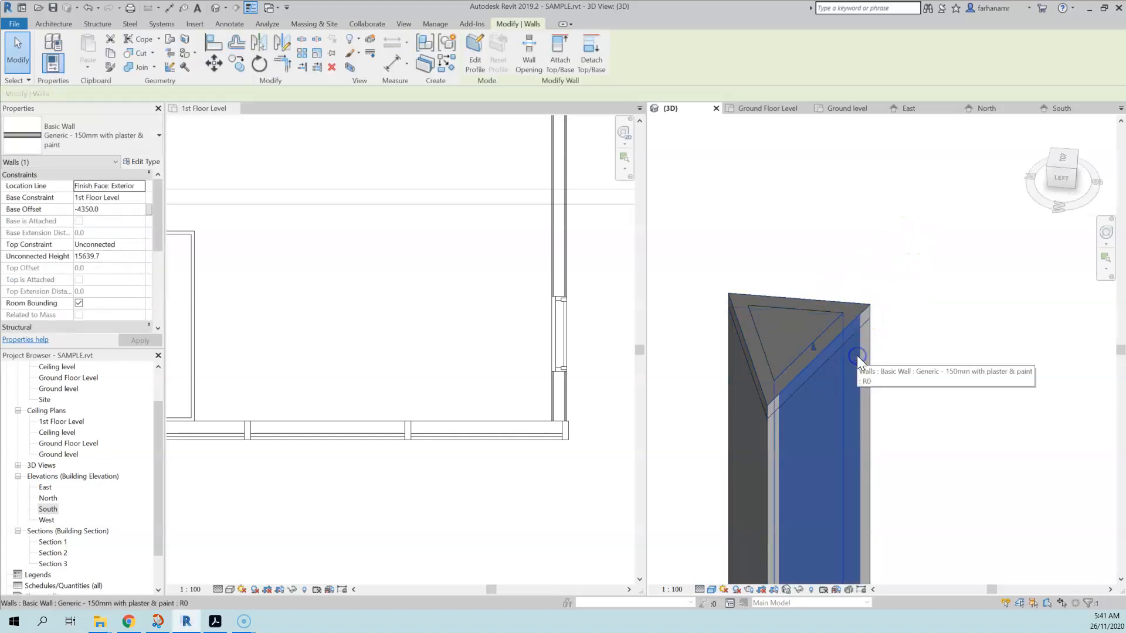
ctrl+click(759, 416)
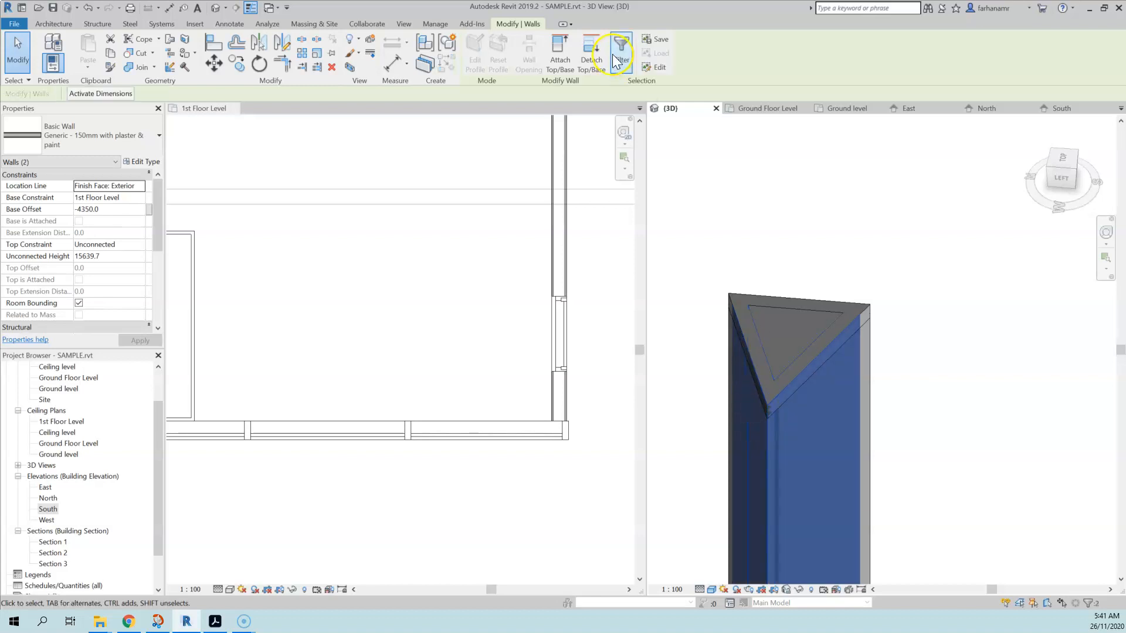
click(560, 53)
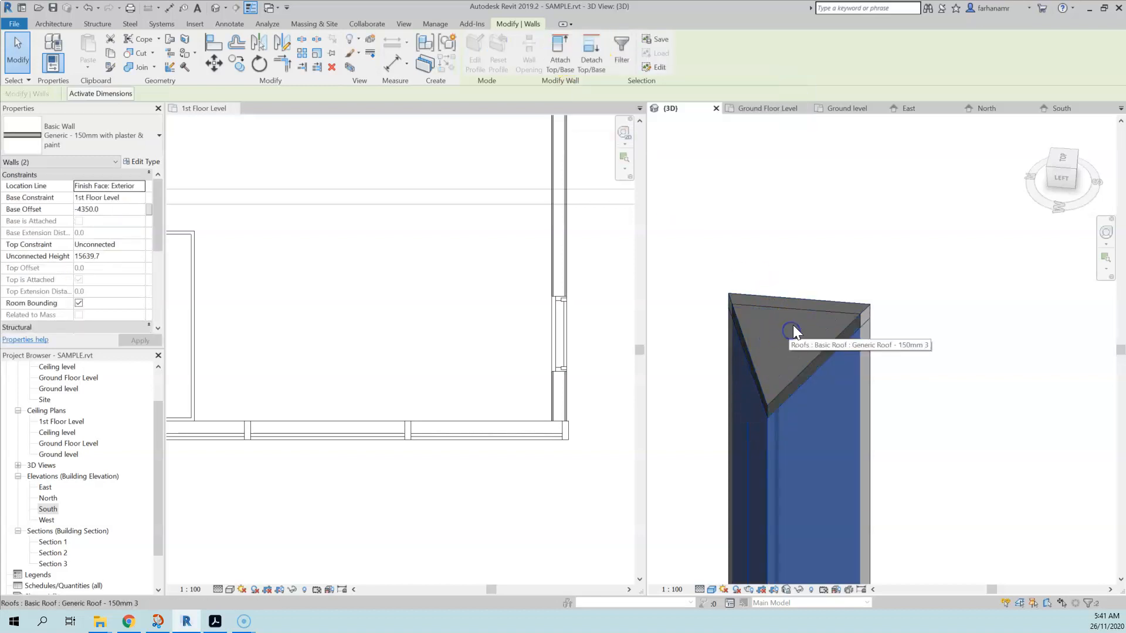
click(793, 325)
shift+middle_drag(811, 392, 1118, 354)
click(776, 357)
click(560, 59)
click(752, 242)
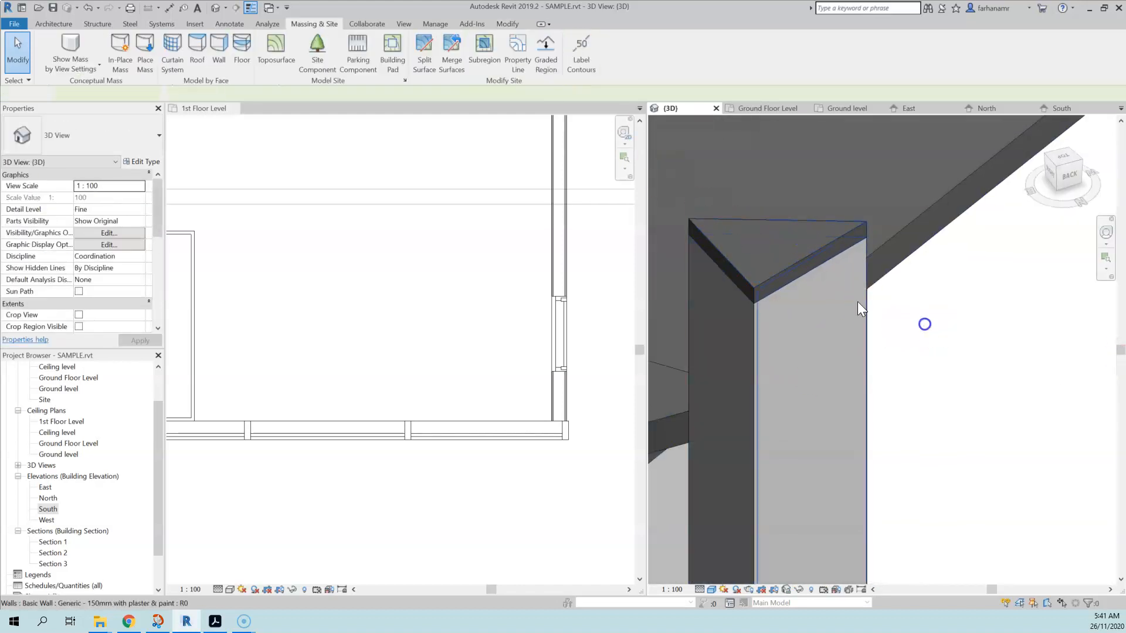
click(782, 253)
click(983, 301)
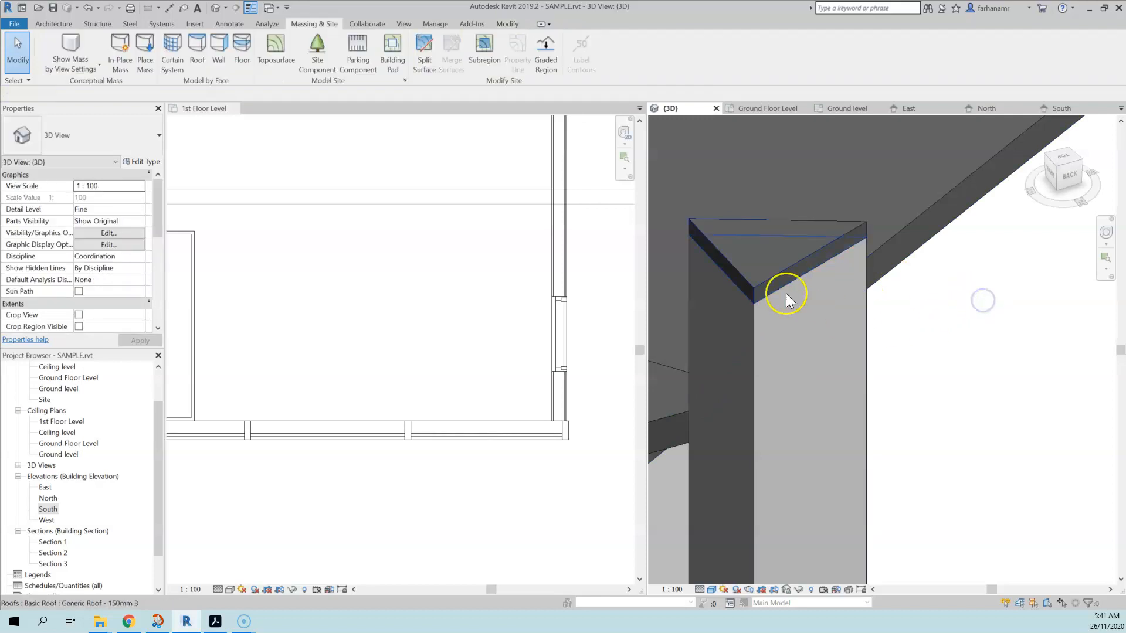
scroll(880, 299, down, 5)
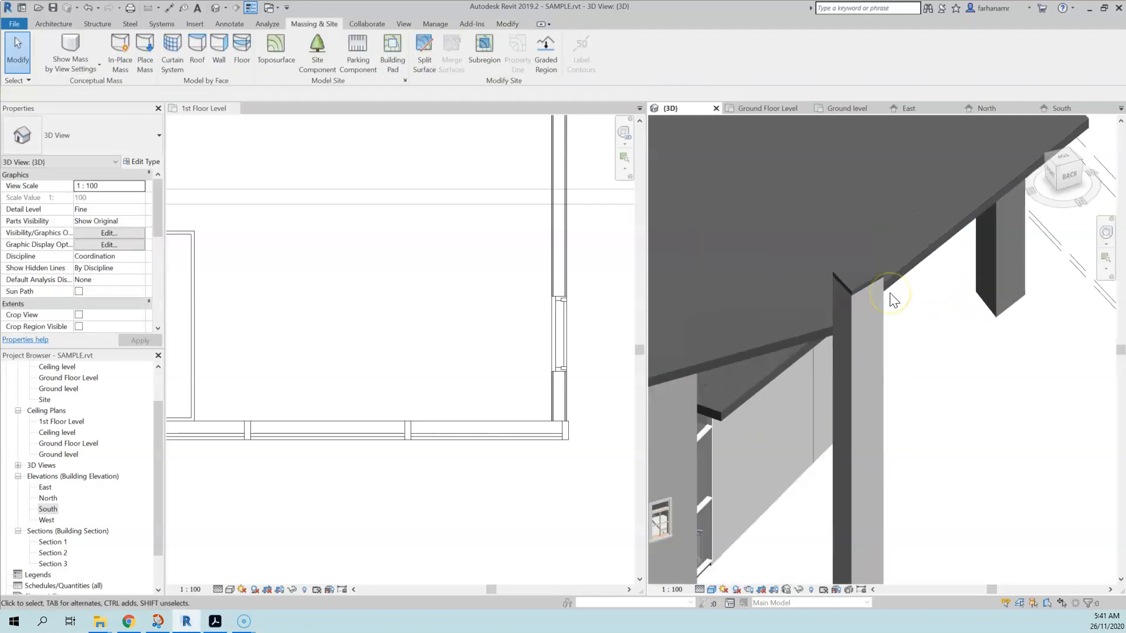
scroll(868, 272, up, 5)
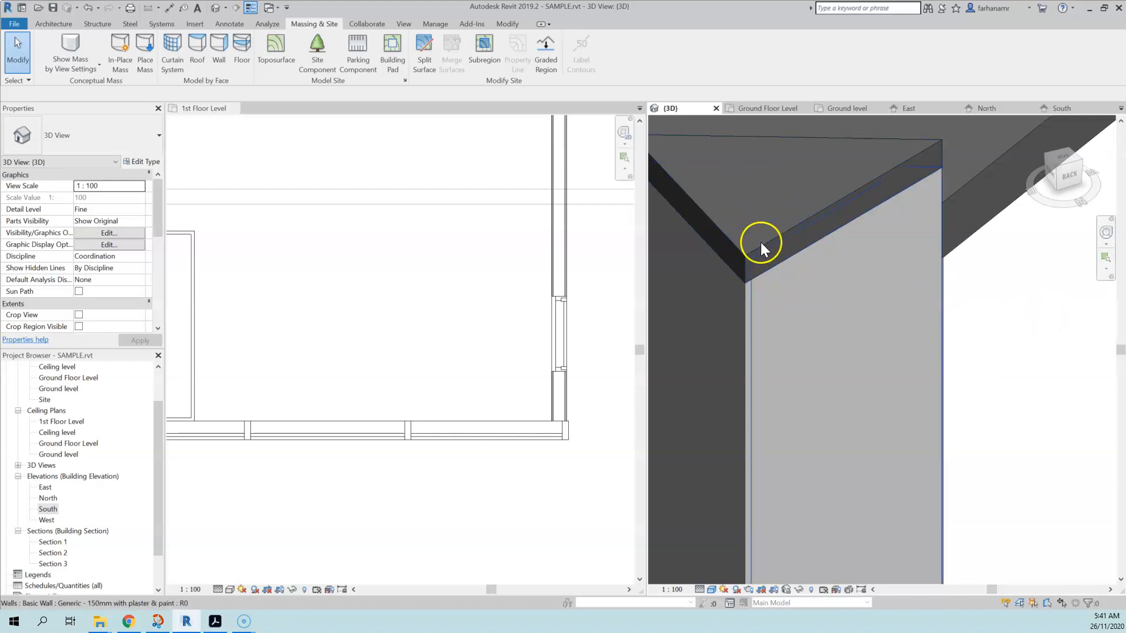
scroll(786, 284, down, 4)
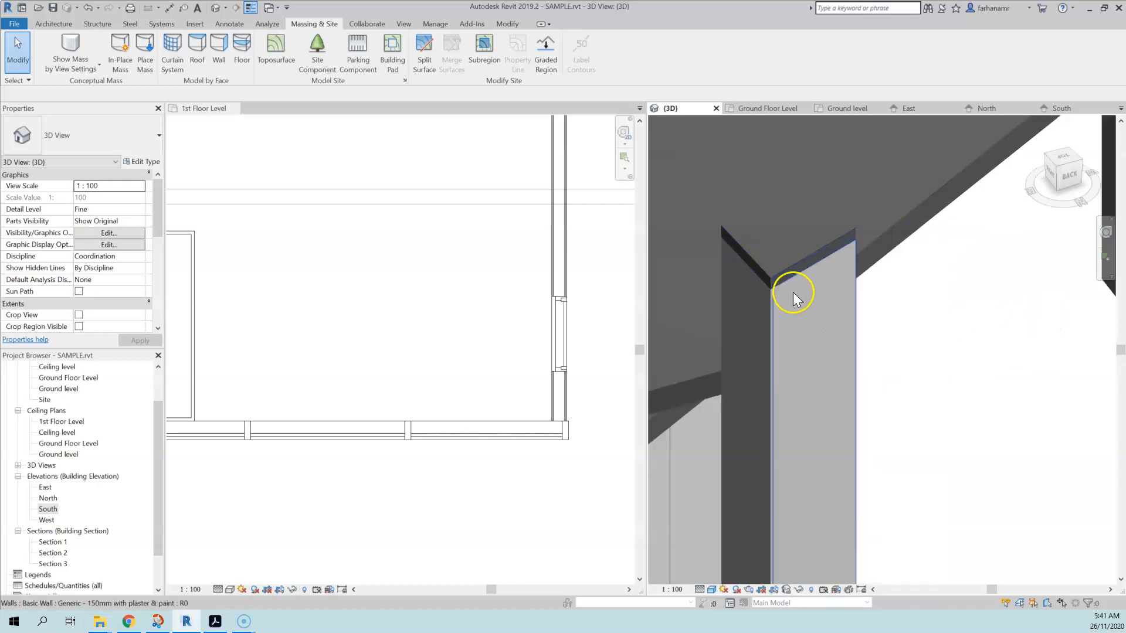
click(901, 299)
Clad the next column mass with walls by face and cap its triangular top with a roof by face
scroll(899, 292, down, 1)
middle_drag(898, 293, 903, 349)
click(314, 24)
click(219, 61)
scroll(874, 230, up, 5)
click(866, 228)
shift+middle_drag(859, 253, 867, 223)
click(315, 24)
click(202, 53)
click(845, 232)
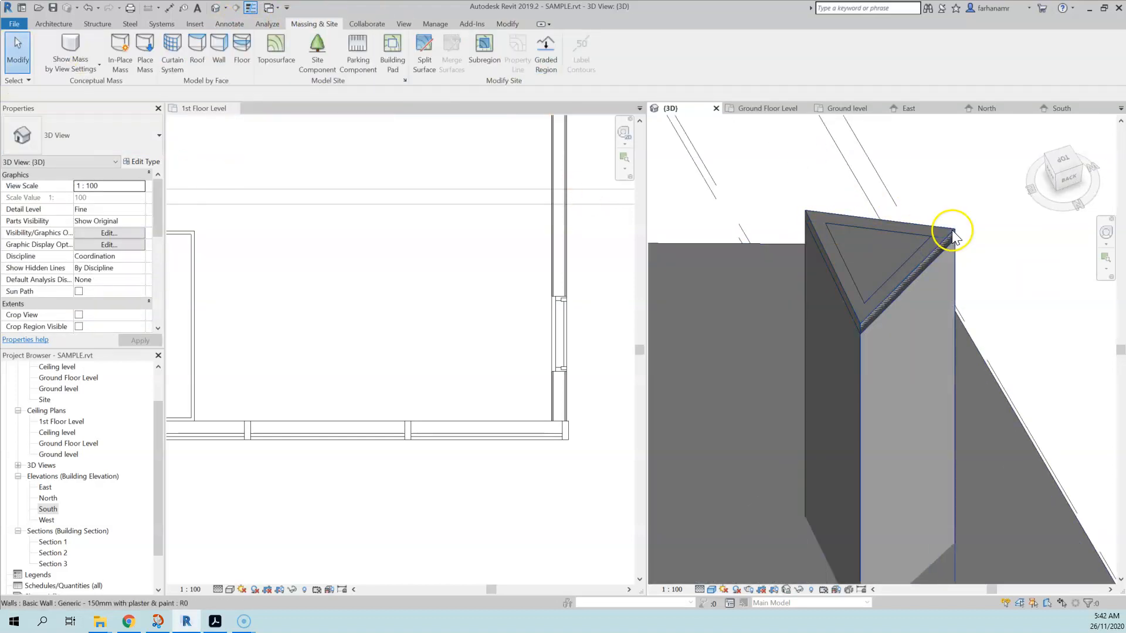
Examine the capped column and the exterior wall beneath the roofs in 3D
scroll(939, 211, down, 3)
middle_drag(938, 211, 839, 314)
scroll(820, 275, down, 5)
shift+middle_drag(833, 358, 686, 246)
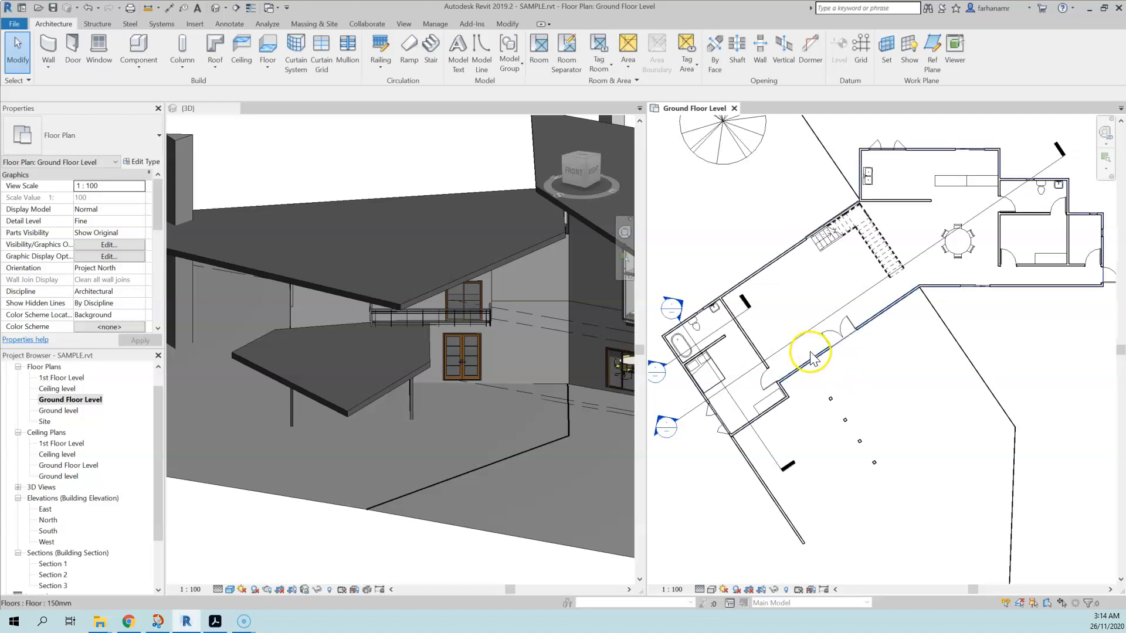
click(550, 307)
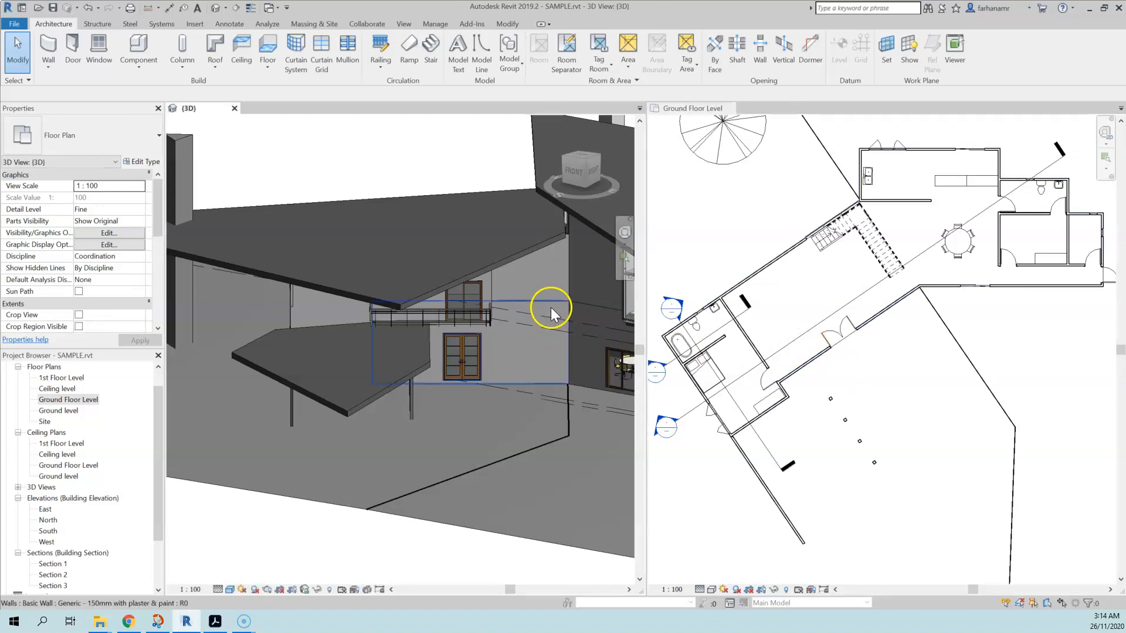